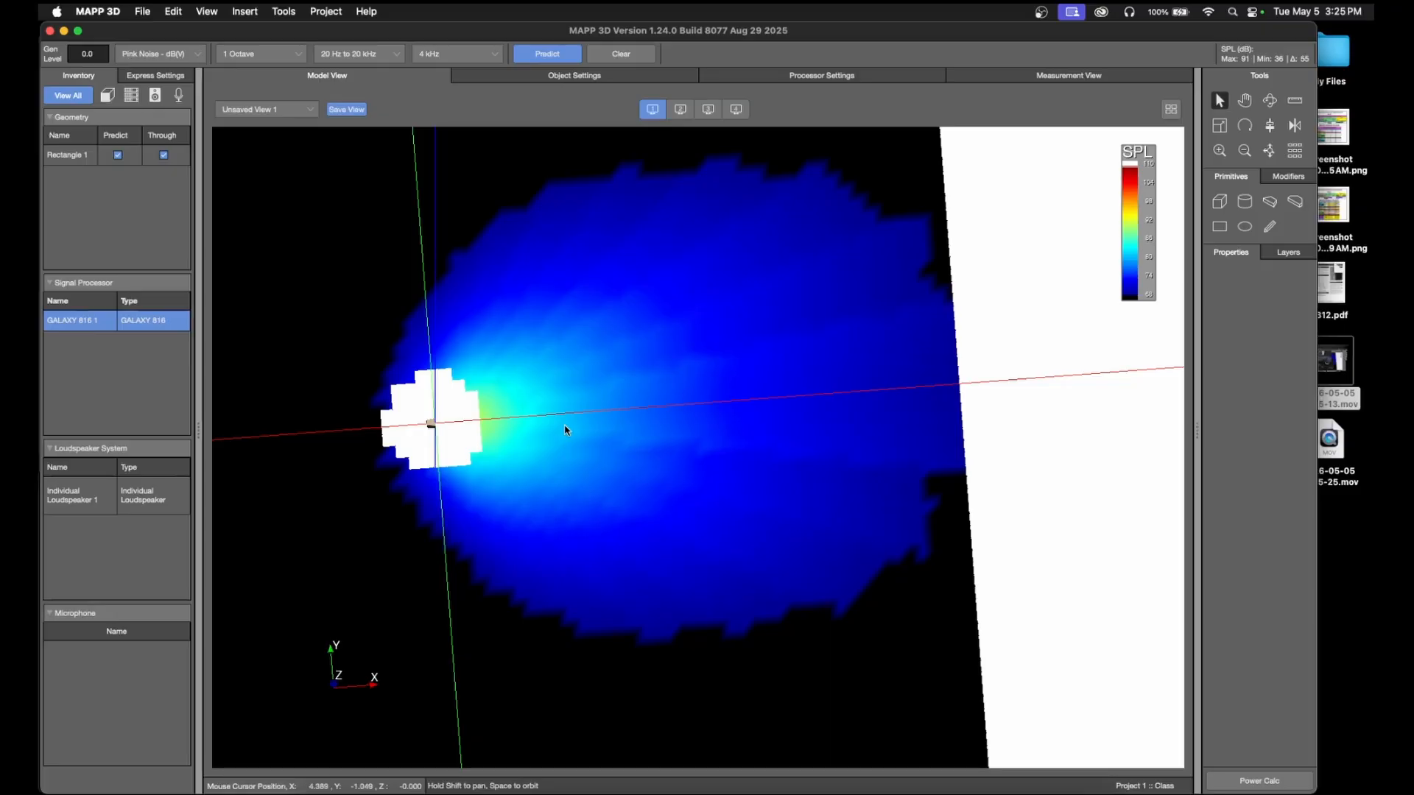
- Select the rectangle plane and set the SPL colour scale's minimum range to 12 dB in the project settings
click(83, 157)
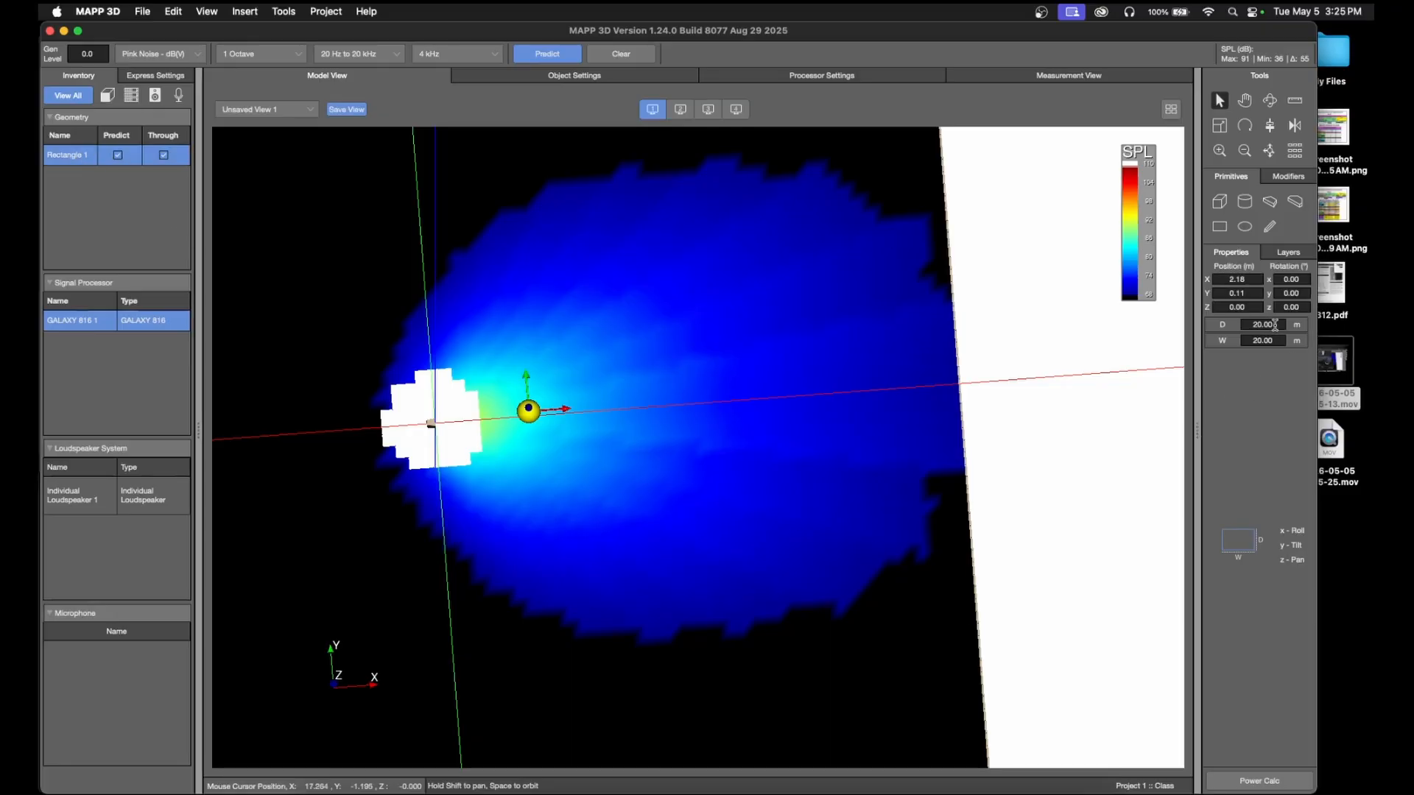
scroll(429, 431, up, 3)
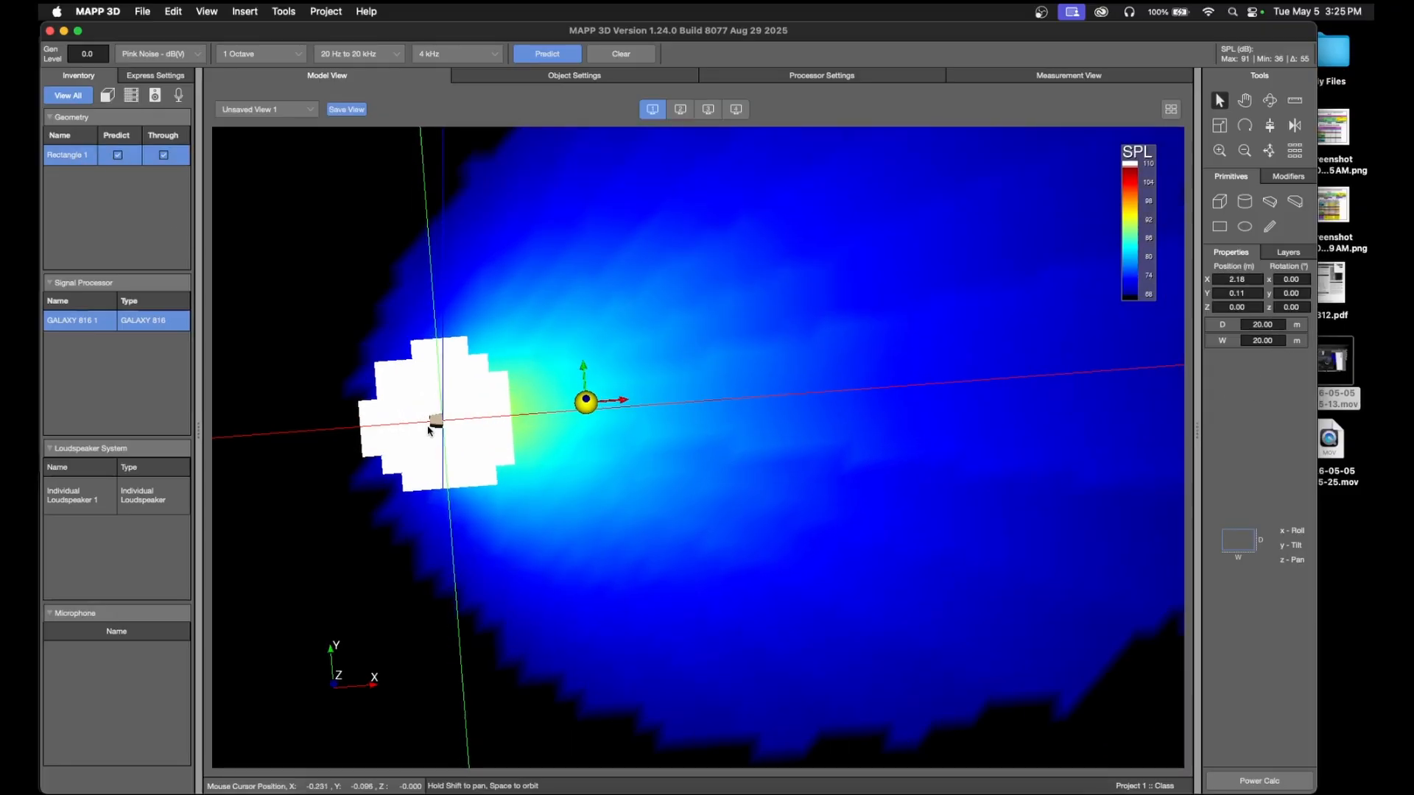
scroll(479, 445, down, 2)
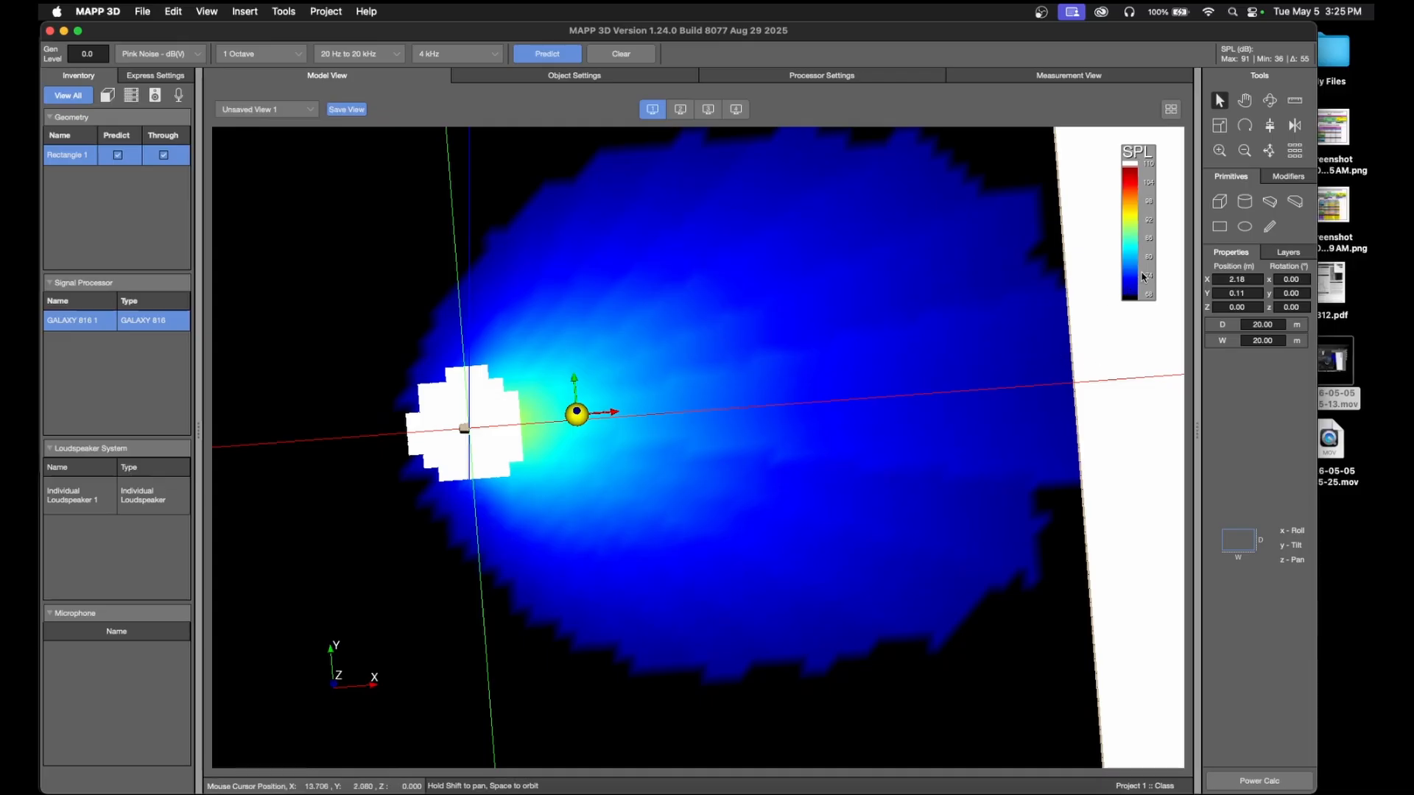
right_click(1142, 277)
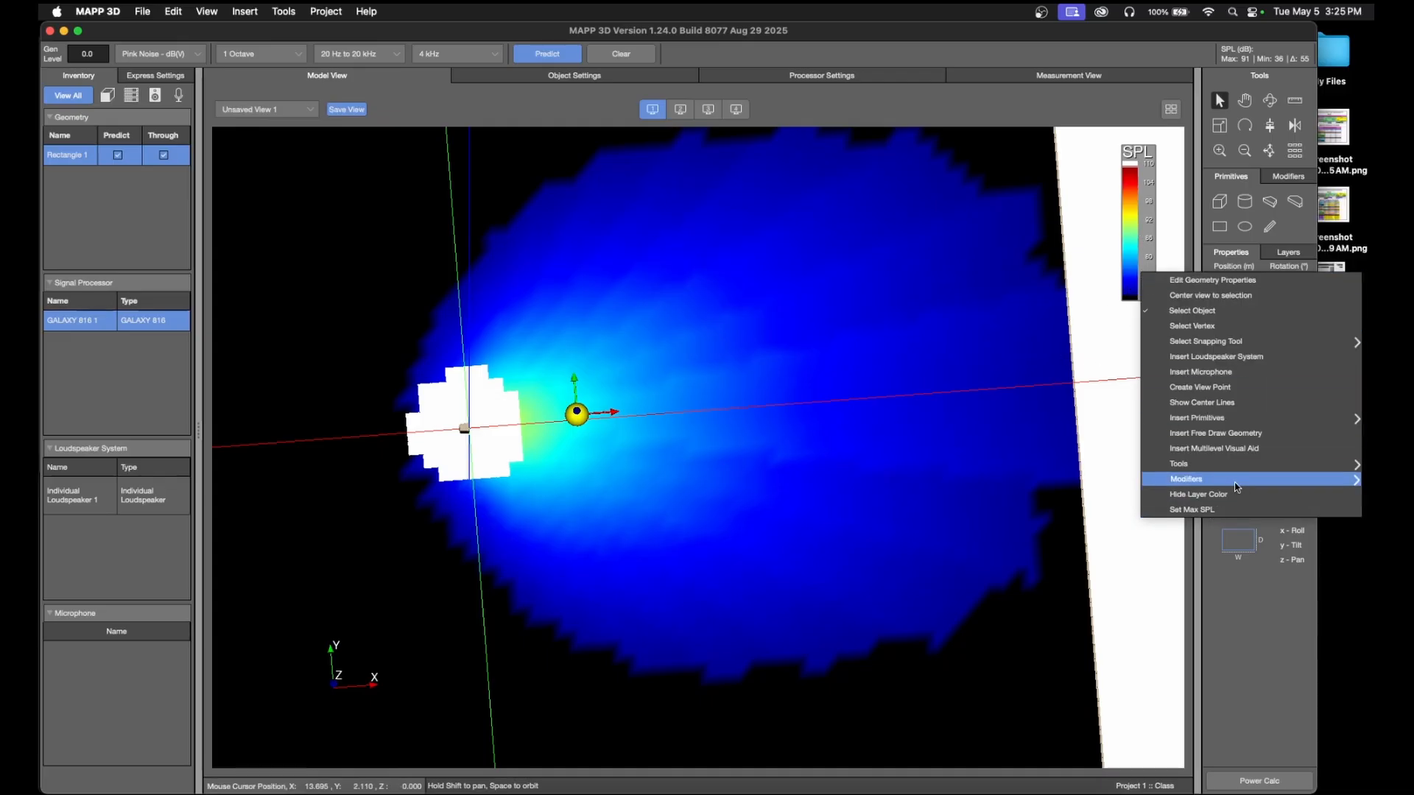
click(1216, 511)
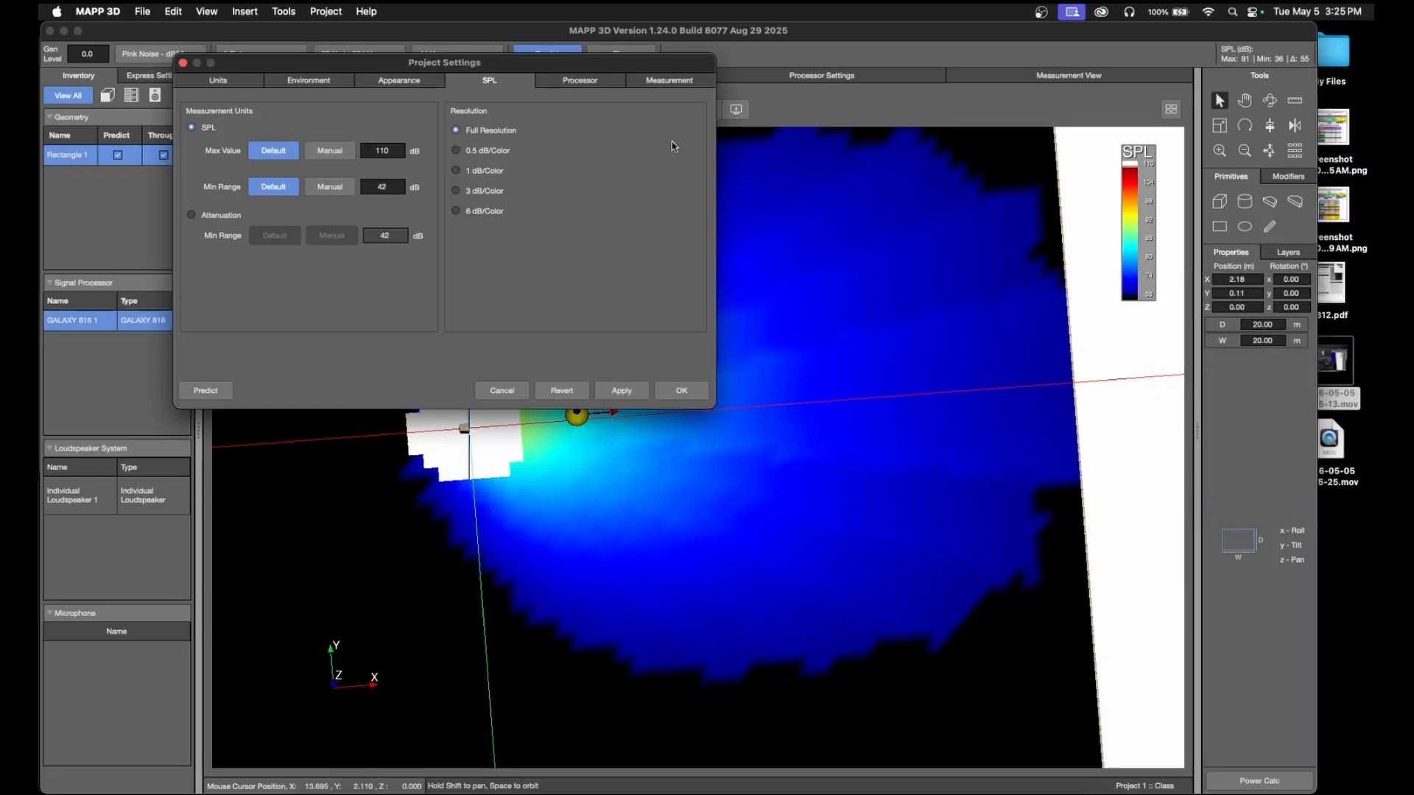
drag(541, 71, 991, 102)
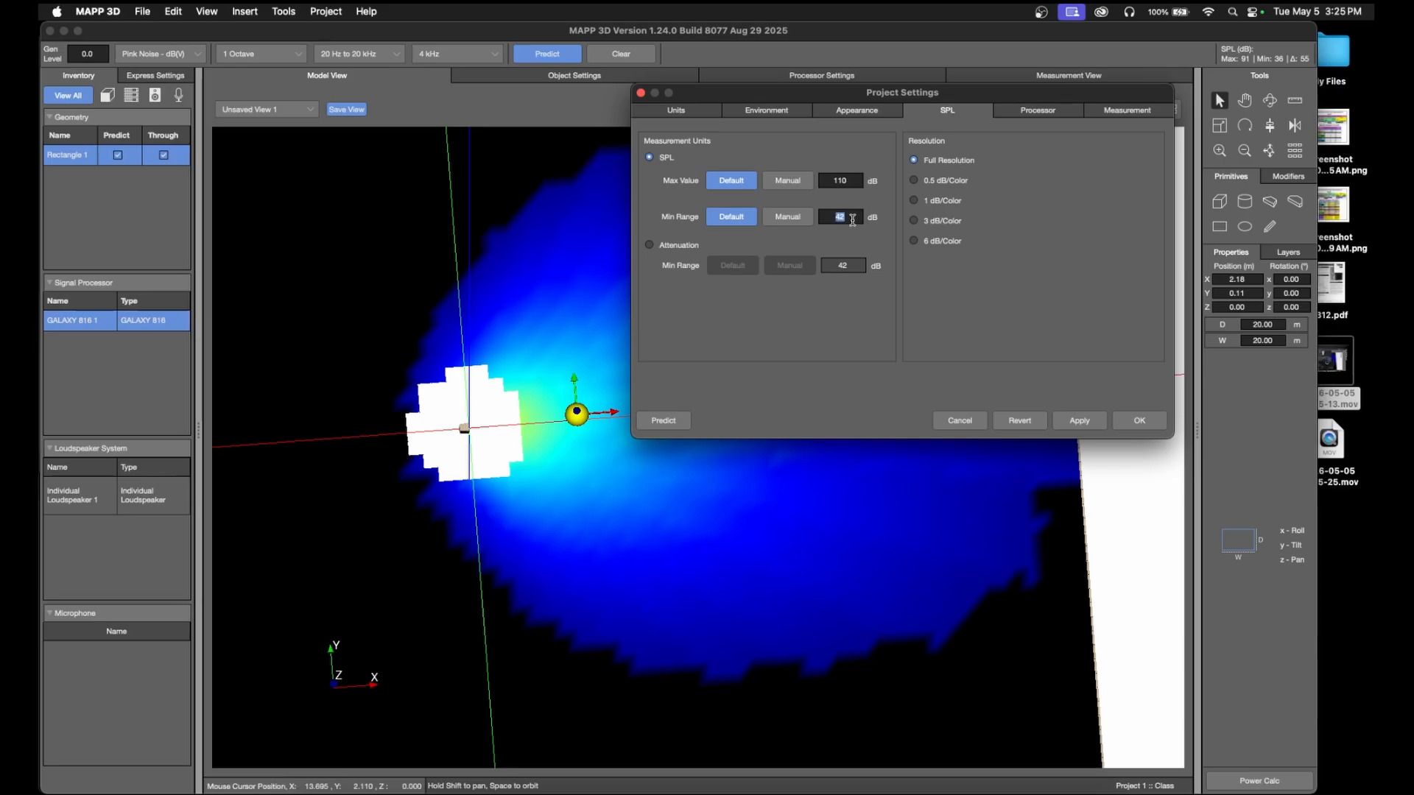
click(857, 179)
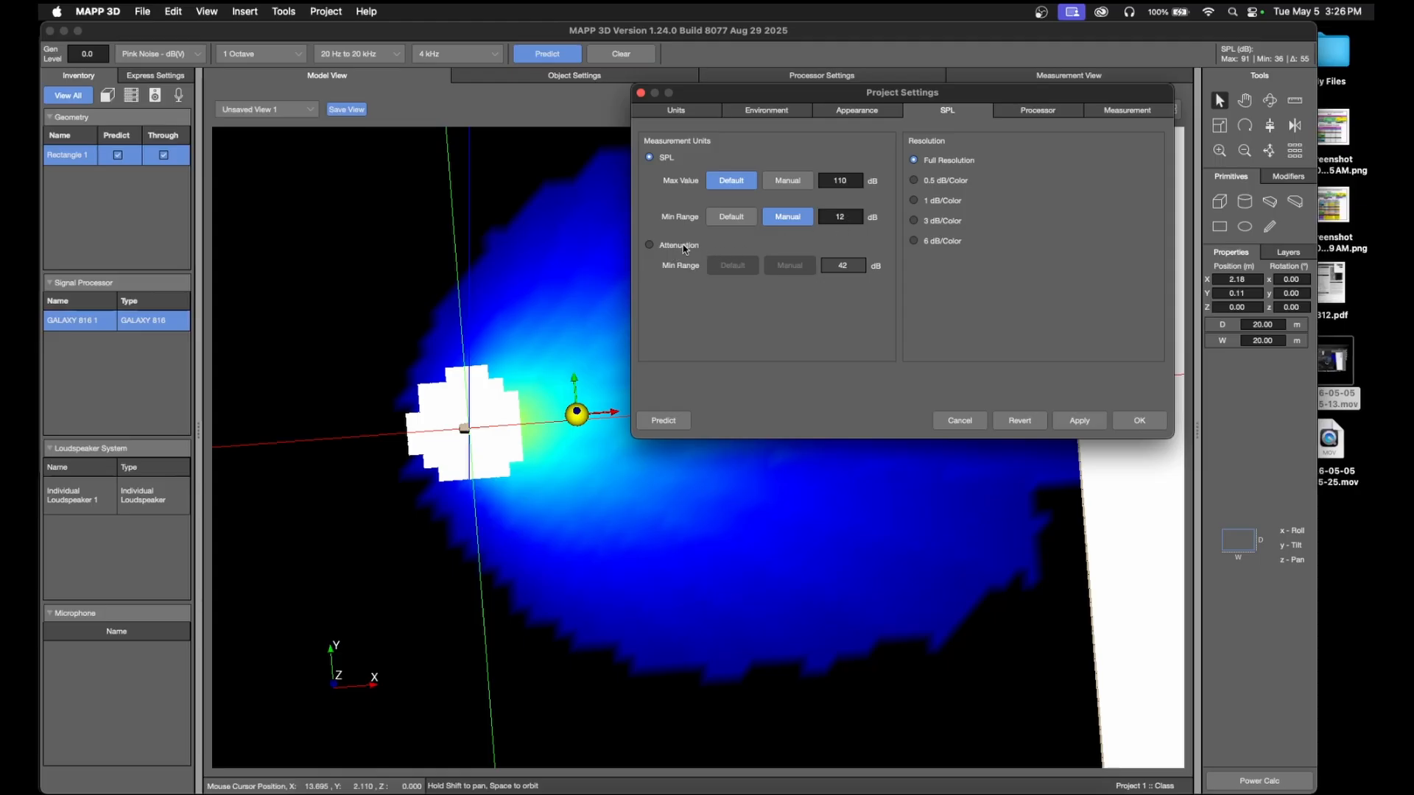
- Switch the measurement units to Attenuation and set its minimum range to 12 dB
click(649, 245)
double_click(855, 263)
text(12)
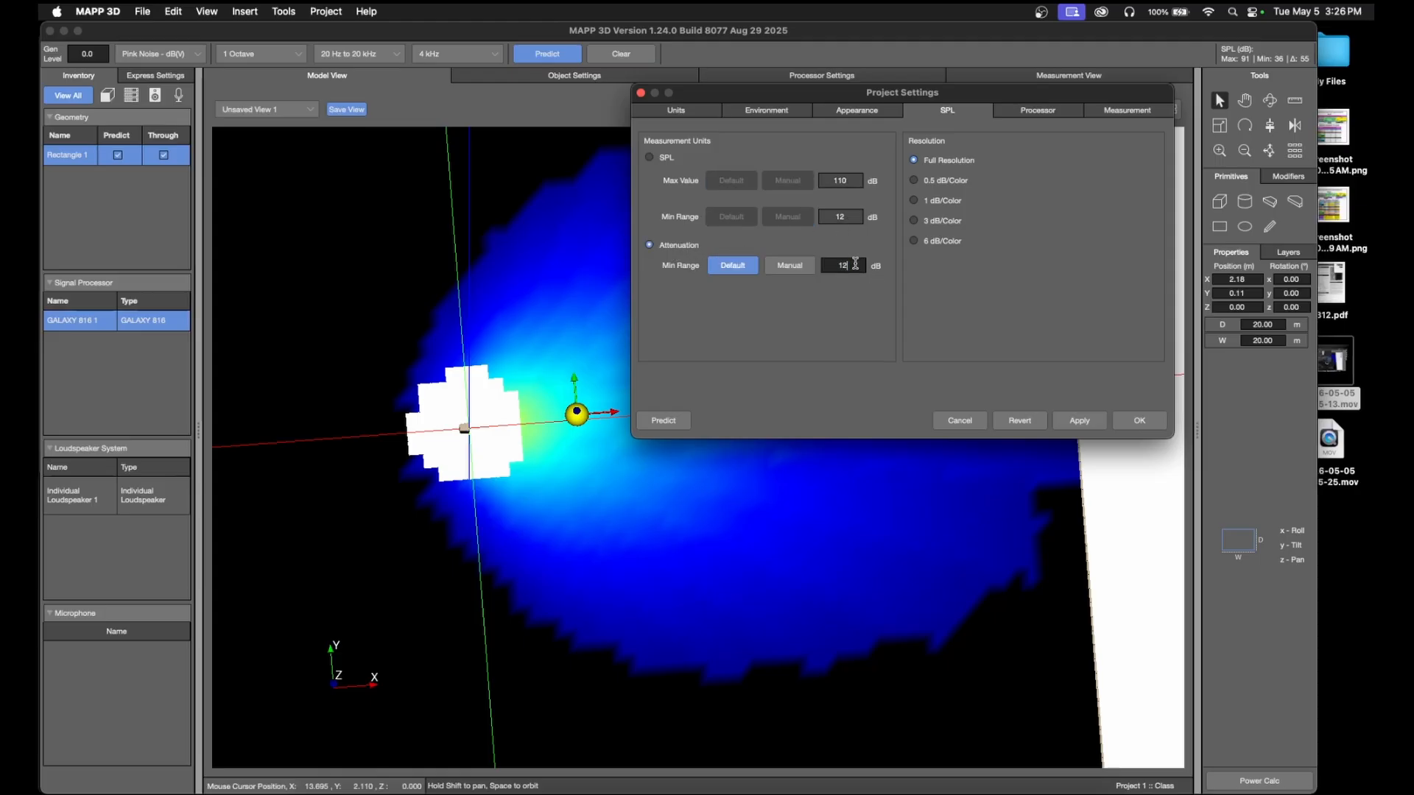
click(850, 176)
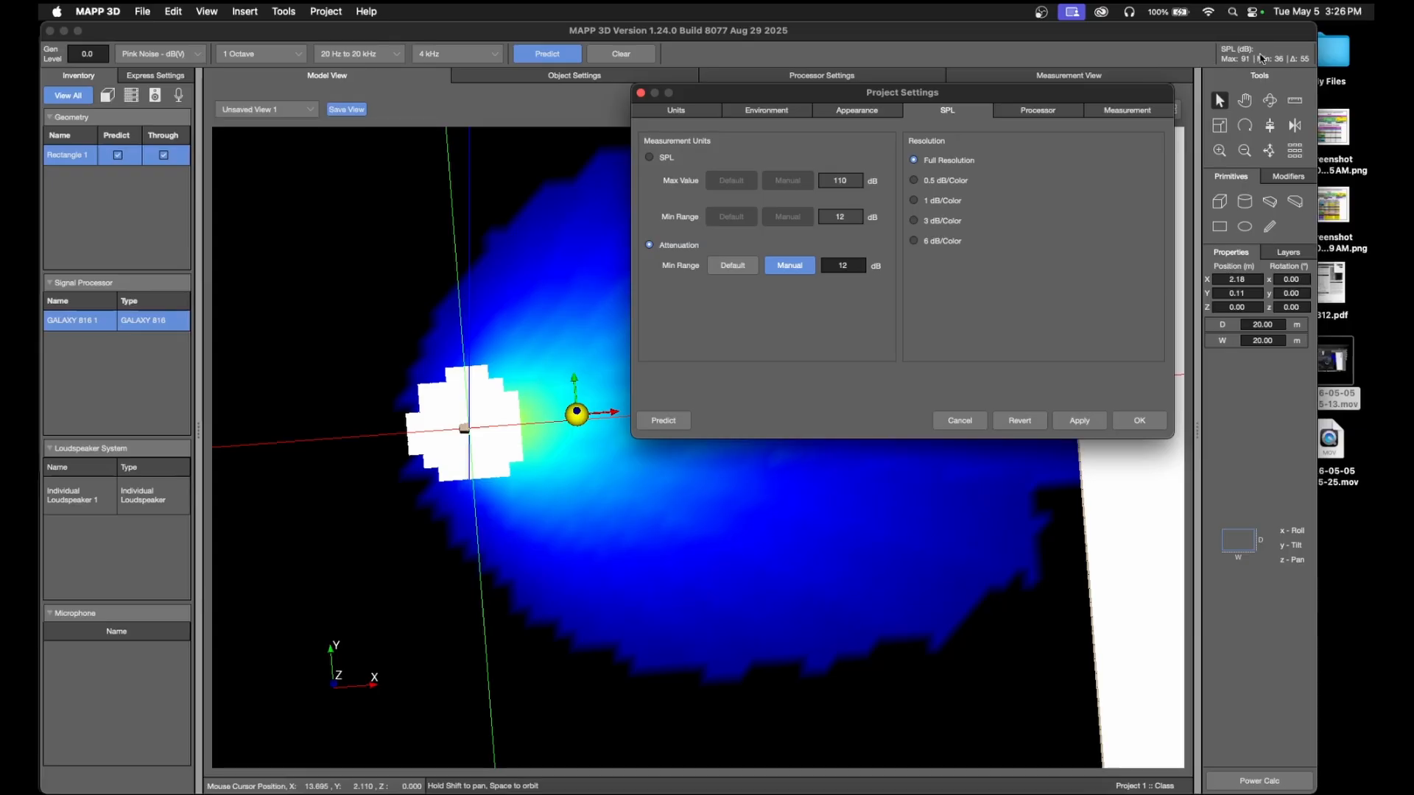
- Switch the measurement units back to SPL, set the maximum value to 91 dB, and apply the settings
drag(1235, 31, 1265, 31)
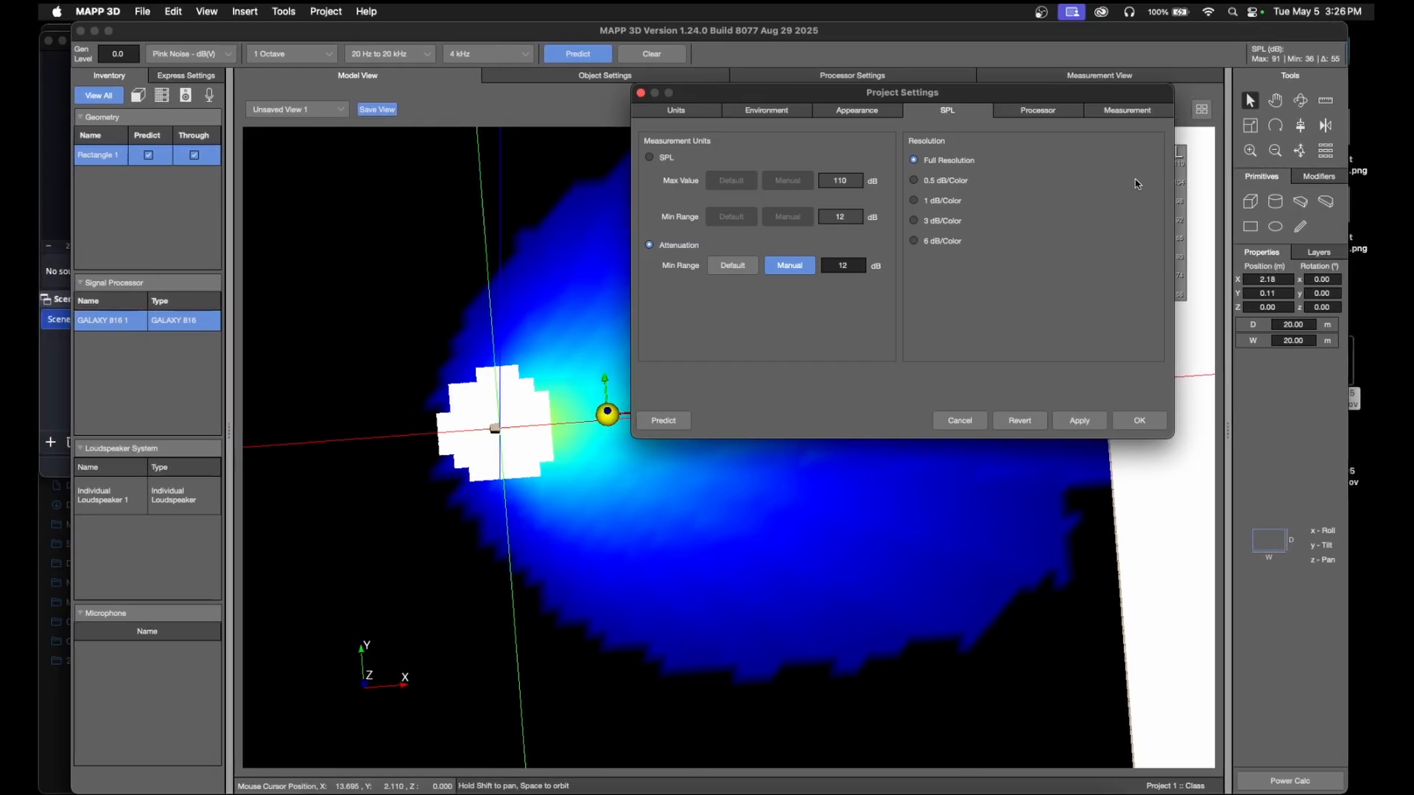
click(649, 157)
double_click(851, 179)
text(91)
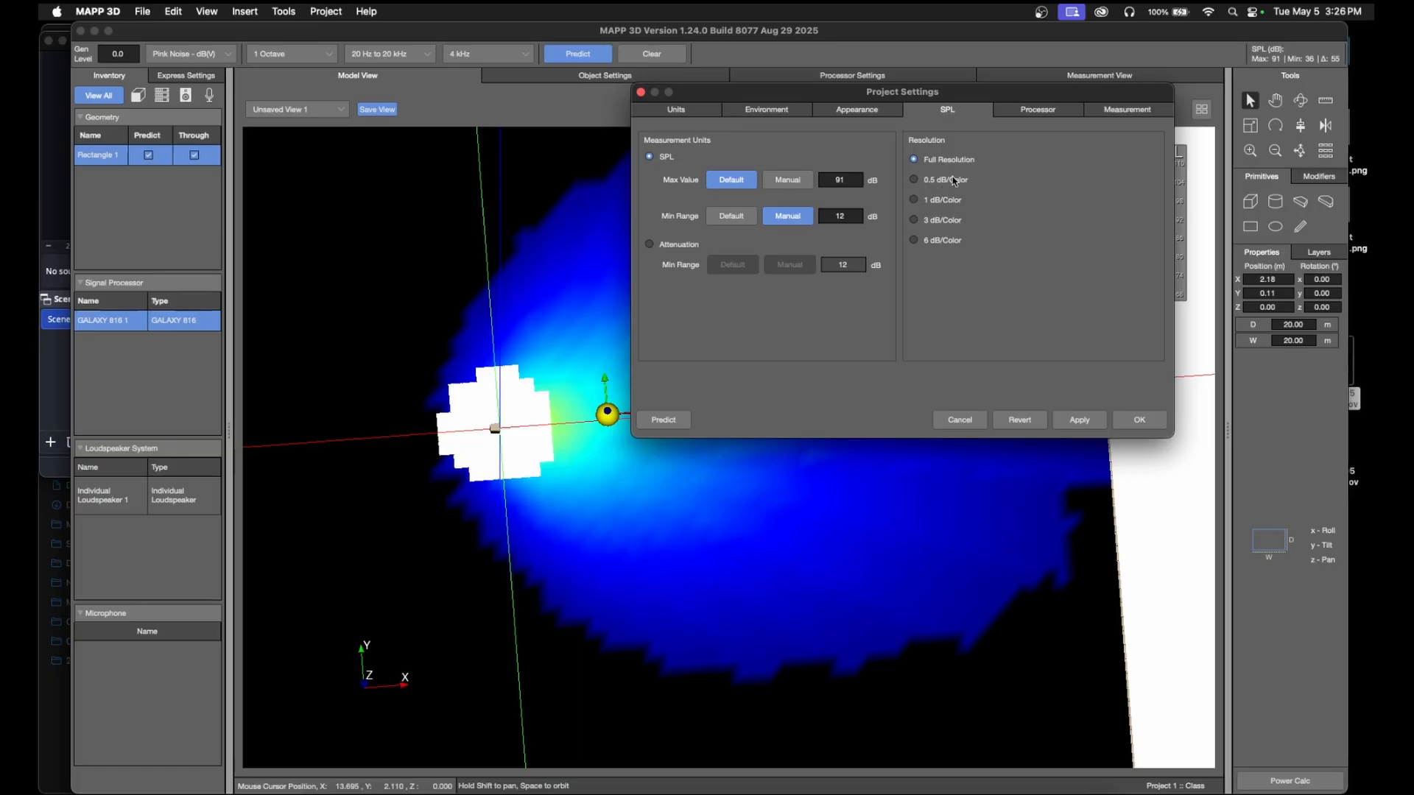
click(1081, 423)
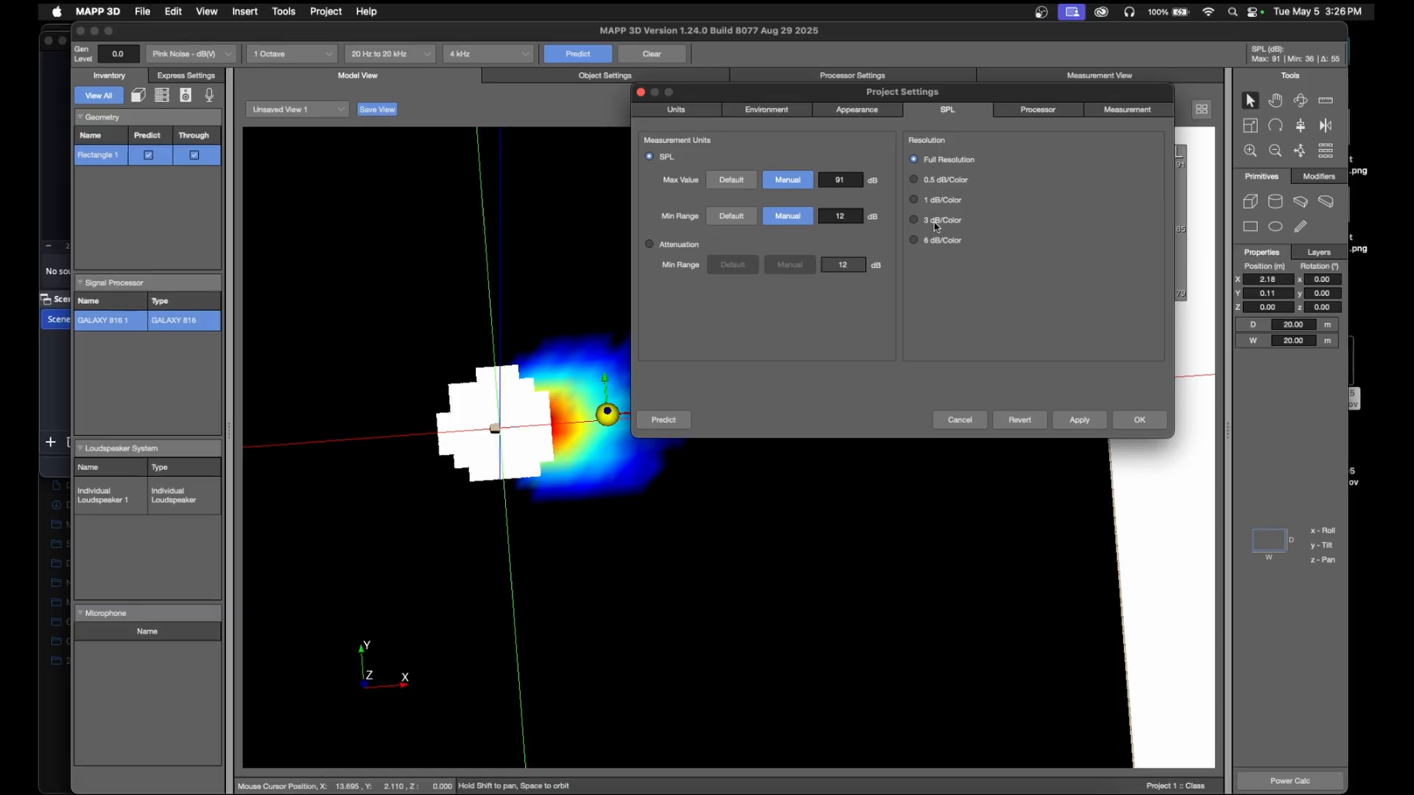
click(1139, 420)
- Set the SPL plot's colour resolution to 3 dB/Color in the project settings
scroll(506, 430, up, 5)
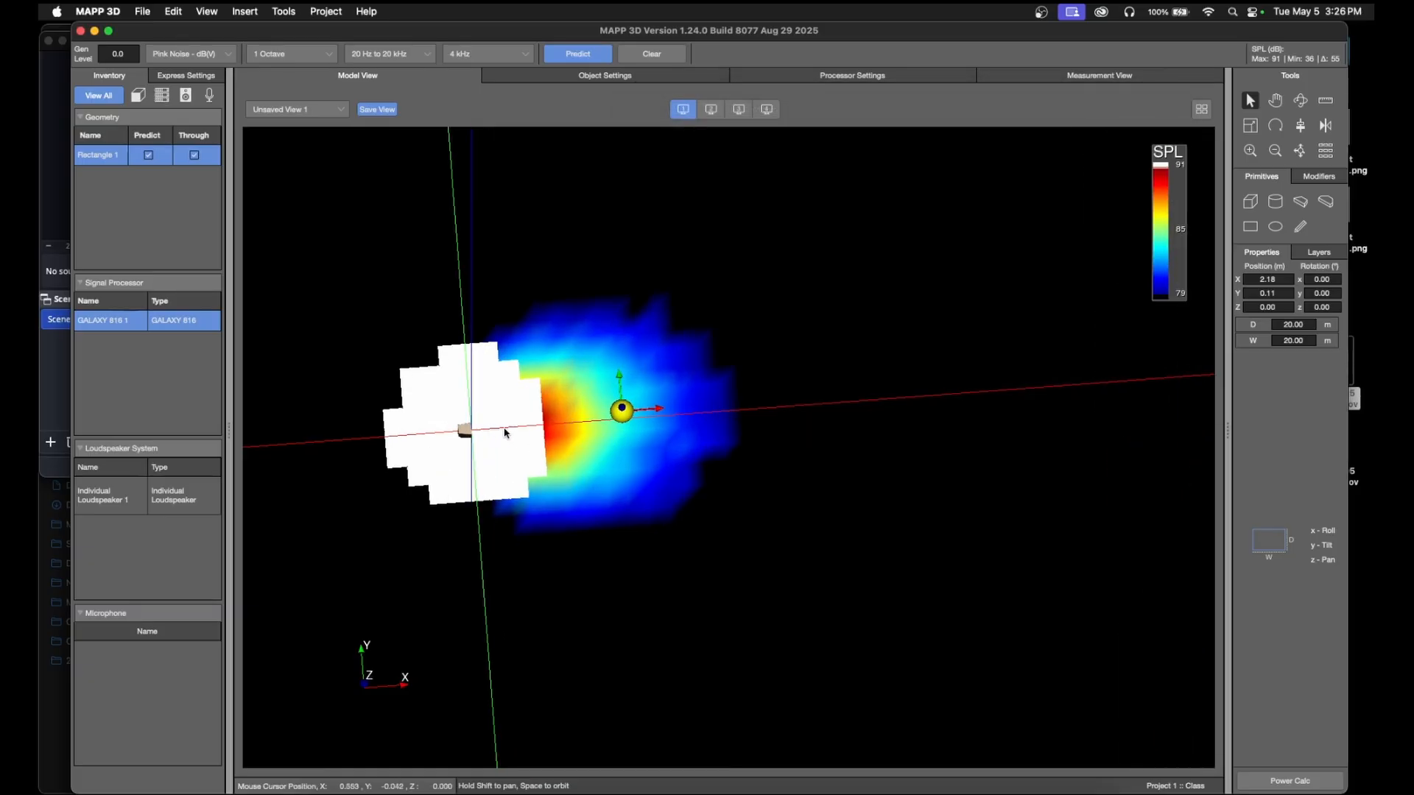
right_click(1155, 243)
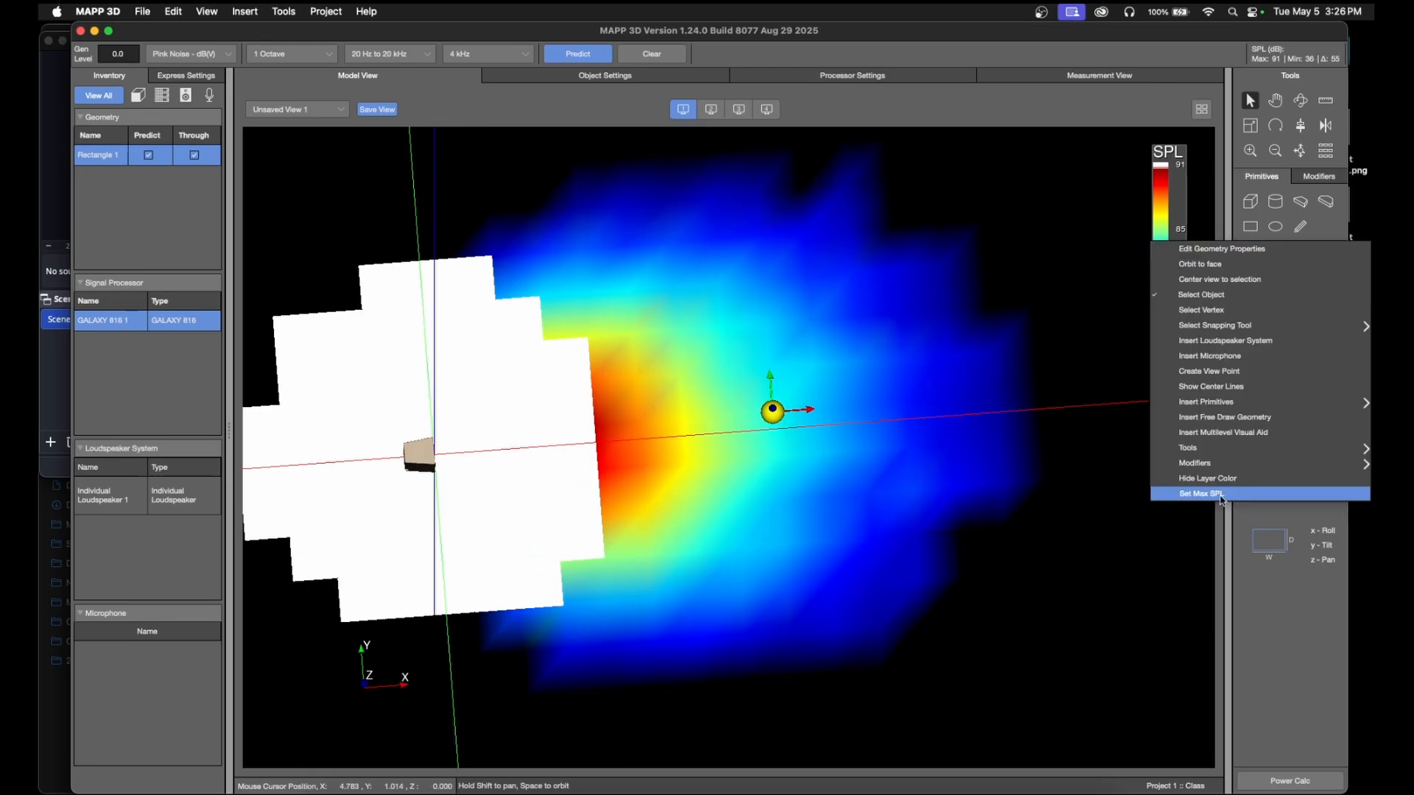
click(1222, 493)
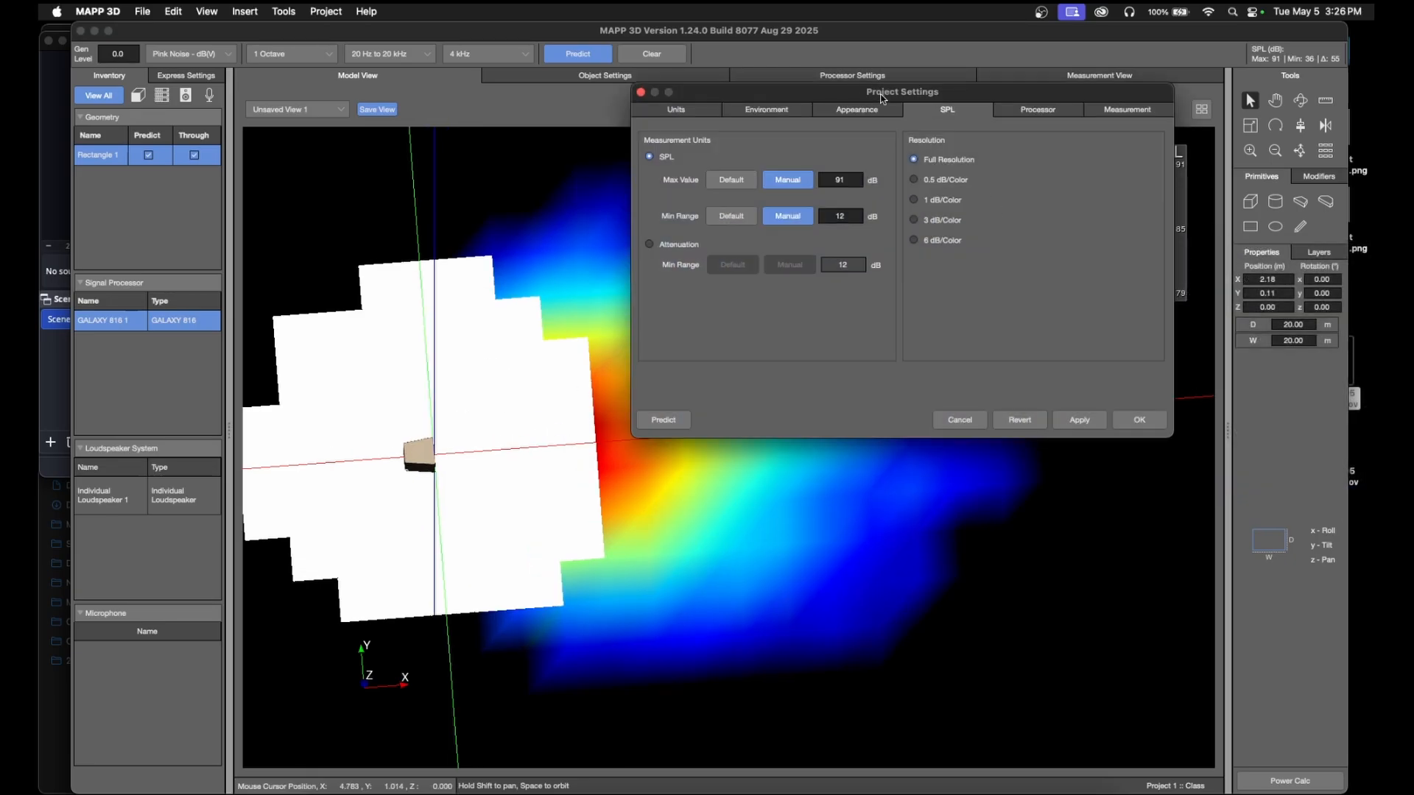
drag(885, 99, 983, 203)
click(1013, 313)
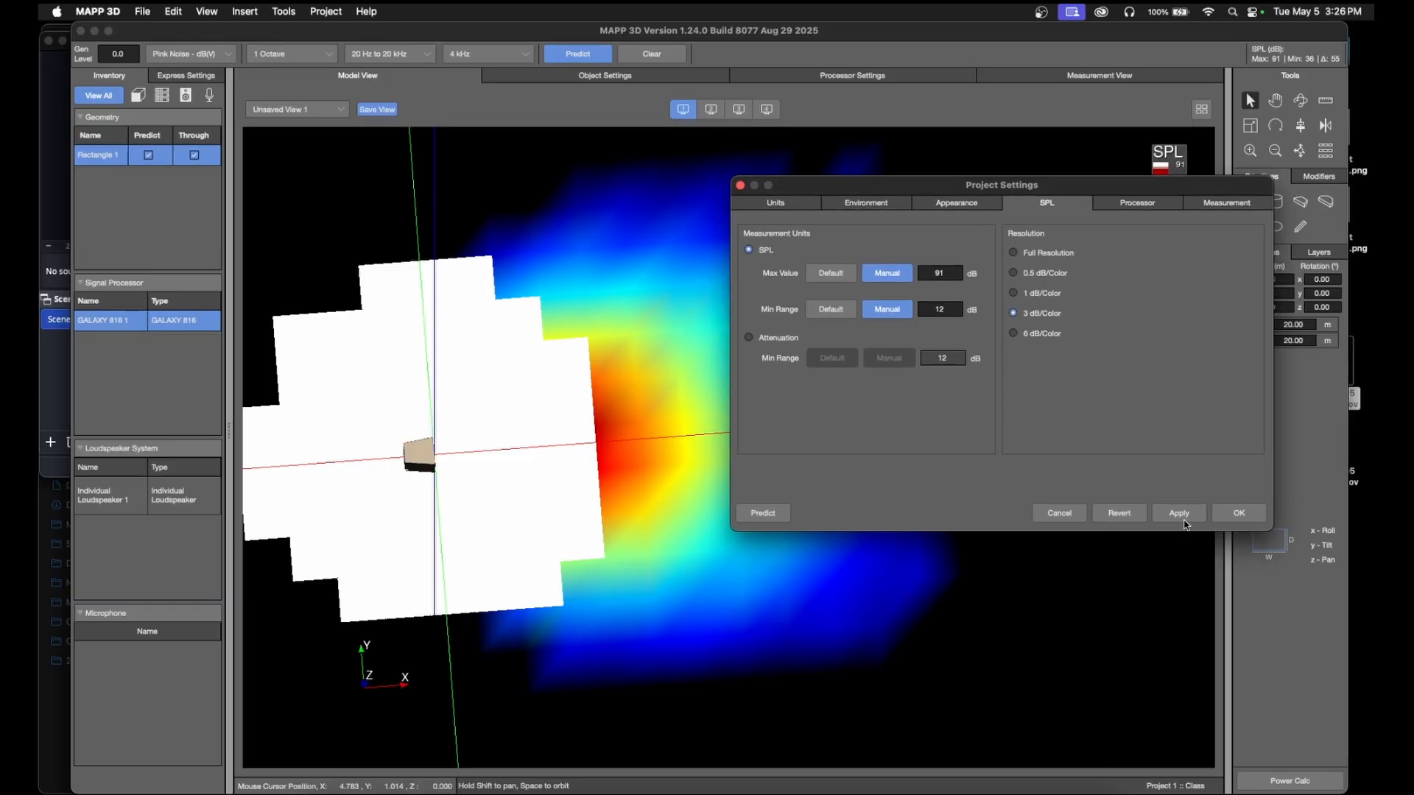
click(1188, 516)
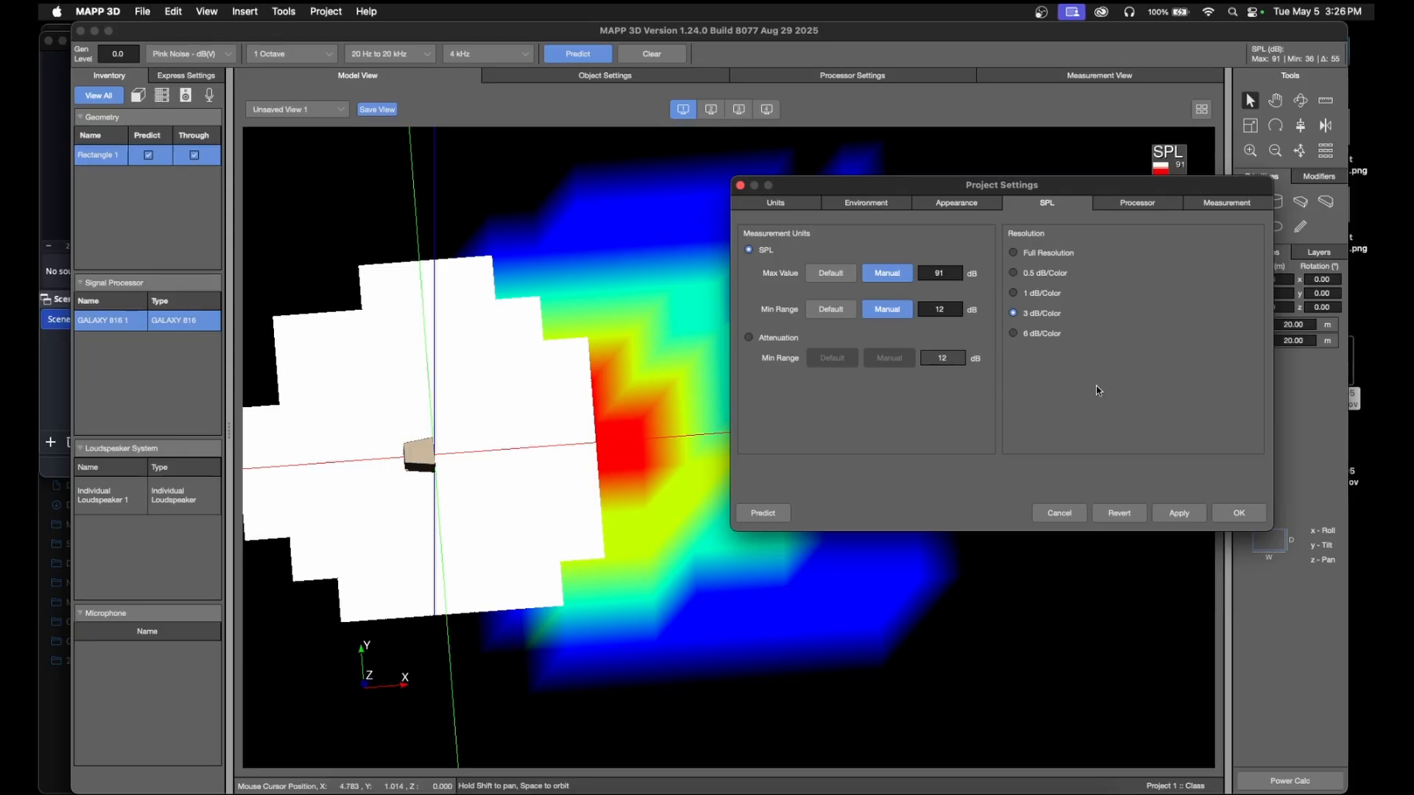
click(1238, 513)
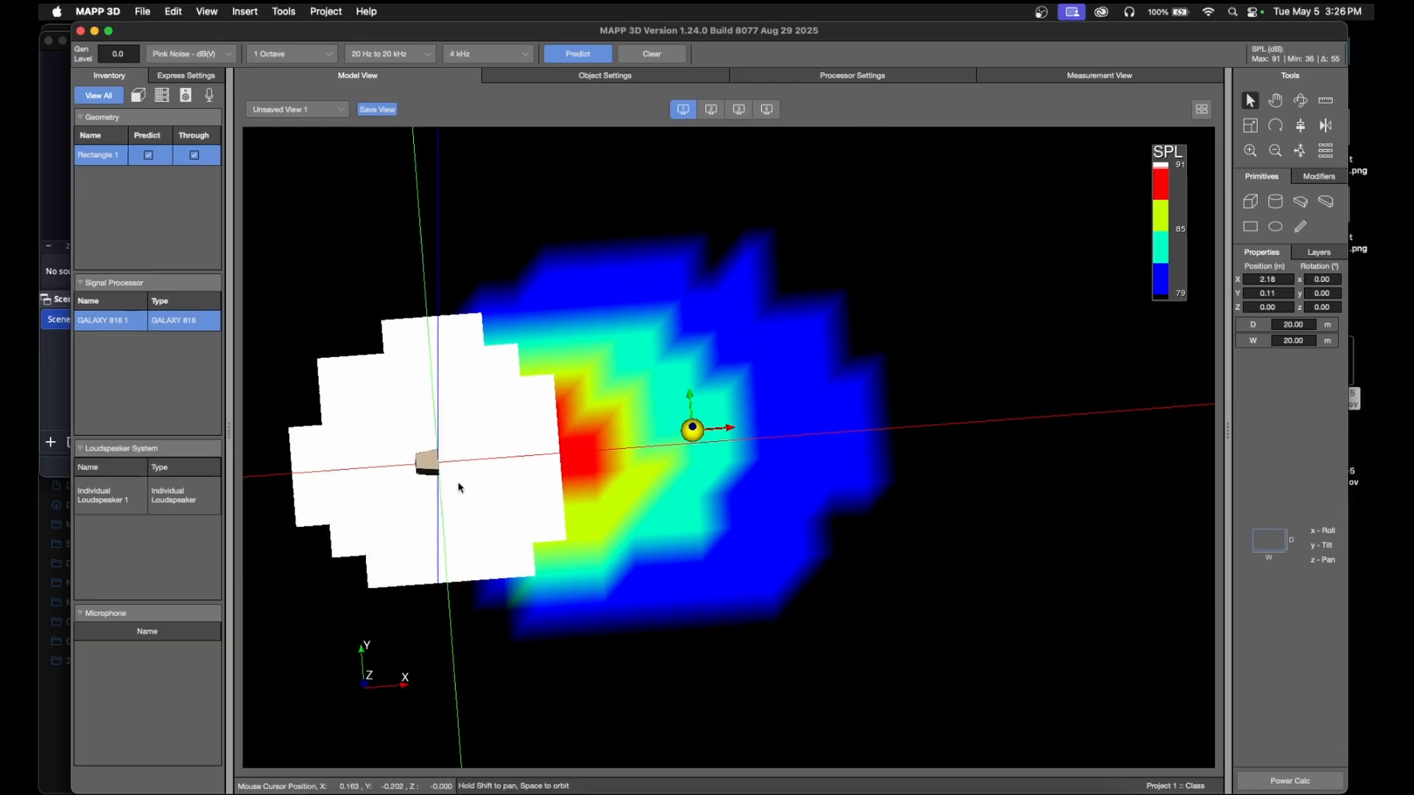
- Insert an ellipse primitive with D1 and D2 both set to 1 m
scroll(362, 477, up, 3)
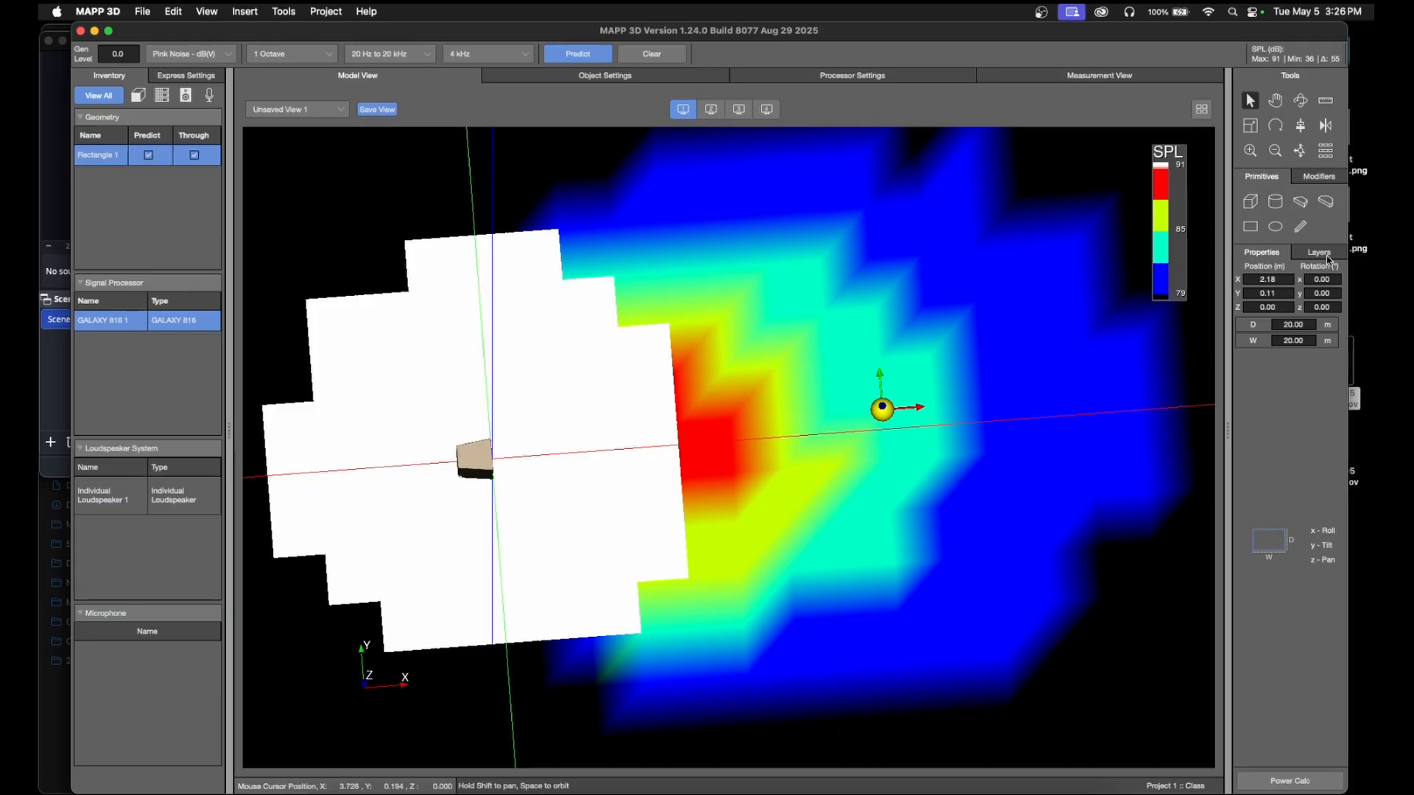
click(1325, 253)
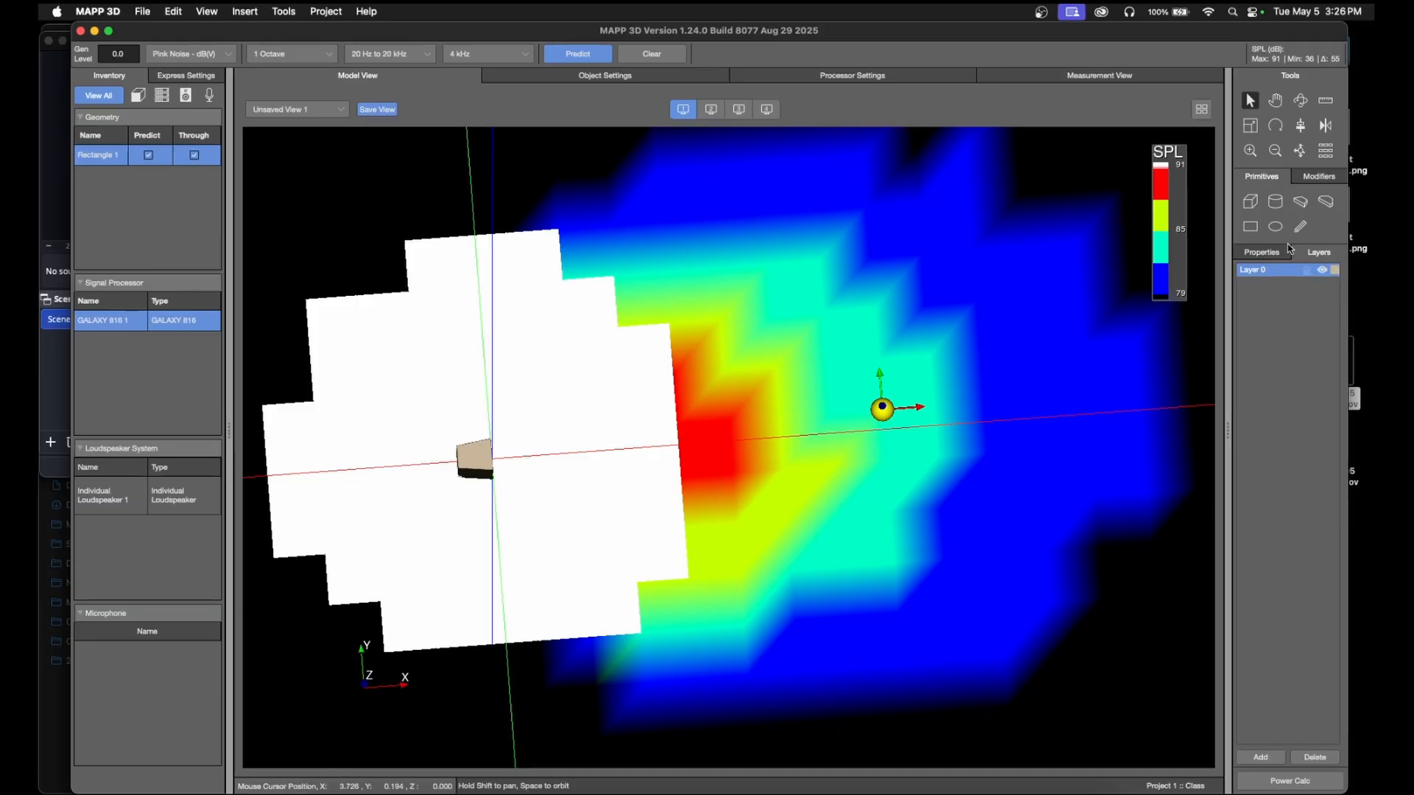
click(1277, 228)
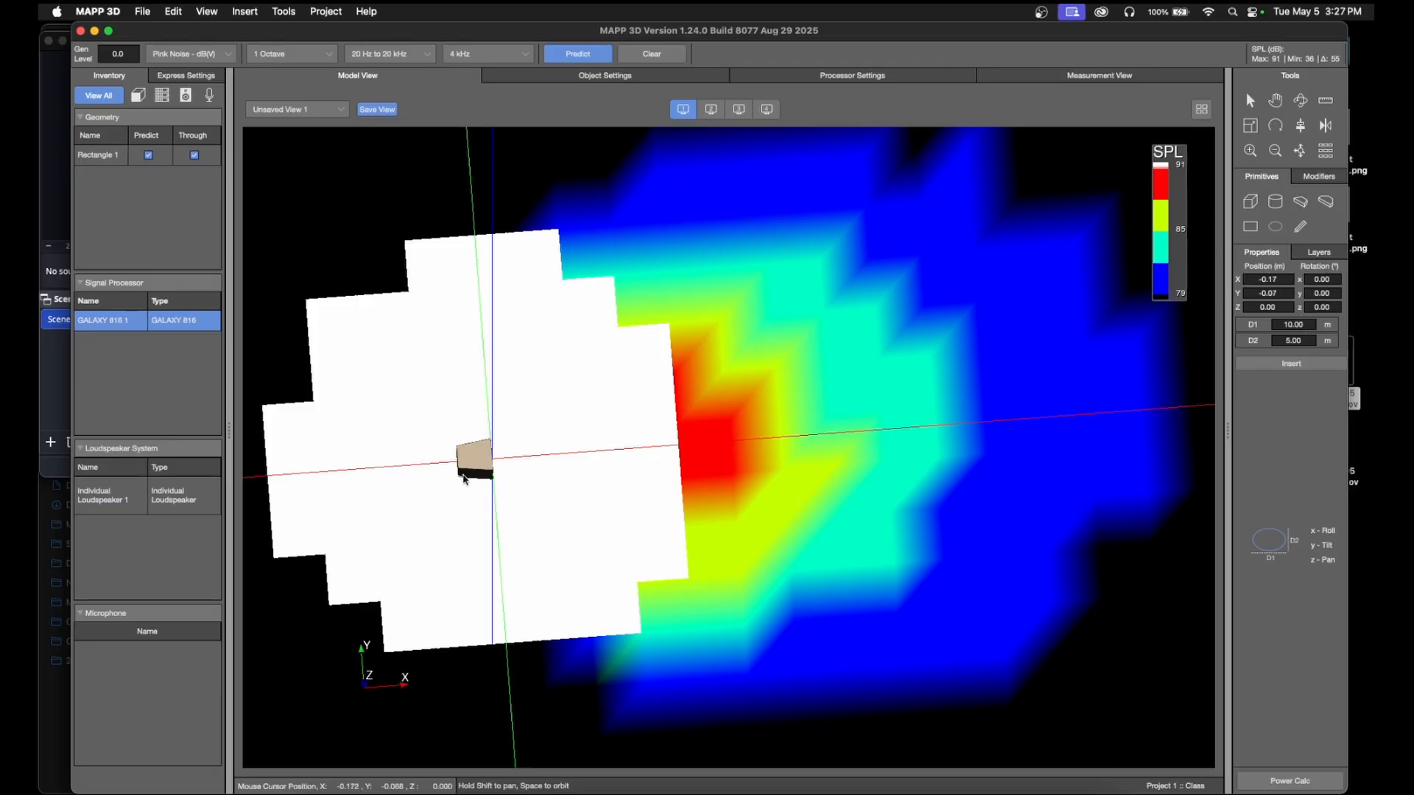
click(1307, 326)
text(1)
click(1308, 341)
text(1)
click(1295, 365)
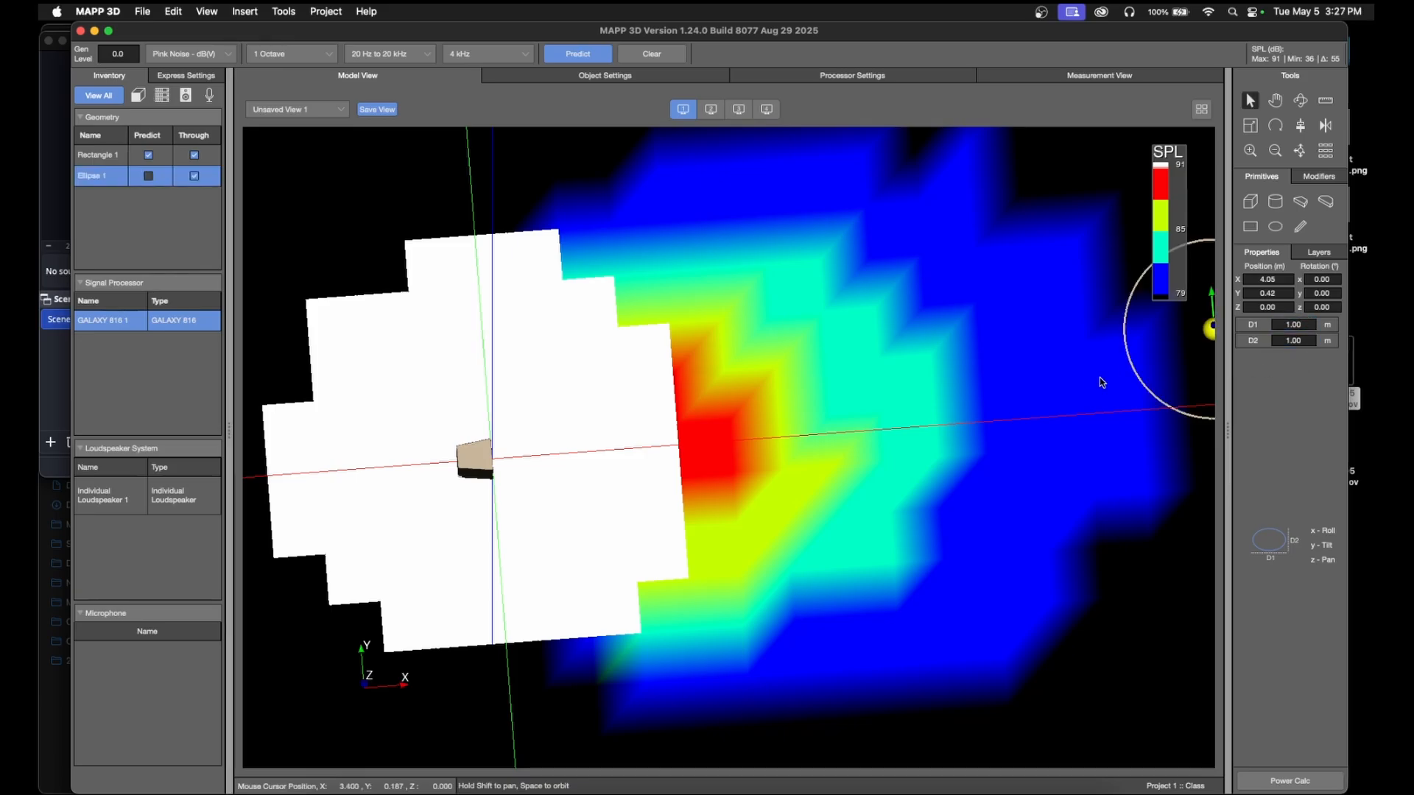
- Centre the ellipse on the loudspeaker by setting its X and Y positions to 0 m
scroll(1099, 379, down, 5)
double_click(1277, 279)
text(0)
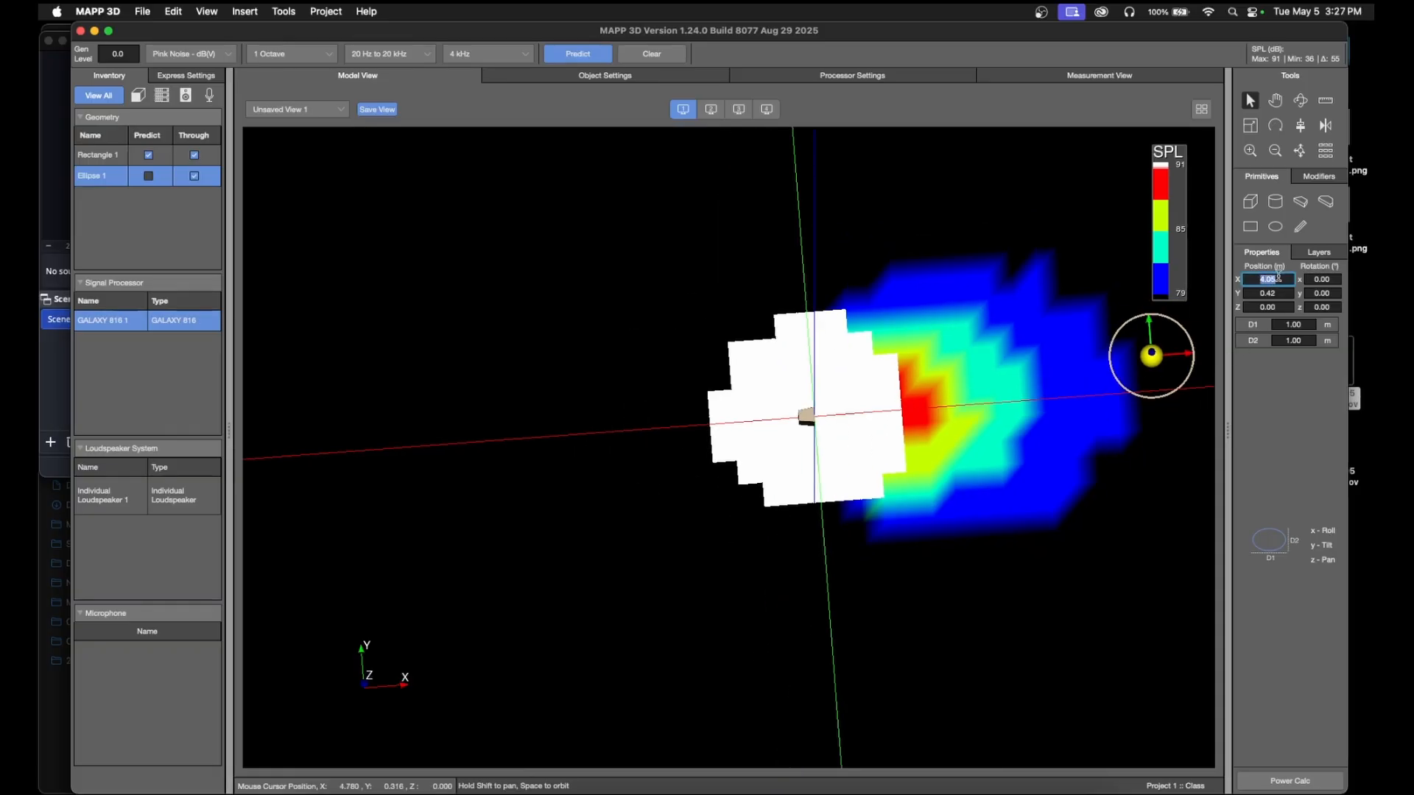
double_click(1286, 294)
text(0)
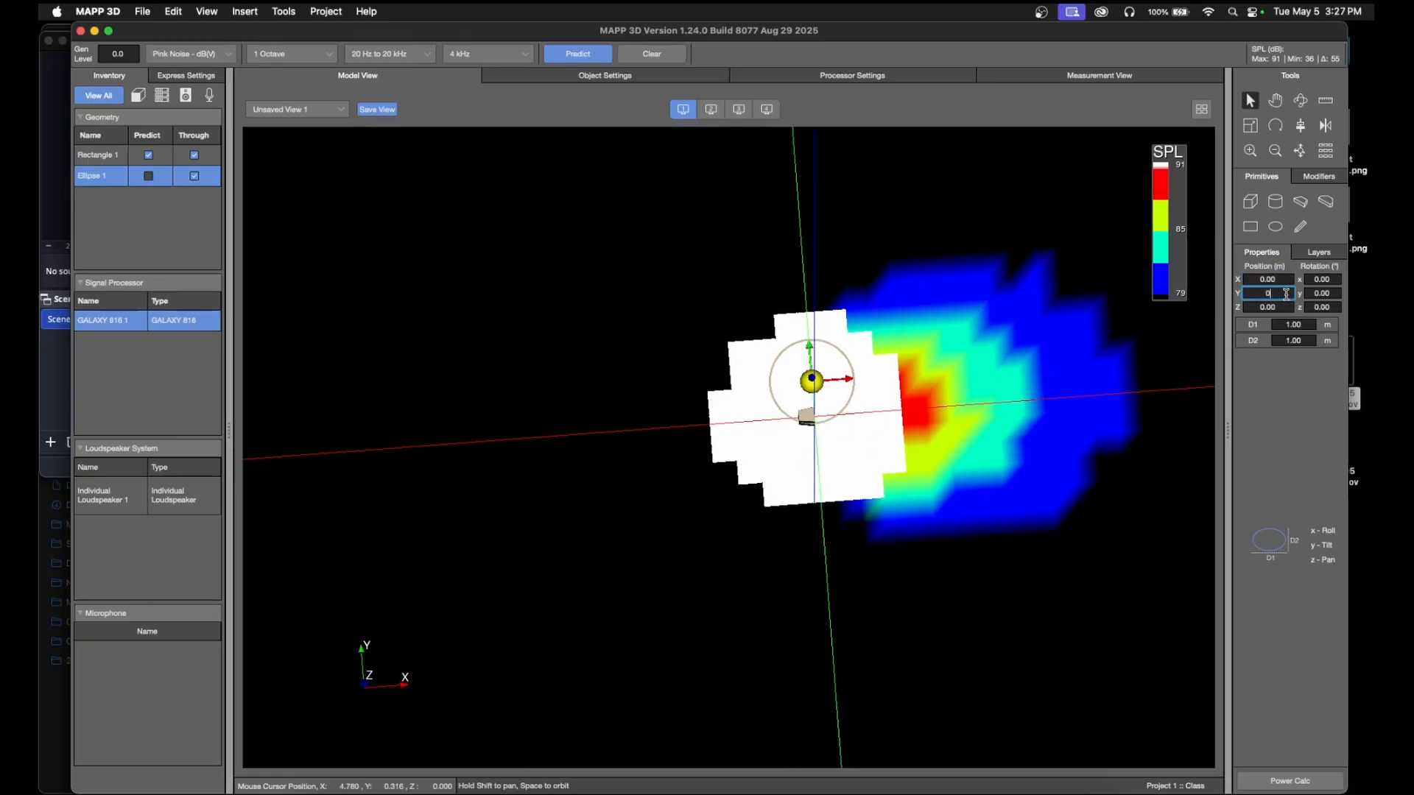
key(Return)
scroll(940, 393, up, 5)
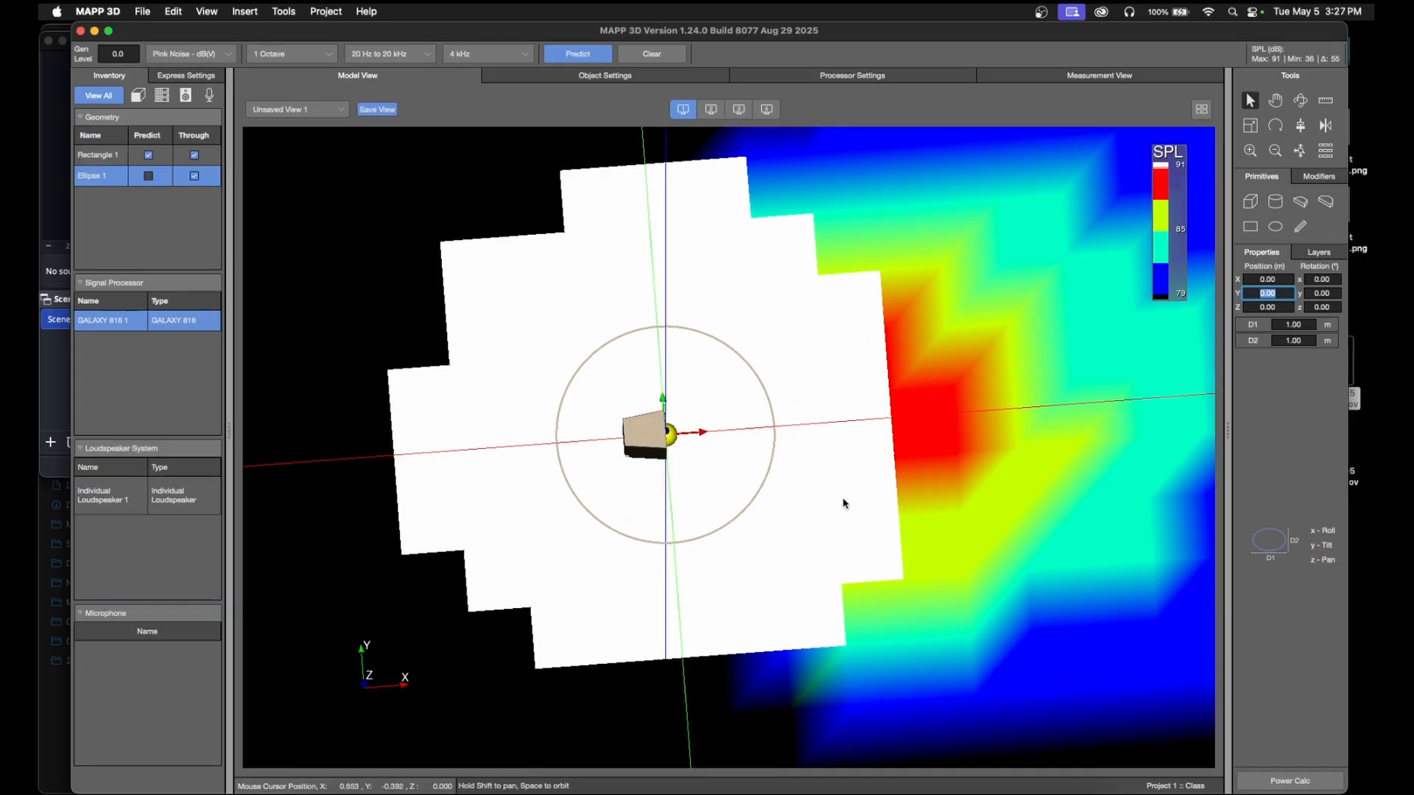
- Enlarge the circle around the loudspeaker by setting both D1 and D2 to 2 m
click(1305, 322)
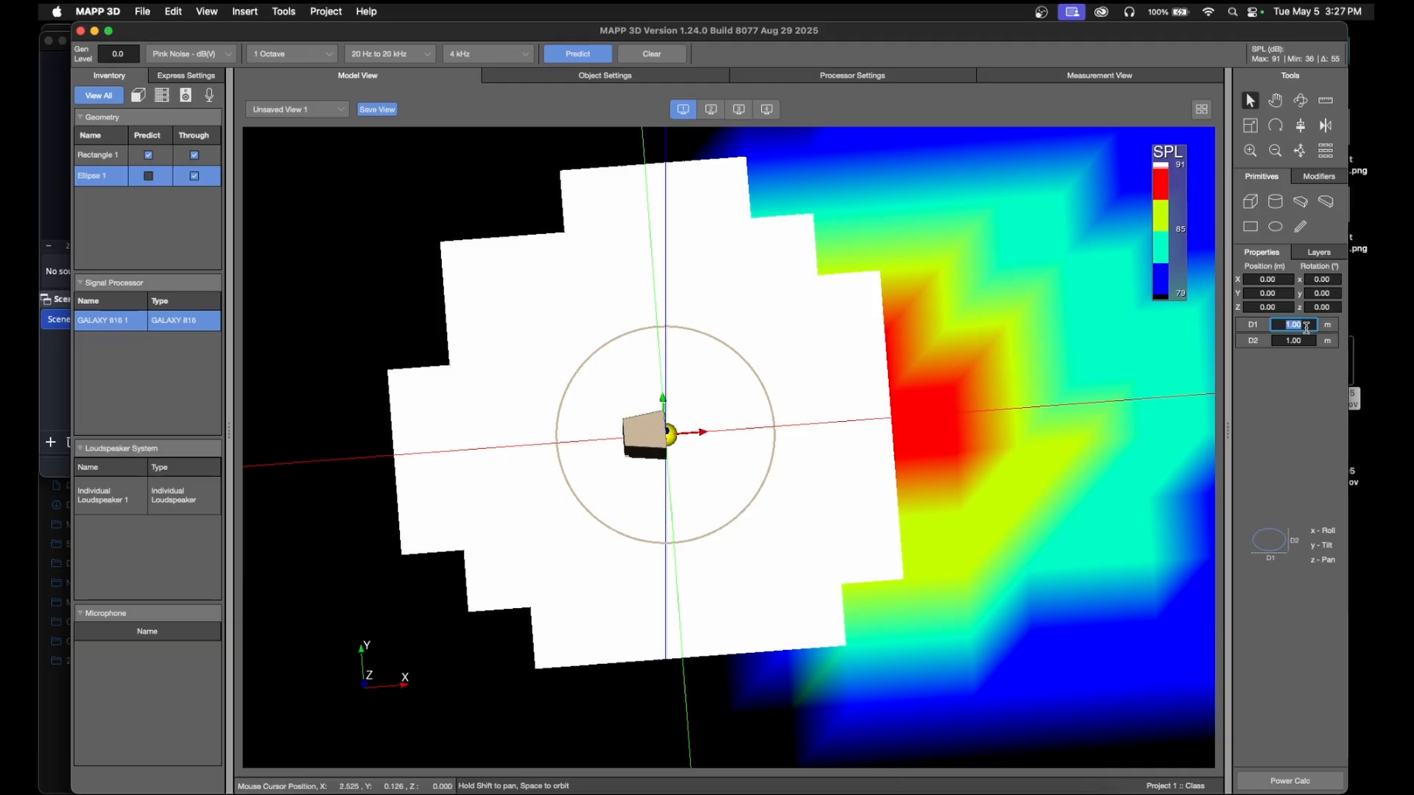
text(2)
click(1309, 341)
text(1.2)
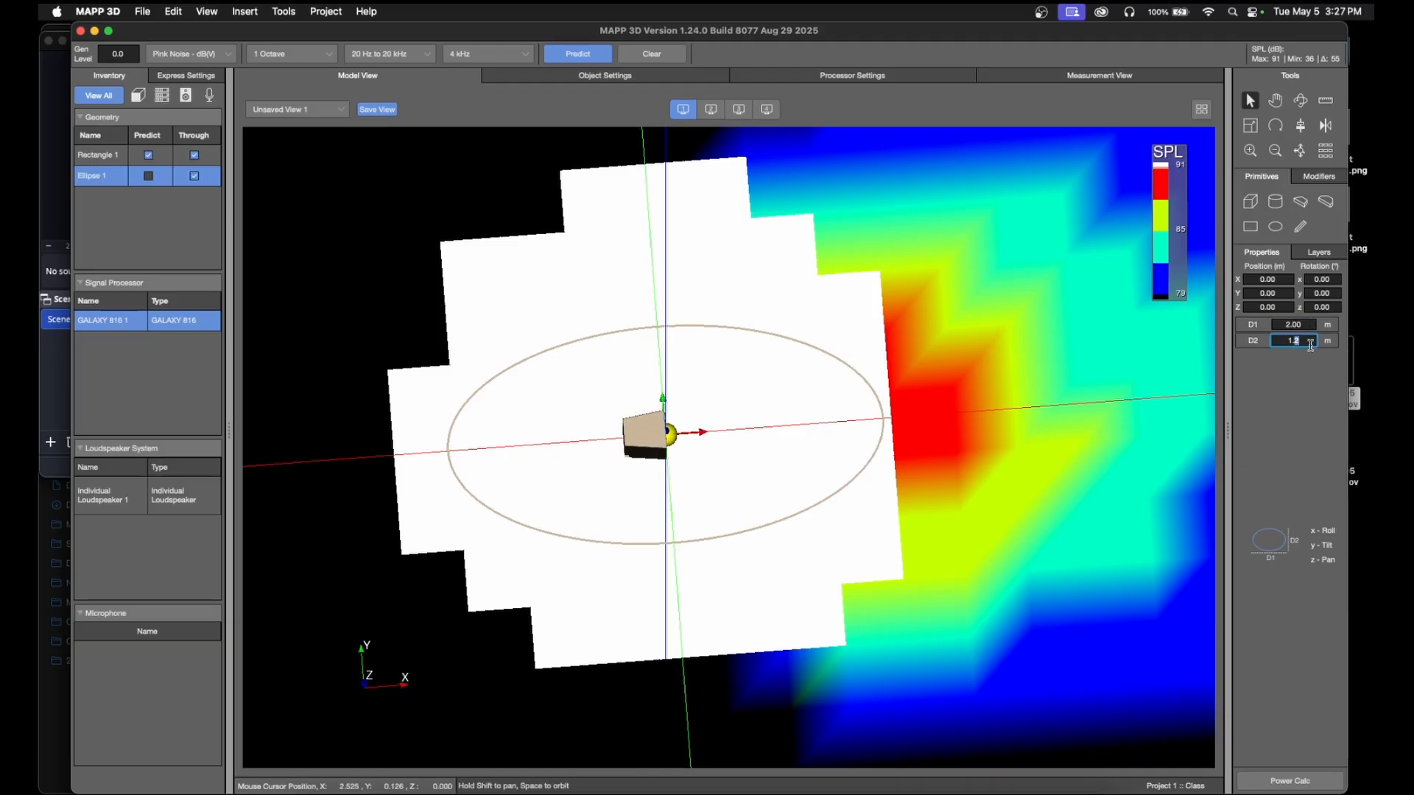
click(1313, 325)
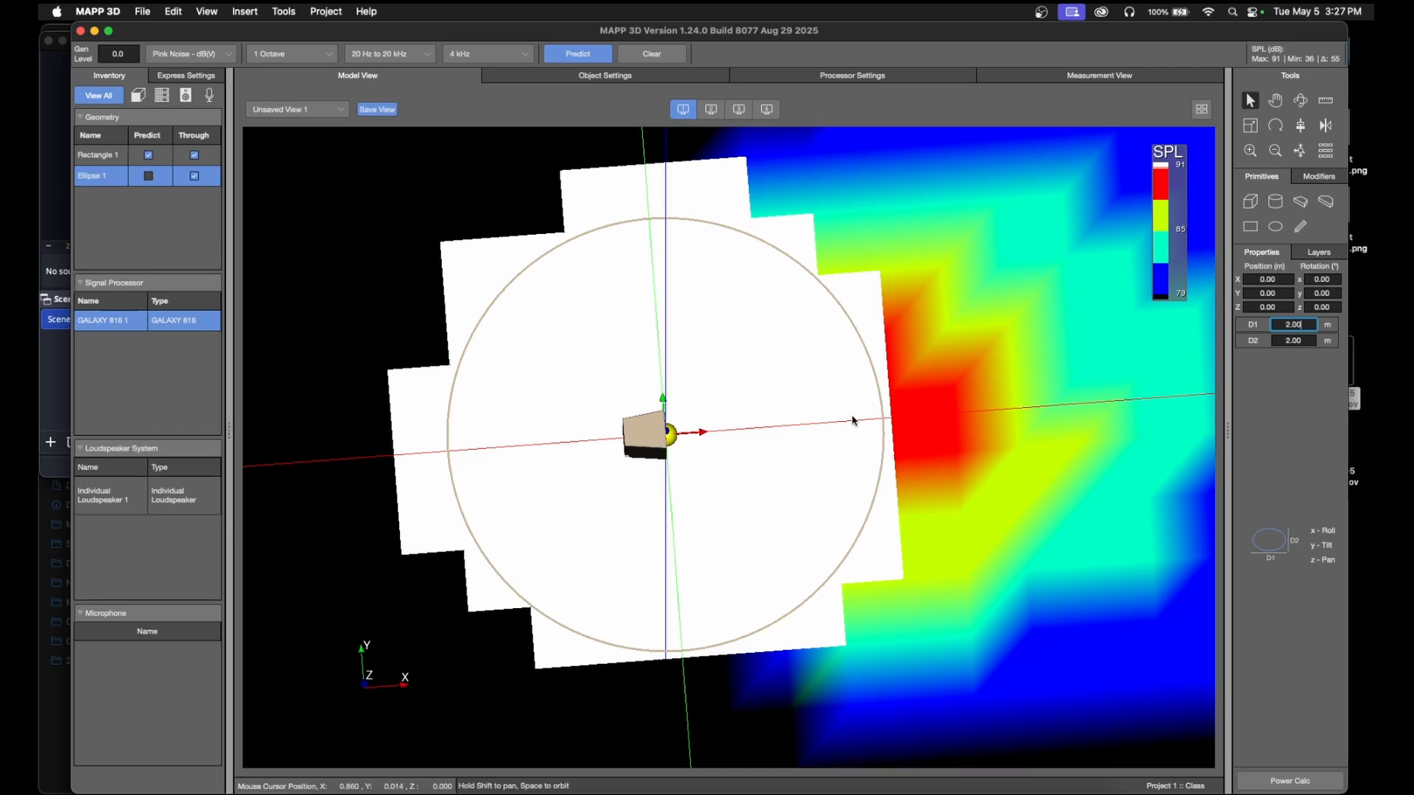
- Insert a microphone labelled Microphone 1 on Layer 0 at X 10, Y 0, Z 0 m
key(space)
drag(883, 502, 744, 360)
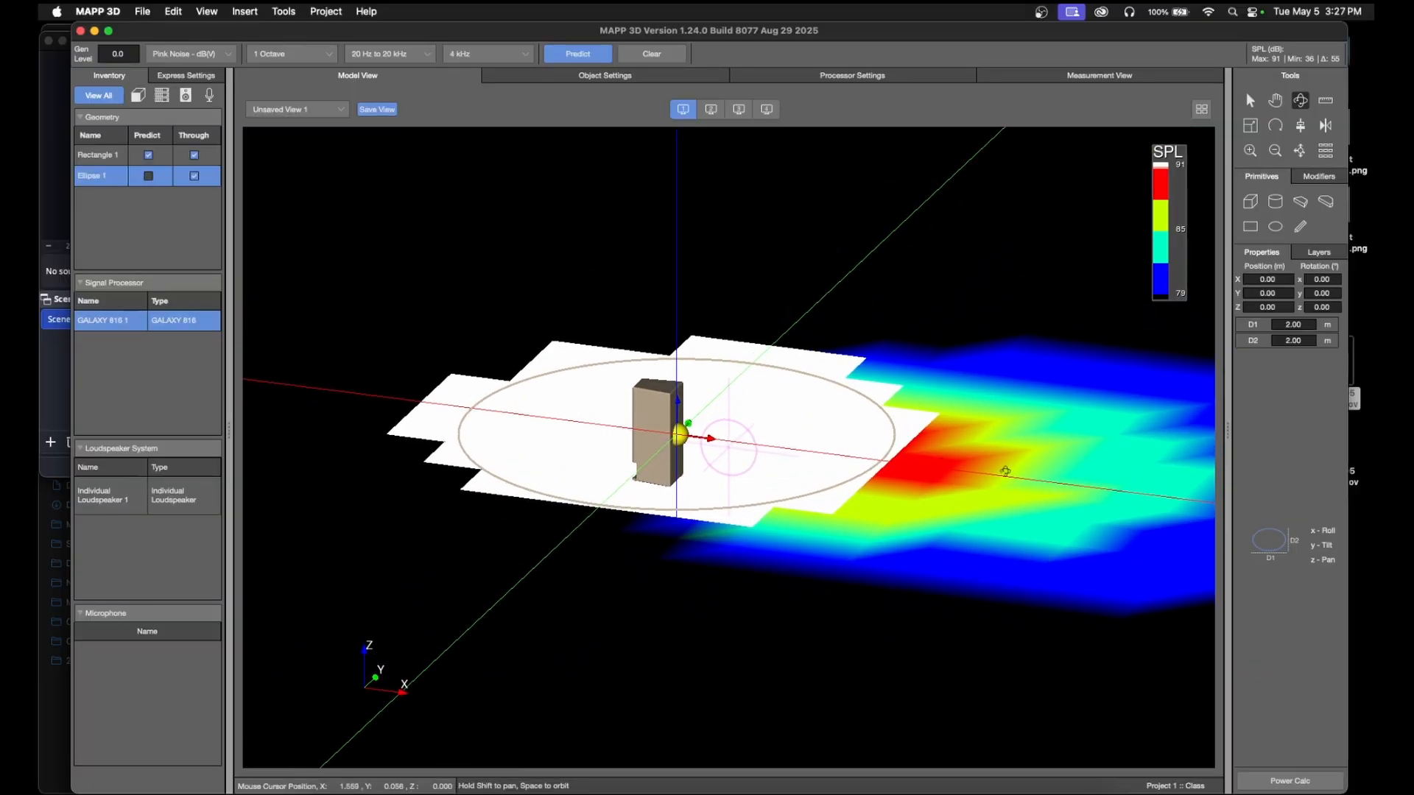
drag(885, 460, 980, 578)
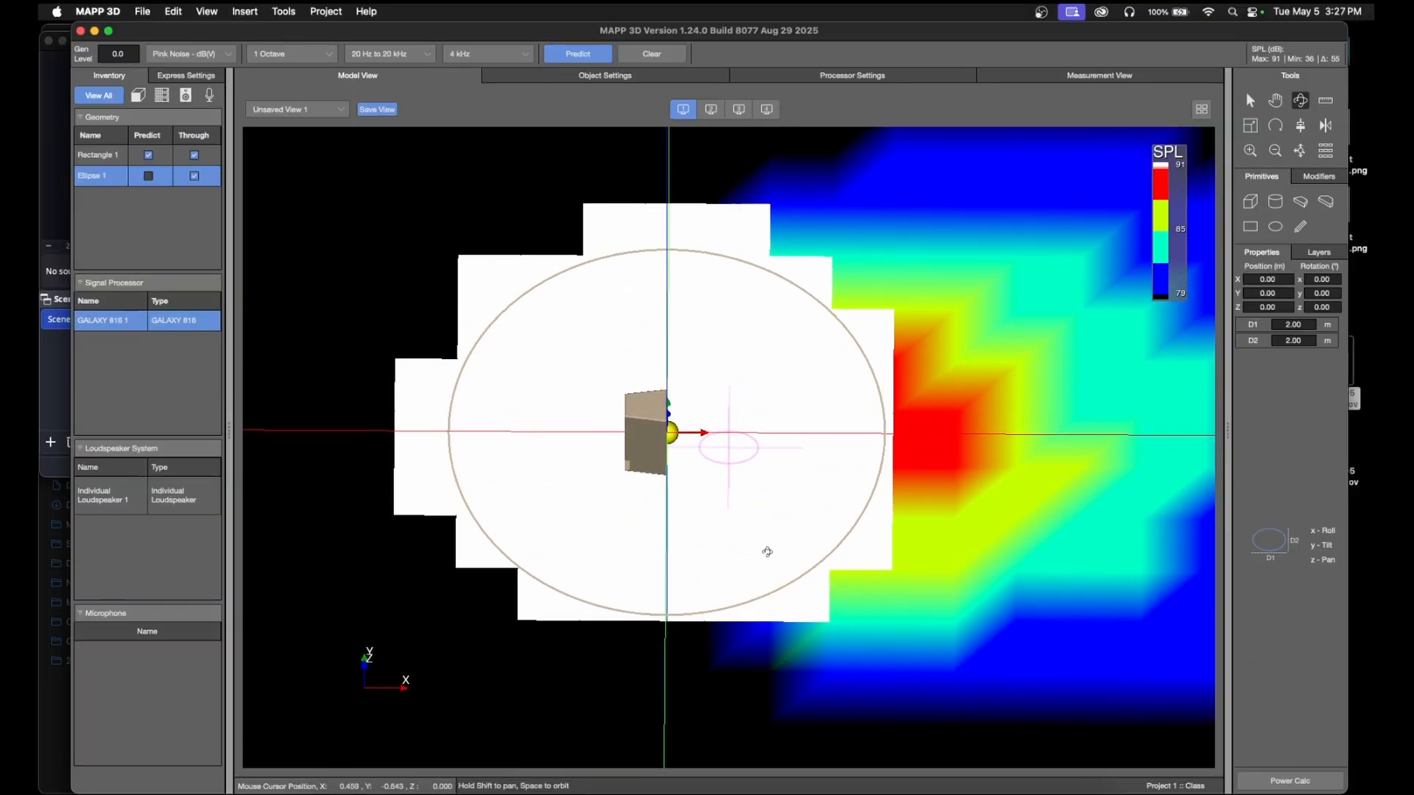
drag(767, 551, 885, 499)
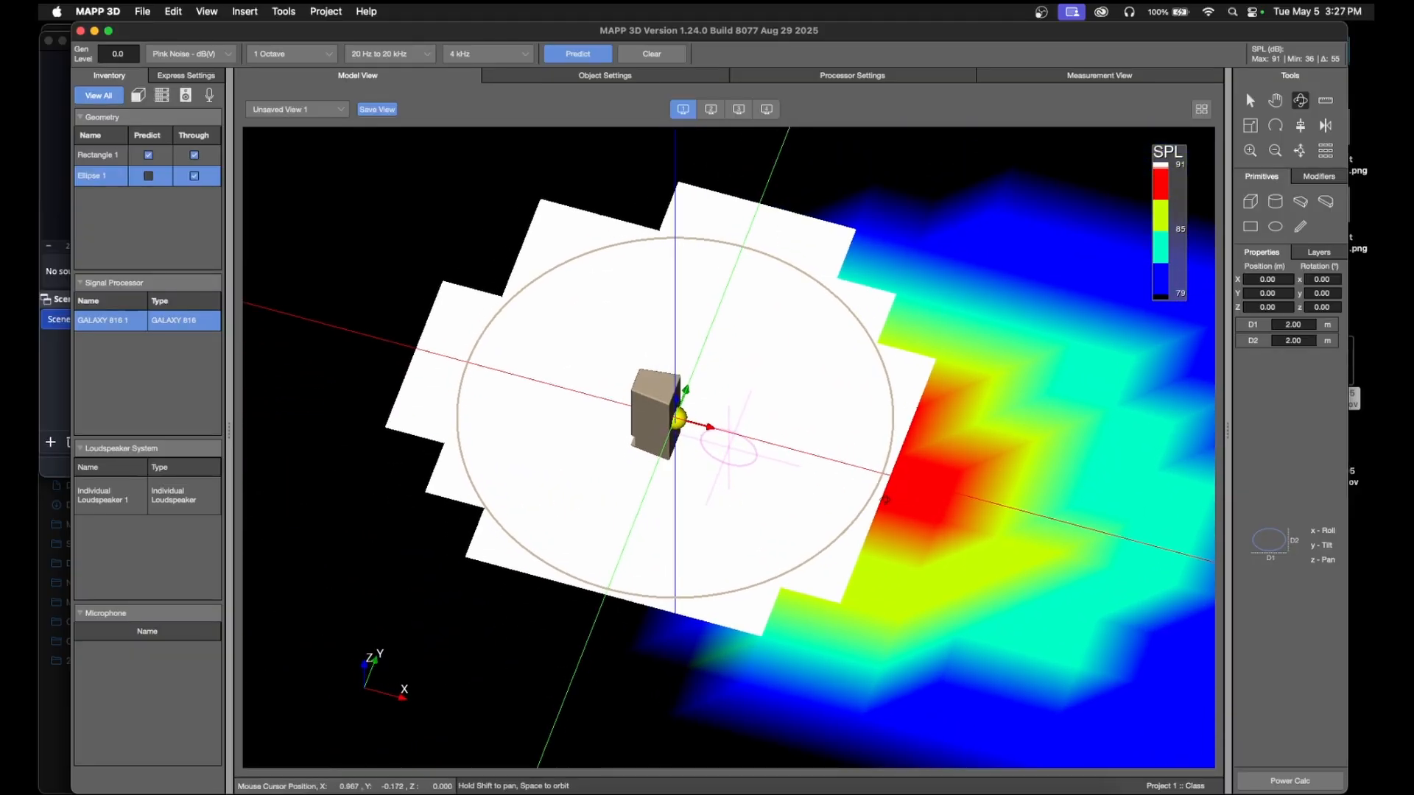
click(275, 13)
mouse_move(245, 12)
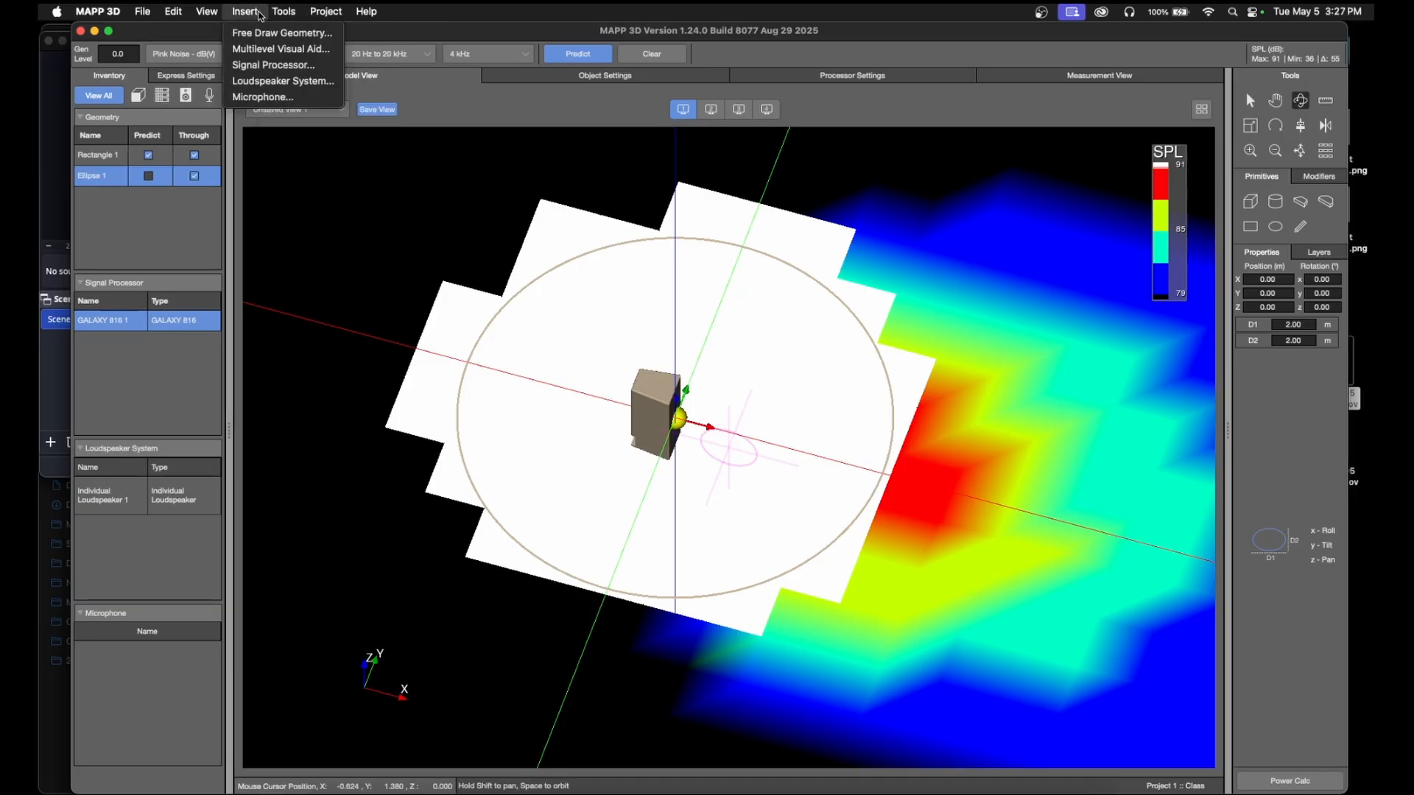
click(302, 98)
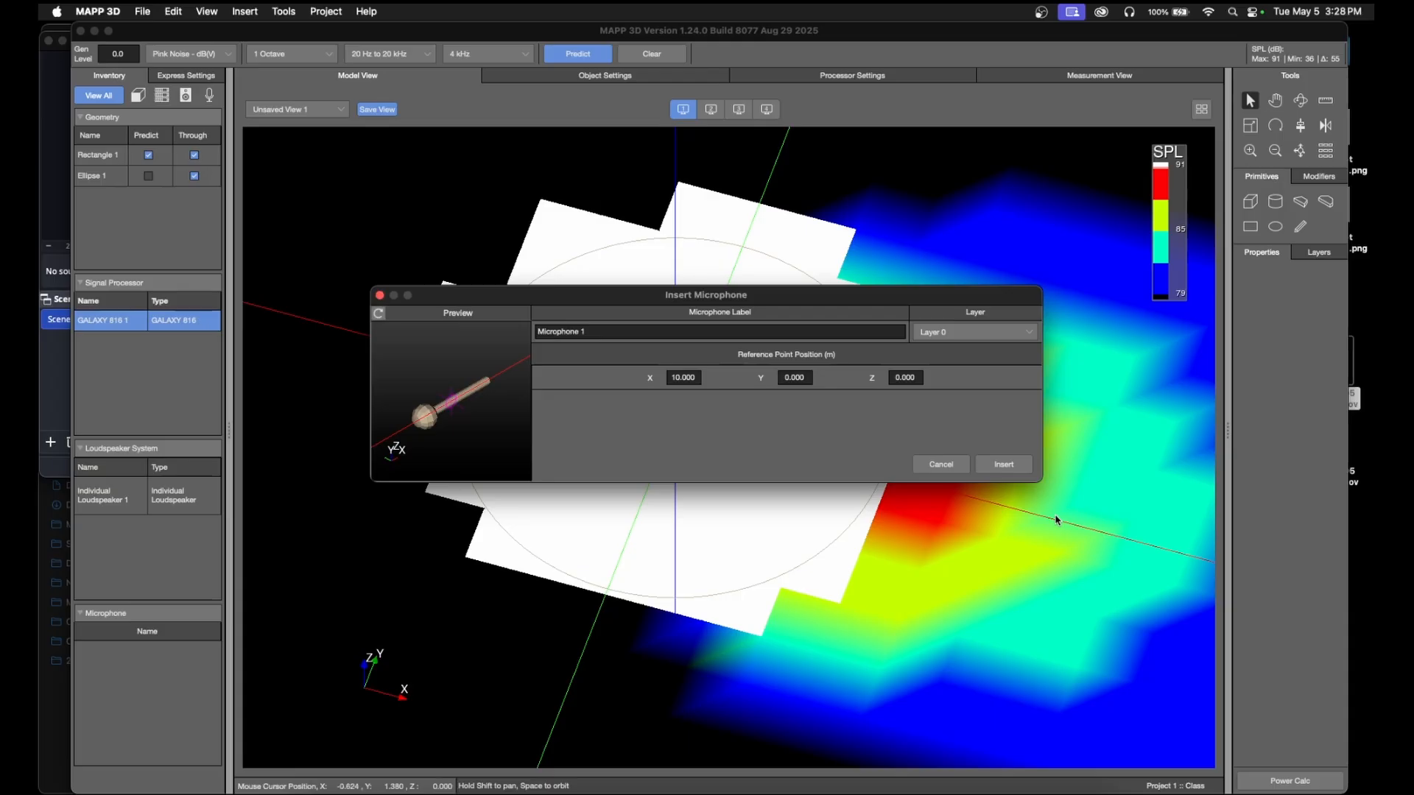
click(1004, 465)
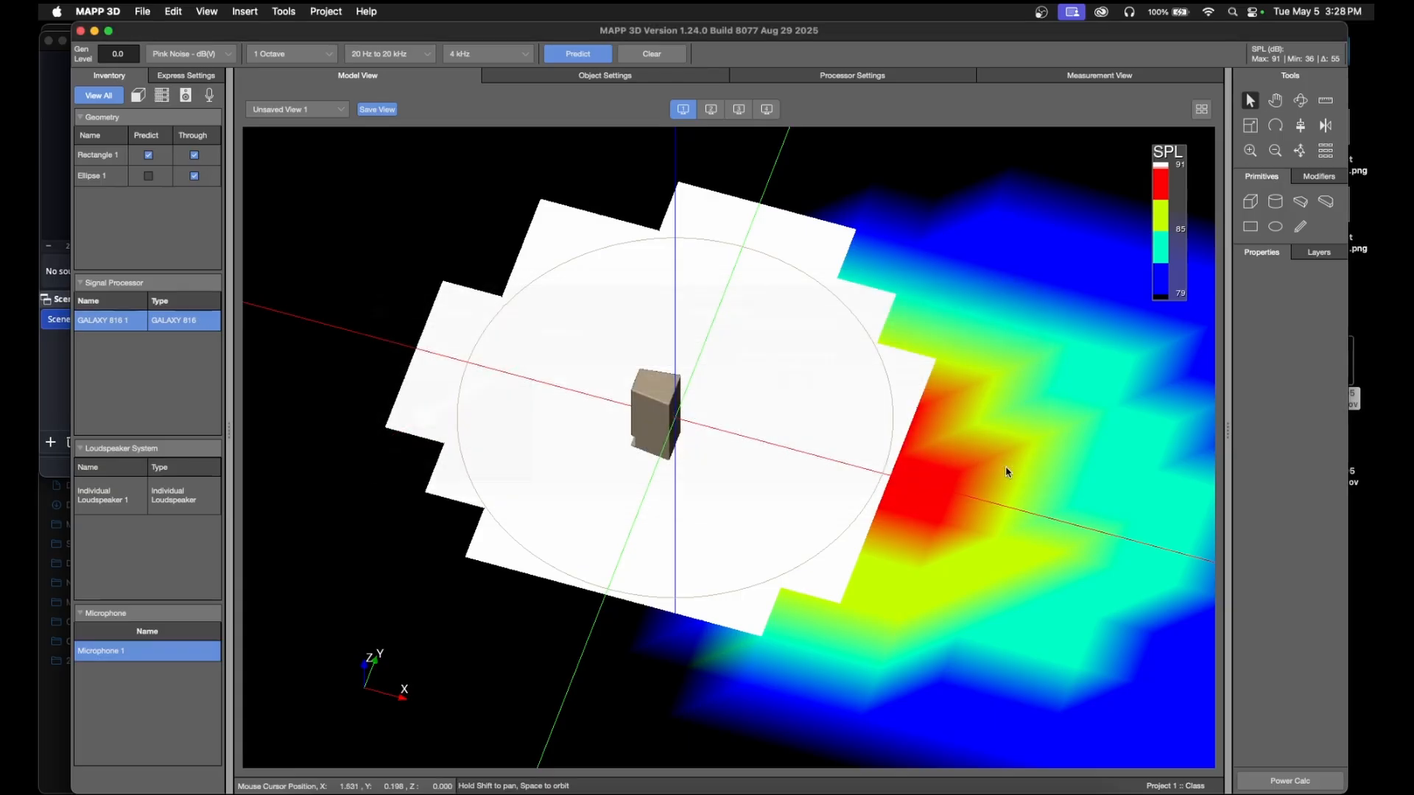
scroll(1003, 530, down, 4)
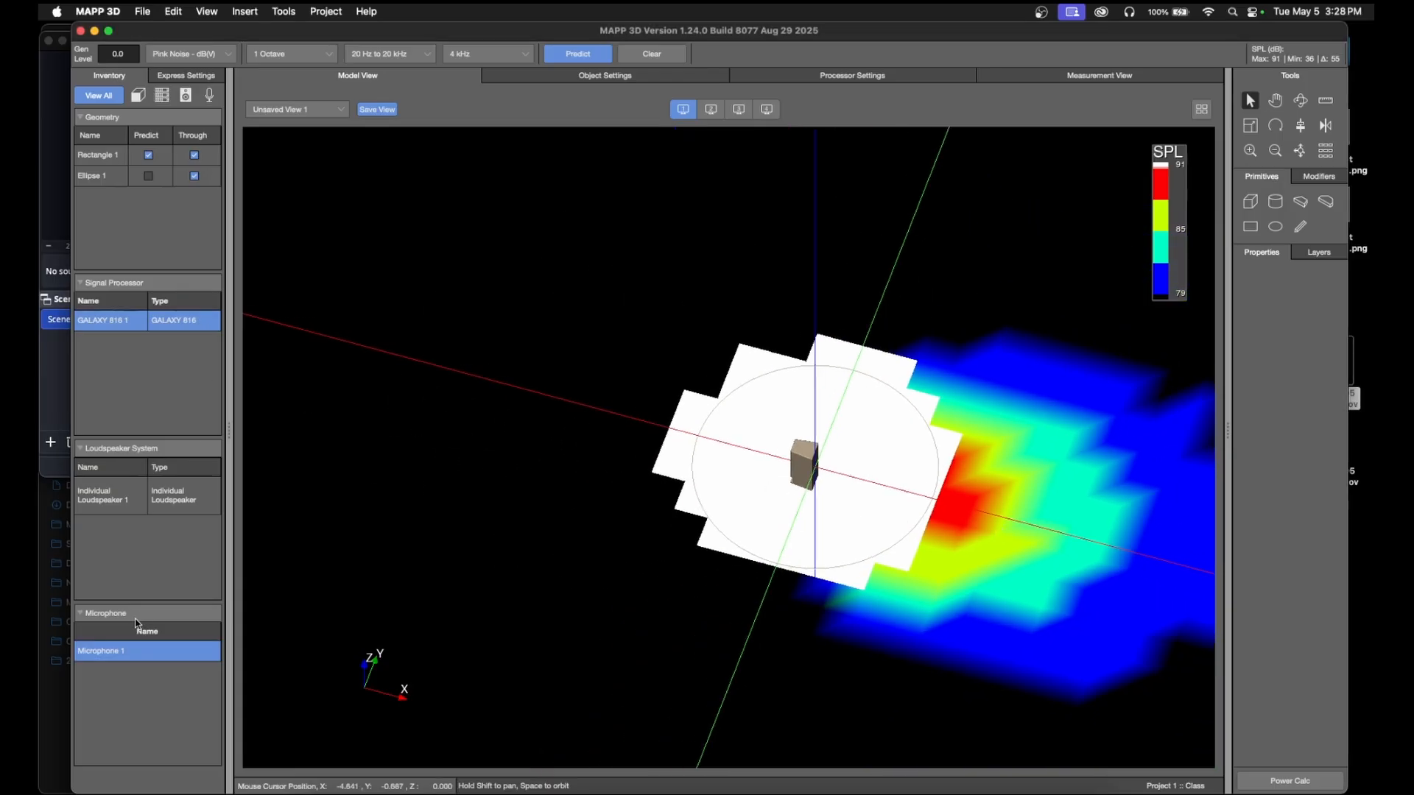
- Set Microphone 1's X position to 1 m in its object settings and return to the model view
click(956, 496)
scroll(964, 500, down, 6)
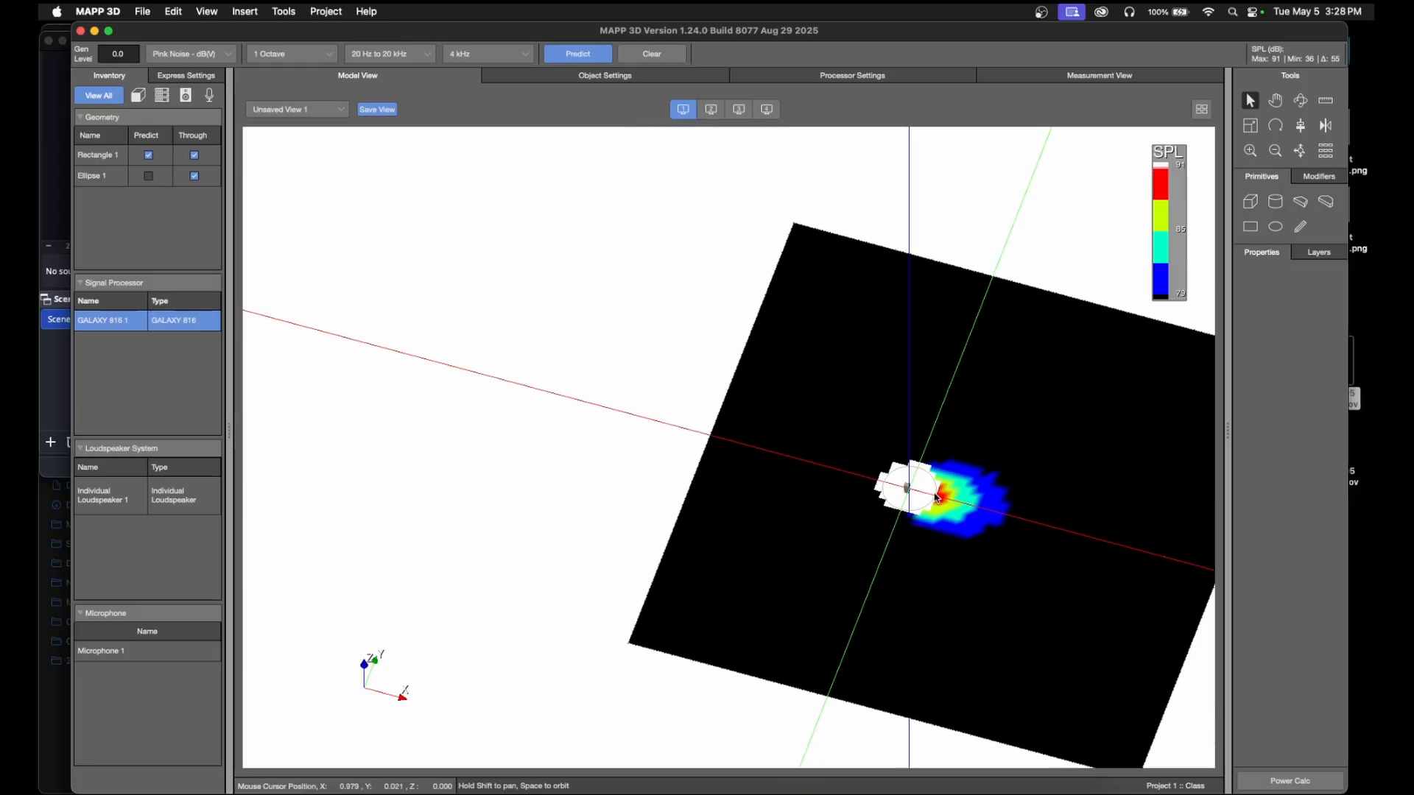
scroll(1105, 543, up, 6)
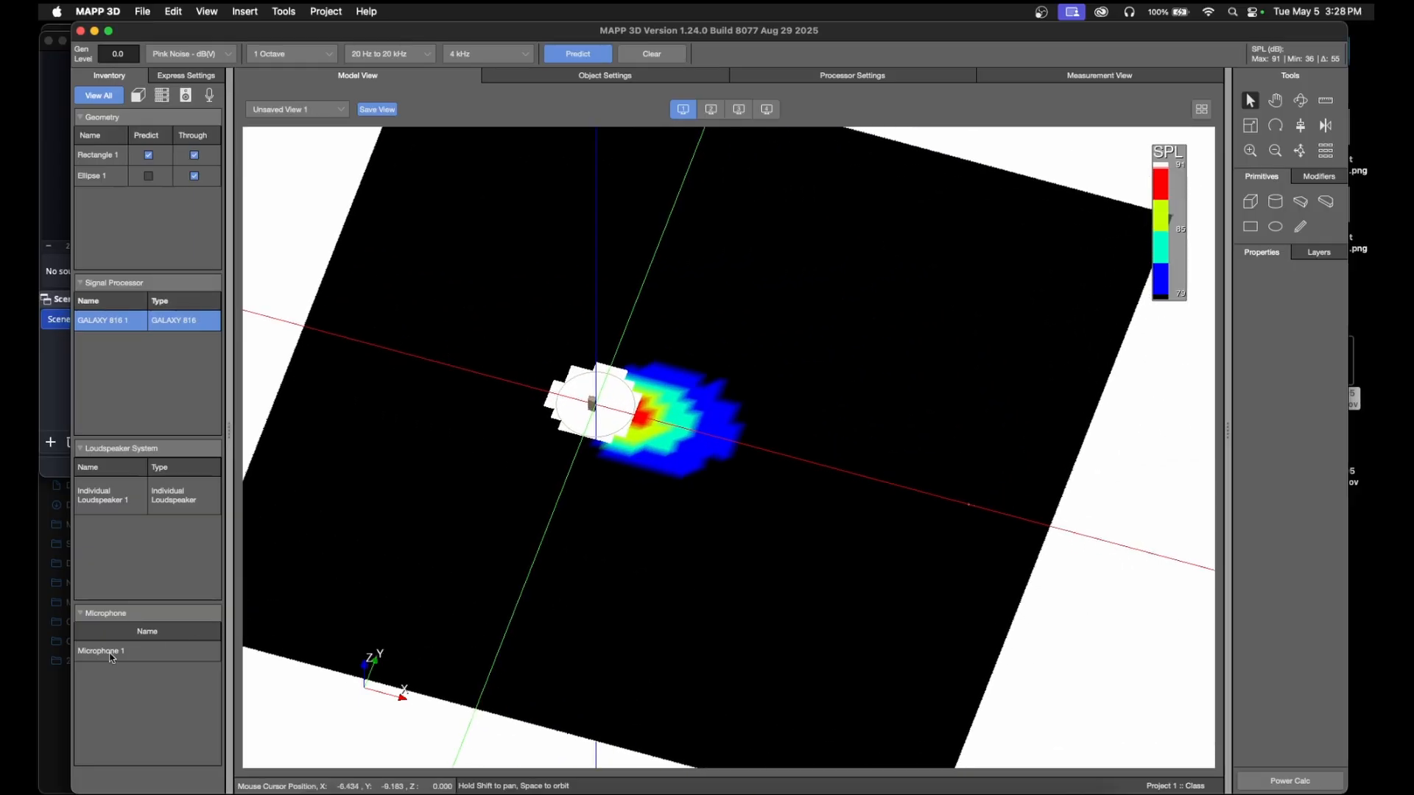
click(114, 651)
click(600, 75)
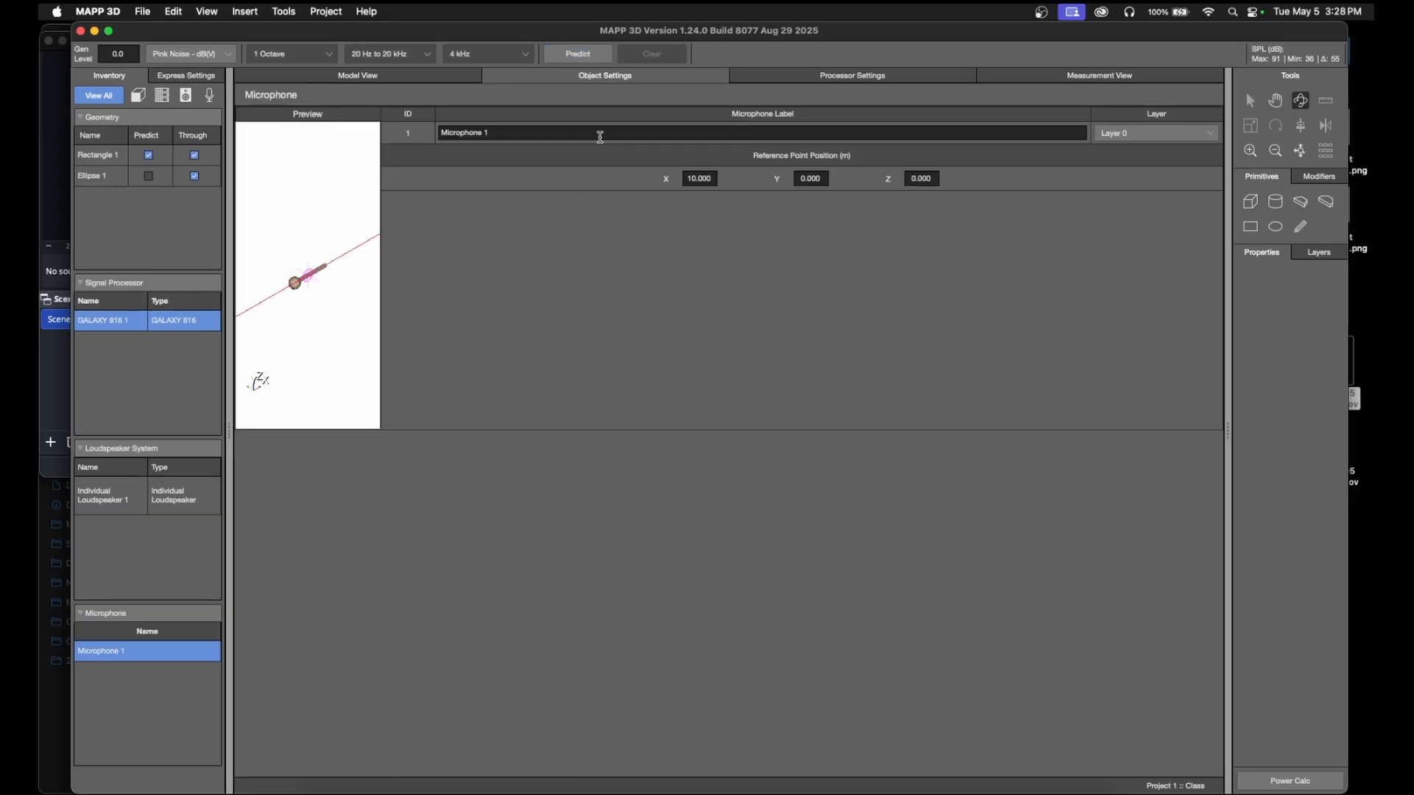
click(705, 177)
text(0)
key(Return)
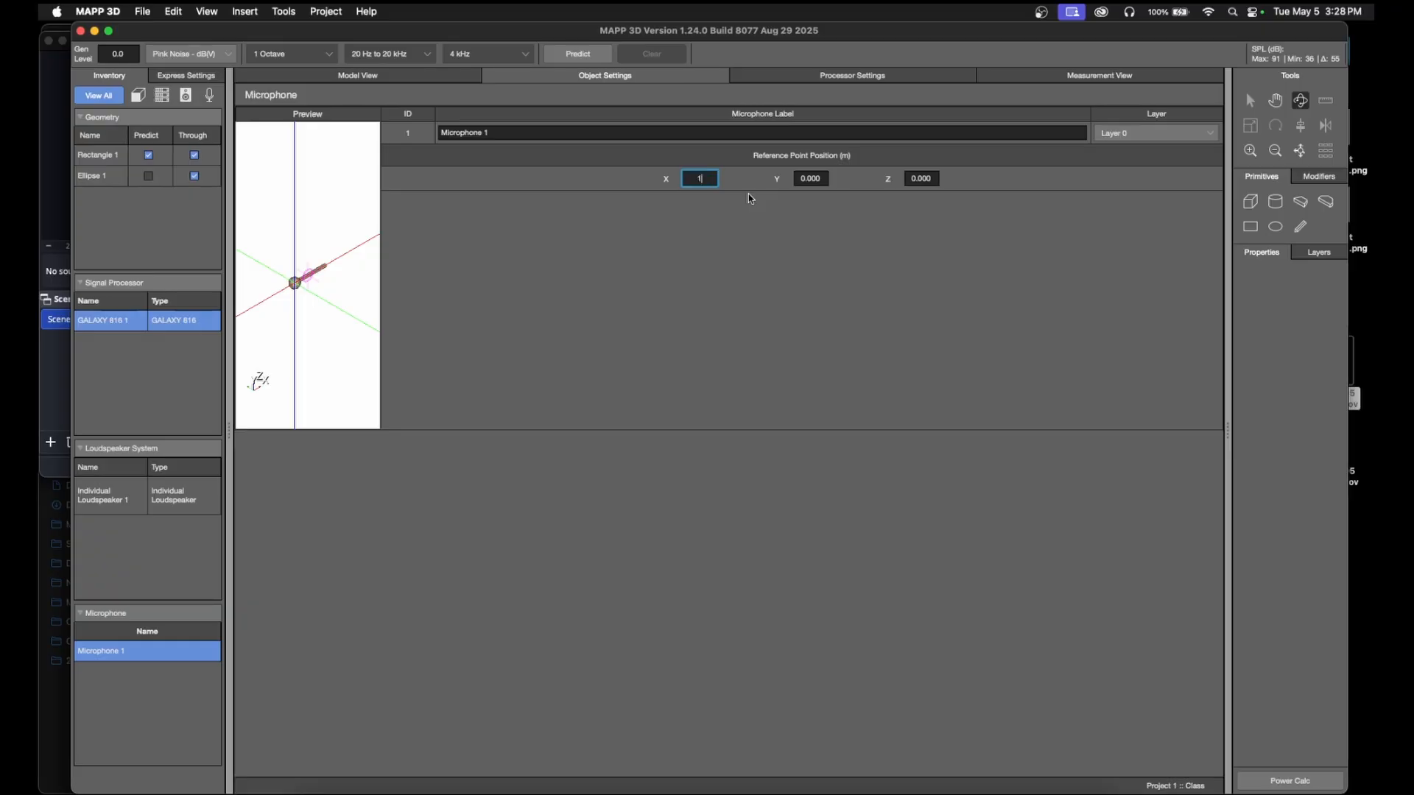
click(821, 178)
click(386, 81)
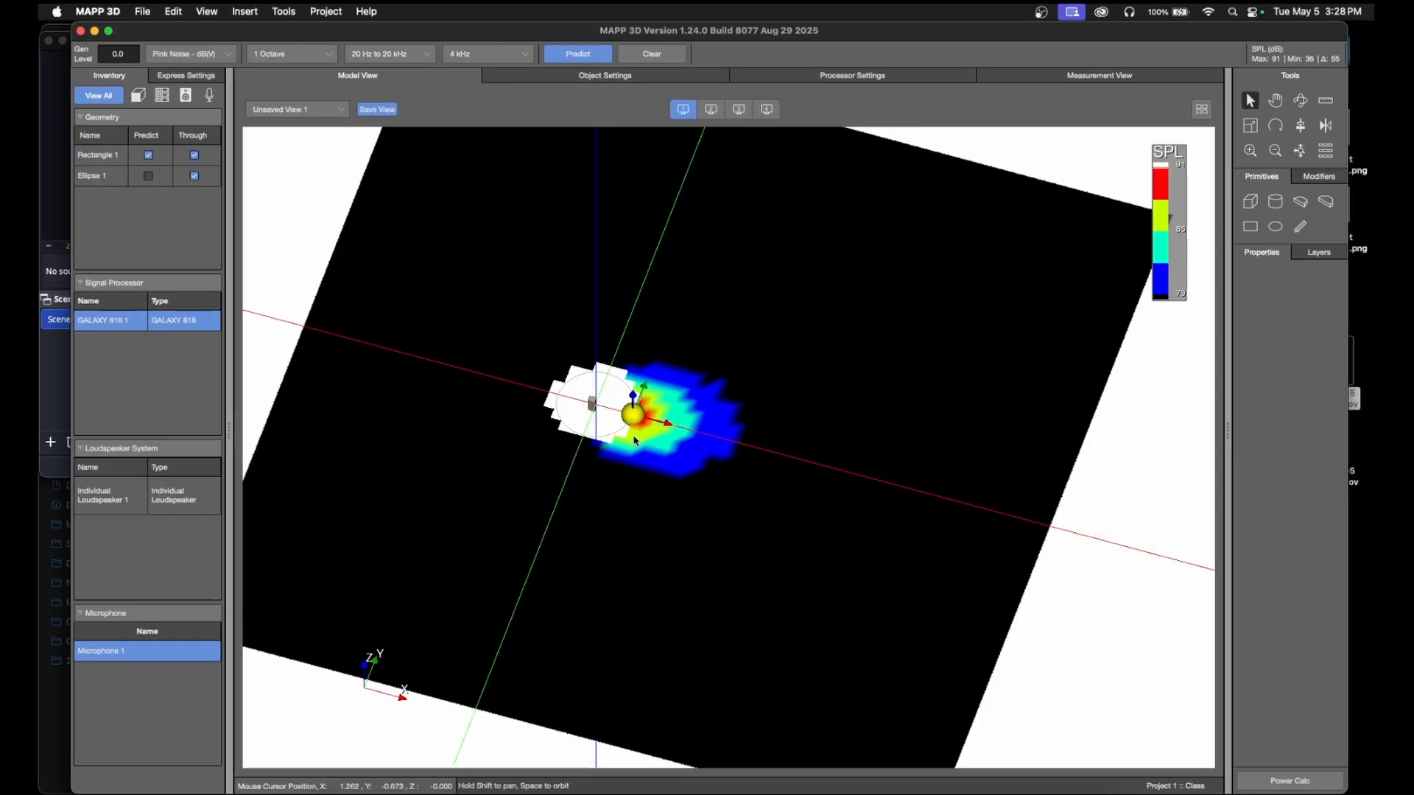
- Nudge Microphone 1 slightly outward along the X axis to the edge of the distance circle
scroll(607, 399, up, 10)
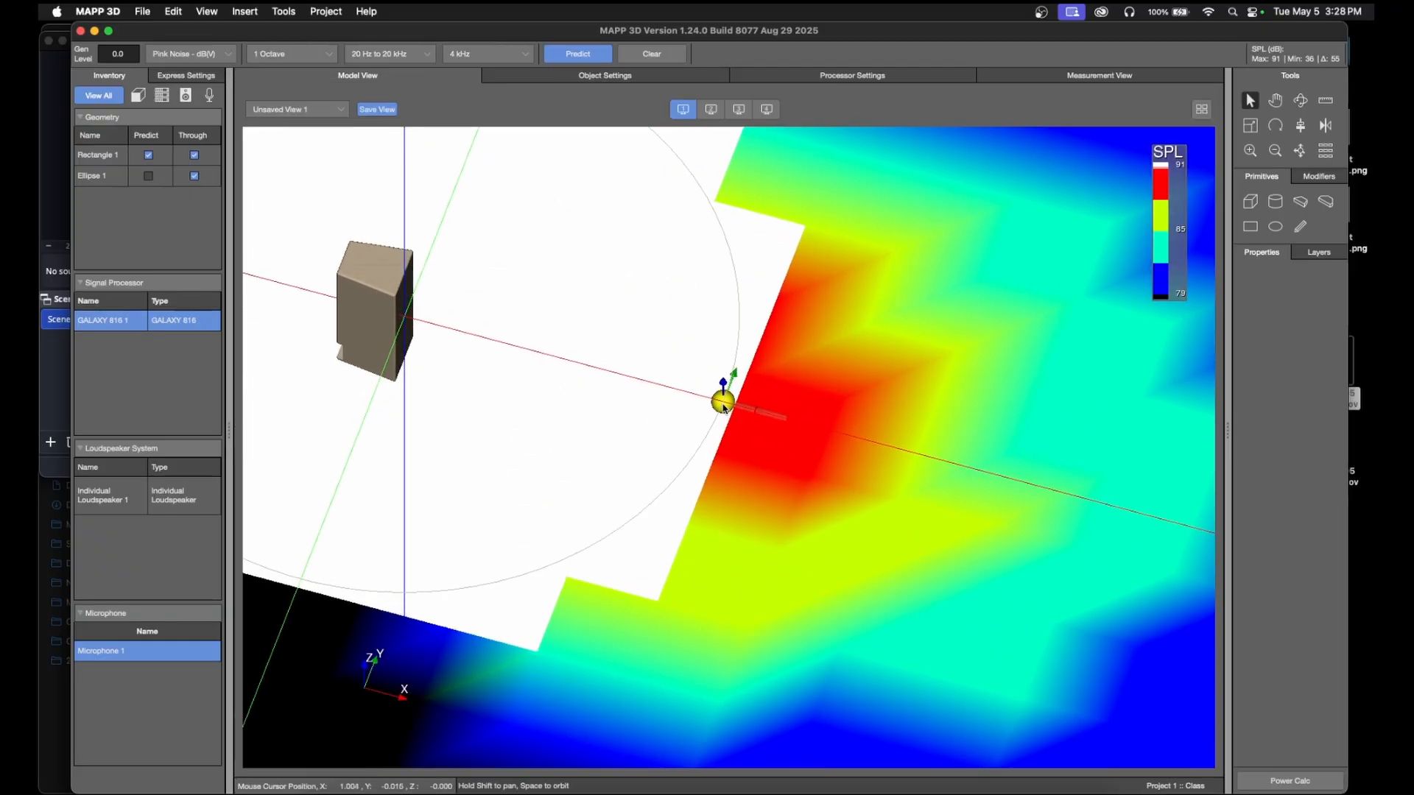
drag(724, 402, 735, 405)
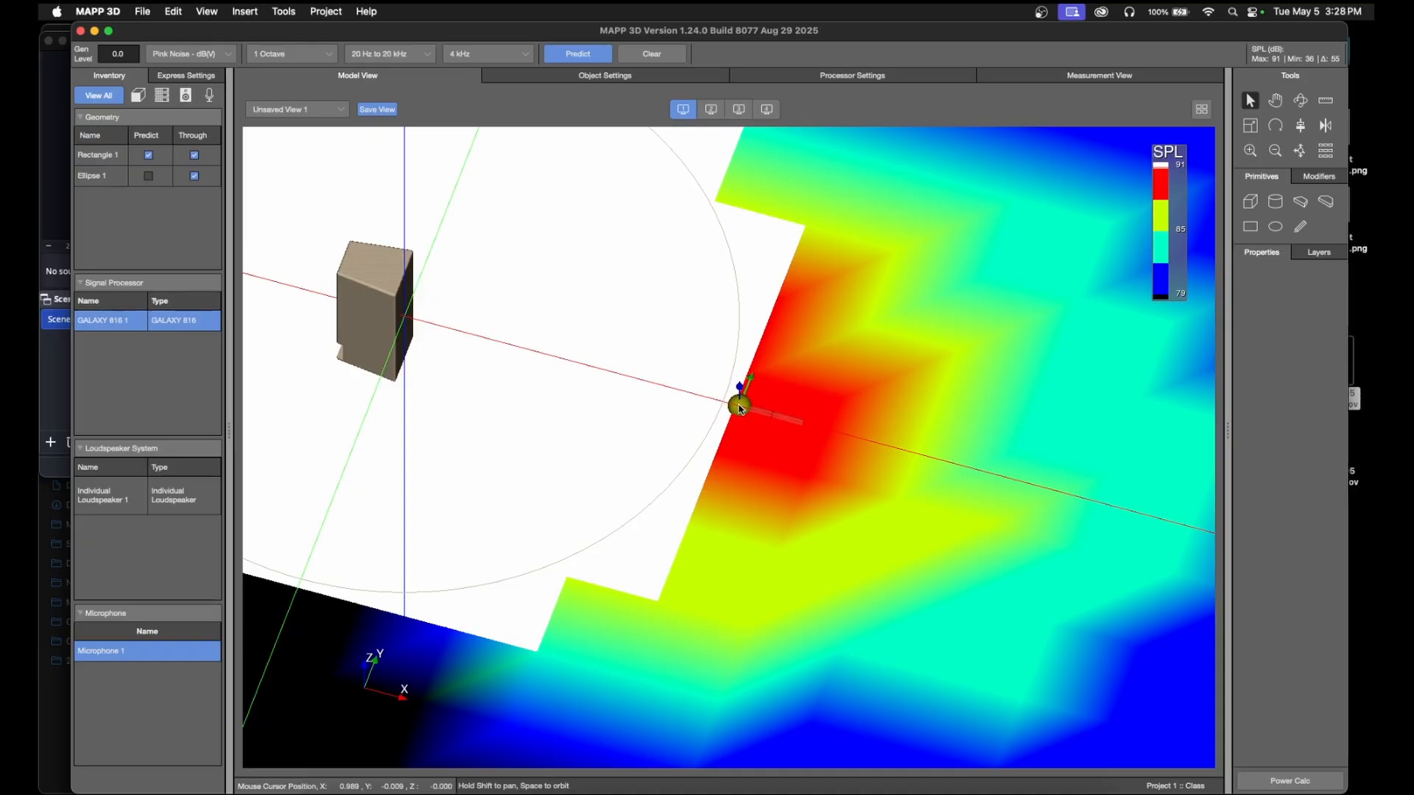
click(778, 475)
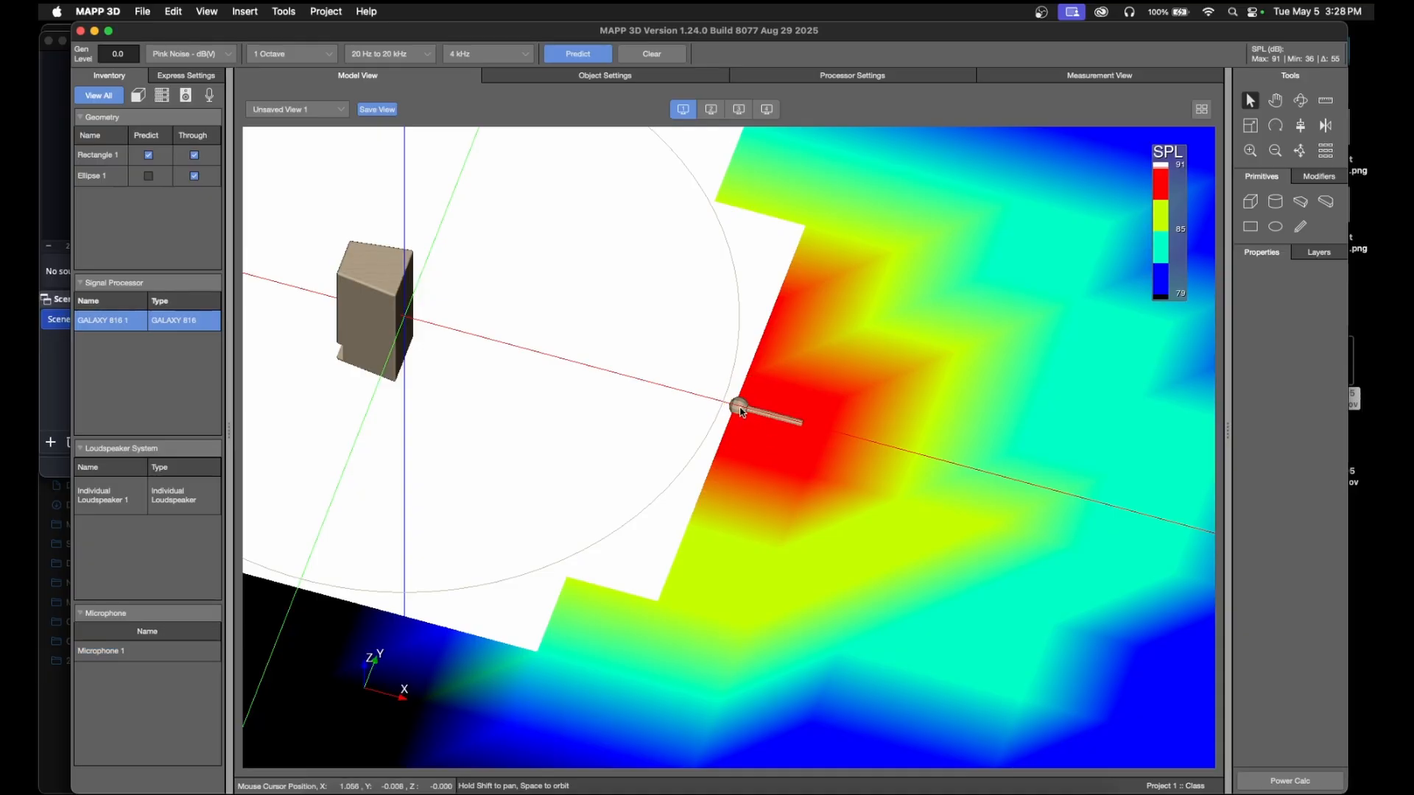
click(737, 404)
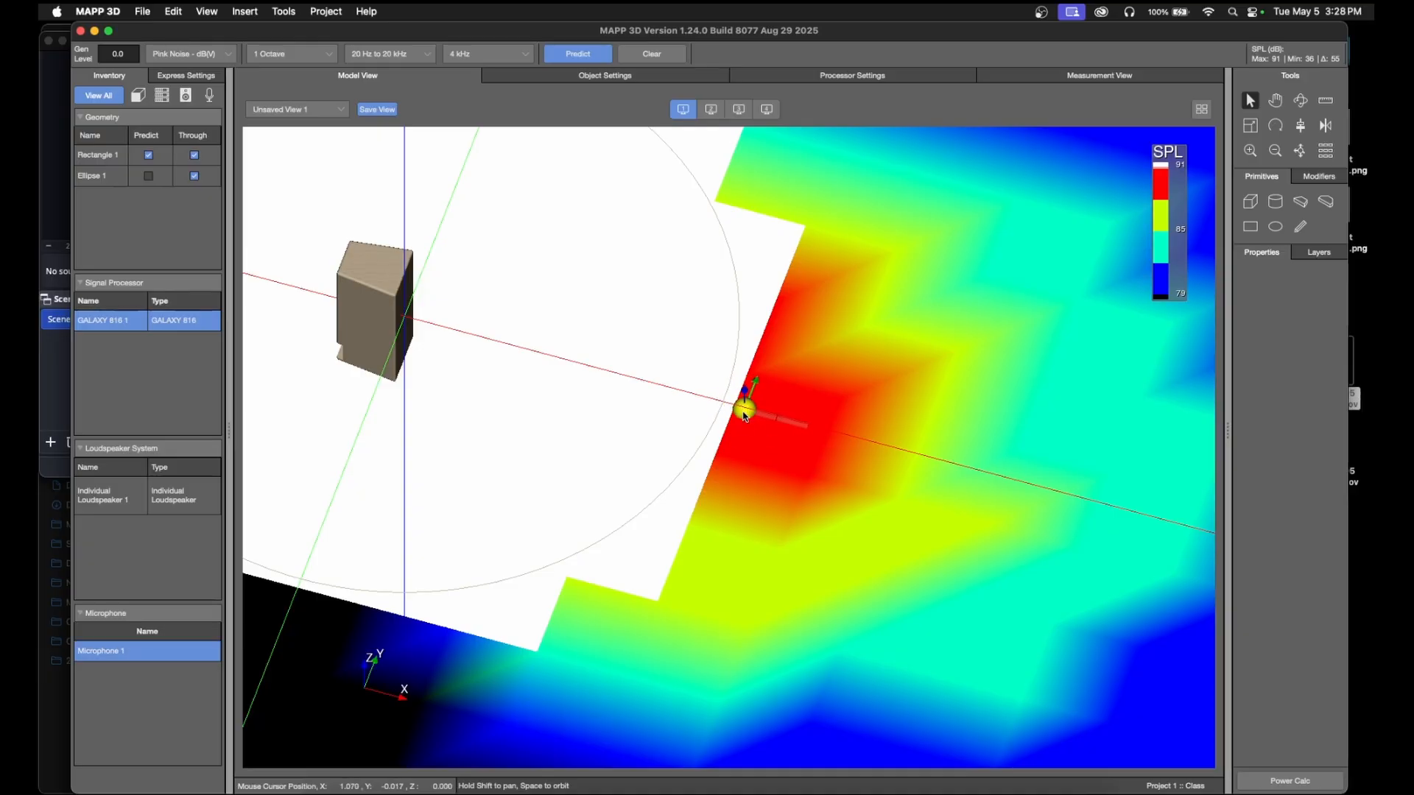
click(758, 428)
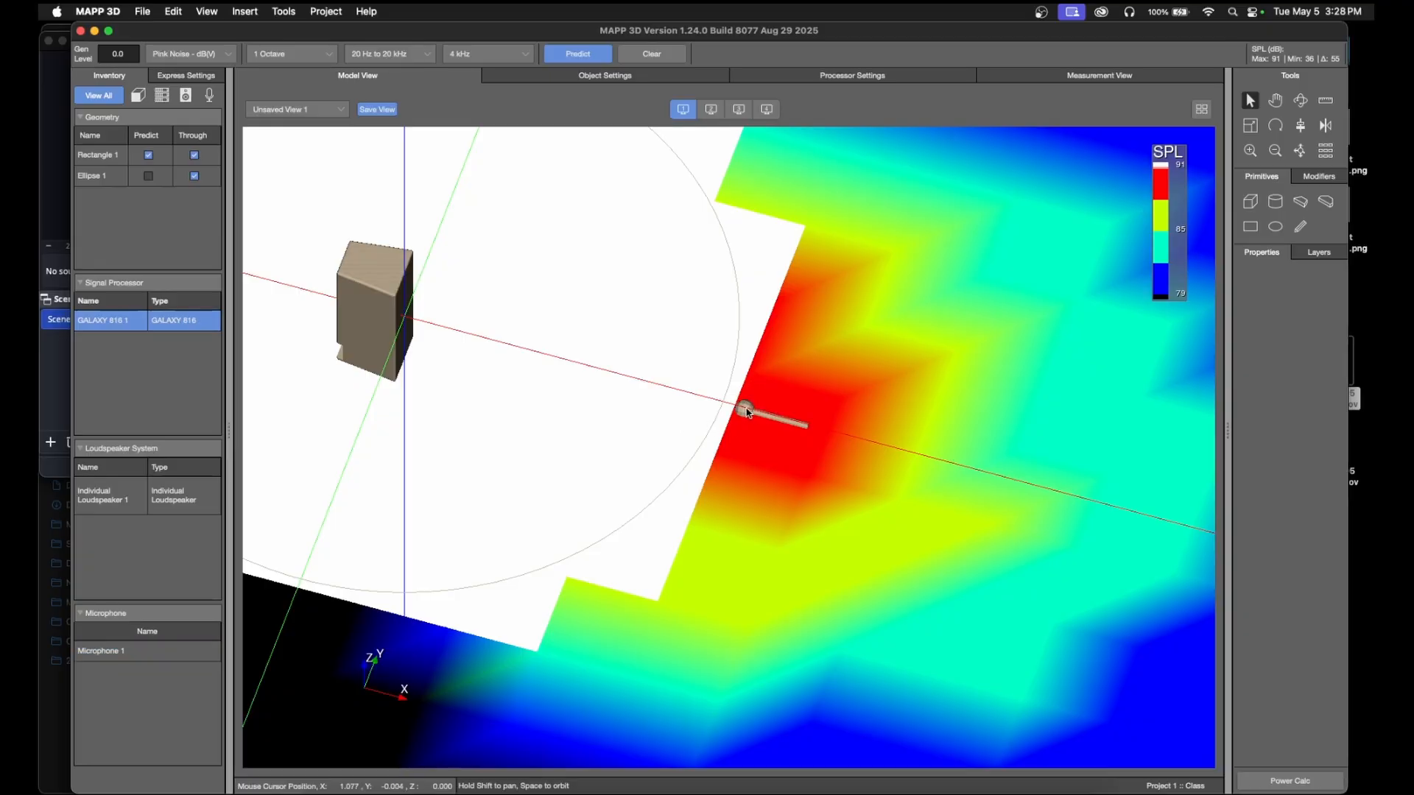
click(745, 409)
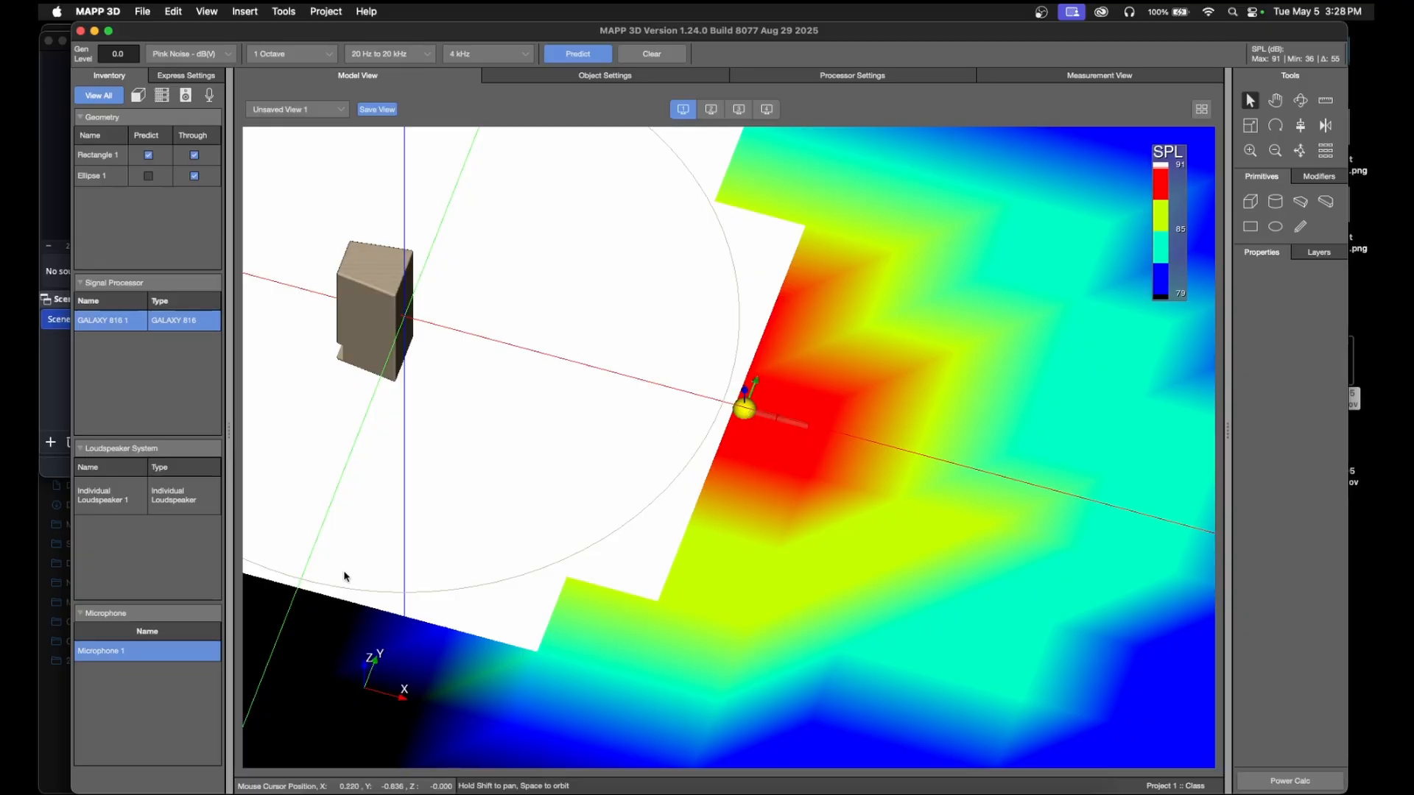
click(651, 445)
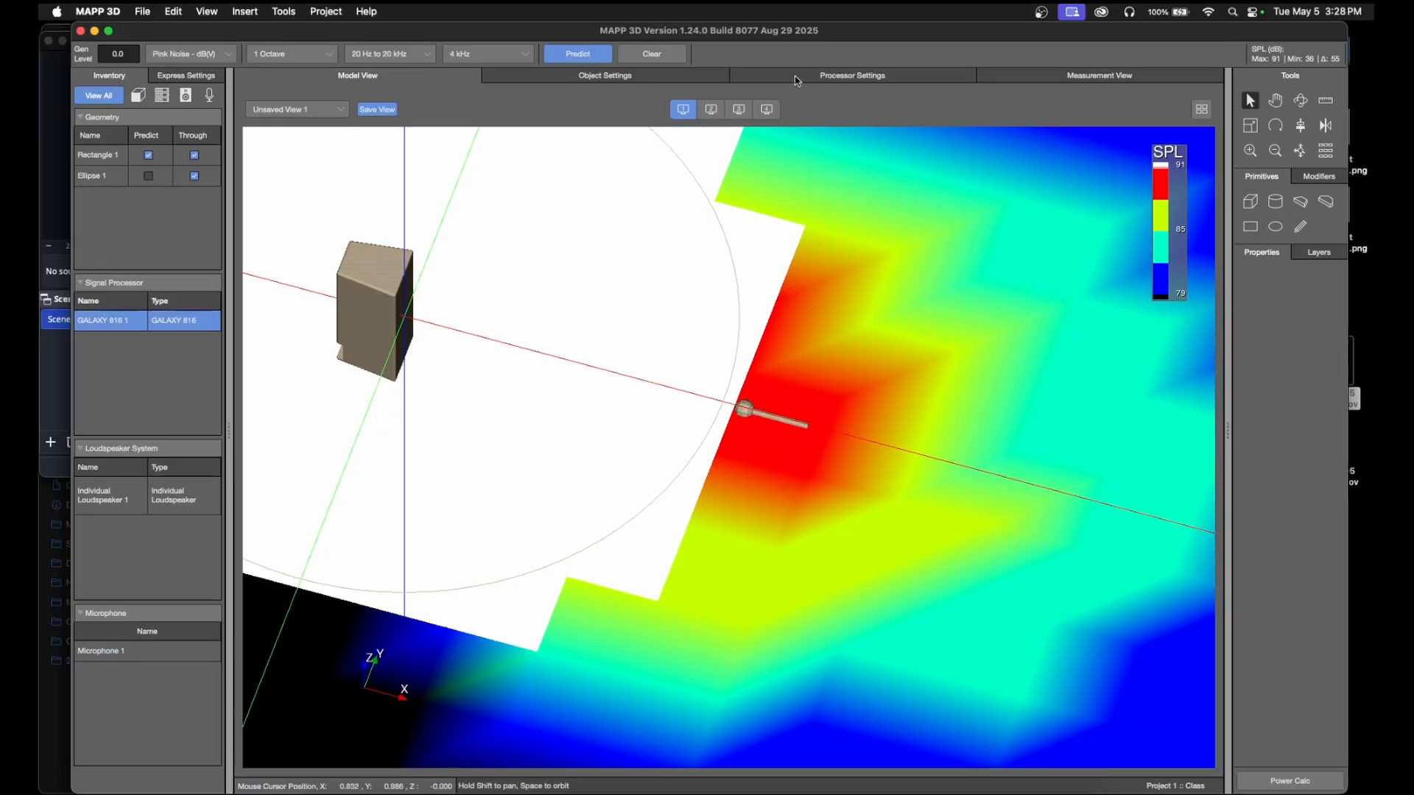
- Assign Microphone 1 to the Live Trace in the measurement view and show its Headroom plot
click(1096, 79)
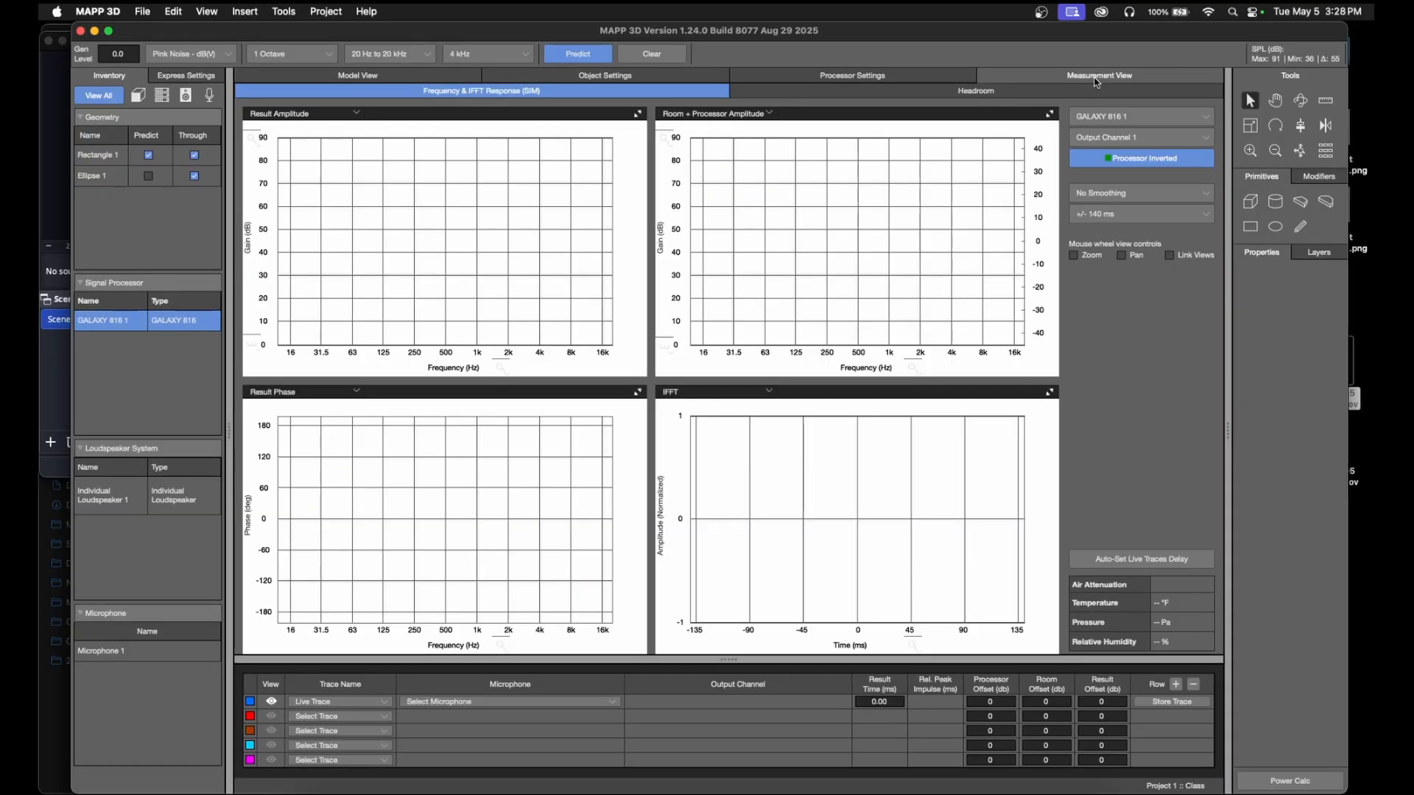
click(565, 703)
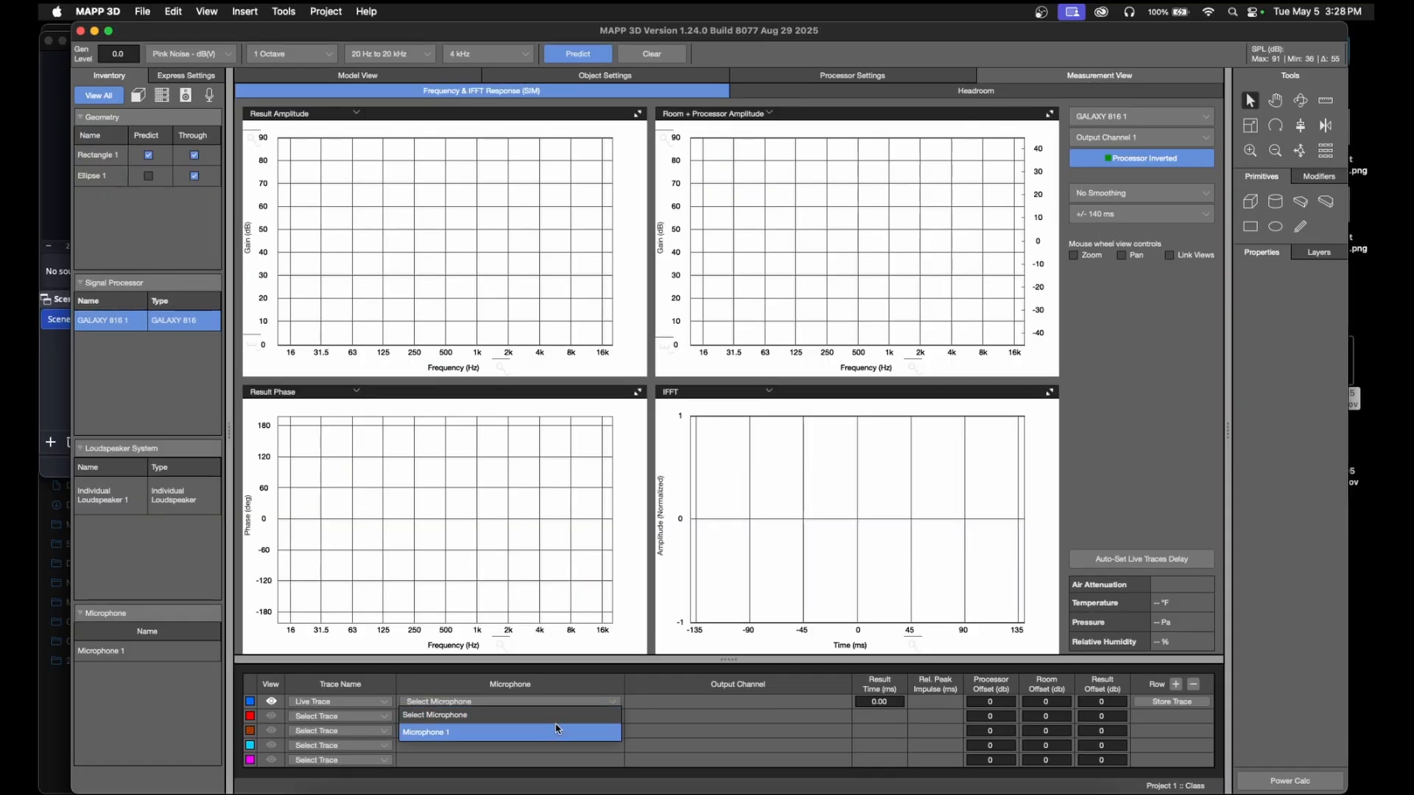
click(554, 732)
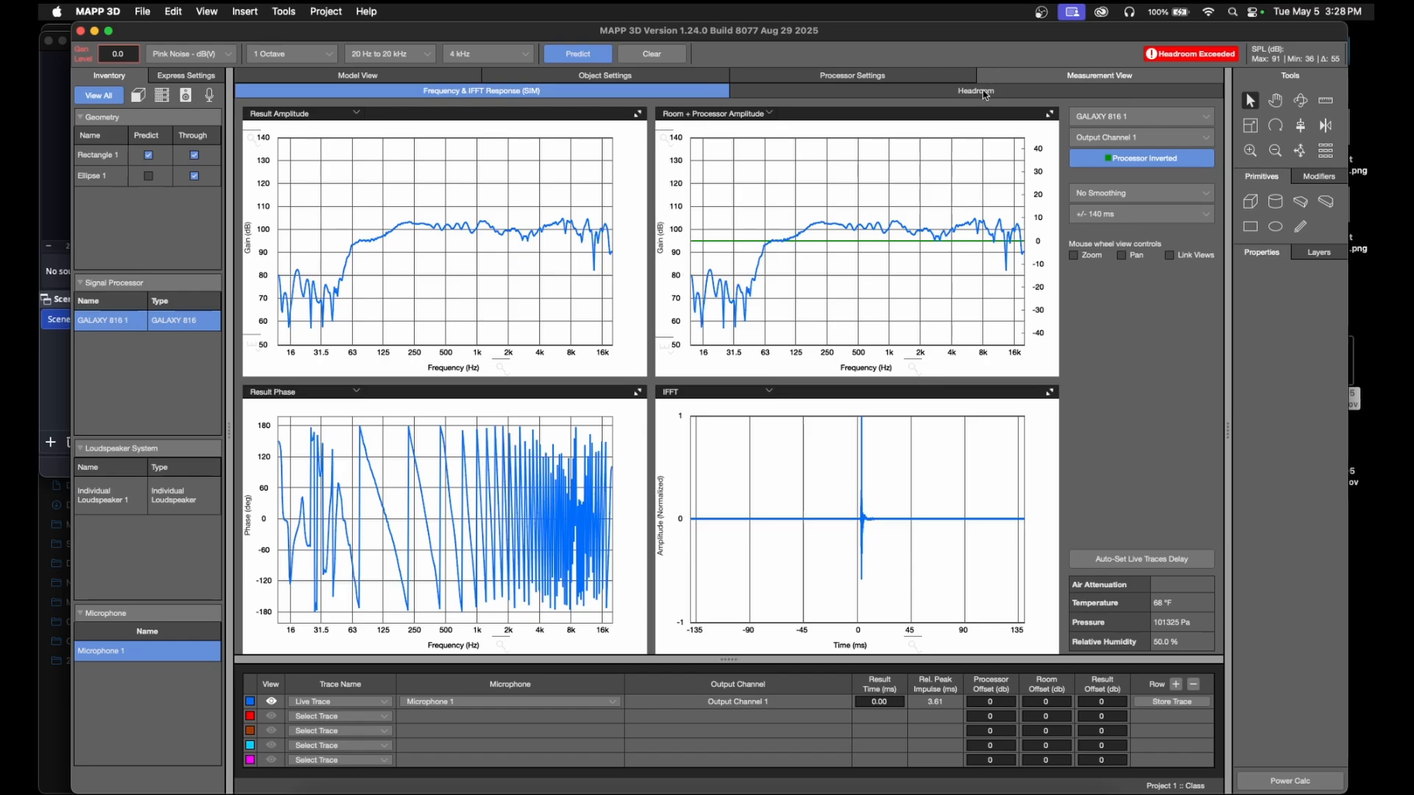
click(983, 91)
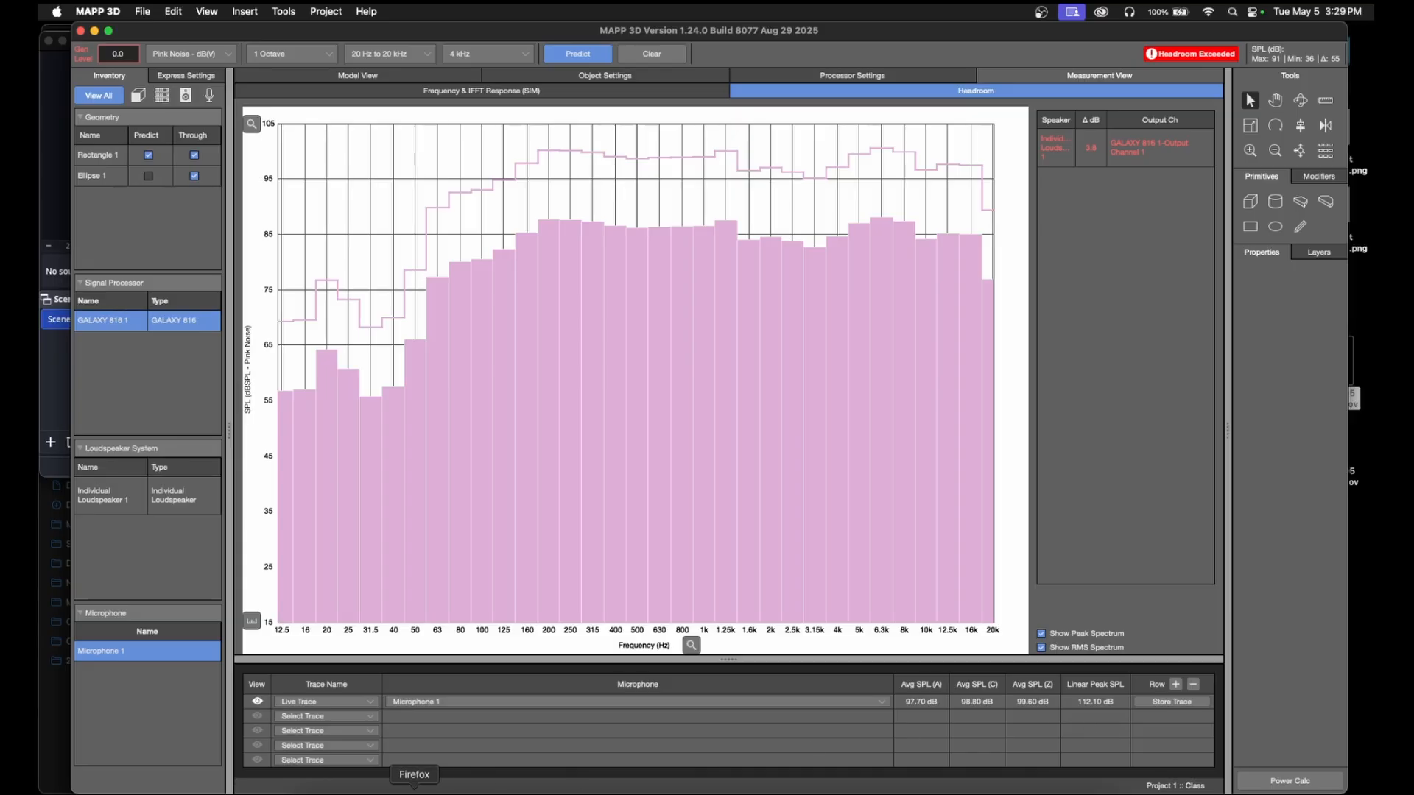
- Switch to Finder and open Meyer UPM-1P.pdf from the Cut Sheets folder inside Shows
click(315, 794)
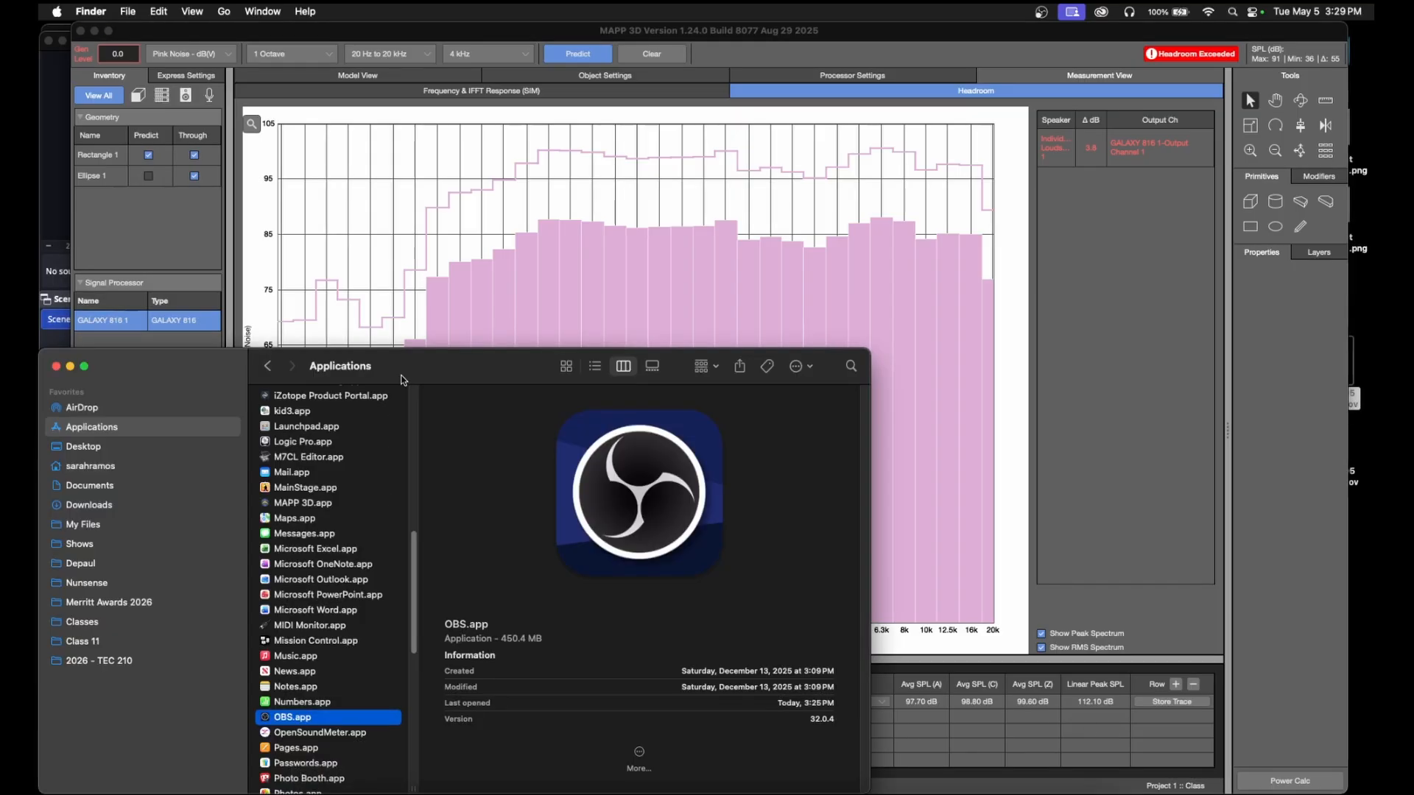
drag(402, 380, 461, 255)
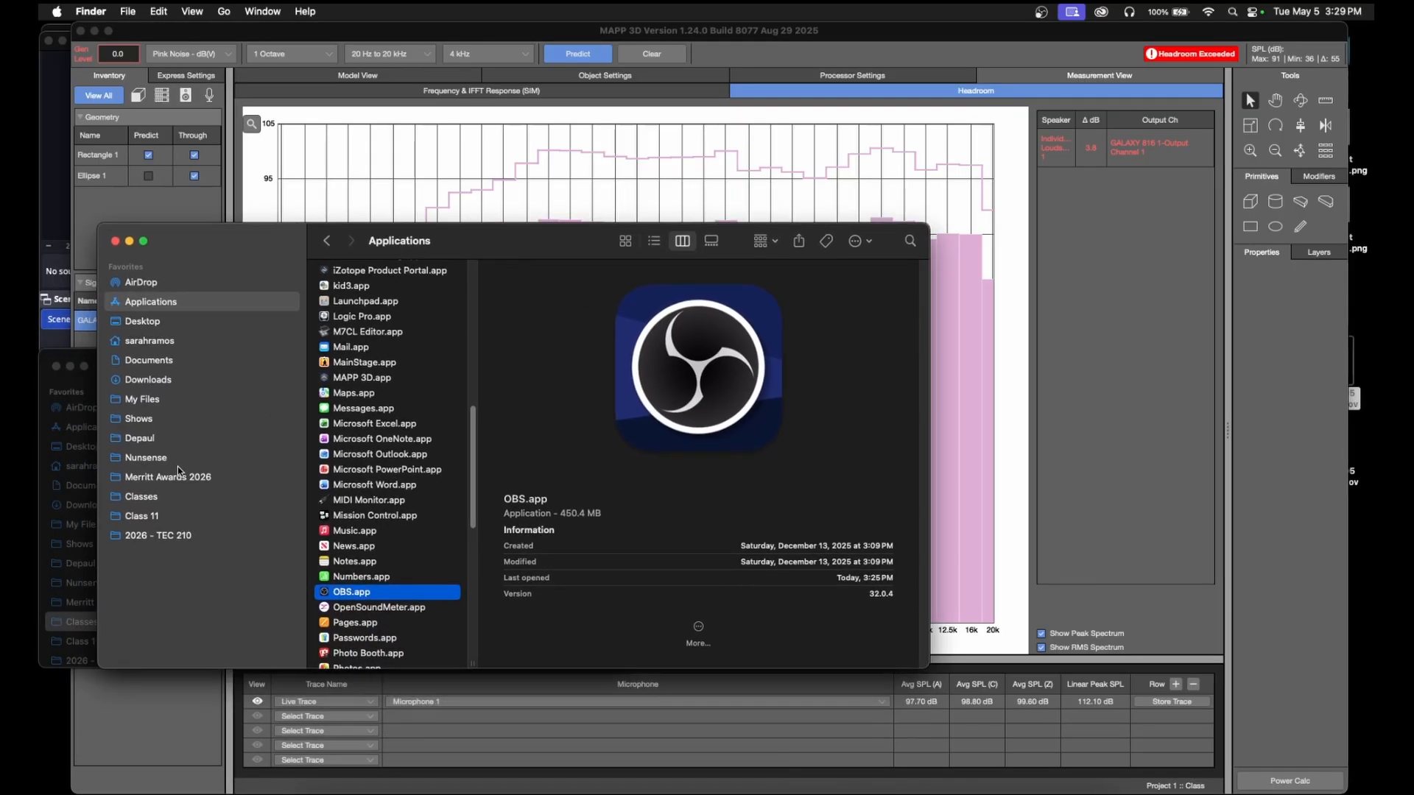
click(140, 419)
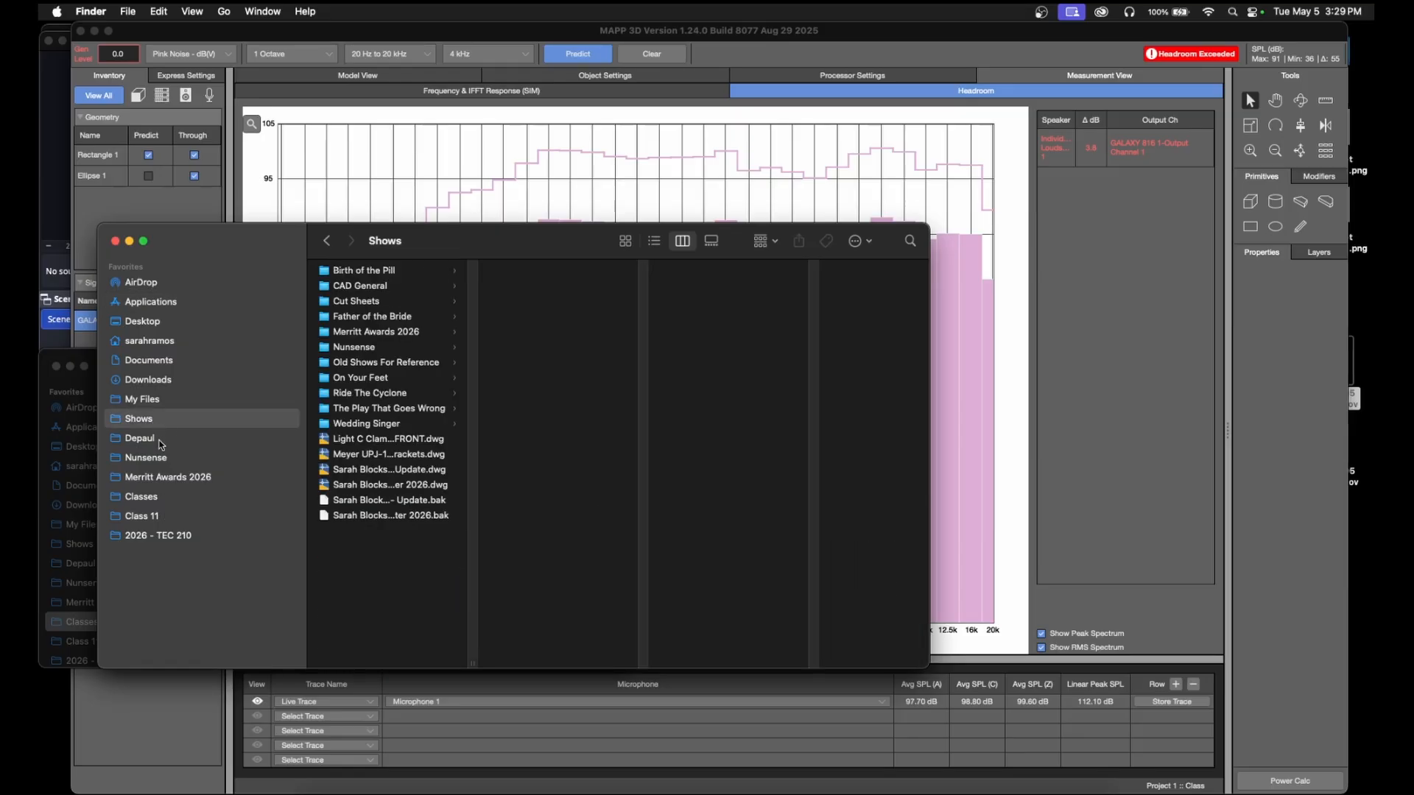
click(381, 301)
click(553, 607)
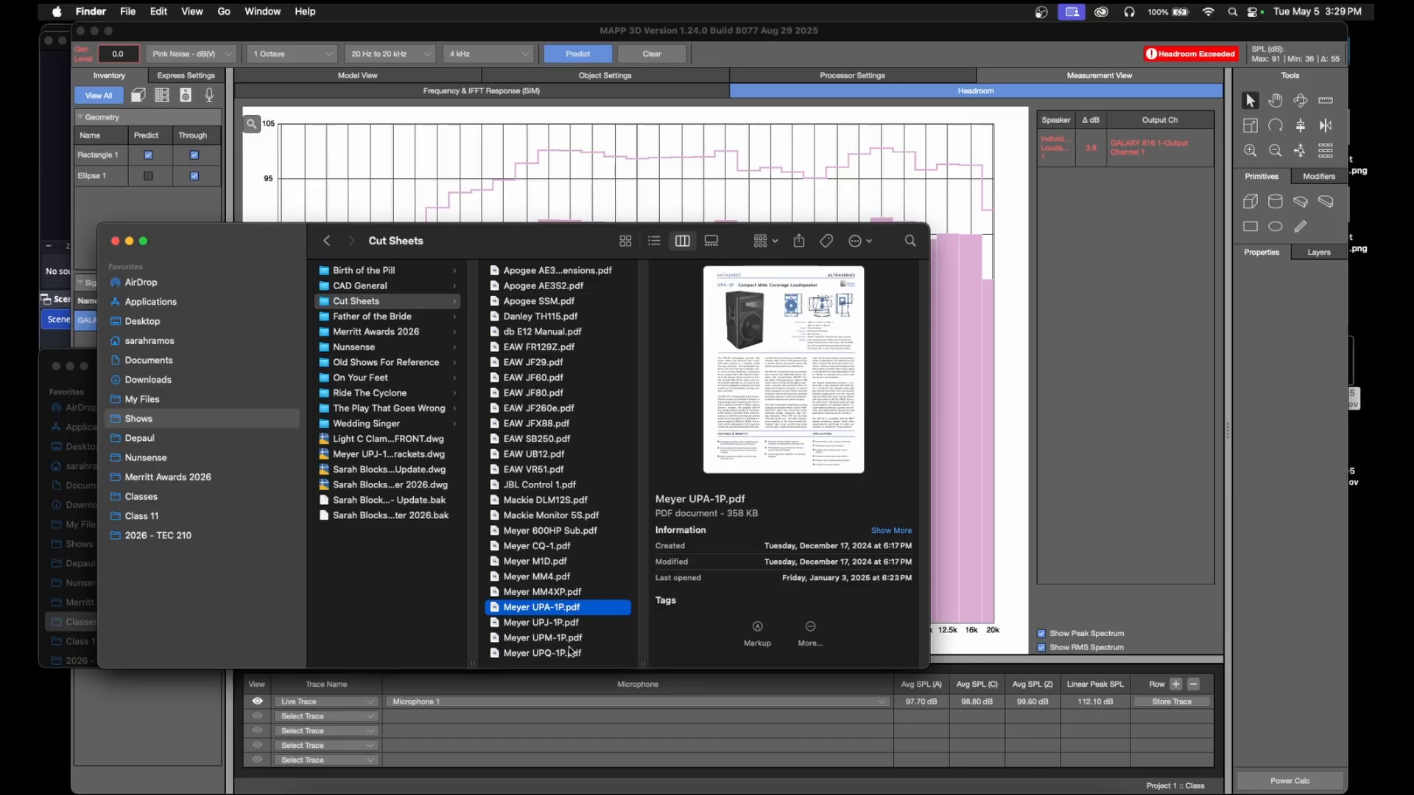
click(545, 639)
double_click(545, 639)
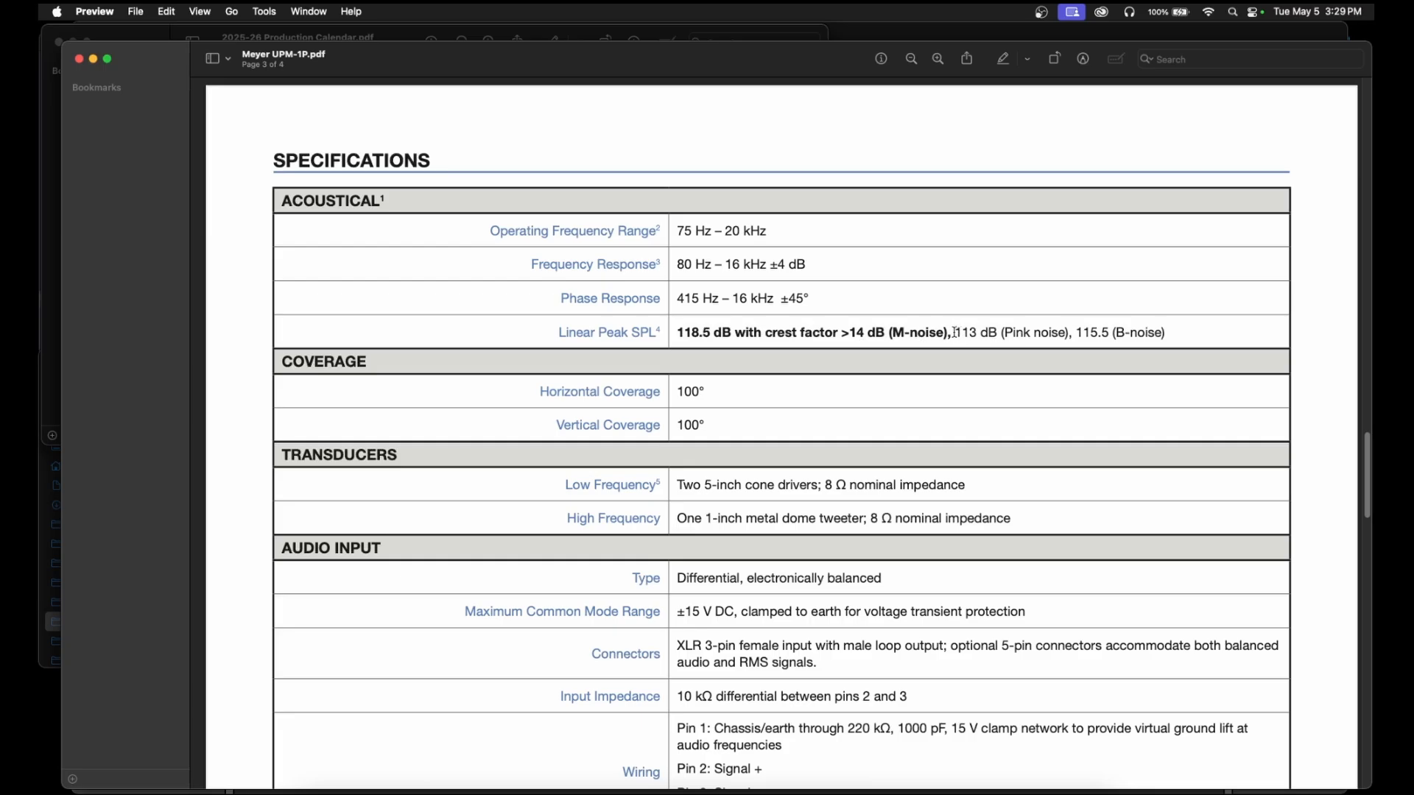
- Highlight the pink noise Linear Peak SPL in the data sheet, and return to the MAPP 3D model view to compare
drag(955, 333, 1065, 337)
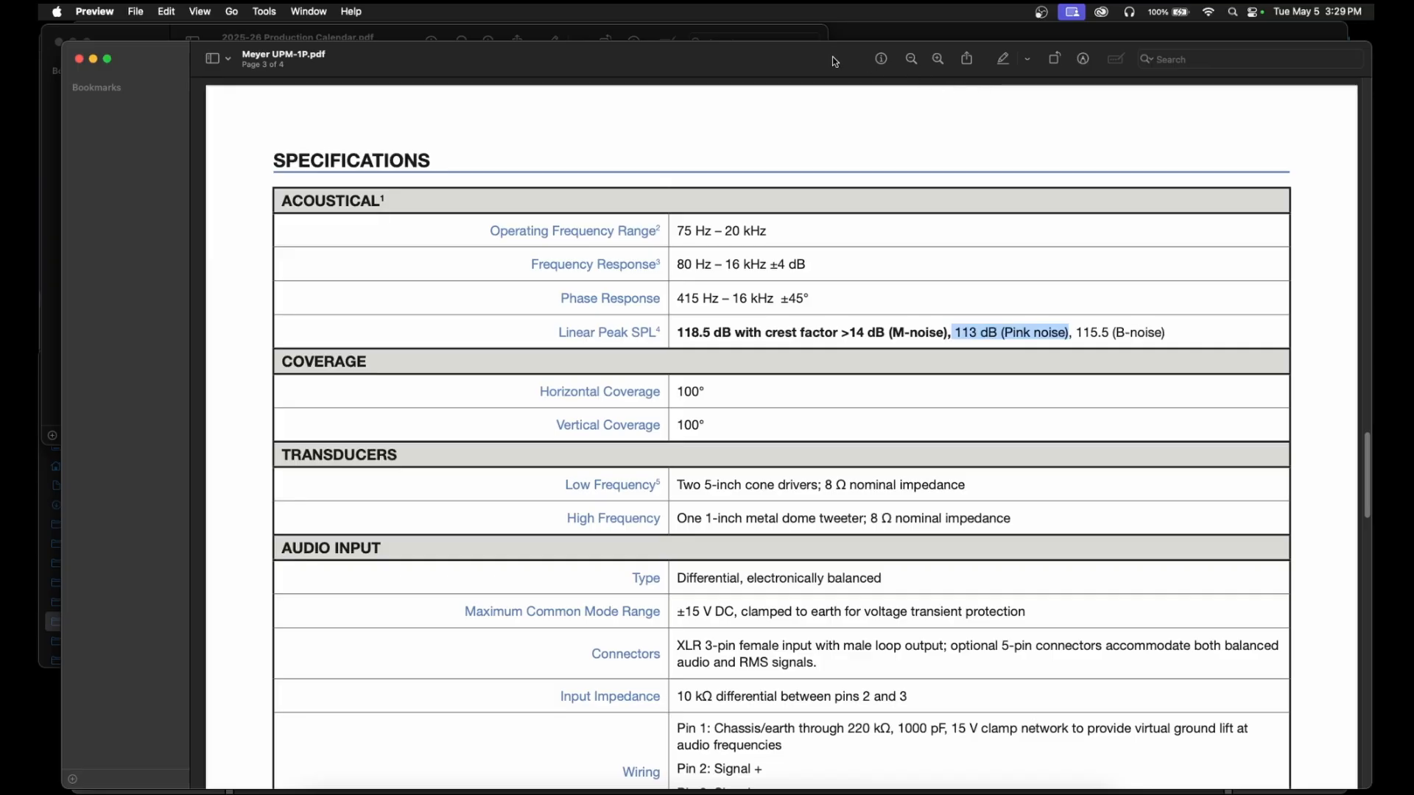
drag(834, 61, 804, 72)
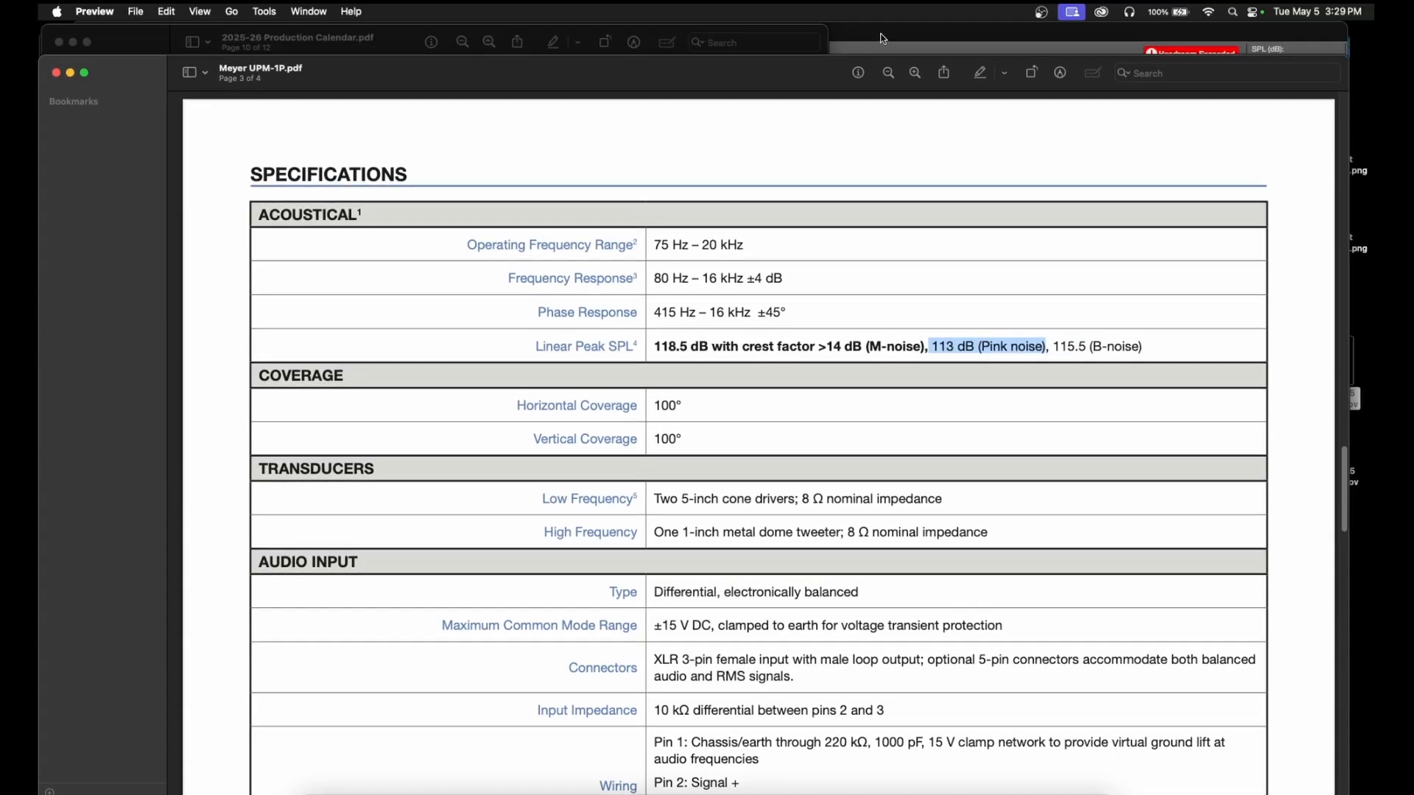
click(880, 36)
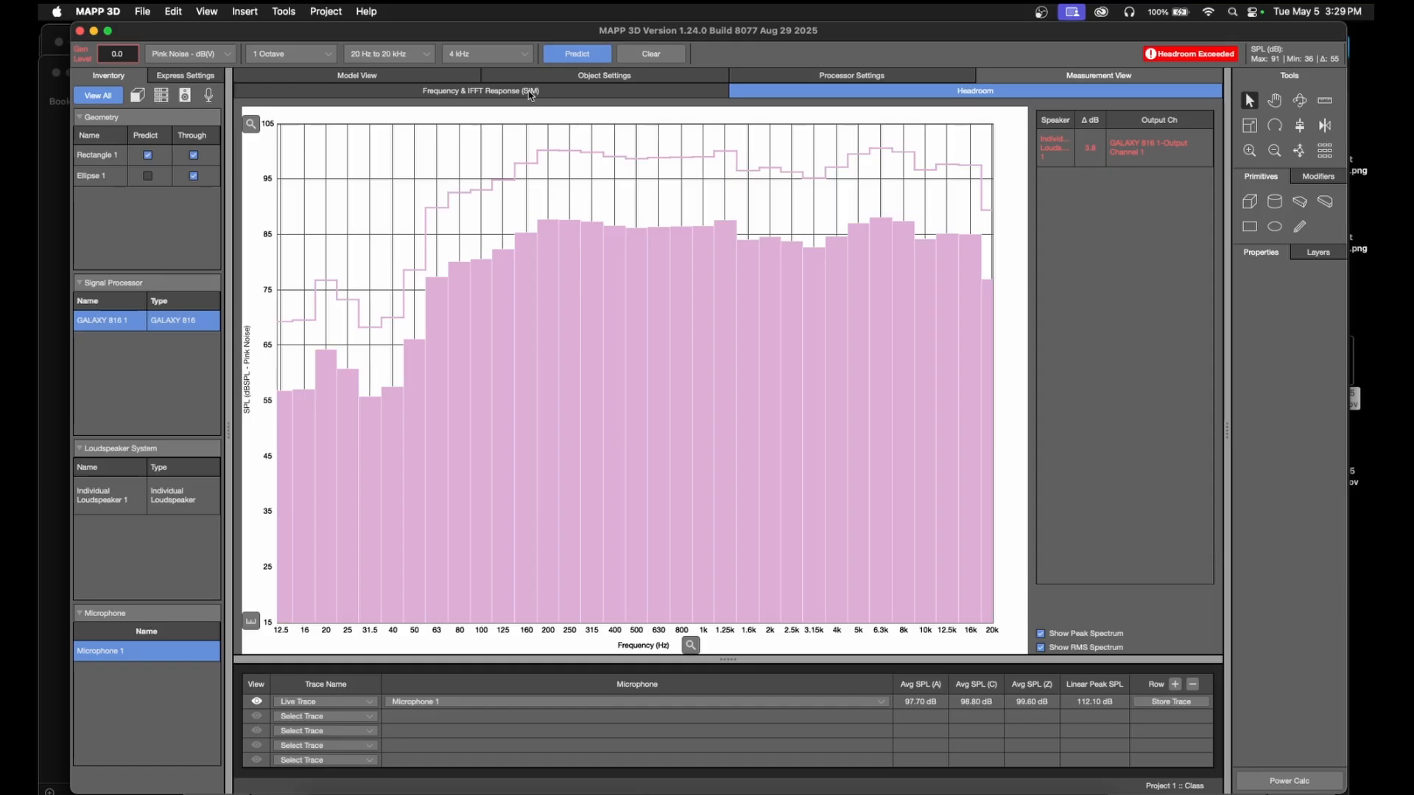
click(406, 76)
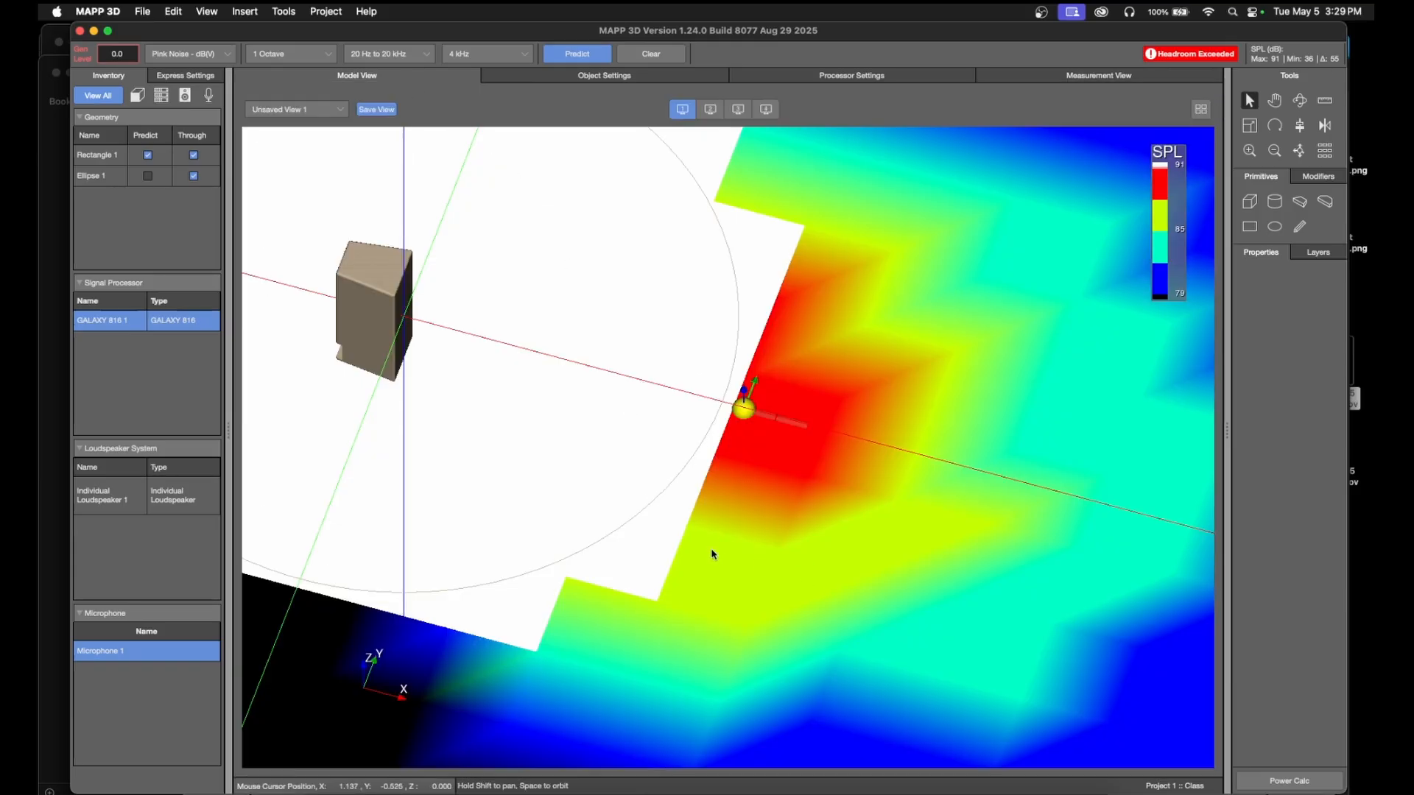
scroll(709, 555, down, 5)
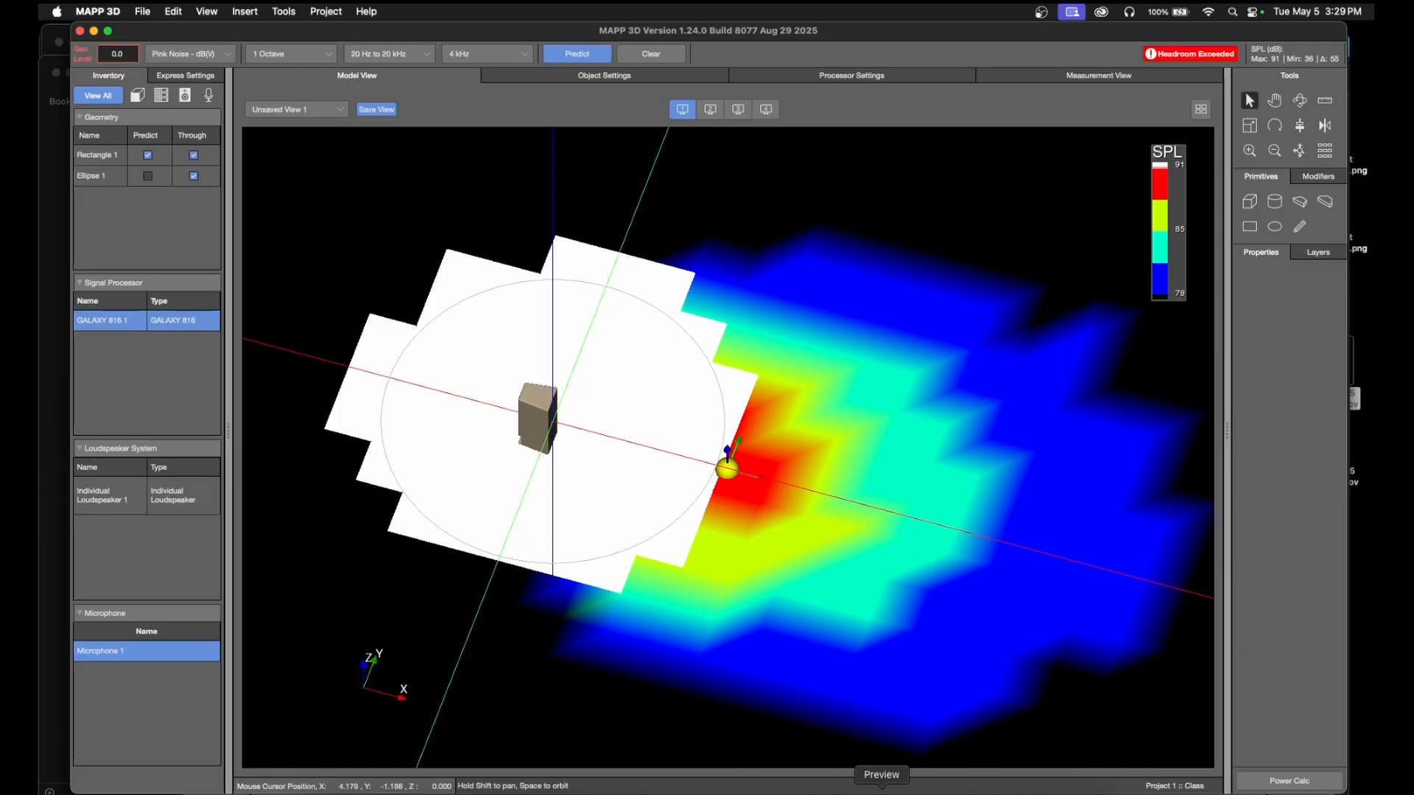
- Switch back to Preview, clear the text selection and put away the Meyer UPM-1P data sheet
click(882, 792)
click(668, 419)
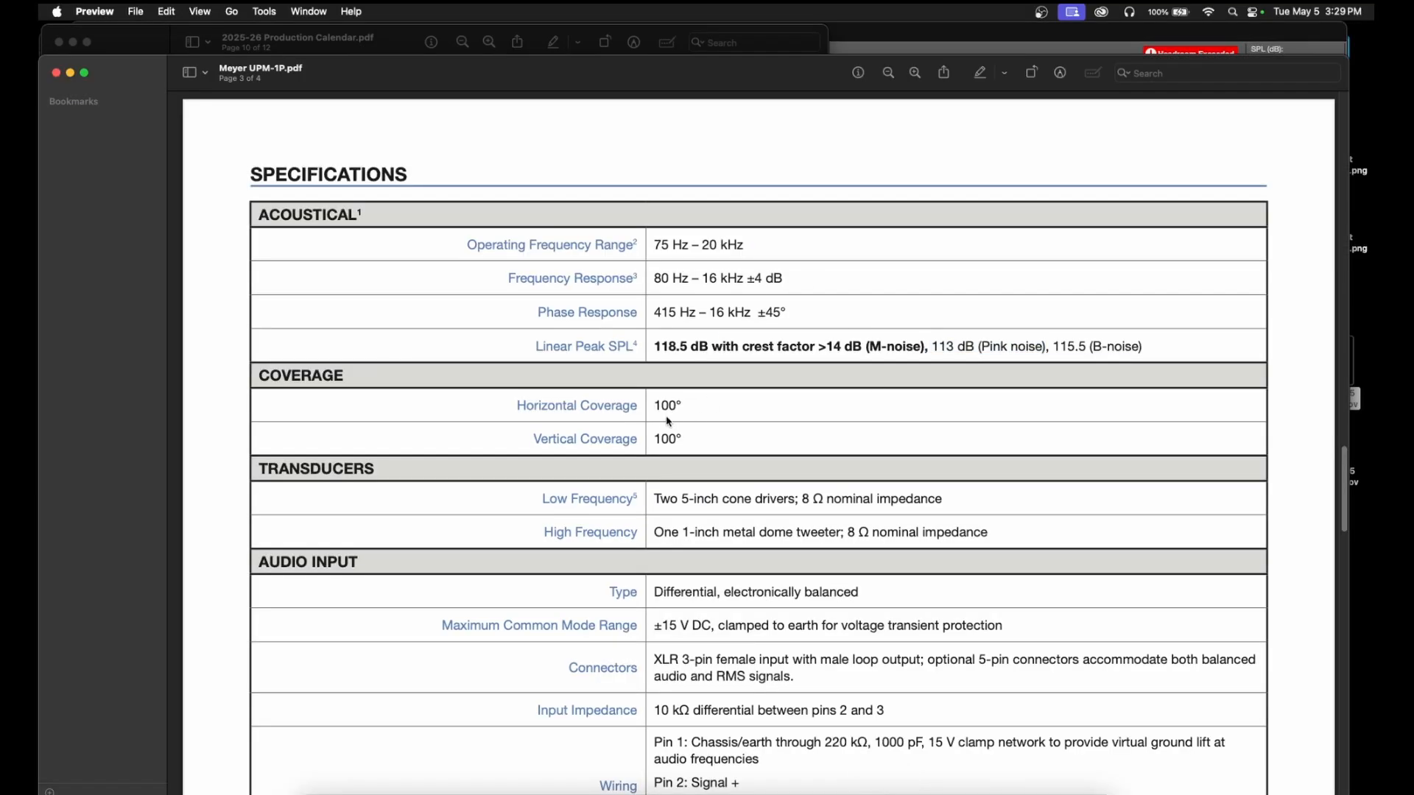
click(72, 74)
- Switch to AutoCAD, create a new drawing from the acad.dwt template and enlarge its window
key(super+Tab)
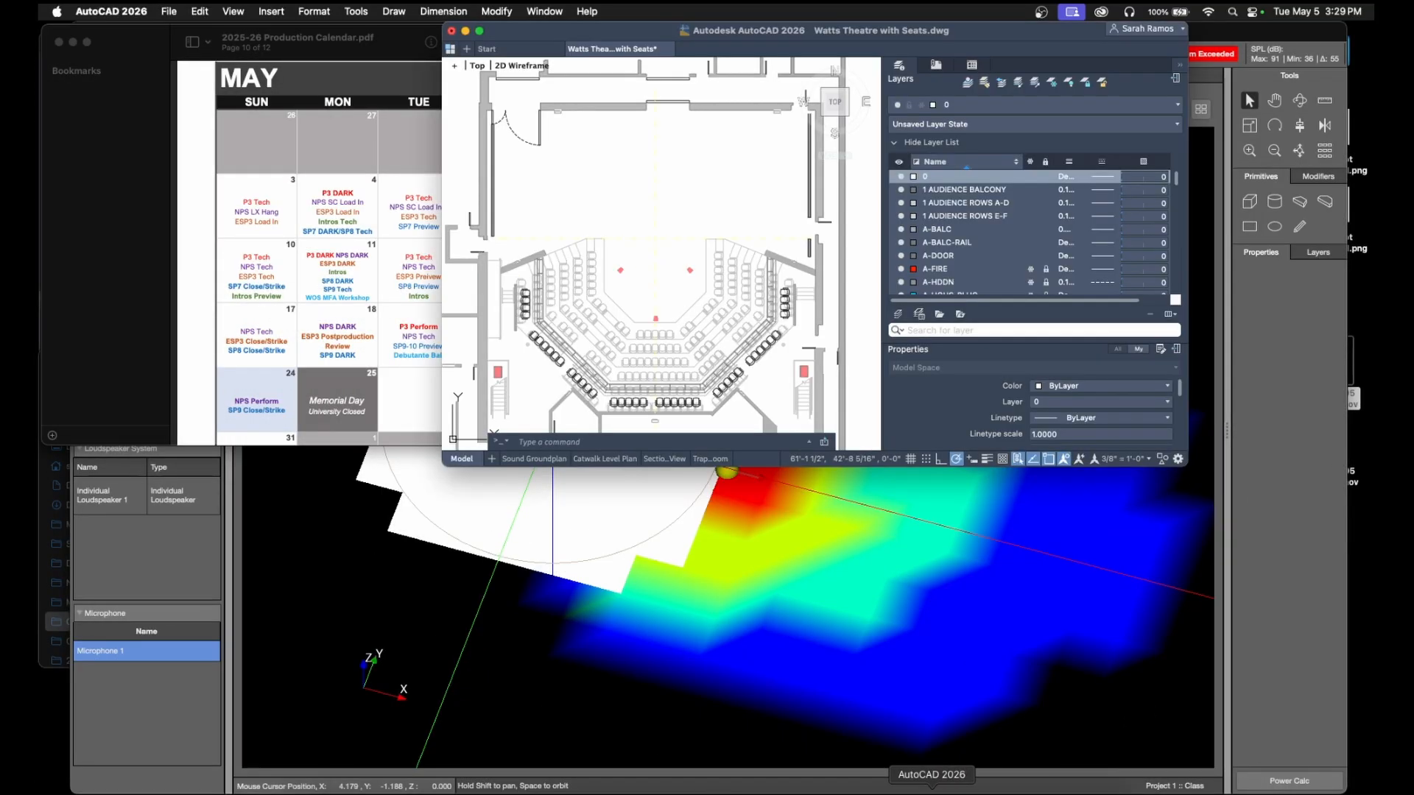
click(168, 11)
click(288, 29)
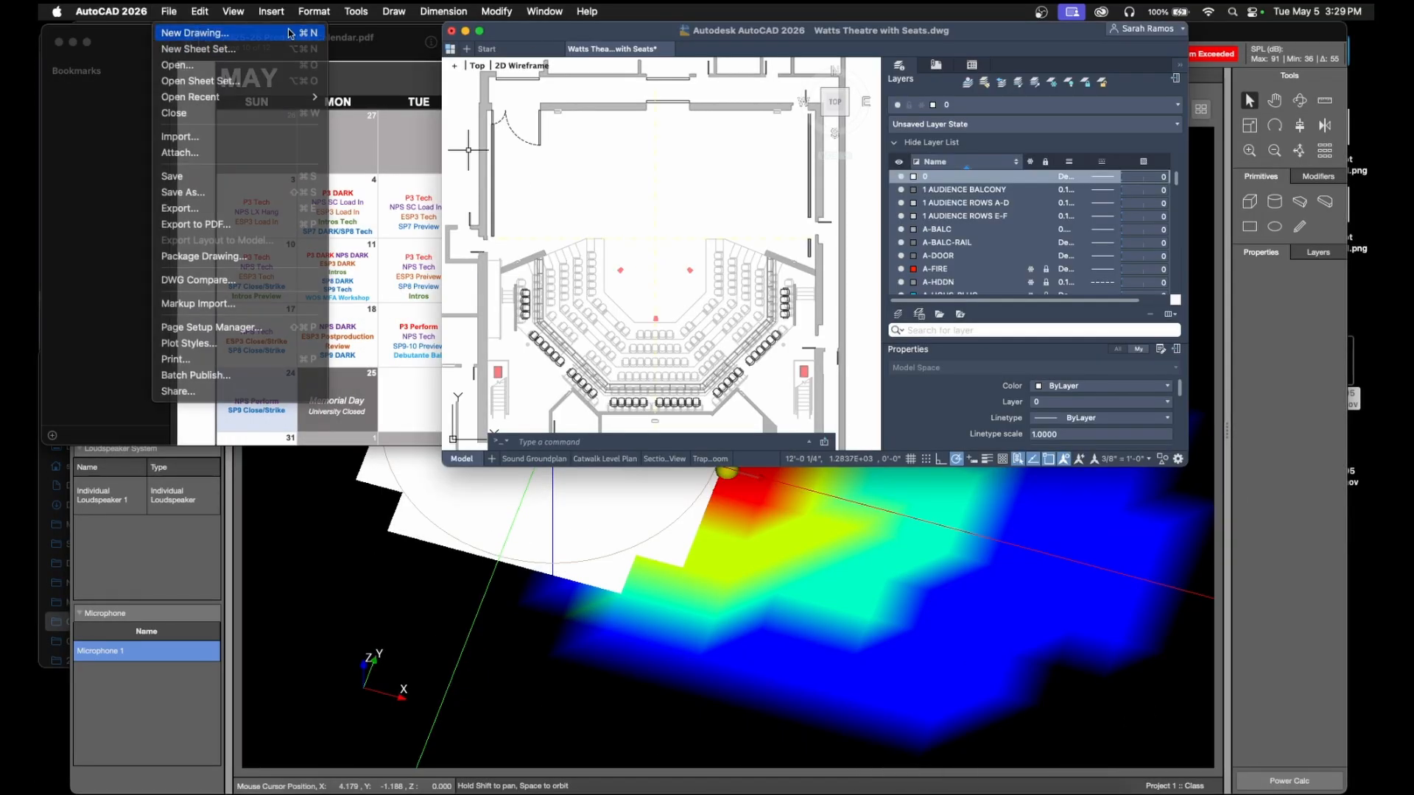
drag(669, 30, 323, 30)
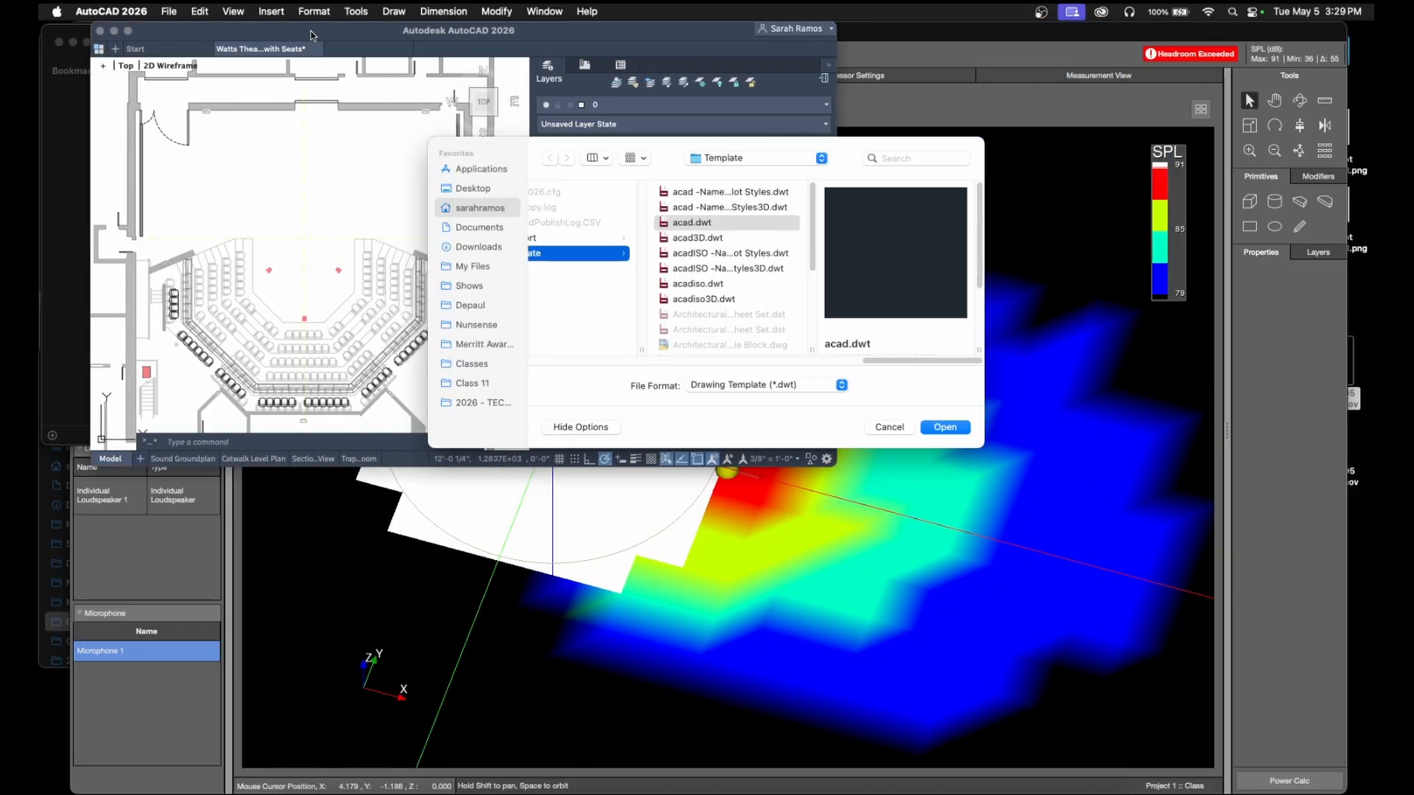
click(949, 429)
drag(843, 462, 1184, 722)
- Draw a horizontal line from the origin along the positive X axis
text(l)
key(Return)
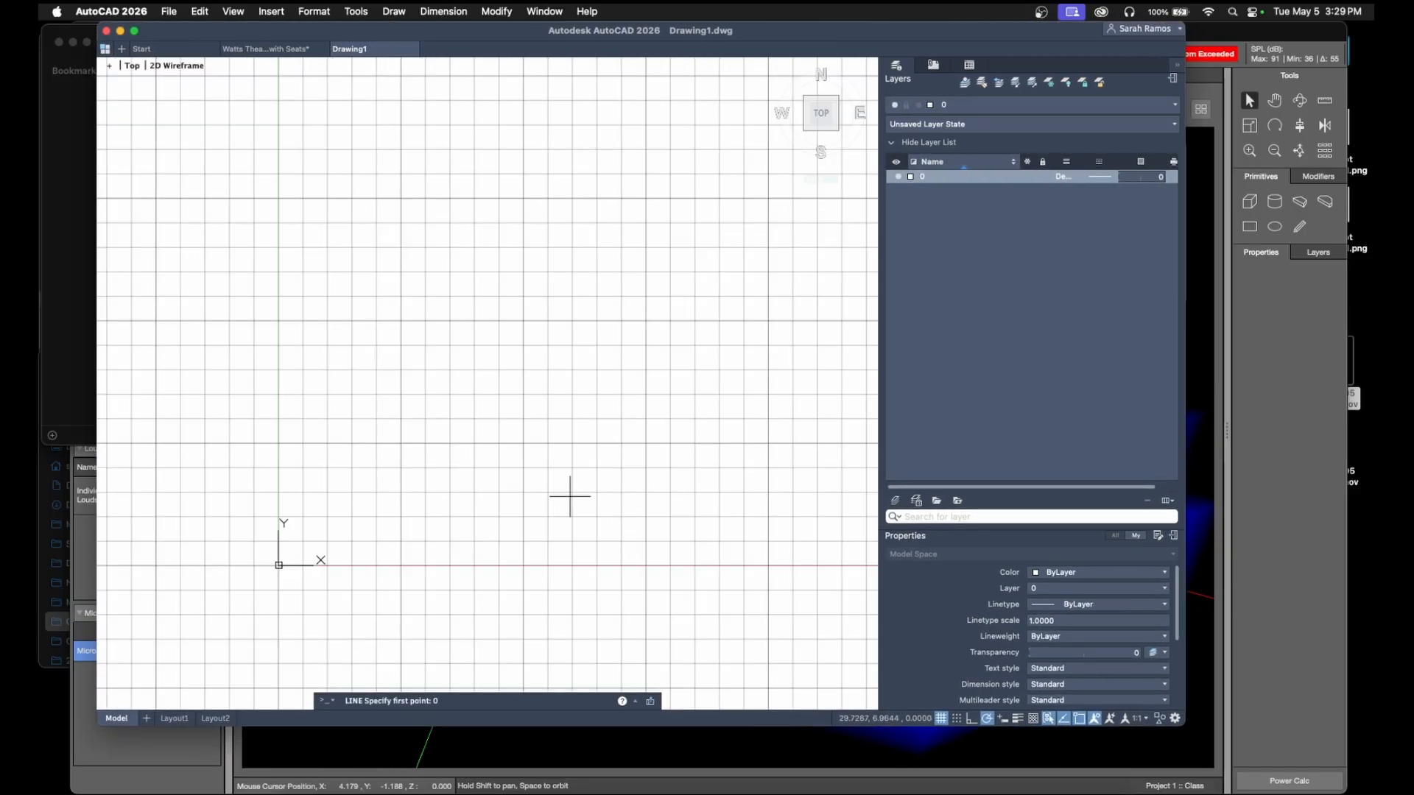
click(278, 564)
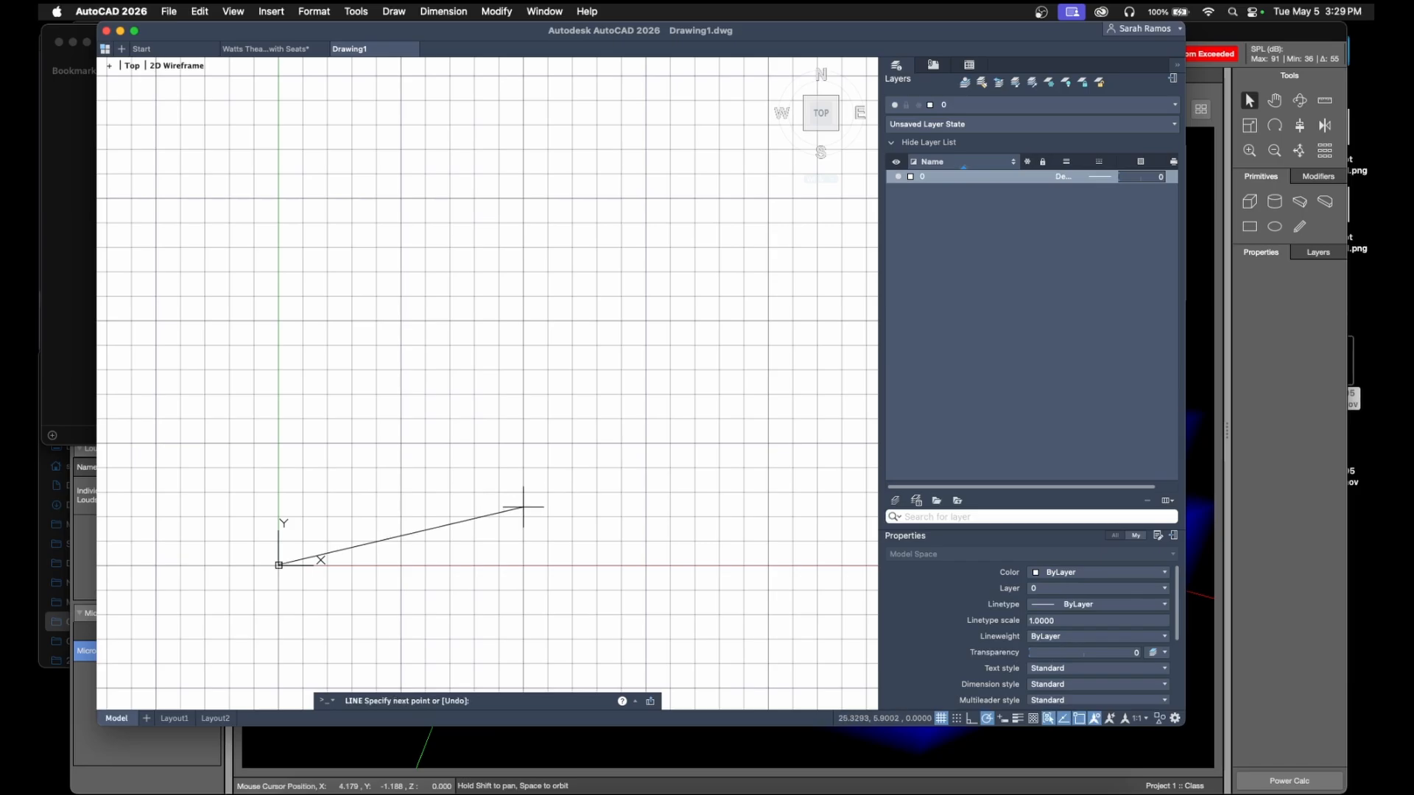
click(729, 566)
key(Return)
- Draw a second line from the origin over the horizontal line and turn off the grid display
key(Return)
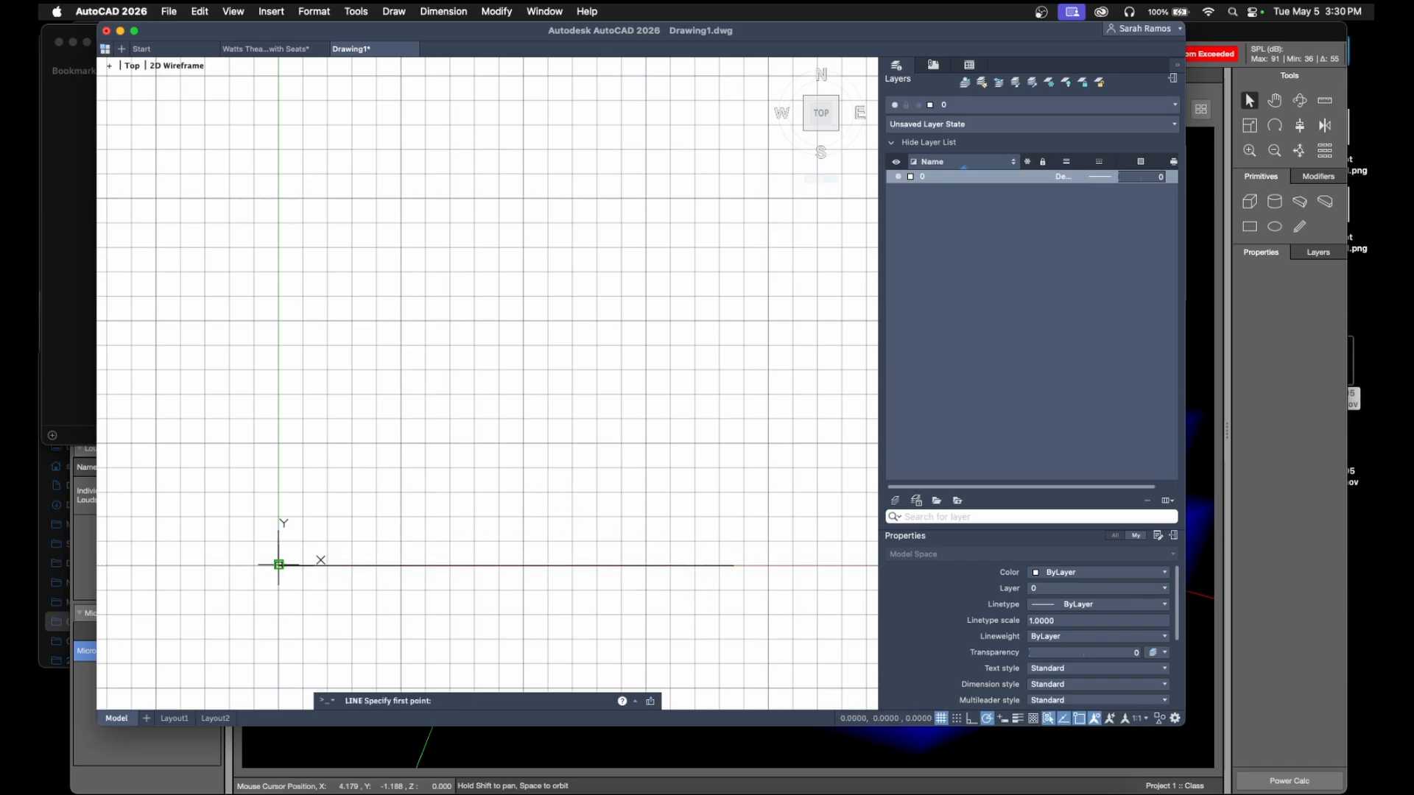
click(278, 565)
click(733, 565)
key(Return)
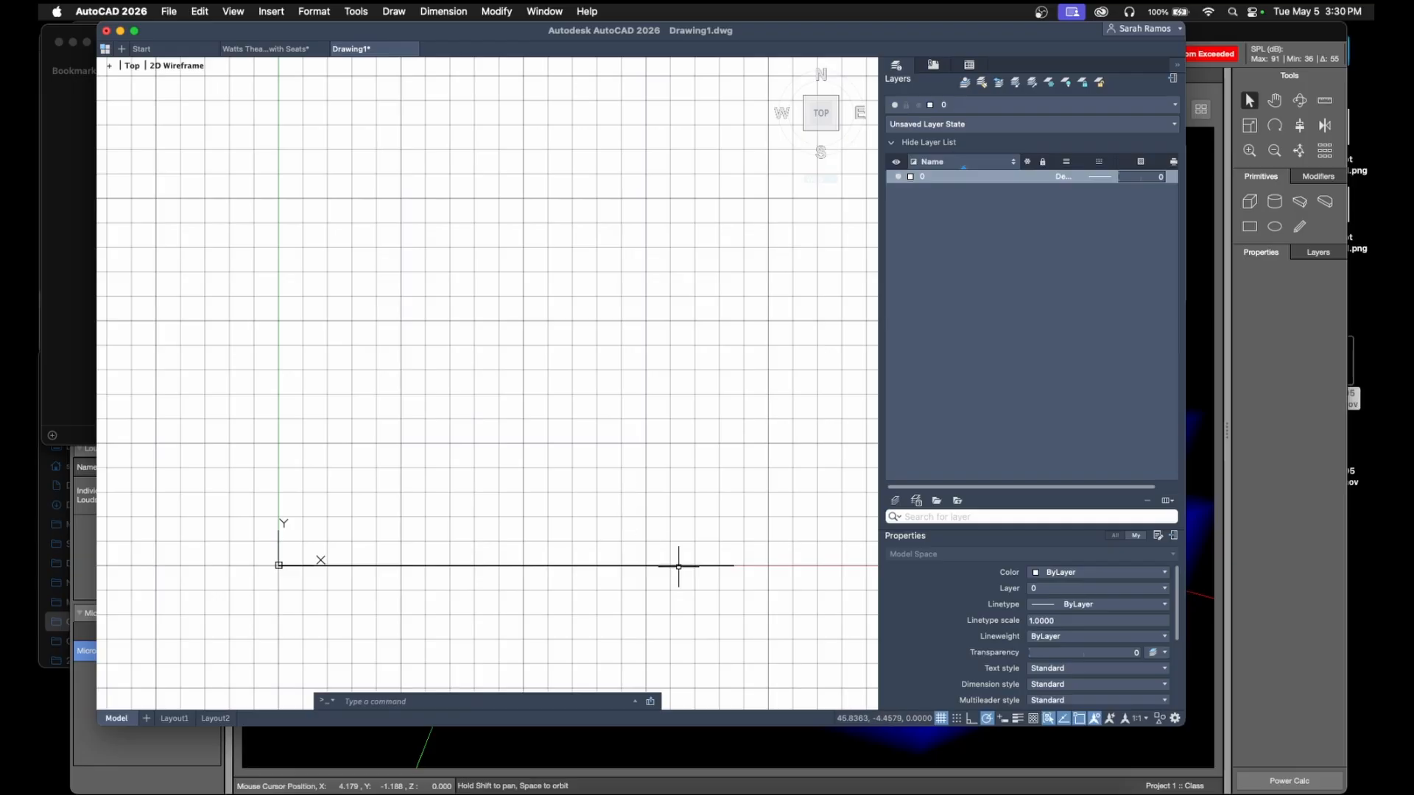
key(F7)
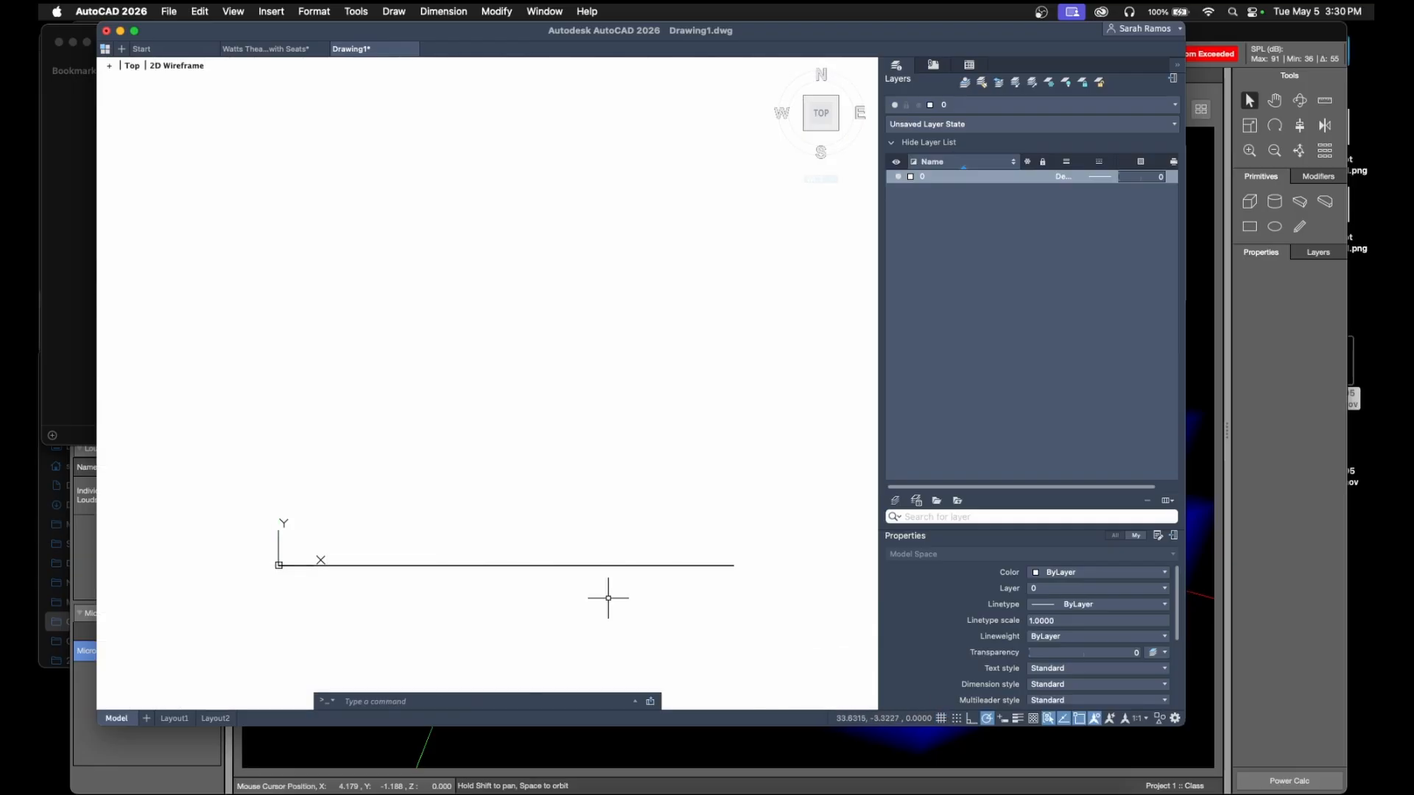
- Rotate one of the two overlapping horizontal lines by 50 degrees about the origin
click(435, 565)
text(ro)
key(Return)
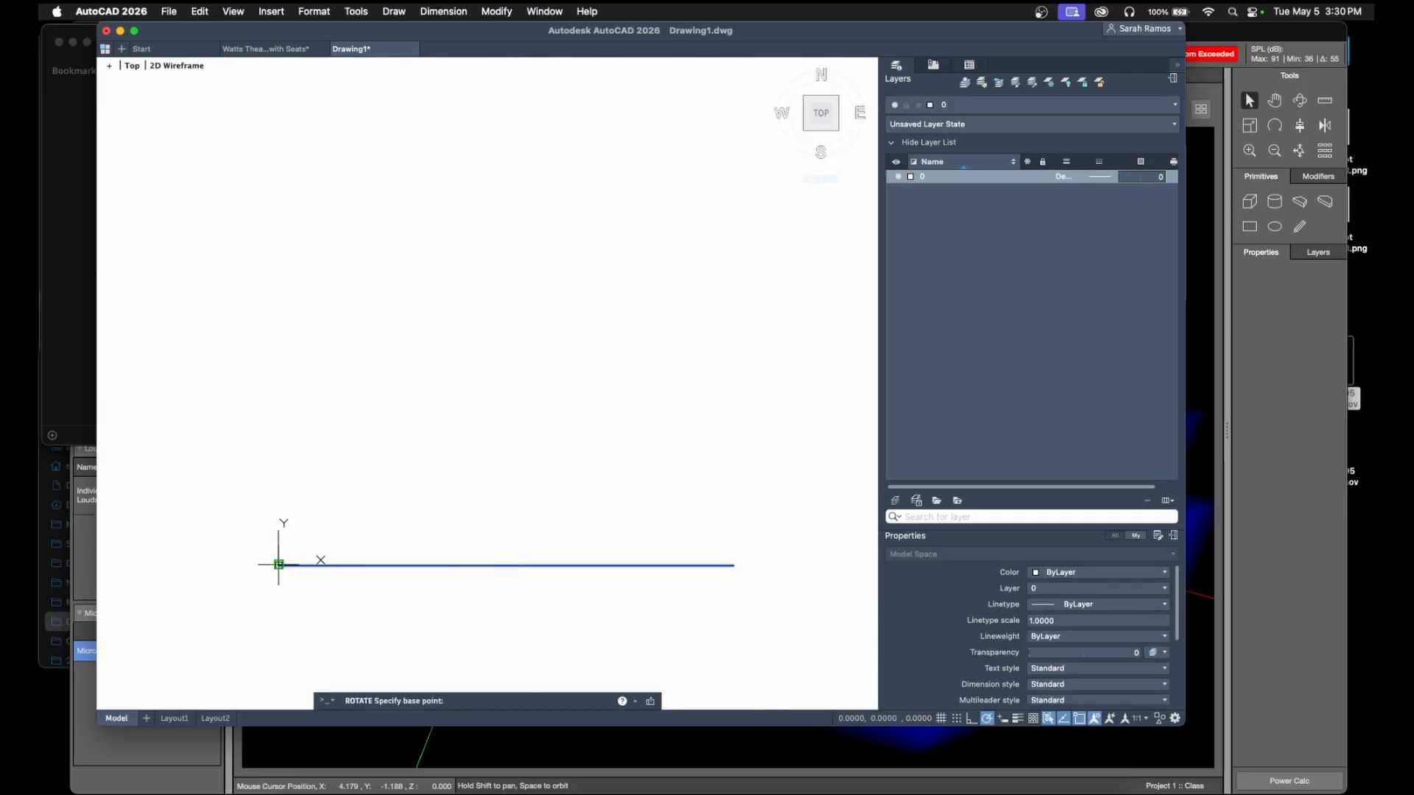
click(278, 565)
text(50)
key(Return)
- Mirror the angled line across the horizontal line through the origin, keeping the original
click(345, 486)
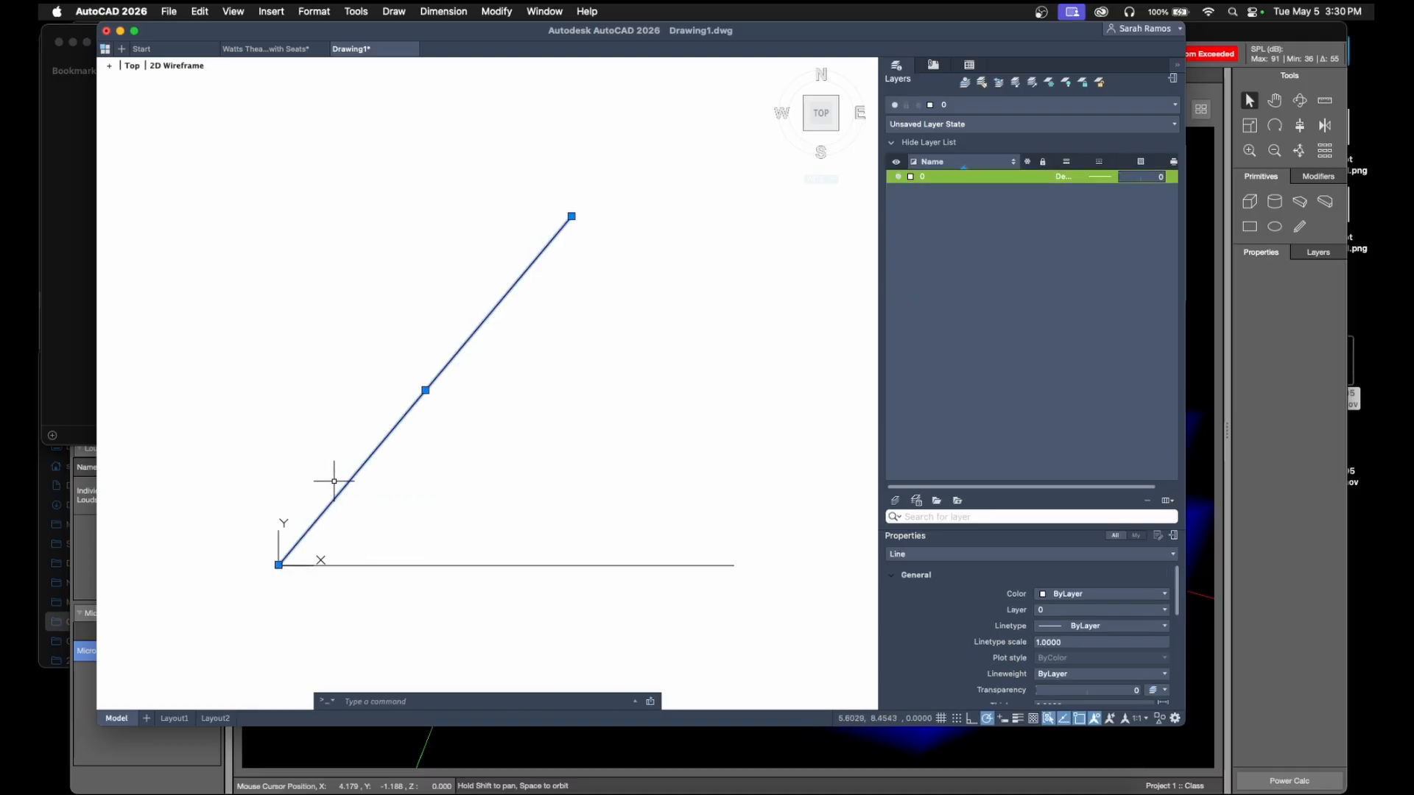
text(mi)
key(Return)
click(279, 564)
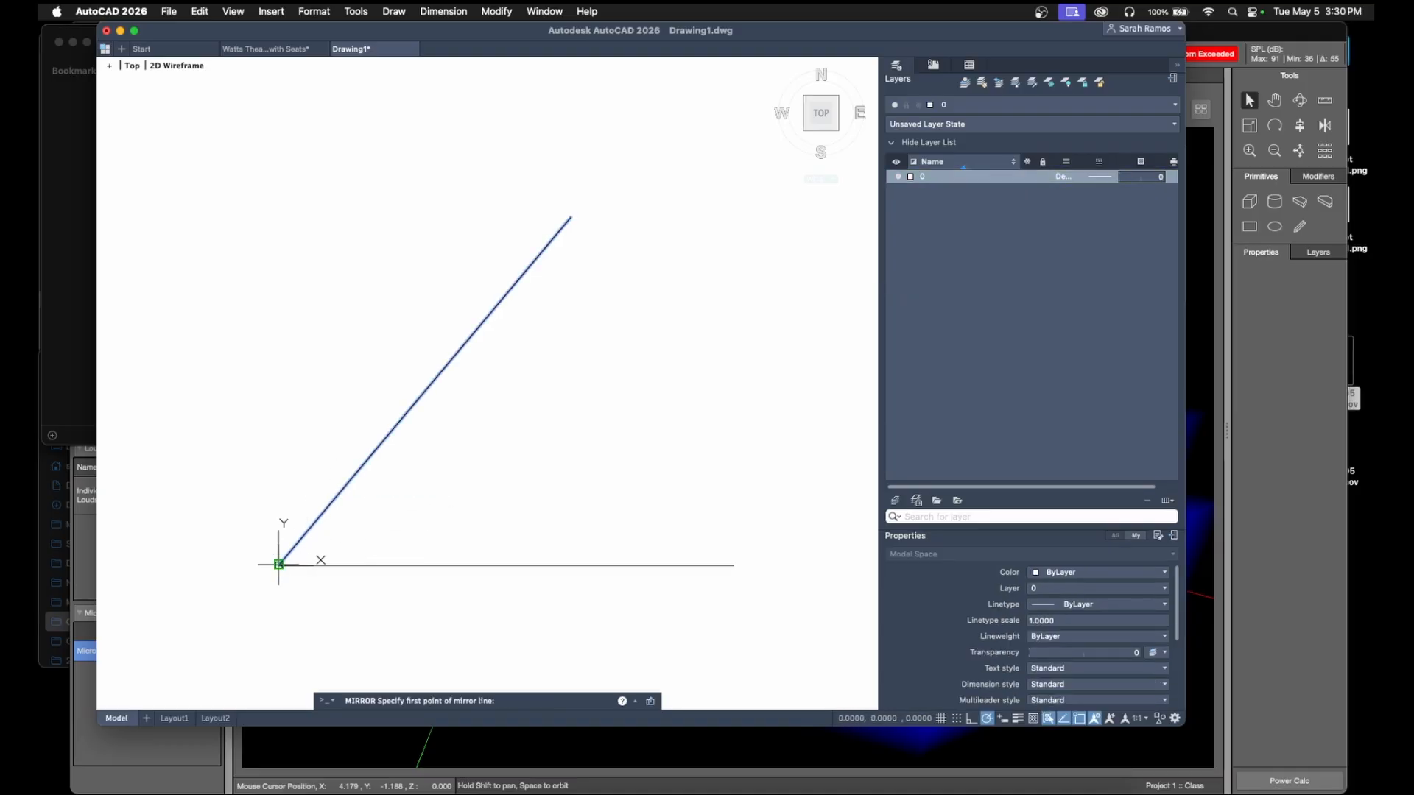
click(834, 565)
key(Return)
- Save the drawing as 100degree in the Class 11 folder, using the AutoCAD 2018 DXF format
scroll(802, 574, down, 4)
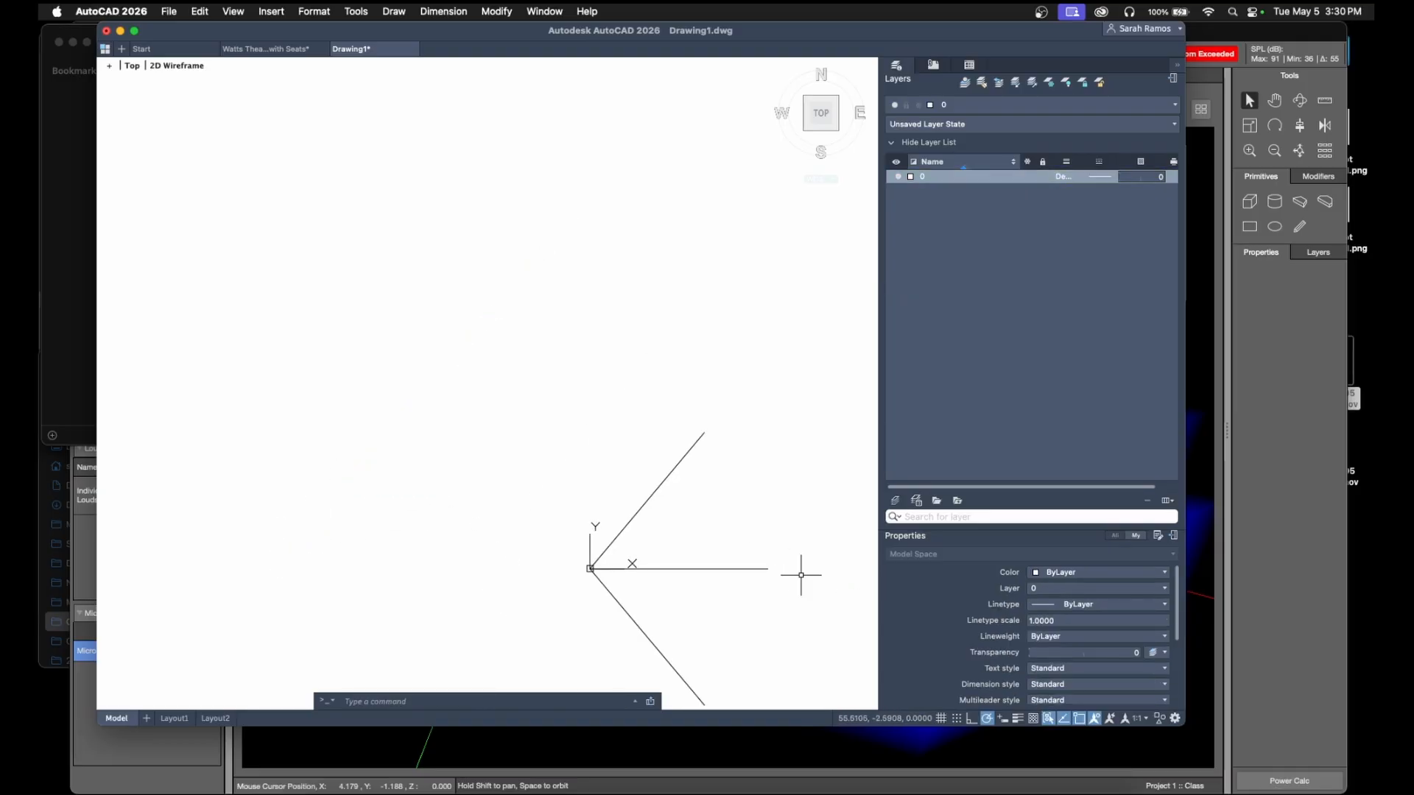
middle_drag(801, 574, 625, 445)
click(169, 11)
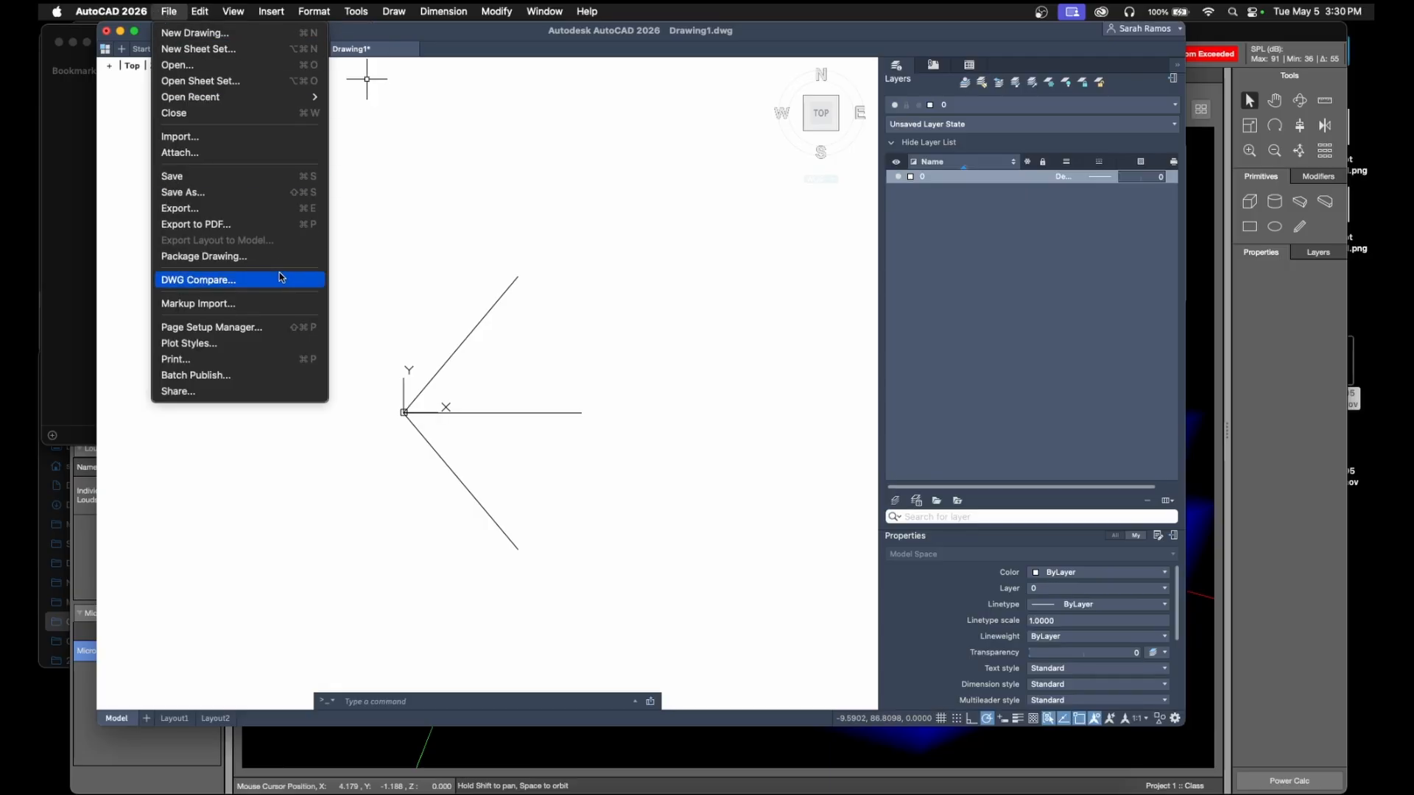
click(271, 193)
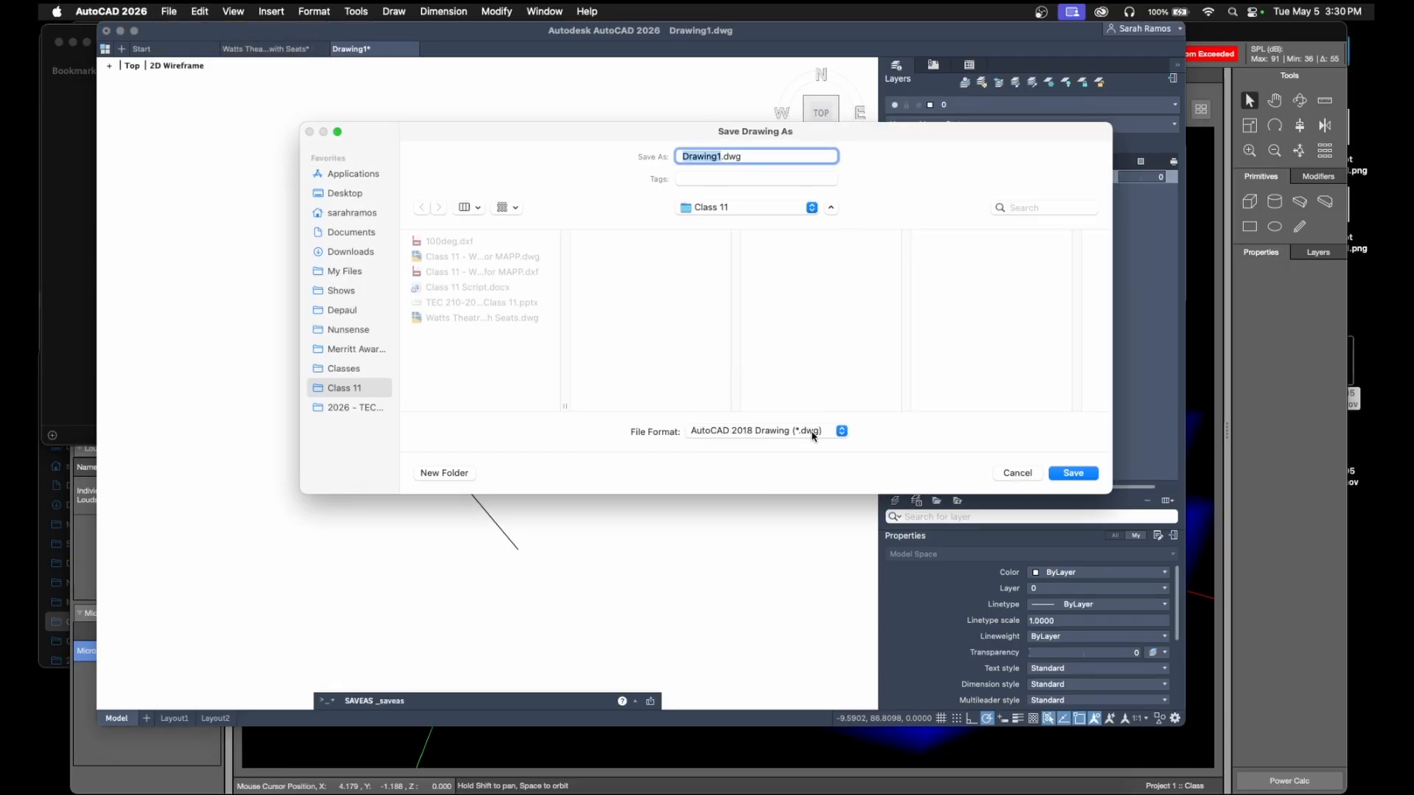
click(813, 435)
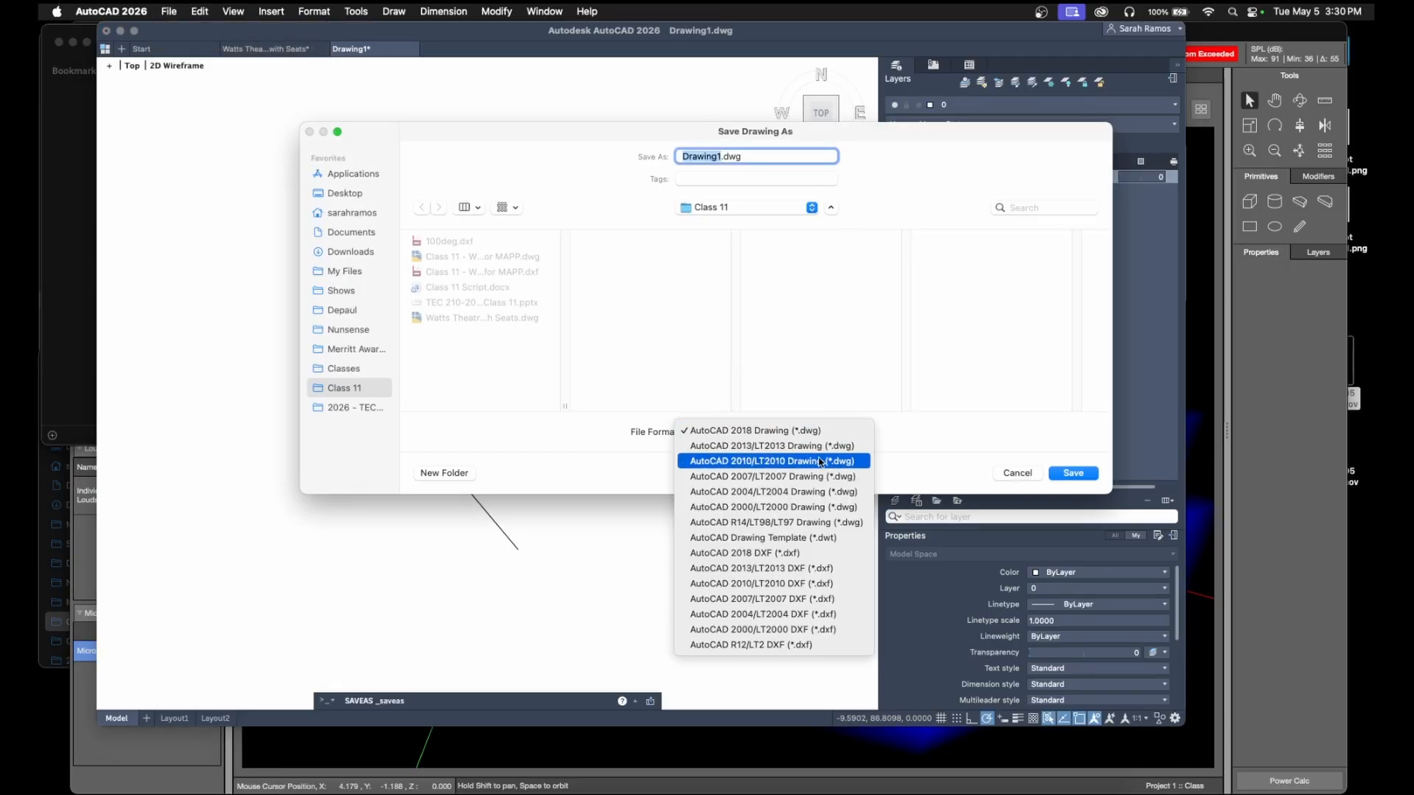
click(827, 553)
click(695, 157)
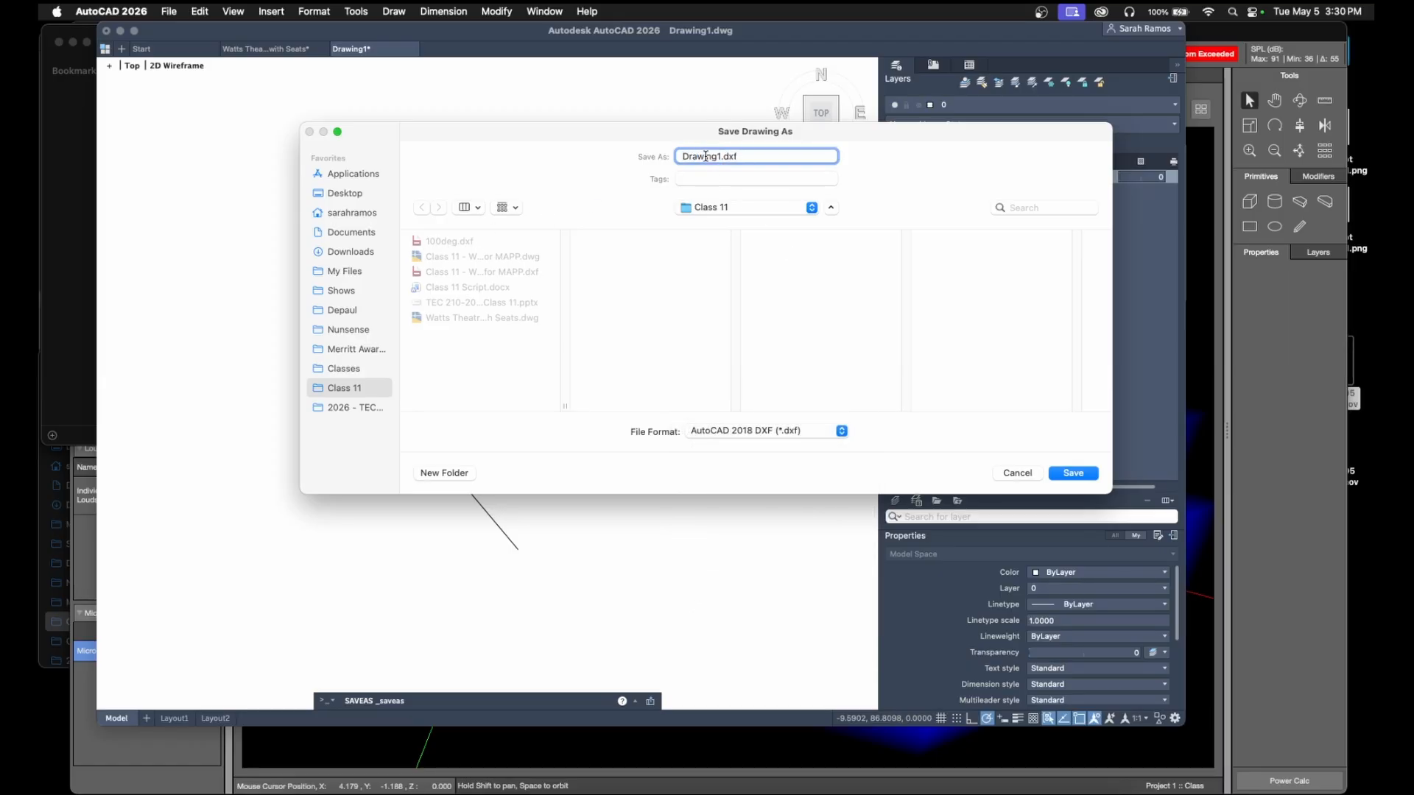
double_click(706, 156)
text(100degre)
text(e)
key(Return)
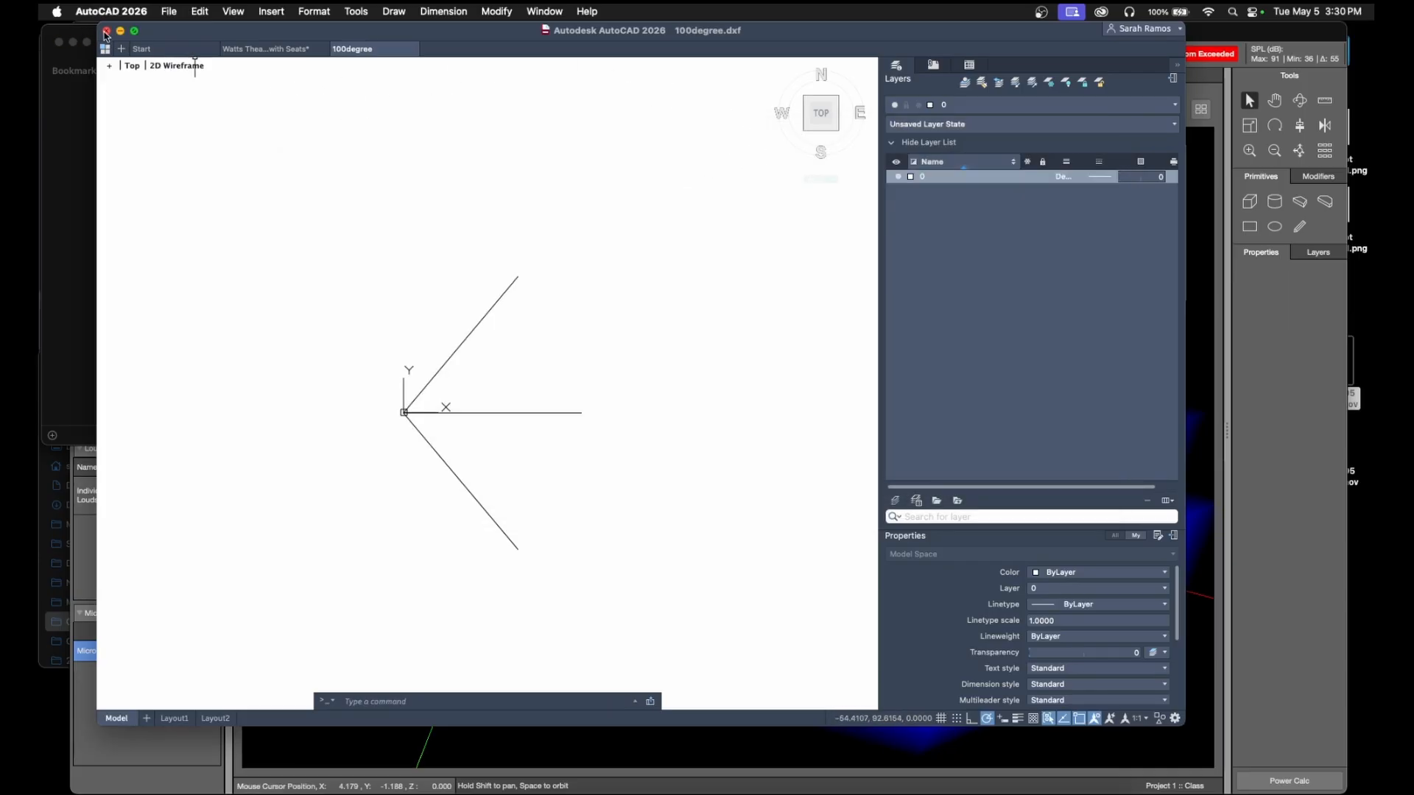
- Minimize AutoCAD to return to MAPP 3D and open 100degree.dxf from the Class 11 folder for import
click(122, 31)
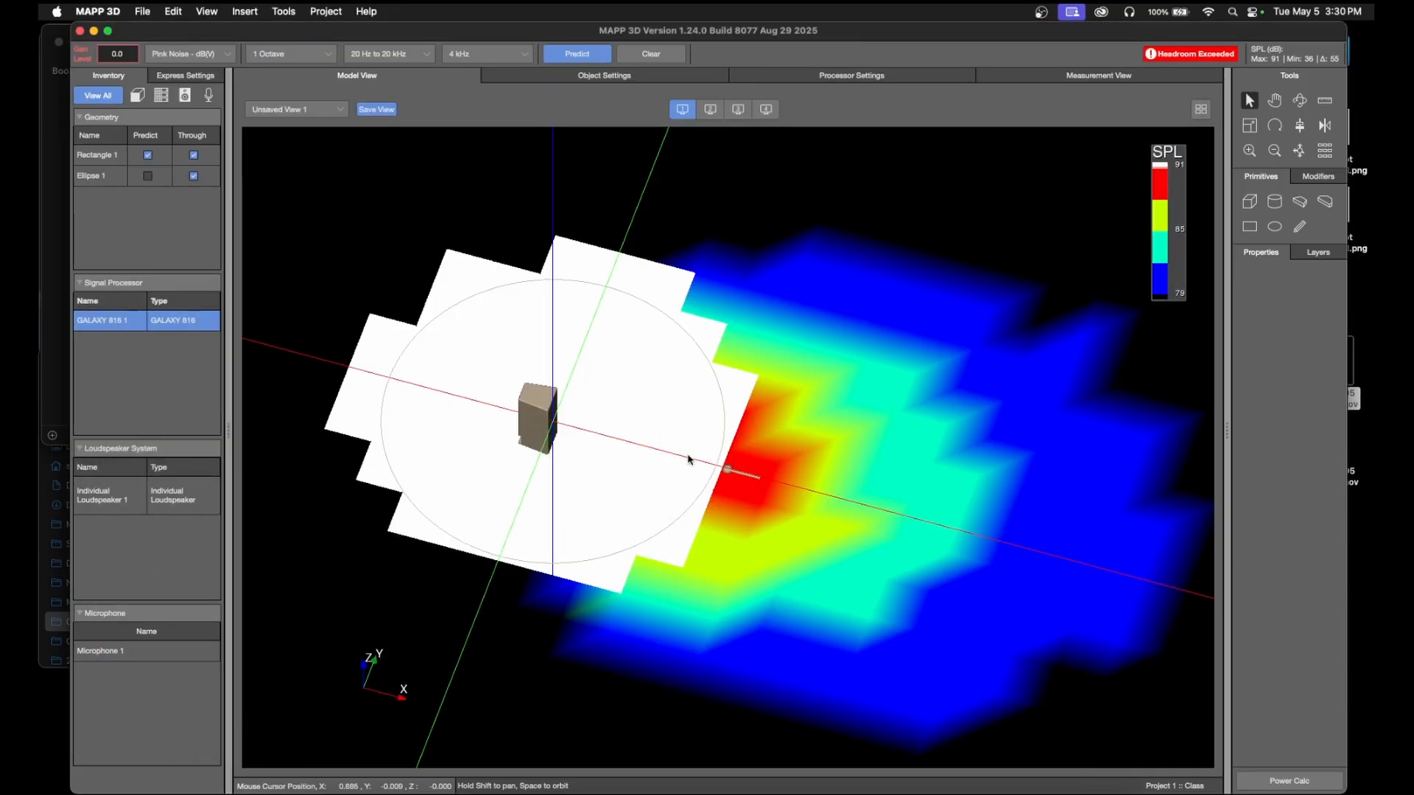
click(142, 11)
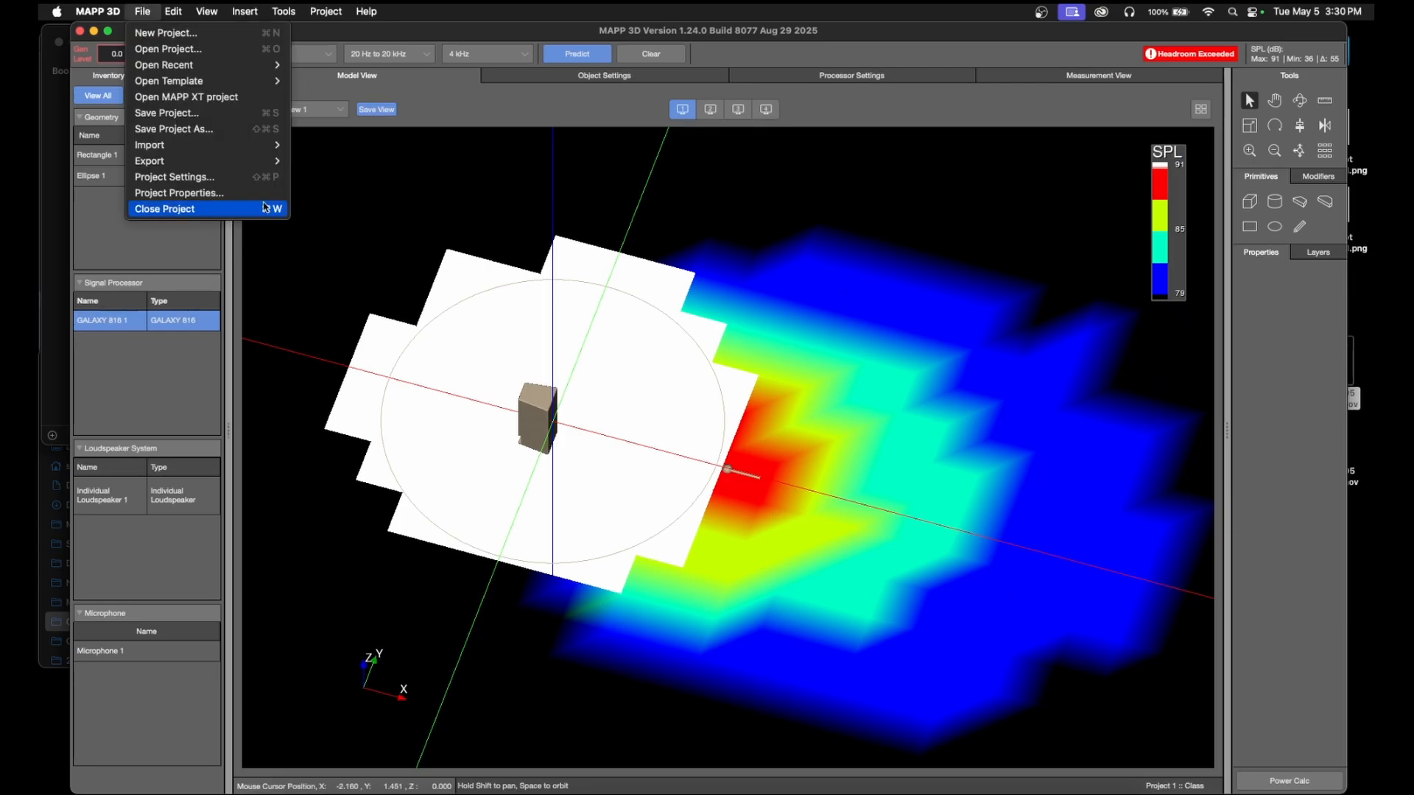
mouse_move(265, 144)
click(363, 145)
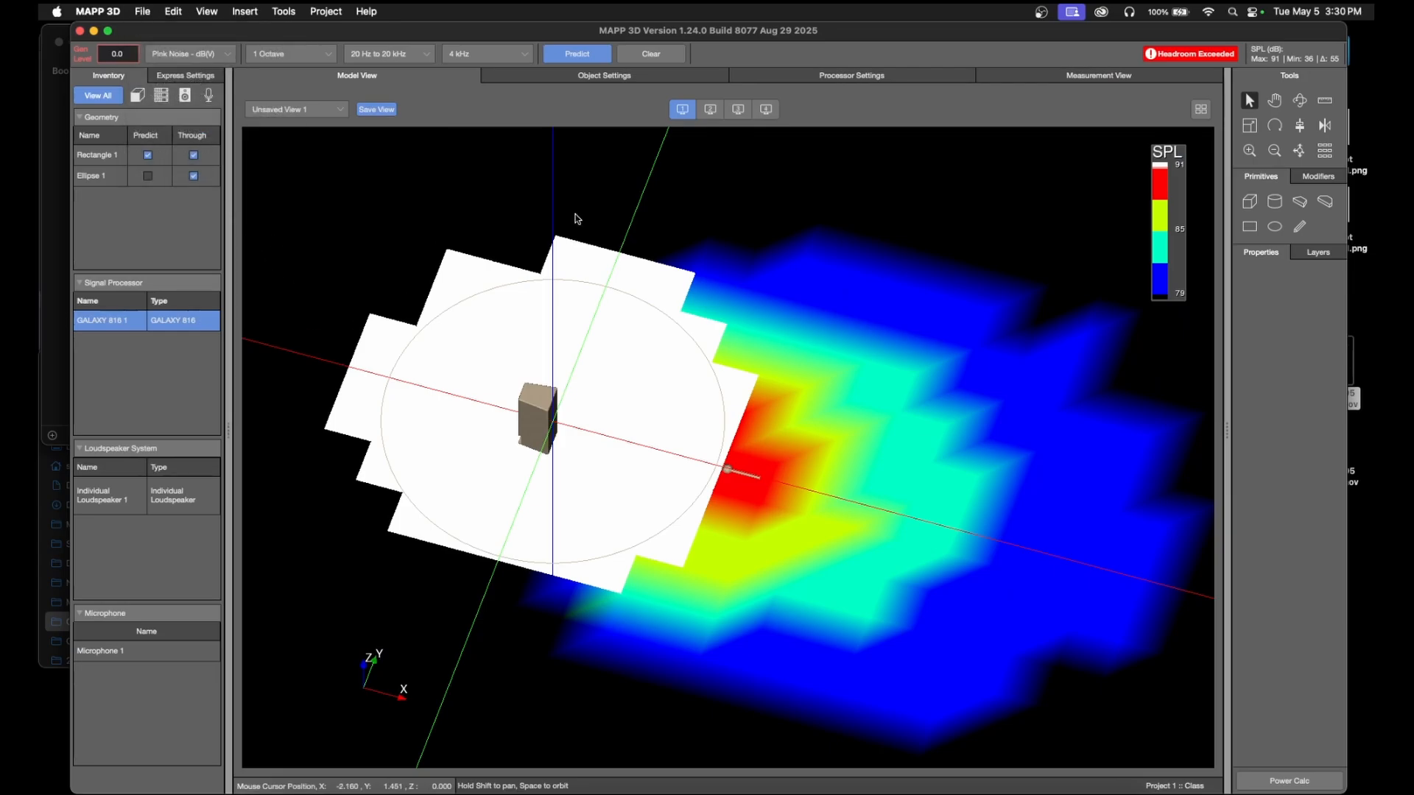
scroll(497, 384, down, 2)
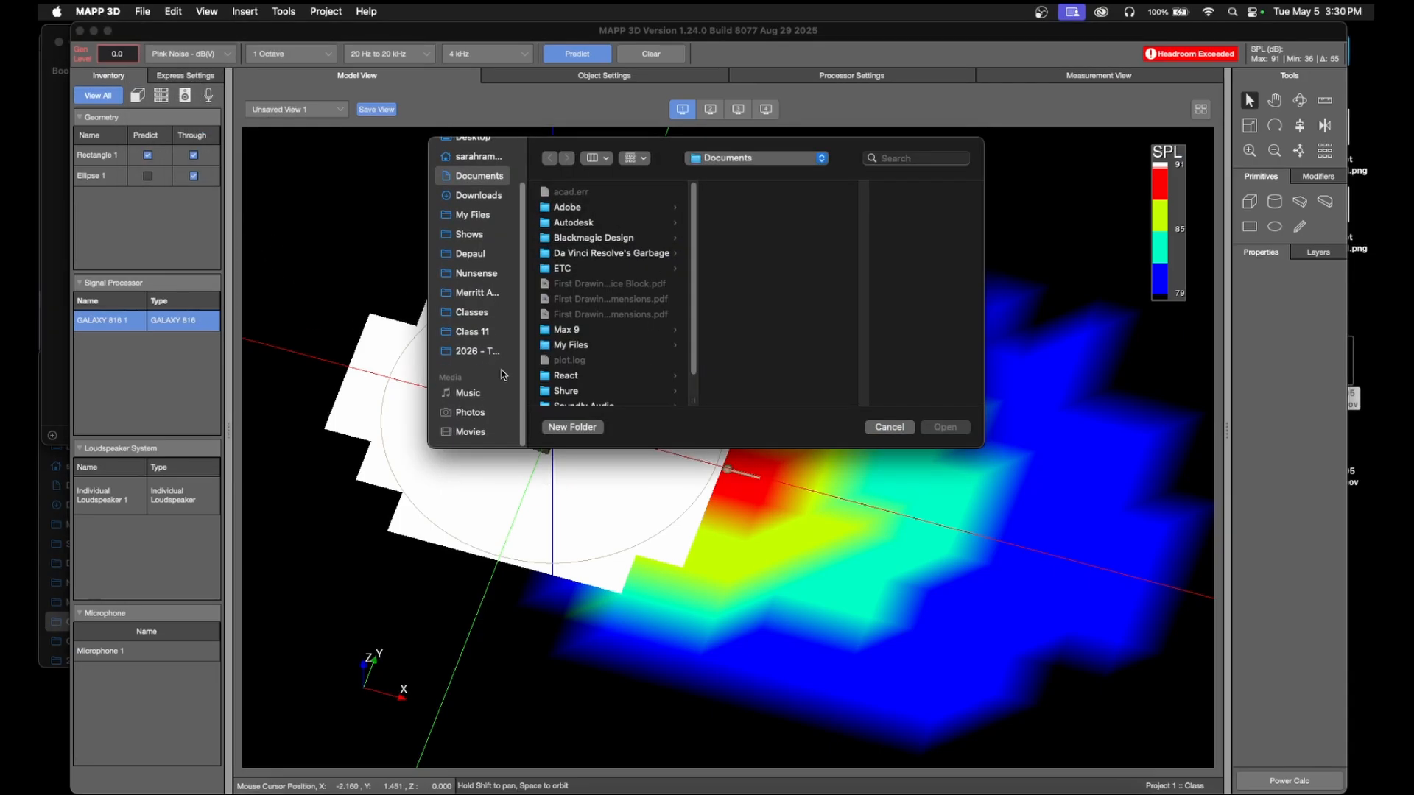
click(488, 336)
click(602, 208)
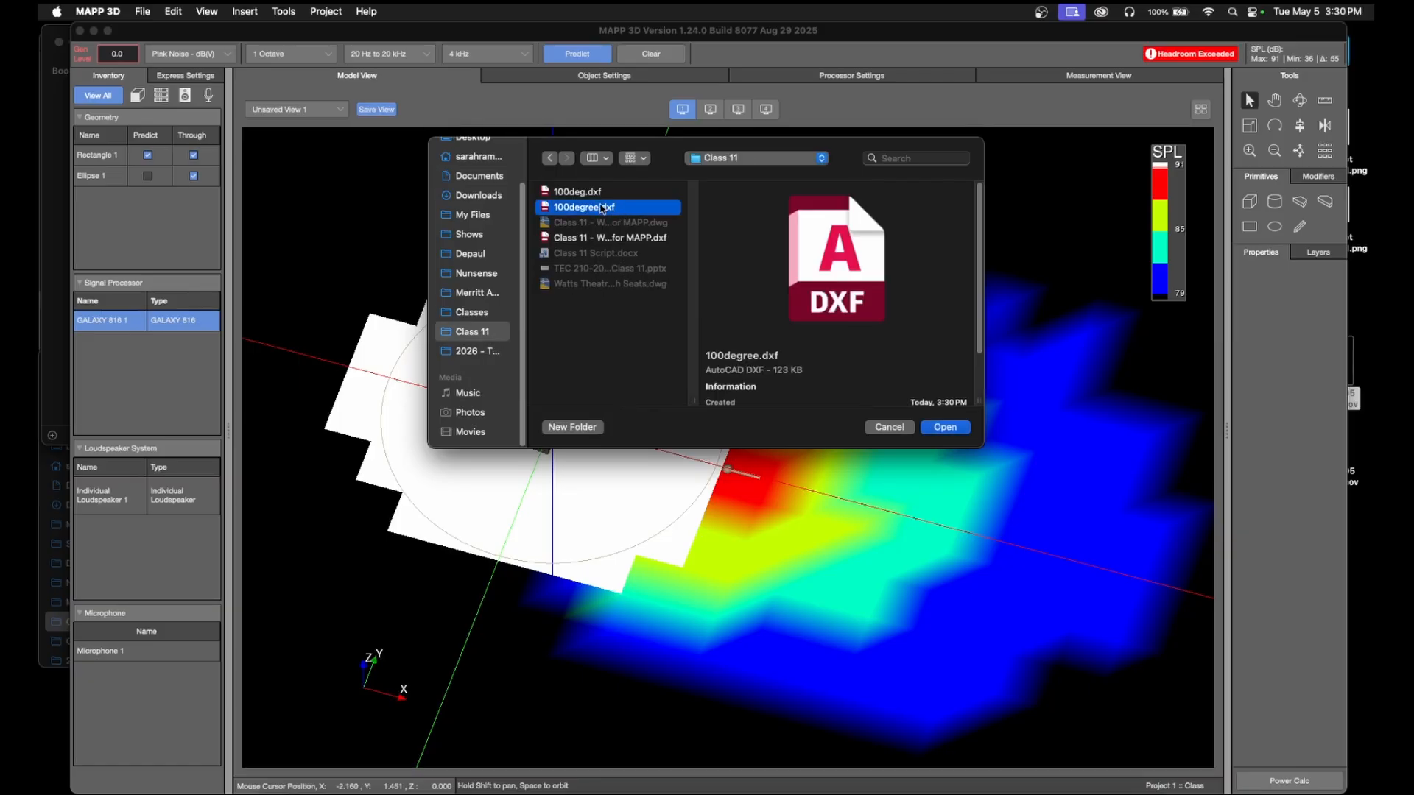
click(944, 427)
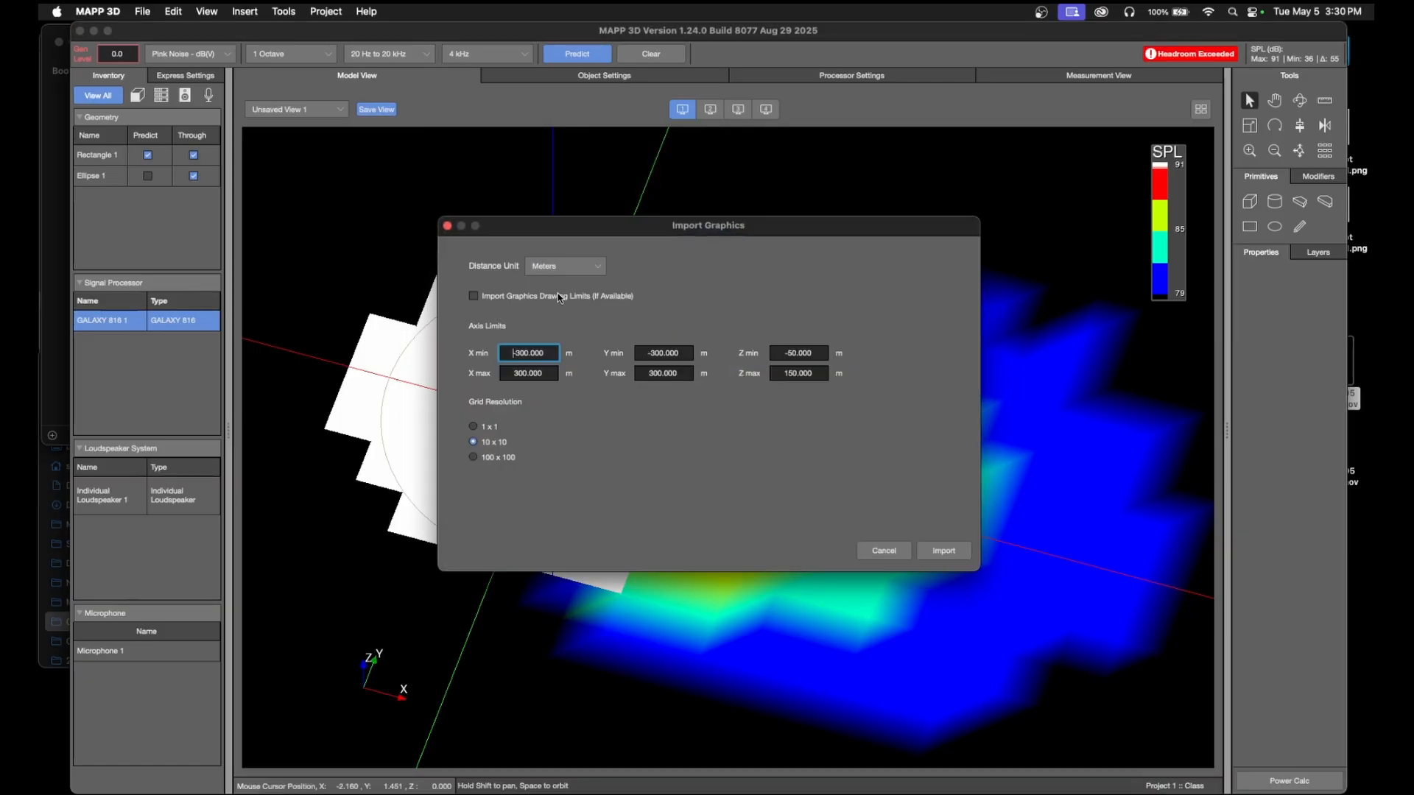
- Set the import distance unit to Inches and import the DXF graphics
click(591, 276)
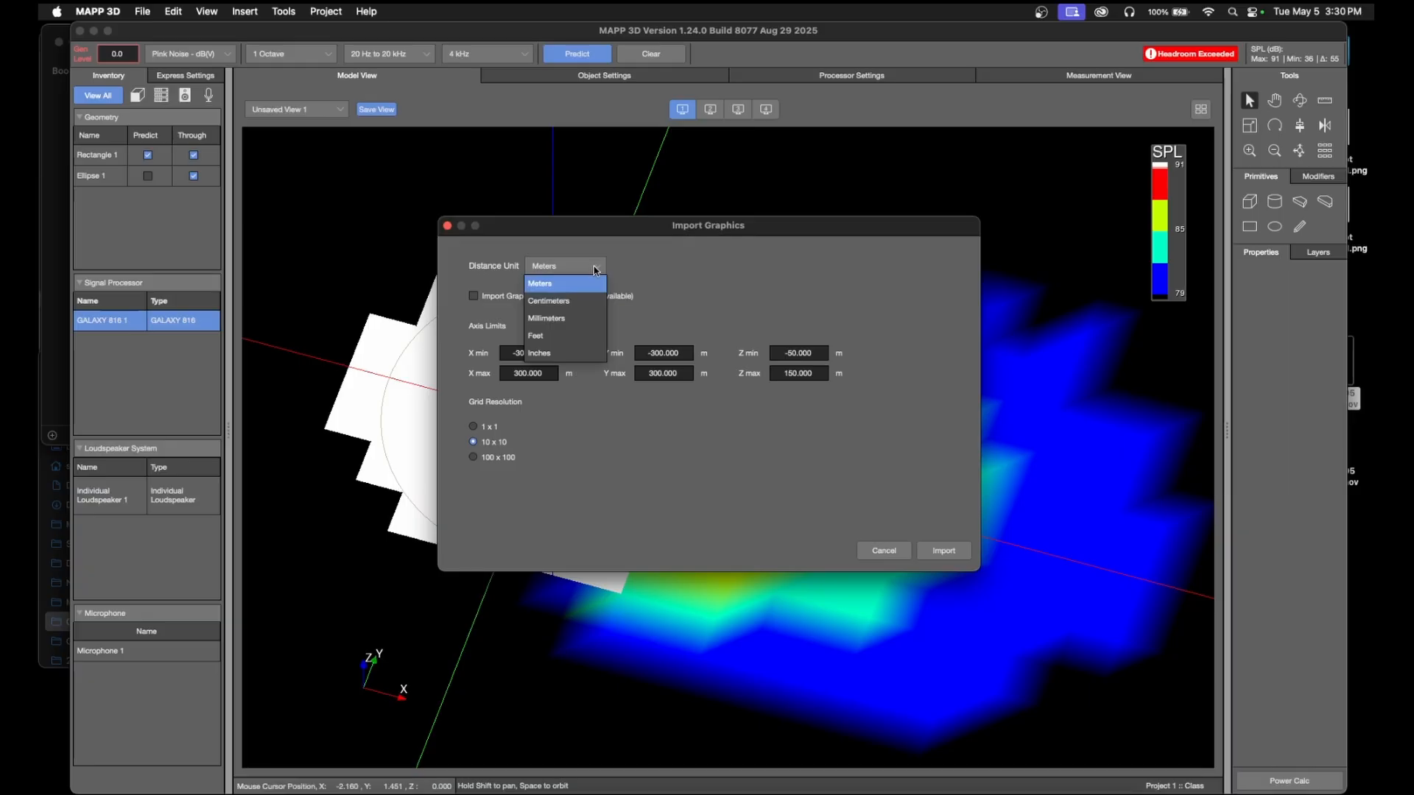
click(589, 343)
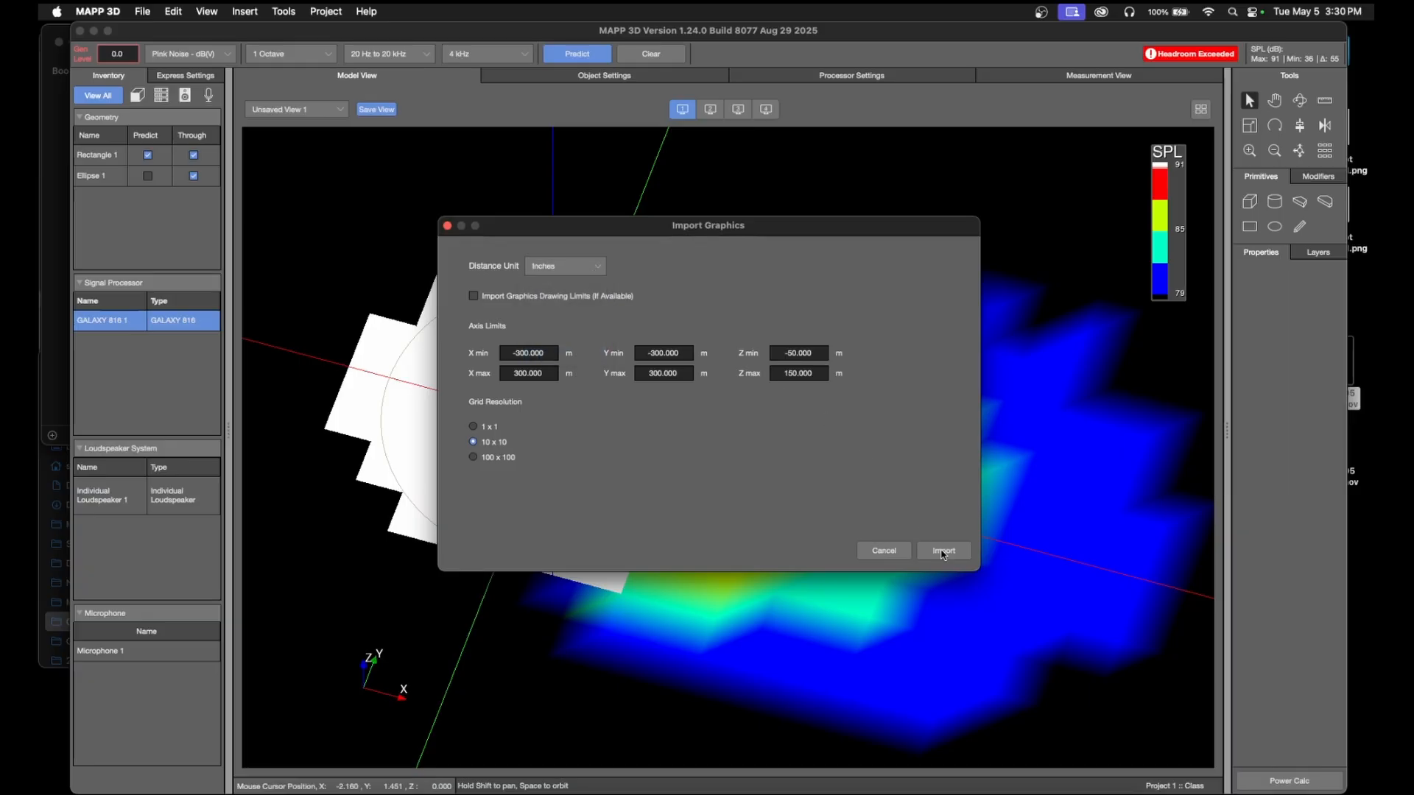
click(943, 551)
click(772, 425)
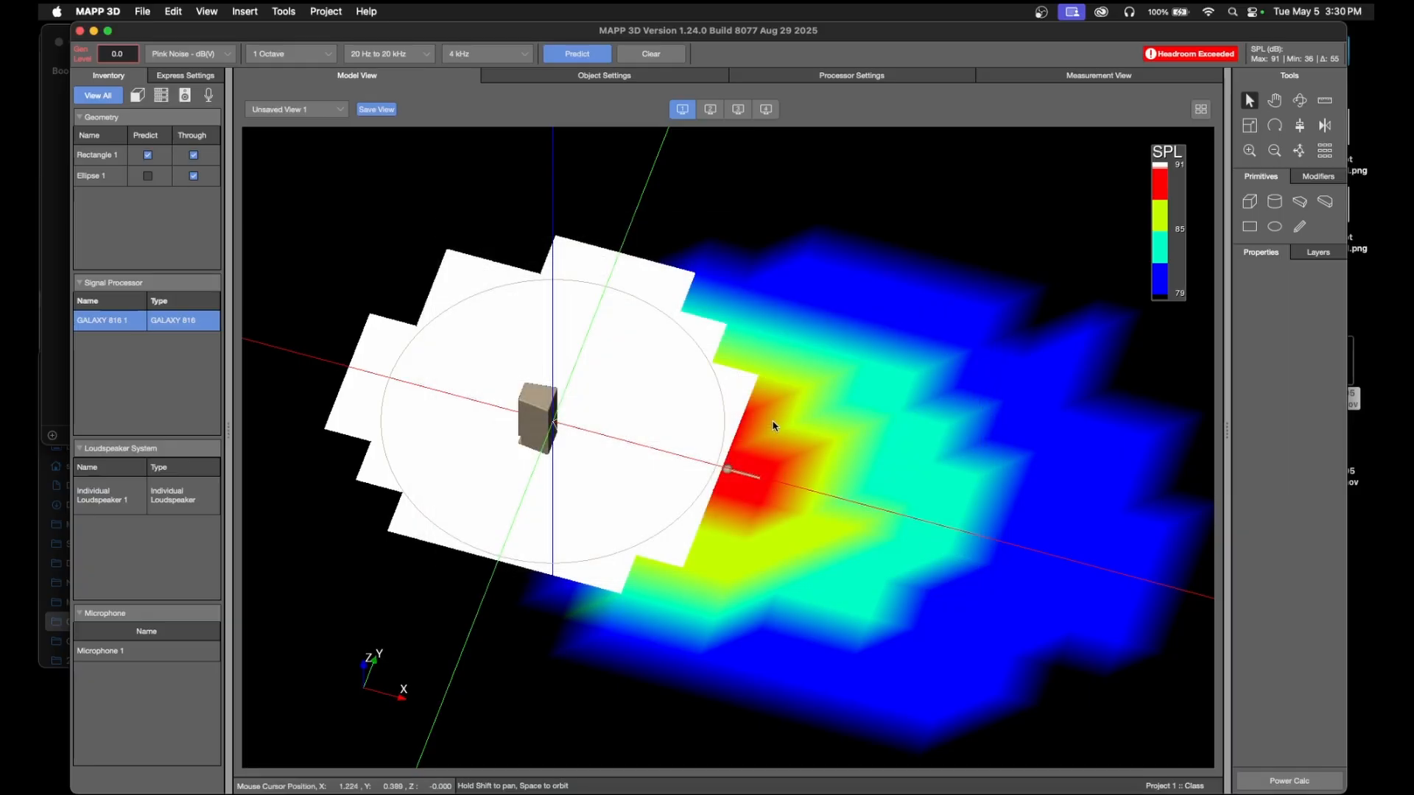
- Show the project's layer list and change Layer 0's color to red through Layer Management
click(1330, 254)
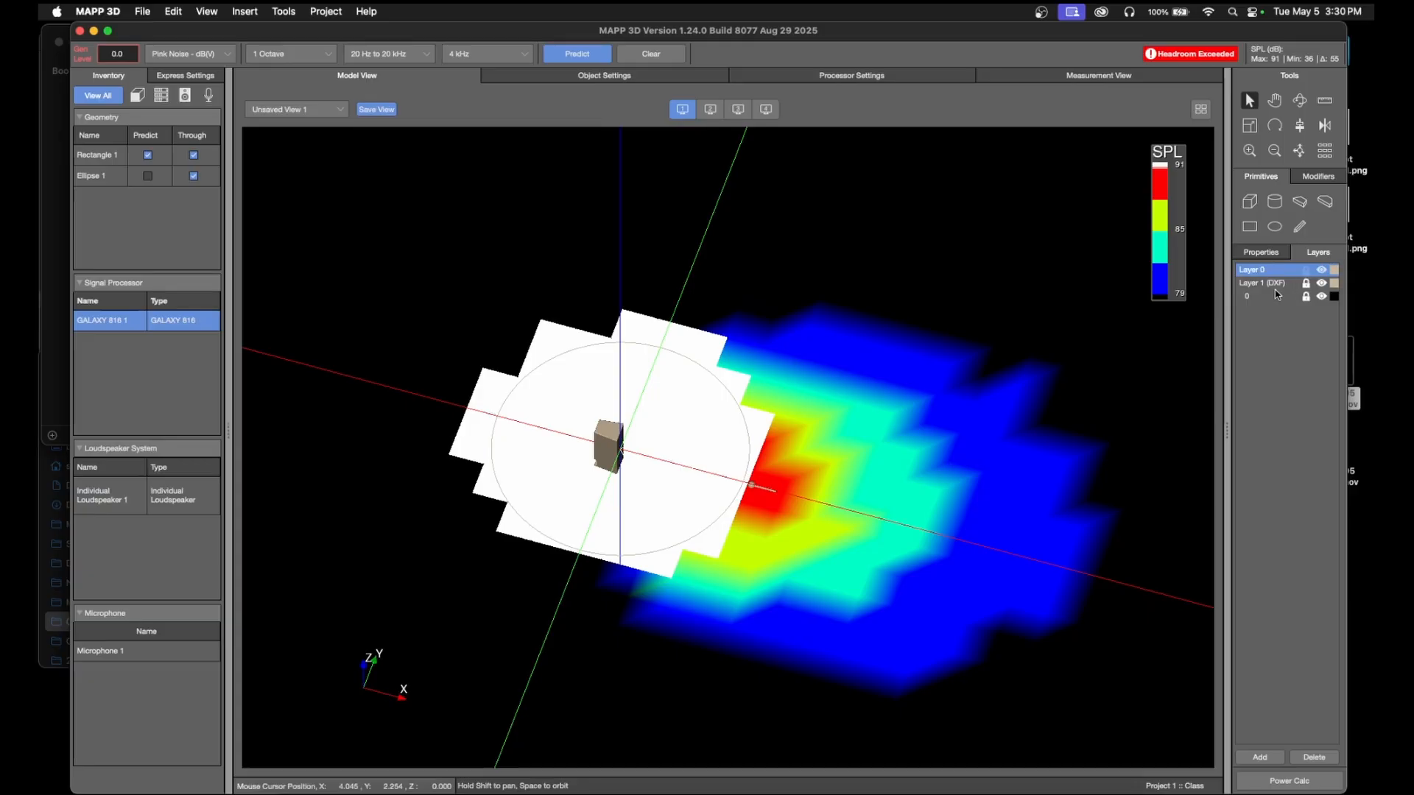
scroll(907, 451, down, 10)
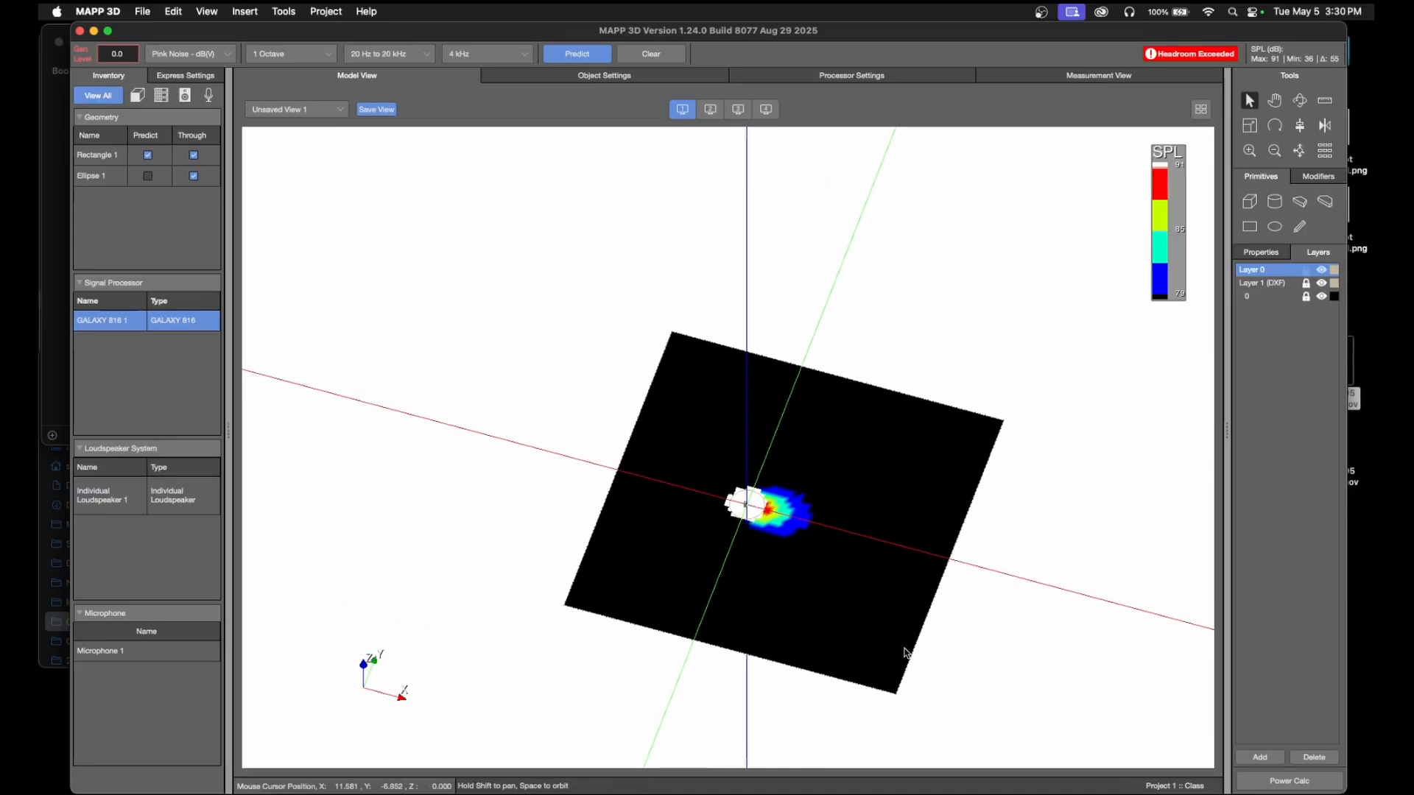
scroll(974, 596, up, 2)
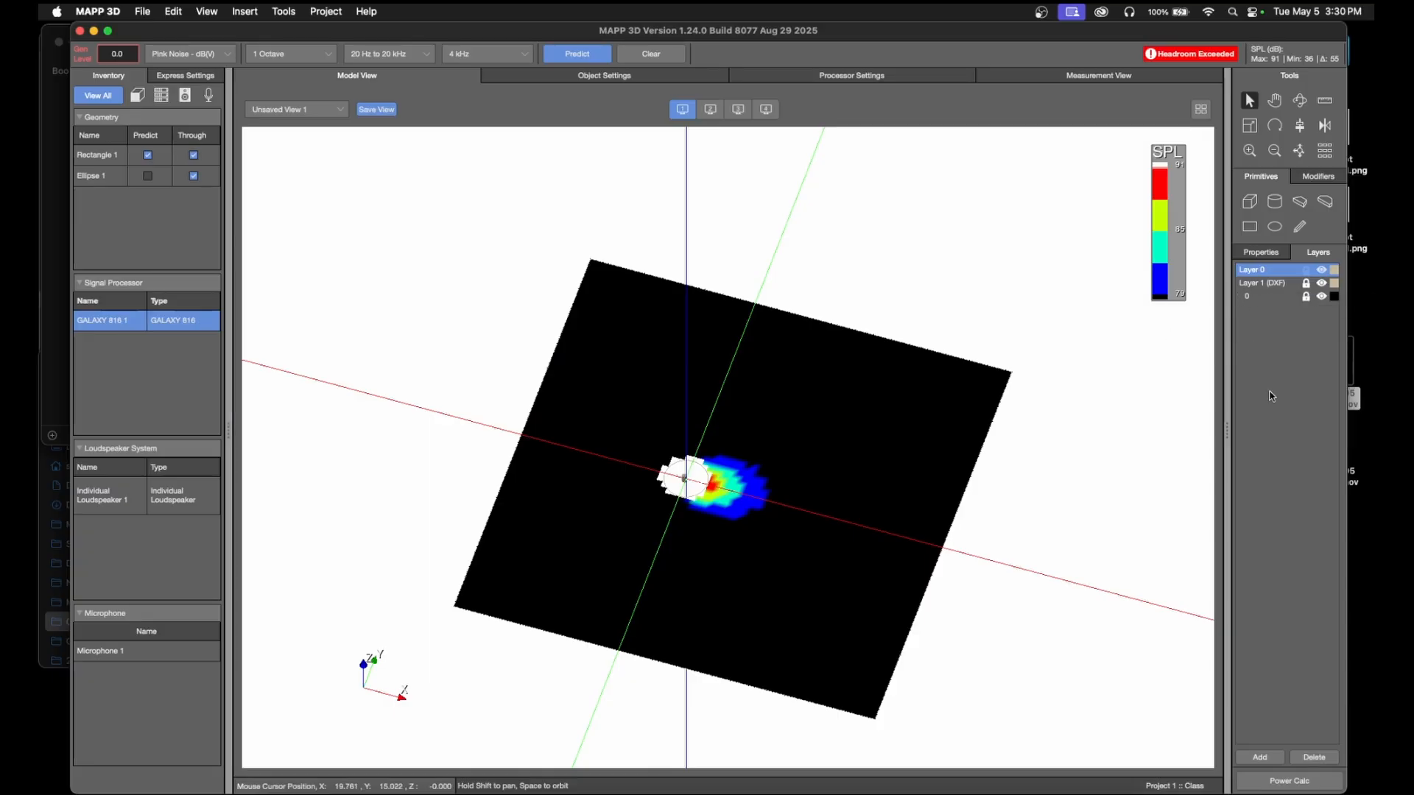
right_click(1248, 274)
click(285, 11)
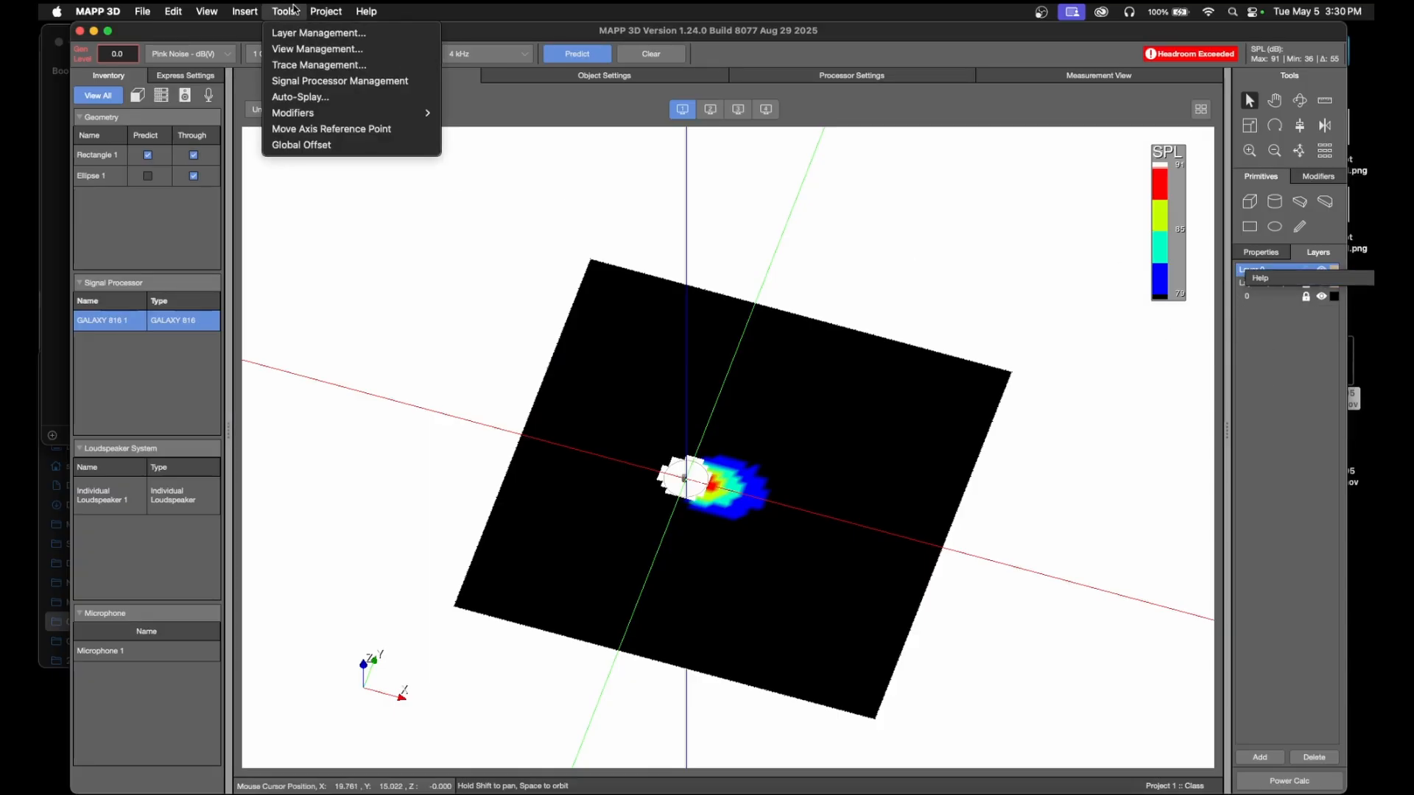
click(316, 32)
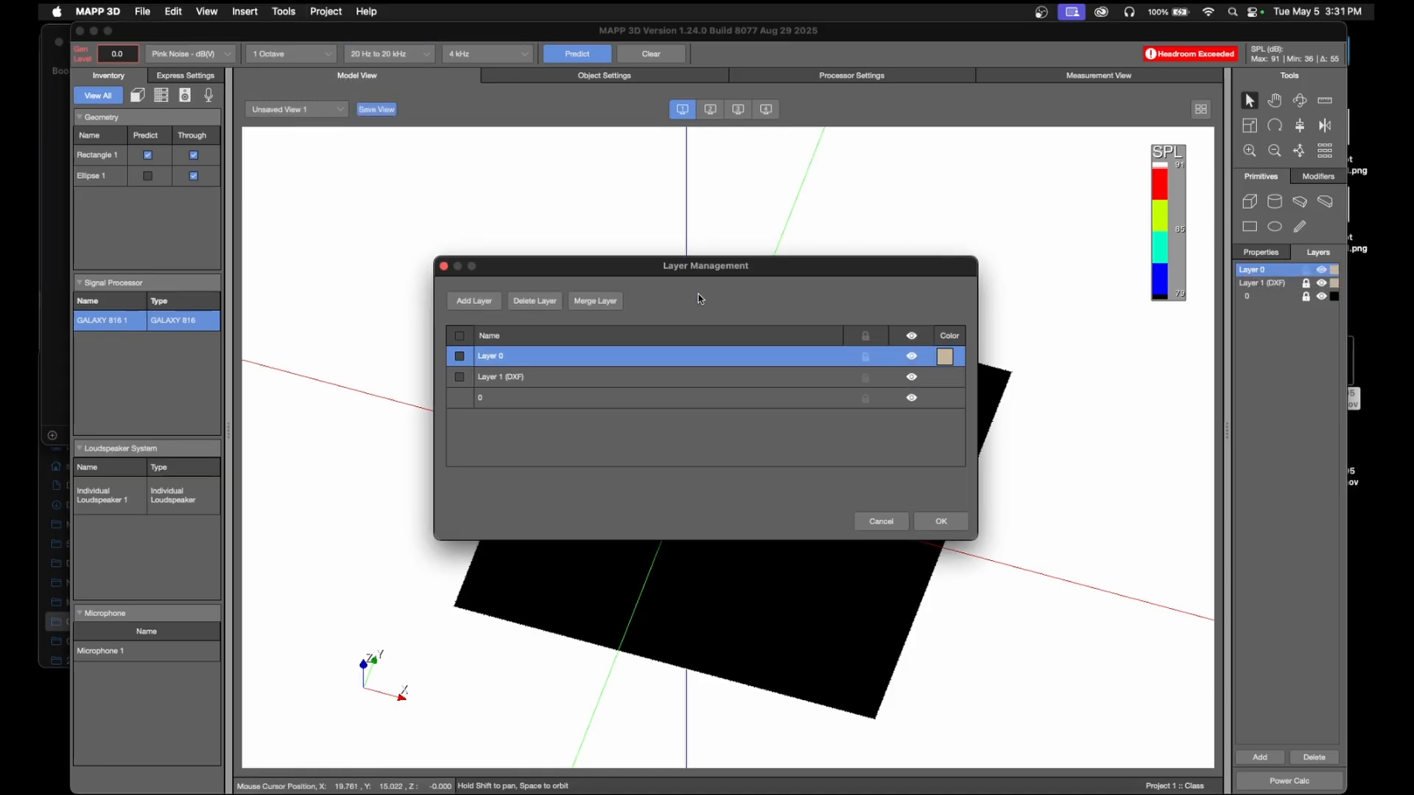
click(498, 383)
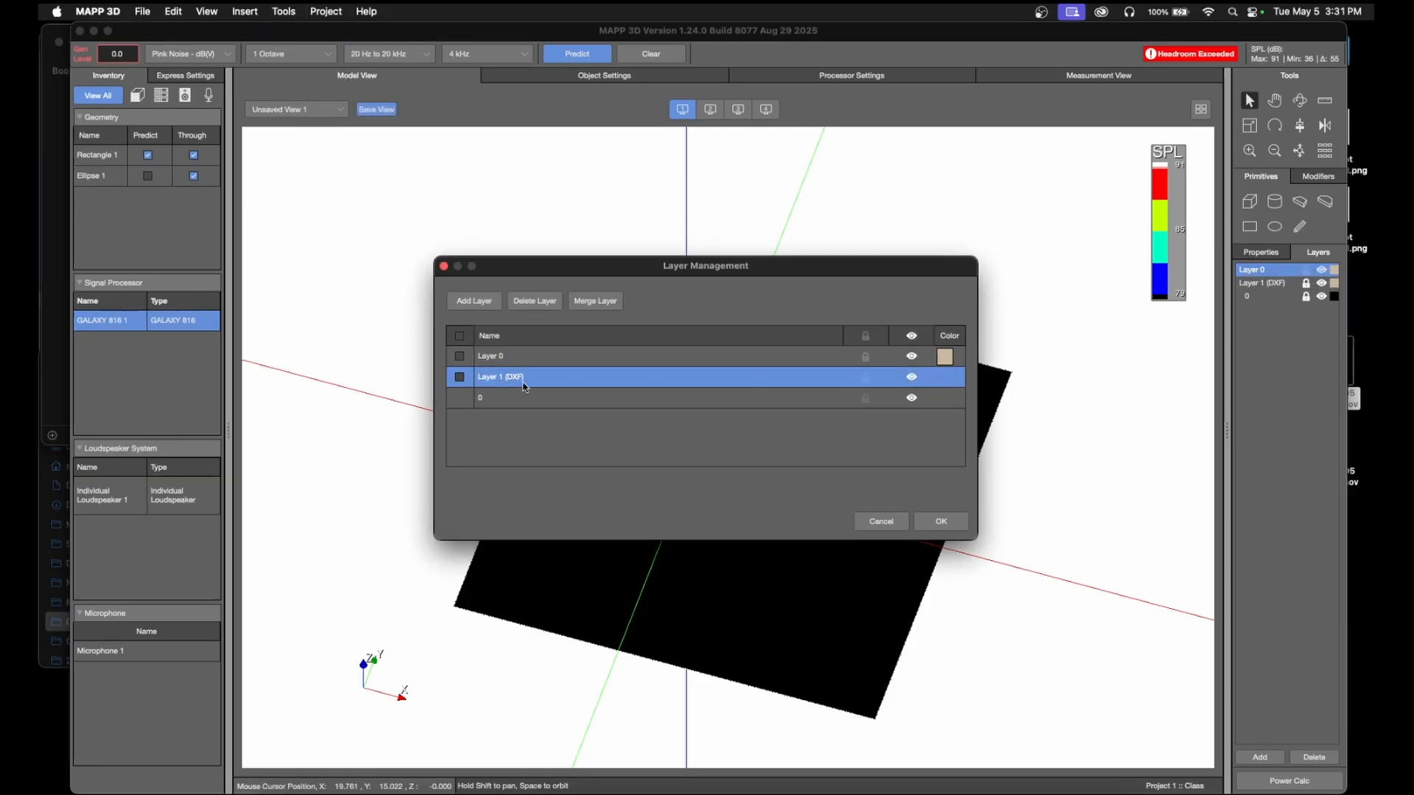
click(946, 357)
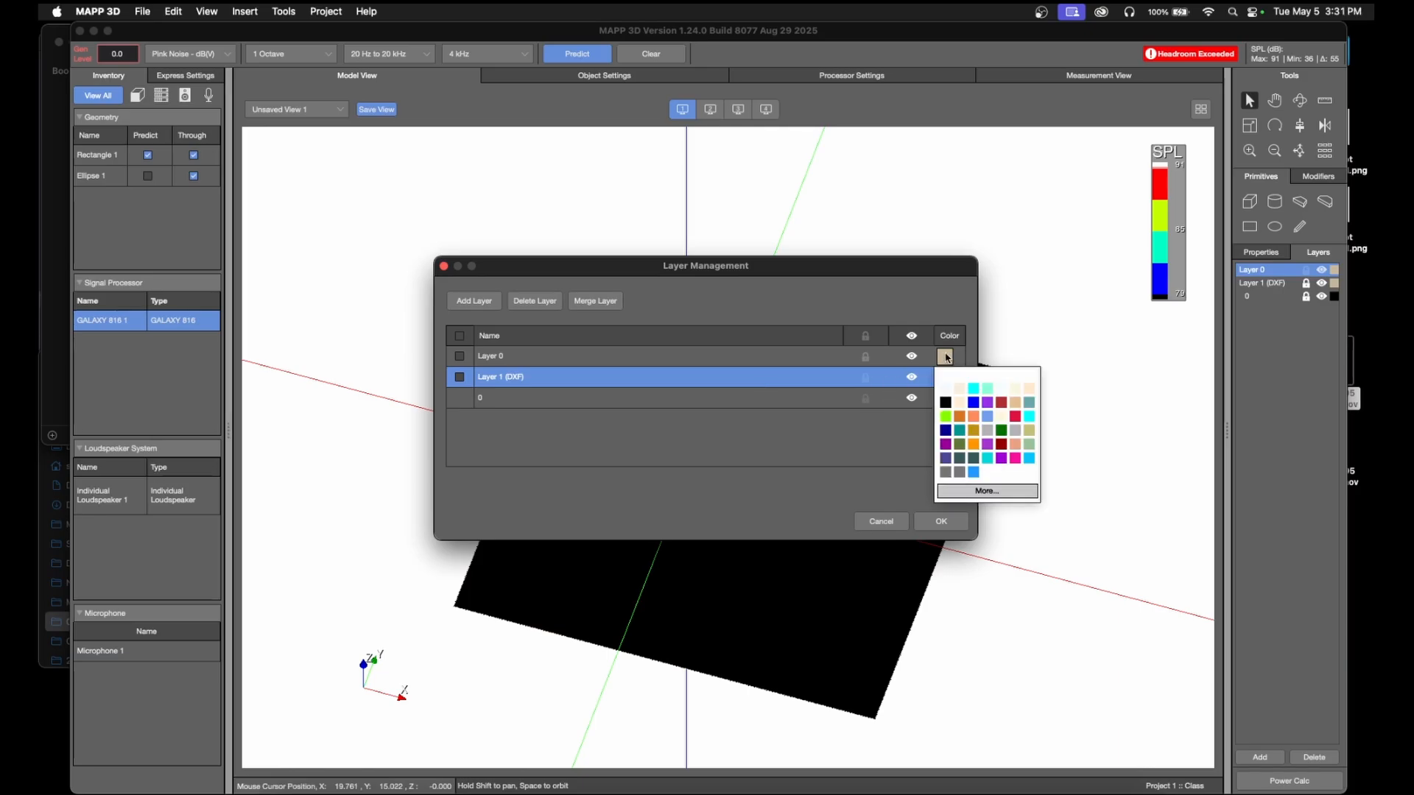
click(1015, 427)
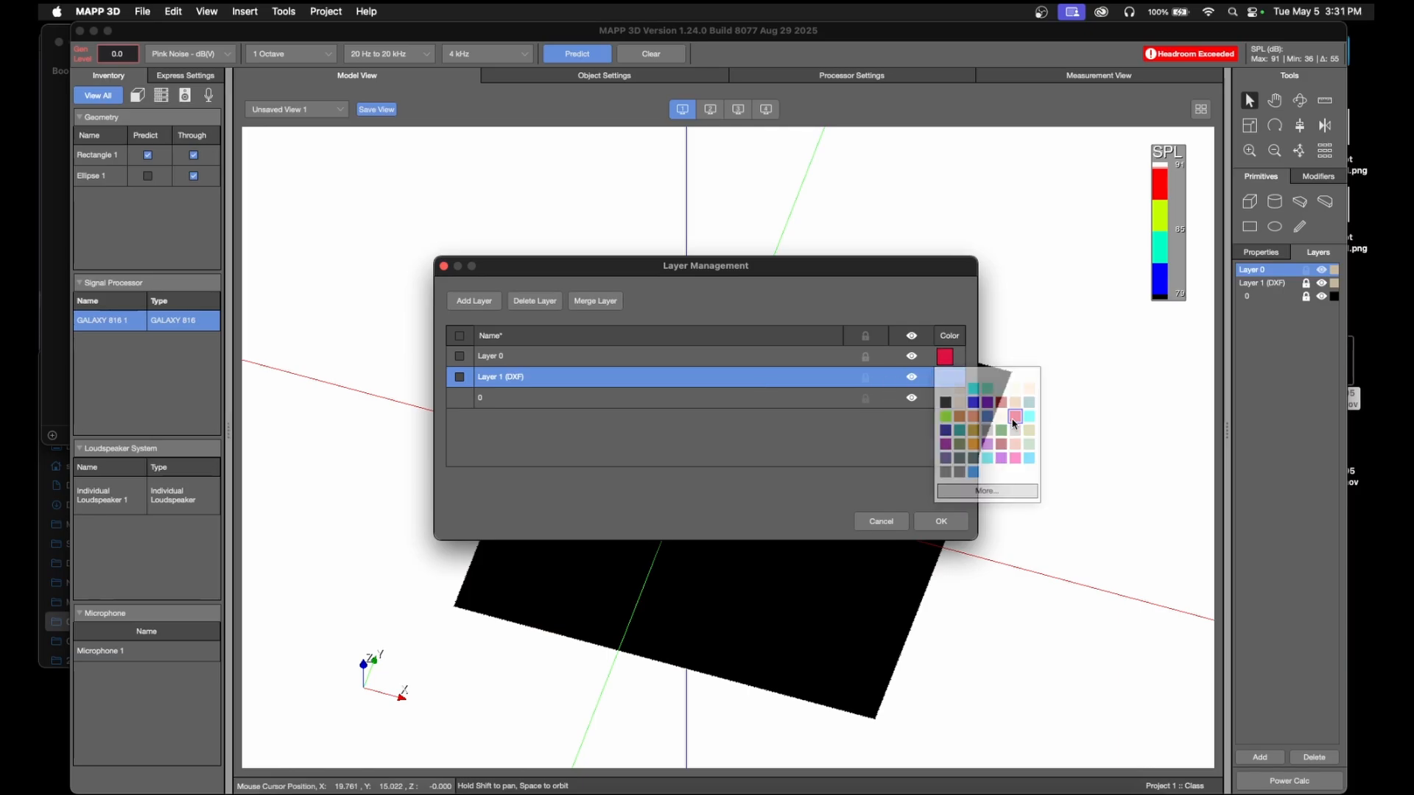
click(942, 521)
- Turn off prediction for Rectangle 1 and make Layer 1 (DXF) the selected layer
scroll(812, 570, up, 5)
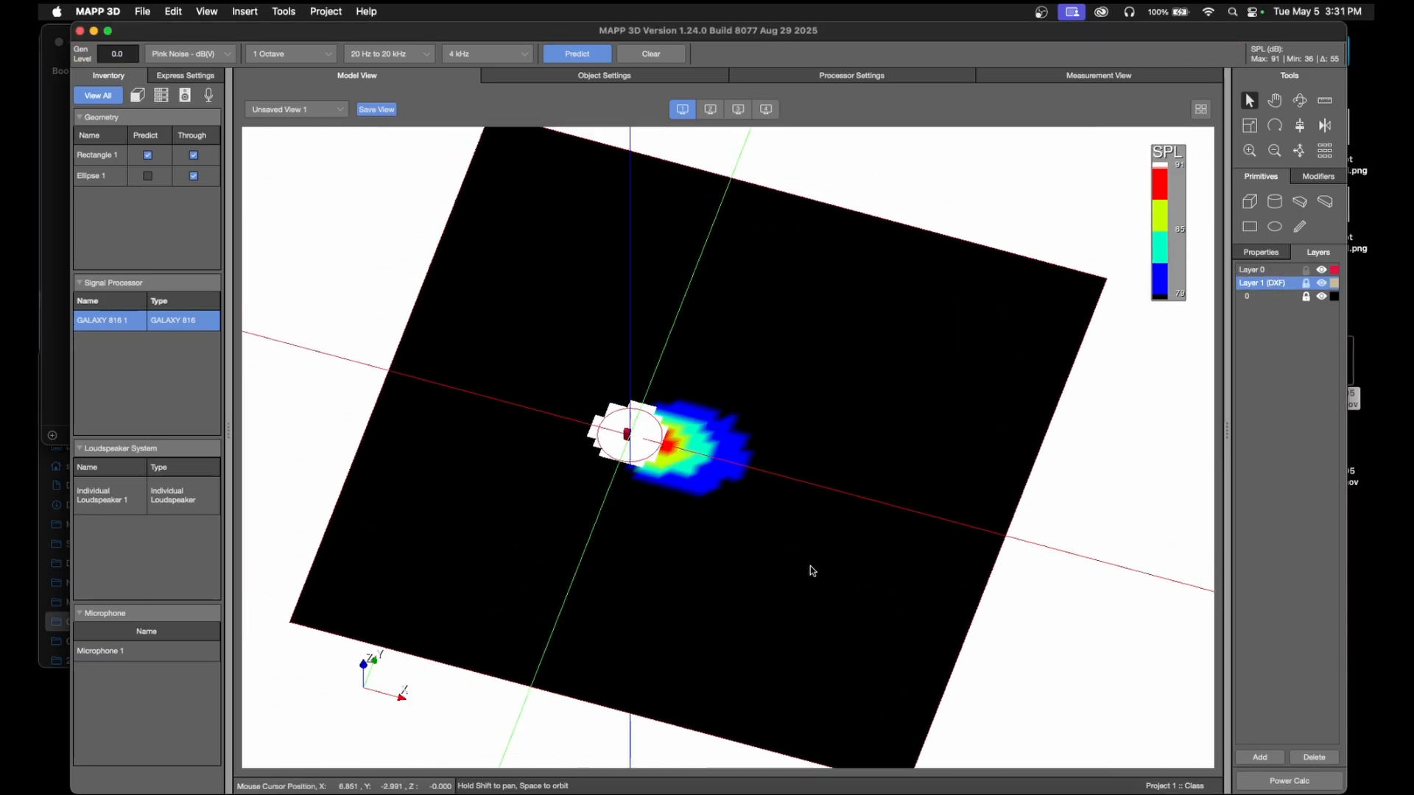
click(1335, 297)
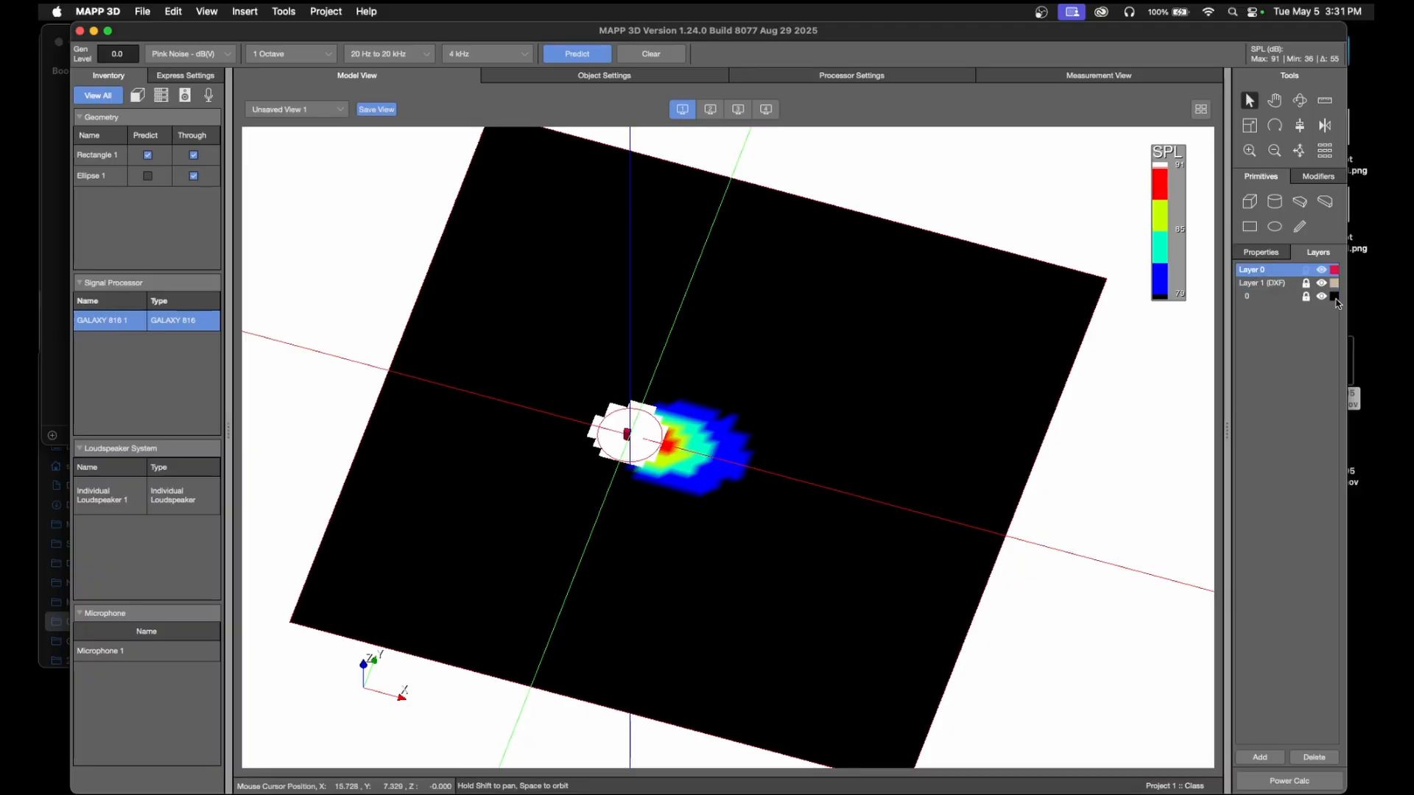
click(559, 147)
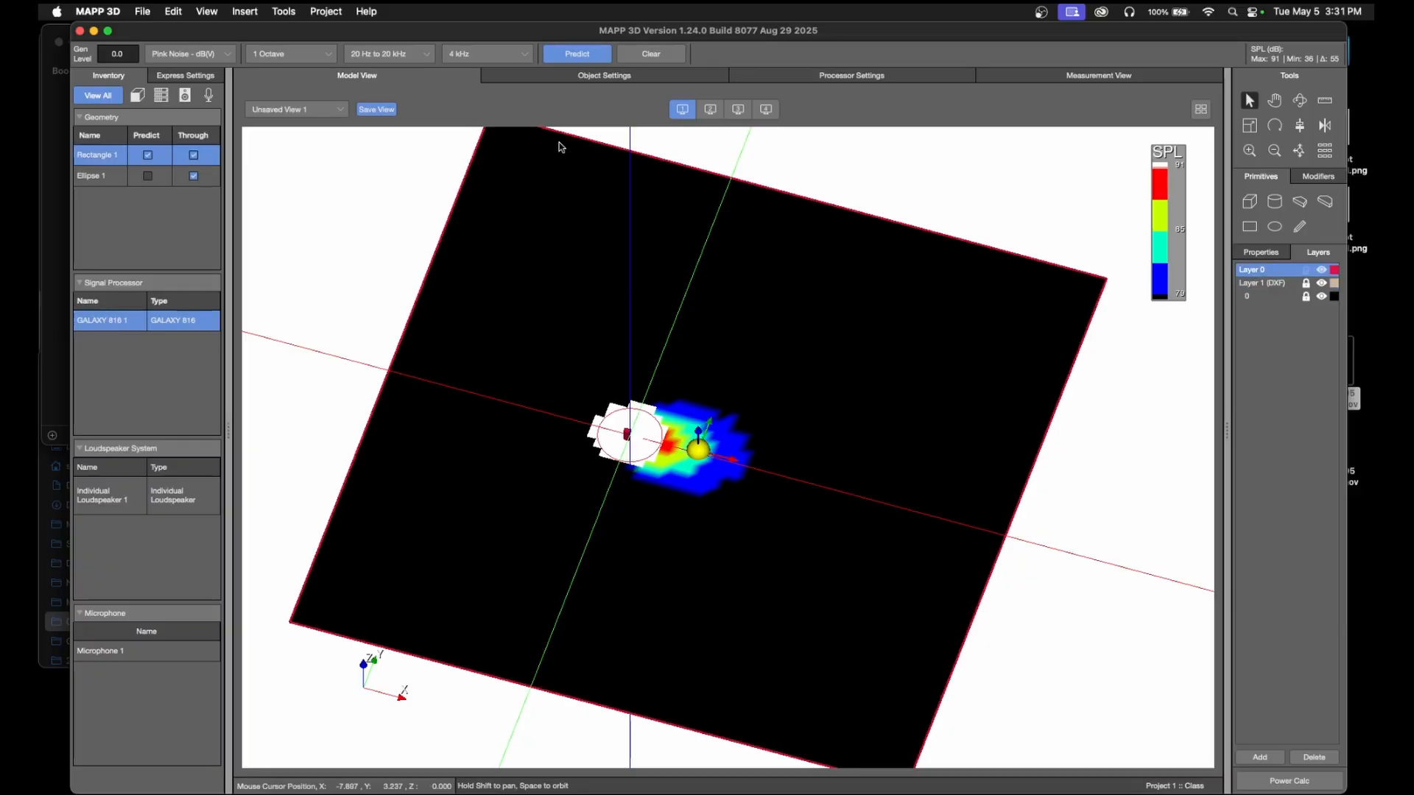
click(148, 156)
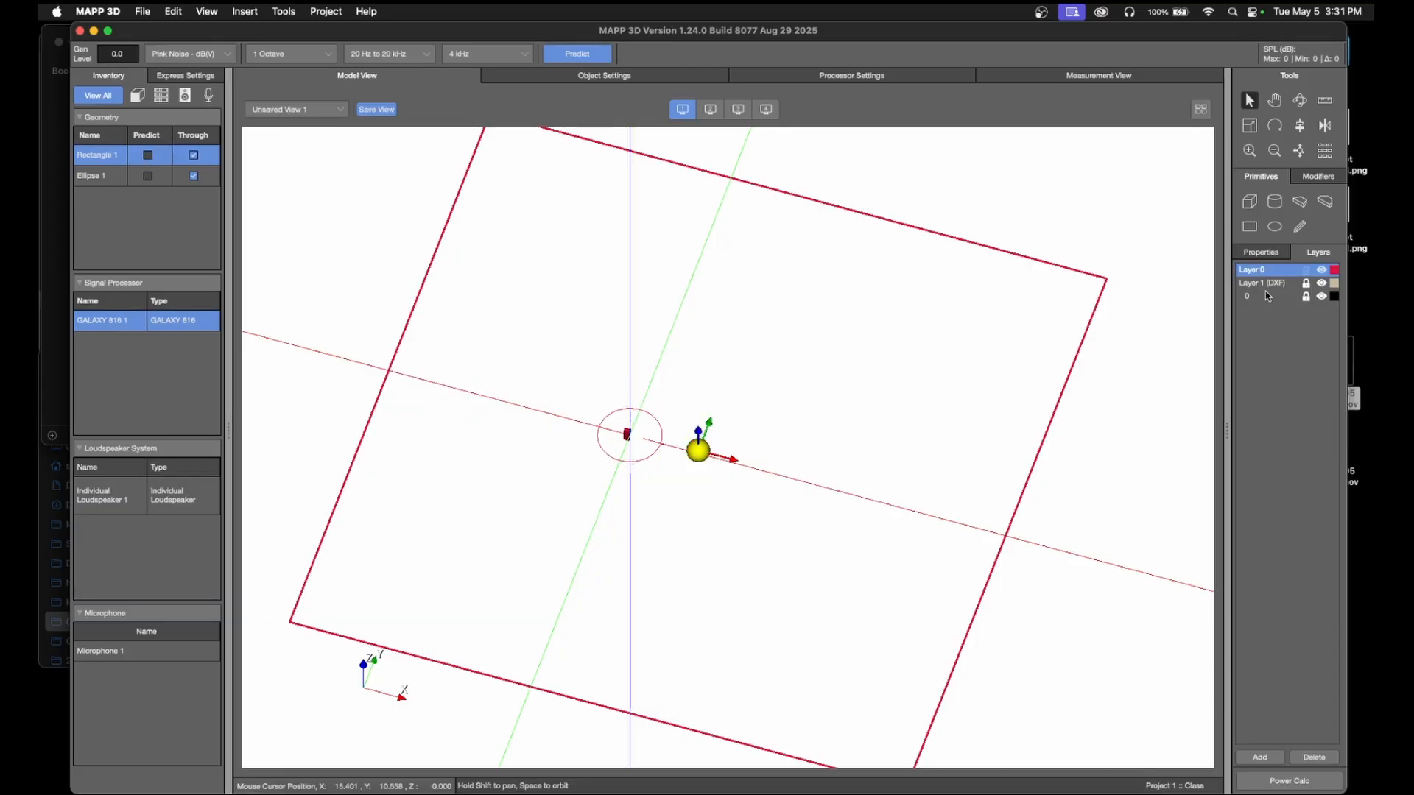
click(1337, 284)
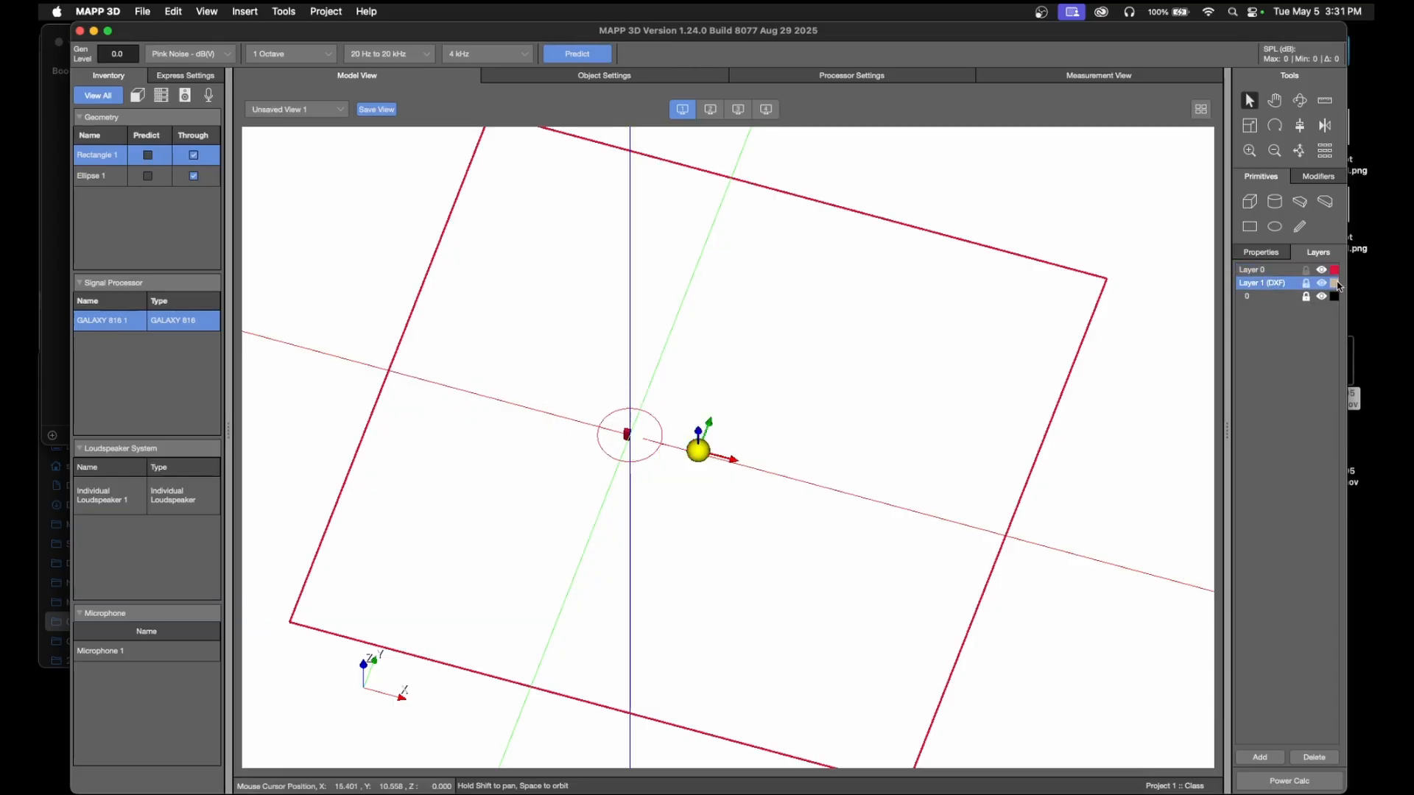
scroll(642, 438, up, 3)
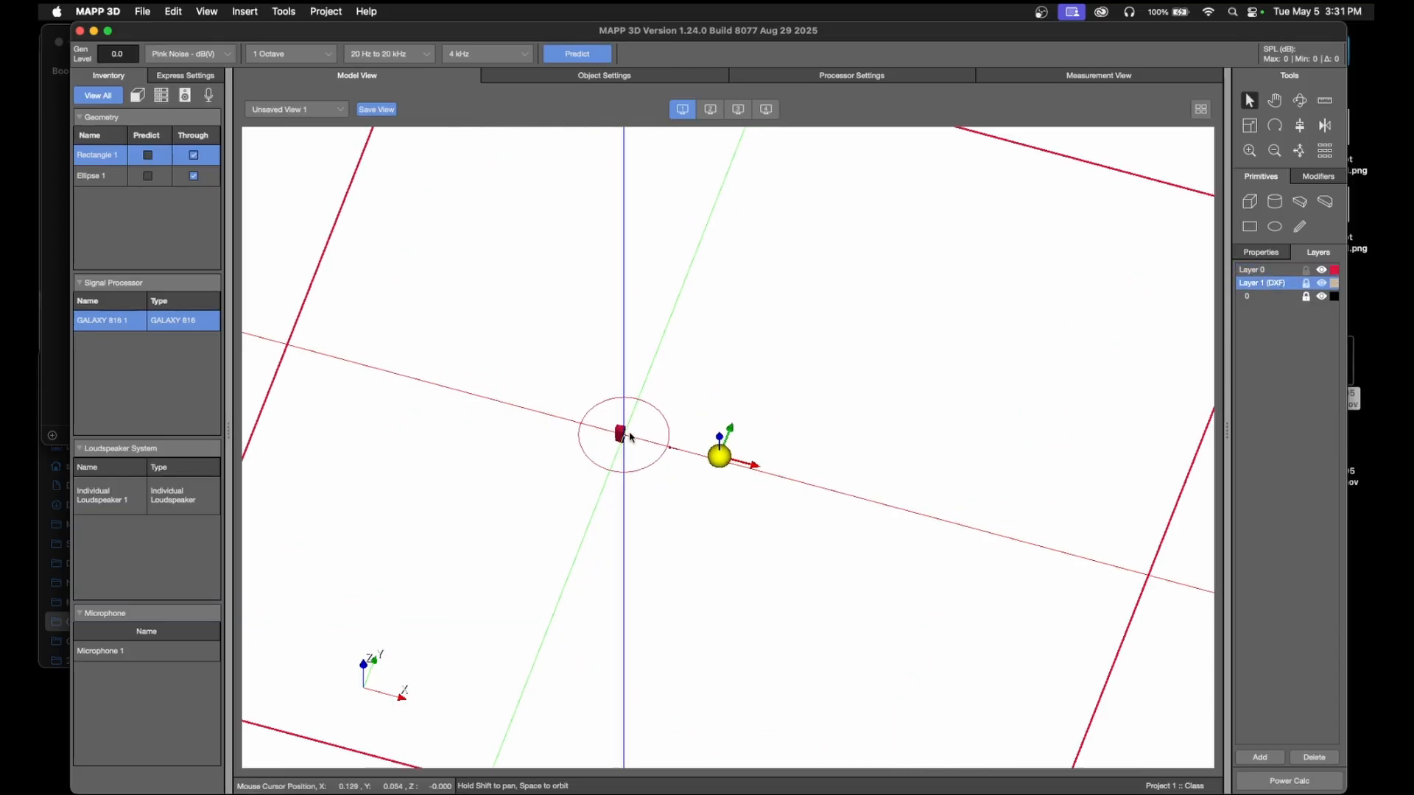
- Set the project's distance unit to Feet in the project settings and apply it
click(143, 11)
click(223, 177)
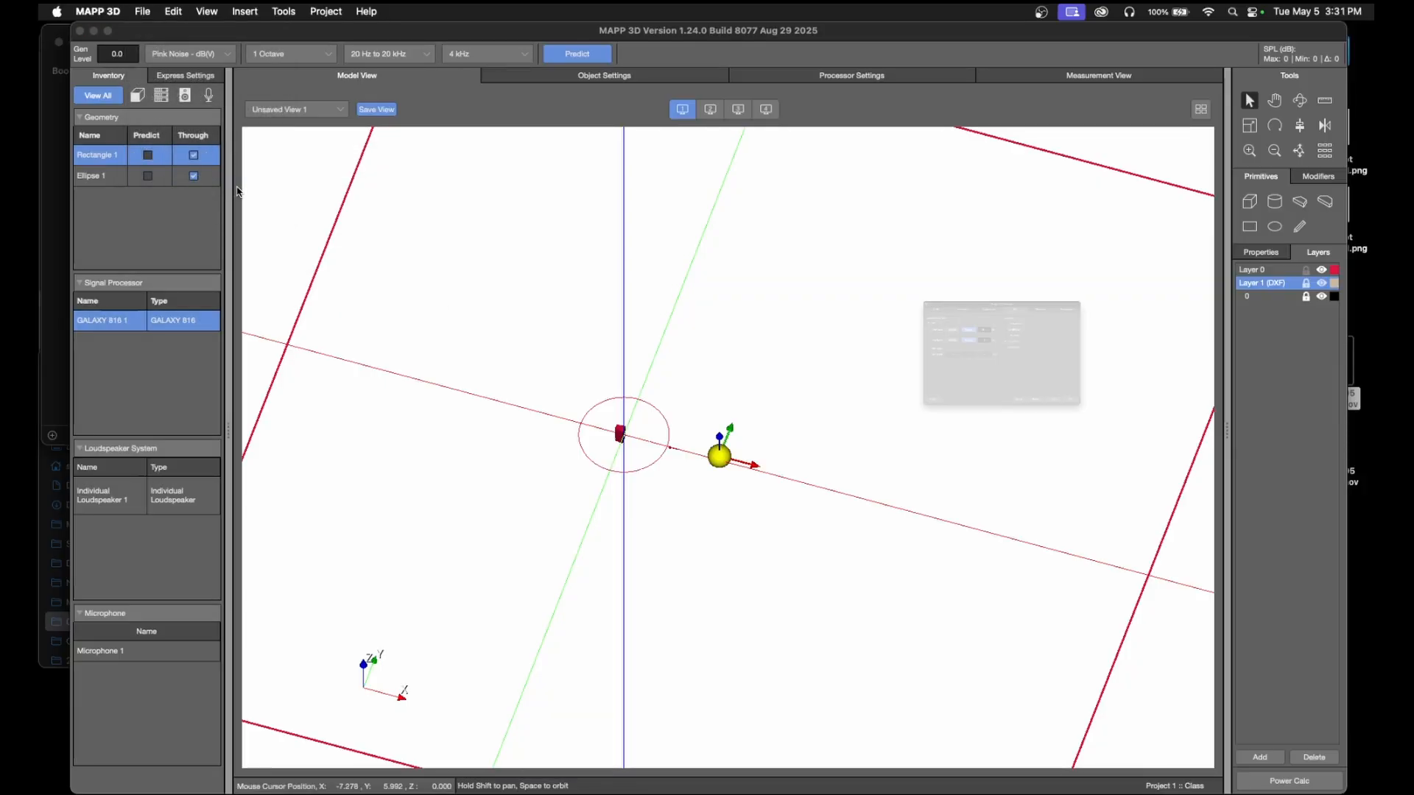
click(920, 243)
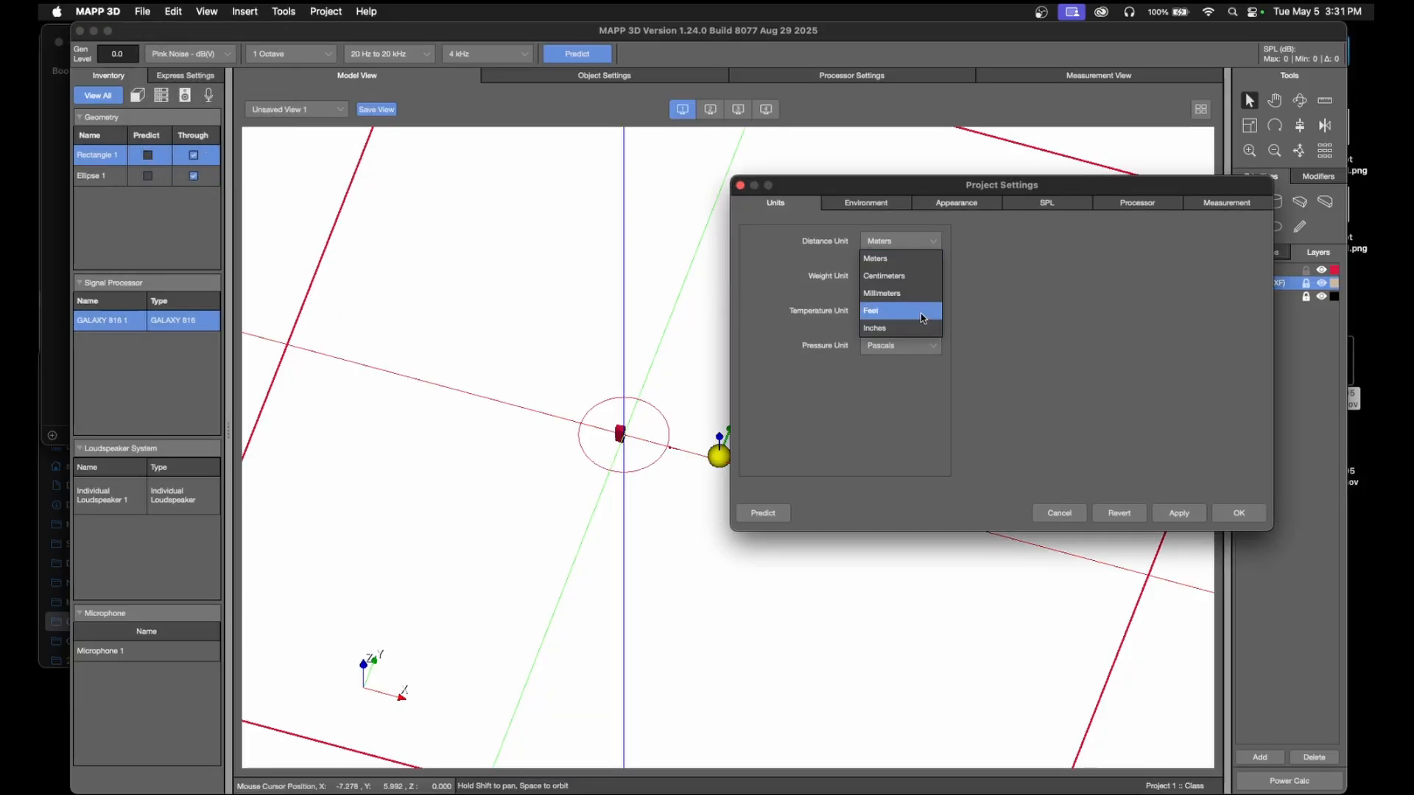
click(925, 310)
click(1179, 513)
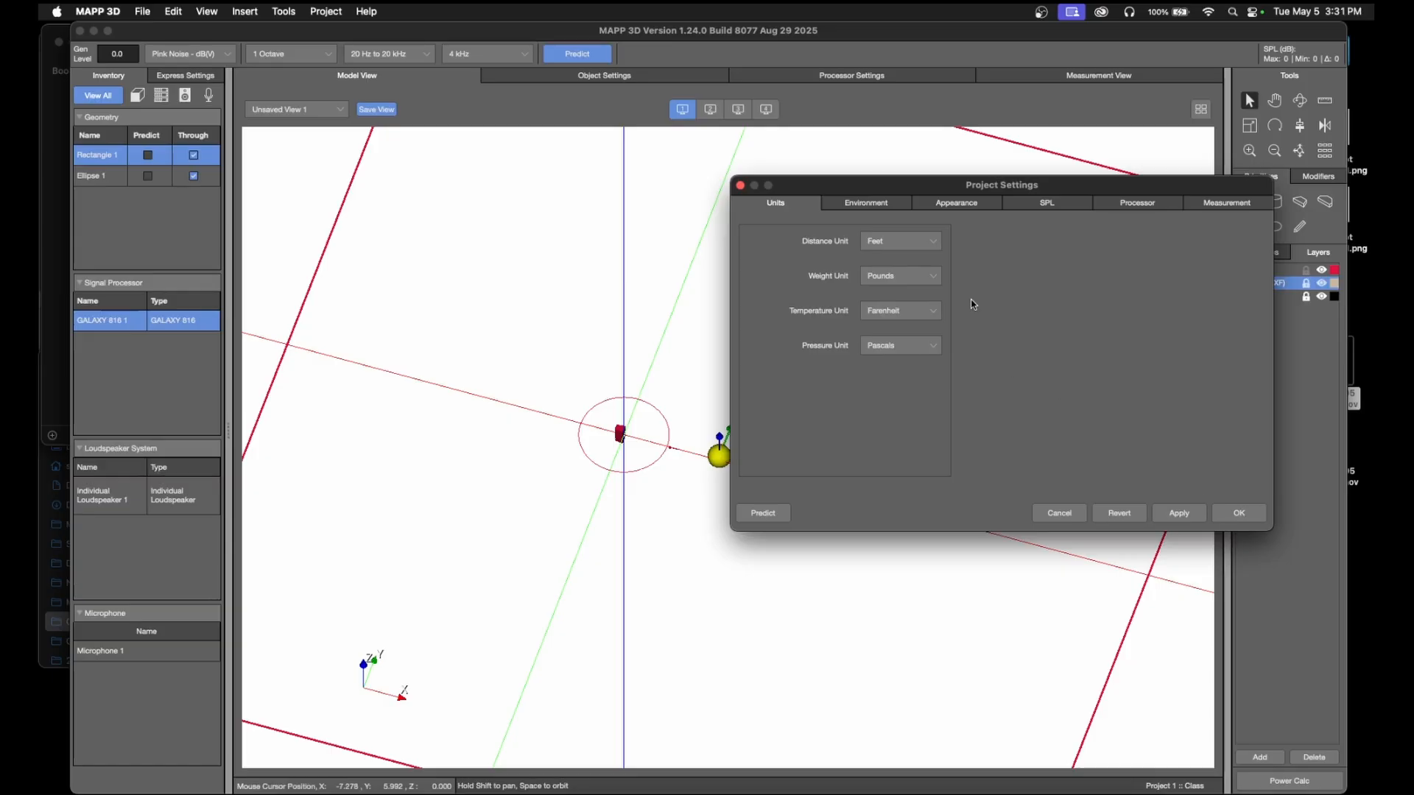
- Set the project's distance unit to Inches in the project settings and apply it
click(917, 242)
click(926, 307)
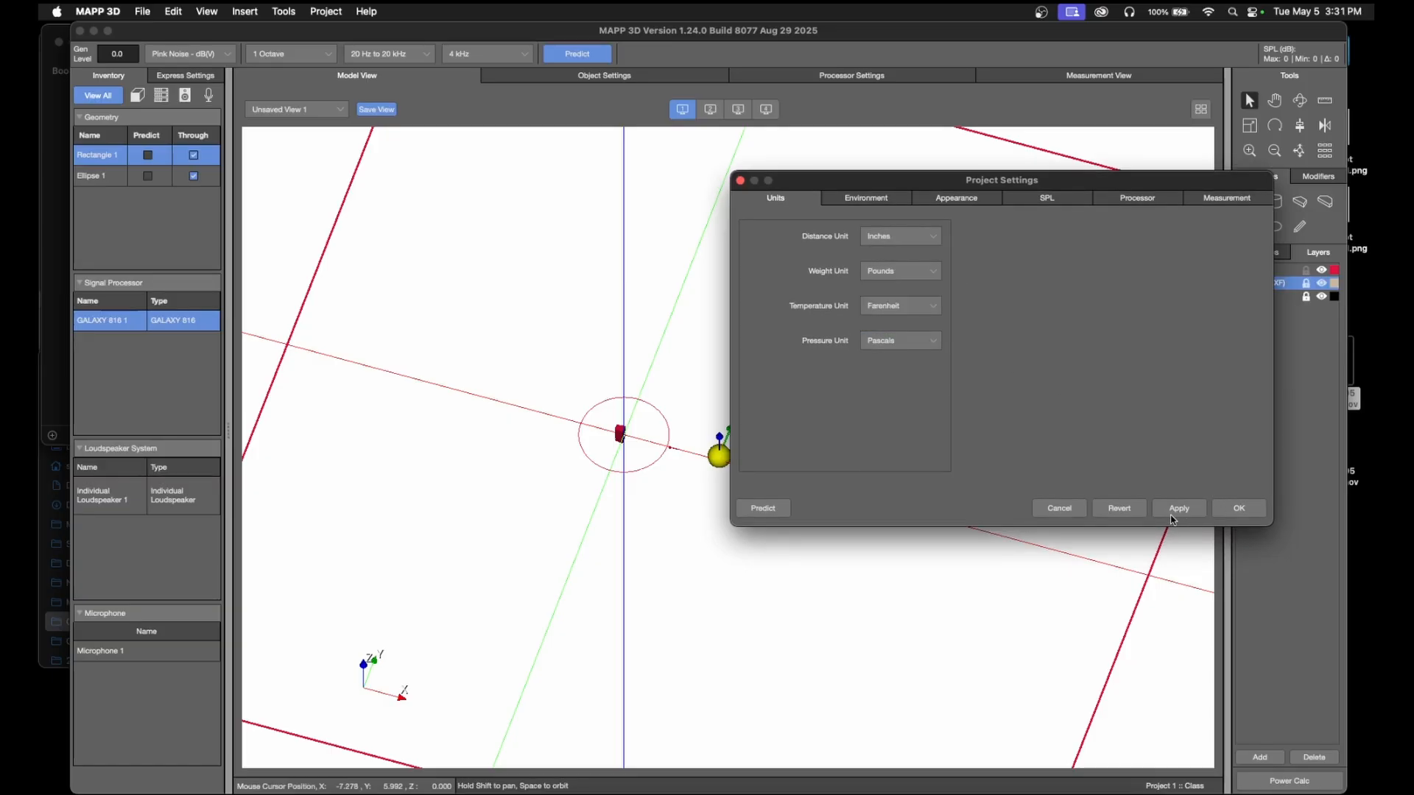
click(1237, 508)
click(173, 11)
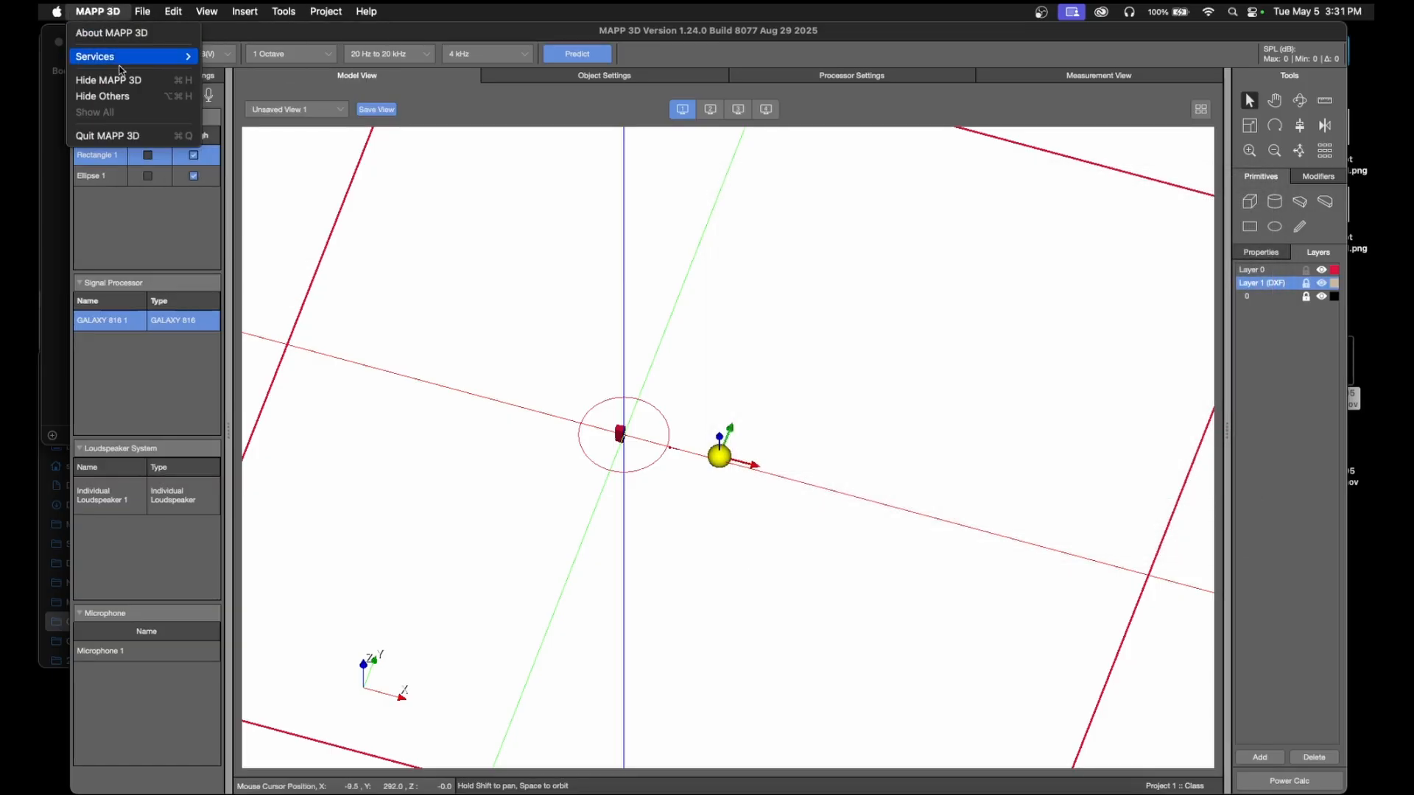
click(137, 18)
scroll(625, 474, up, 8)
scroll(637, 392, up, 5)
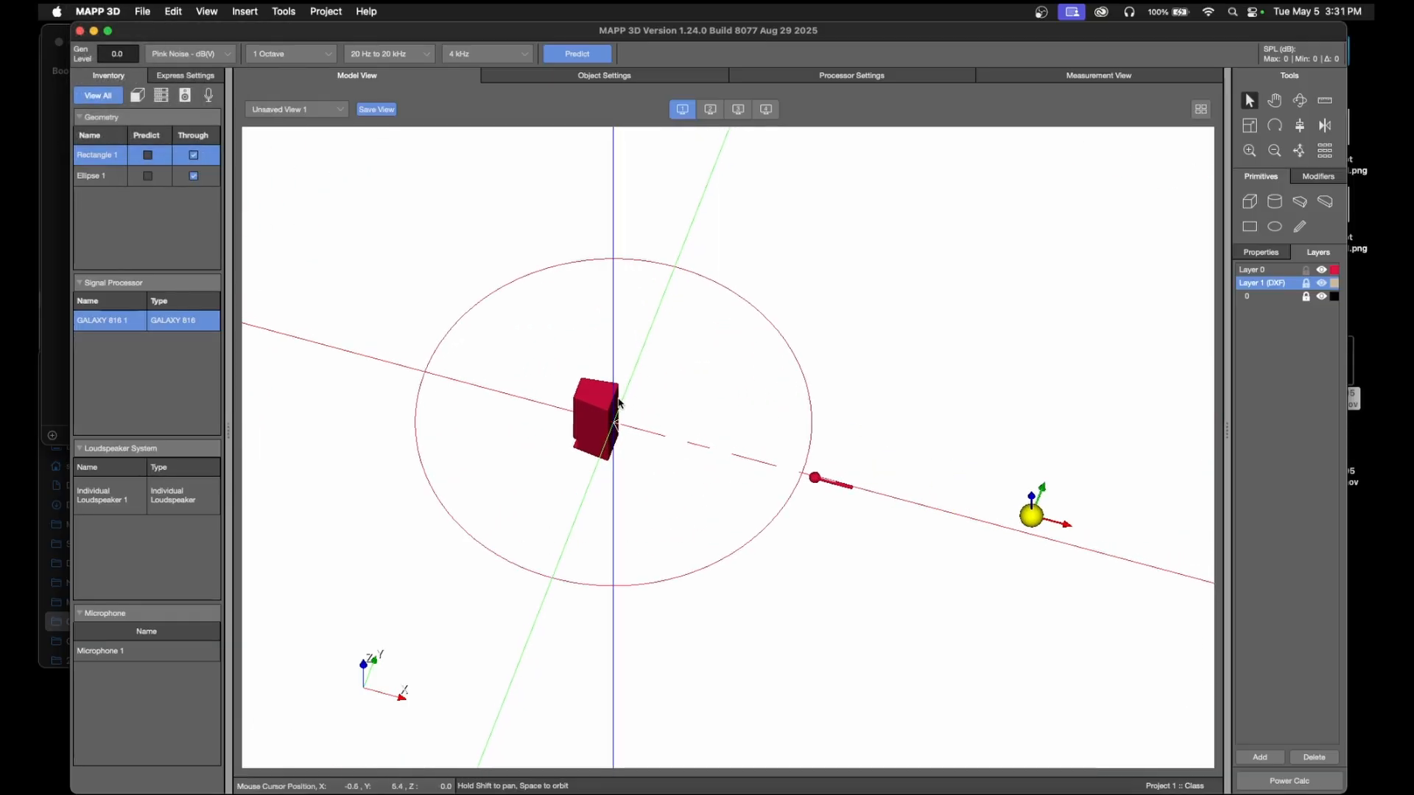
- Import 100deg.dxf as a replacement for the current DXF, with Inches as the distance unit and 10 x 10 grid resolution
click(206, 11)
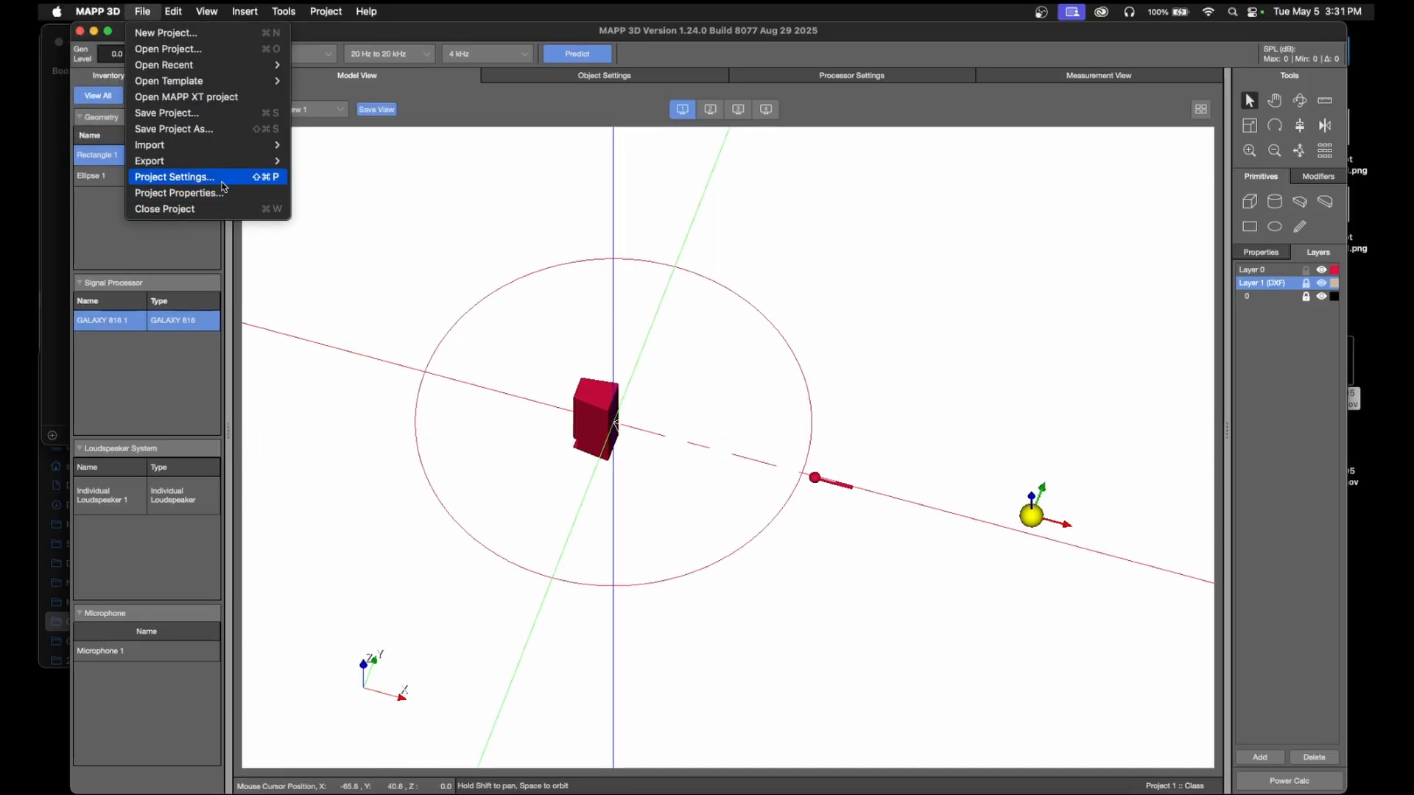
mouse_move(230, 163)
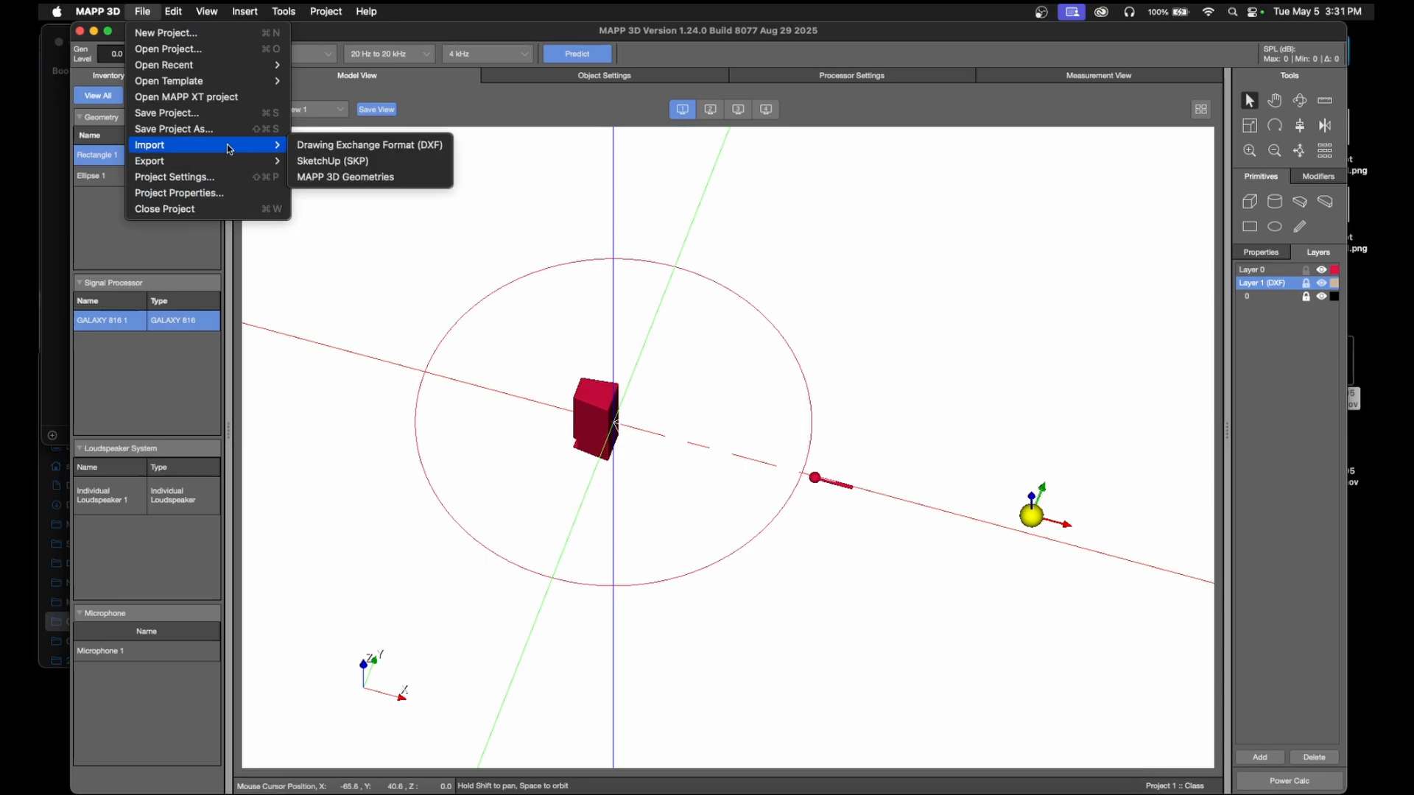
click(368, 145)
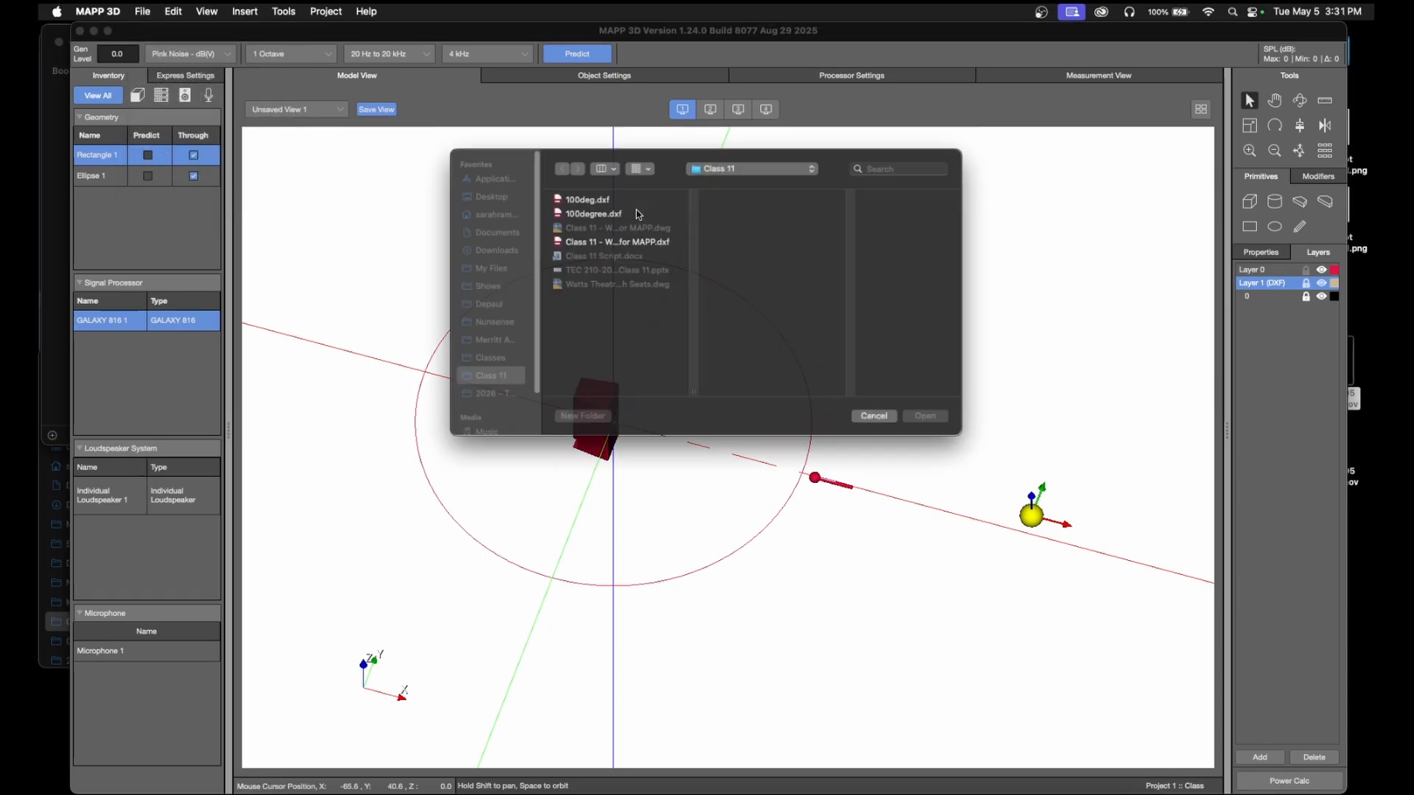
click(585, 192)
click(943, 429)
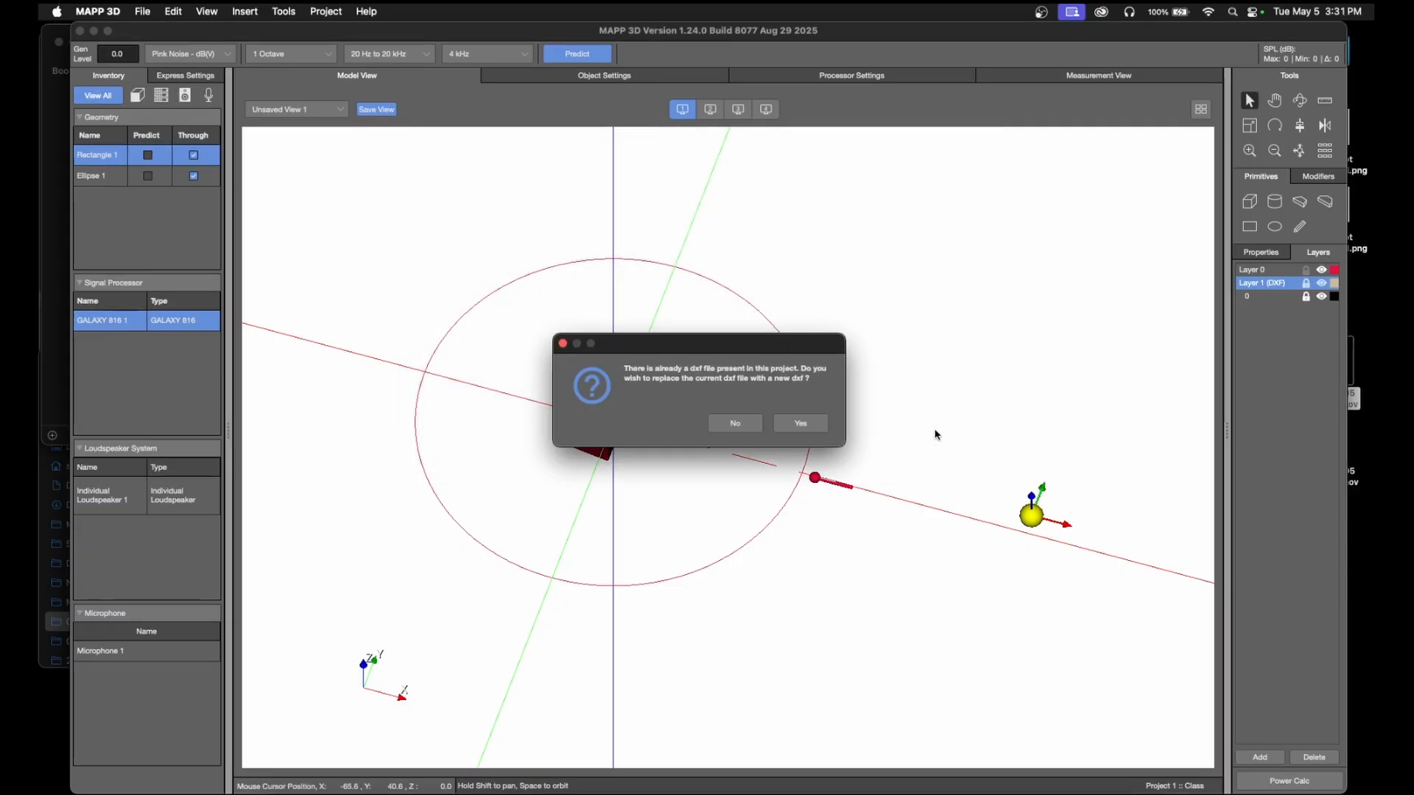
click(811, 430)
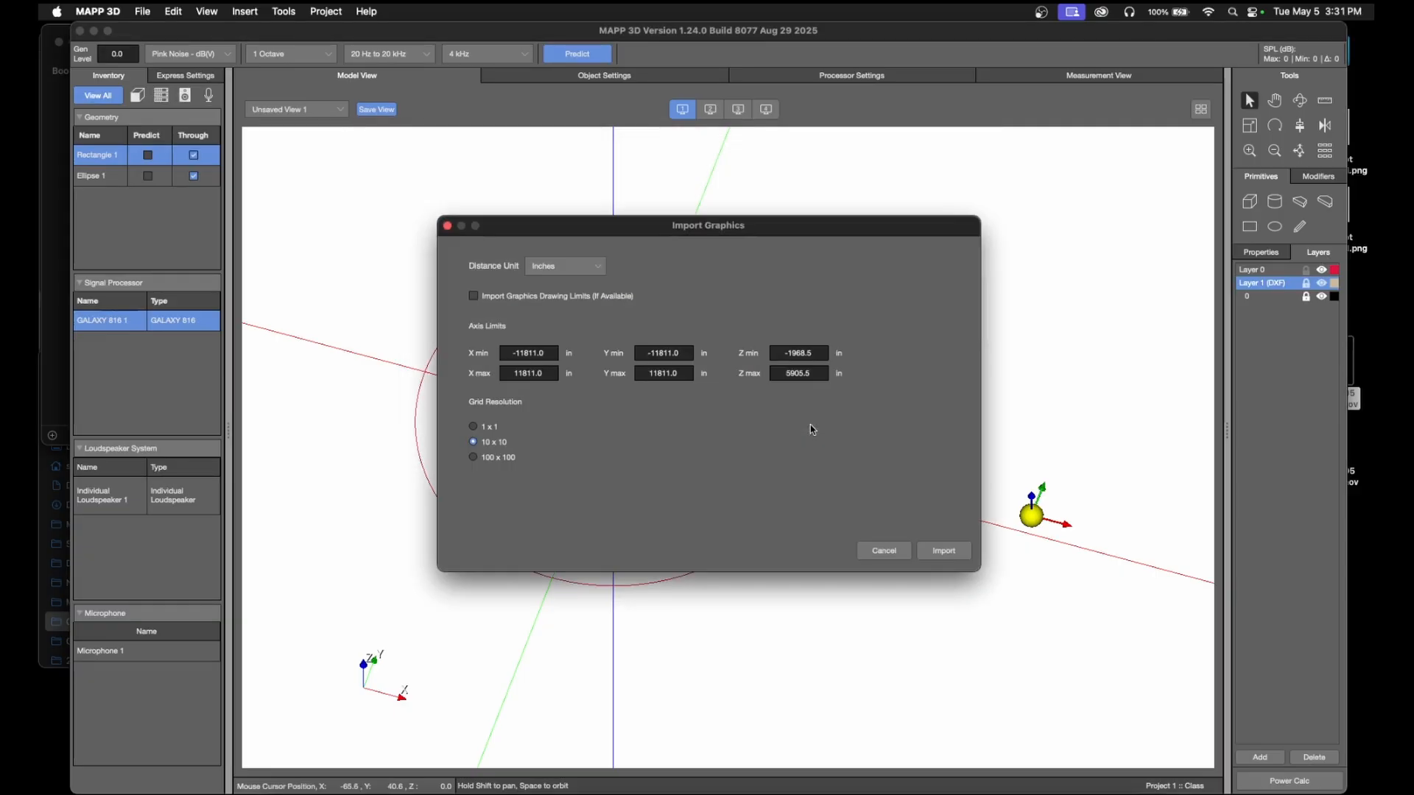
click(945, 554)
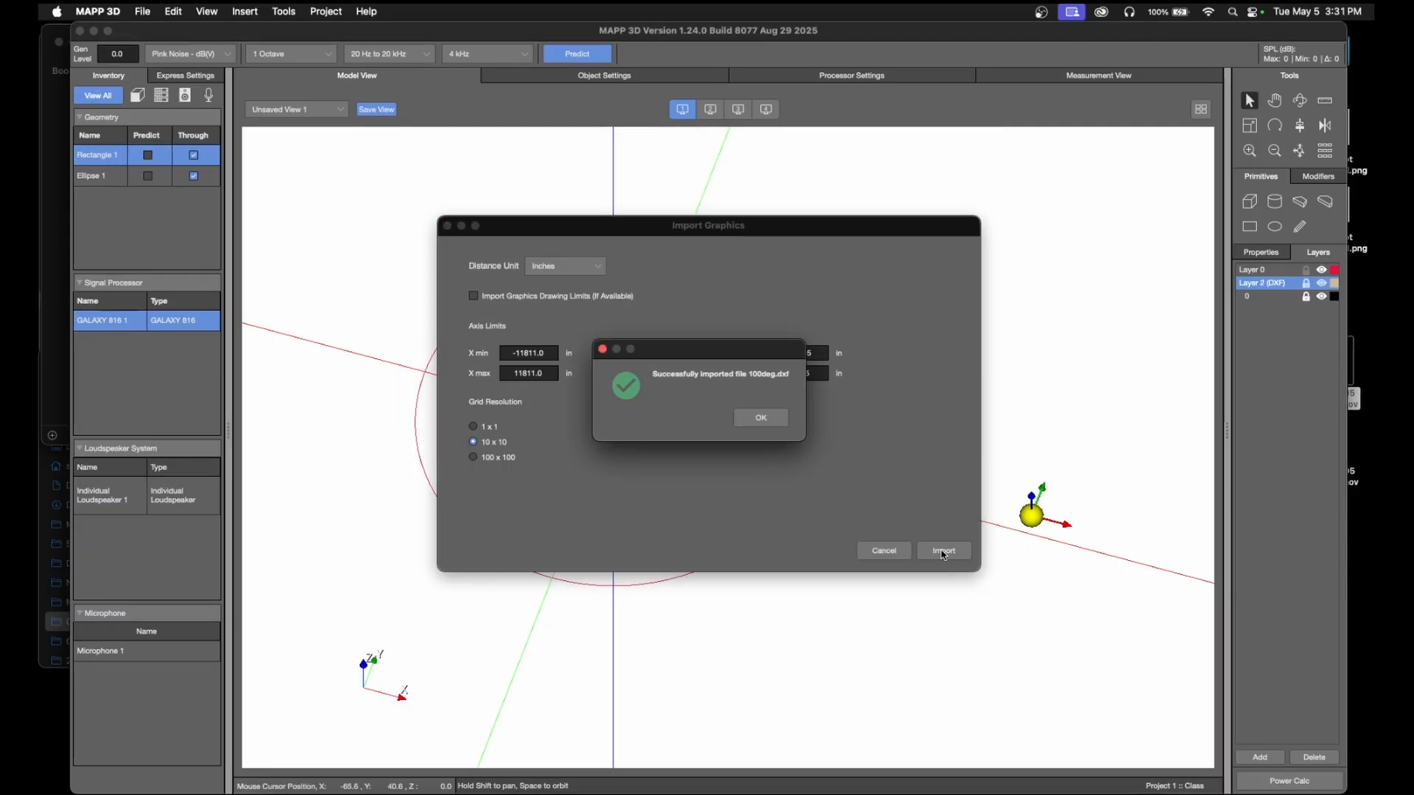
click(753, 419)
- Change the model view's color scheme to Black in the project's appearance settings
scroll(773, 497, down, 10)
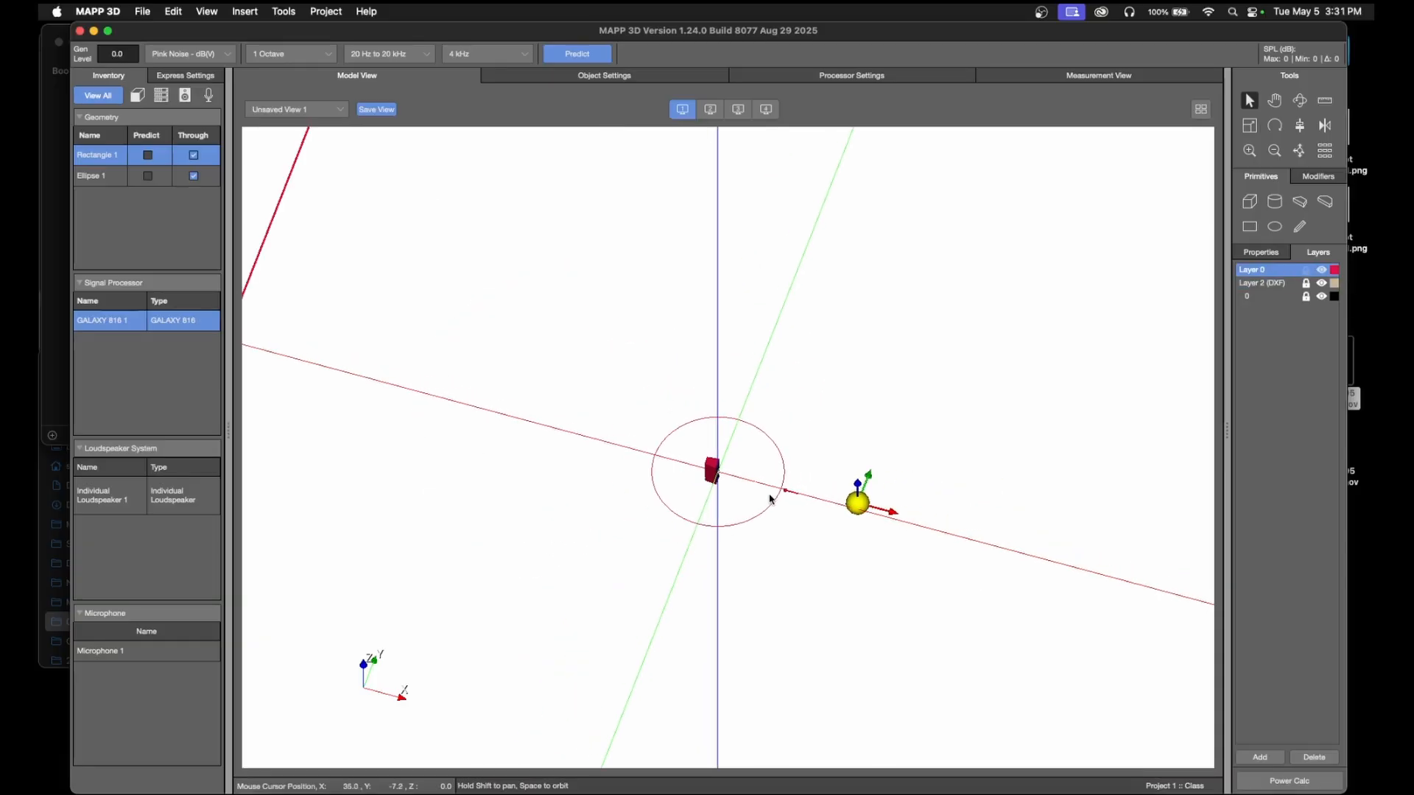
scroll(768, 495, down, 8)
click(912, 610)
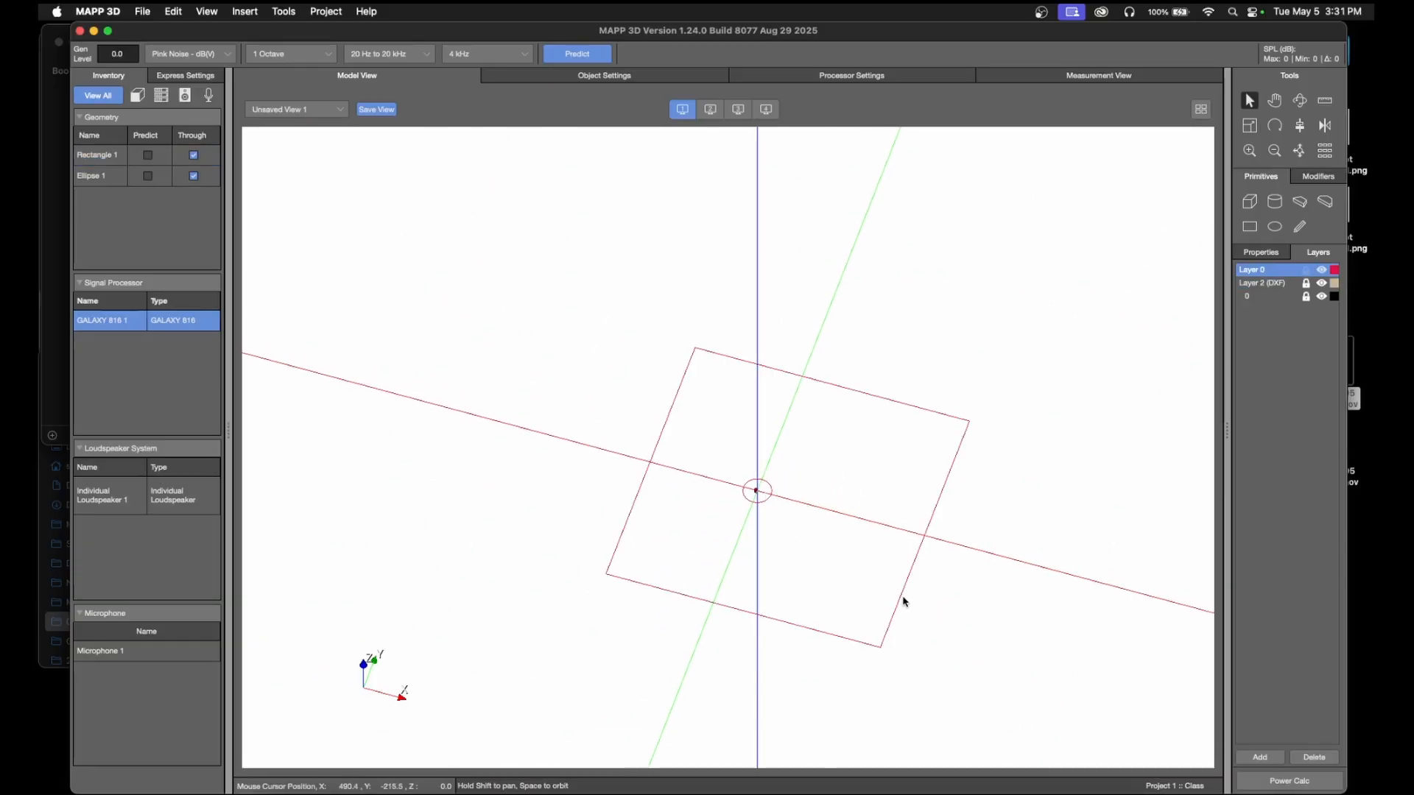
click(900, 597)
click(97, 11)
mouse_move(142, 11)
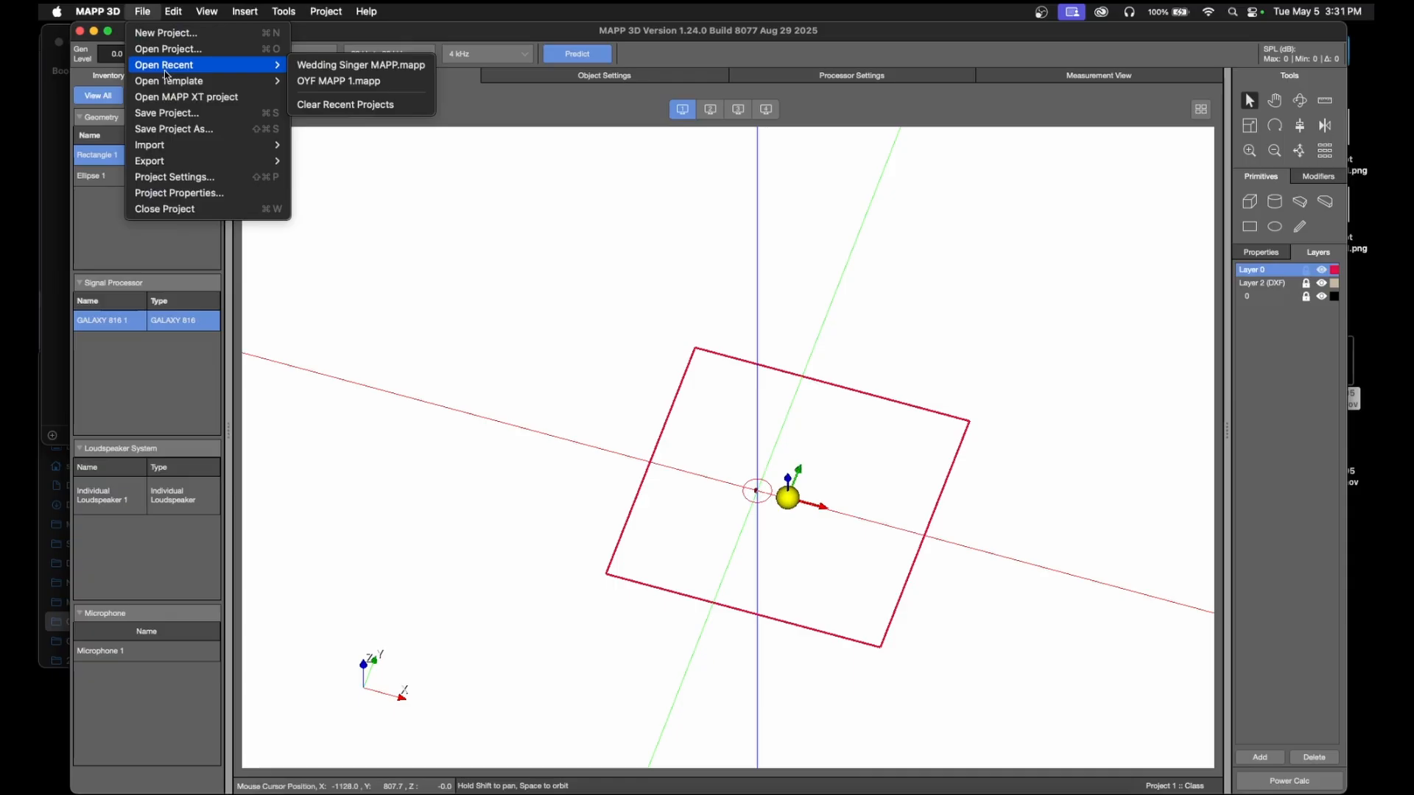
click(221, 179)
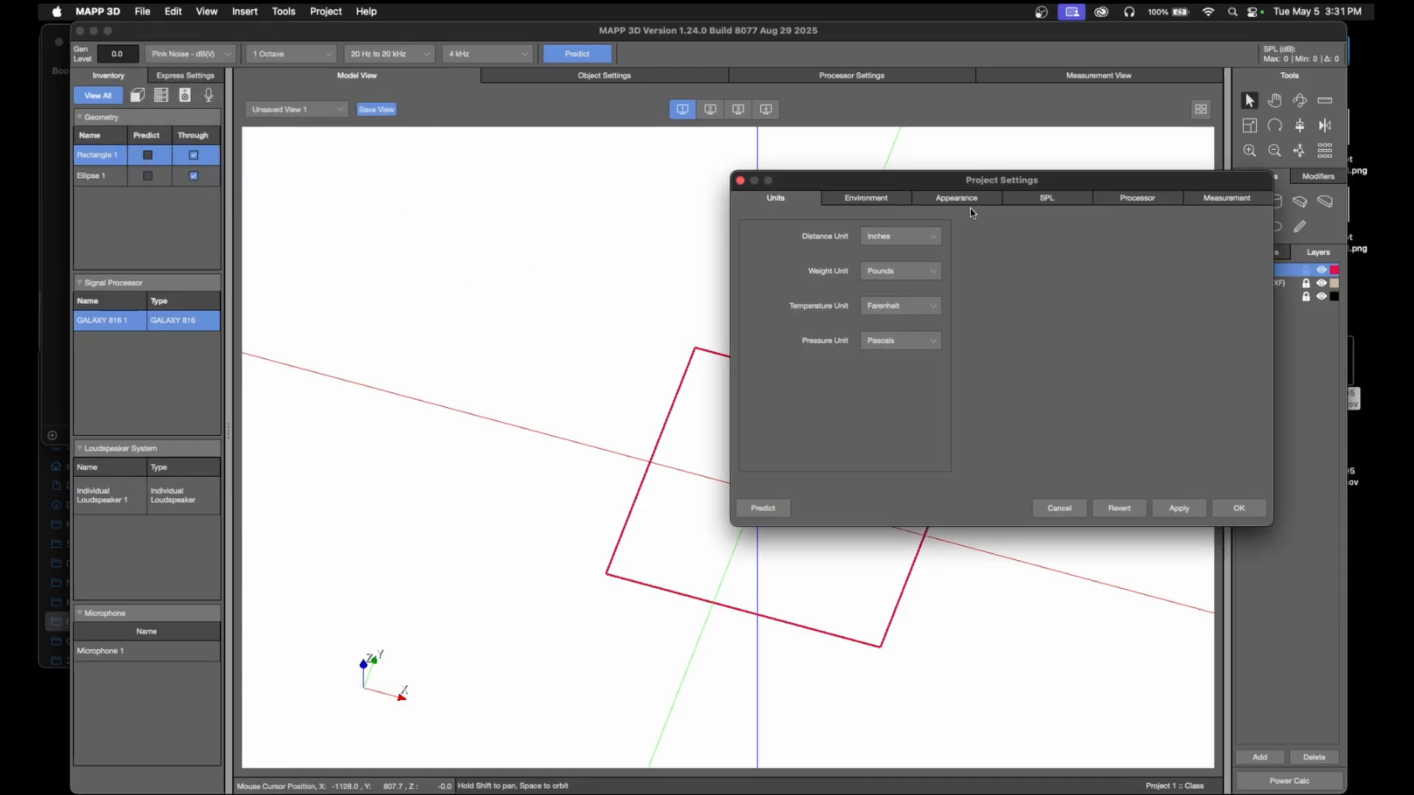
click(992, 203)
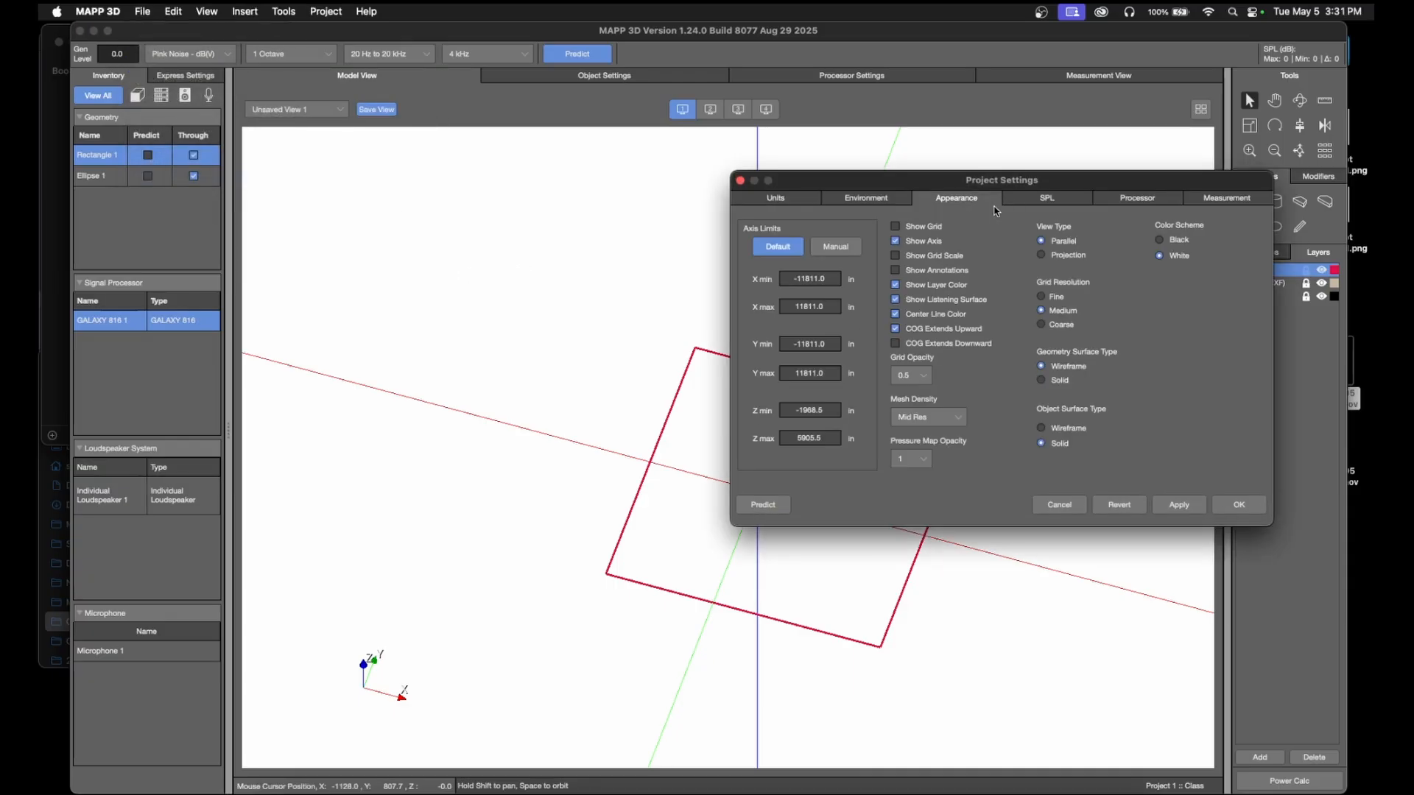
click(1199, 505)
drag(1038, 177, 410, 161)
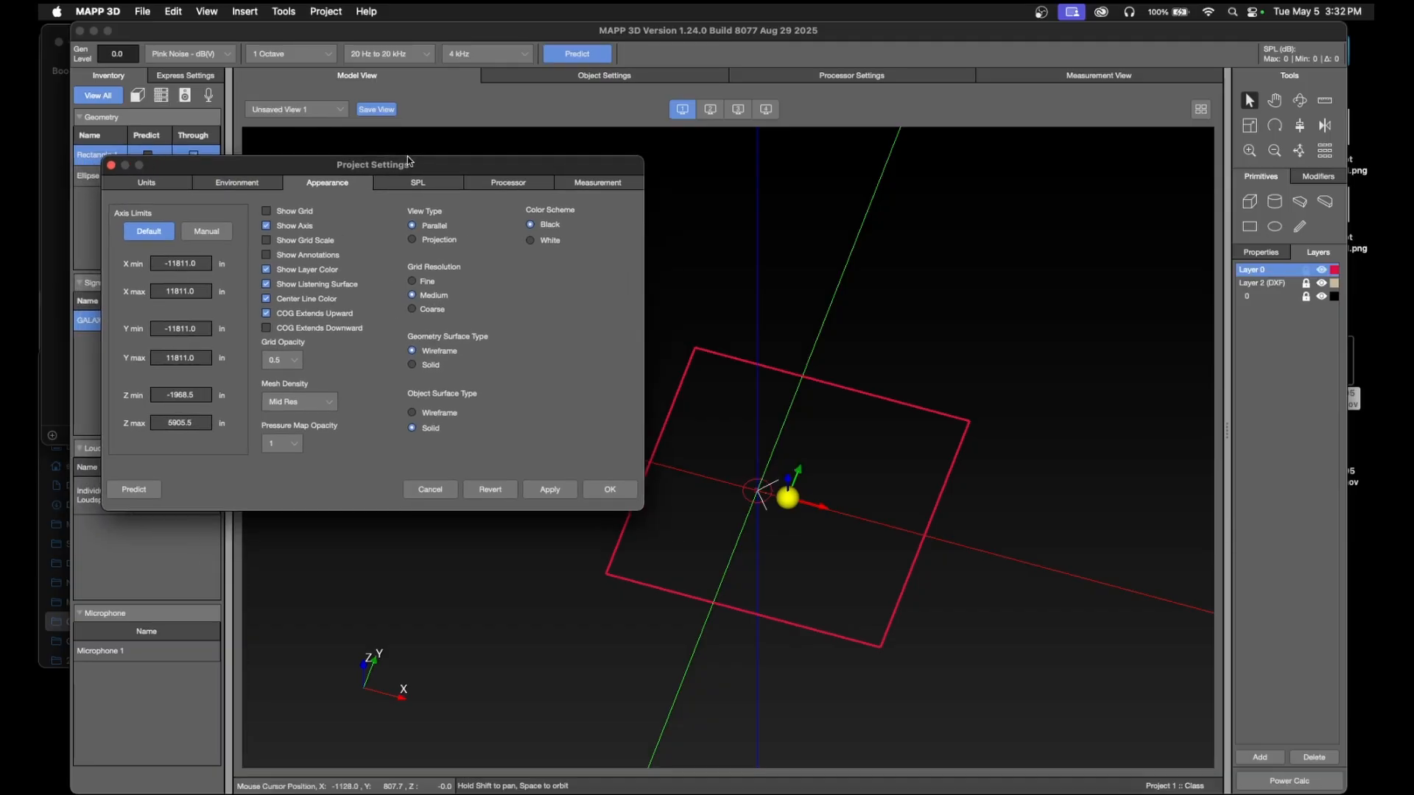
click(609, 489)
- Turn on prediction for Rectangle 1 and run the SPL prediction at 4 kHz
scroll(766, 493, up, 10)
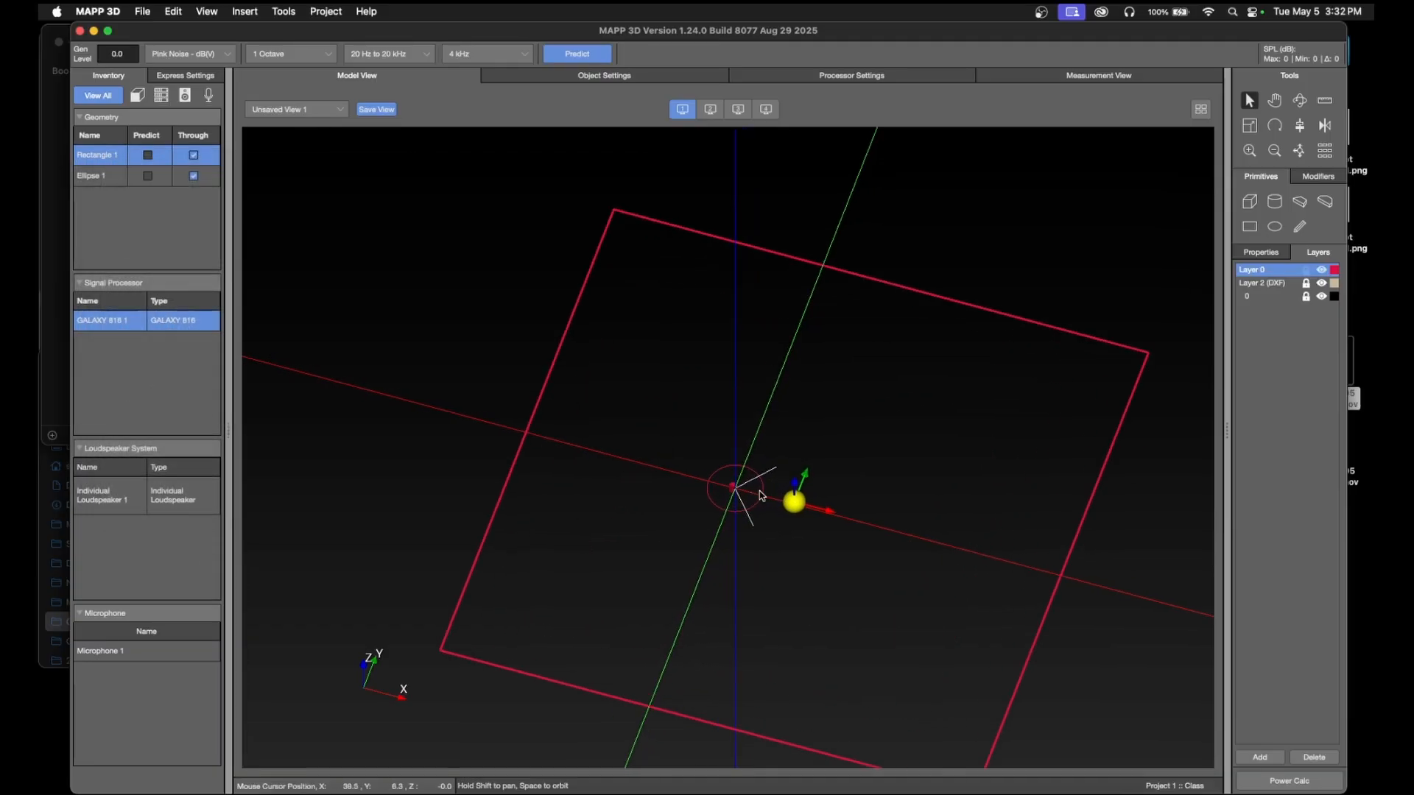
scroll(763, 494, up, 8)
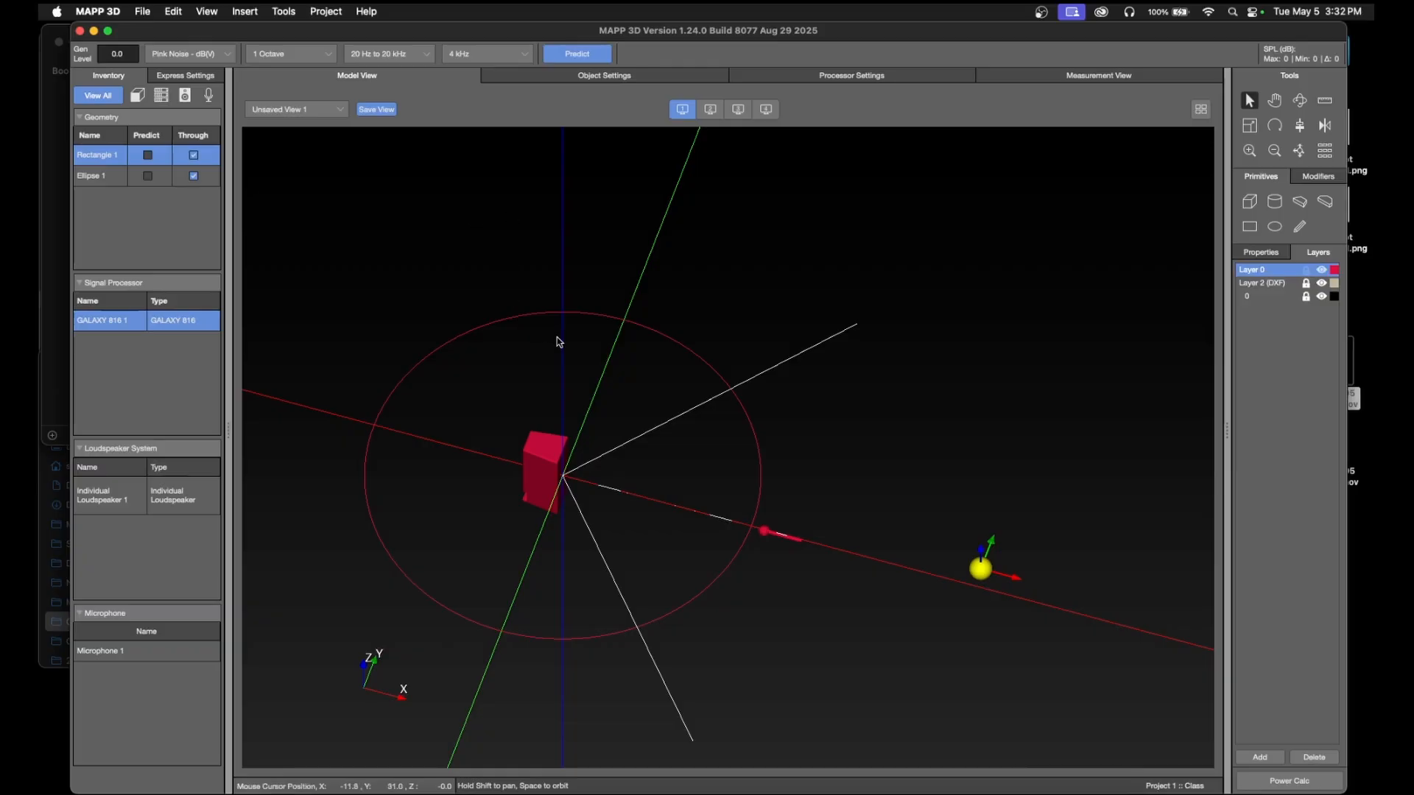
click(577, 54)
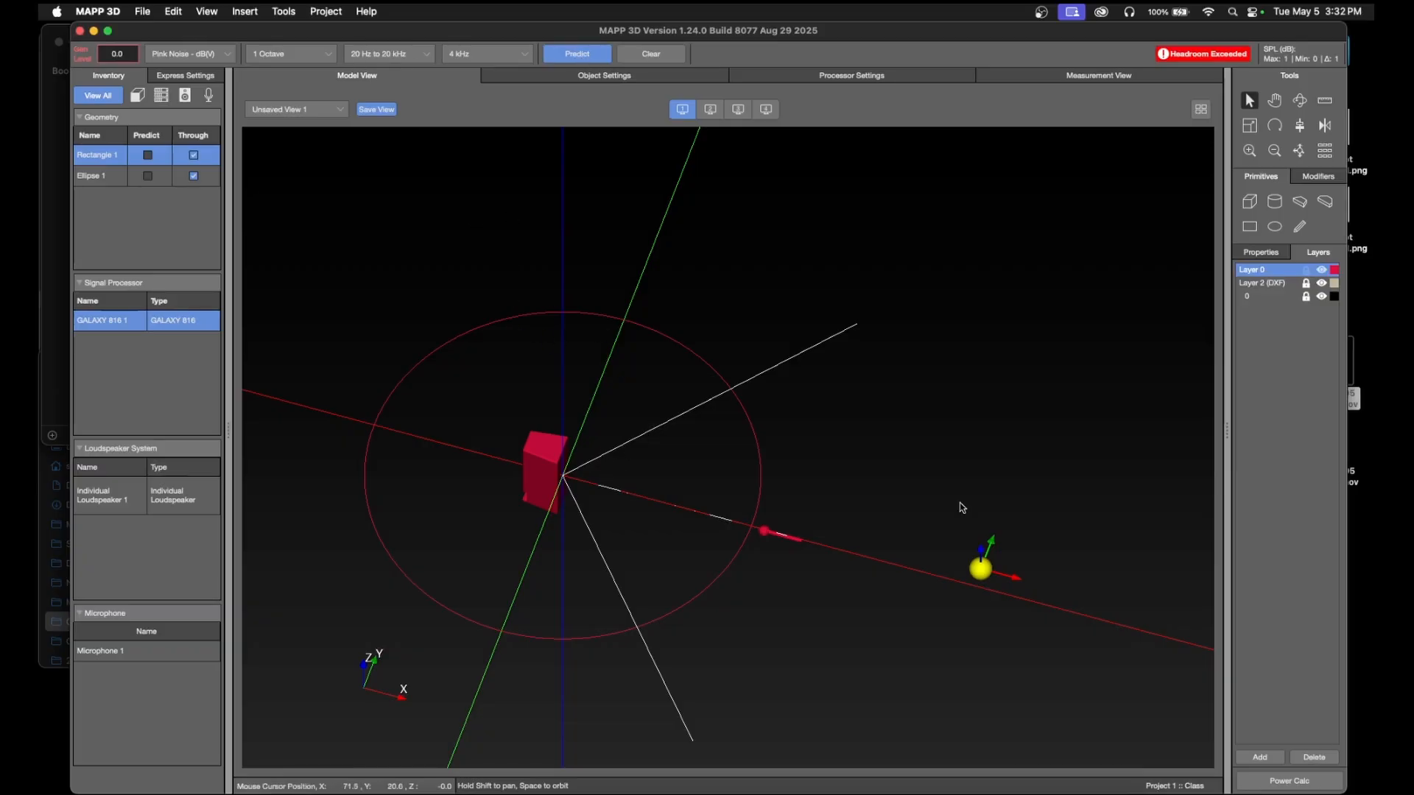
click(148, 156)
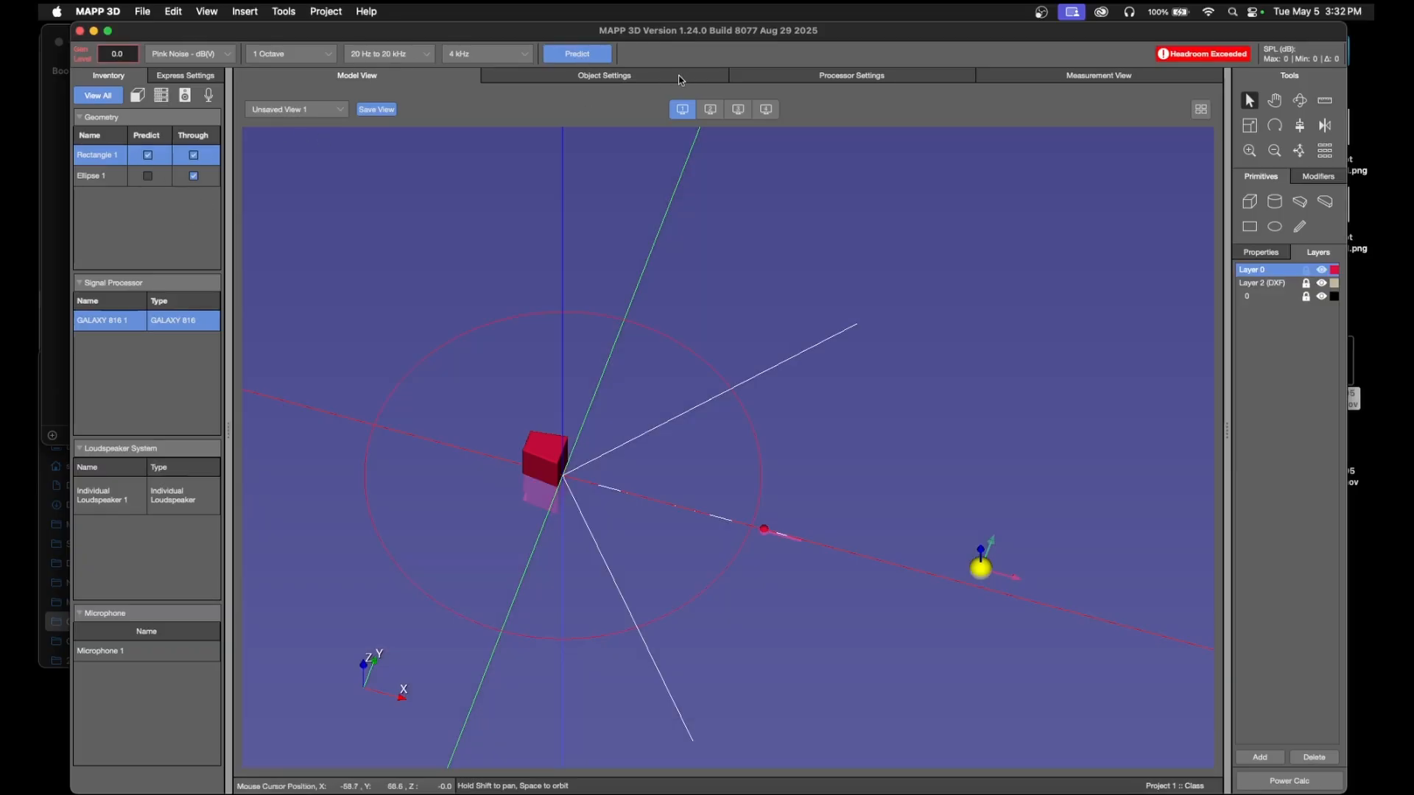
click(559, 55)
scroll(893, 582, down, 5)
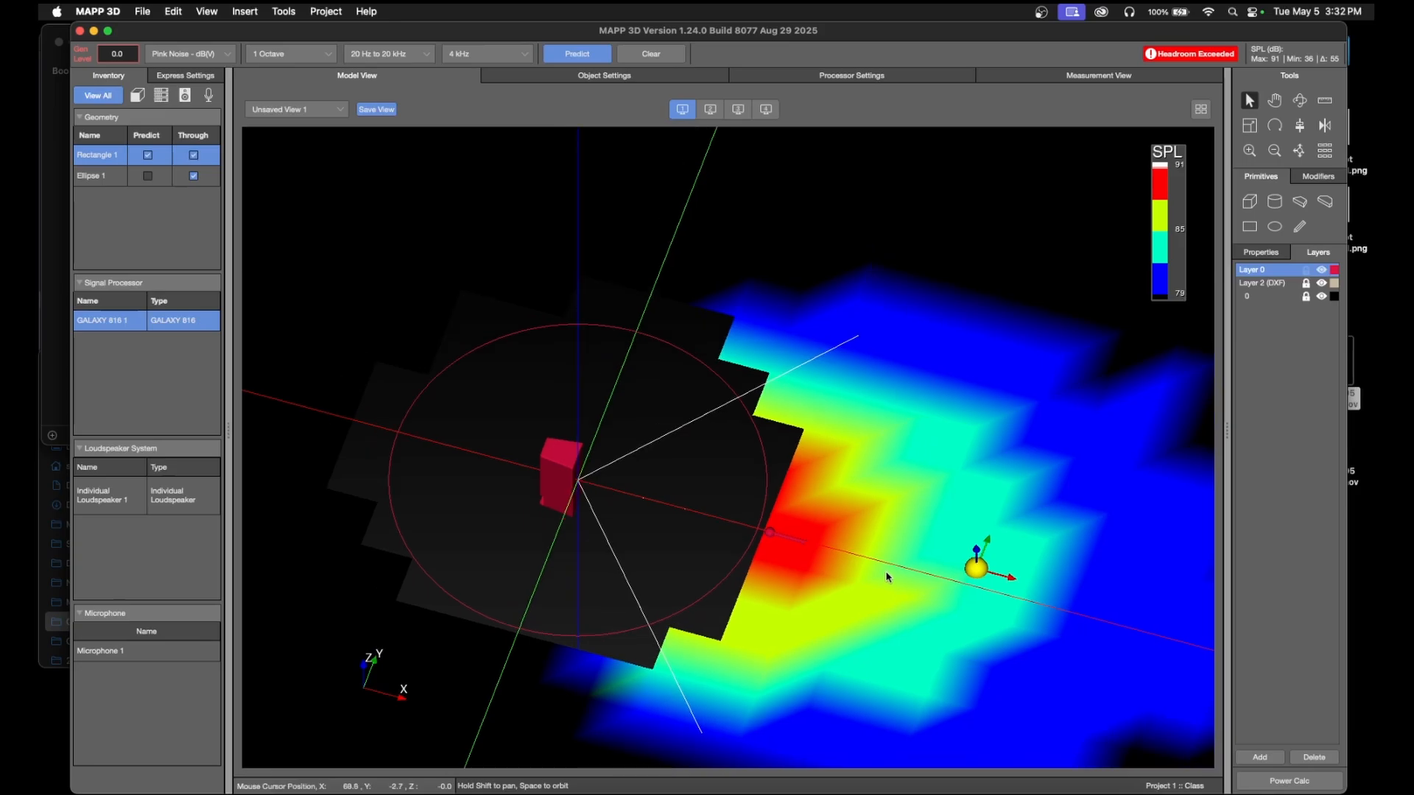
scroll(861, 587, up, 2)
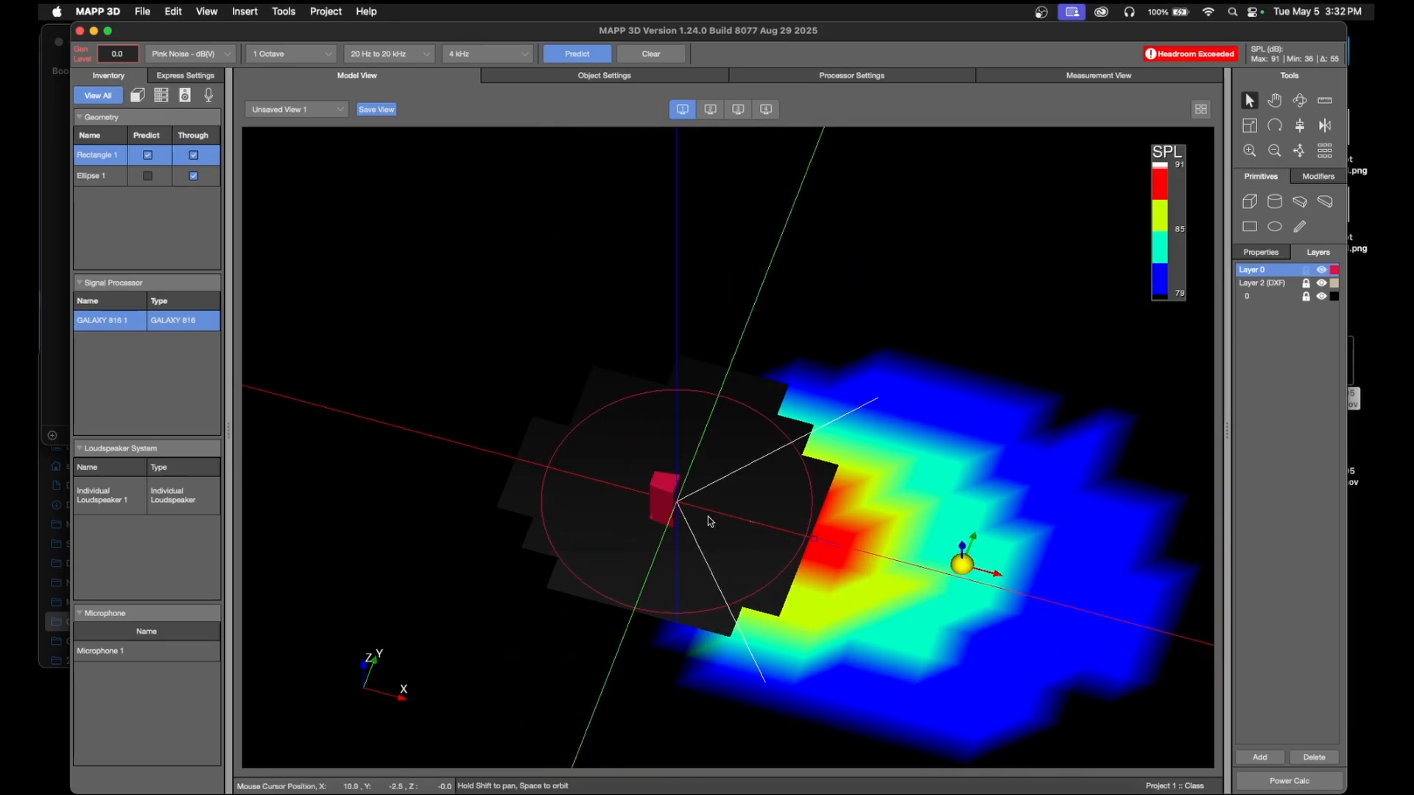
- Insert a second microphone and place it near the point where the circle meets the coverage angle's upper line
click(1299, 100)
drag(959, 485, 998, 567)
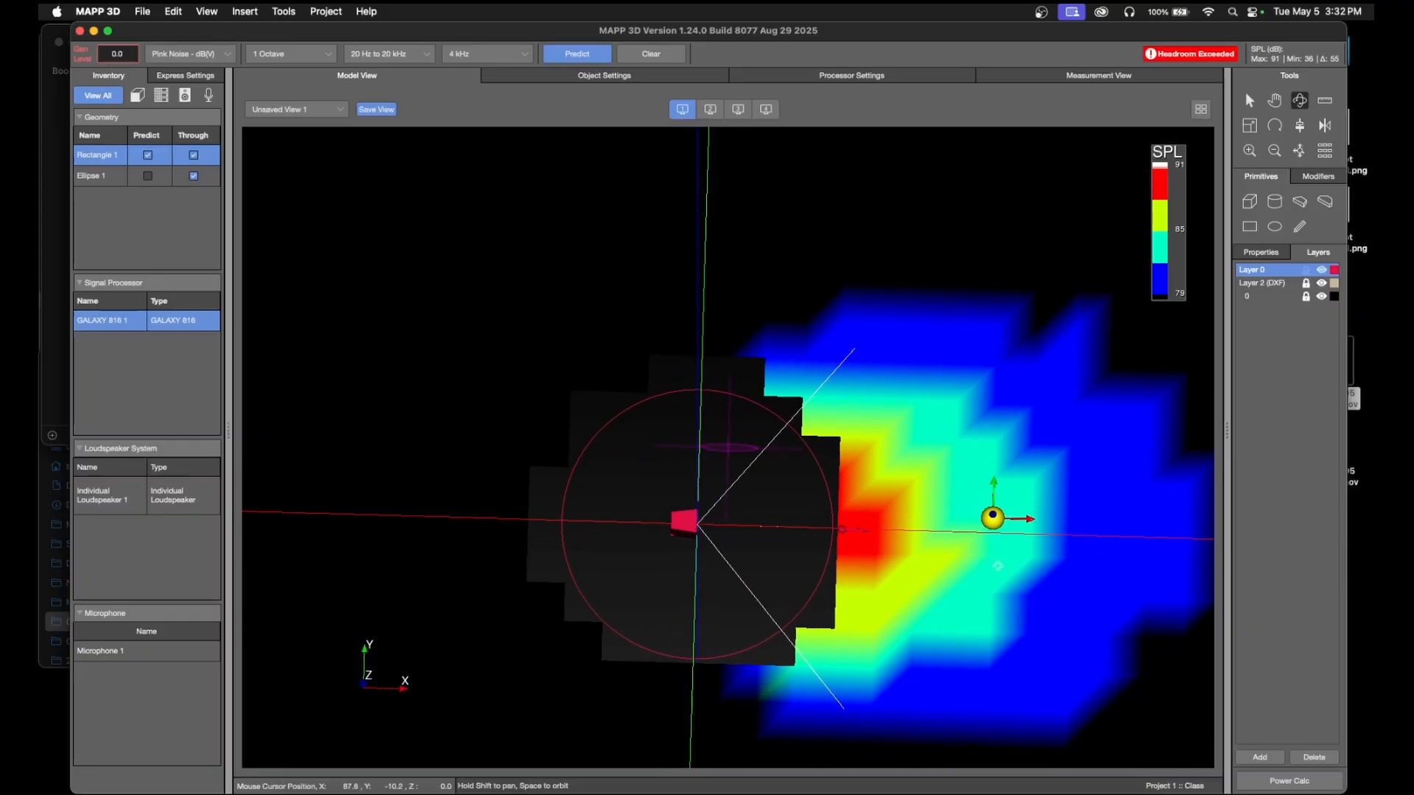
click(282, 11)
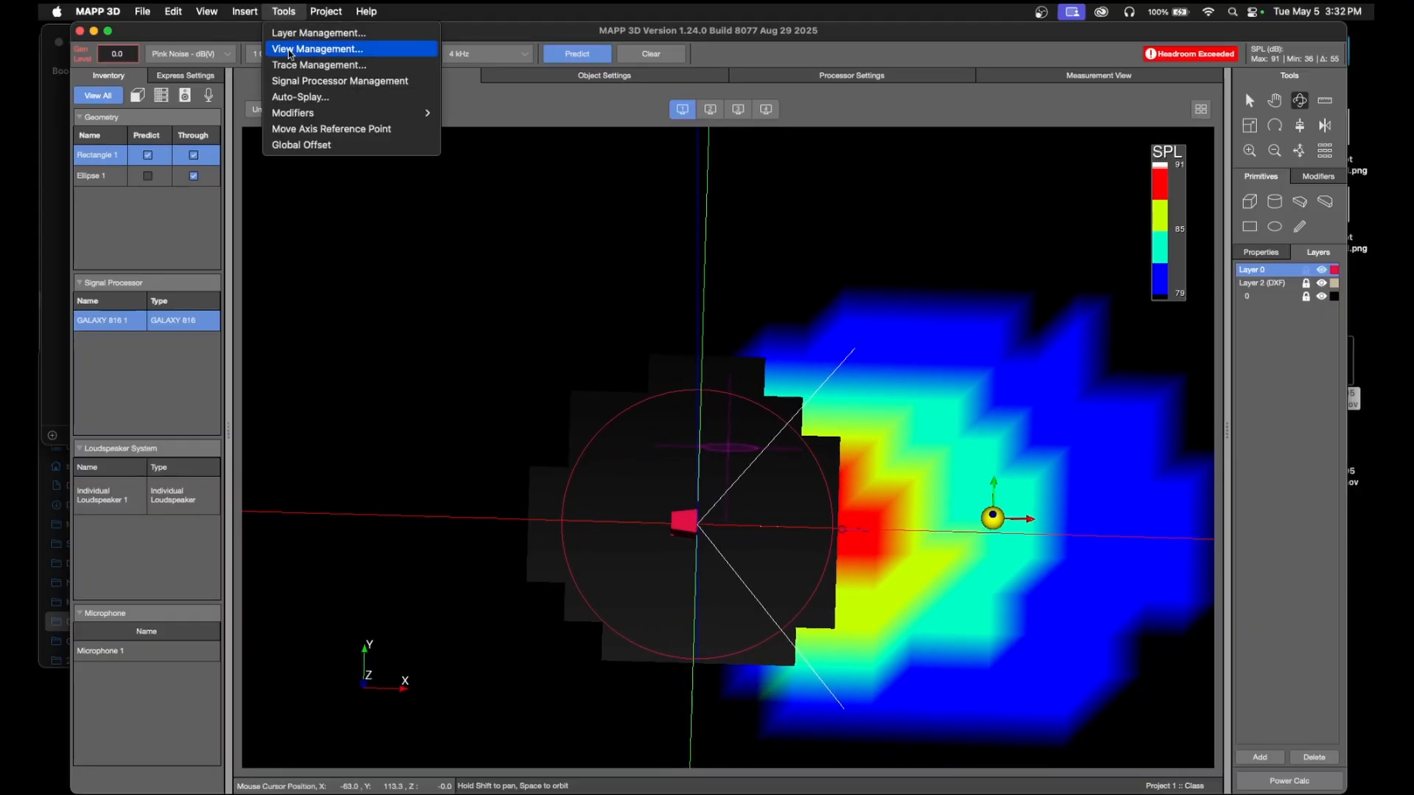
click(265, 97)
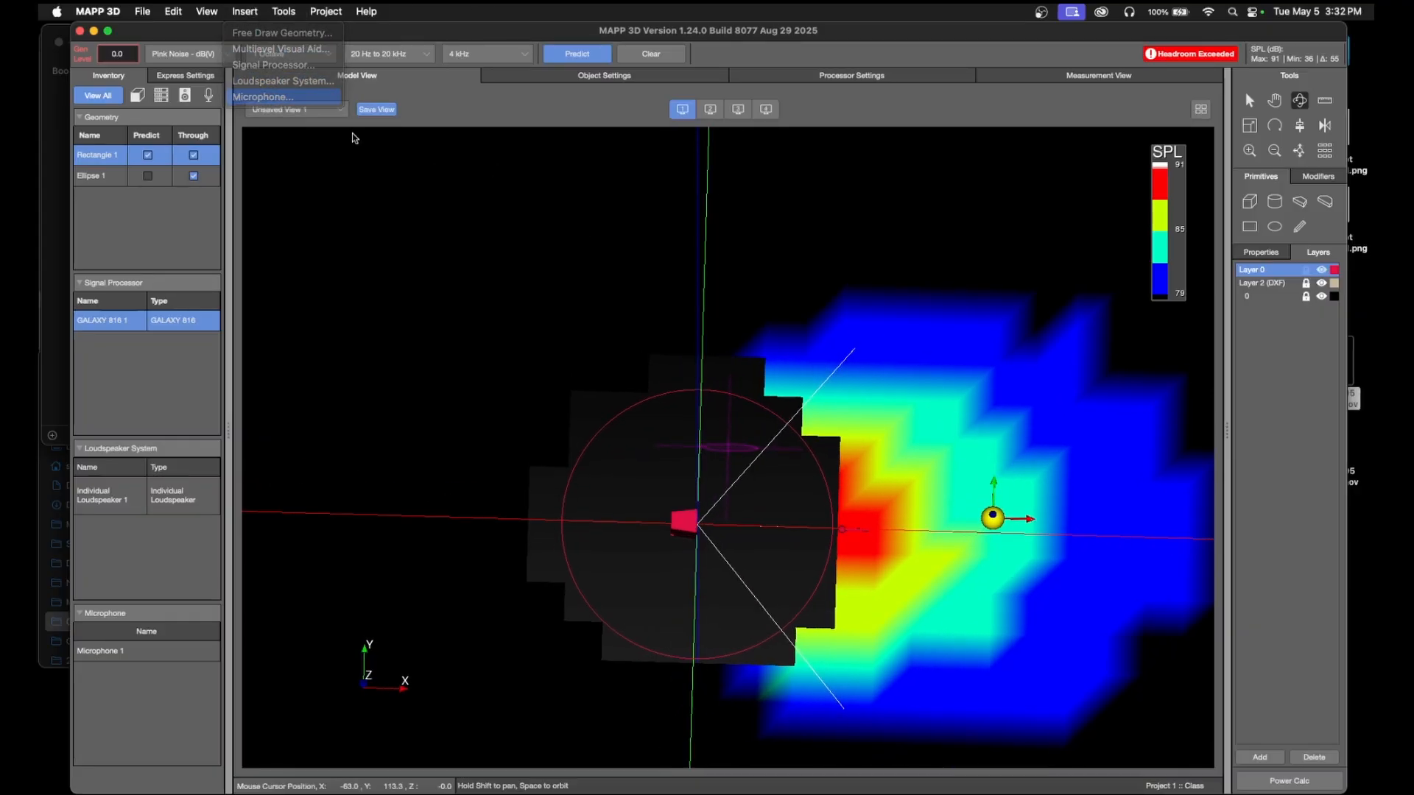
click(994, 465)
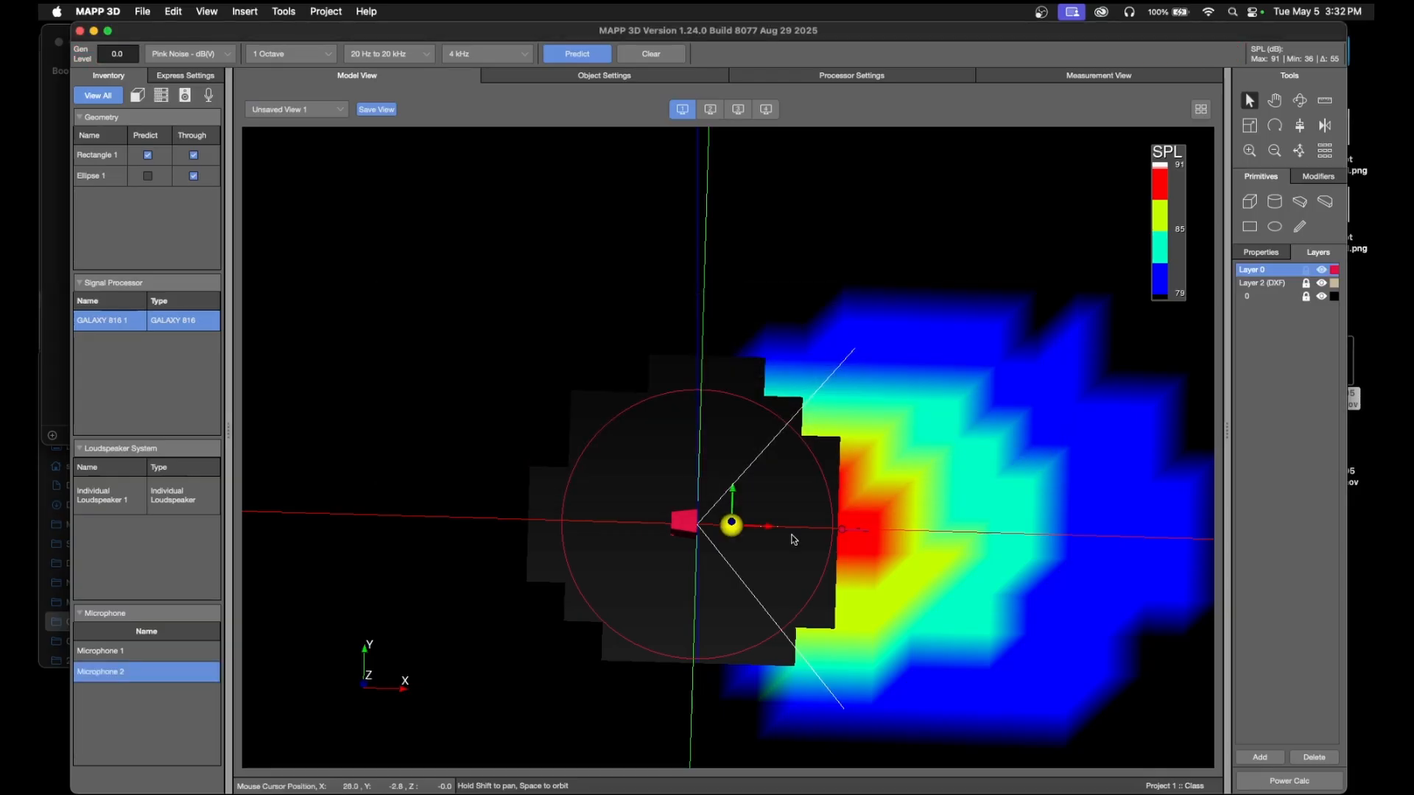
mouse_move(740, 529)
mouse_down()
mouse_move(792, 383)
mouse_move(777, 385)
mouse_up()
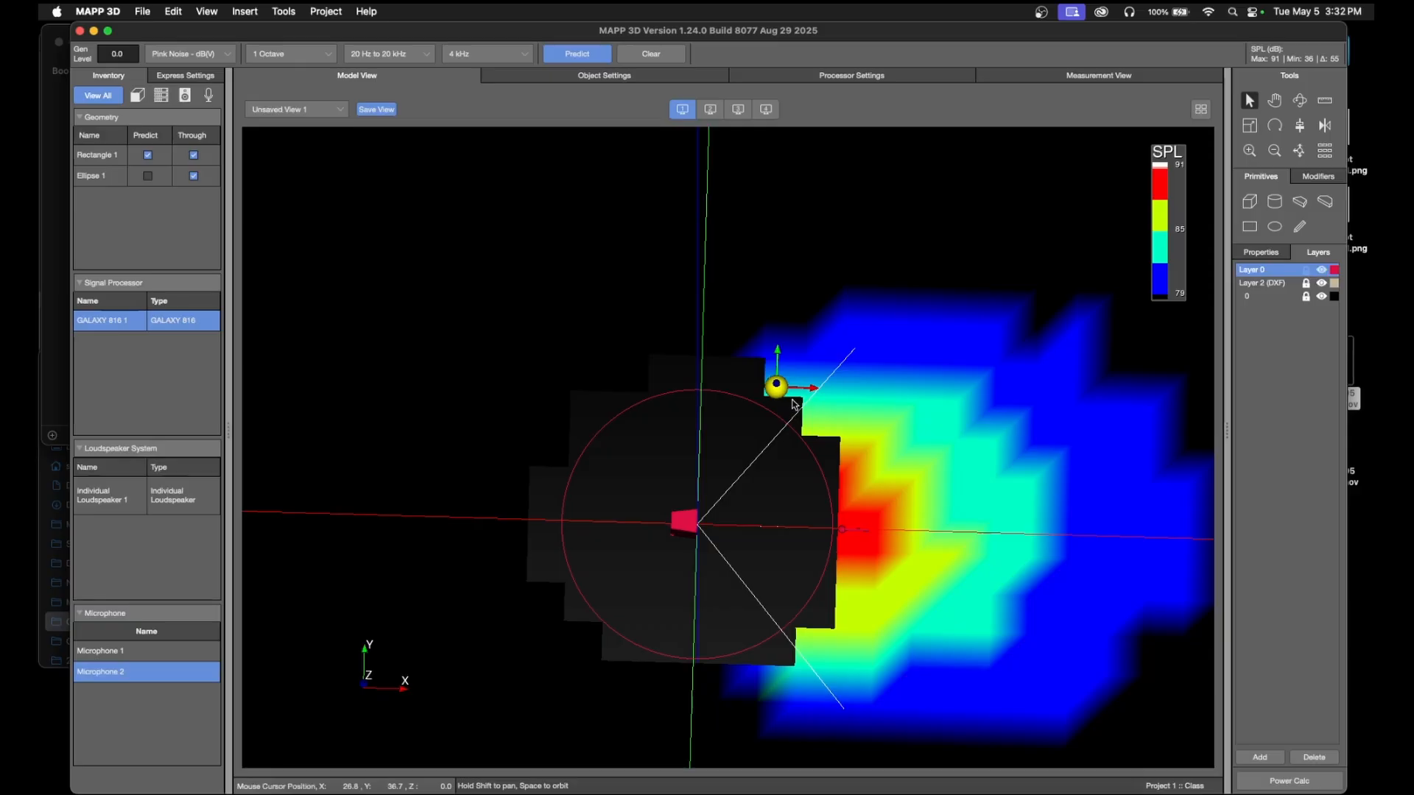
- Set the prediction frequency to 1 kHz and rerun the SPL prediction
click(457, 56)
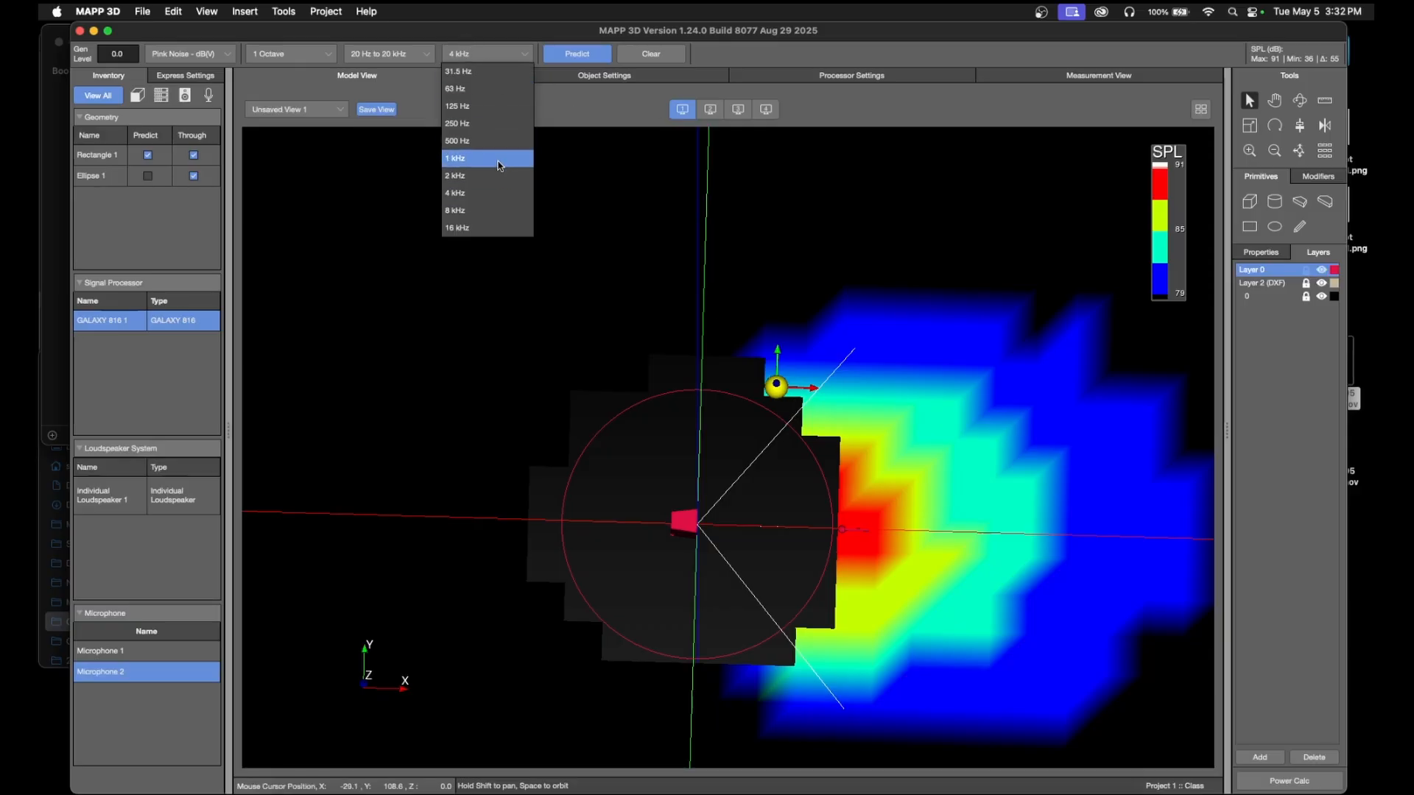
click(500, 159)
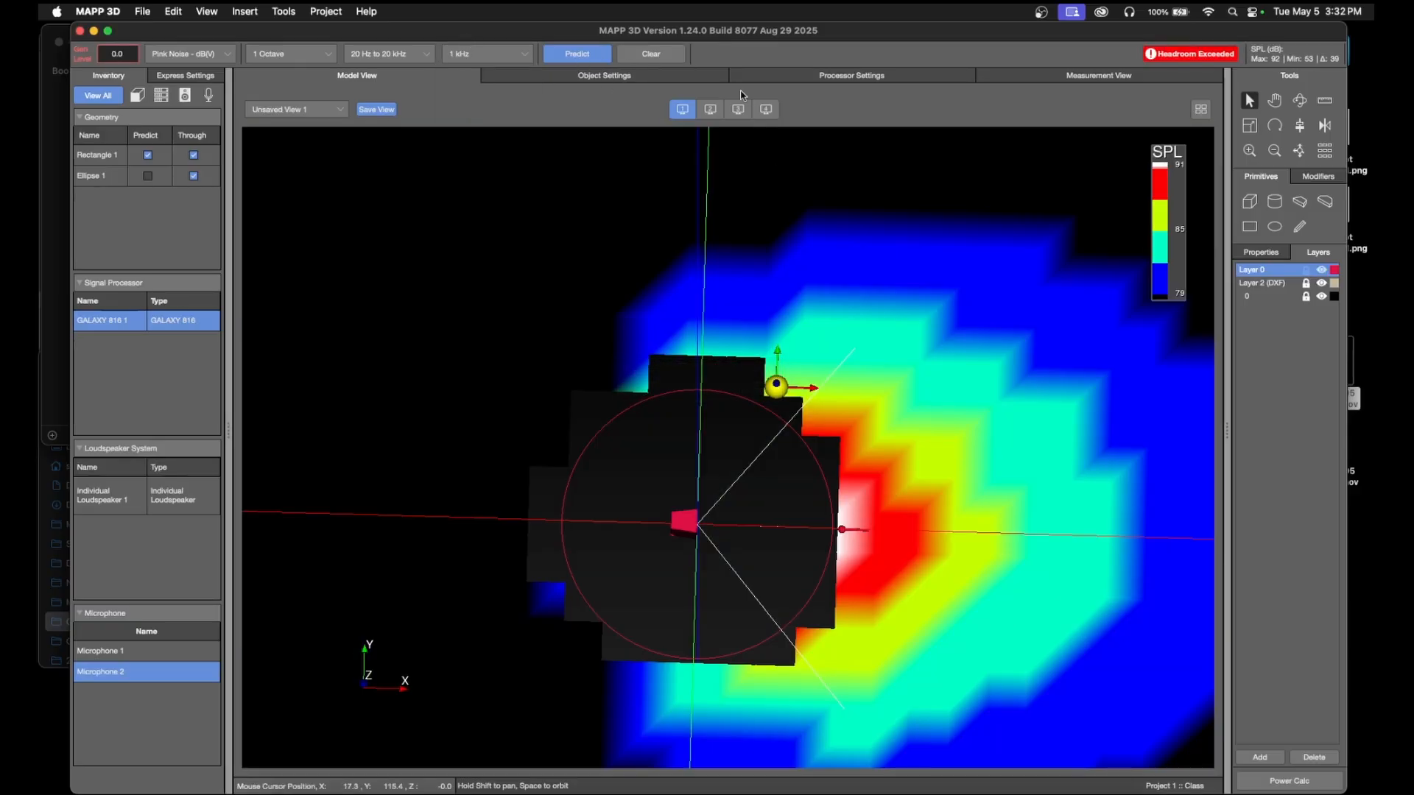
- Add a second live trace for Microphone 2 and compare both microphones' amplitude response at about 1 kHz
click(1062, 77)
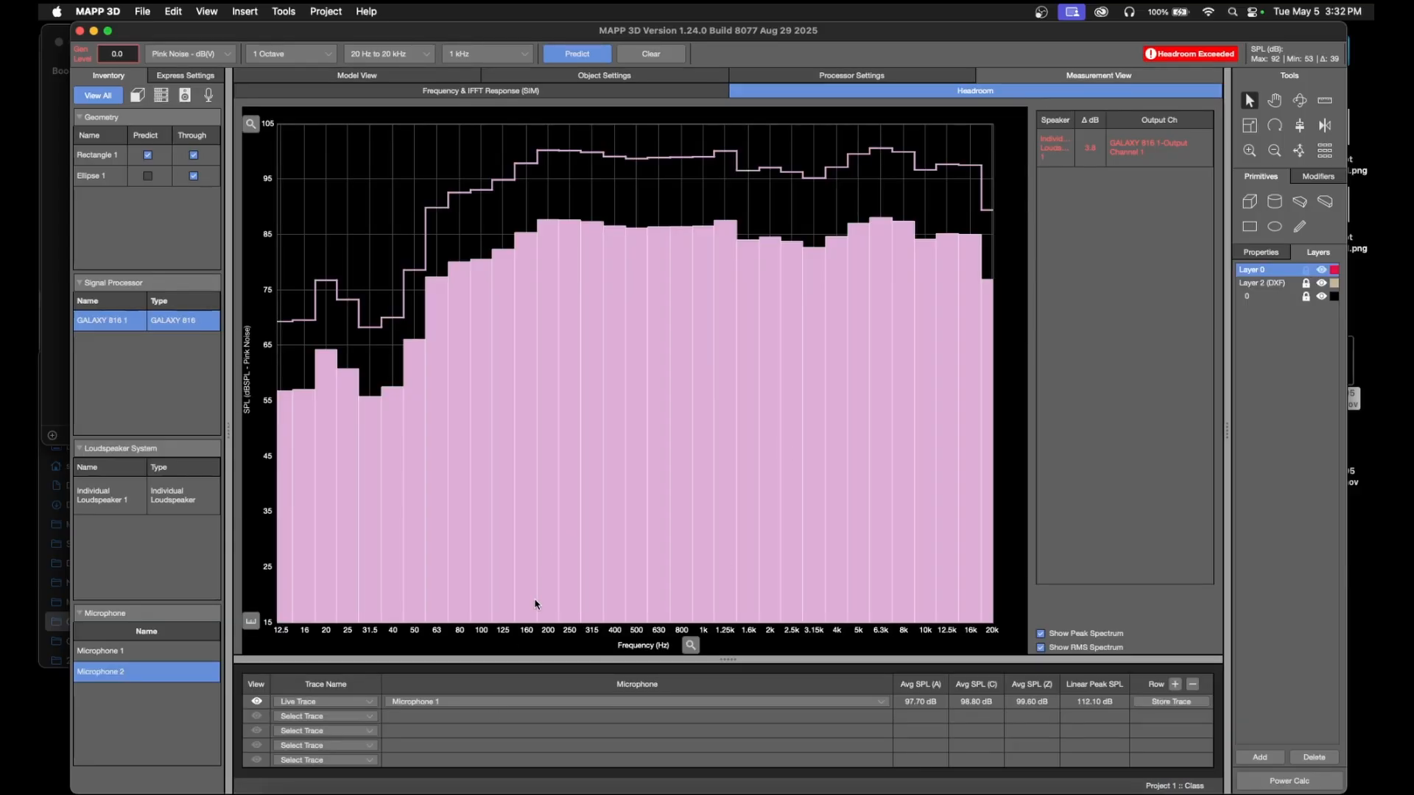
click(318, 718)
click(329, 731)
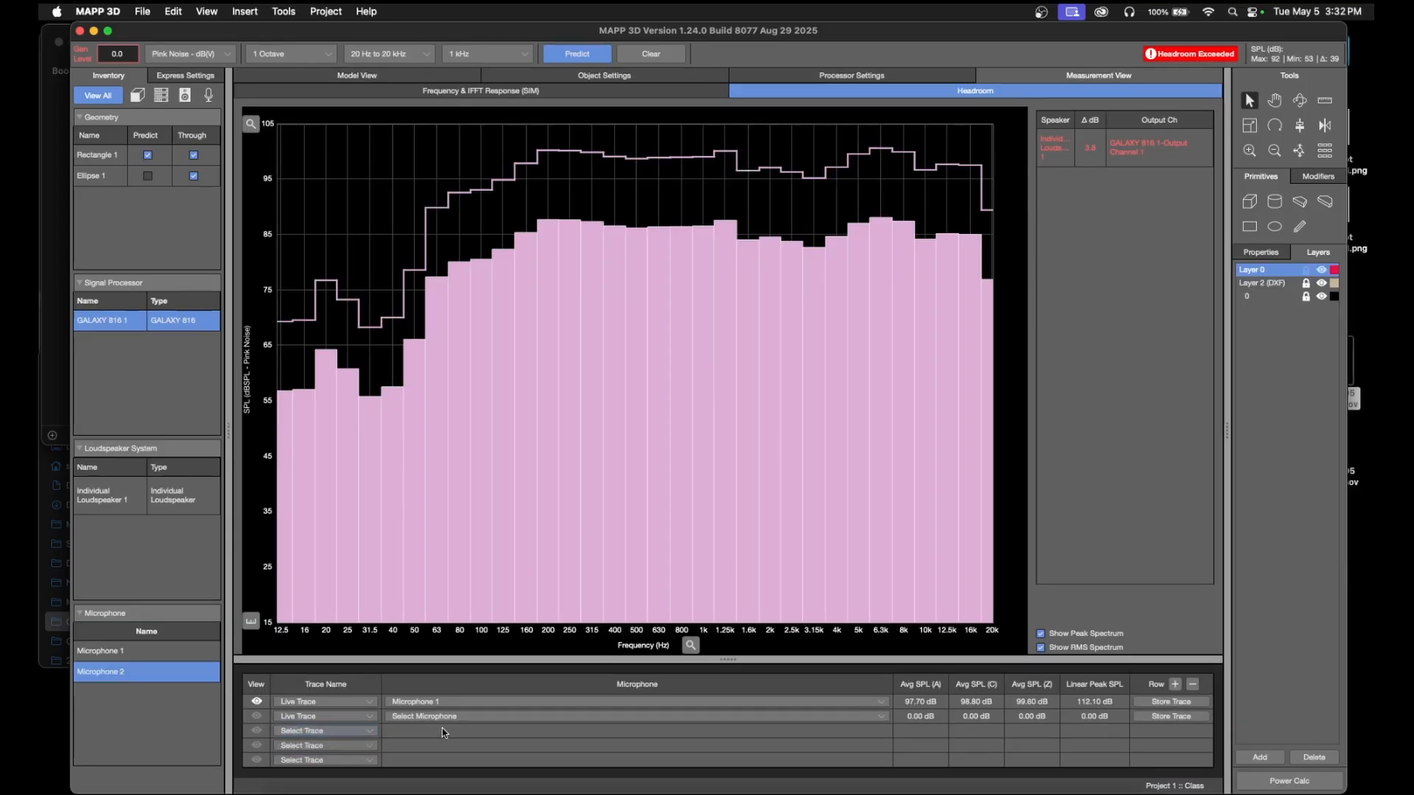
click(454, 719)
click(464, 764)
click(535, 93)
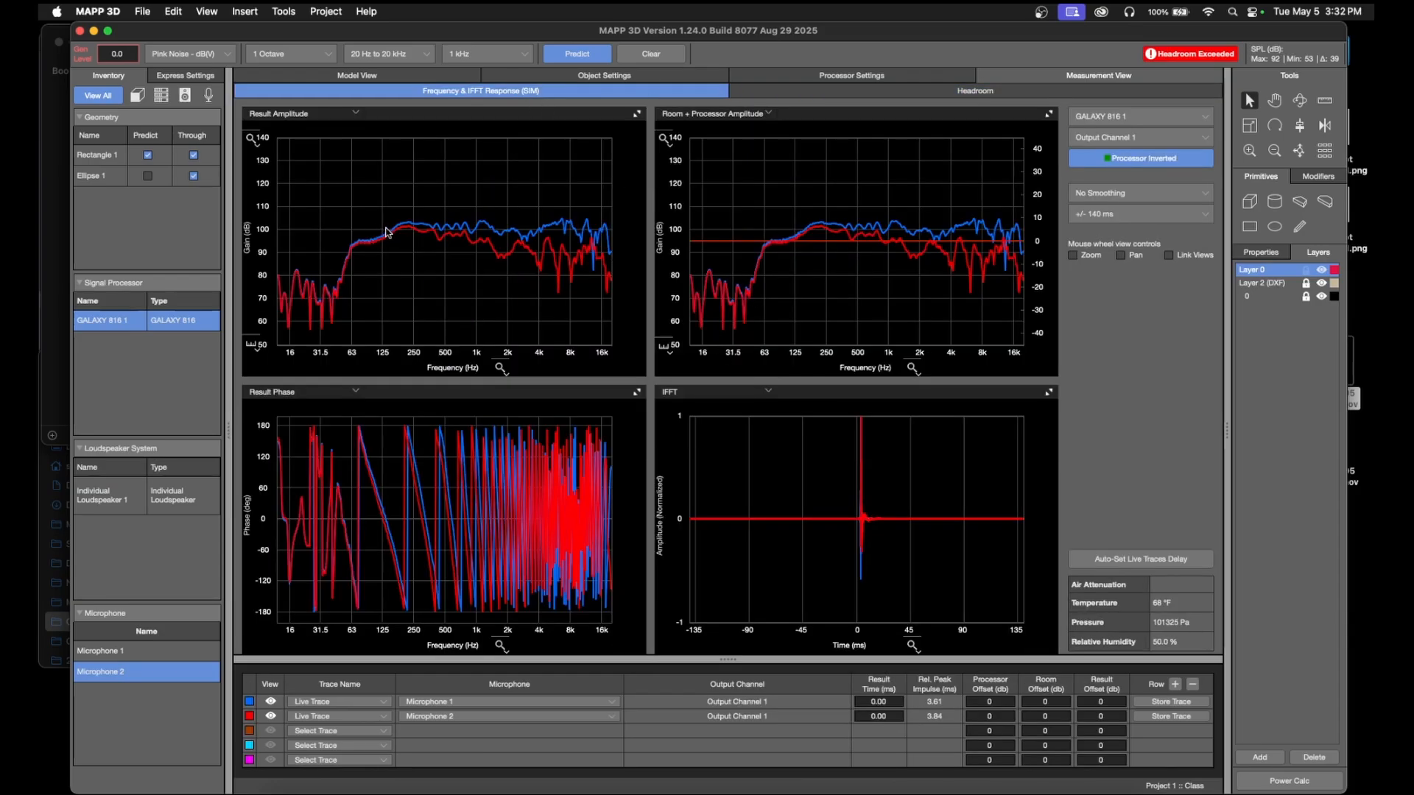
click(477, 245)
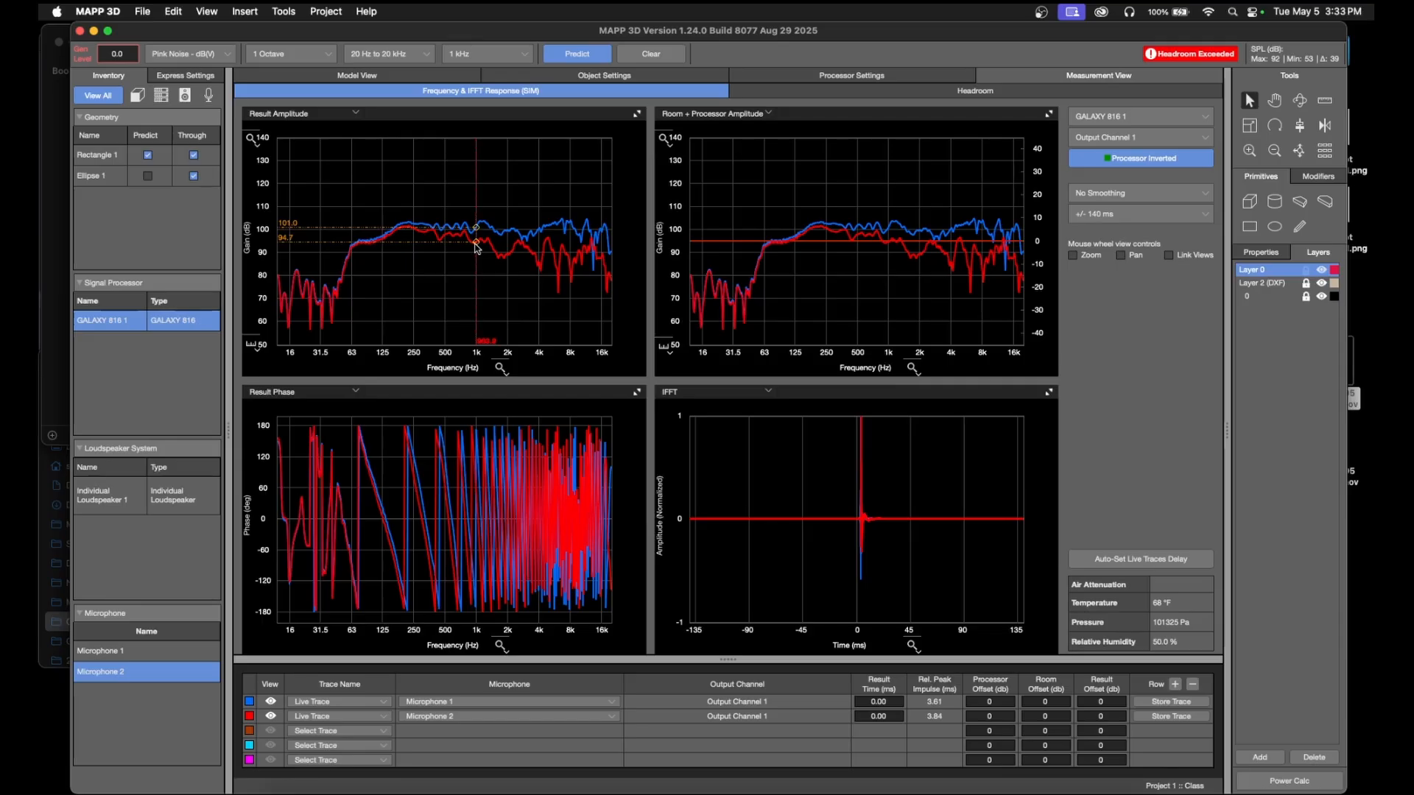
- Return to the model, set the SPL scale's manual minimum range to 30 dB, and rerun the prediction
click(382, 75)
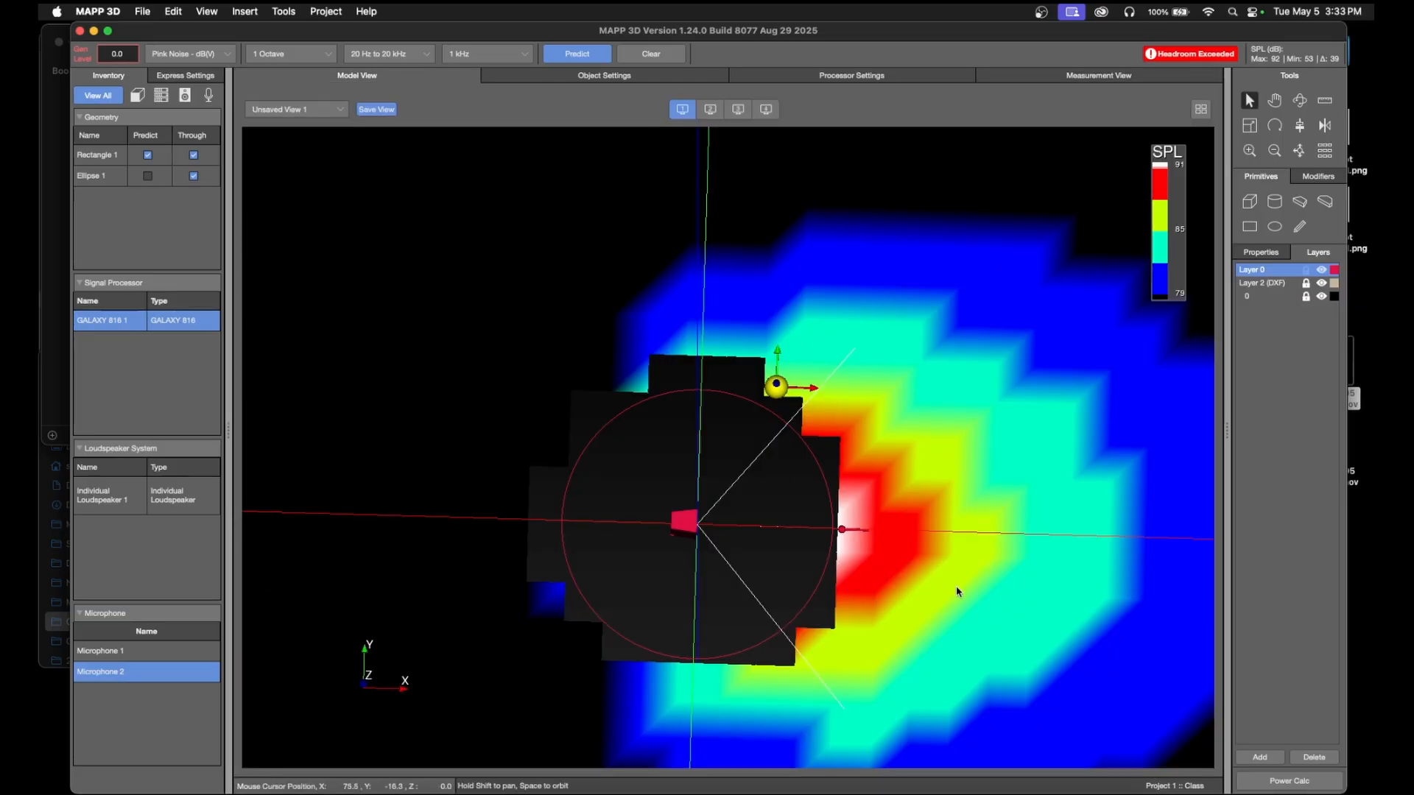
scroll(899, 647, down, 5)
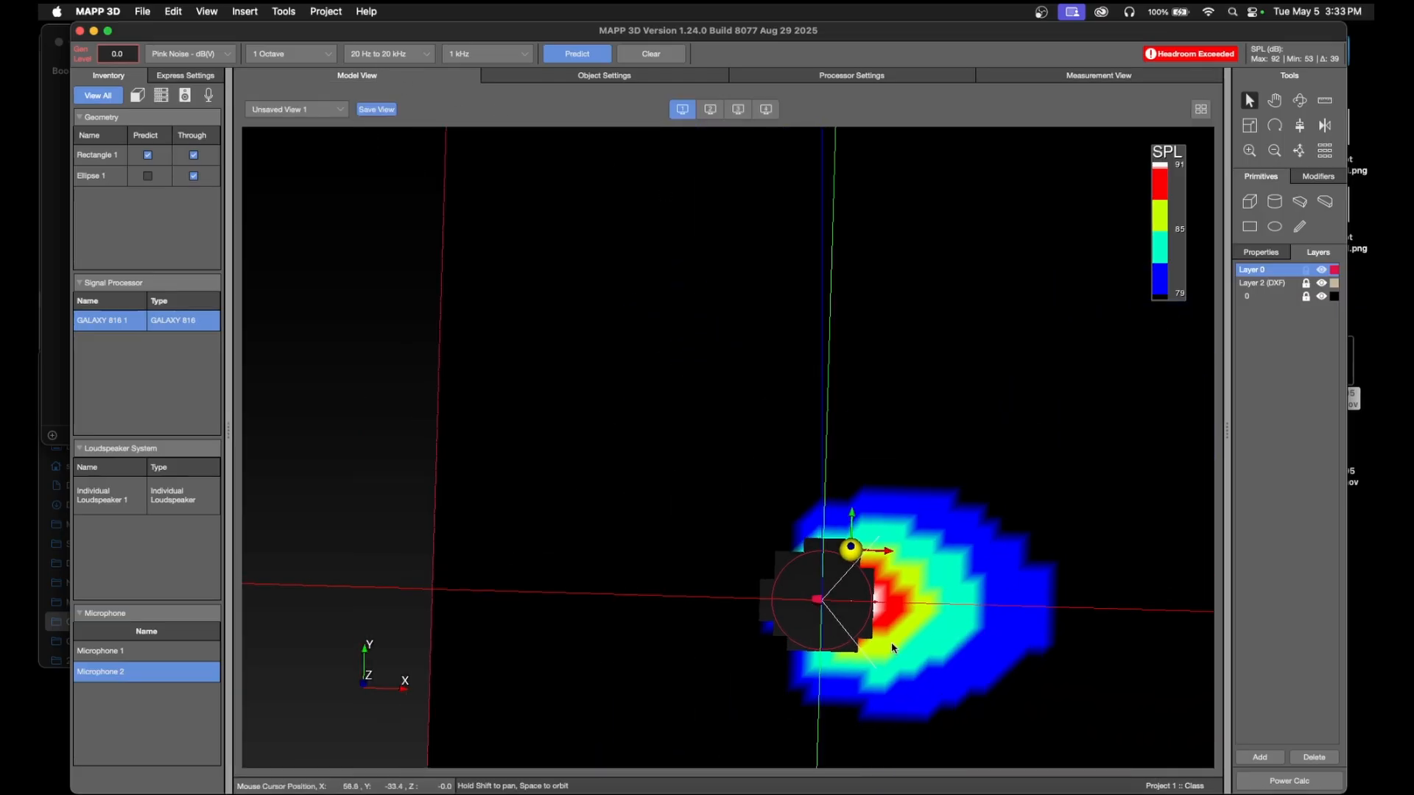
right_click(1150, 284)
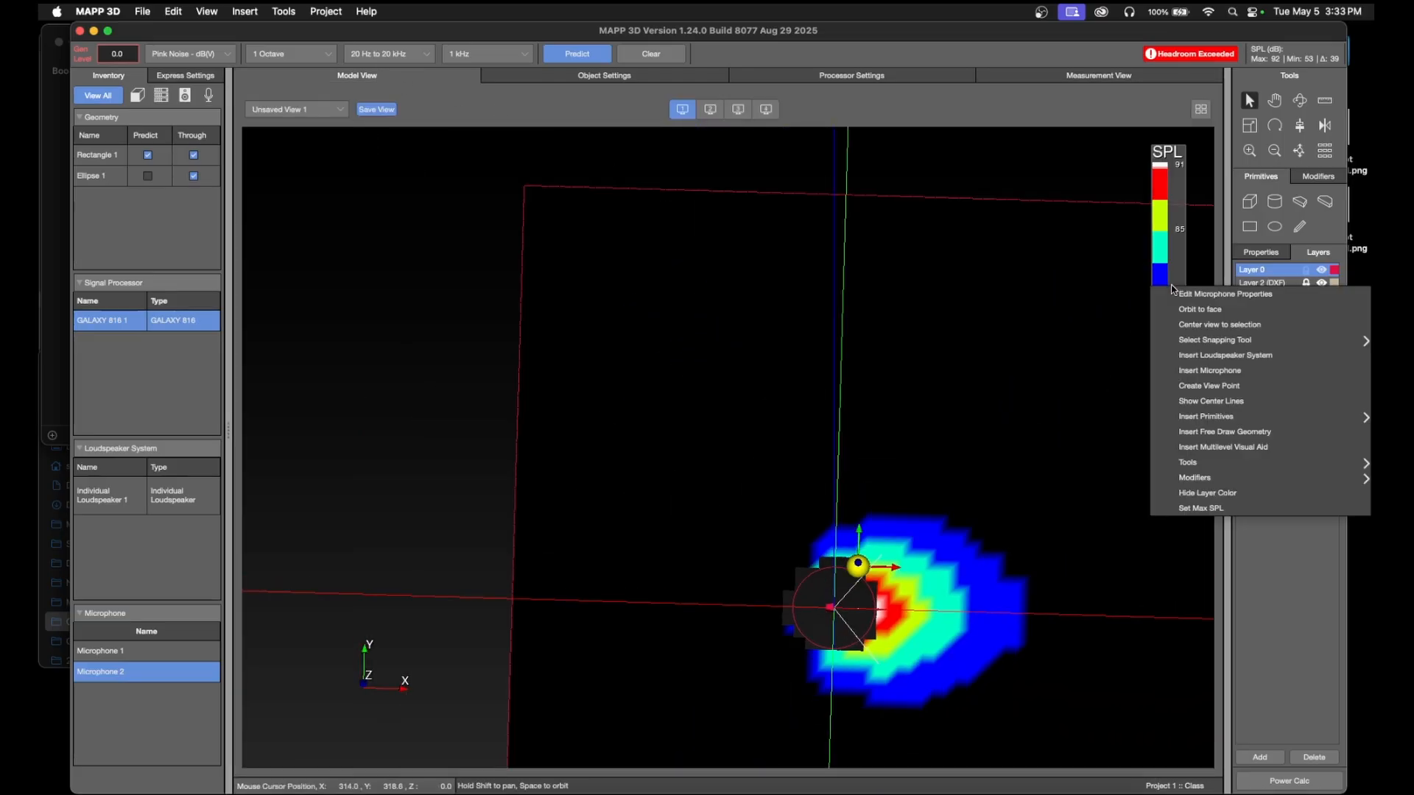
click(1252, 508)
double_click(329, 288)
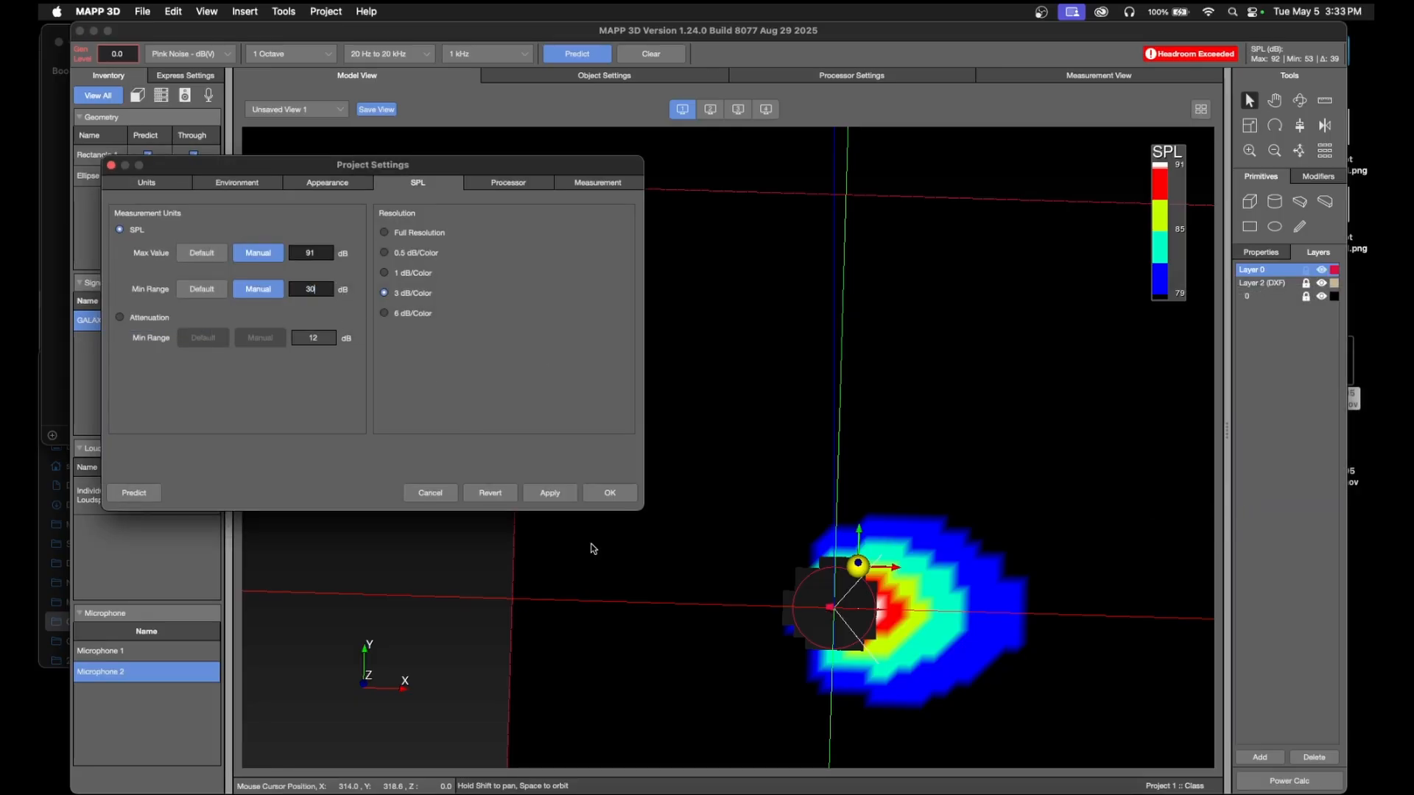
click(614, 497)
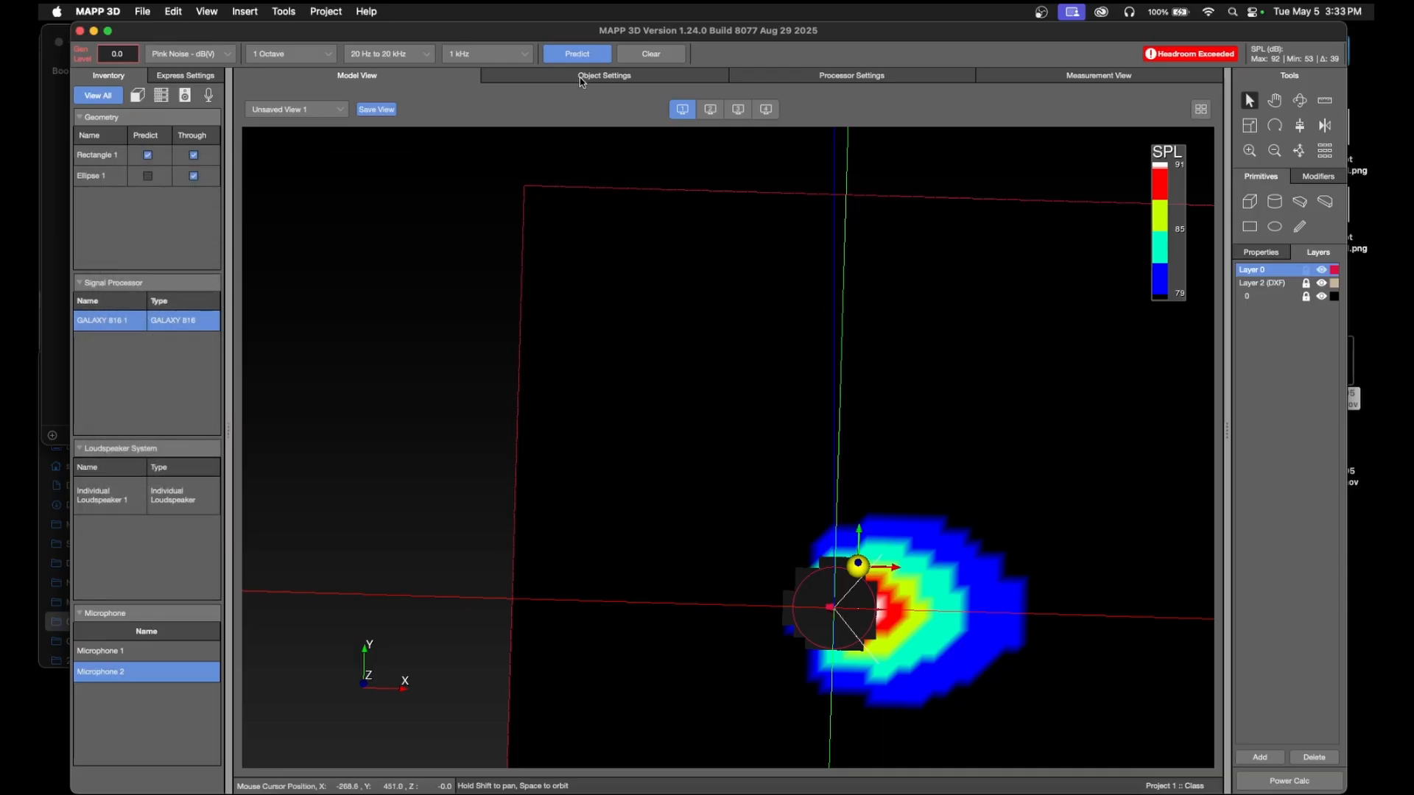
click(577, 53)
scroll(1137, 690, down, 5)
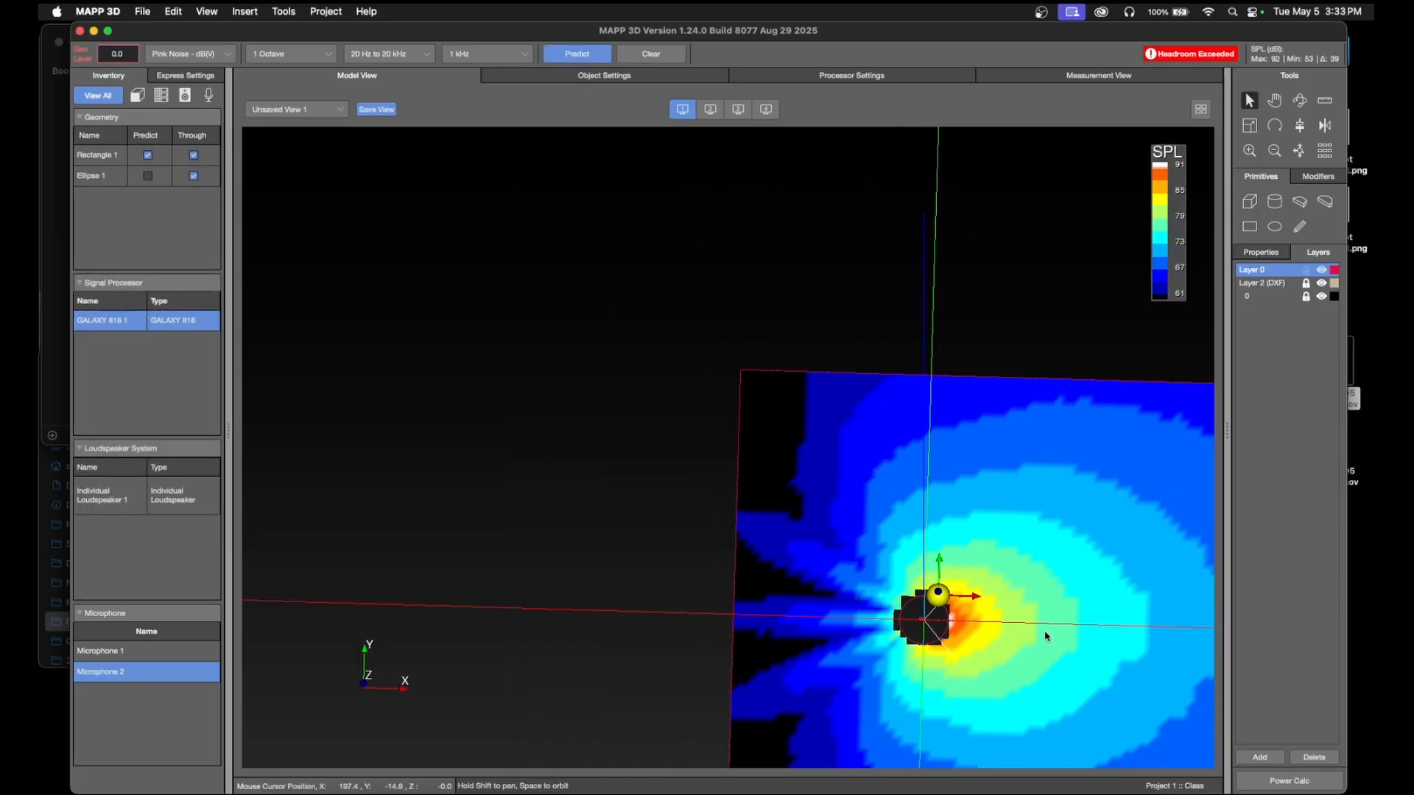
scroll(1139, 693, up, 8)
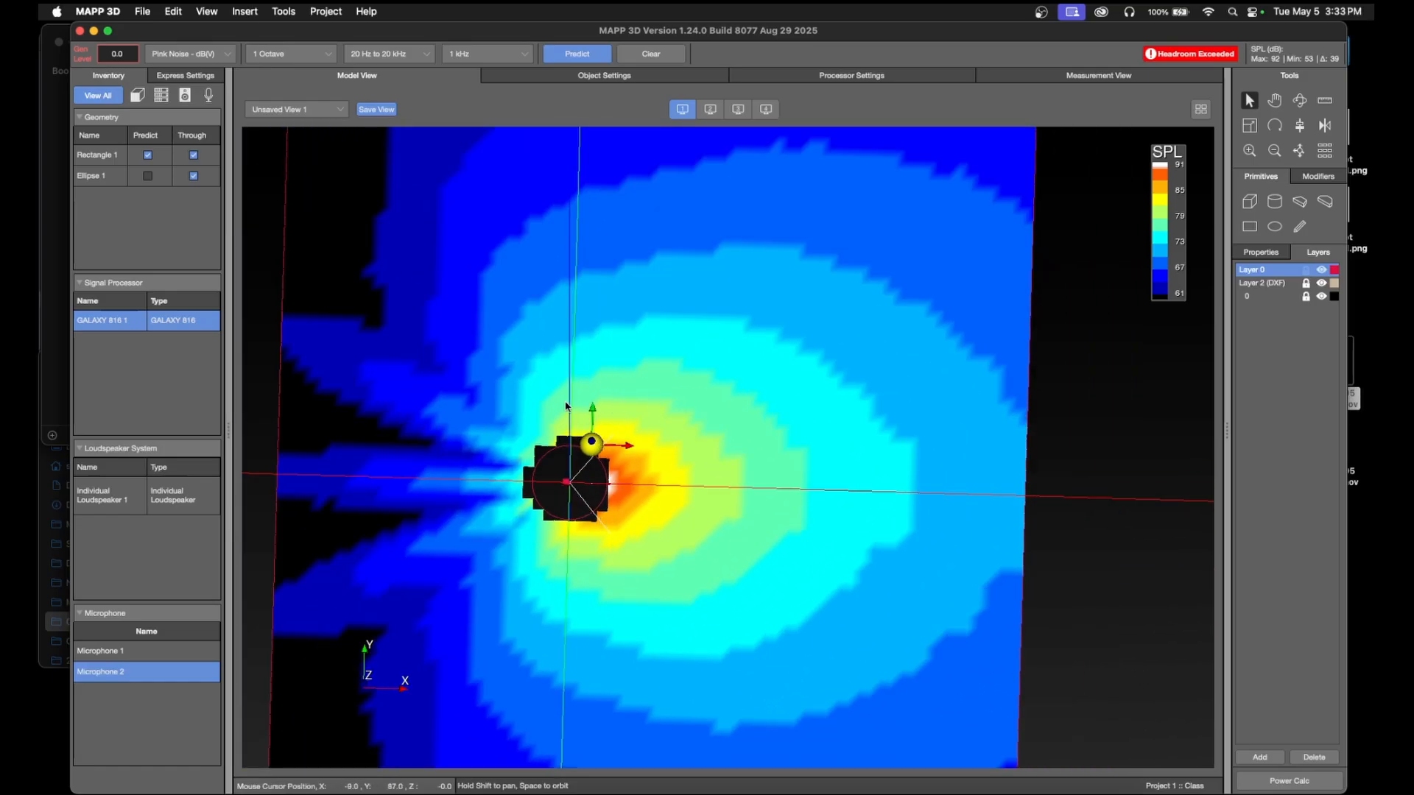
- Set the prediction frequency to 4 kHz and widen the SPL scale's manual minimum range to 42 dB
click(492, 56)
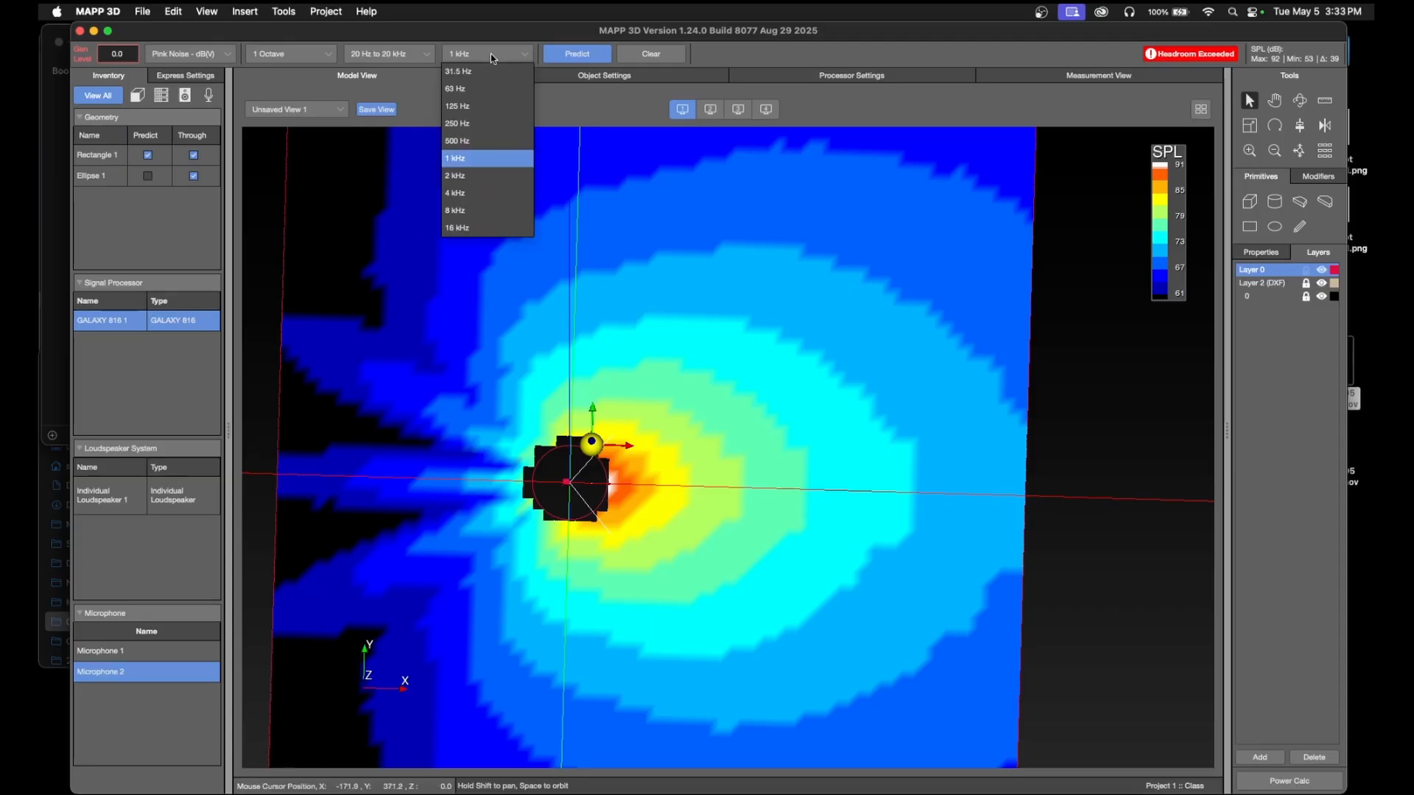
click(508, 193)
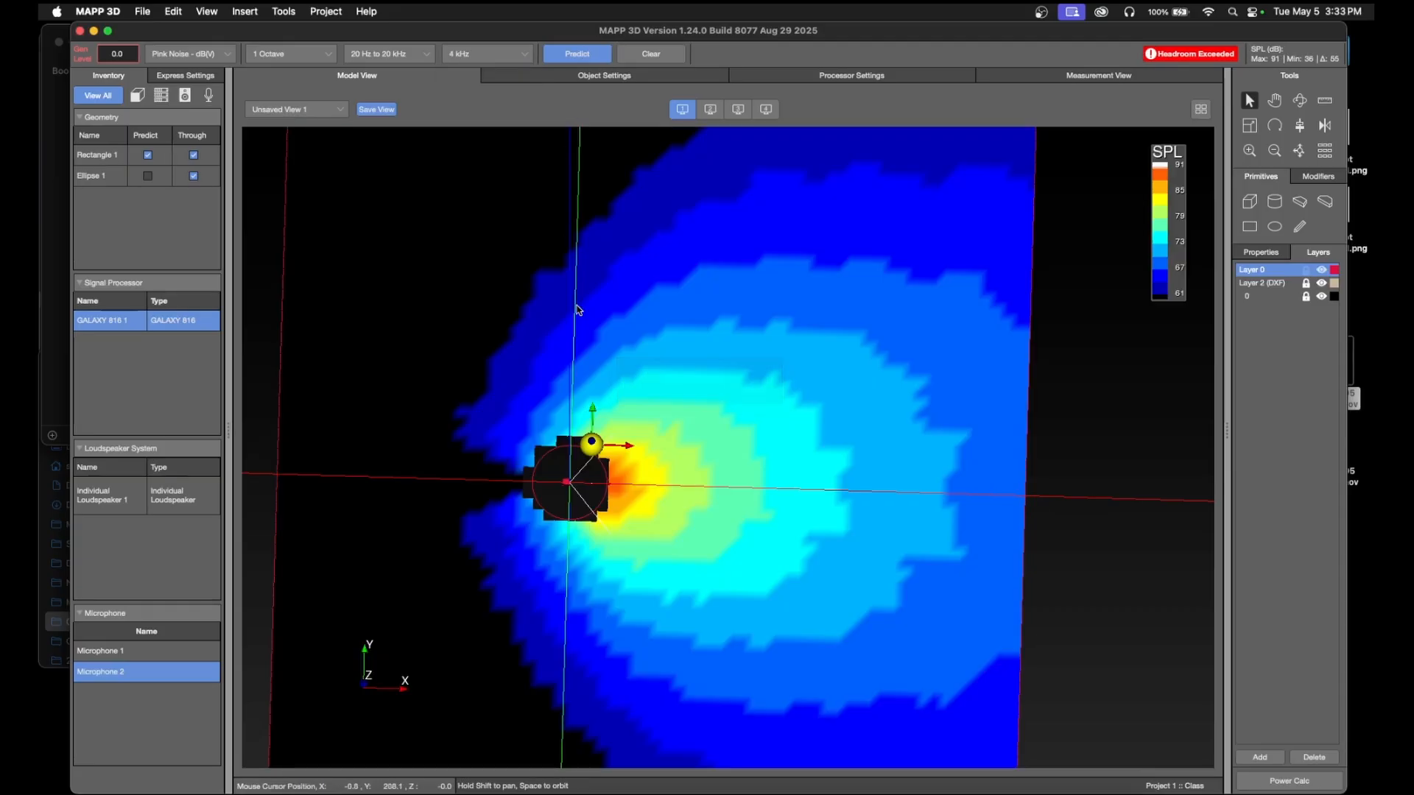
right_click(1160, 267)
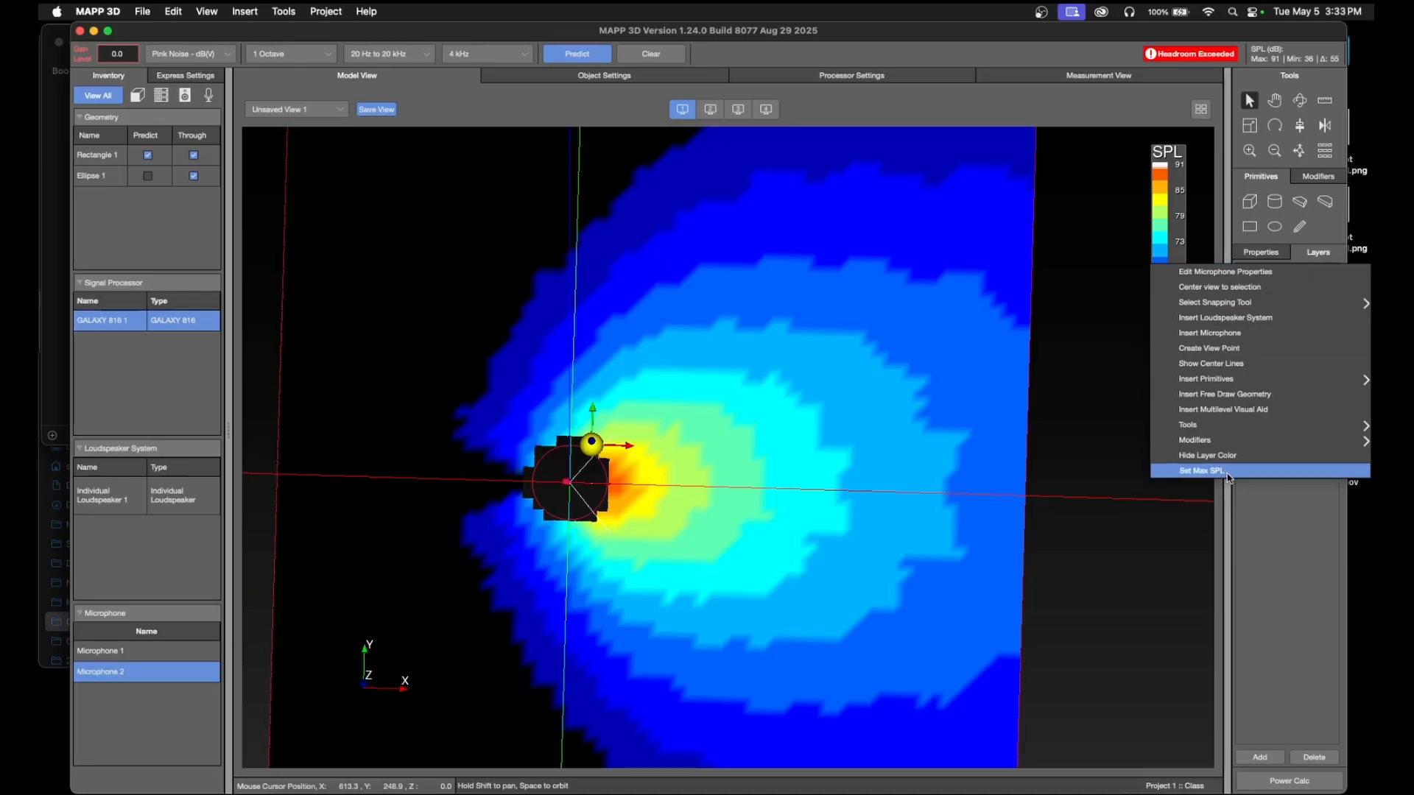
click(1207, 470)
double_click(313, 290)
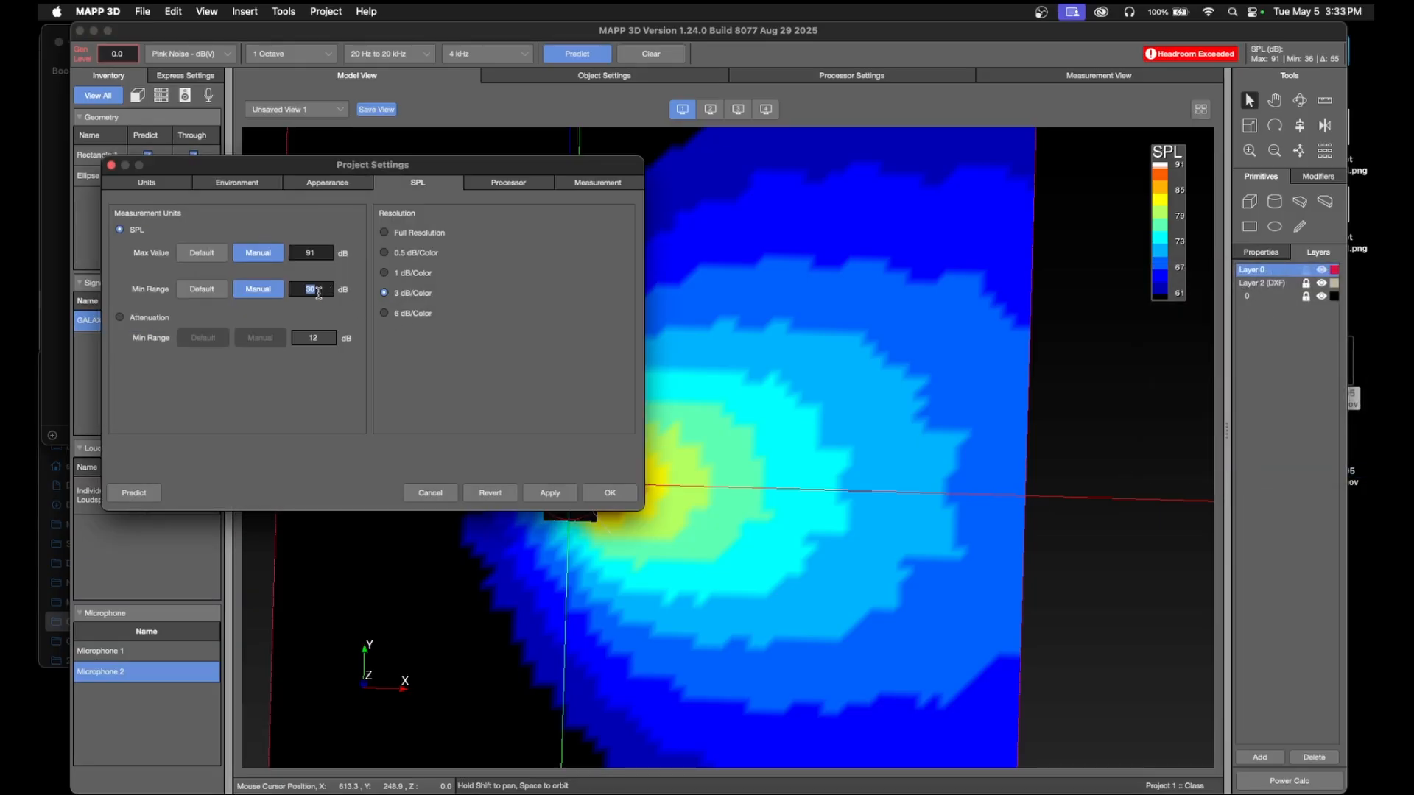
text(42)
click(593, 499)
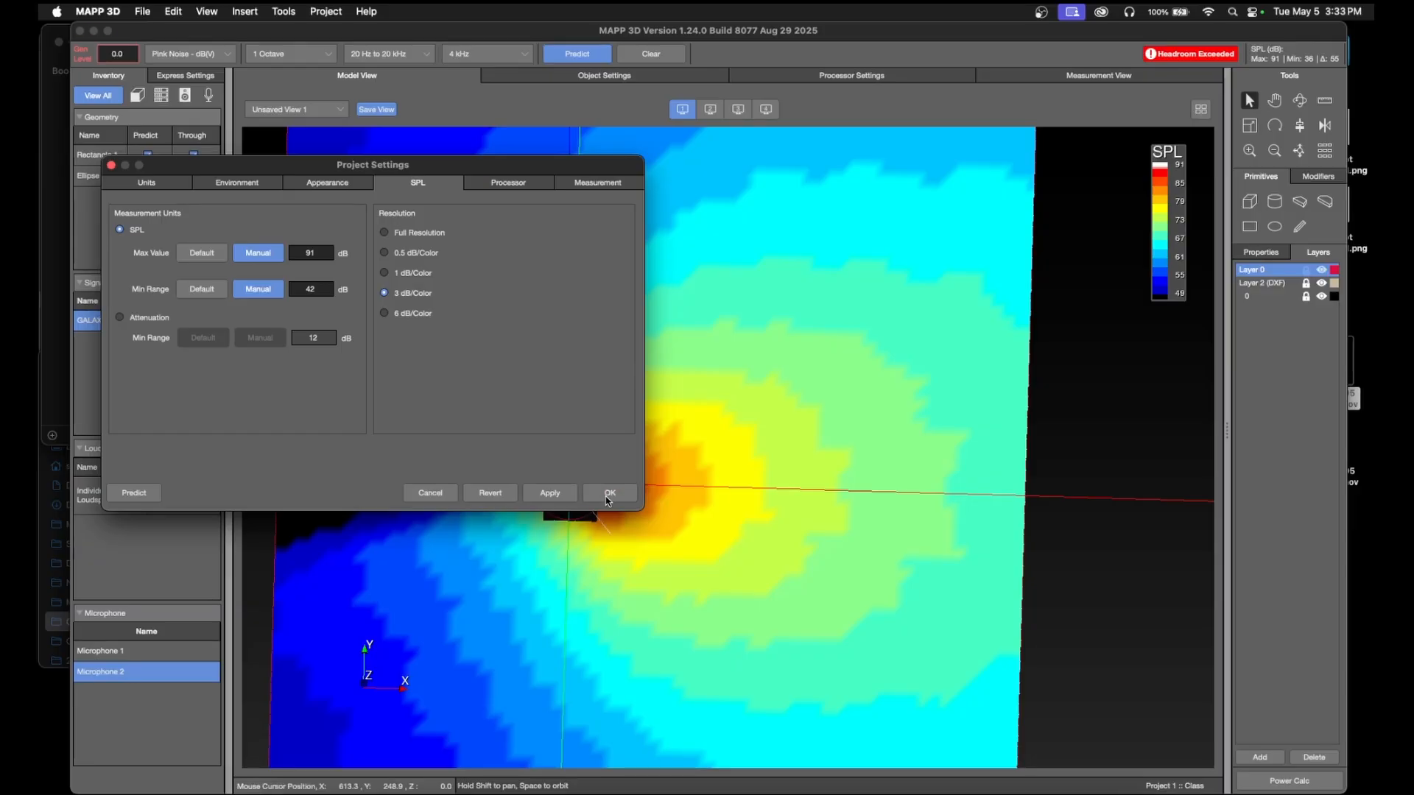
click(608, 500)
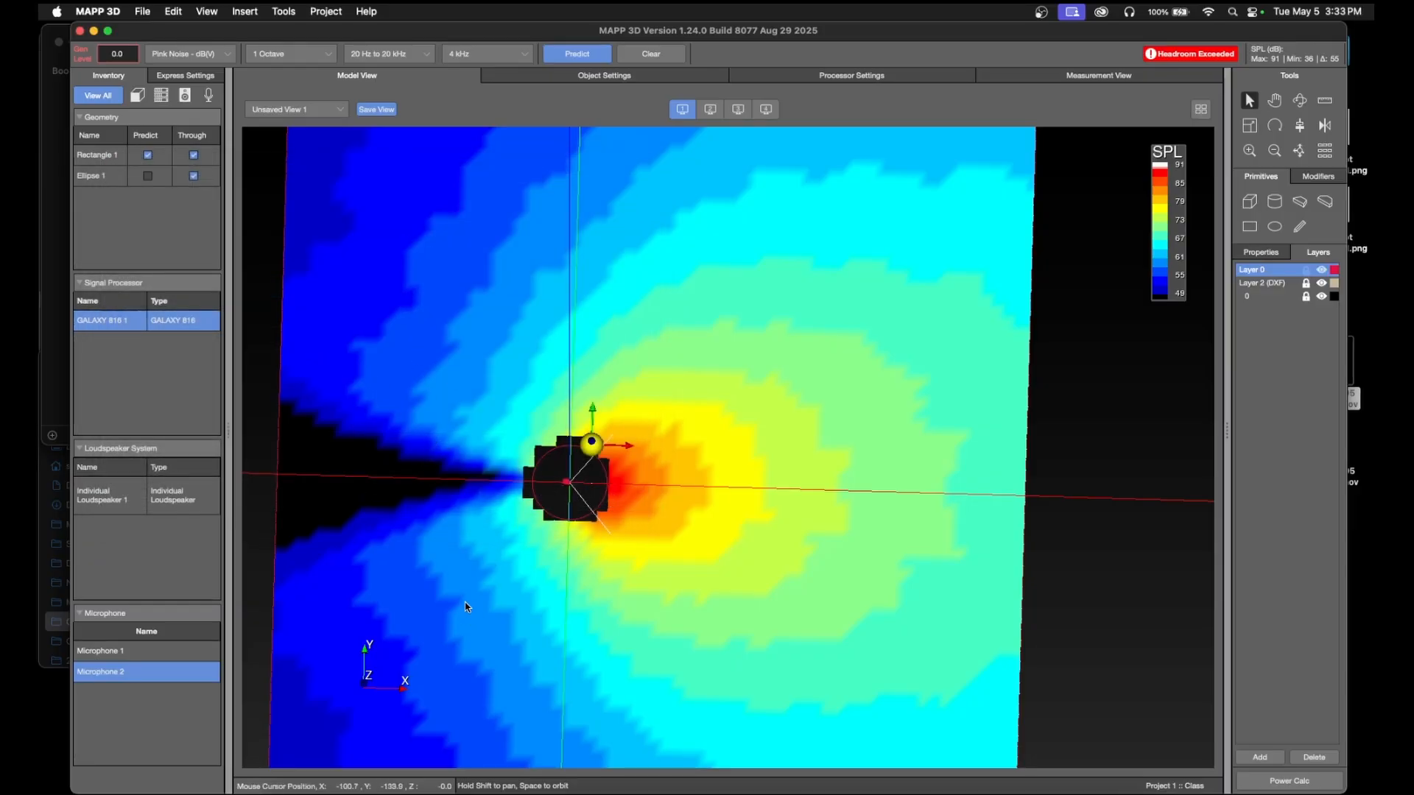
scroll(608, 461, up, 5)
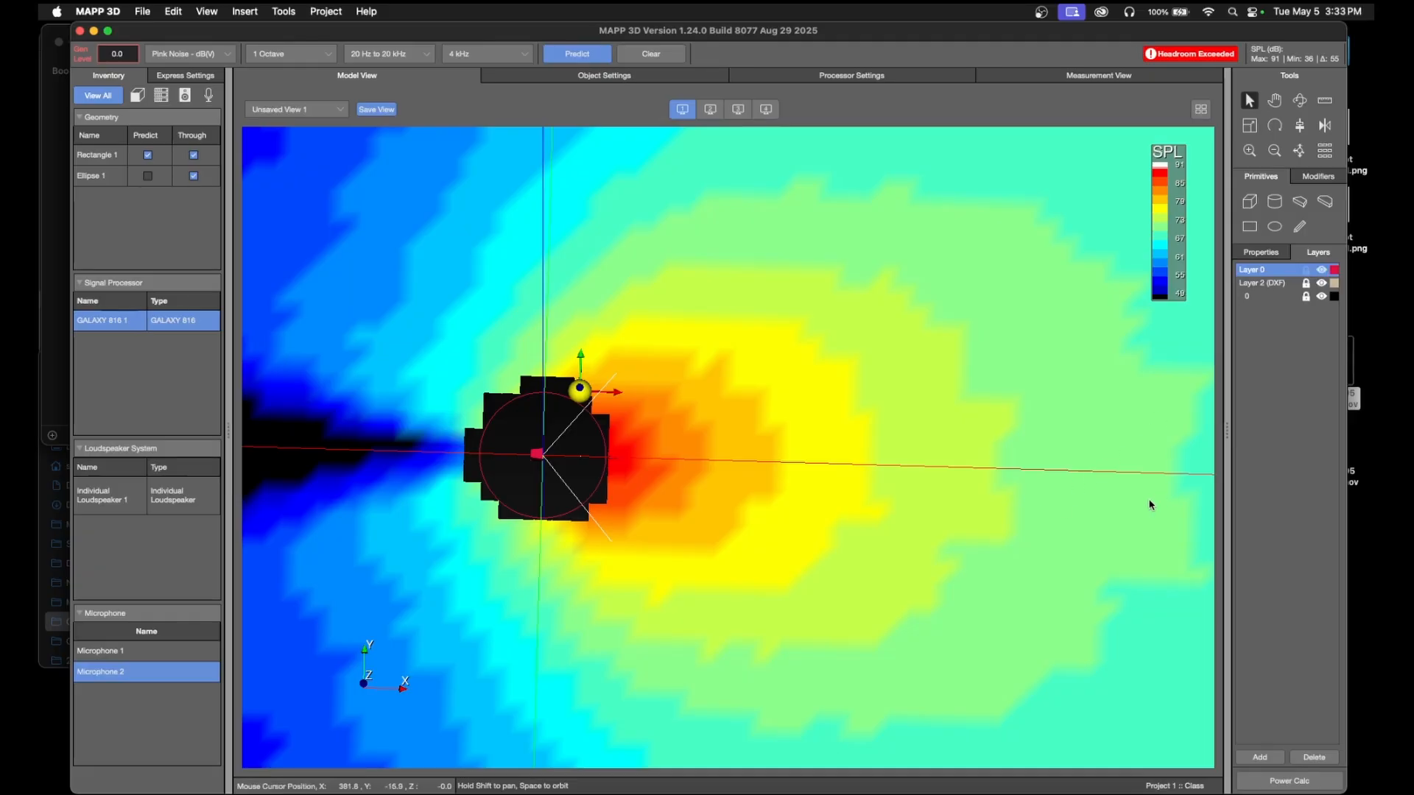
scroll(1102, 479, up, 2)
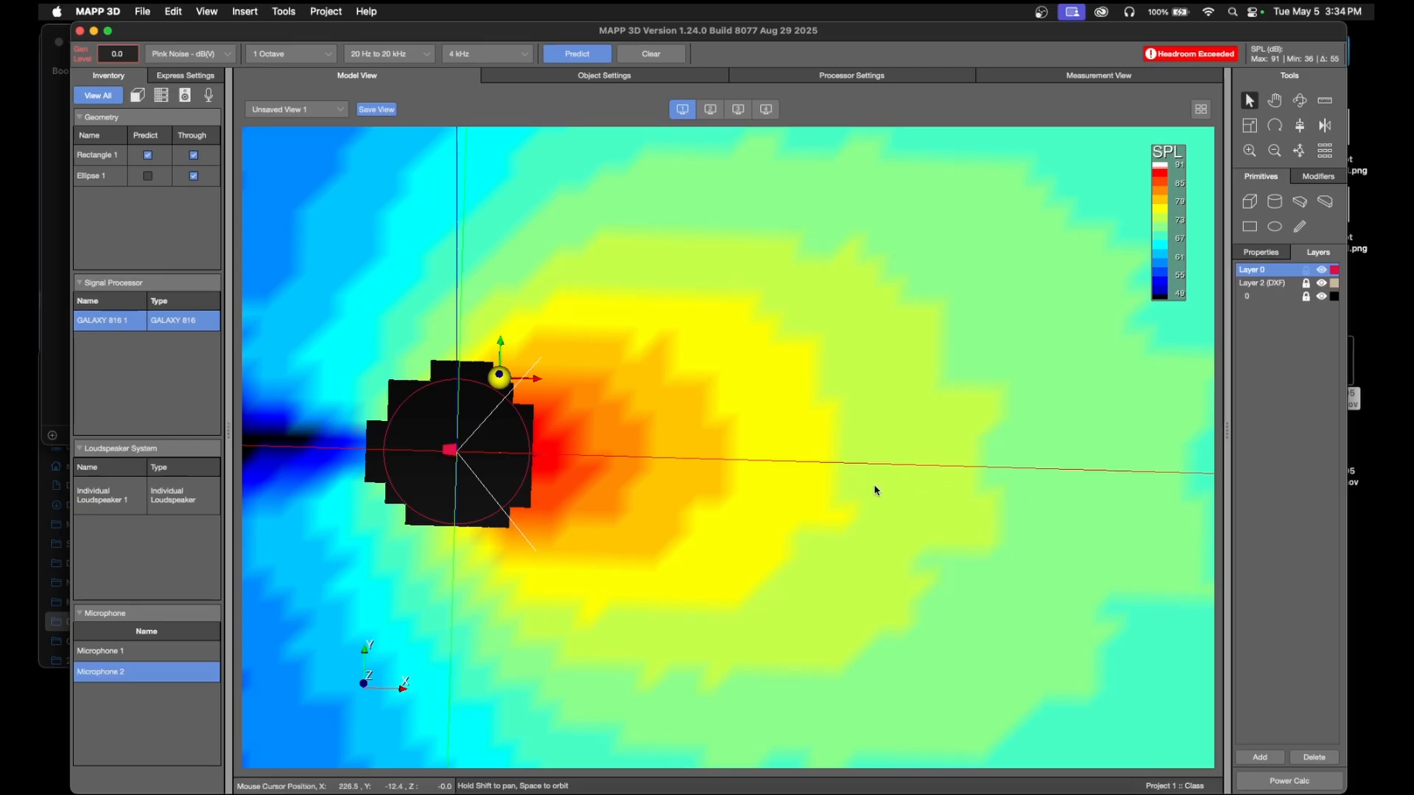
- Close the coverage-angle project and exit MAPP 3D without saving the changes
drag(680, 32, 670, 32)
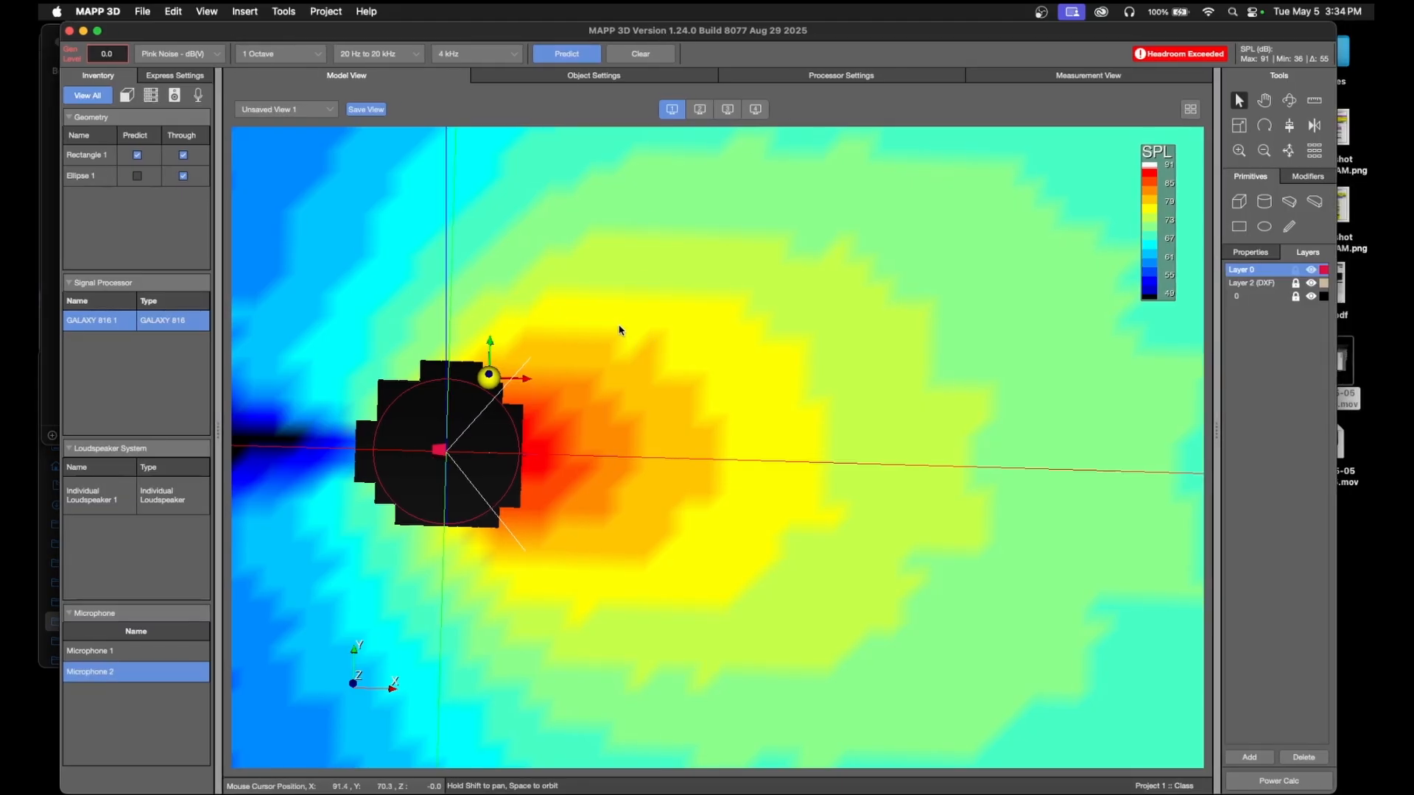
click(70, 32)
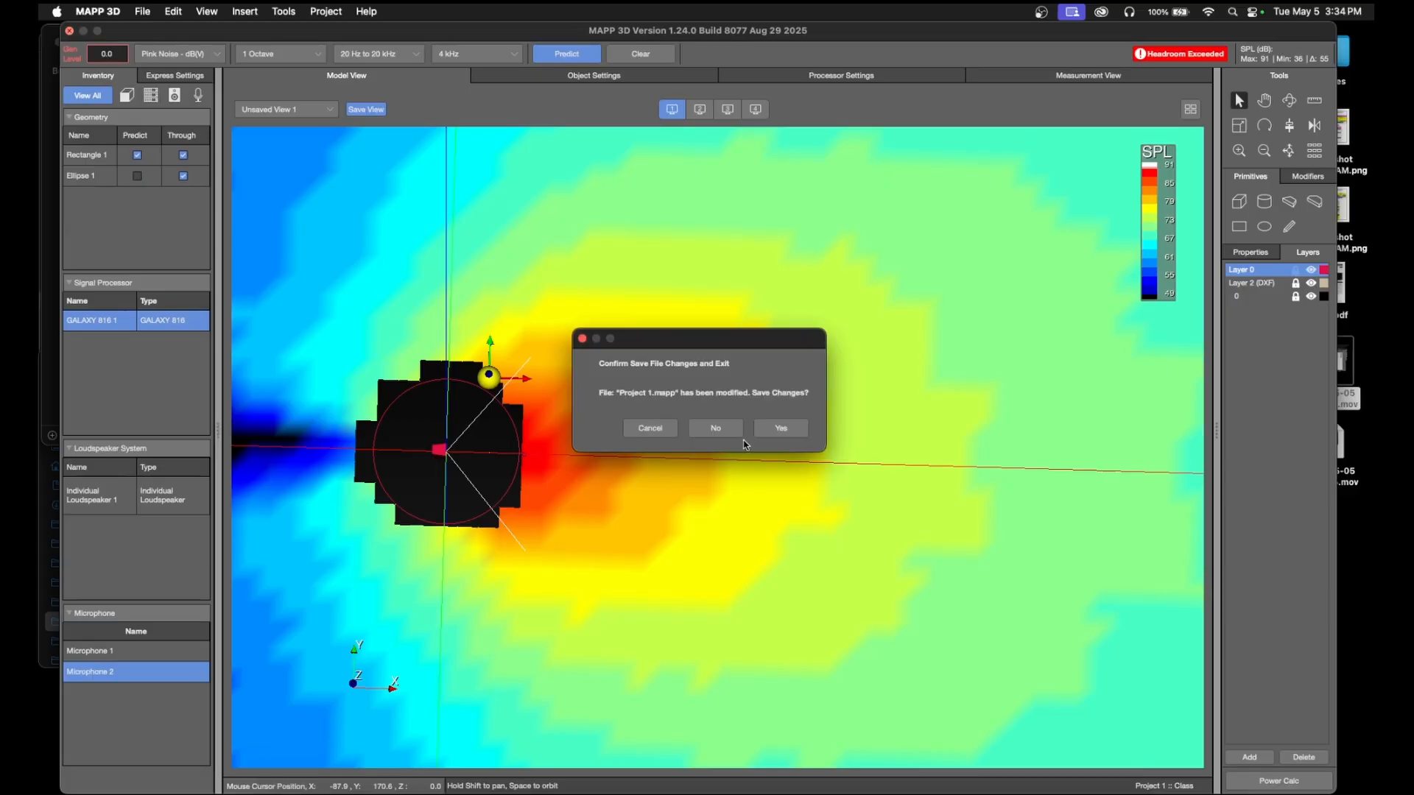
click(733, 437)
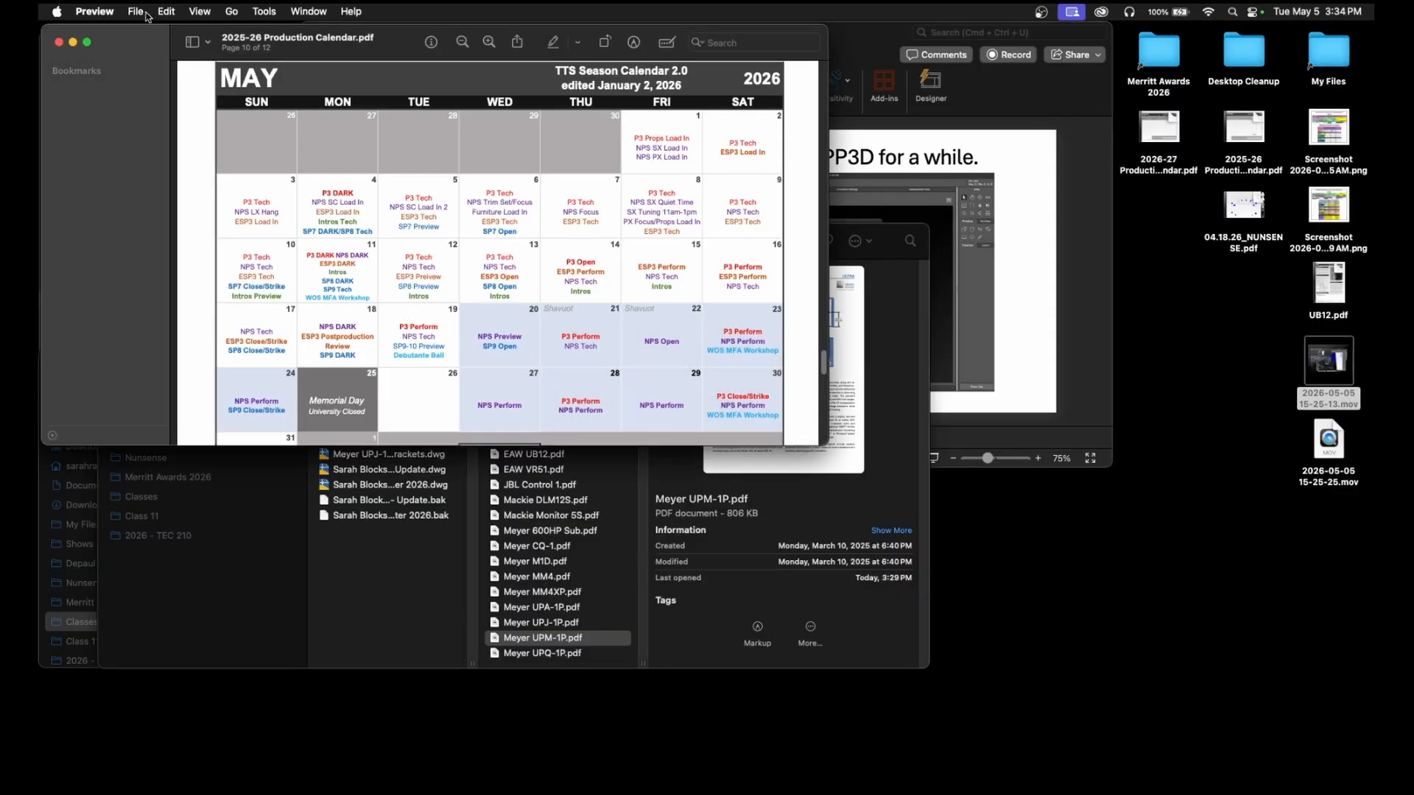
- Relaunch MAPP 3D and create an empty project with the default project properties
click(1232, 13)
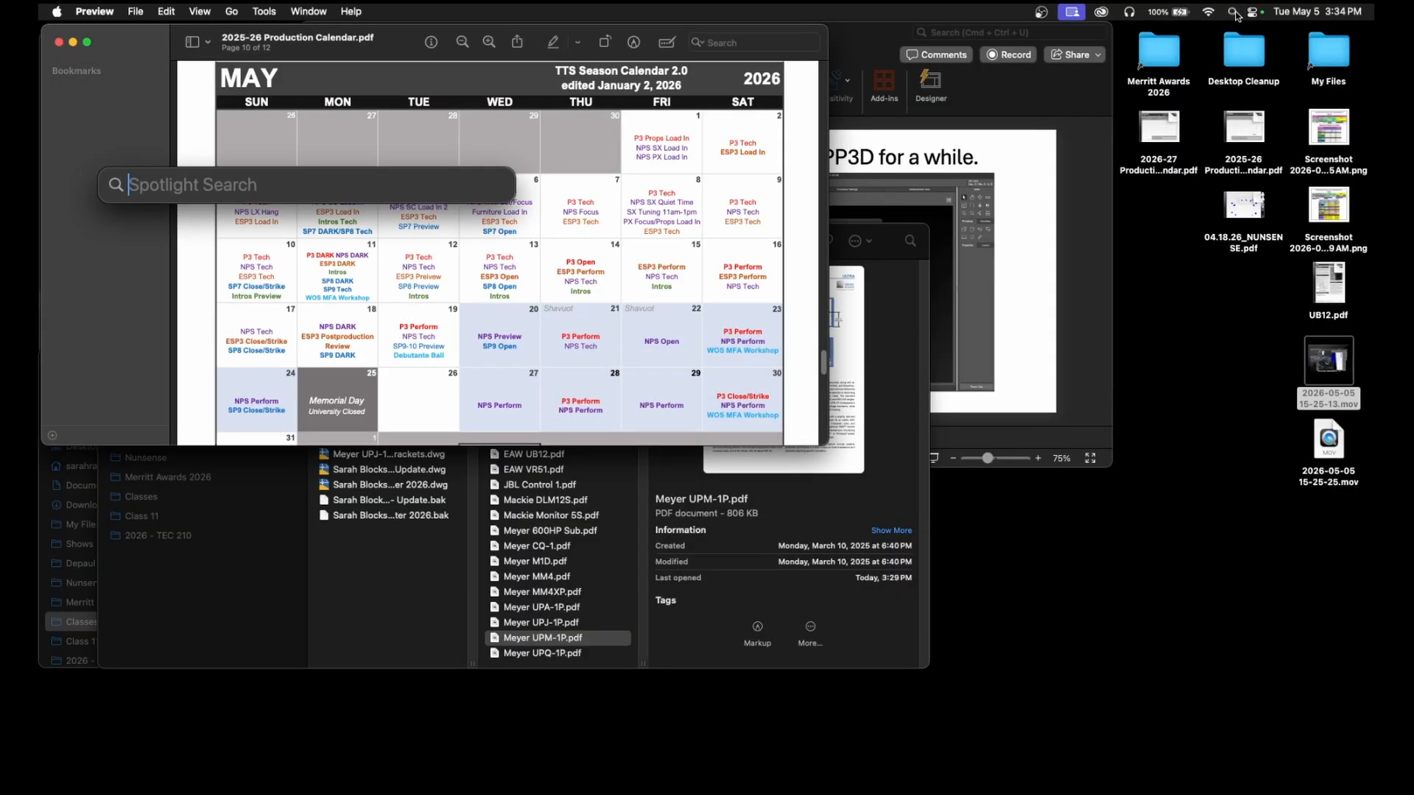
text(mapP 3D.app)
key(Return)
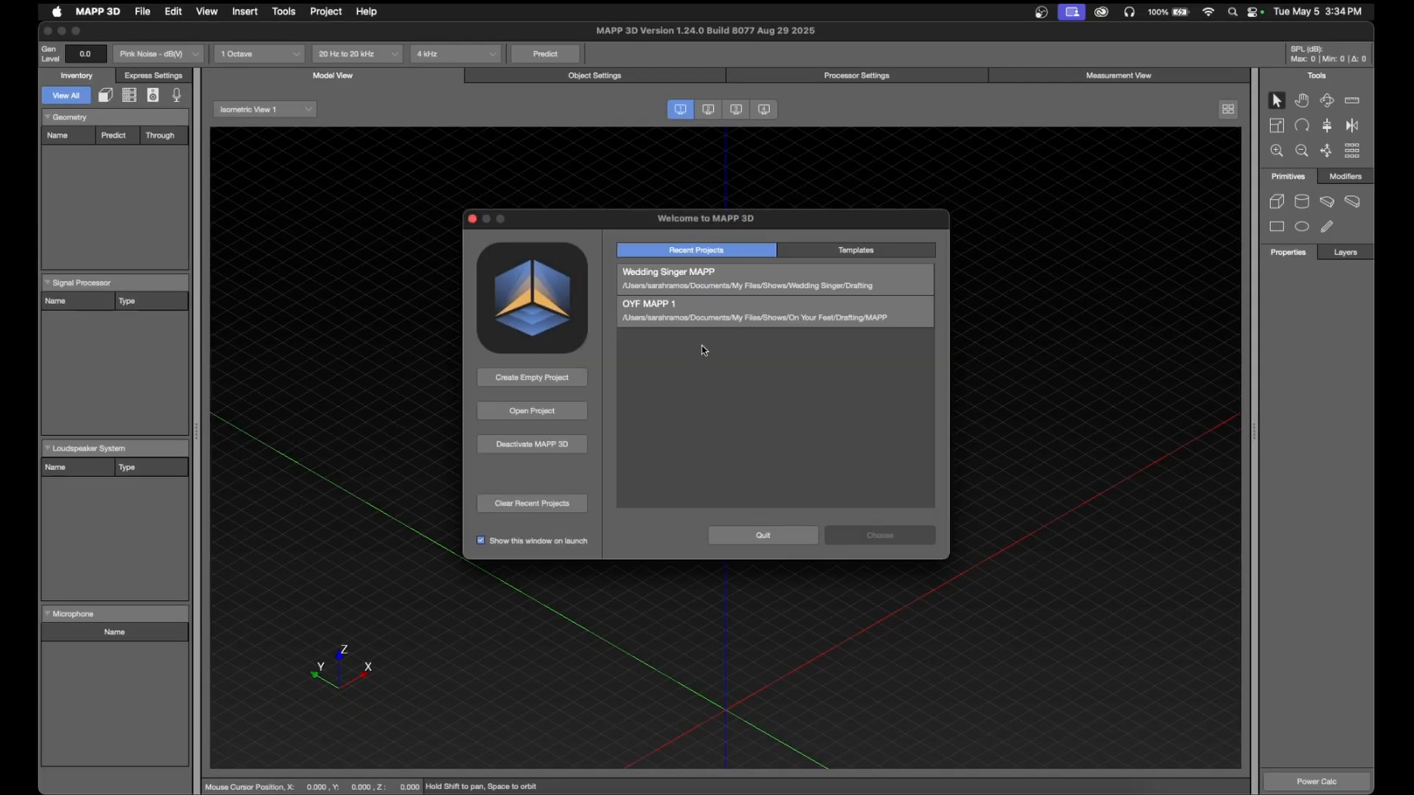
click(548, 378)
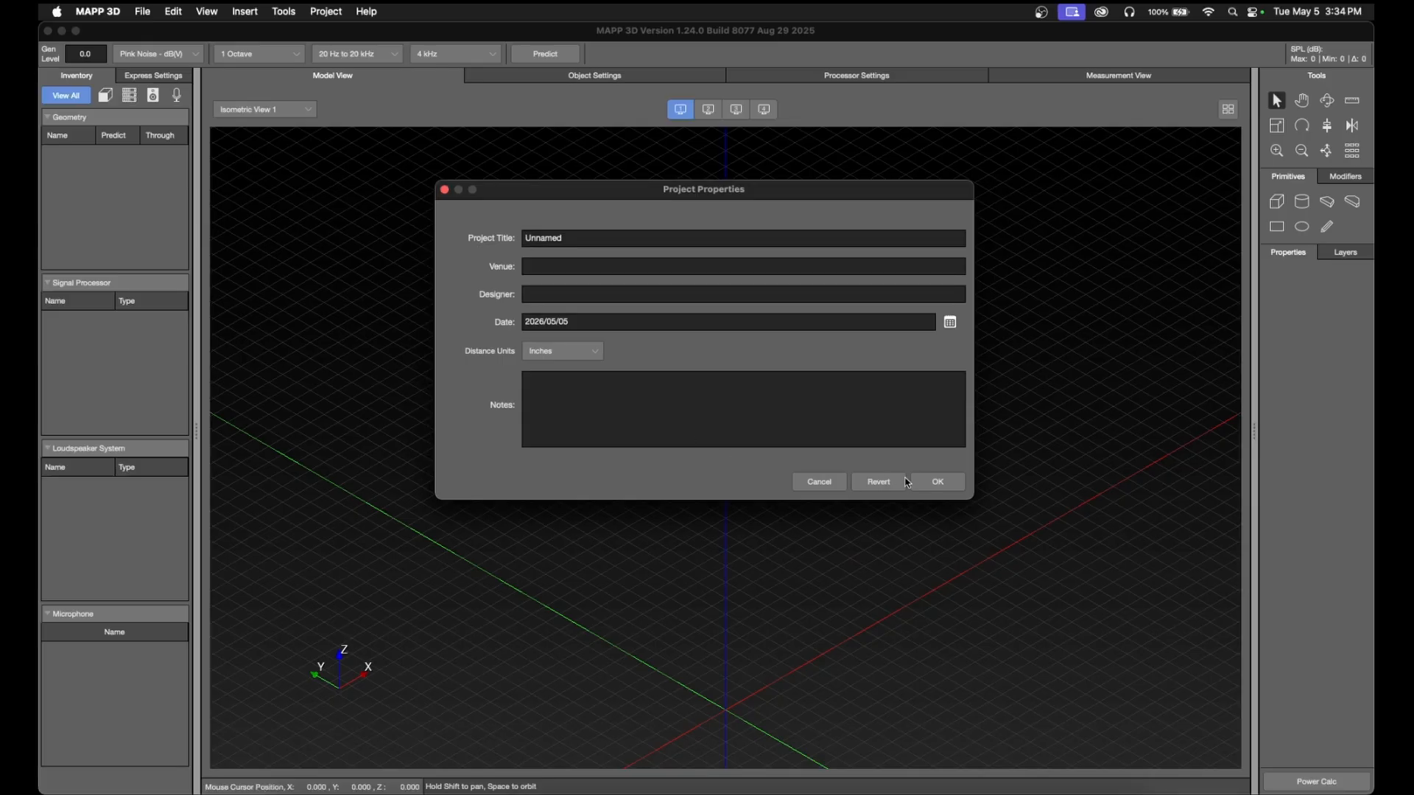
click(932, 489)
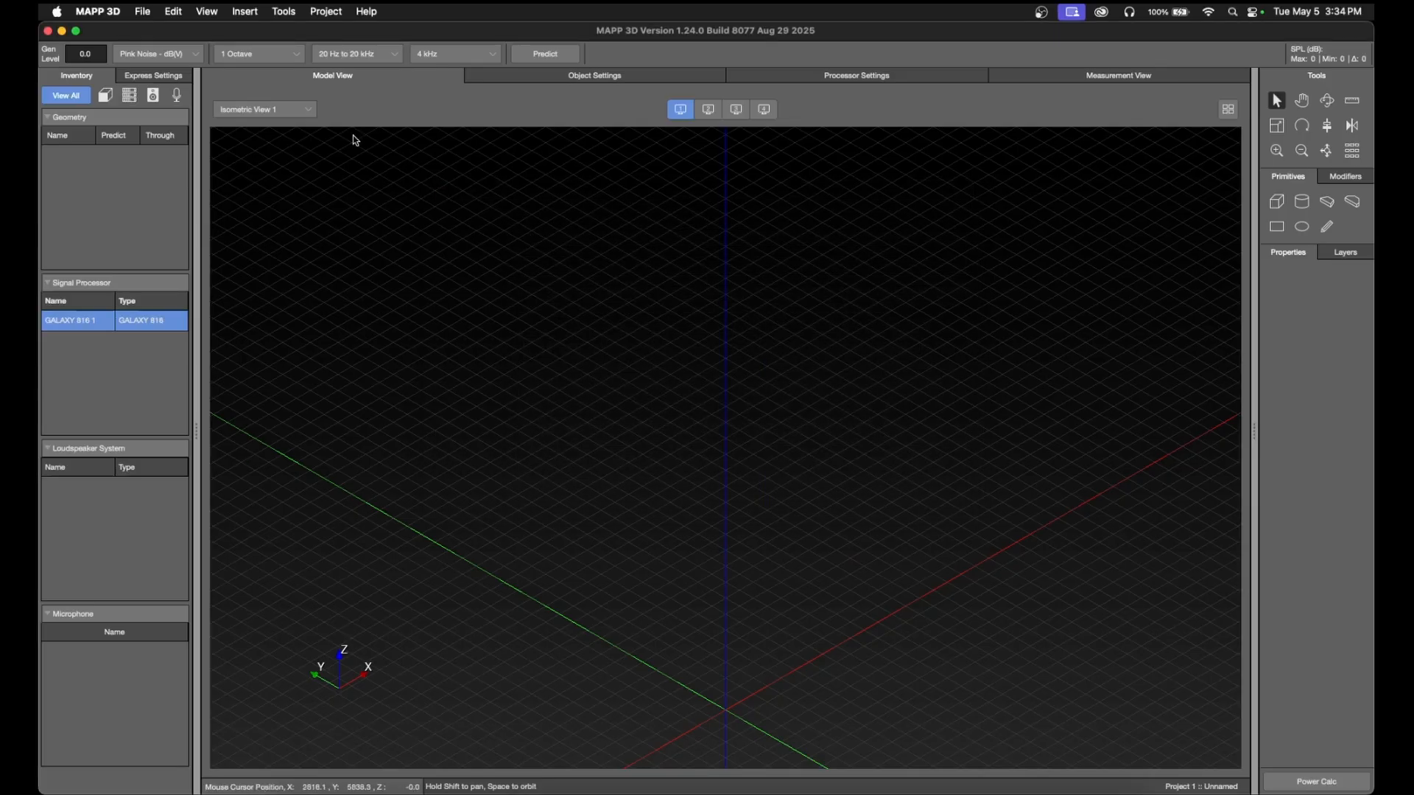
- Import the theatre drawing "Class 11 - Watts DXF for MAPP.dxf" from the Class 11 folder, using inches as the distance unit
click(142, 11)
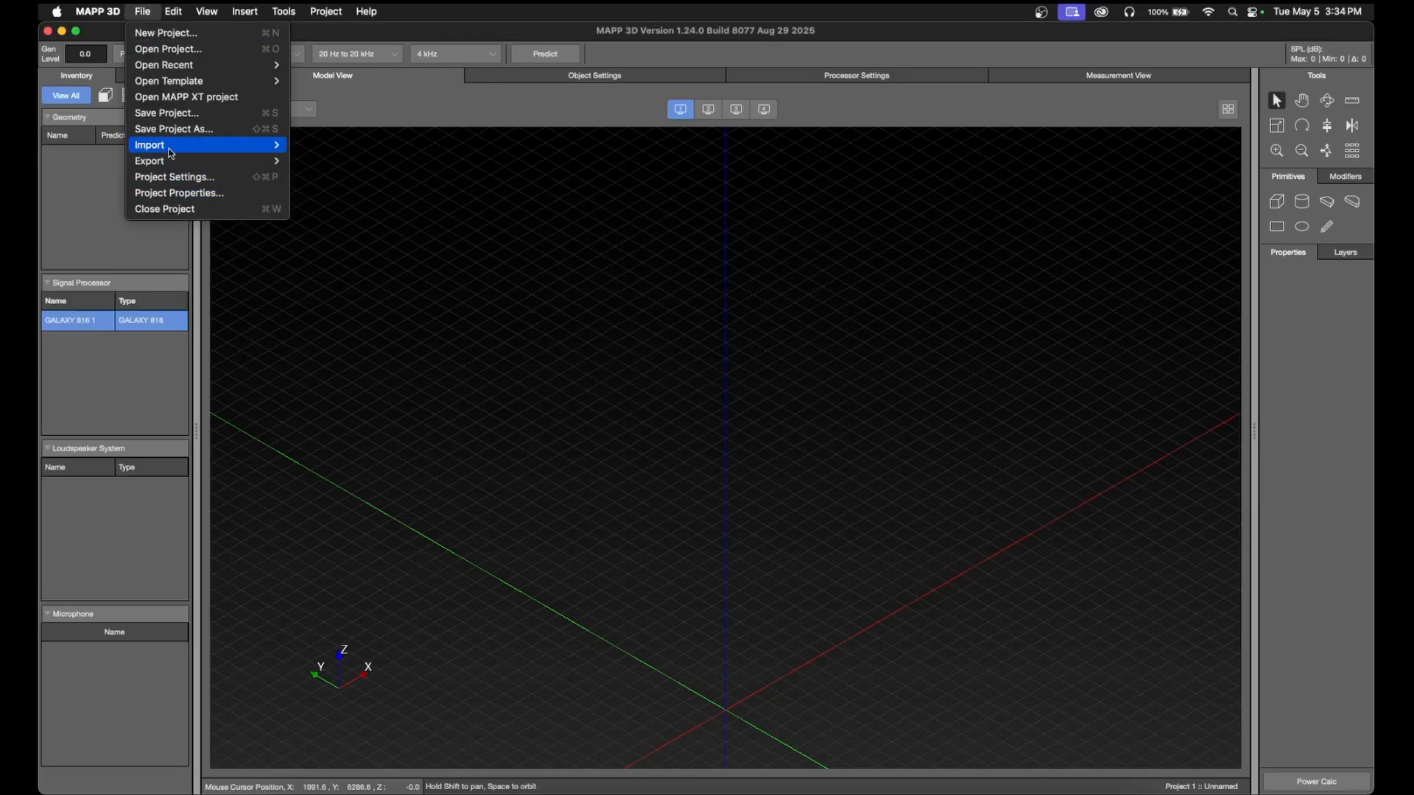
mouse_move(171, 146)
click(331, 147)
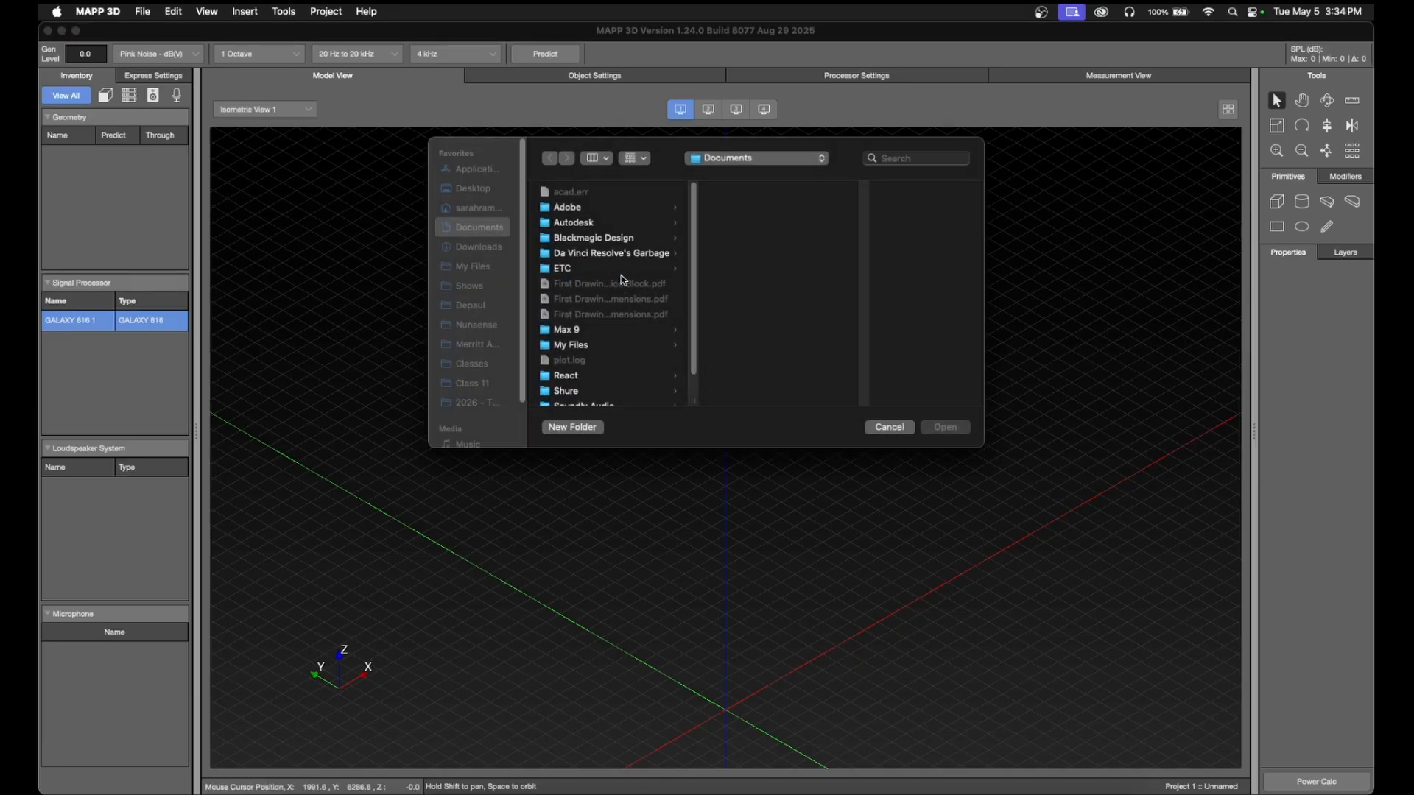
click(495, 384)
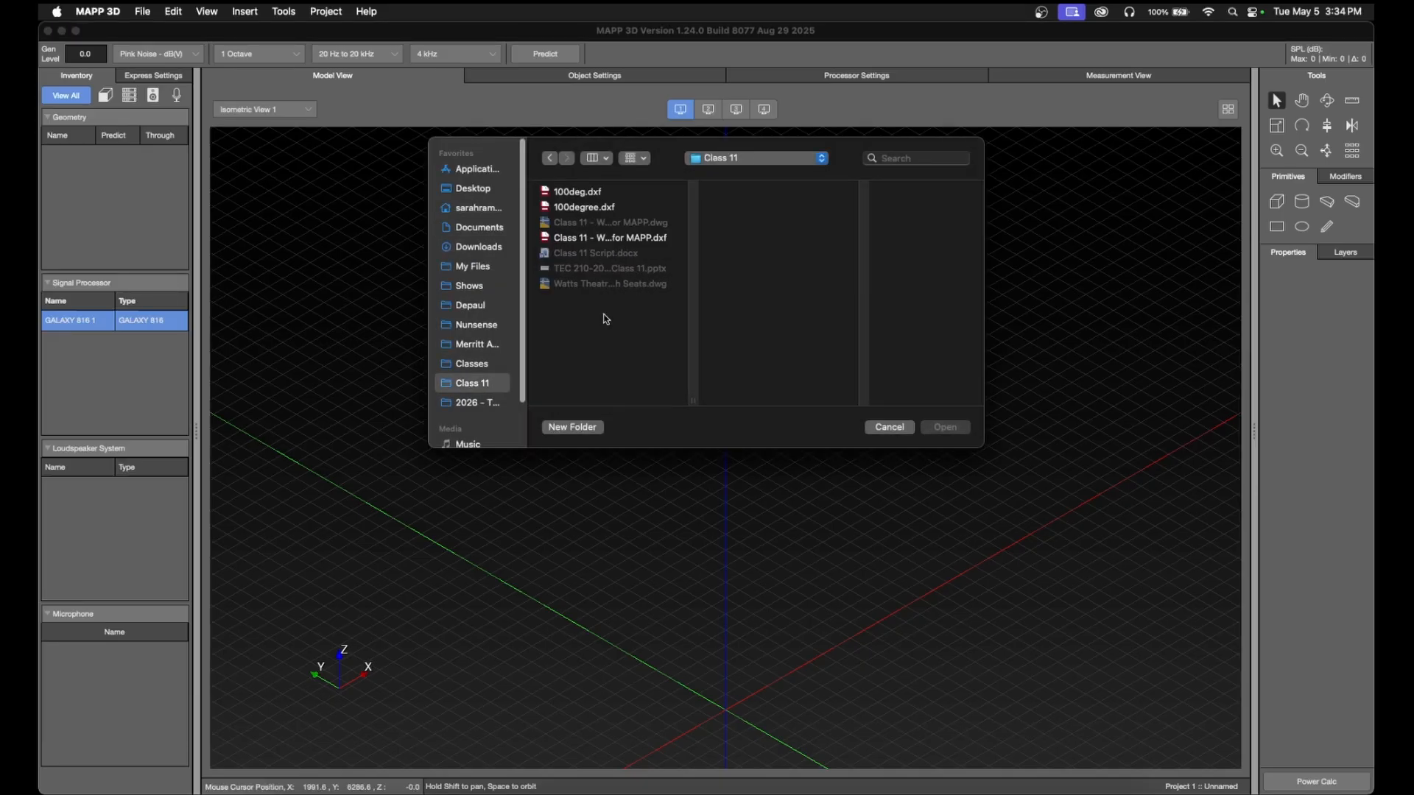
click(639, 238)
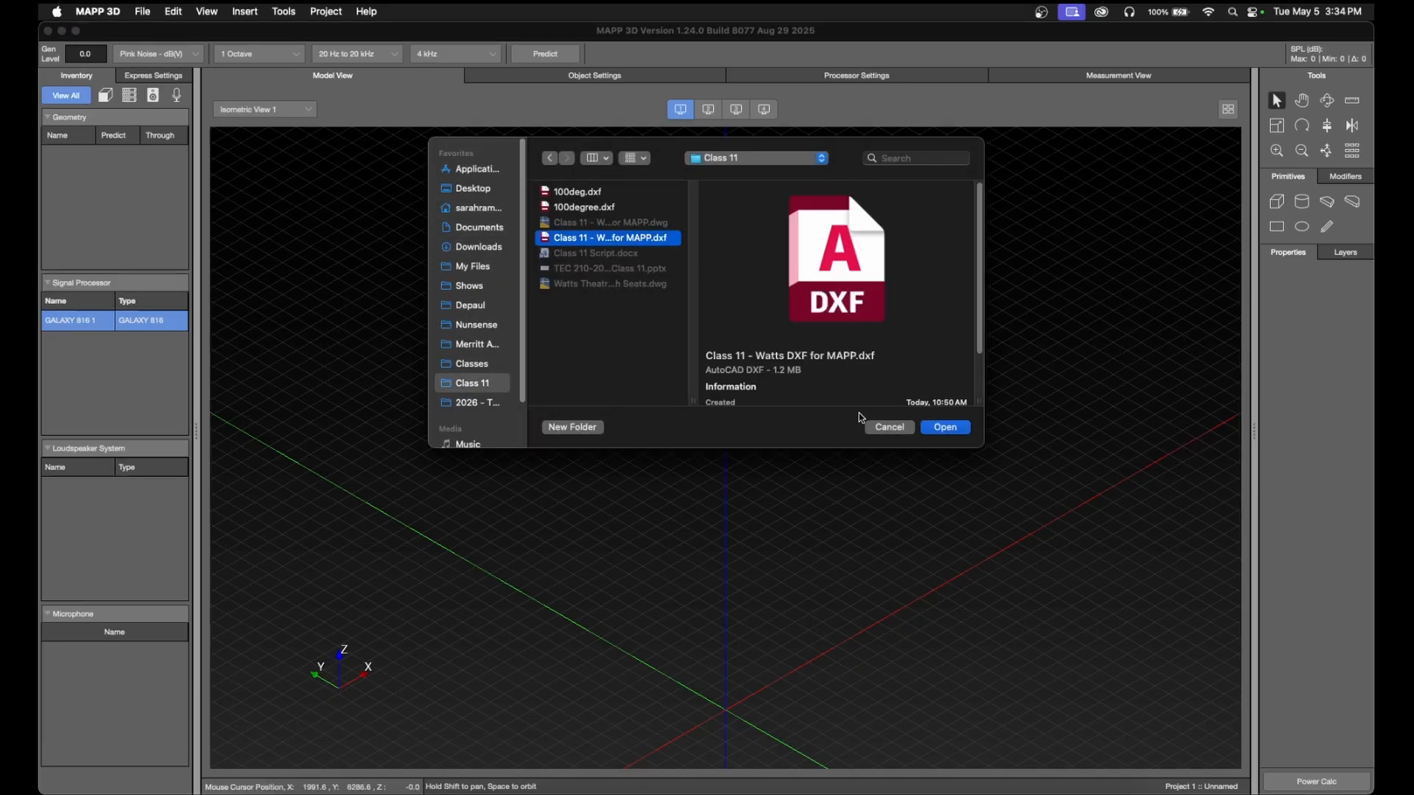
click(947, 429)
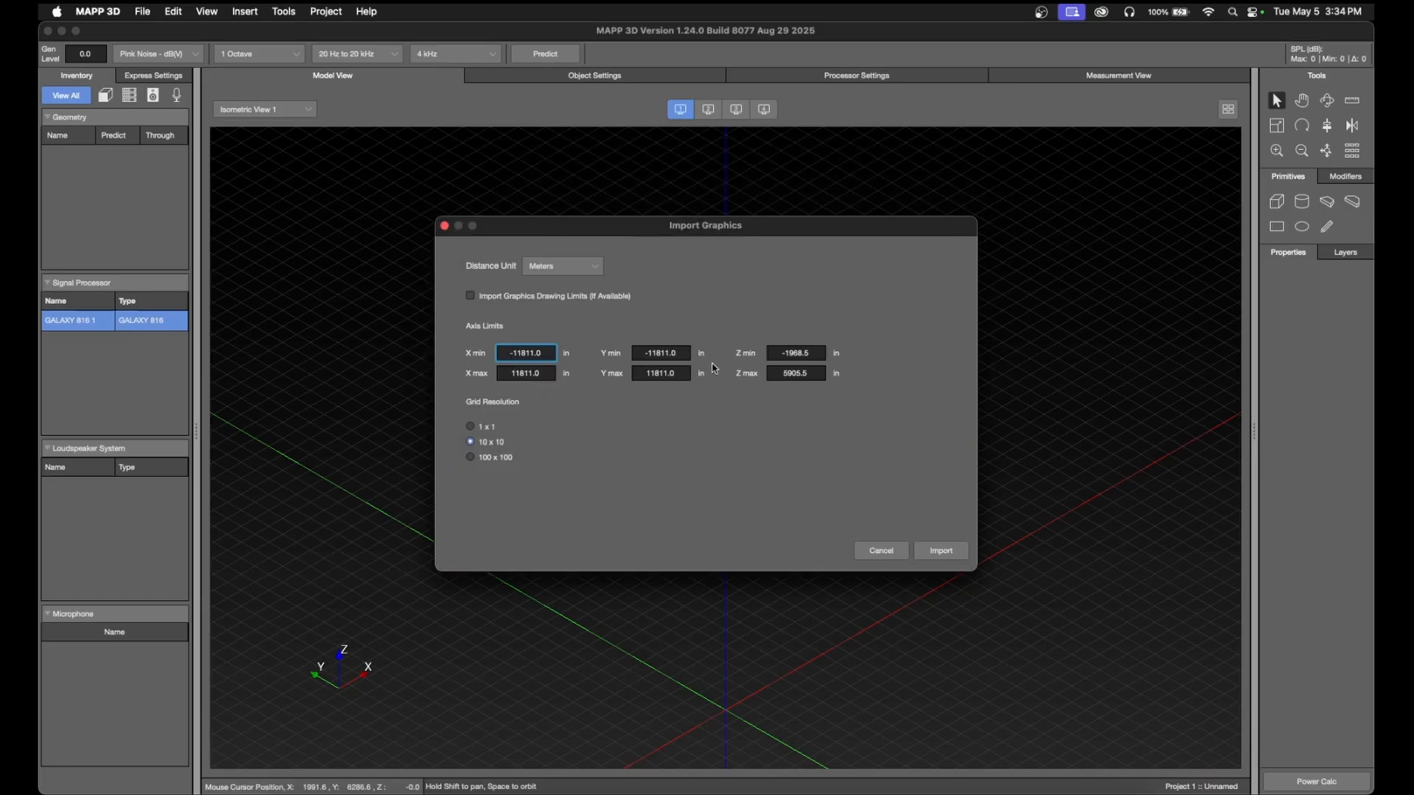
click(600, 269)
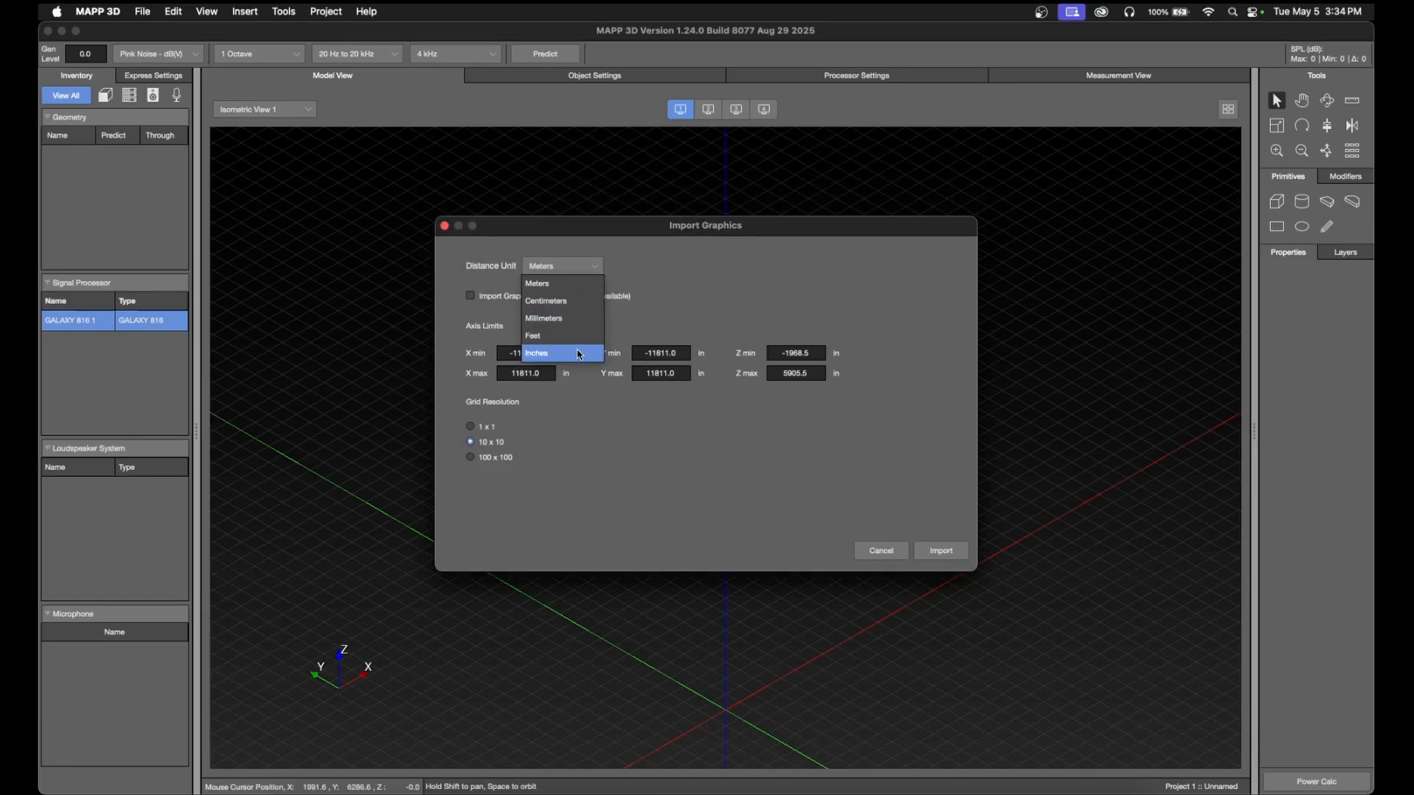
click(576, 355)
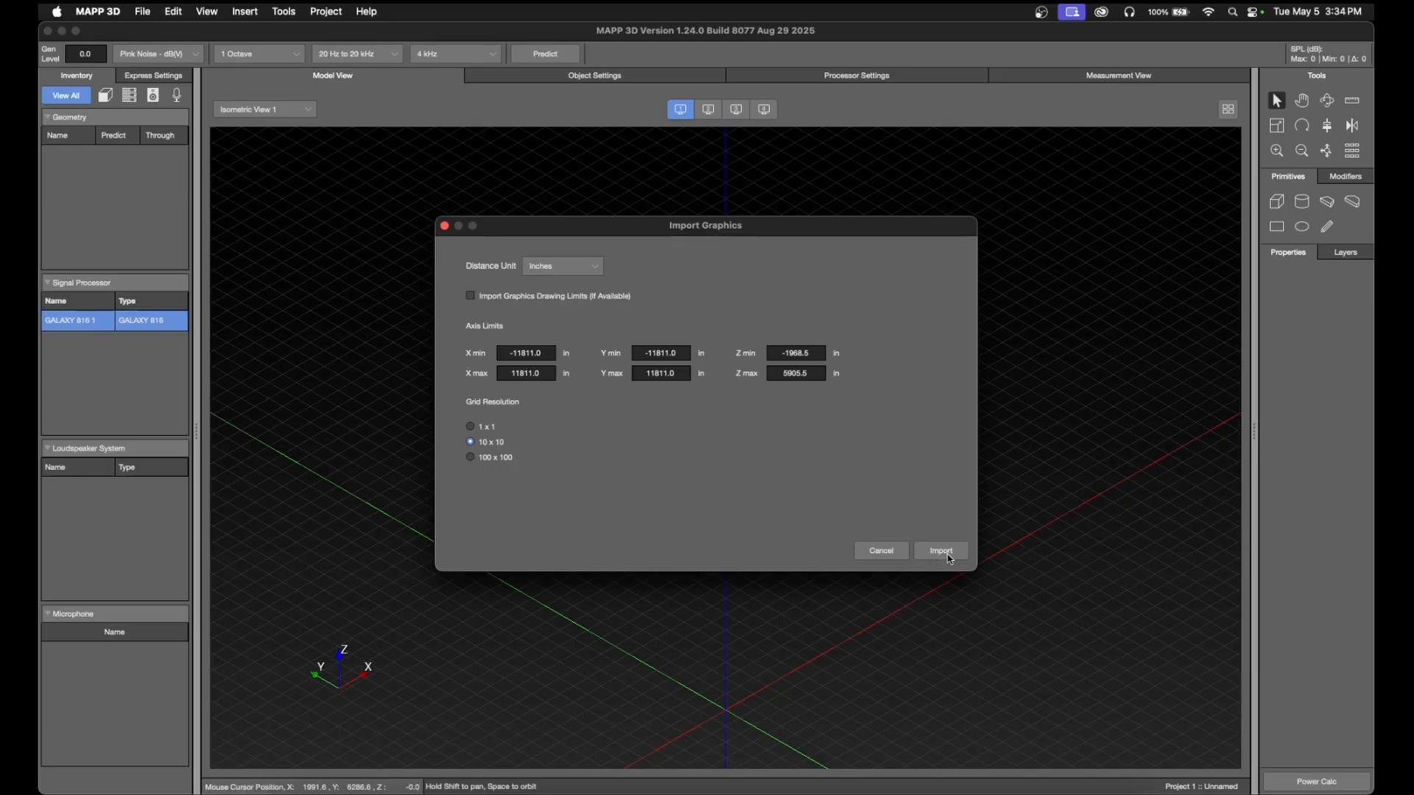
click(947, 552)
click(801, 423)
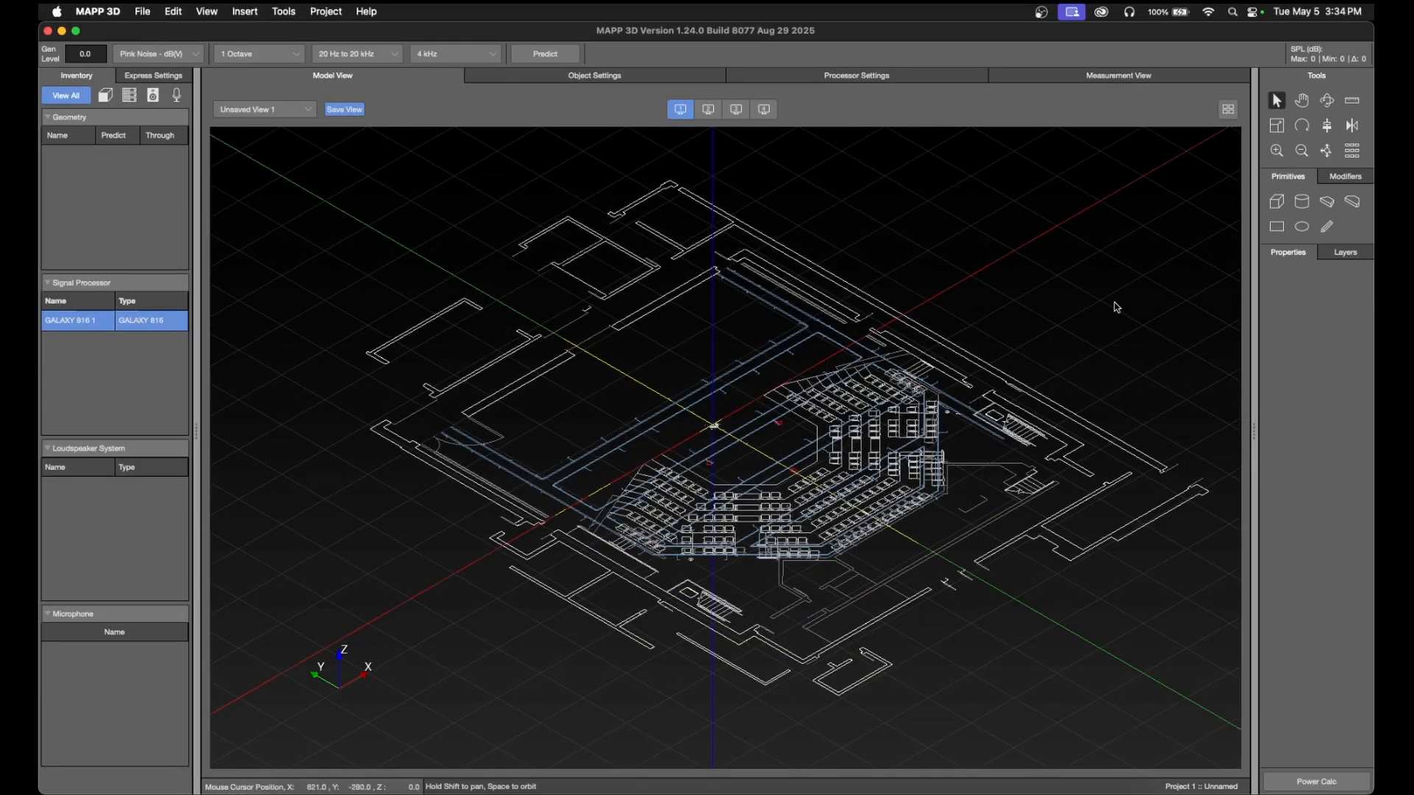
- Insert an individual ULTRA-X40 (110 x 50) loudspeaker at the origin on Layer 0, assigned to GALAXY 816 1, Output Channel 1
click(1326, 102)
drag(1121, 360, 899, 416)
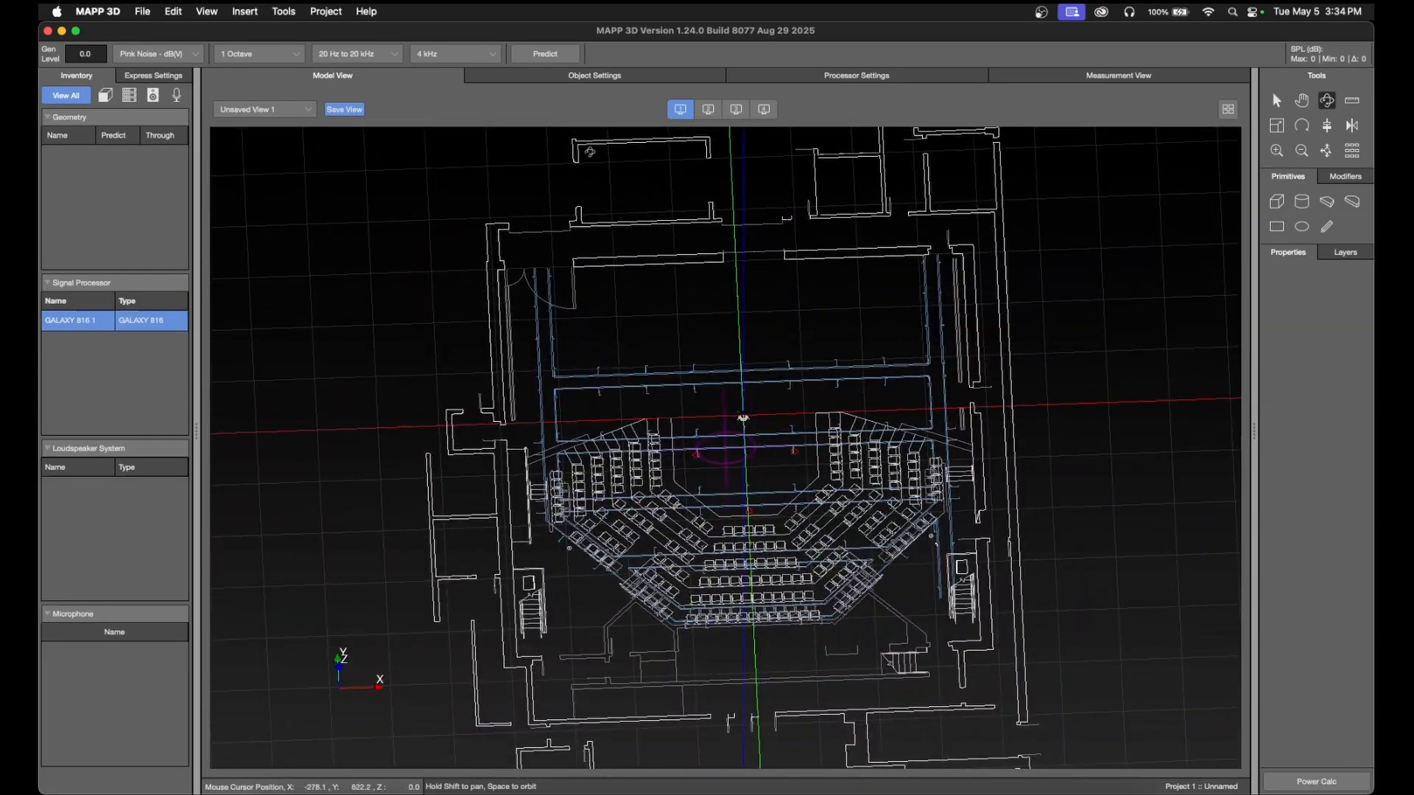
click(243, 13)
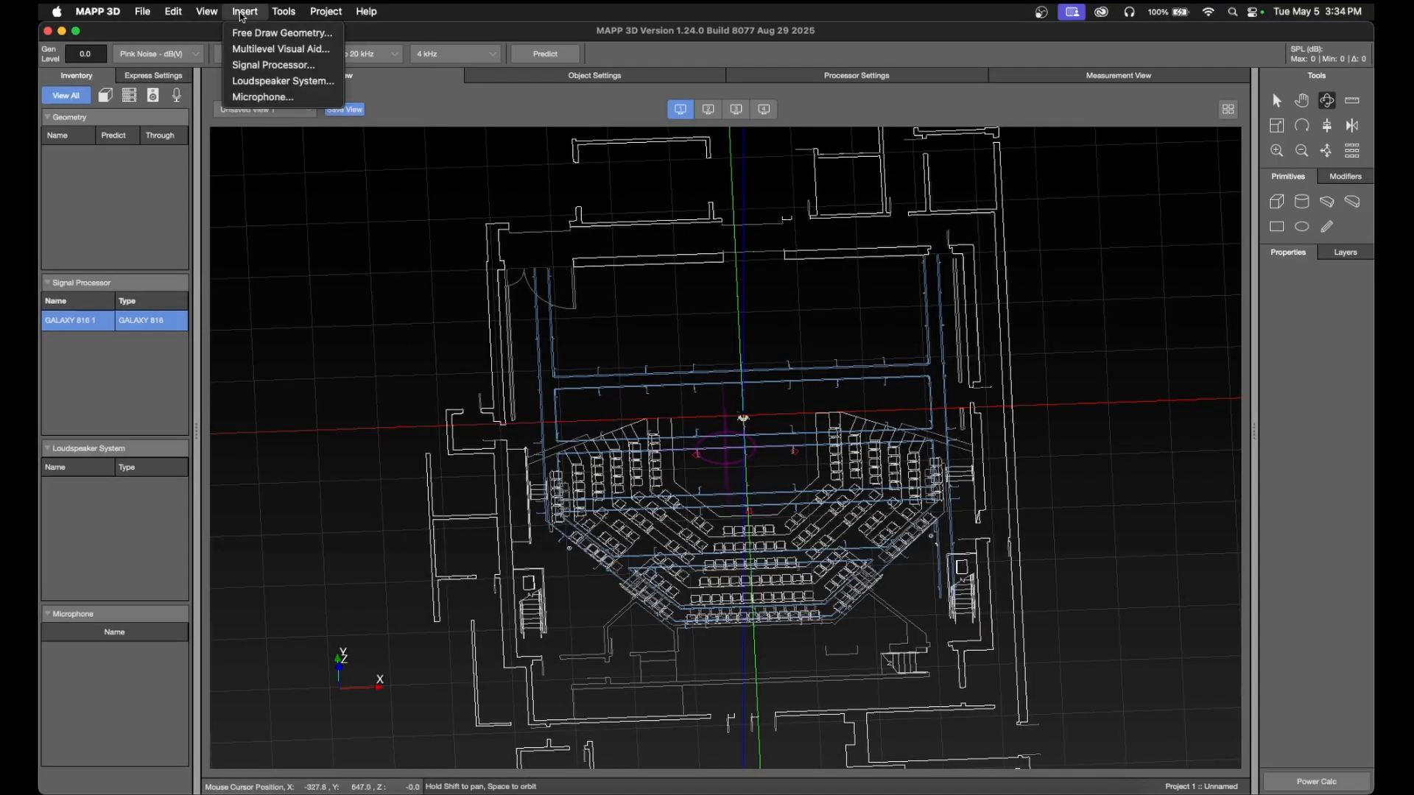
click(289, 81)
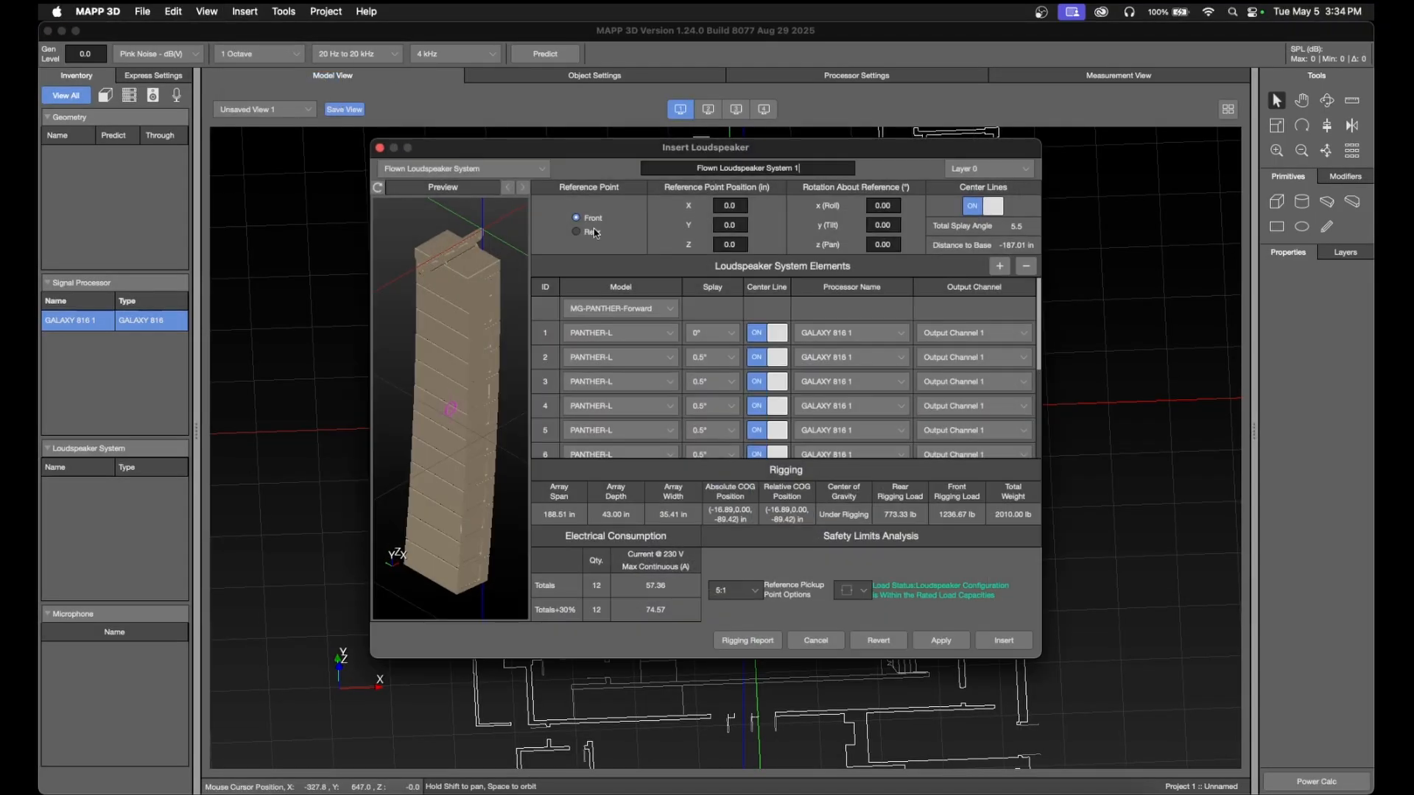
click(485, 169)
click(495, 269)
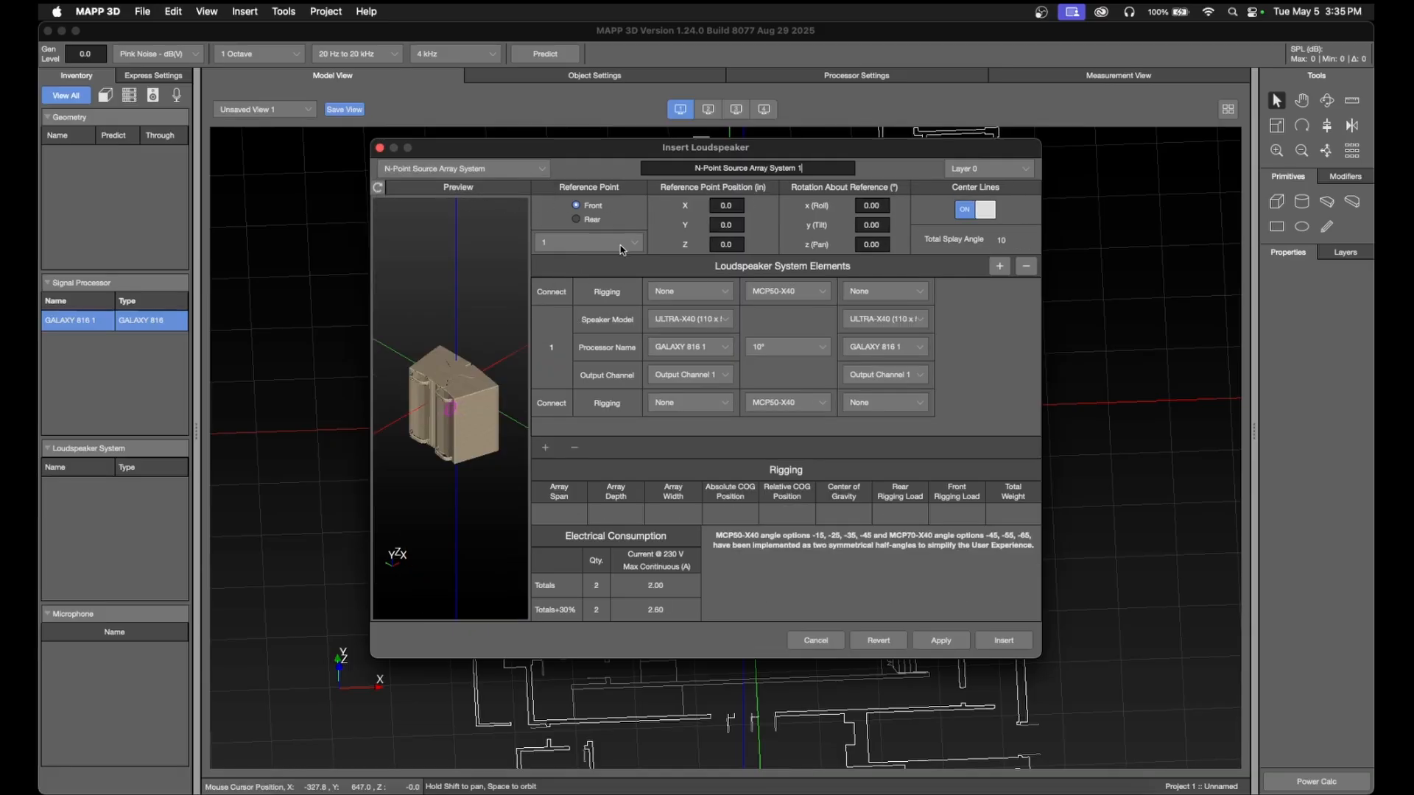
click(501, 172)
click(495, 273)
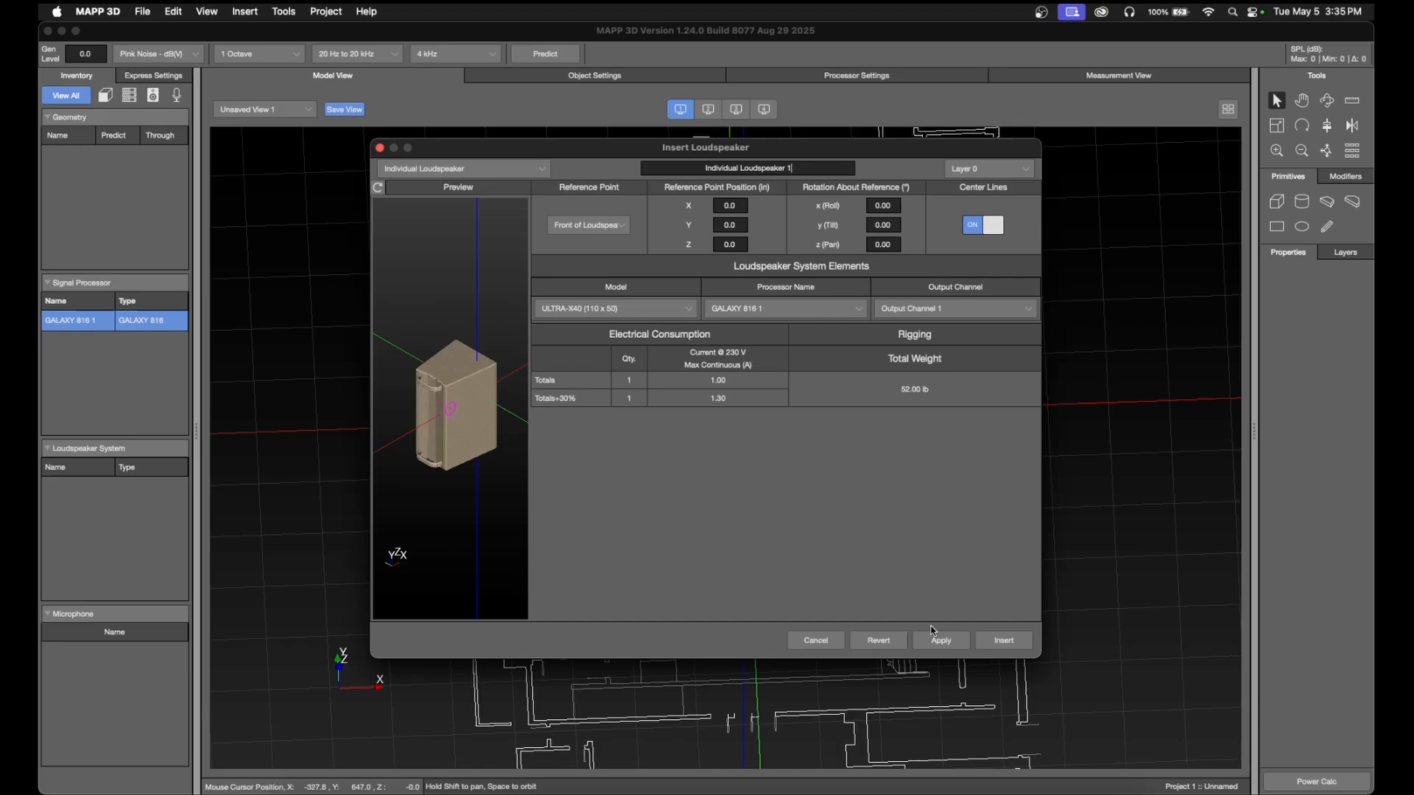
click(946, 642)
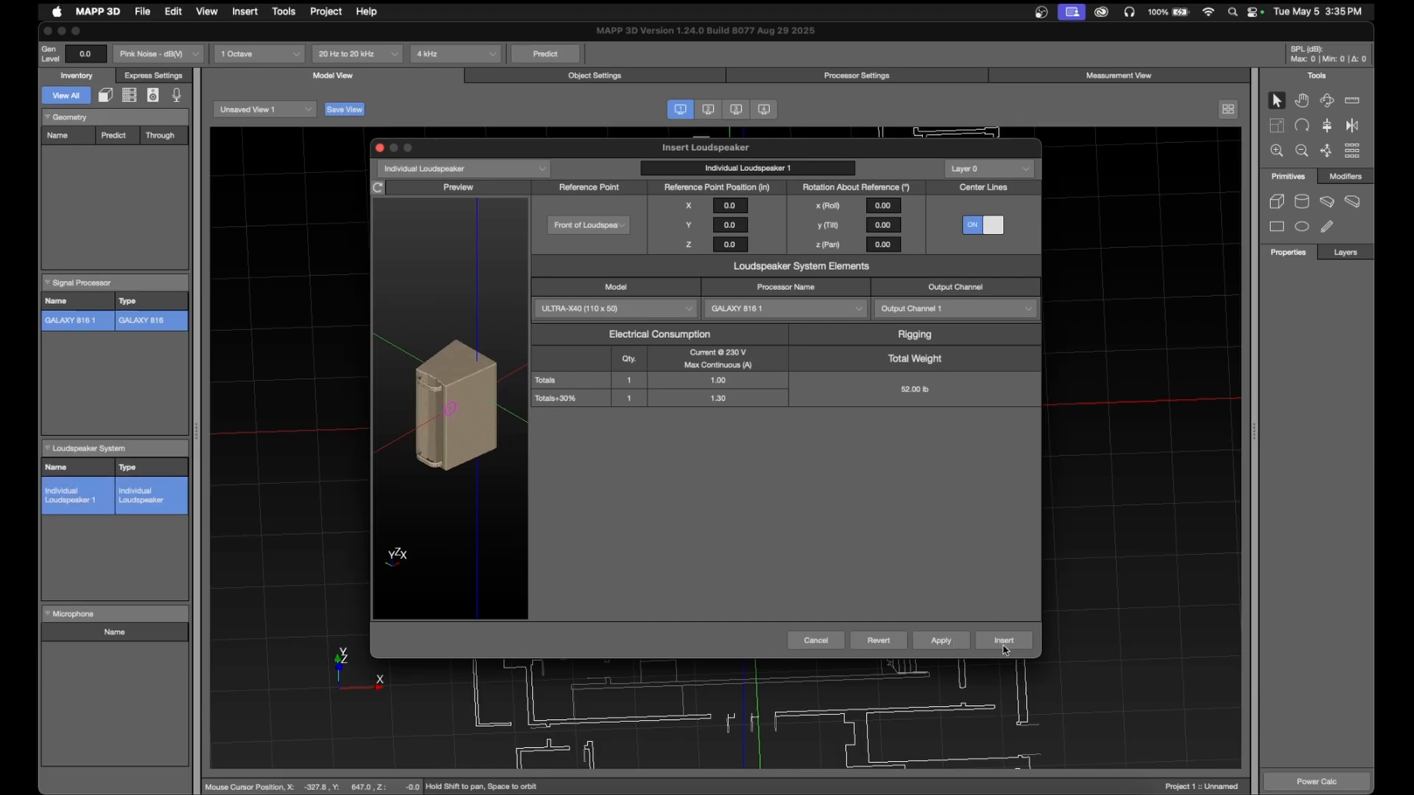
click(1002, 646)
- Change the inserted loudspeaker's model to MM-4XP and return to the model view
scroll(742, 411, up, 10)
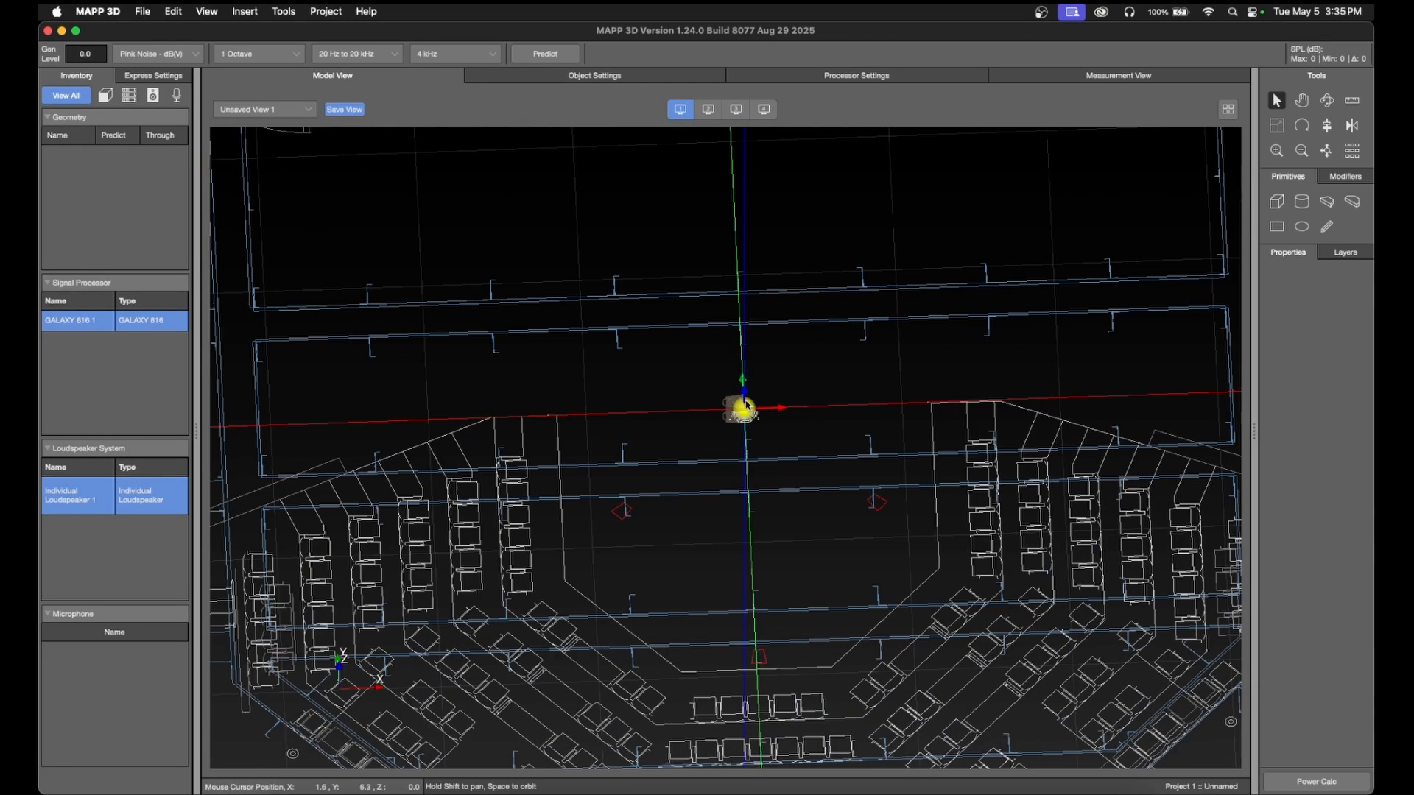
scroll(742, 411, up, 3)
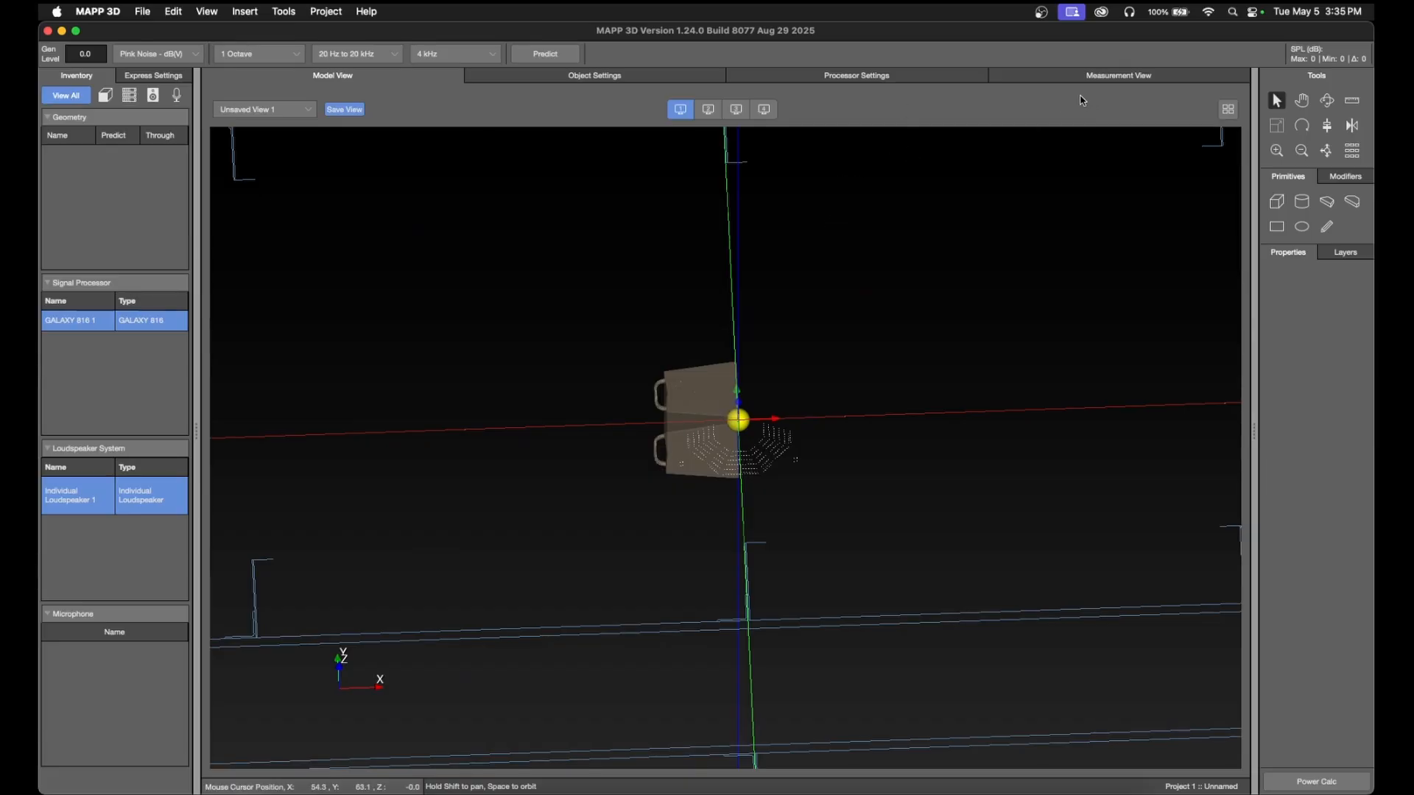
click(574, 75)
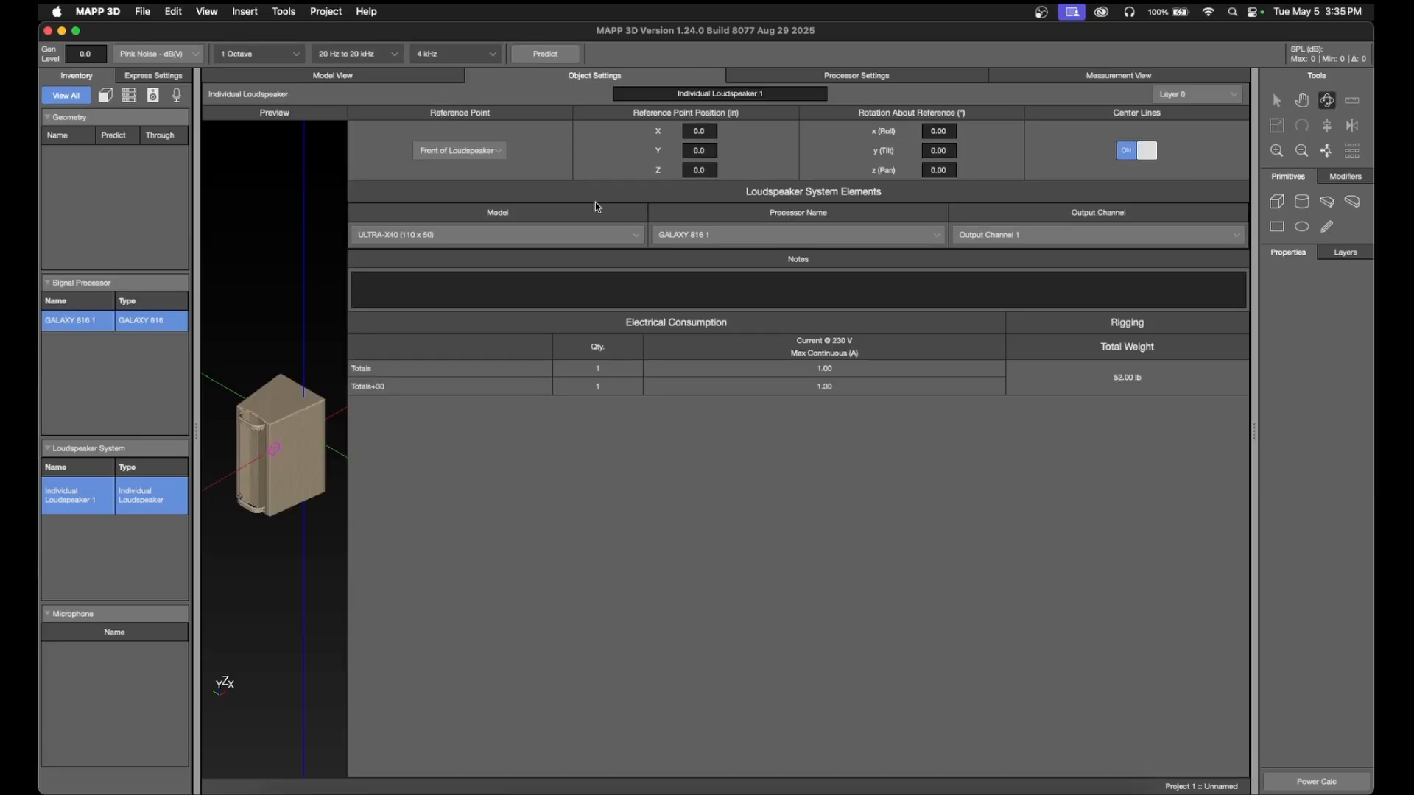
click(622, 237)
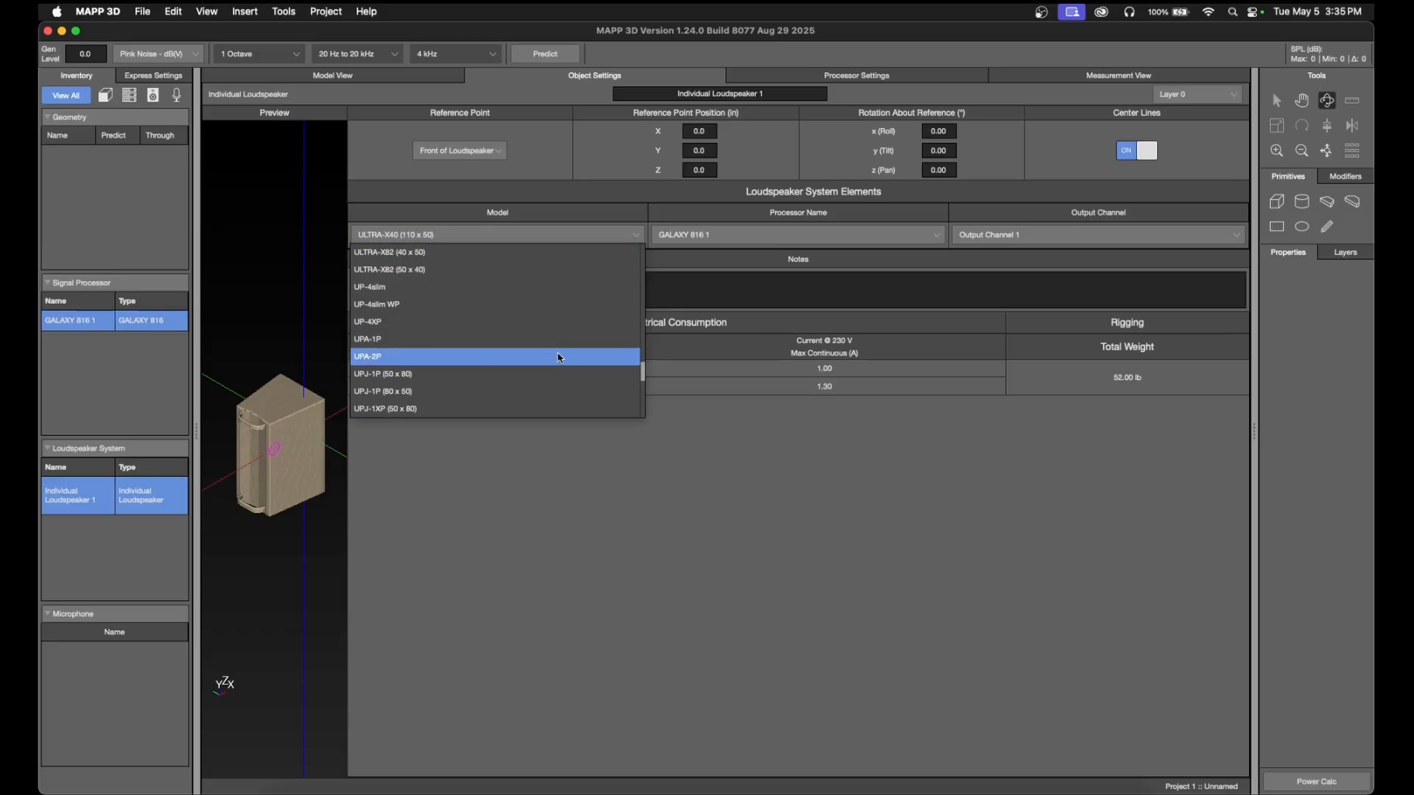
scroll(557, 358, up, 10)
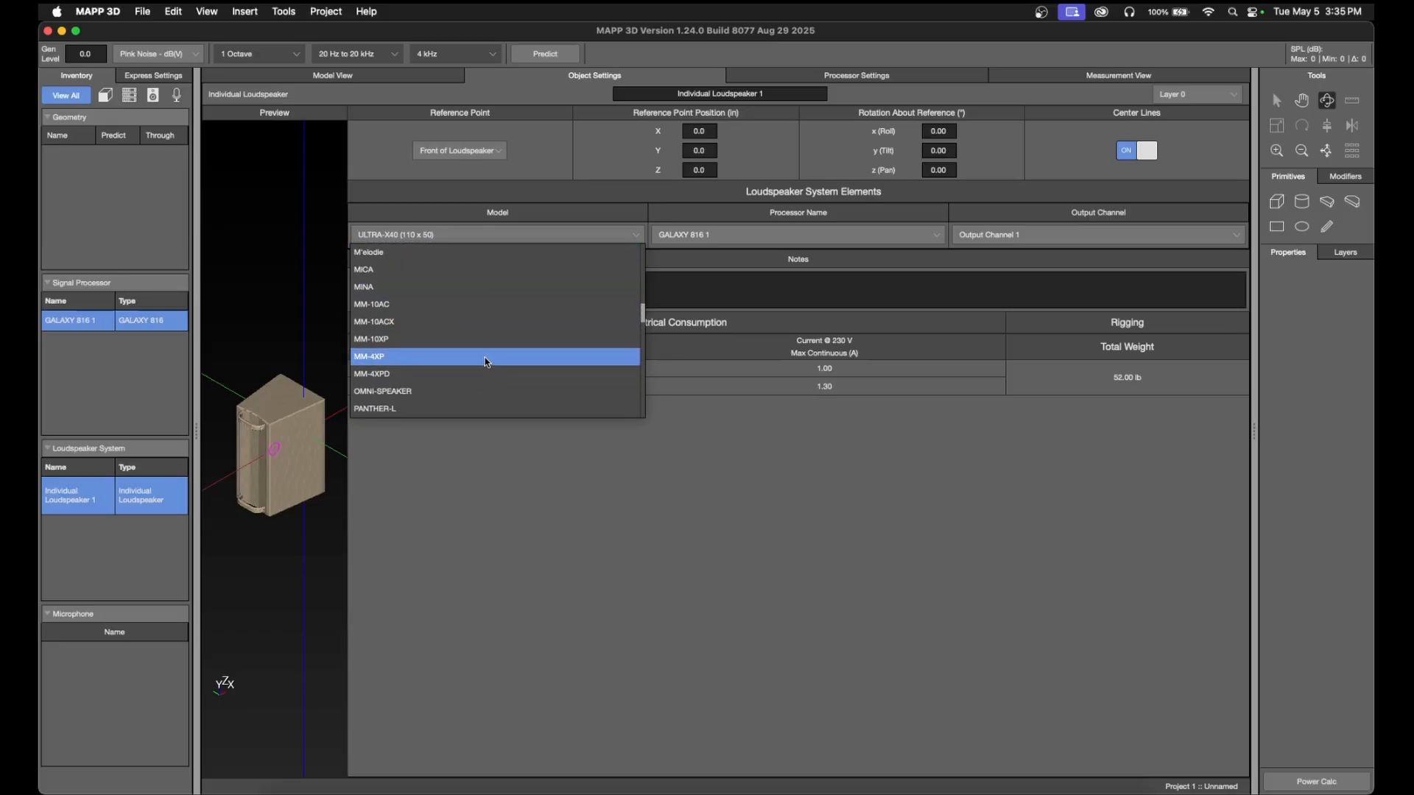
click(486, 357)
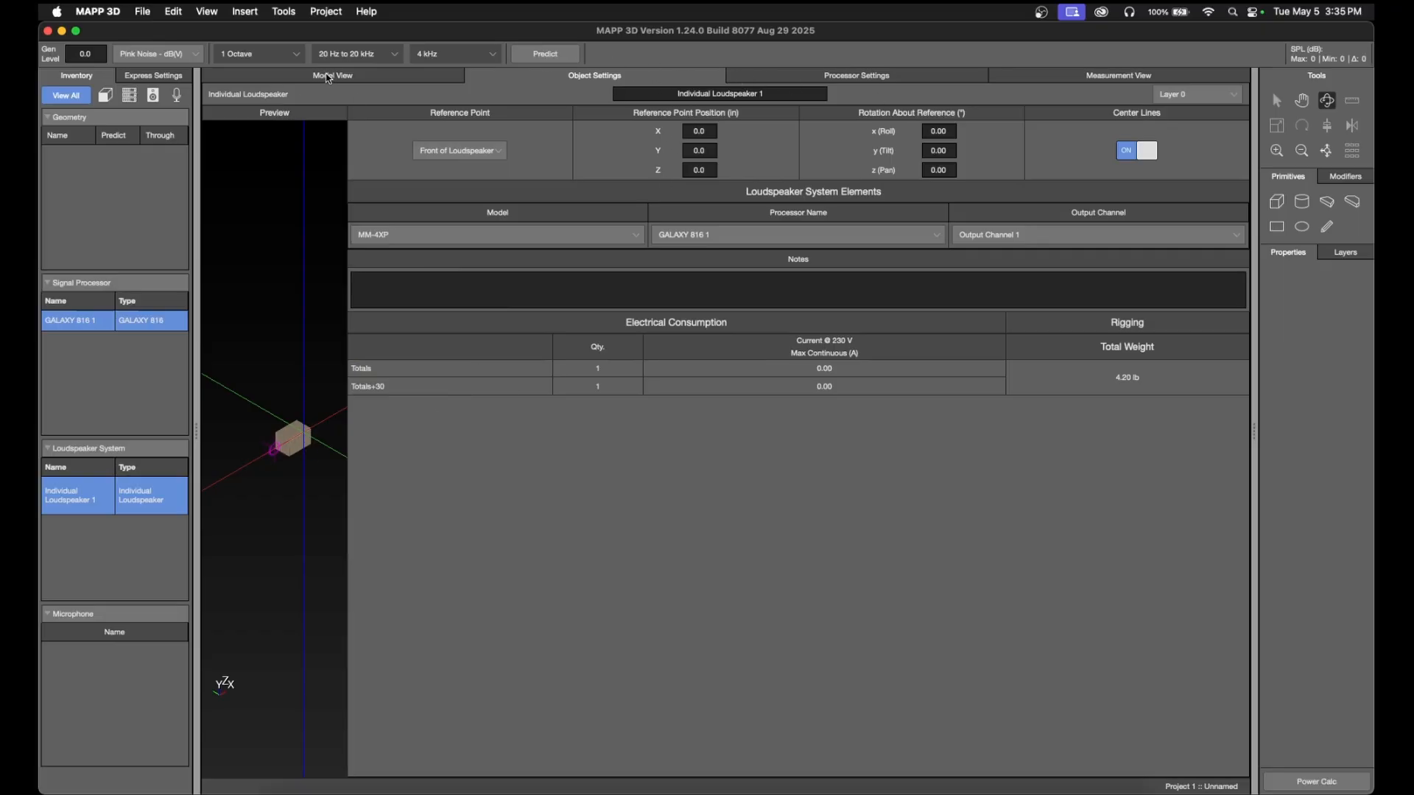
click(330, 76)
scroll(728, 432, up, 6)
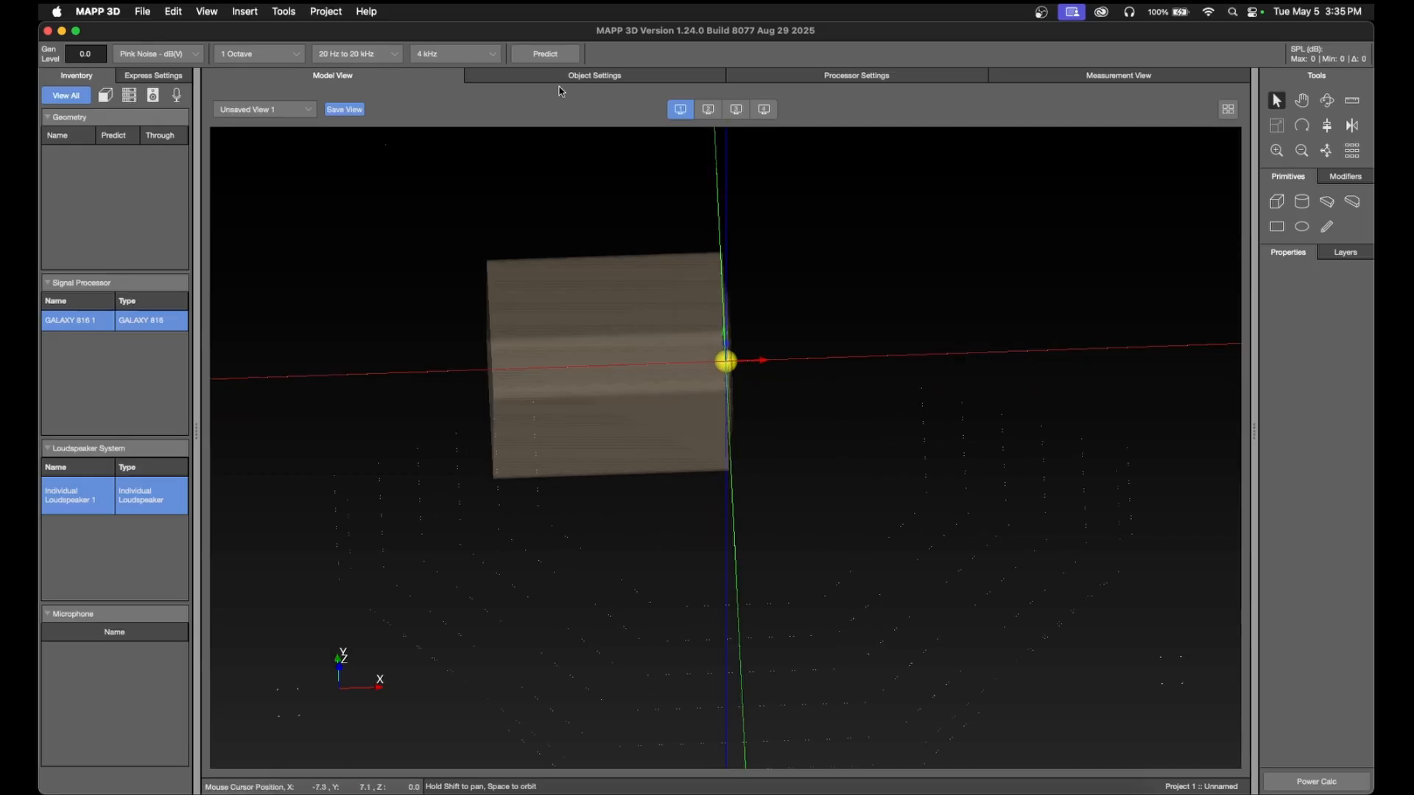
- Examine the loudspeaker's size against the theatre drawing and the tiny seating outline around the origin
click(576, 75)
click(773, 407)
scroll(770, 412, down, 10)
scroll(853, 472, up, 5)
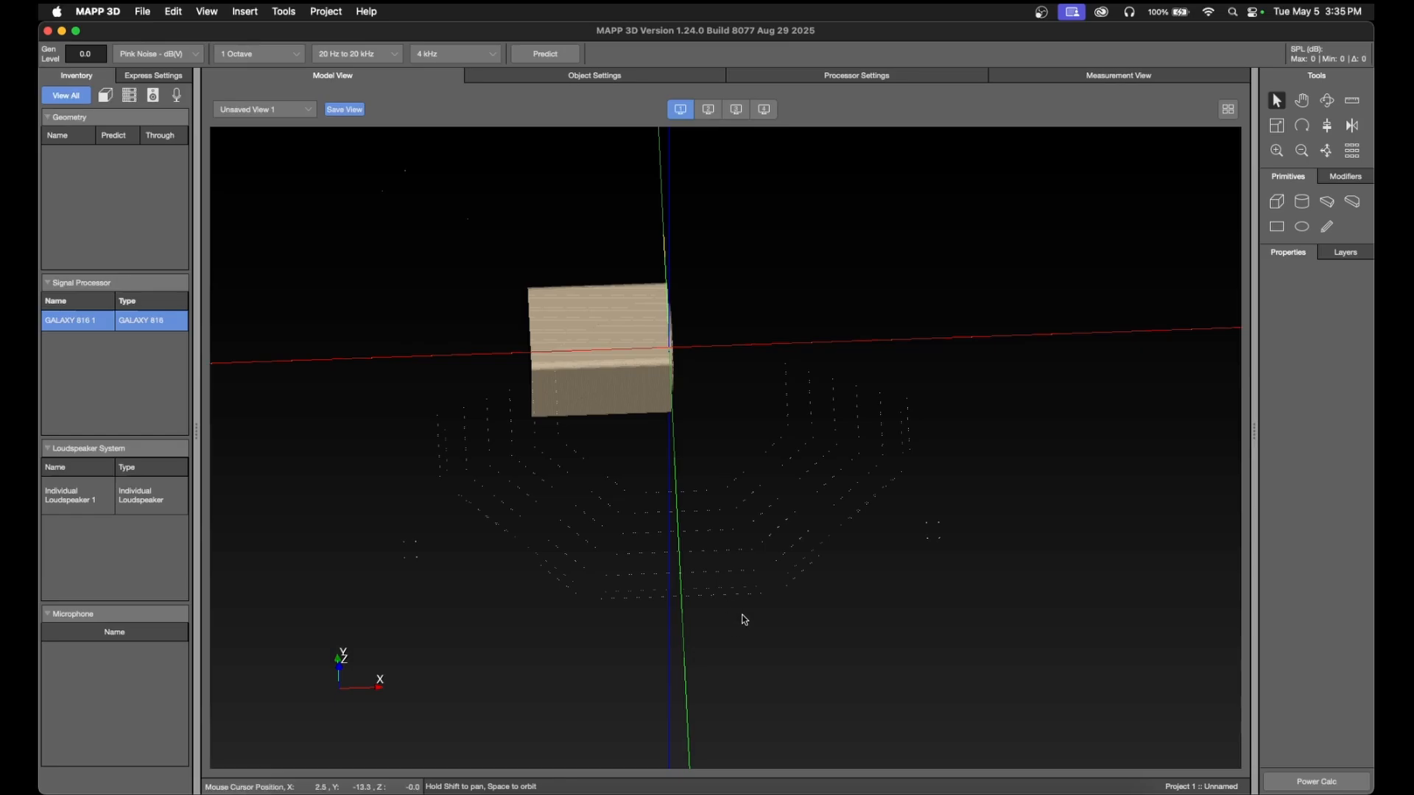
scroll(742, 619, down, 3)
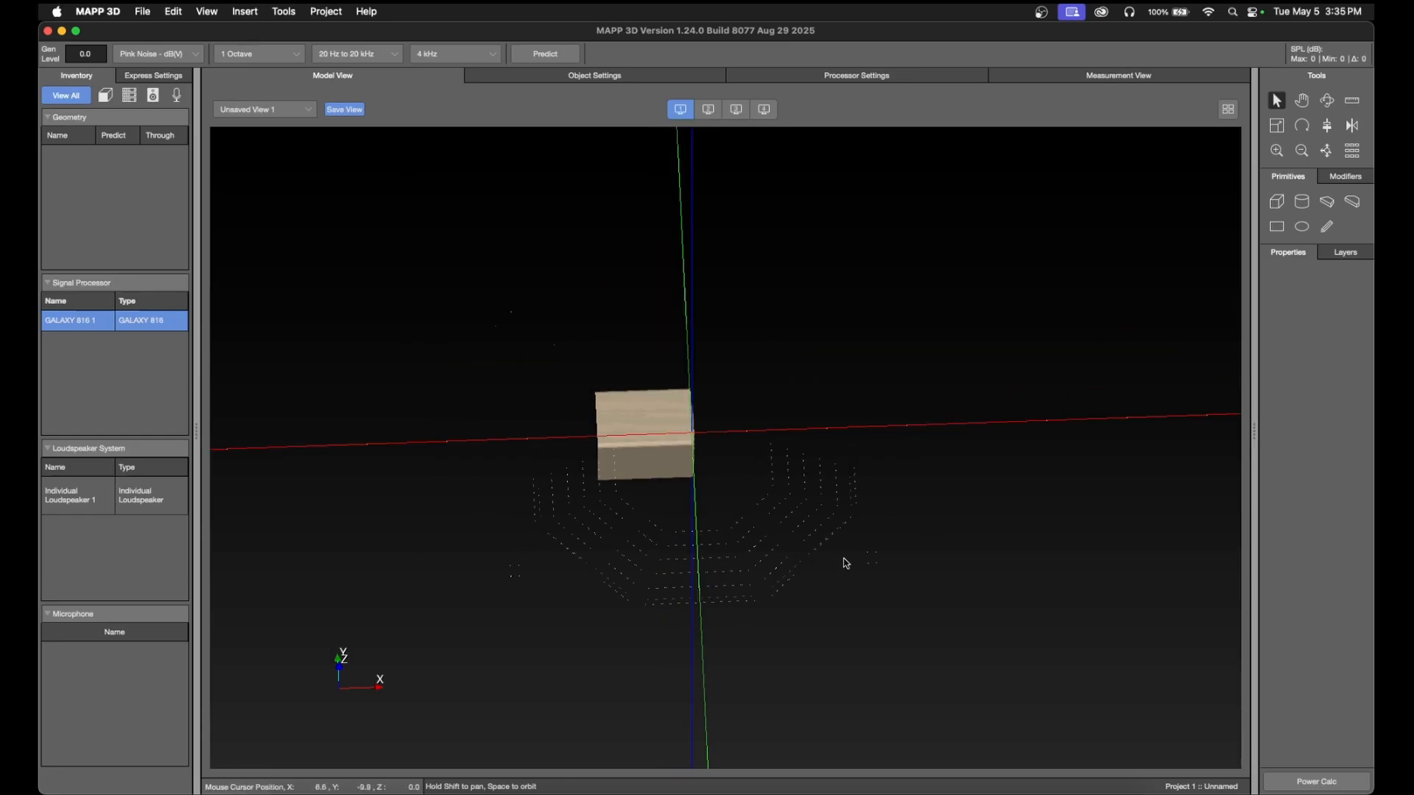
scroll(899, 568, down, 10)
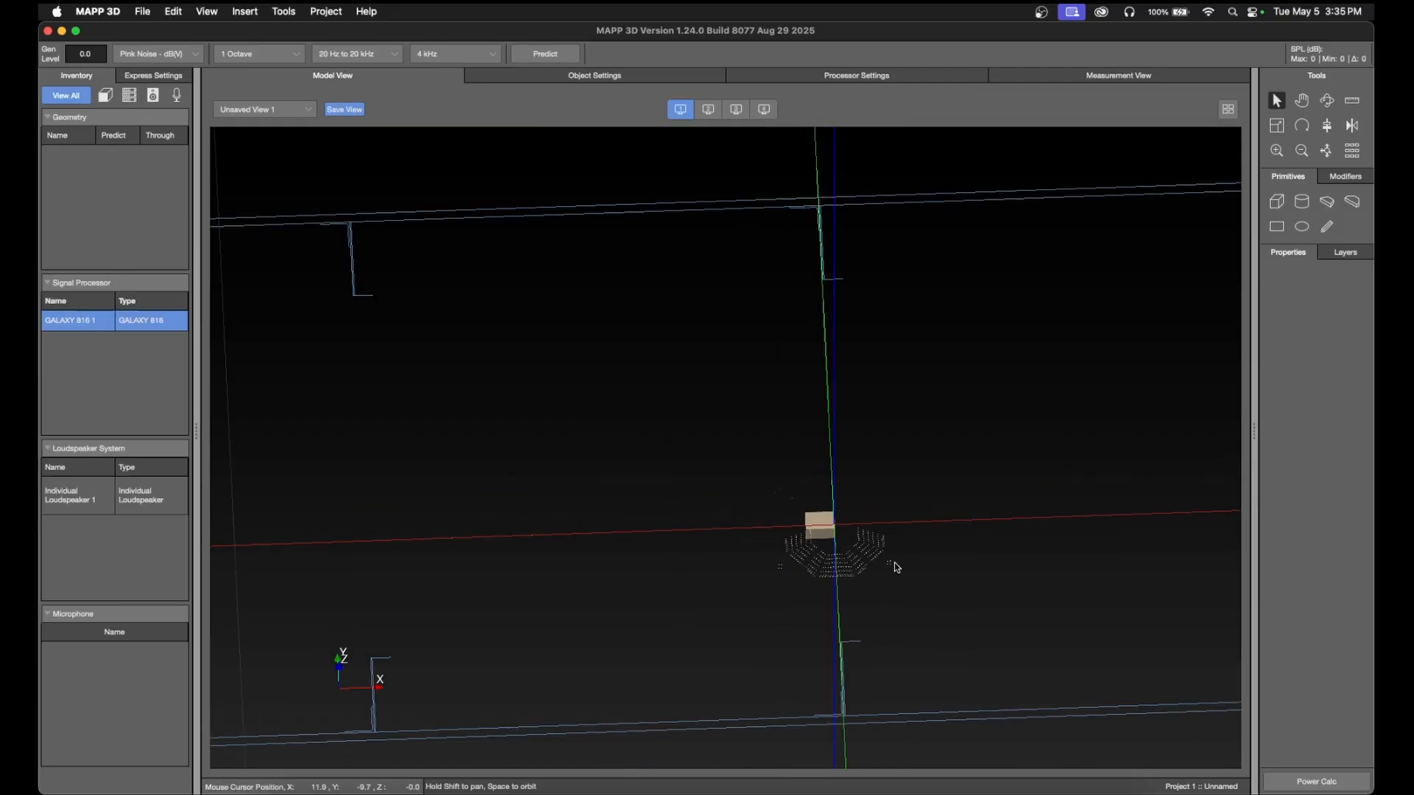
scroll(895, 569, down, 6)
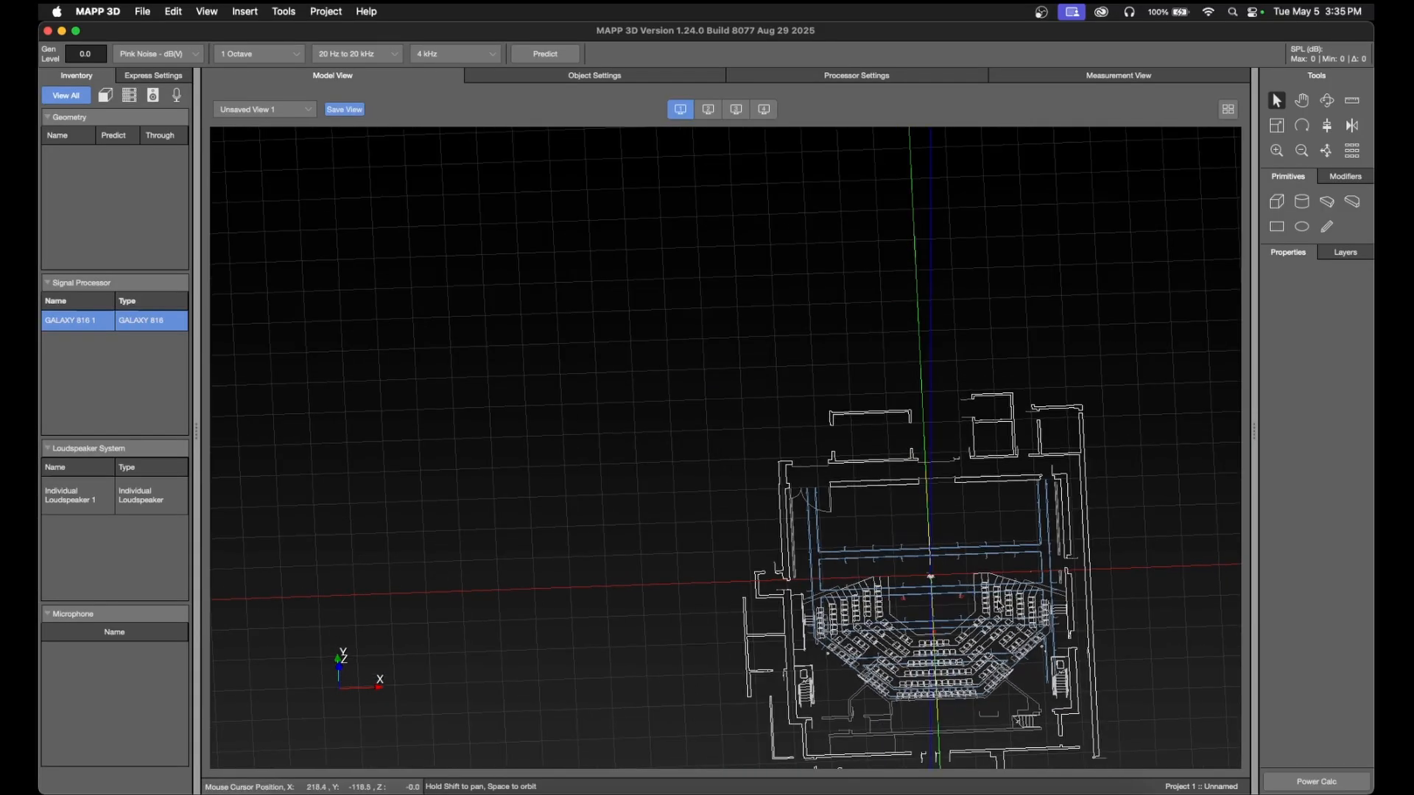
scroll(848, 534, up, 10)
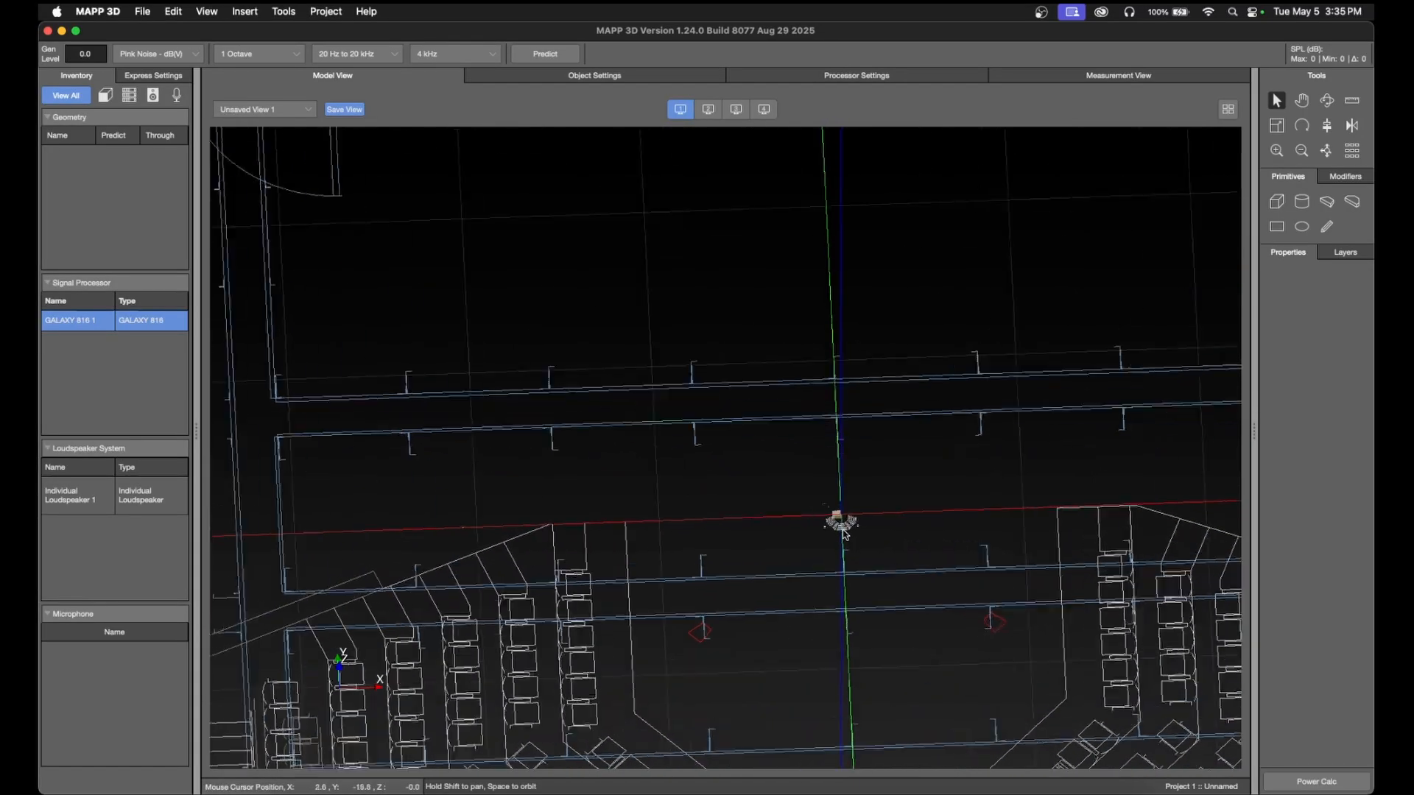
scroll(848, 533, up, 5)
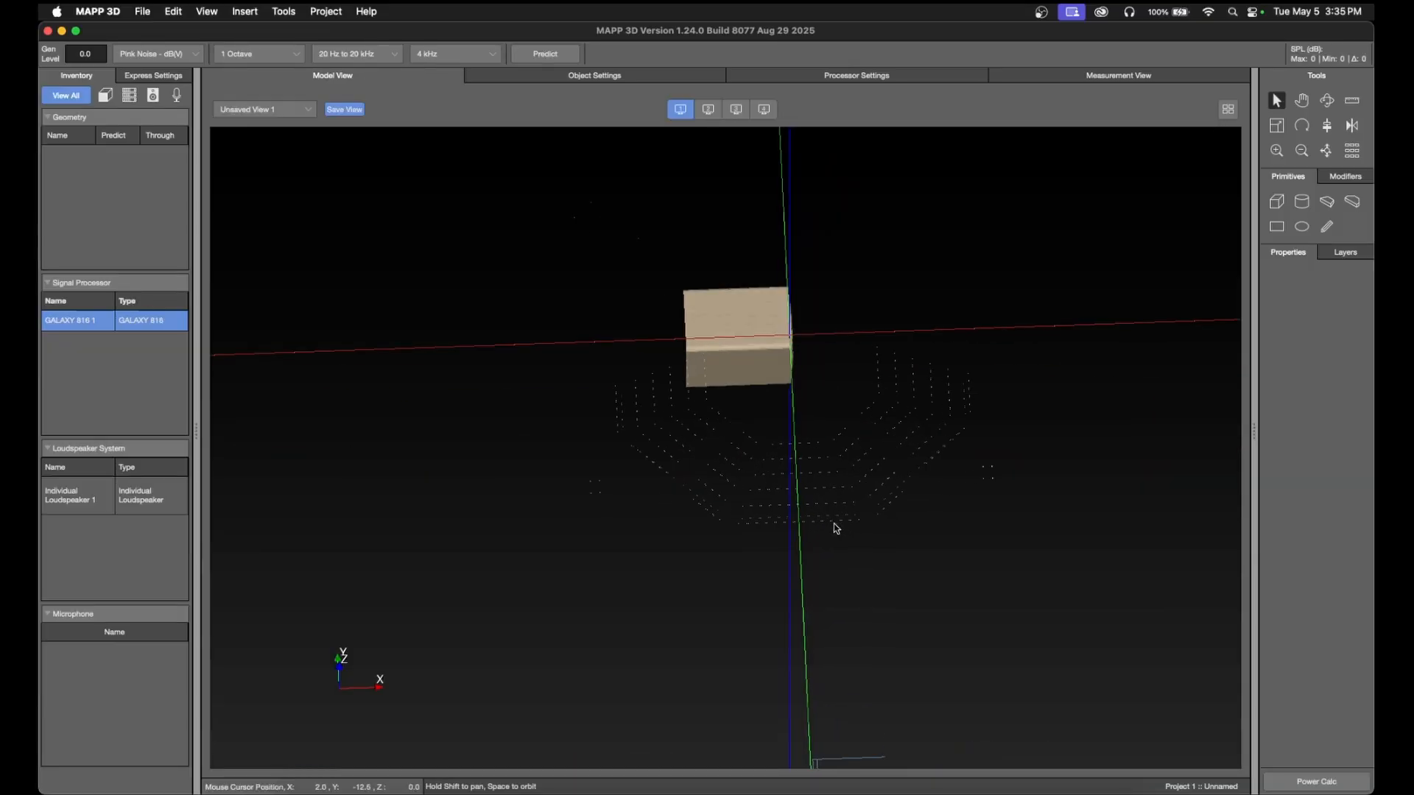
- Review the project settings for units, environment and appearance, and accept them without changes
click(144, 12)
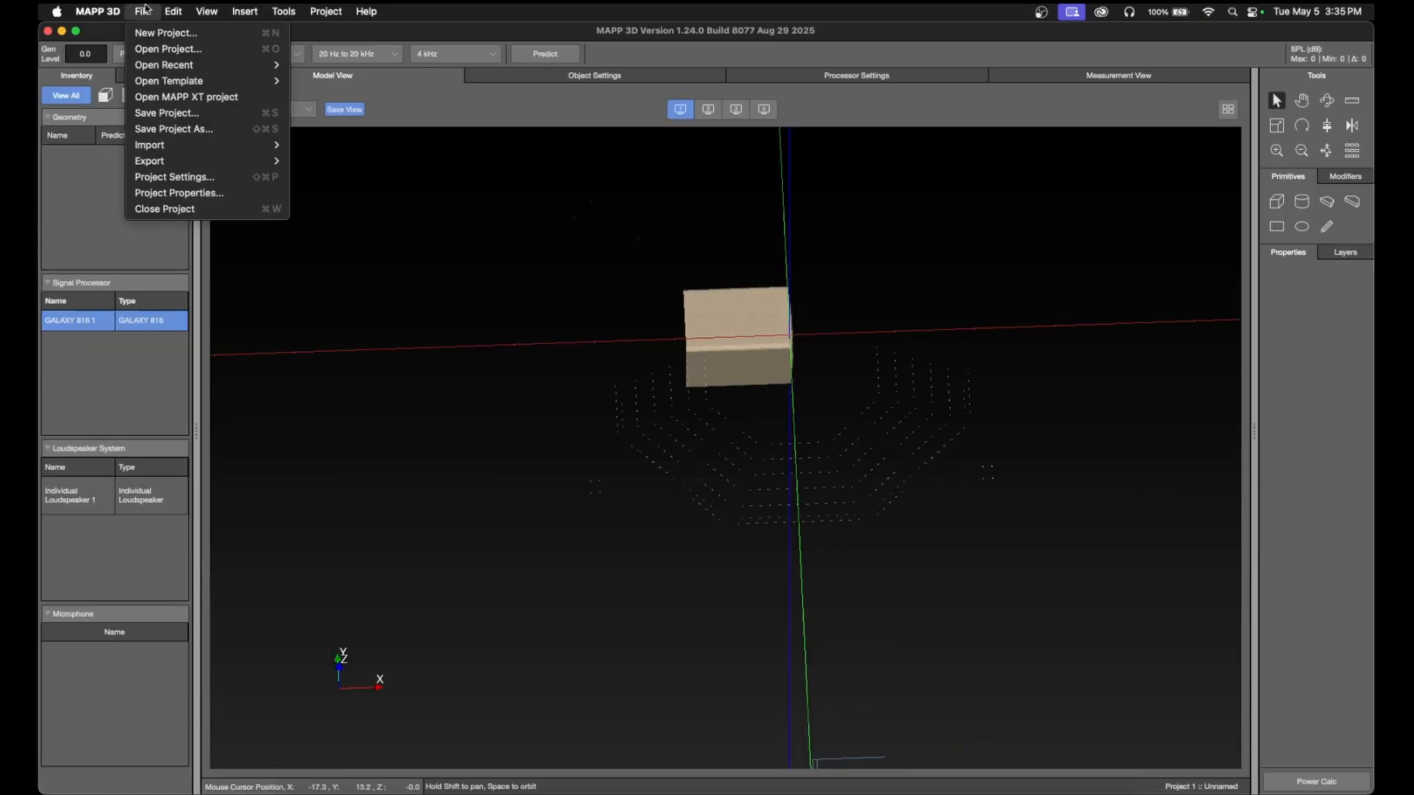
click(246, 177)
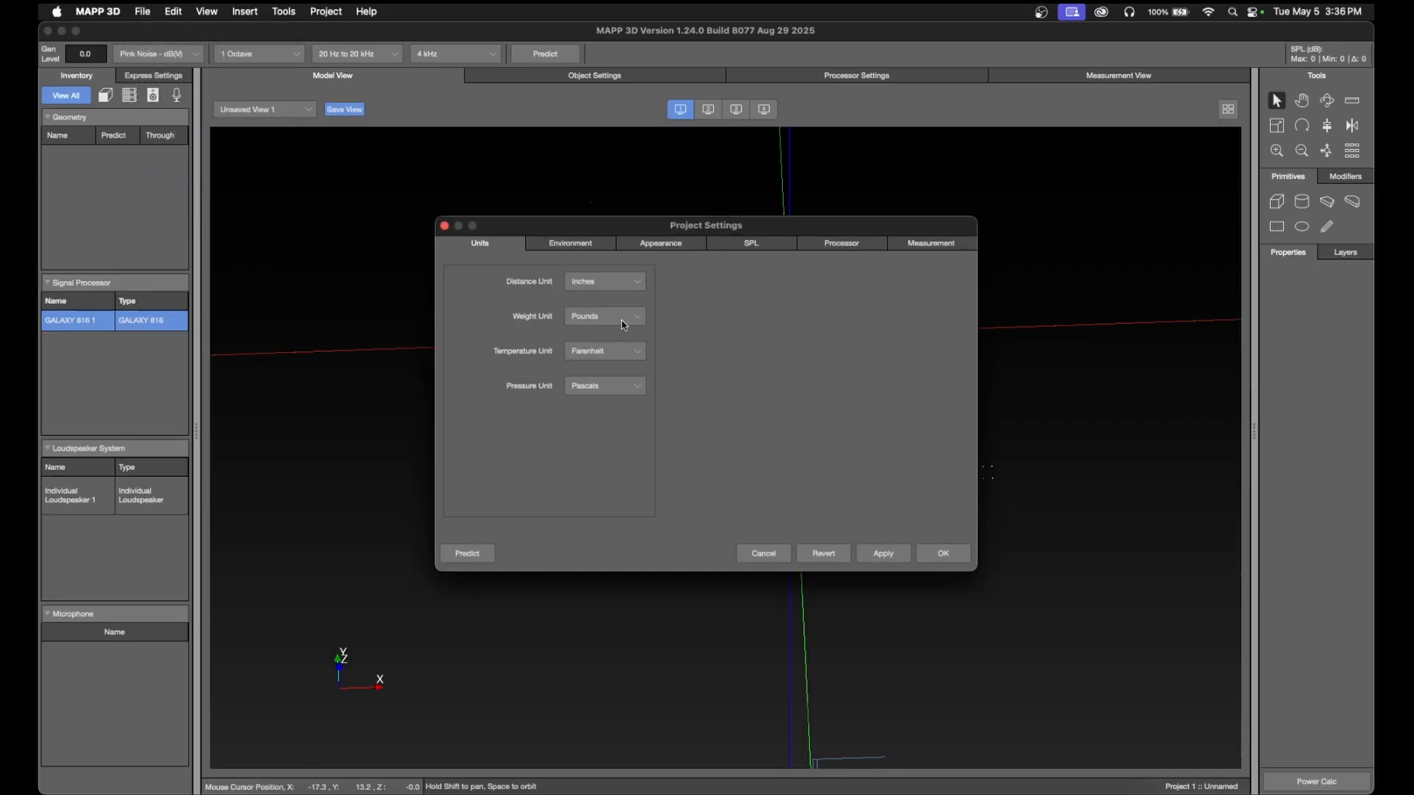
click(564, 245)
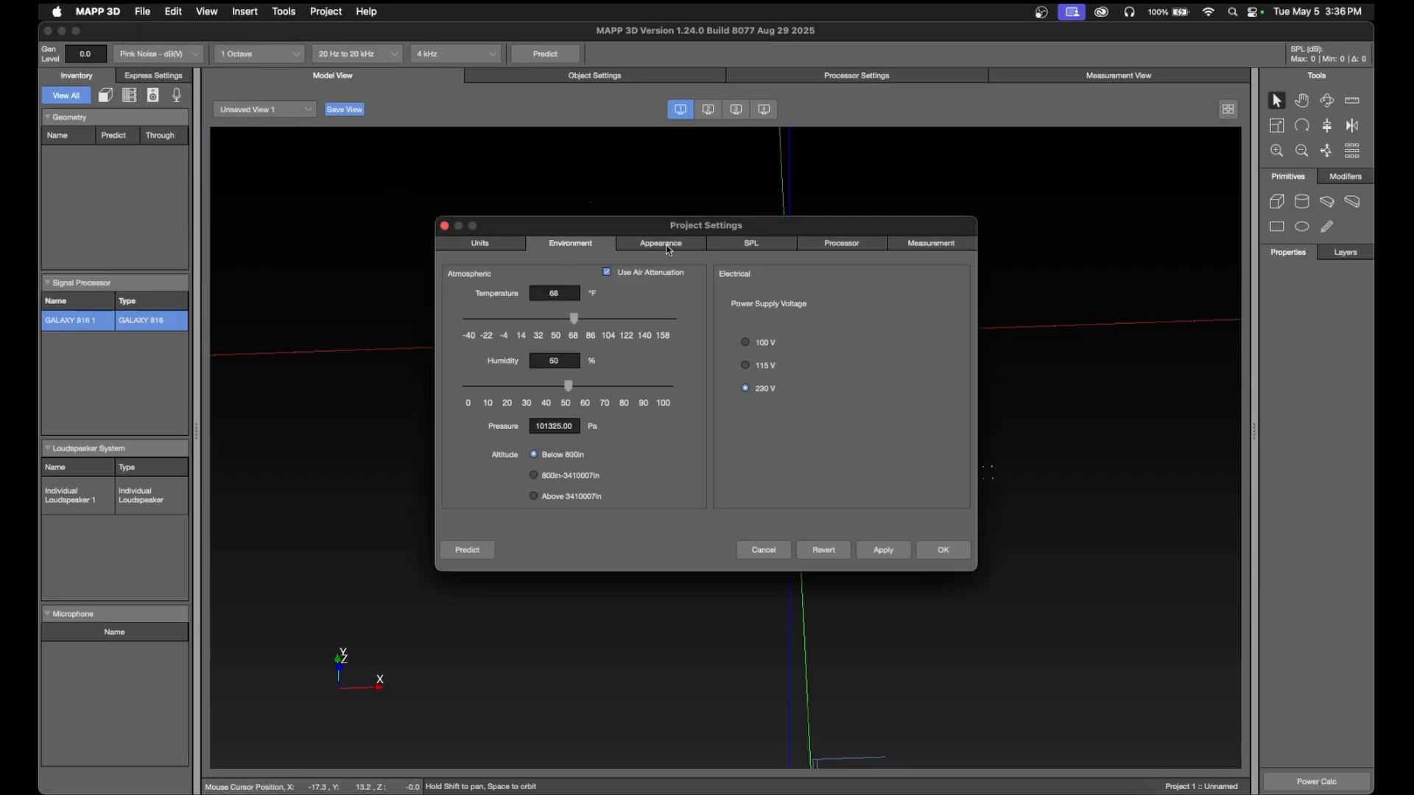
click(666, 246)
click(575, 246)
click(633, 245)
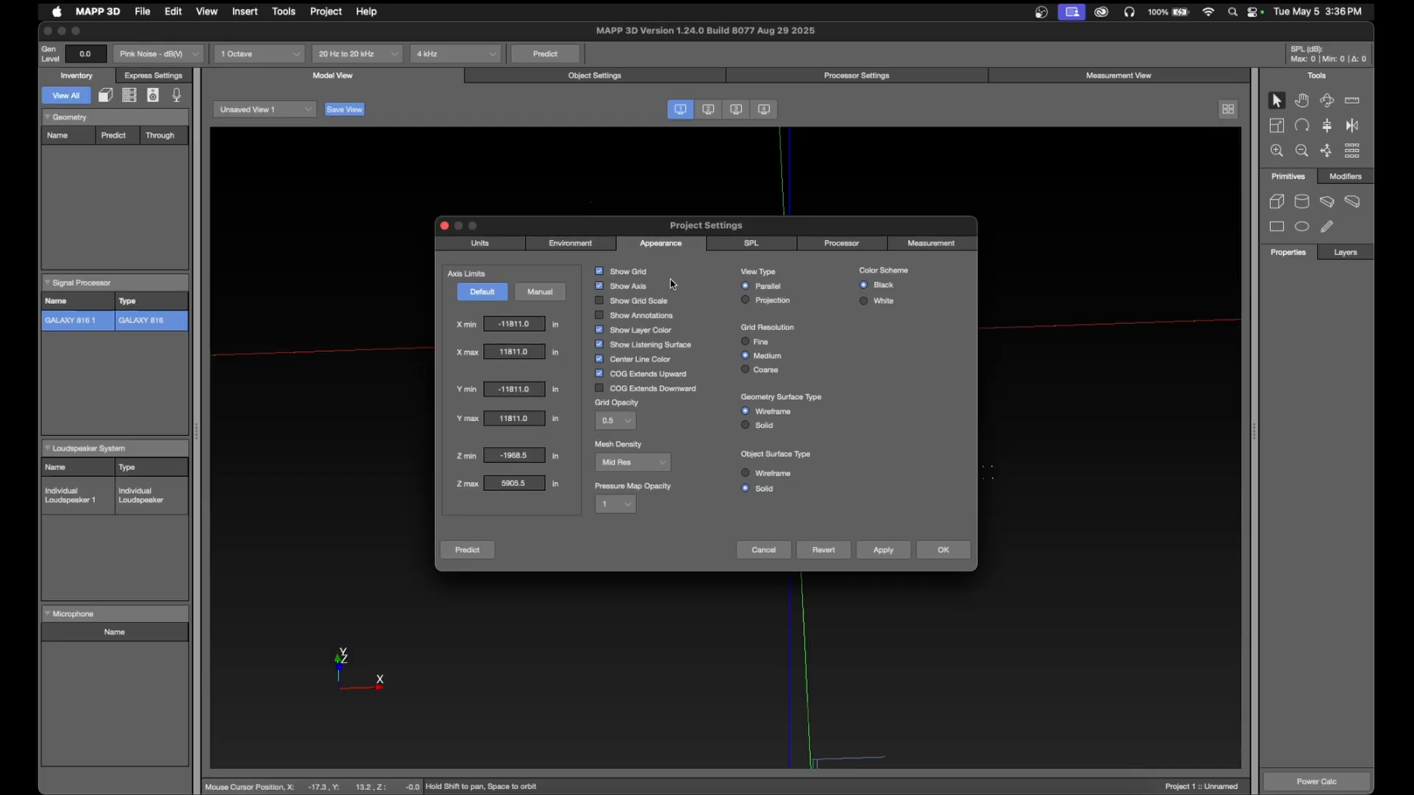
click(883, 551)
click(943, 550)
- Change the individual loudspeaker's model to UPJ-1P (80 x 50) and return to the model view
click(742, 382)
scroll(781, 373, down, 2)
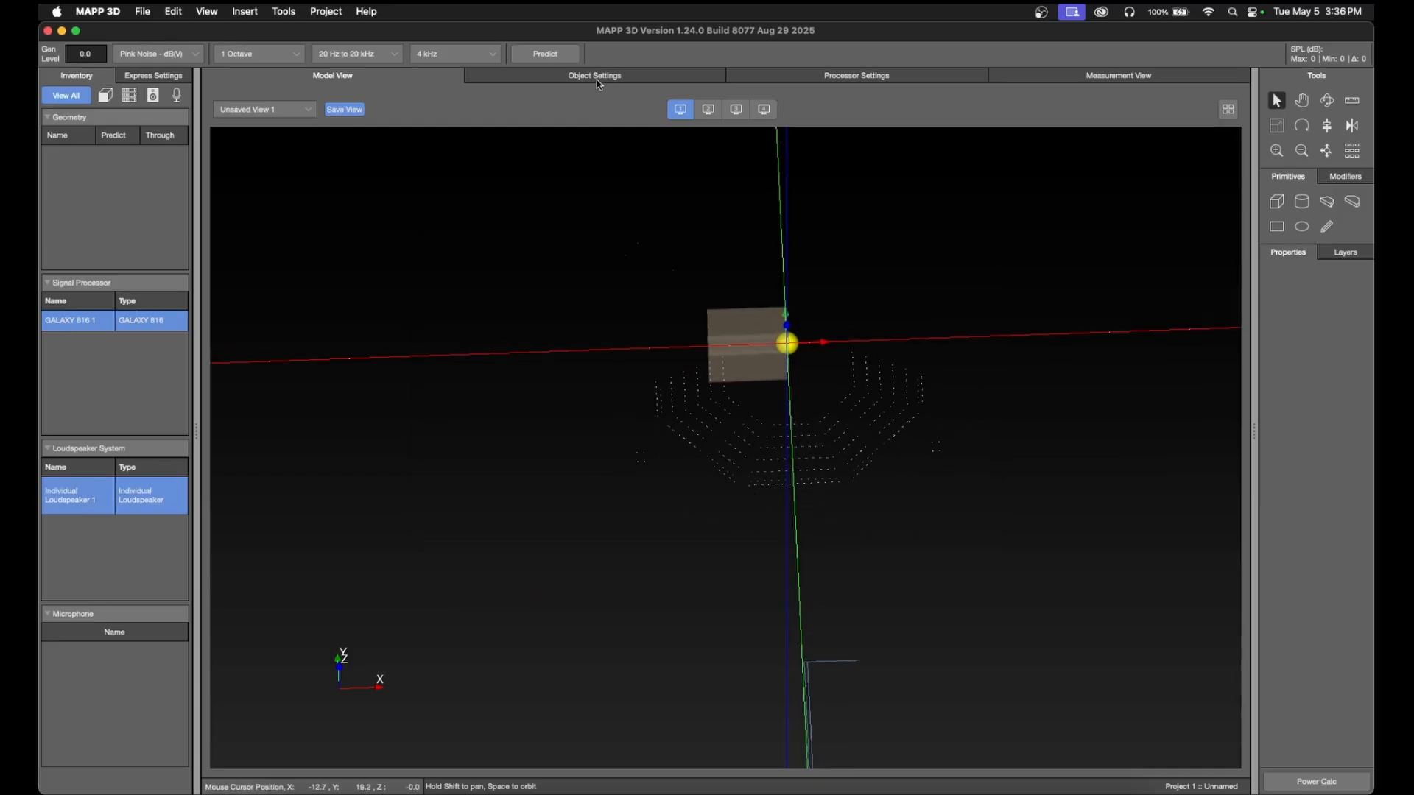
click(595, 76)
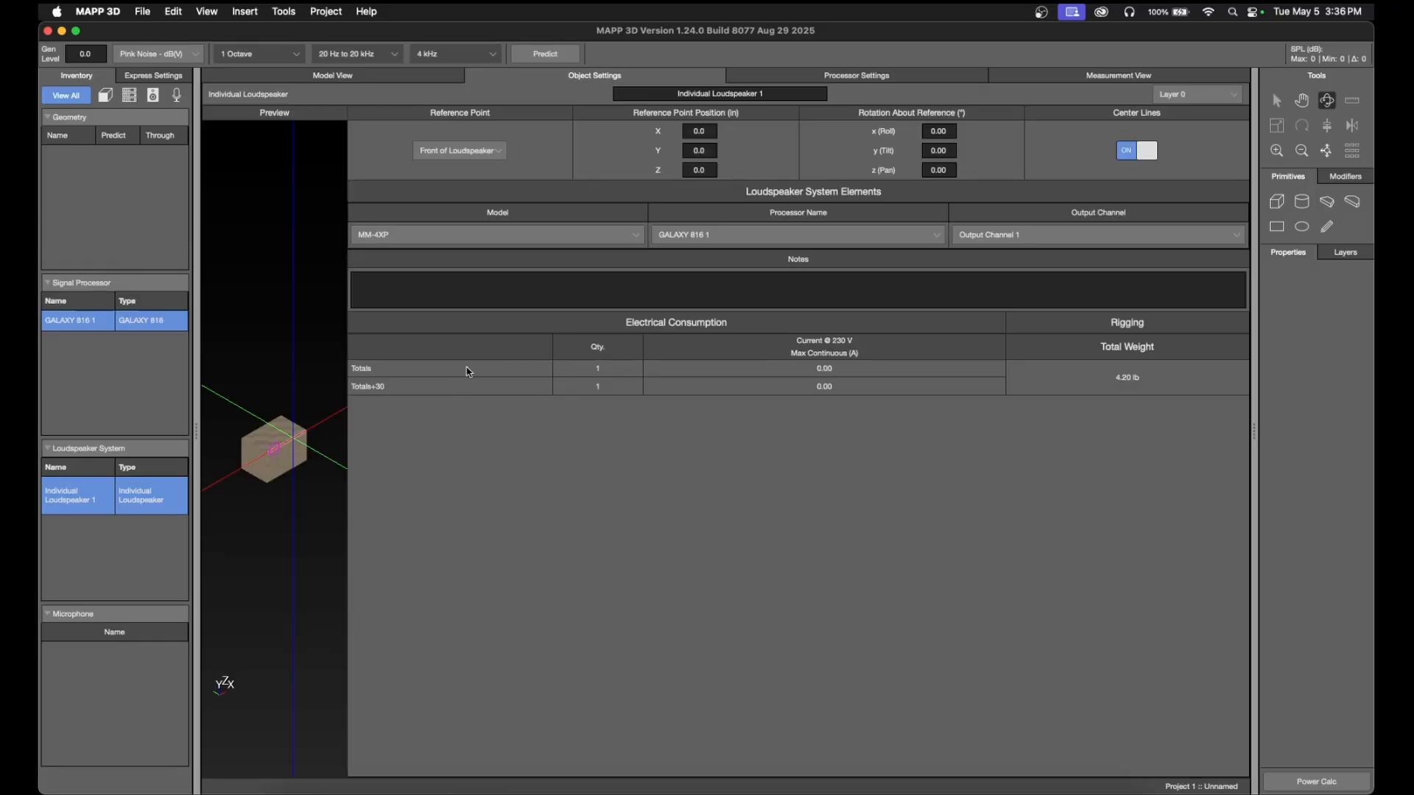
click(517, 235)
scroll(504, 376, down, 10)
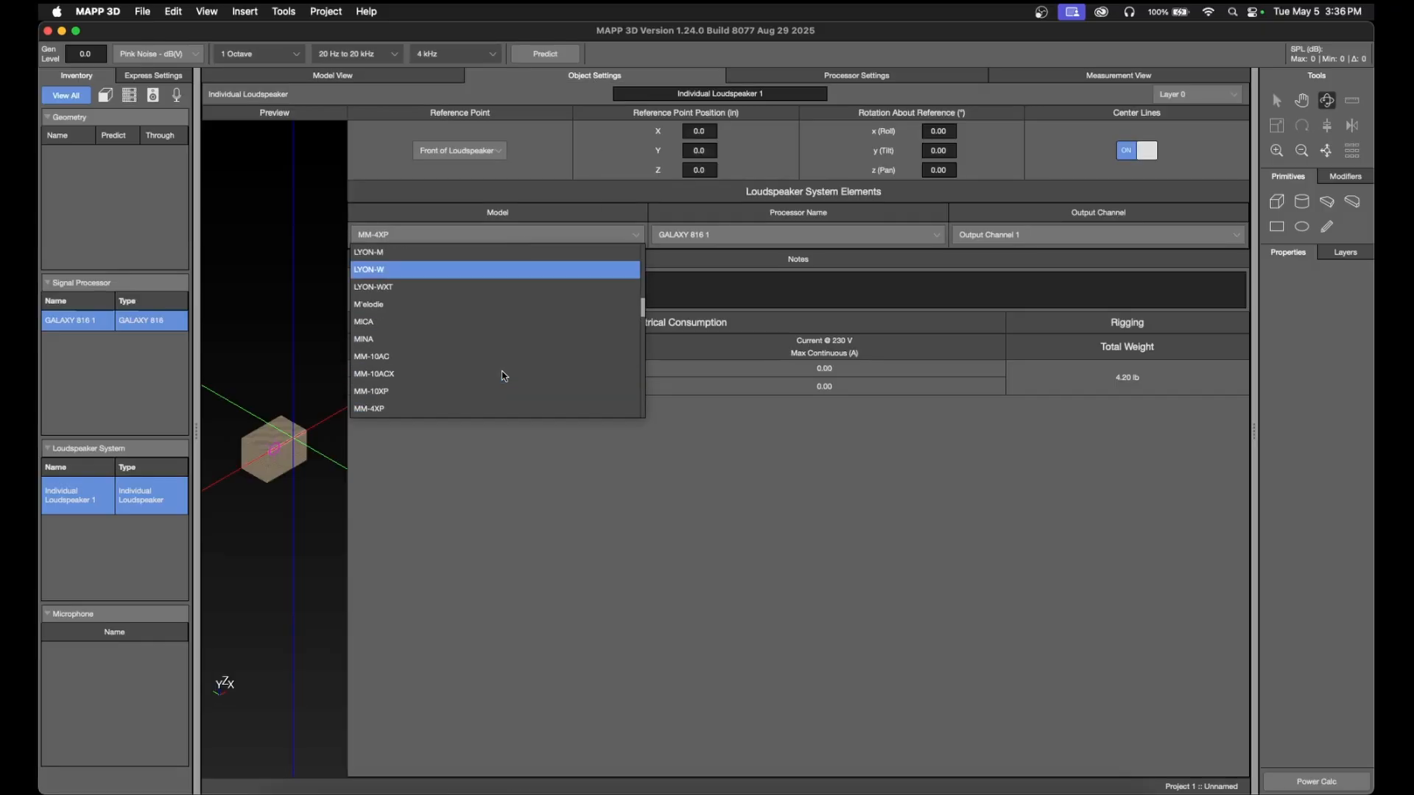
scroll(504, 373, down, 8)
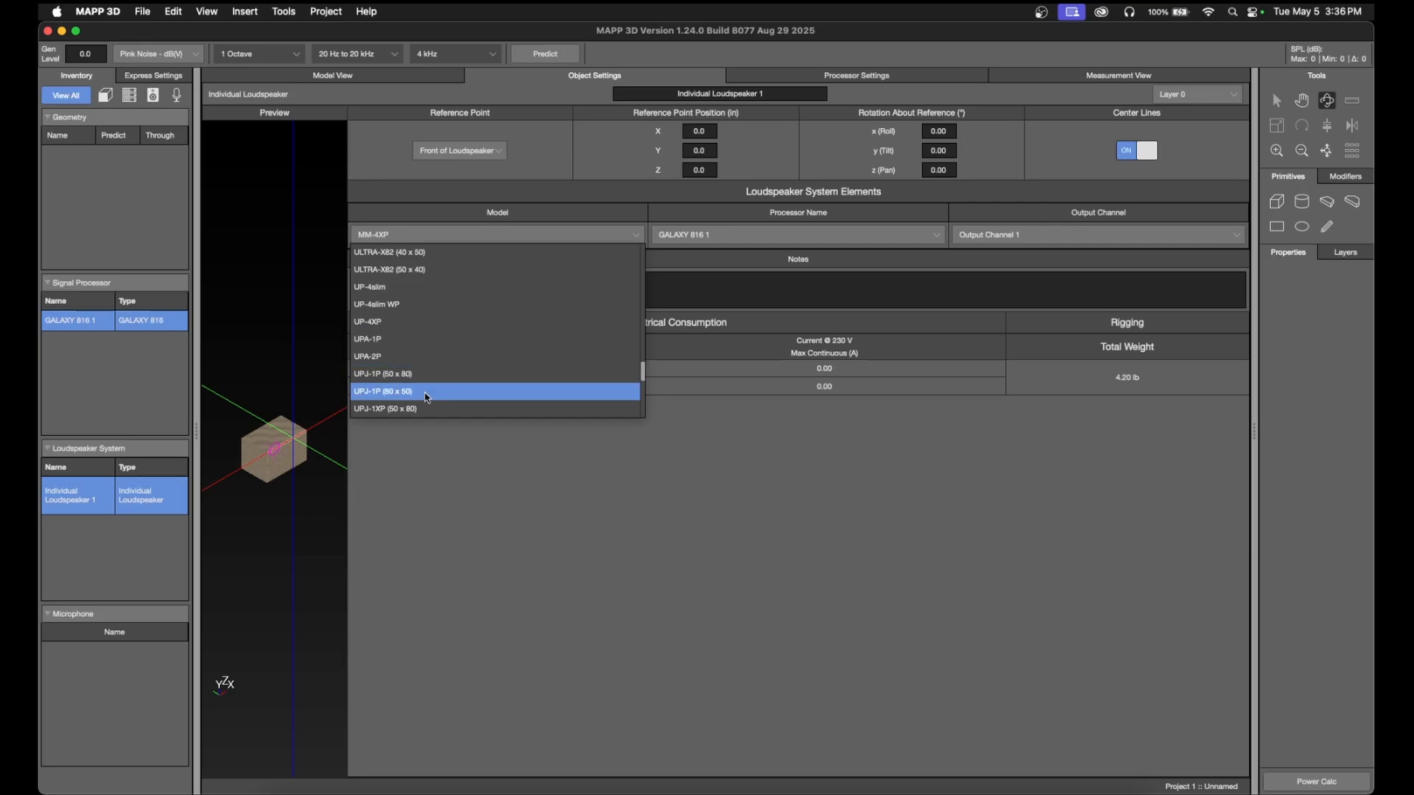
click(403, 394)
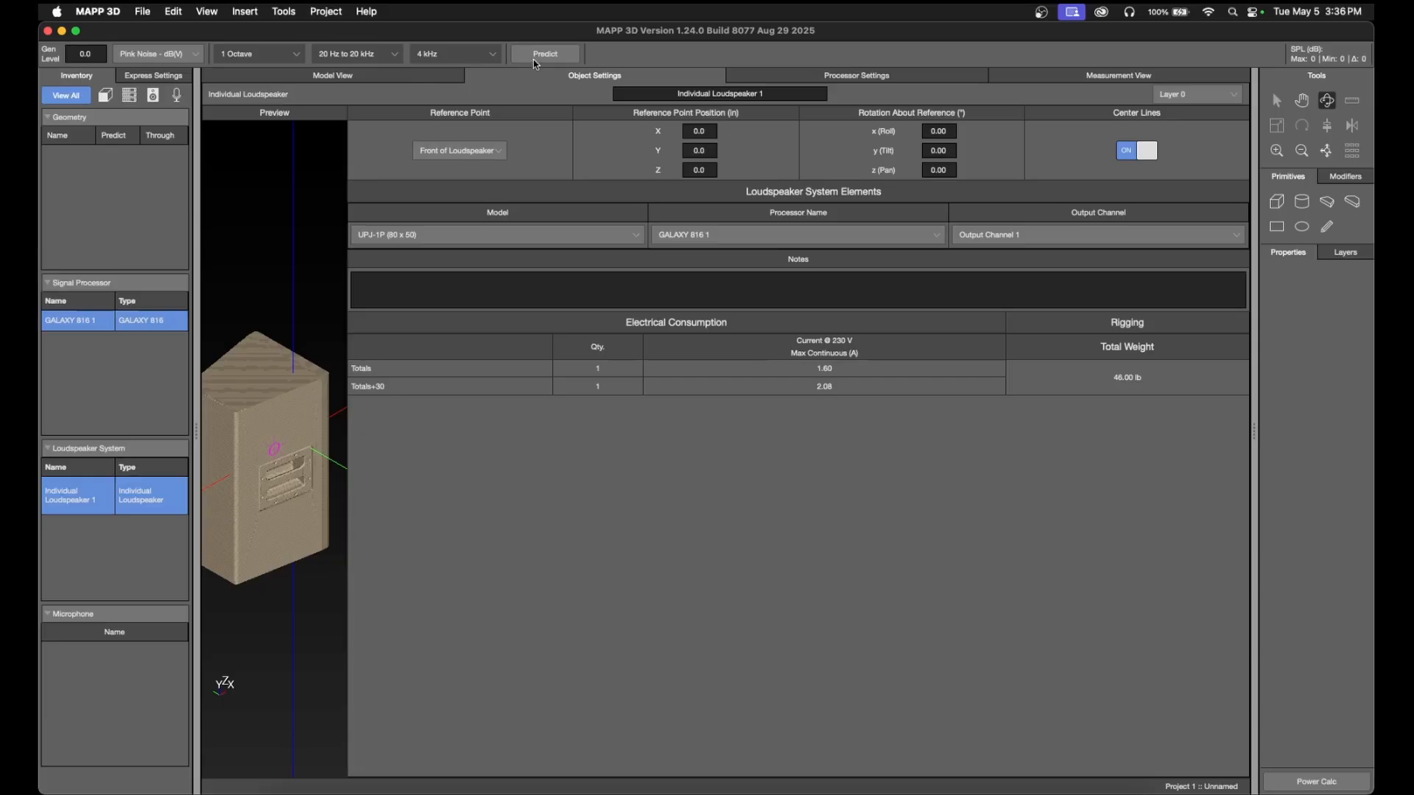
click(350, 80)
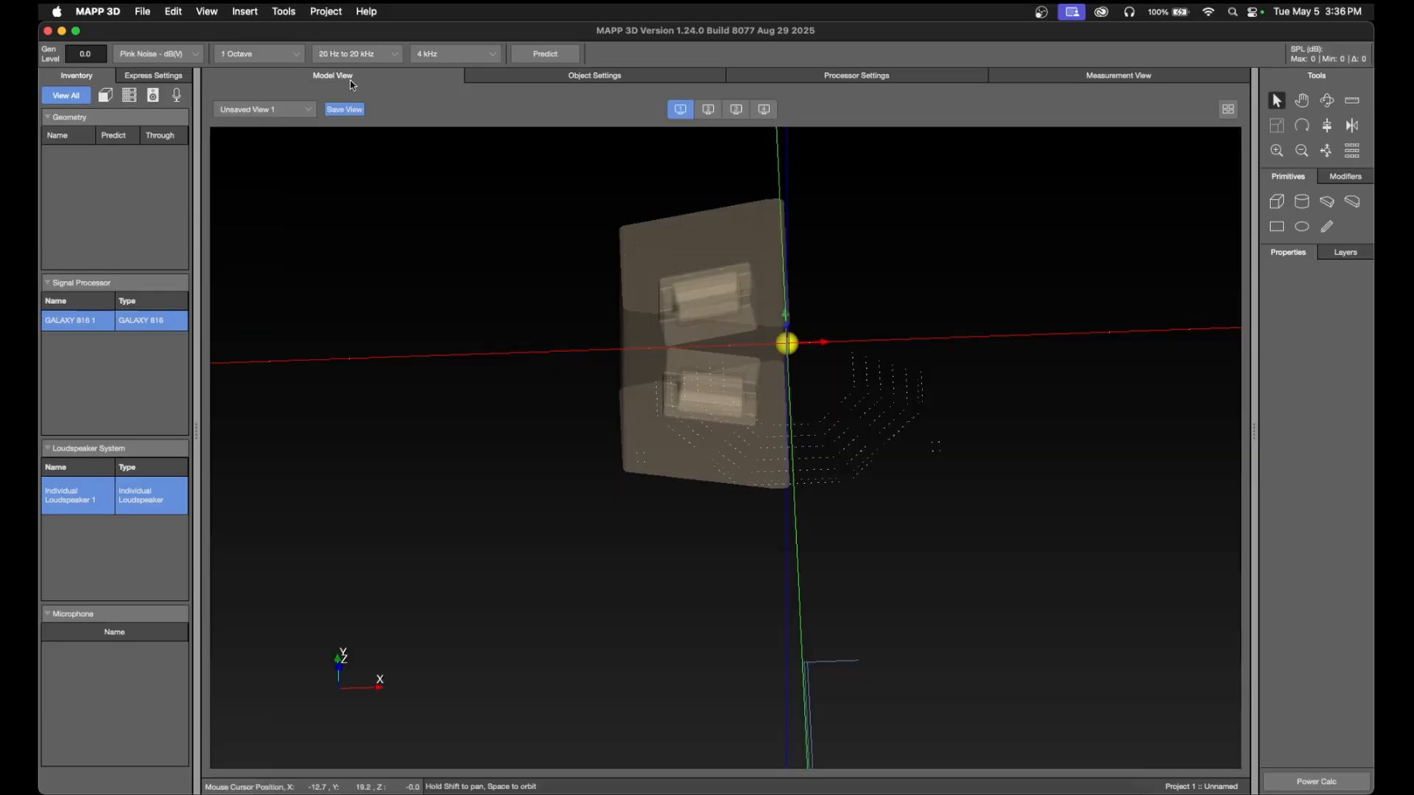
- Set the loudspeaker's pan rotation about z to -90° so that it faces the theatre seating
click(850, 420)
scroll(877, 400, down, 10)
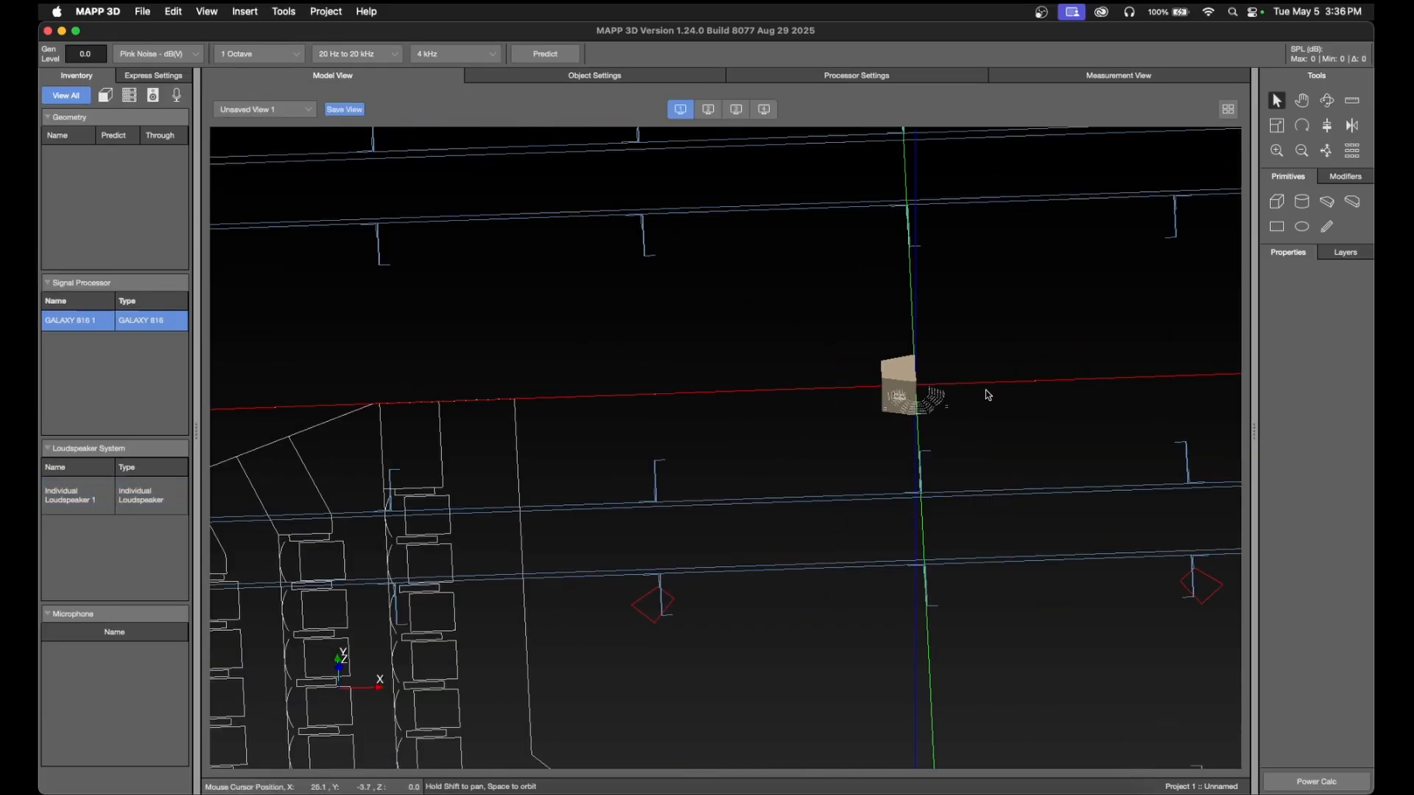
scroll(1127, 389, up, 10)
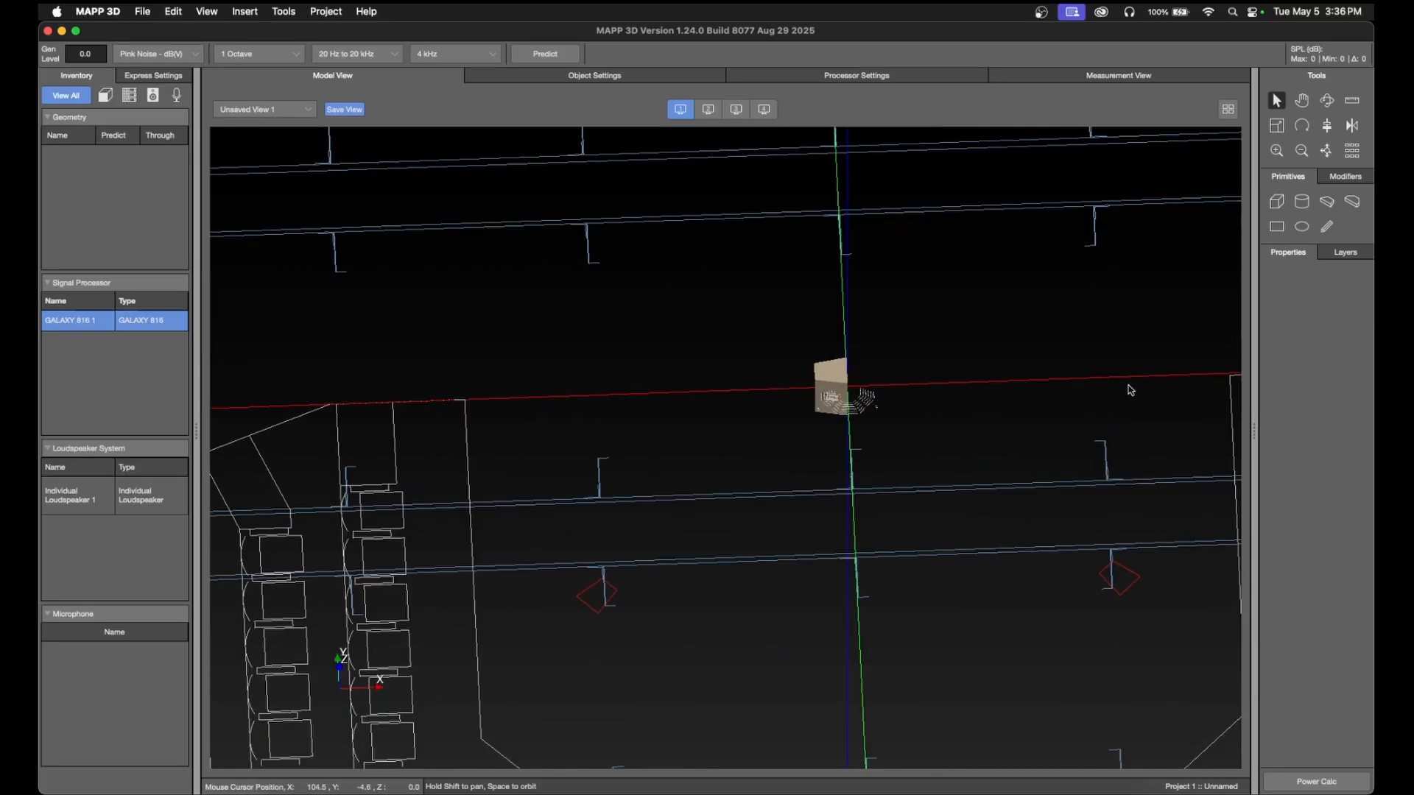
click(468, 386)
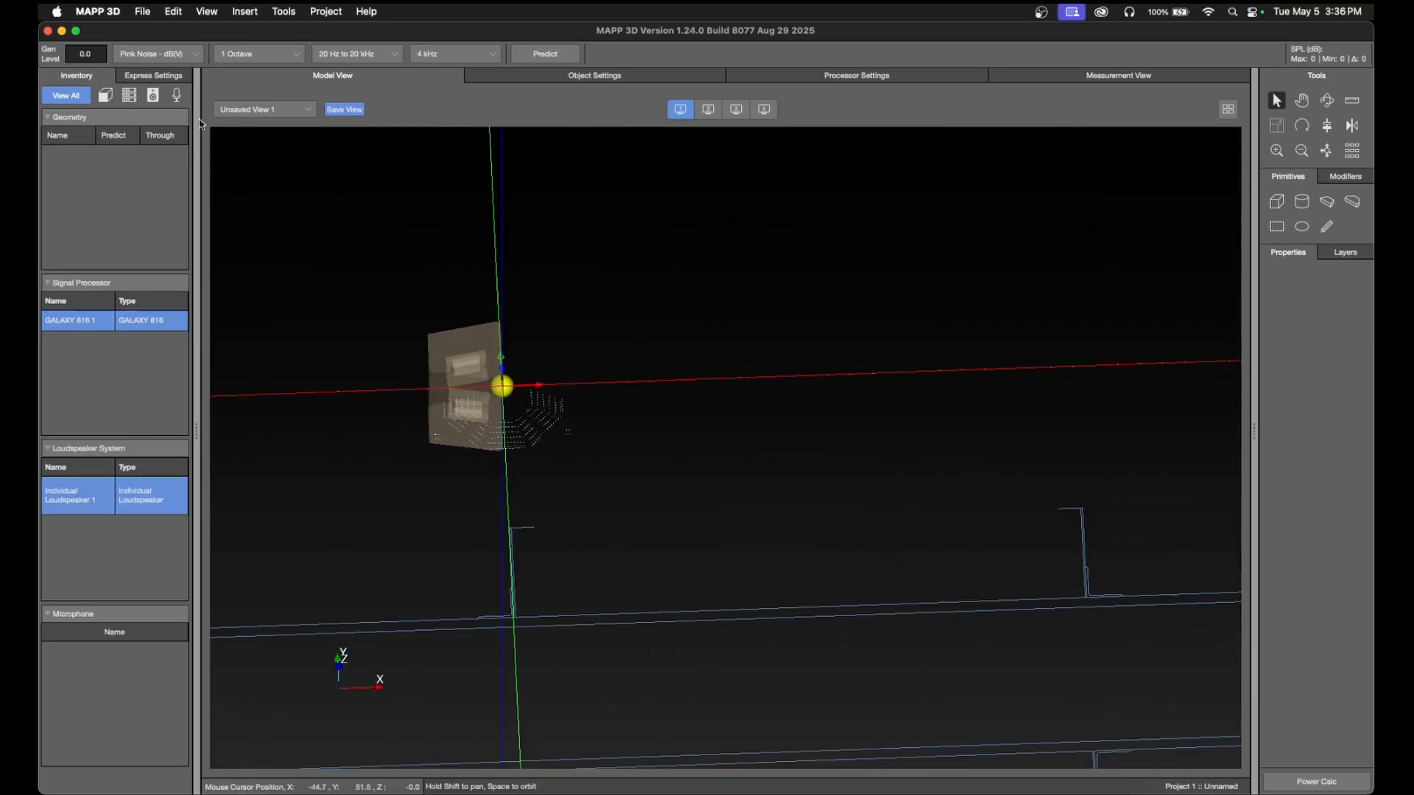
click(154, 76)
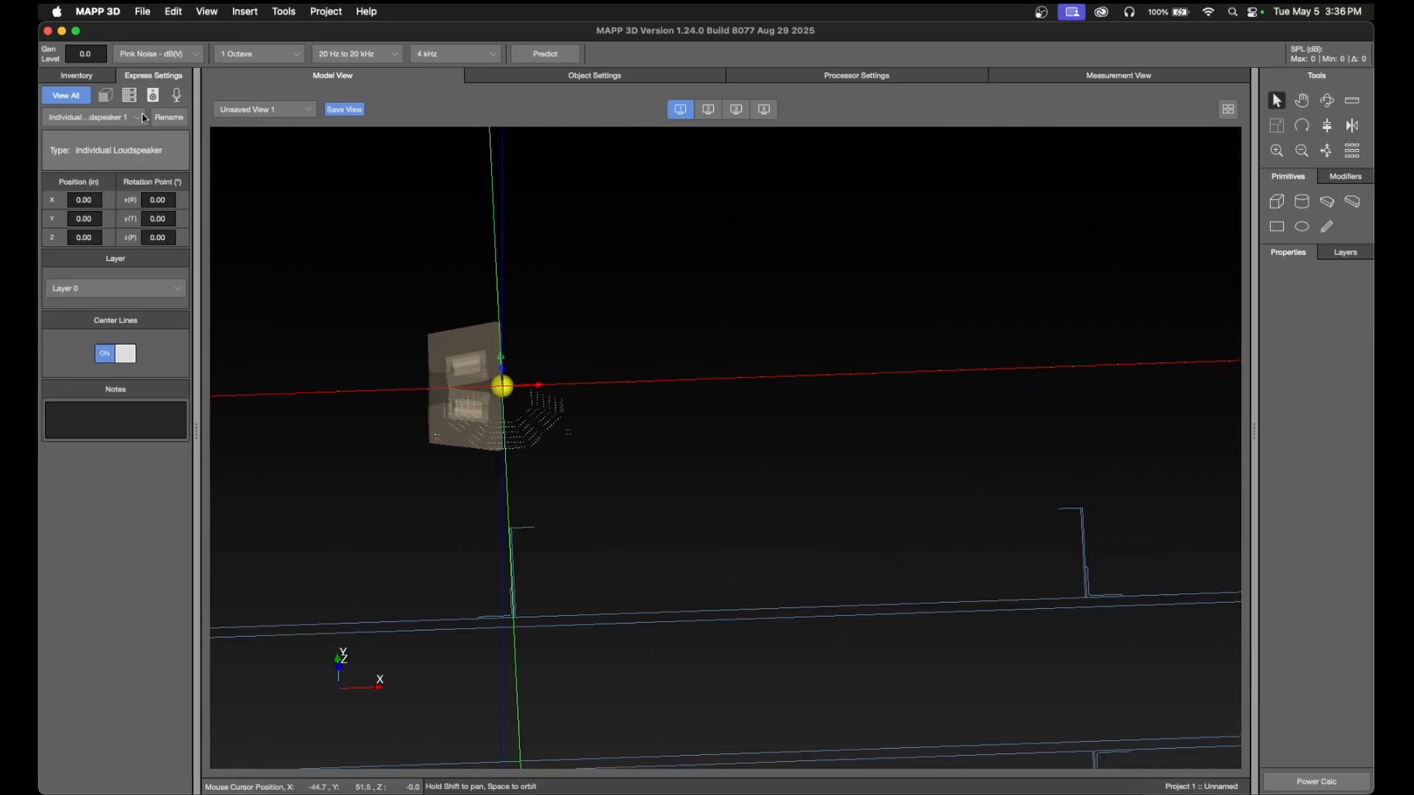
click(167, 238)
text(90)
key(Return)
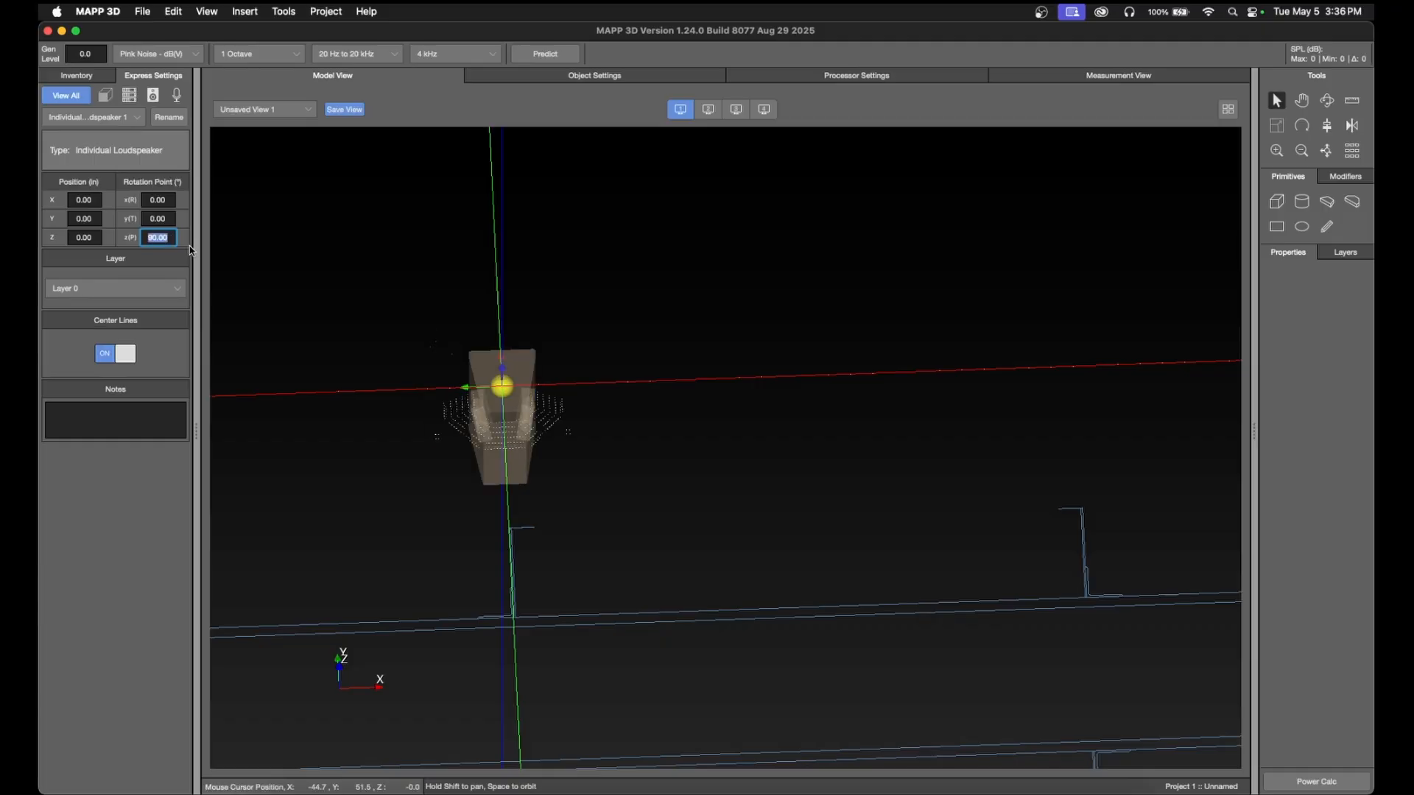
key(Return)
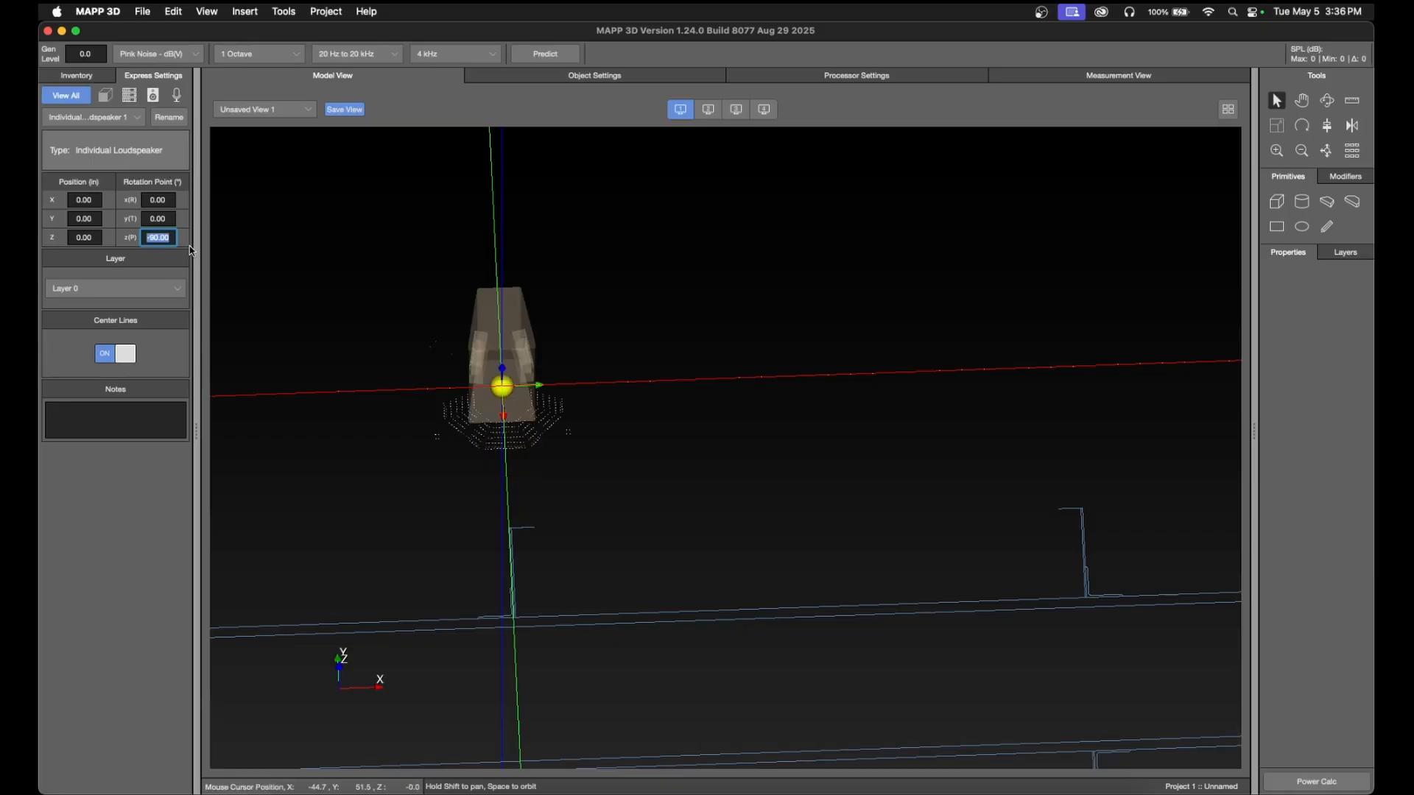
- Inspect the rotated loudspeaker from another angle and compare its facing direction with the seating and theatre drawing
click(600, 496)
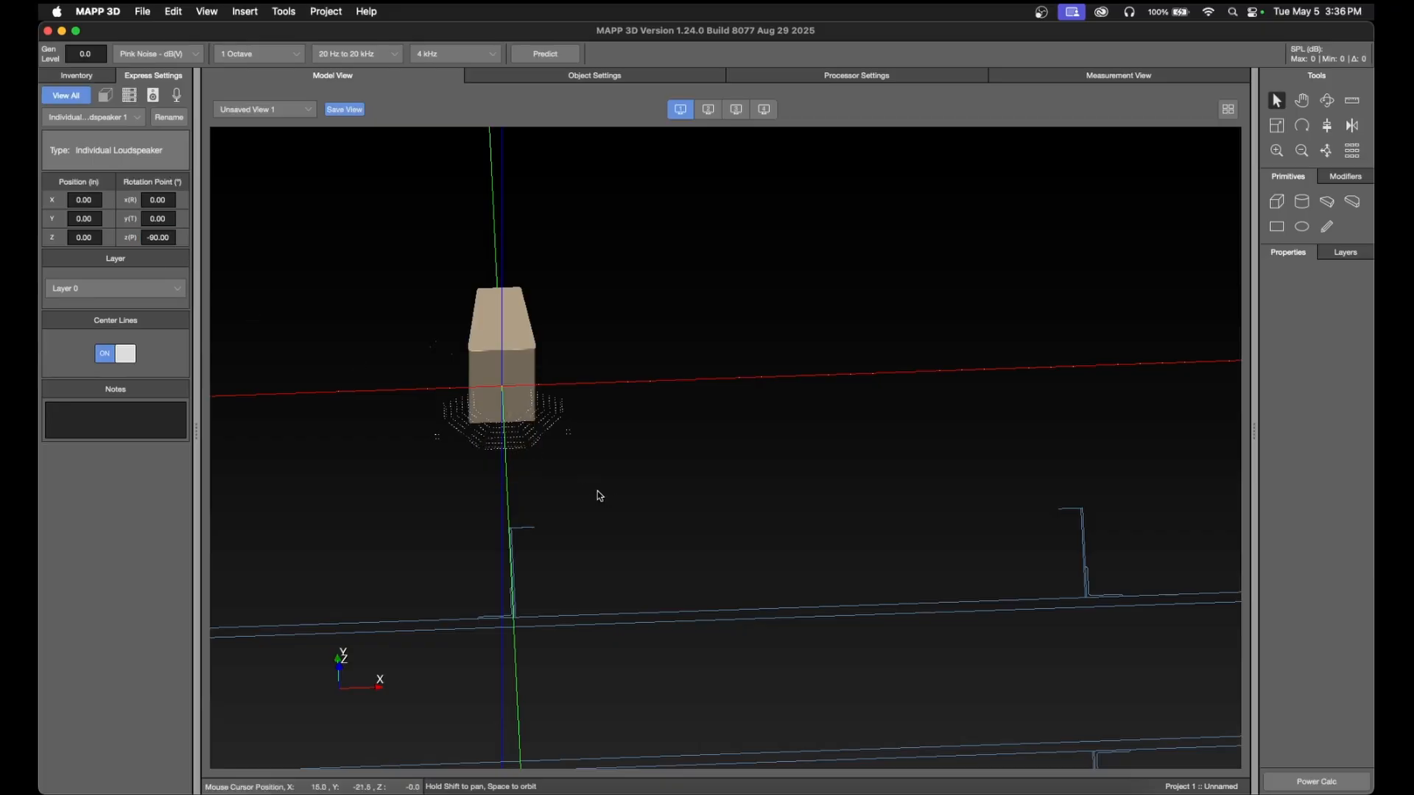
click(1326, 101)
drag(625, 437, 404, 432)
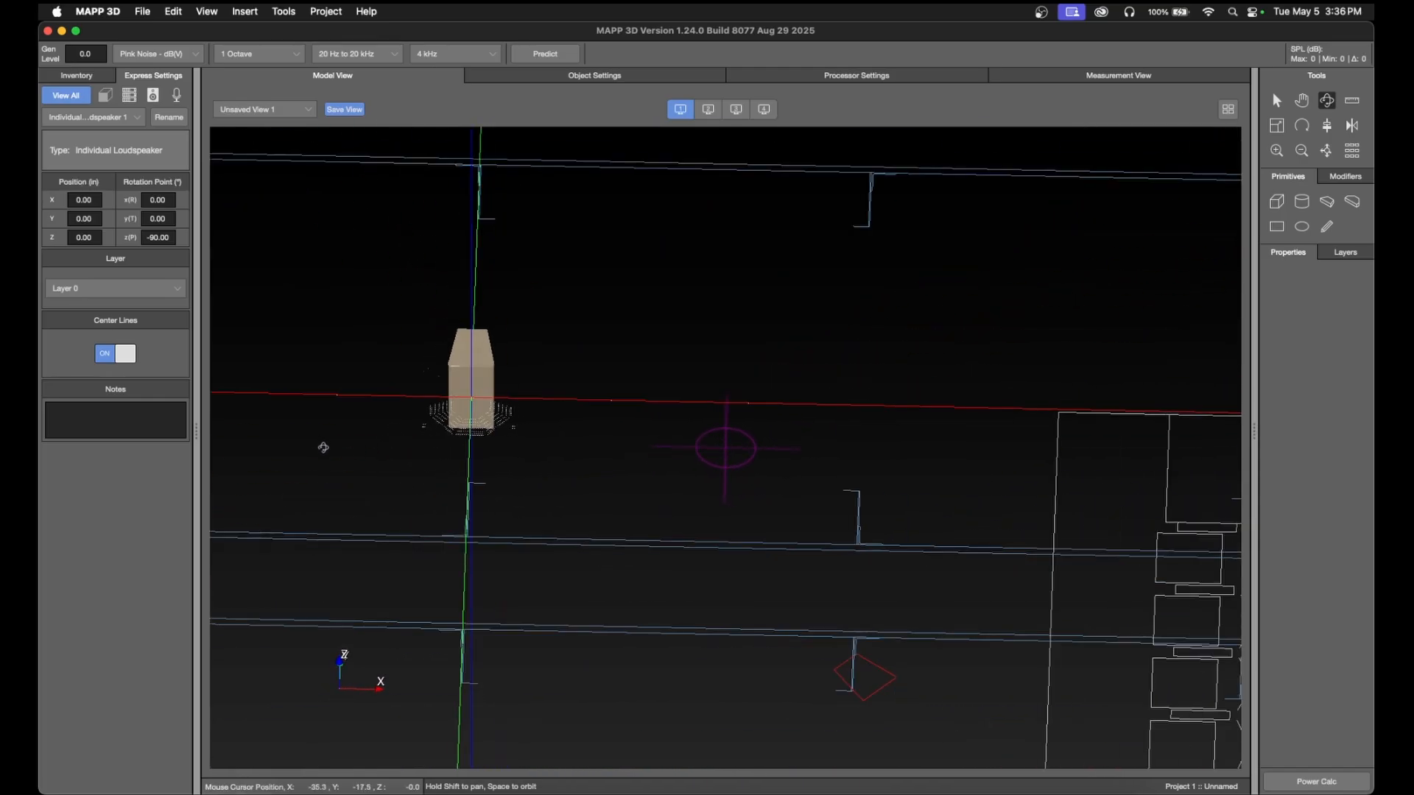
click(1297, 103)
drag(501, 482, 715, 430)
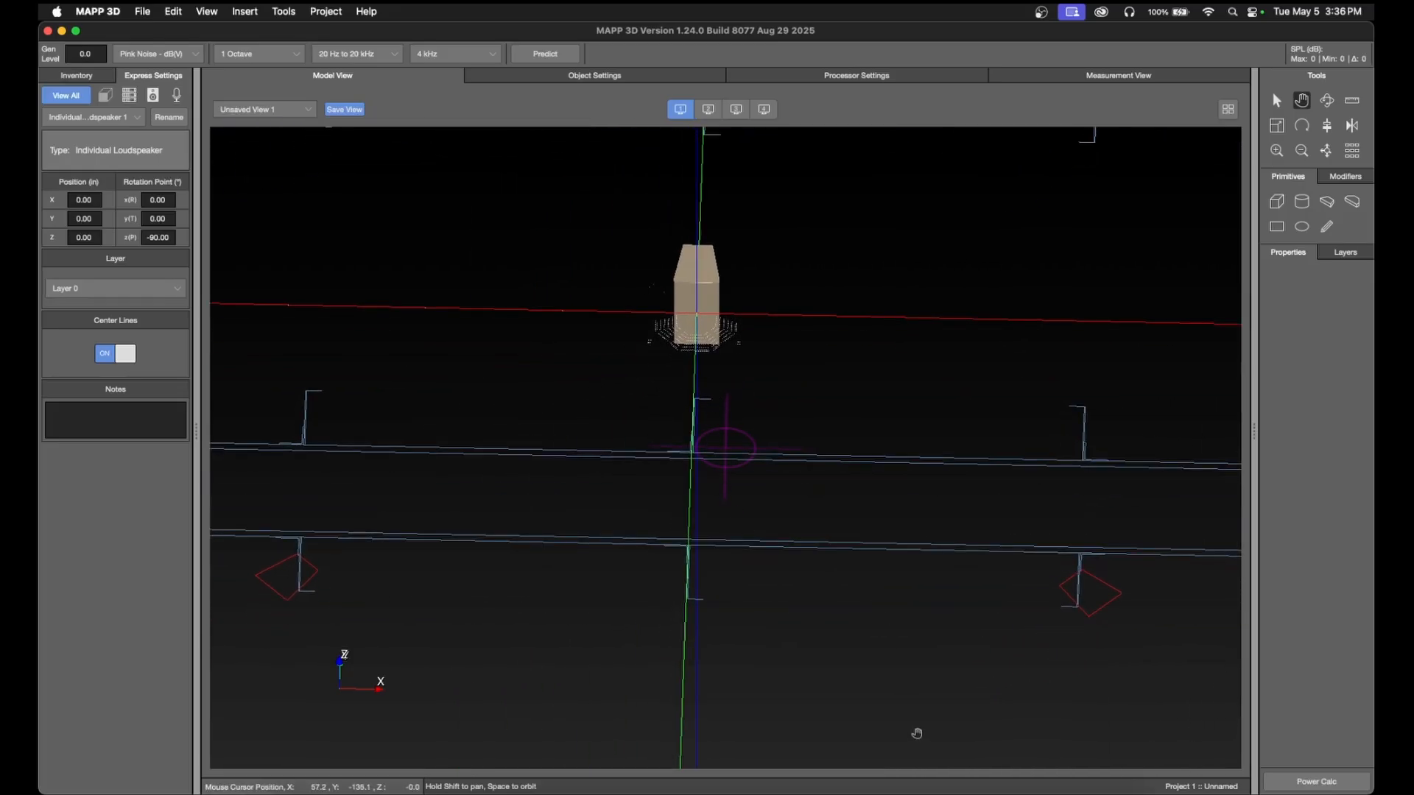
- Switch to AutoCAD, open the Watts Theatre with Seats drawing and rotate the view so the theatre section stands upright
click(915, 787)
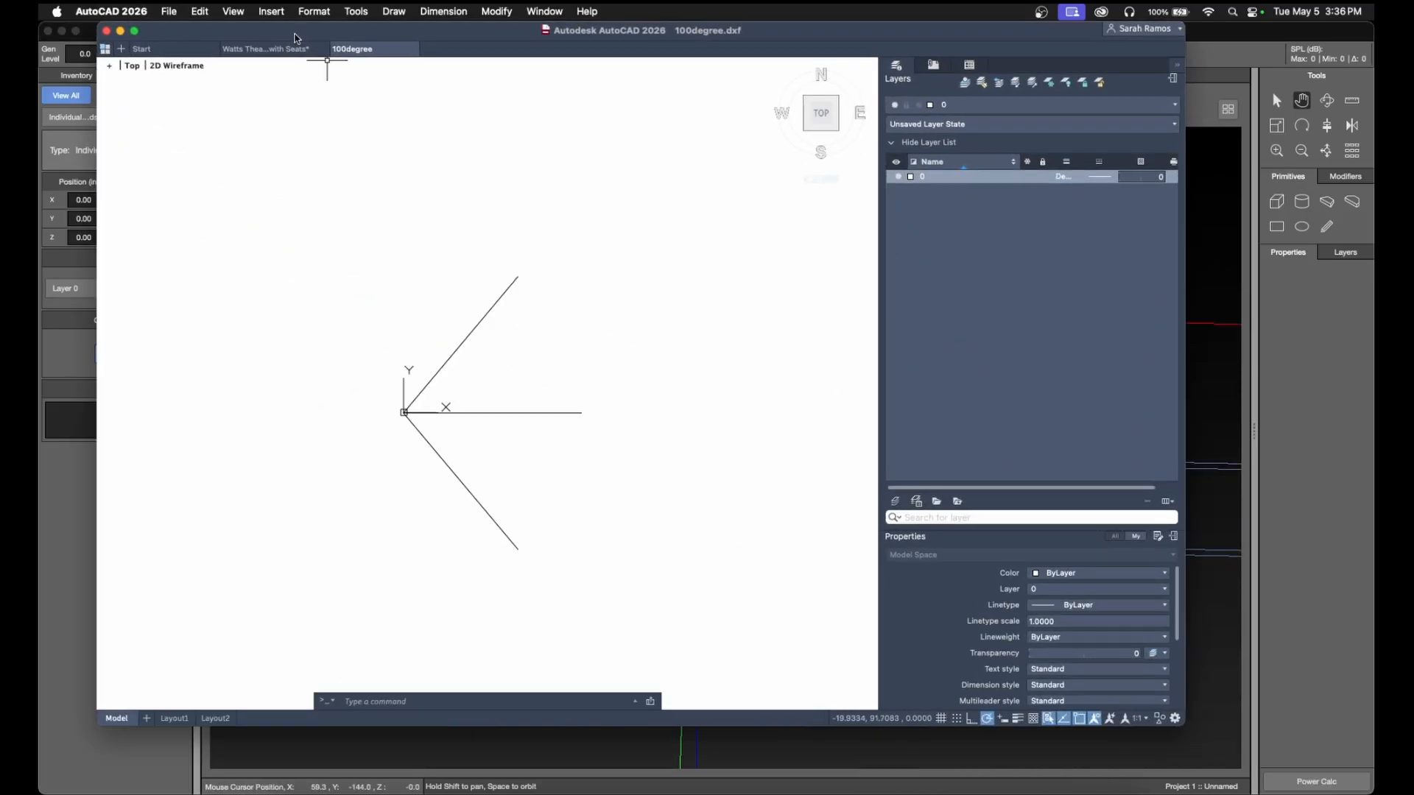
click(275, 50)
scroll(534, 332, down, 3)
middle_drag(686, 318, 386, 303)
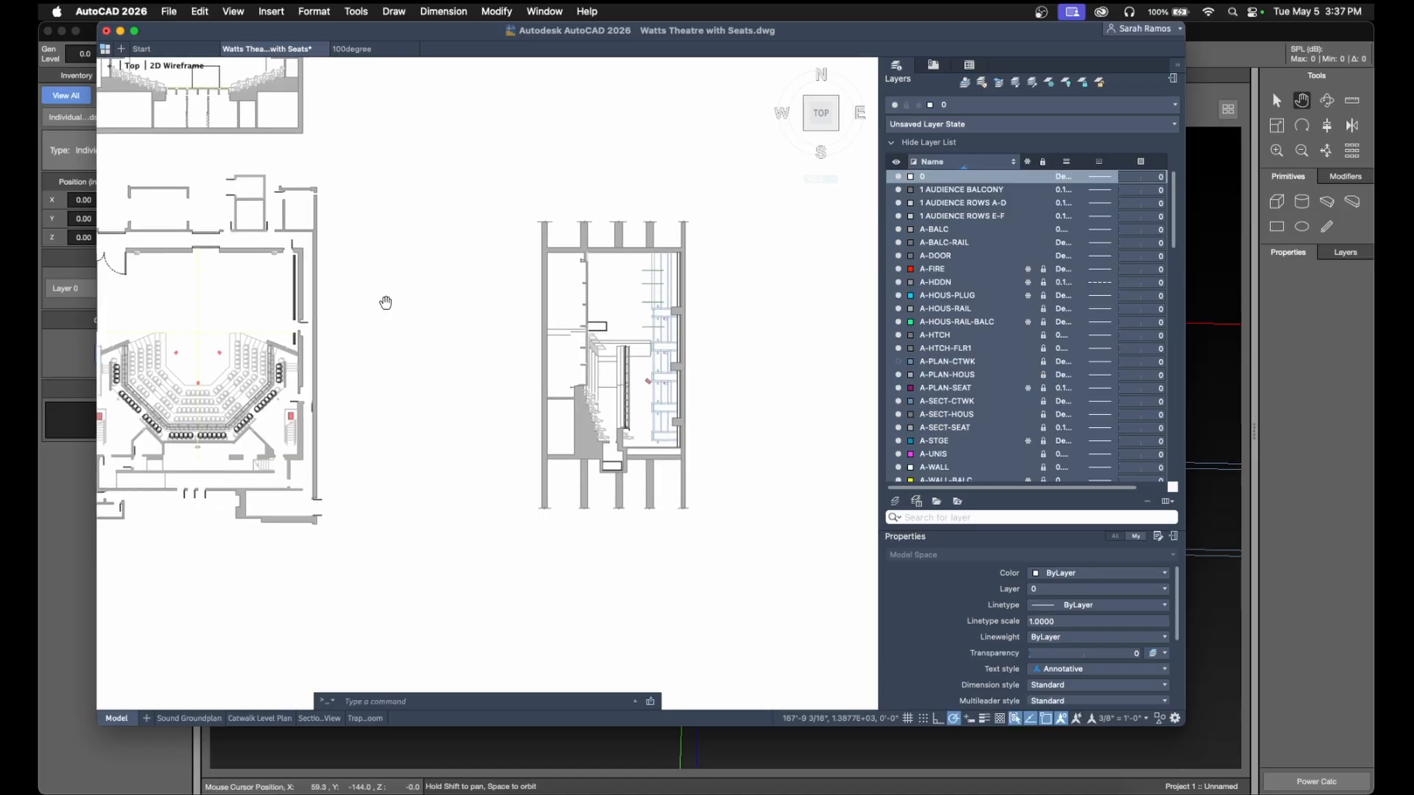
click(858, 71)
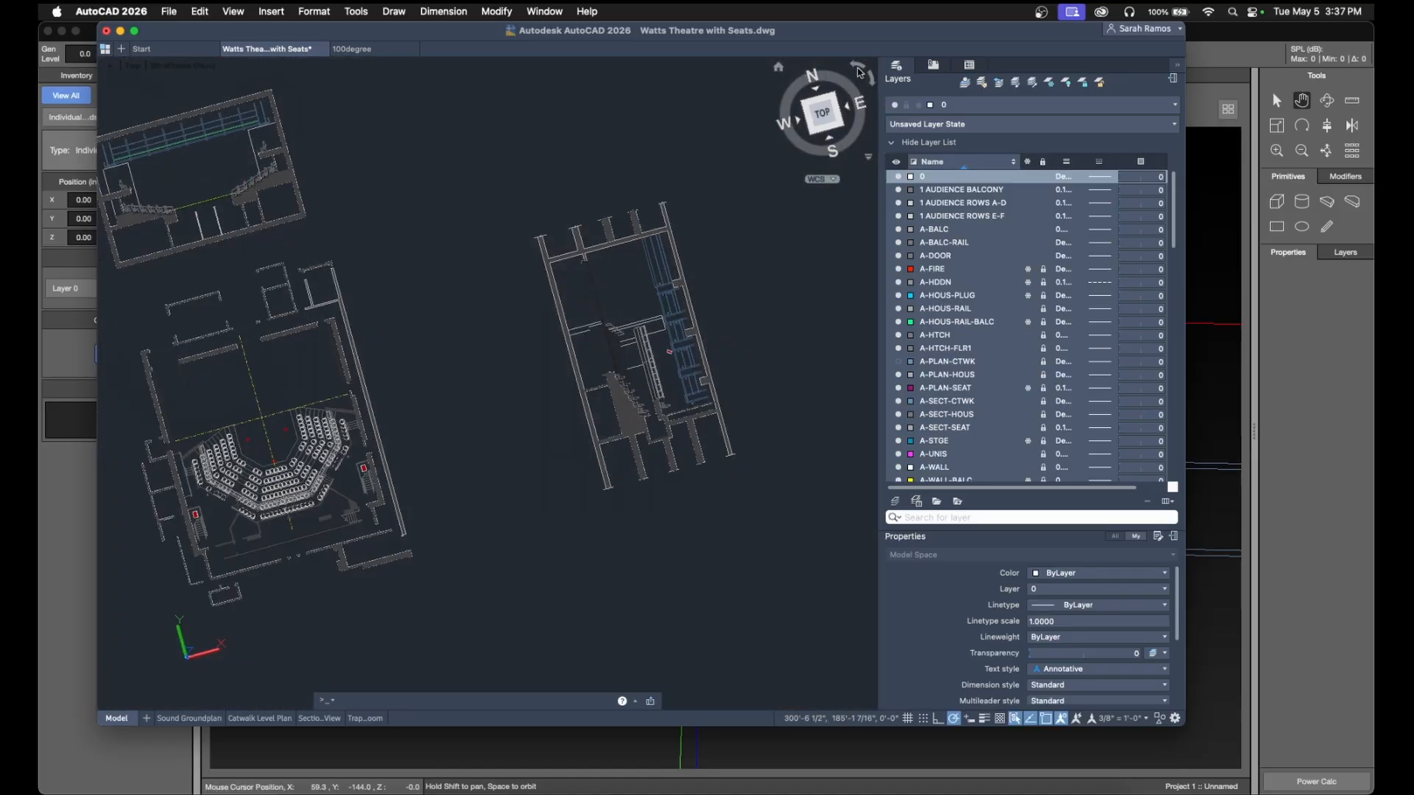
scroll(545, 280, up, 6)
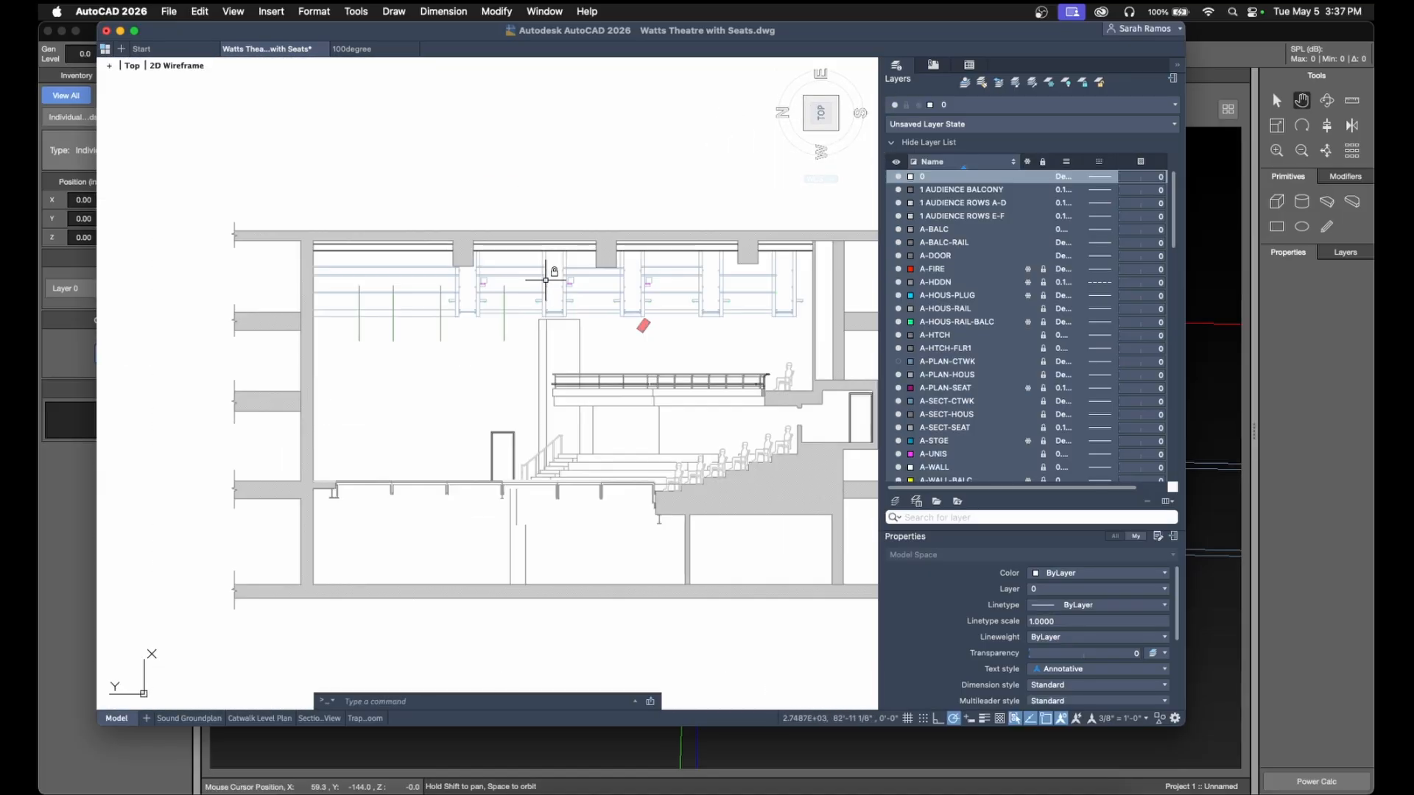
scroll(546, 280, up, 4)
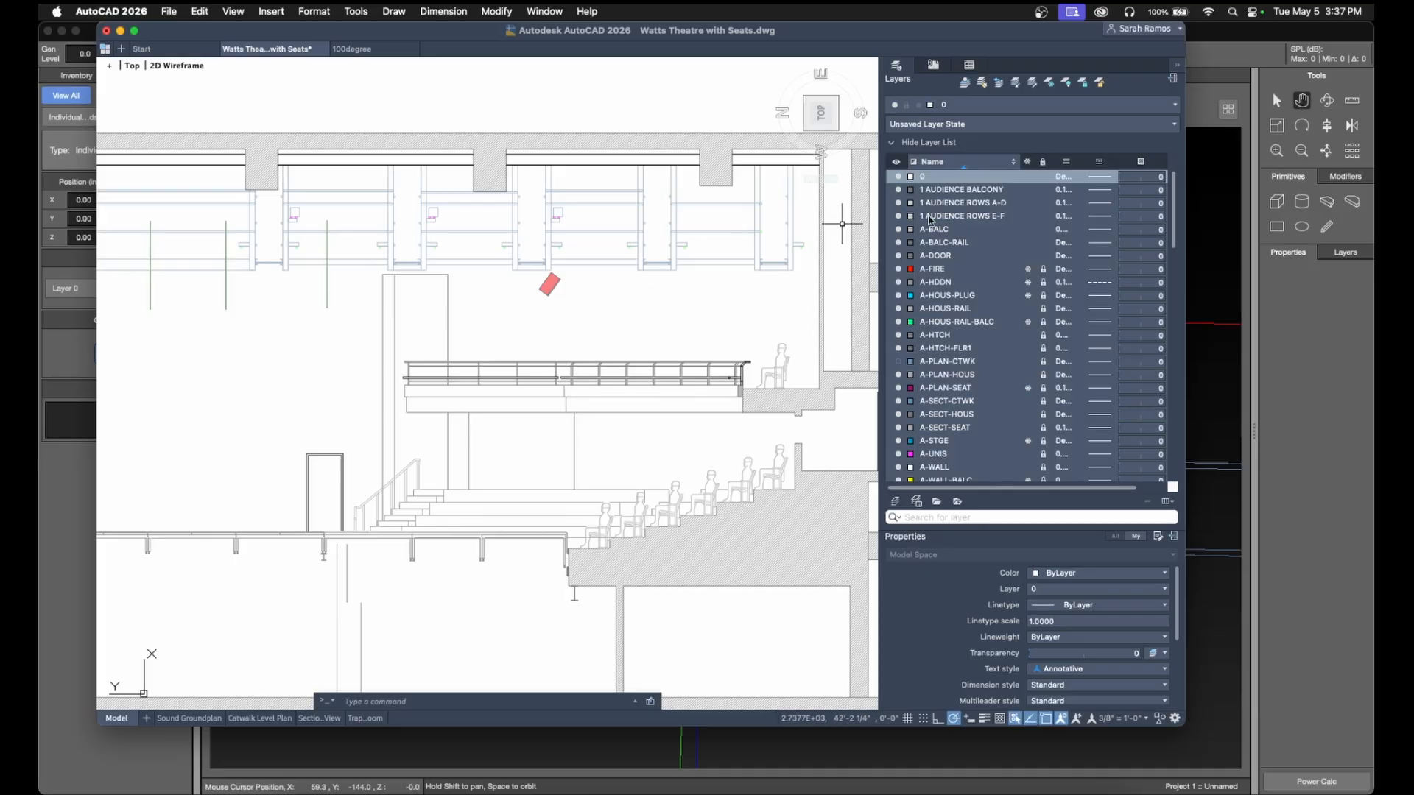
- Create a new layer named 0 Measurement
right_click(963, 193)
click(1016, 391)
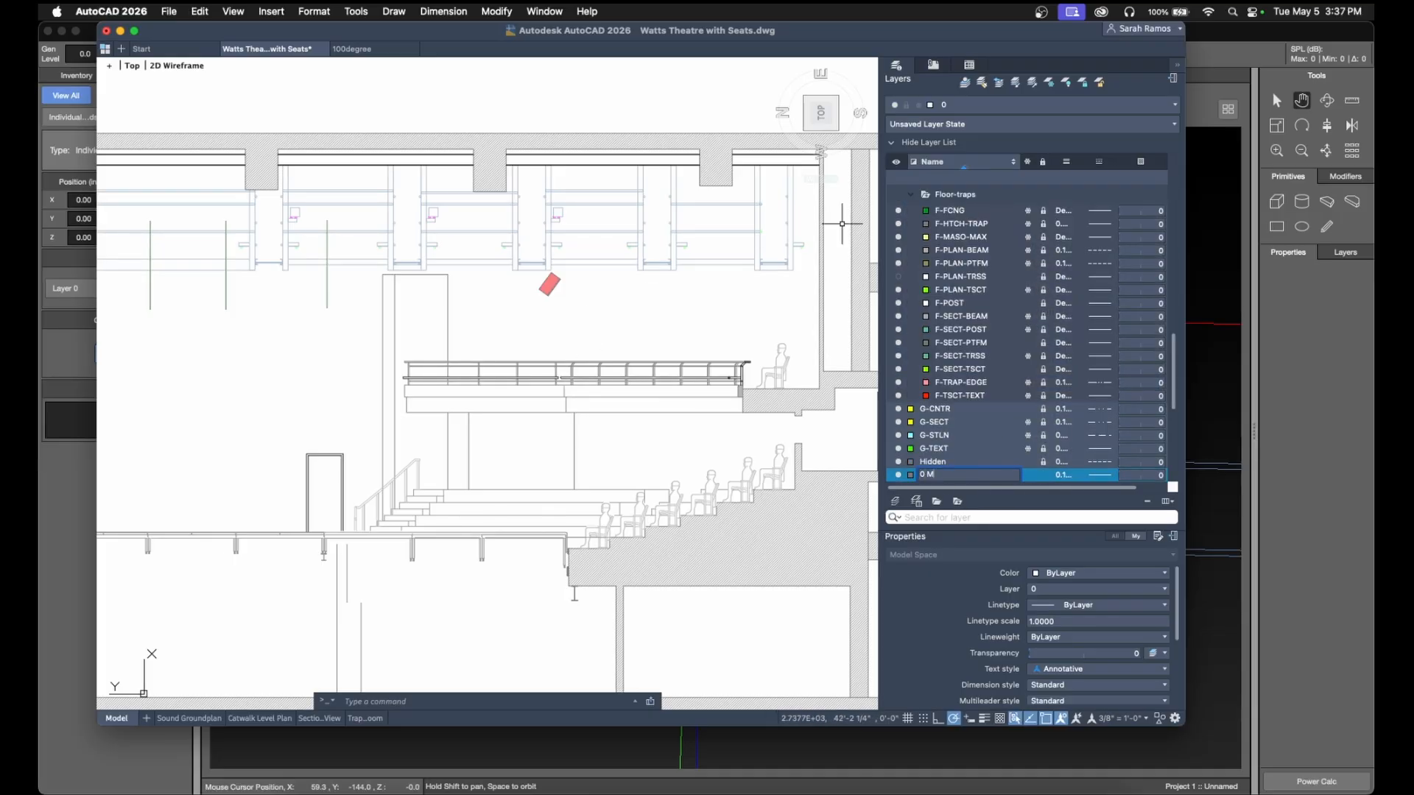
text(0 Measurement)
key(Return)
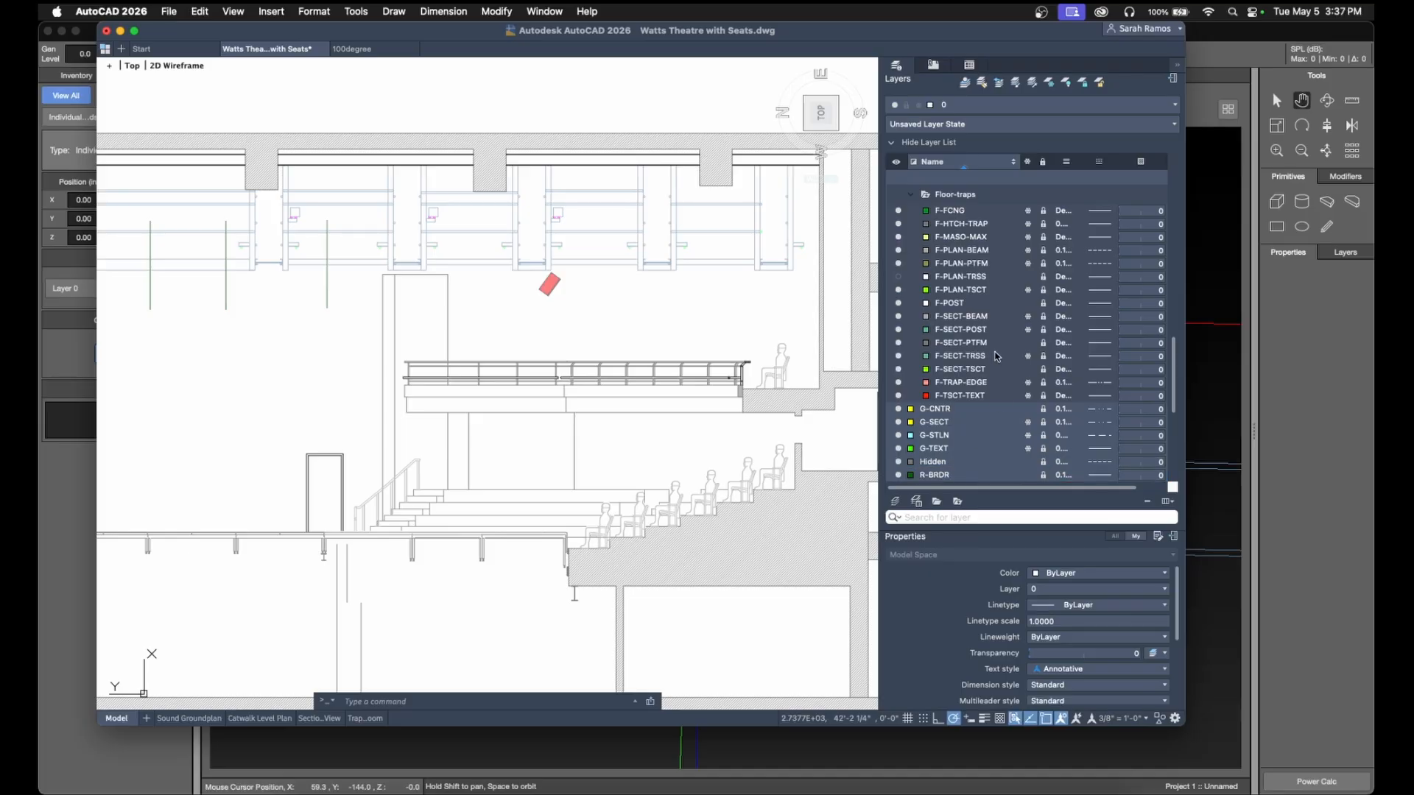
- Create another new layer named 0 Z Axis
right_click(973, 193)
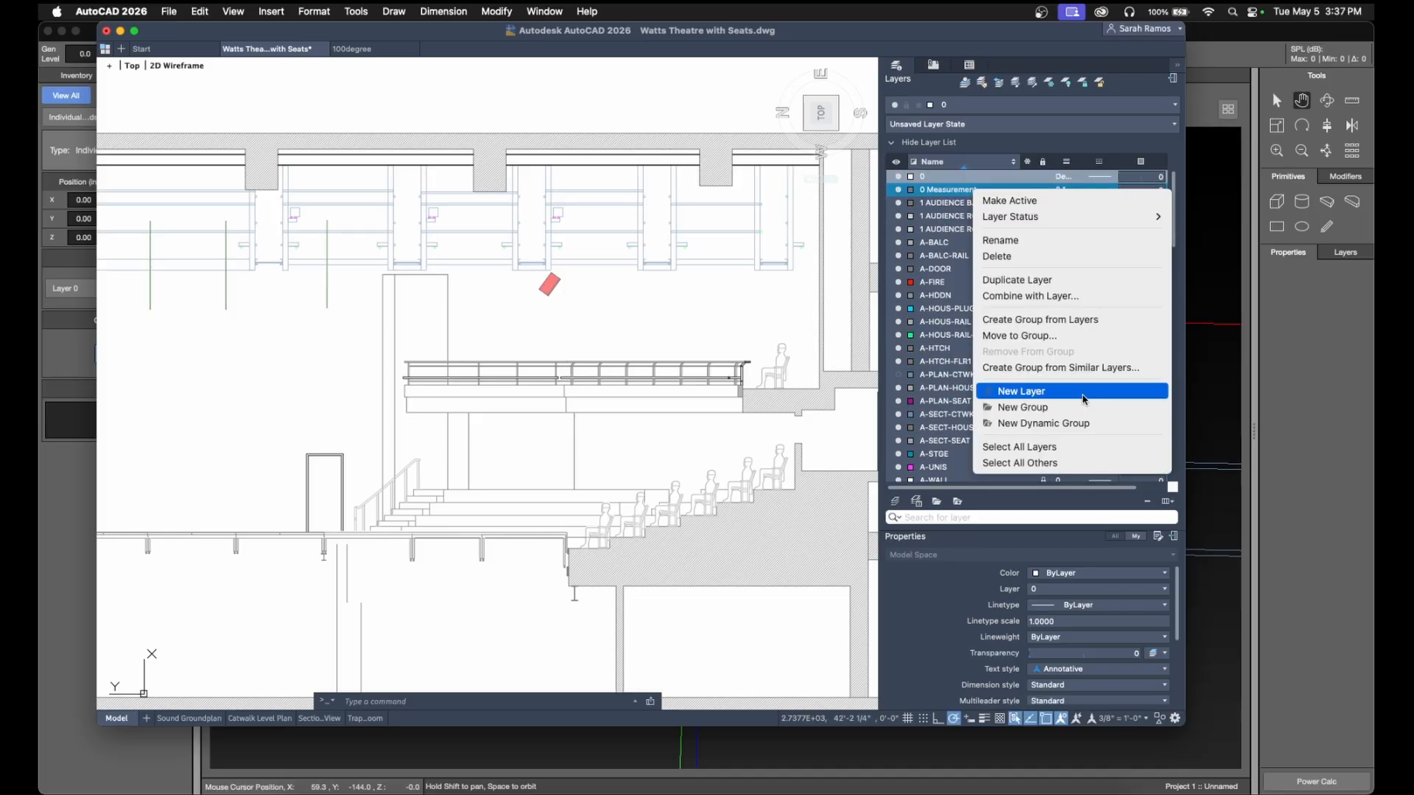
click(1022, 389)
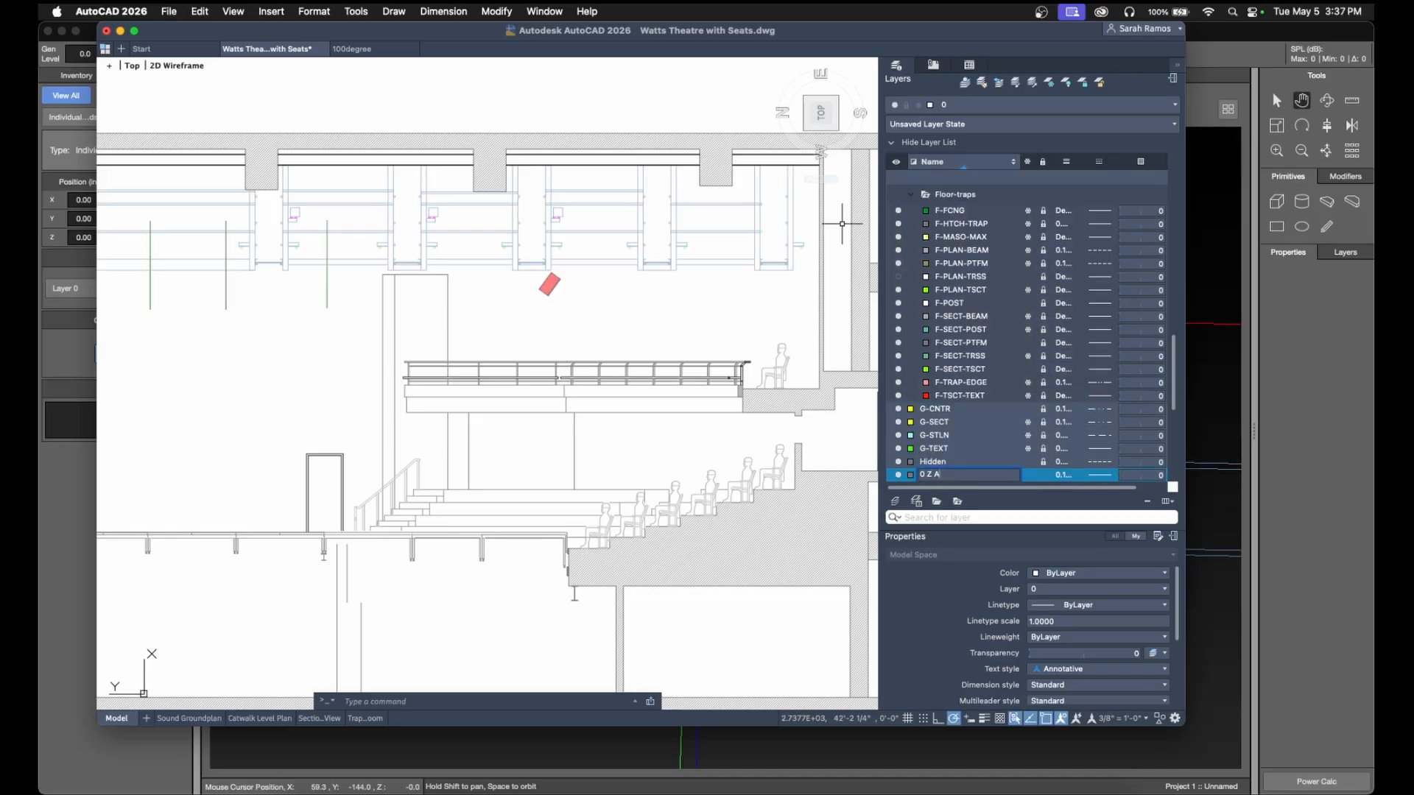
text(0 Z Axis)
key(Return)
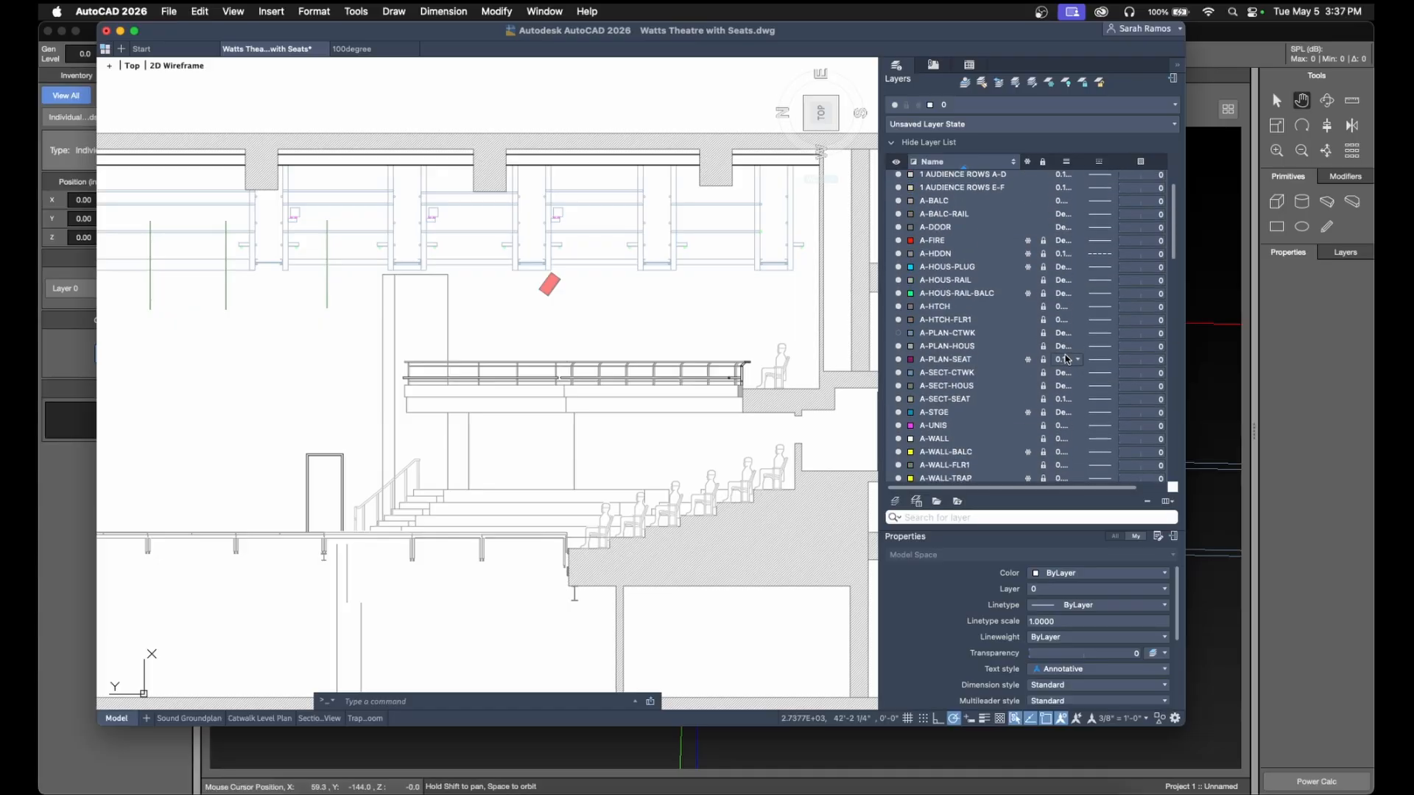
- Set the color of the 0 Z Axis and 0 Measurement layers to yellow and make 0 Z Axis current
click(911, 204)
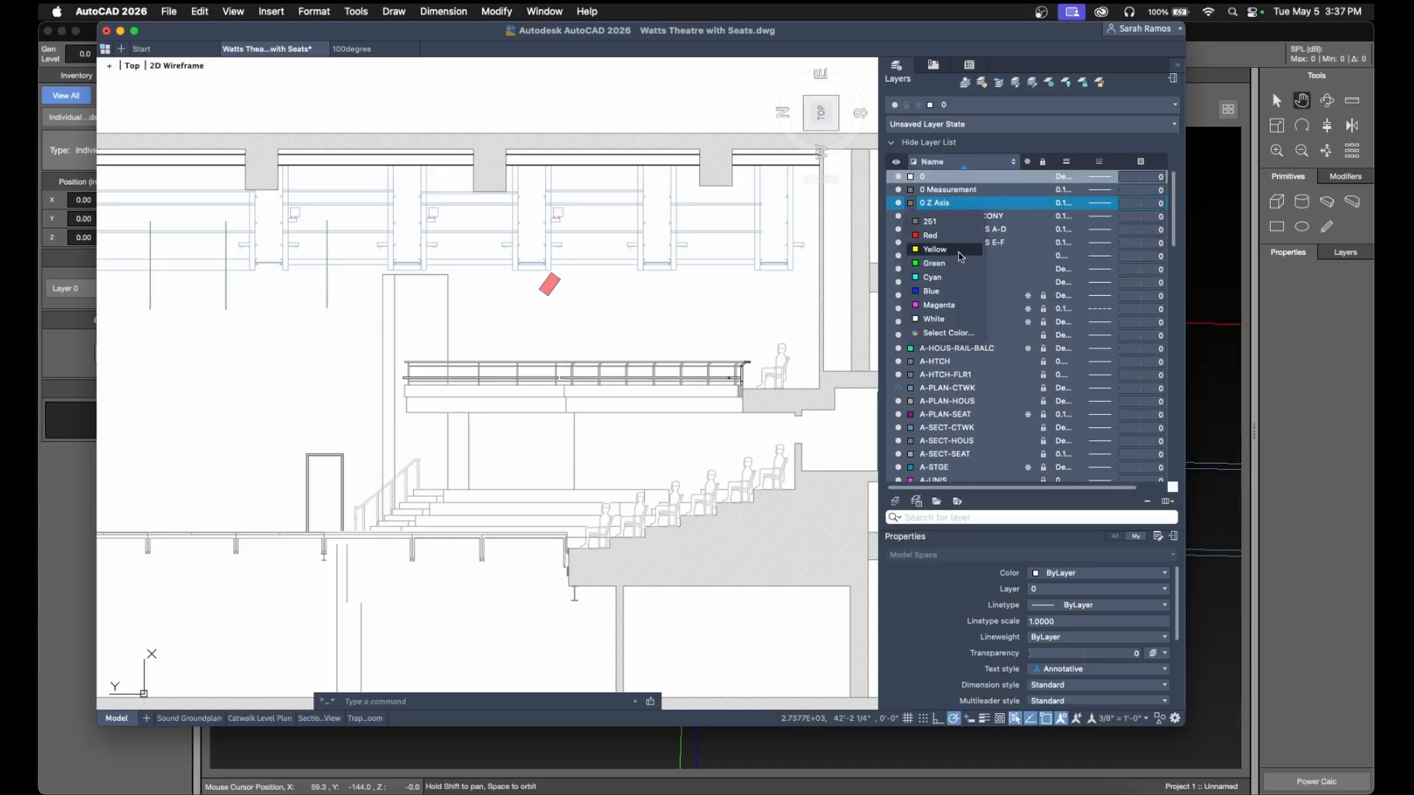
click(958, 250)
click(911, 190)
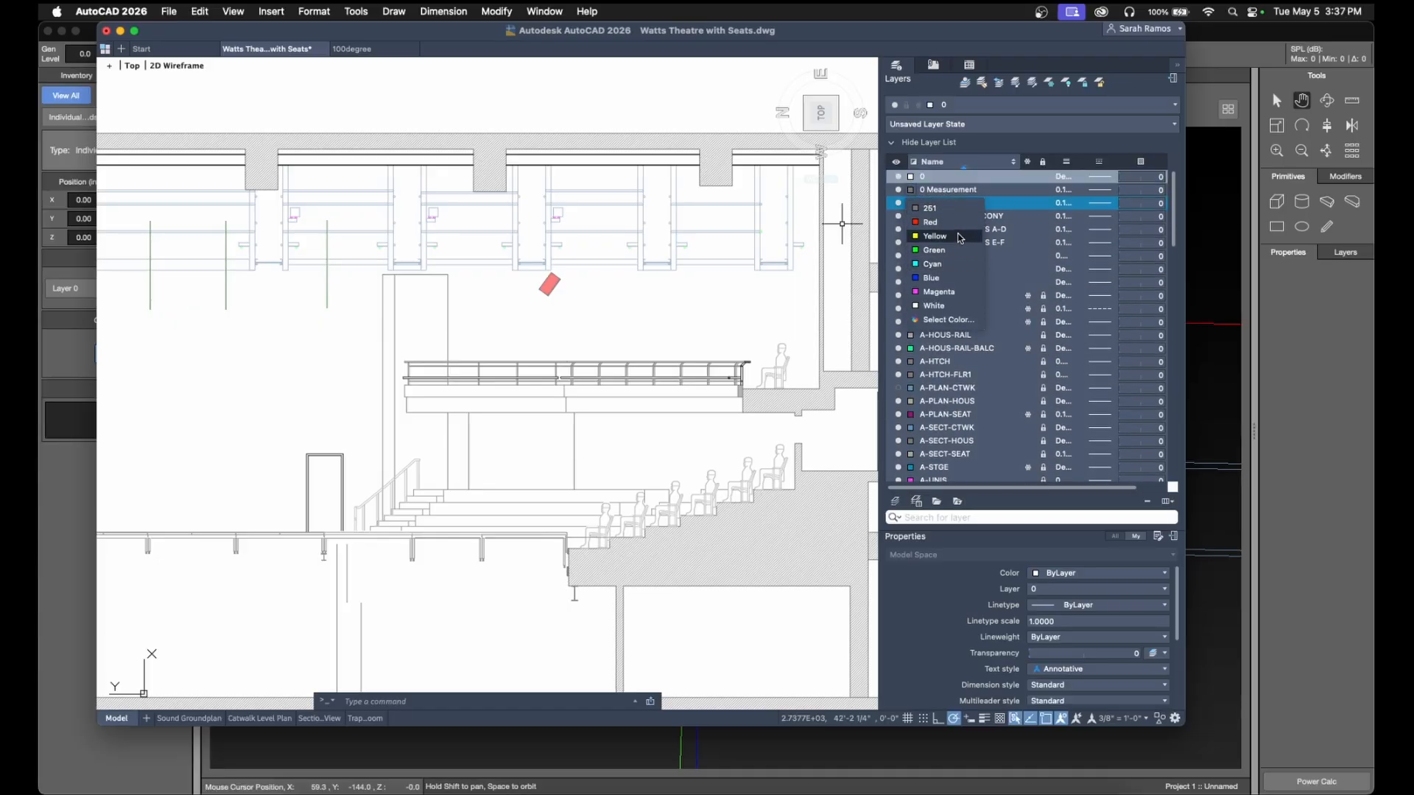
click(959, 237)
double_click(952, 204)
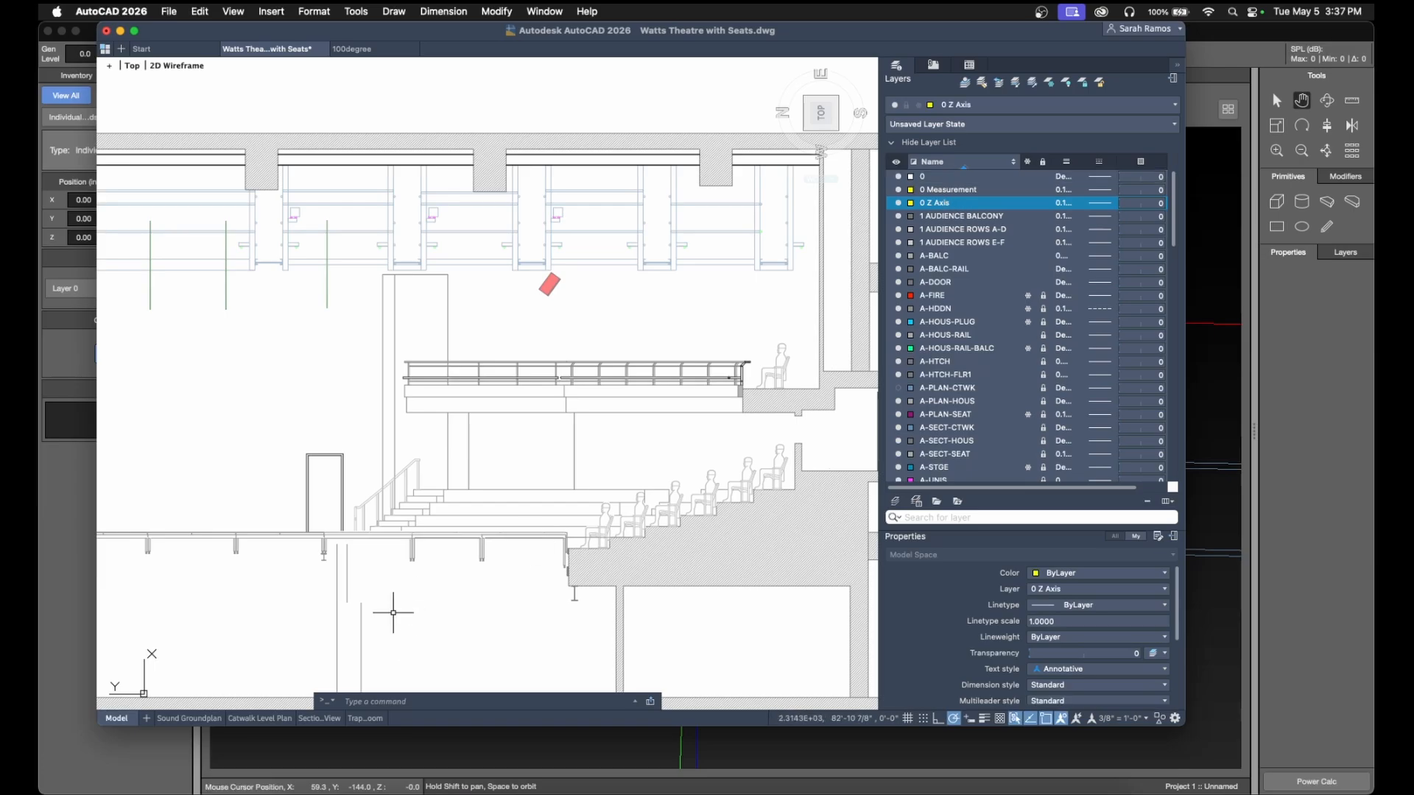
- Draw a horizontal line in the section from the front-row floor's front corner out past the rear of the building
scroll(422, 537, down, 5)
scroll(609, 520, down, 3)
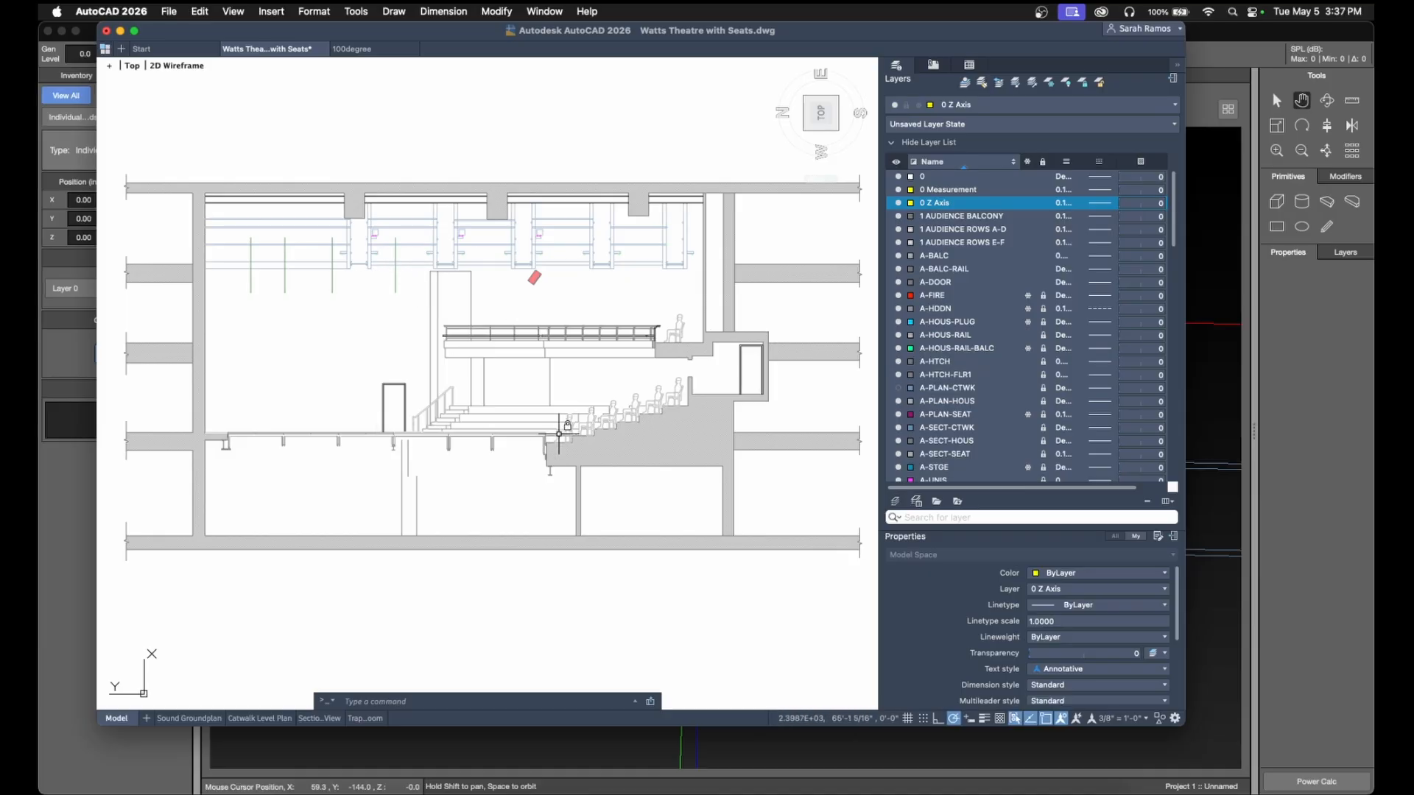
scroll(557, 461, up, 5)
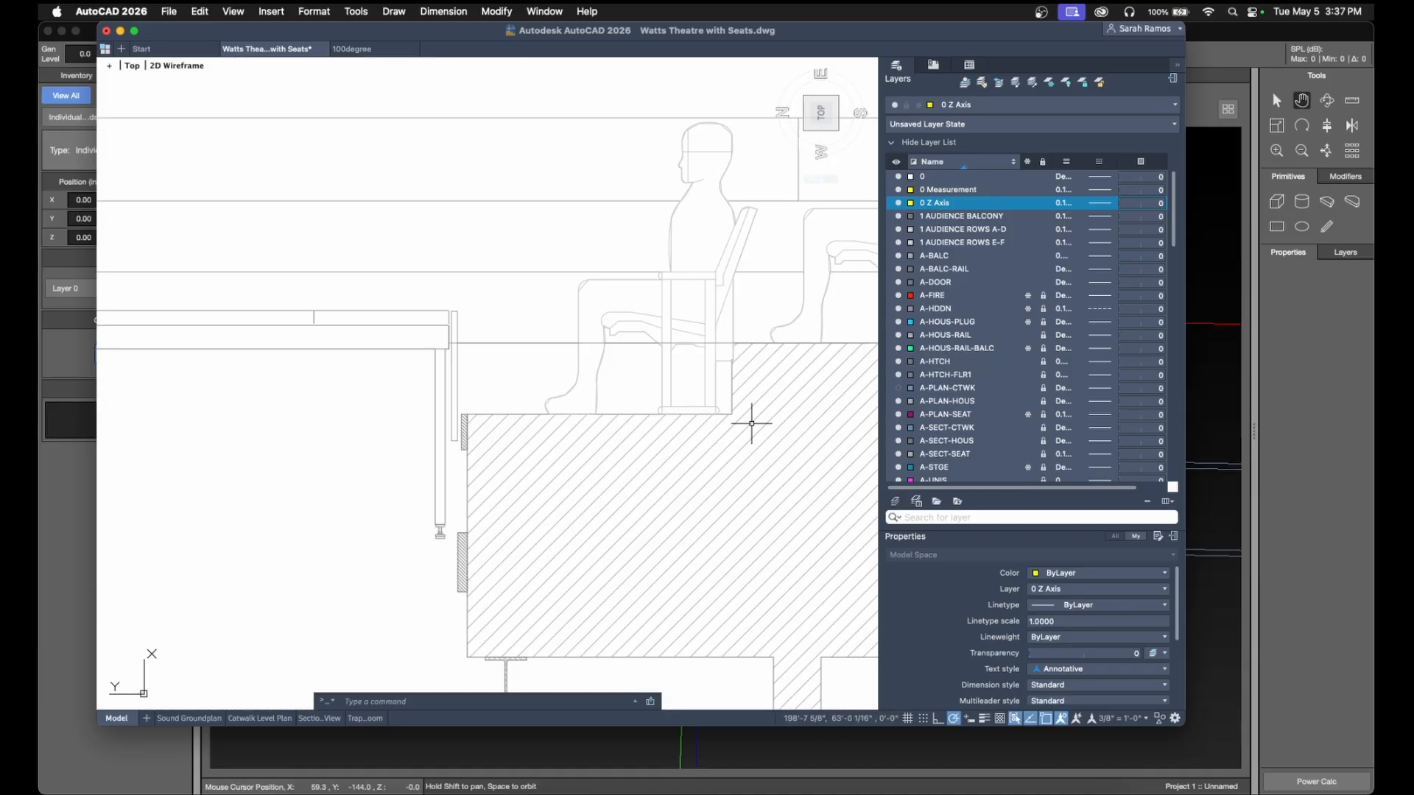
scroll(461, 306, down, 4)
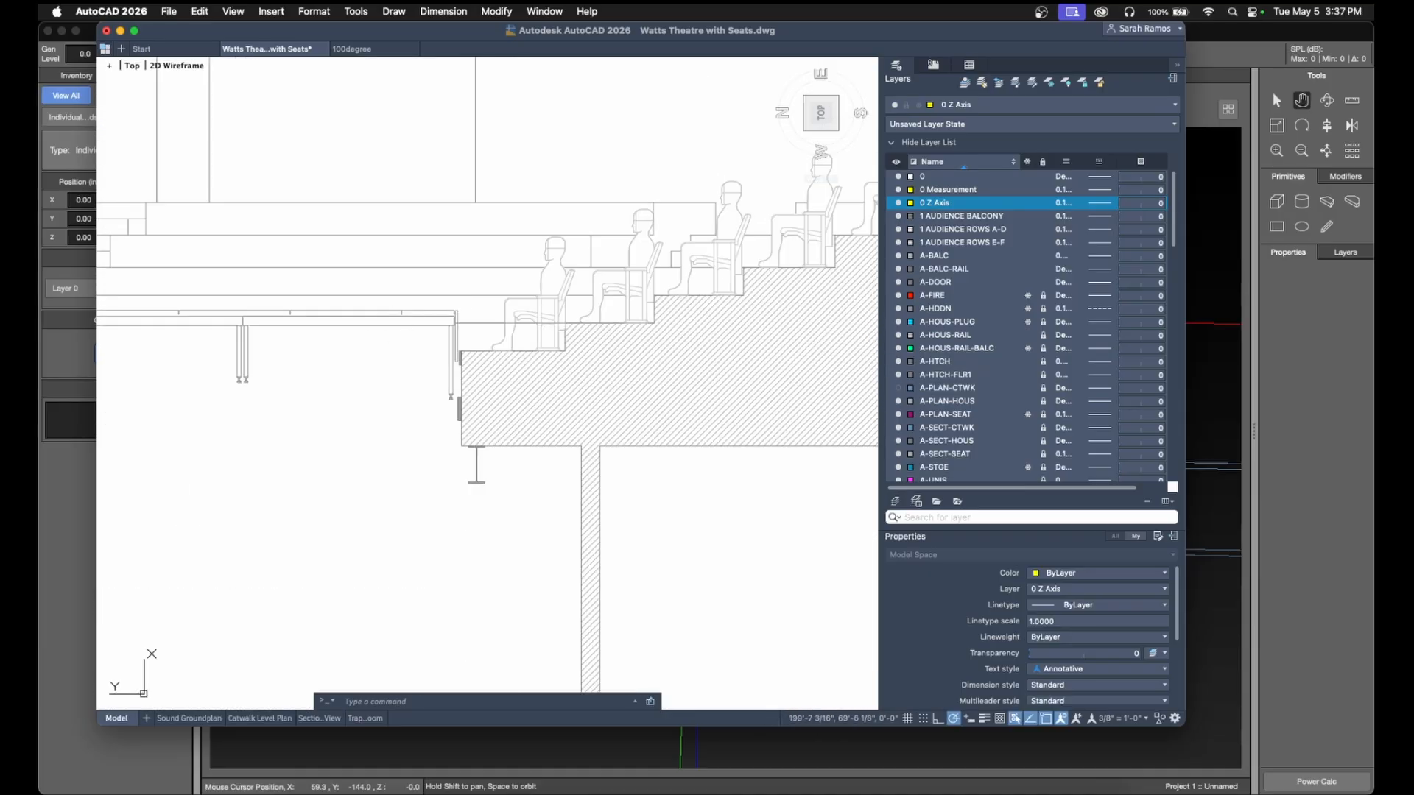
scroll(331, 338, up, 2)
scroll(332, 346, up, 2)
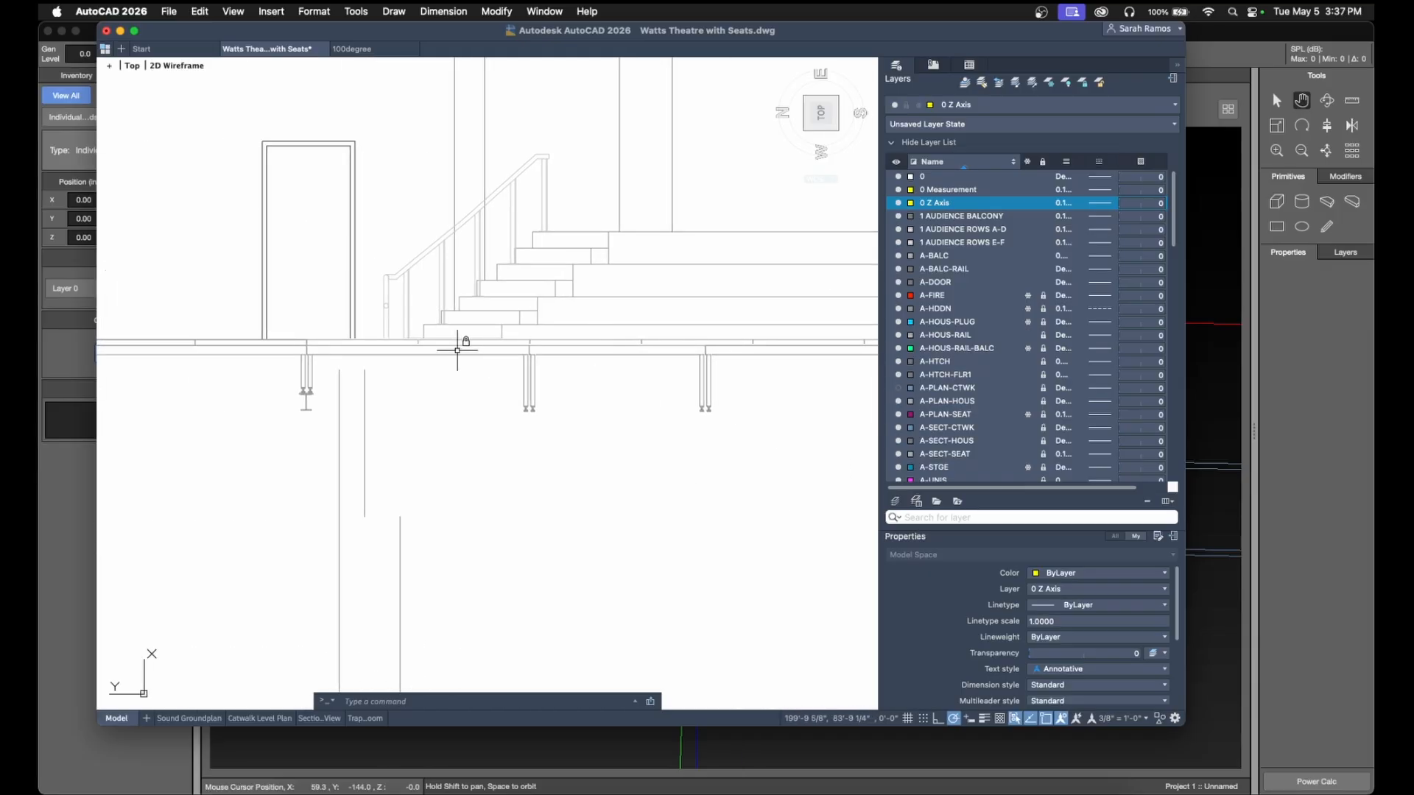
scroll(729, 382, down, 2)
scroll(391, 388, right, 2)
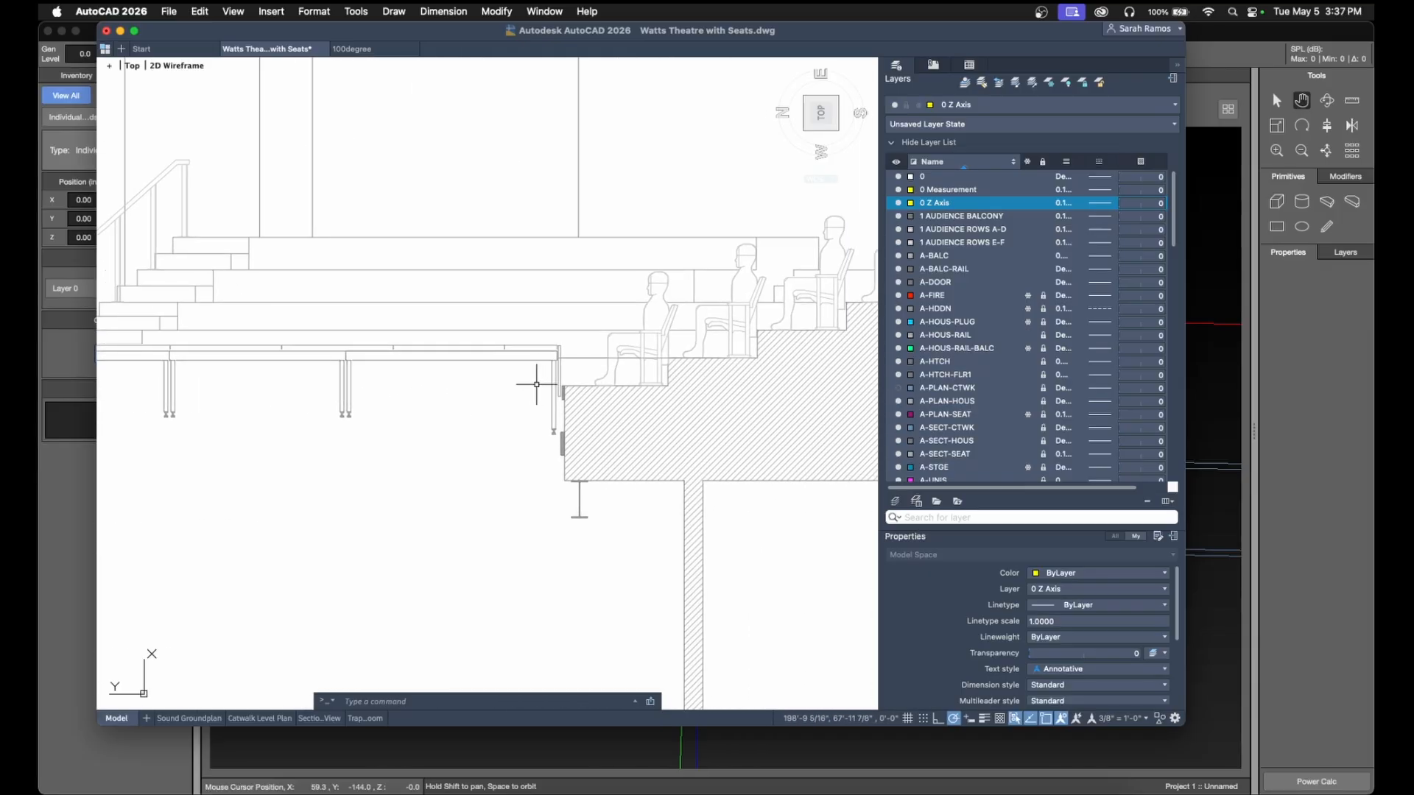
text(l)
key(Return)
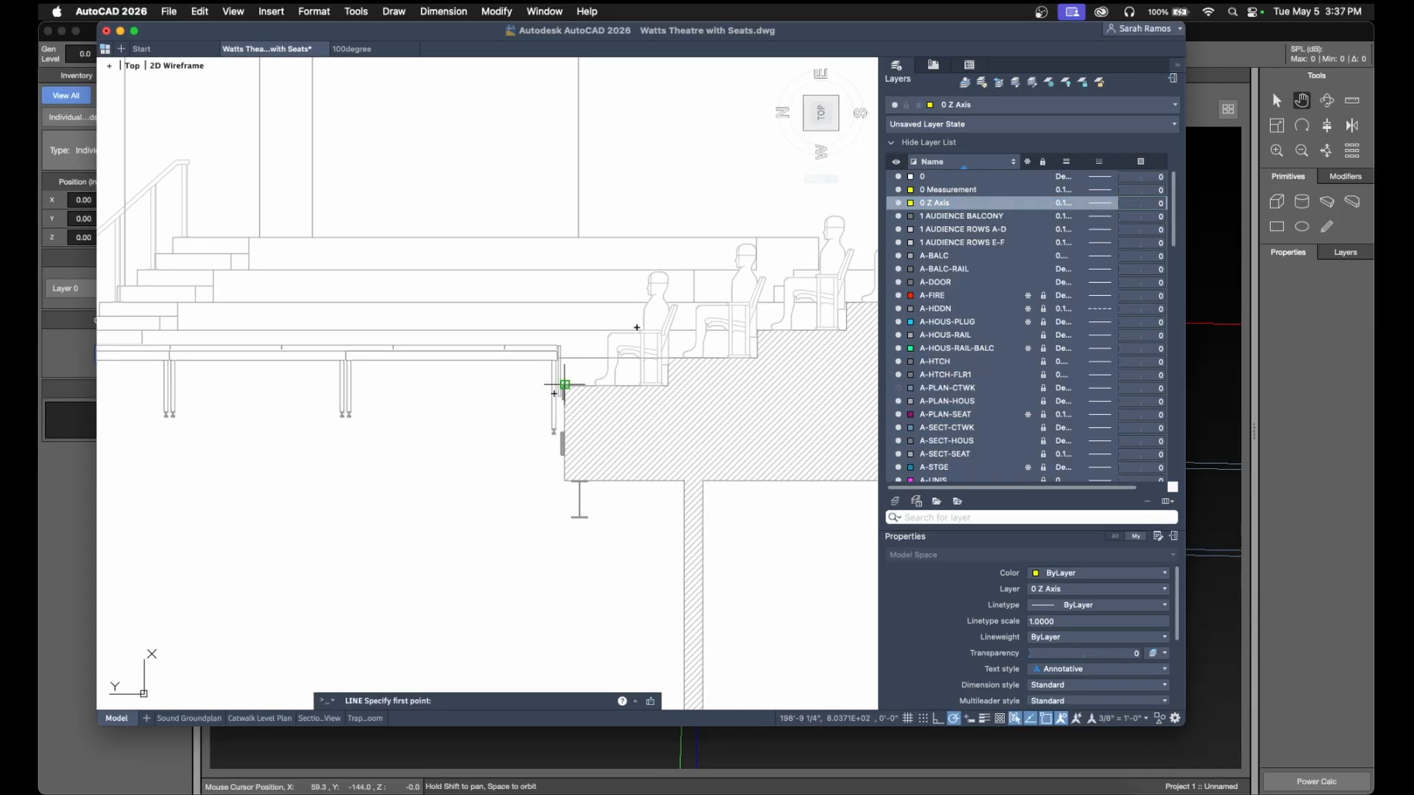
click(564, 384)
scroll(563, 384, down, 3)
scroll(568, 379, right, 5)
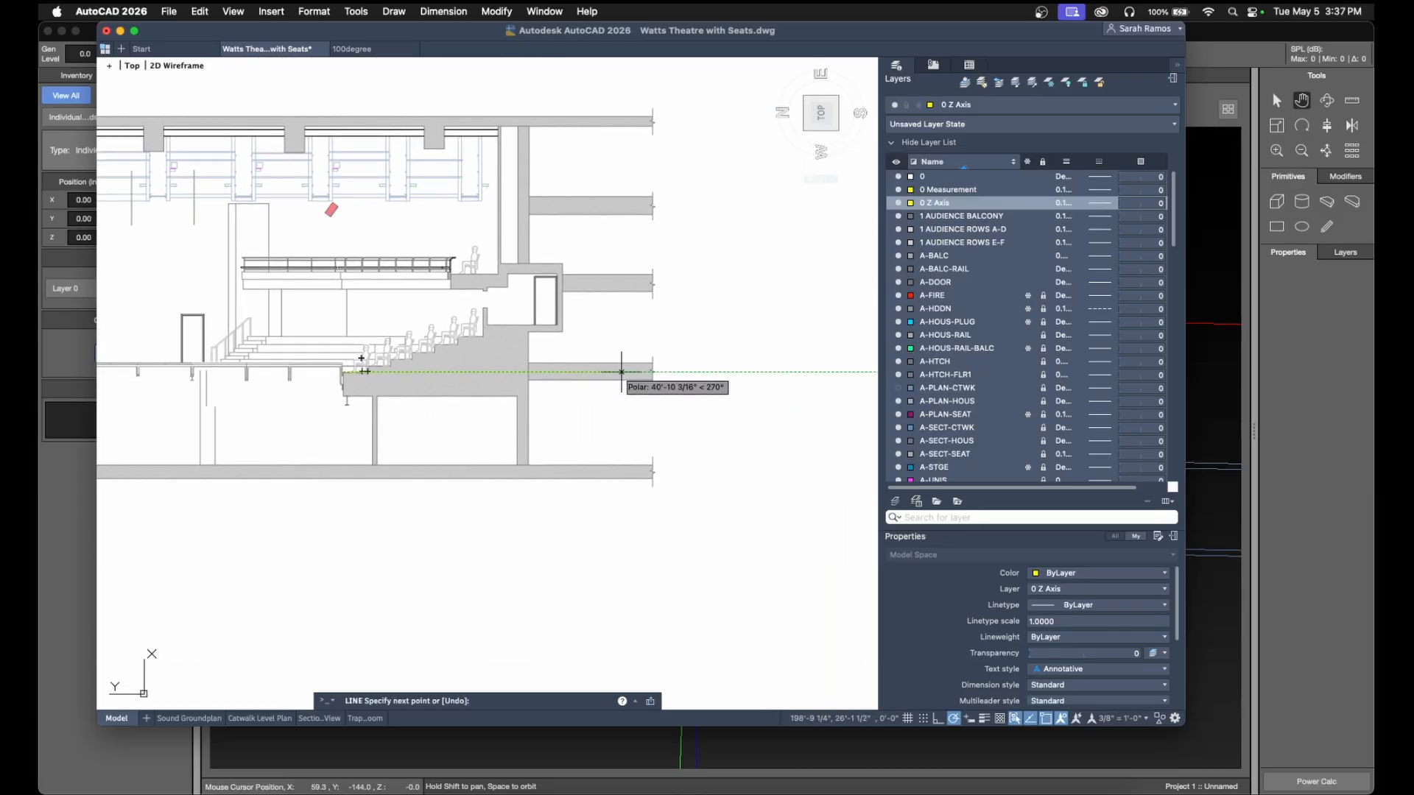
click(732, 372)
key(Return)
- Stretch the stage-side end of the Z axis line horizontally out past the building's stage-side wall
click(572, 370)
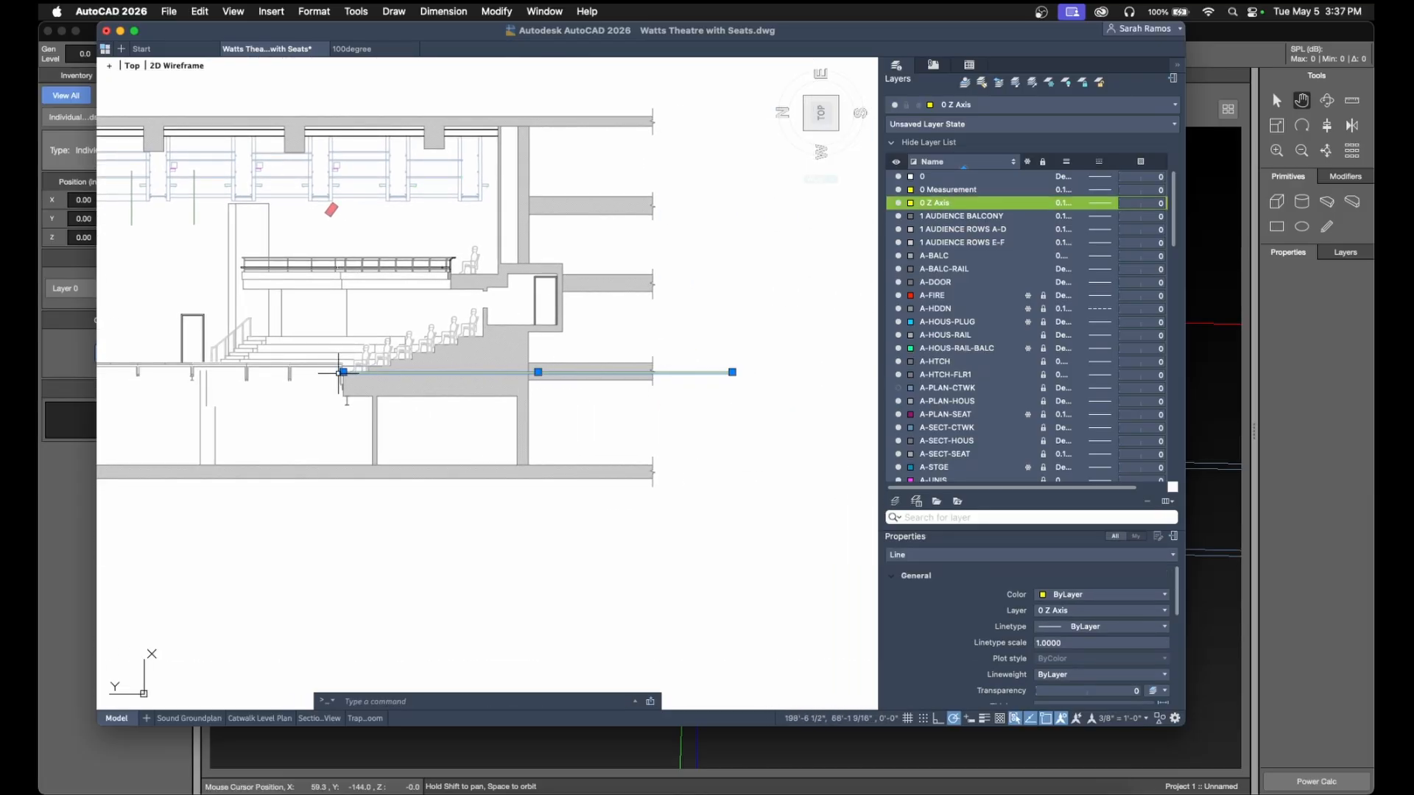
click(343, 372)
scroll(252, 373, left, 5)
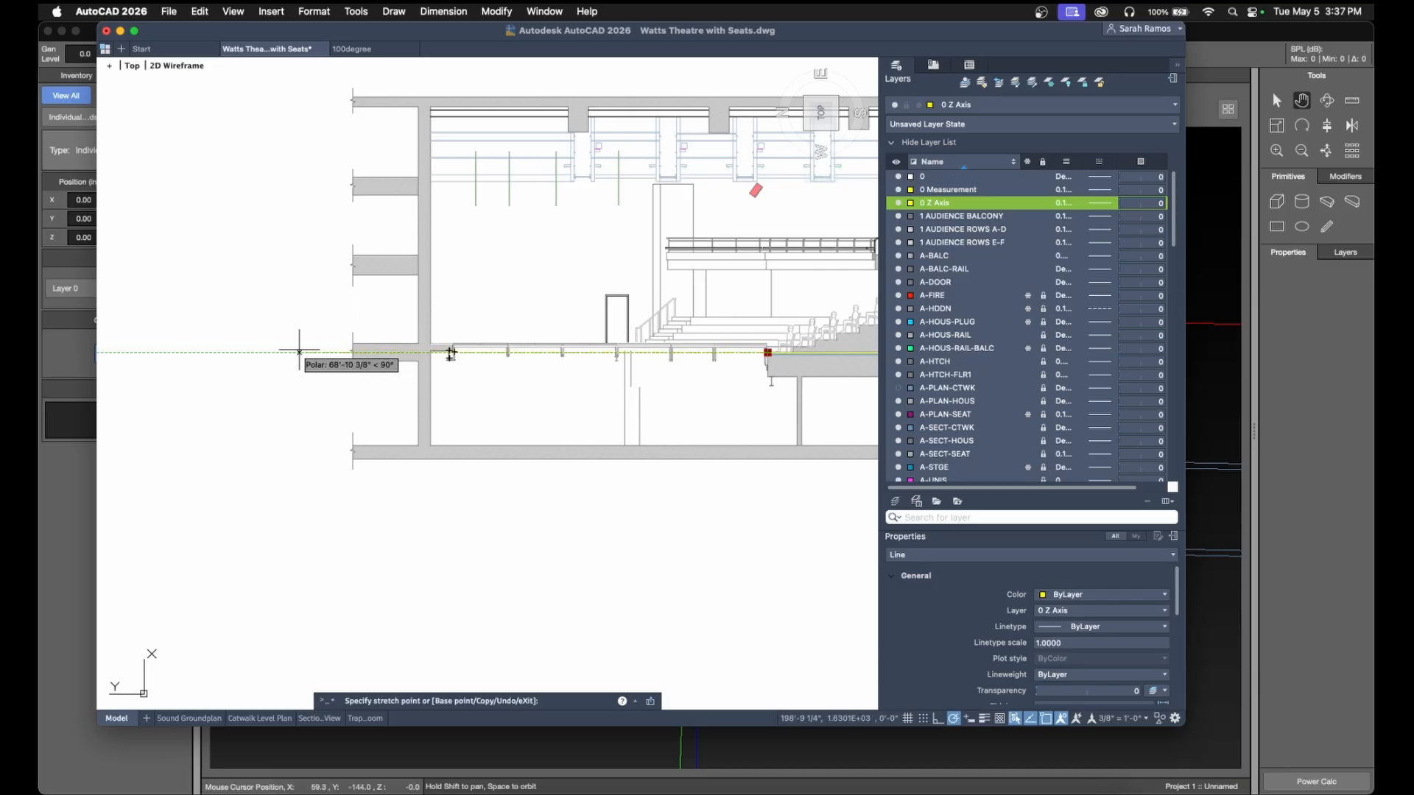
click(242, 353)
key(Escape)
scroll(847, 423, right, 10)
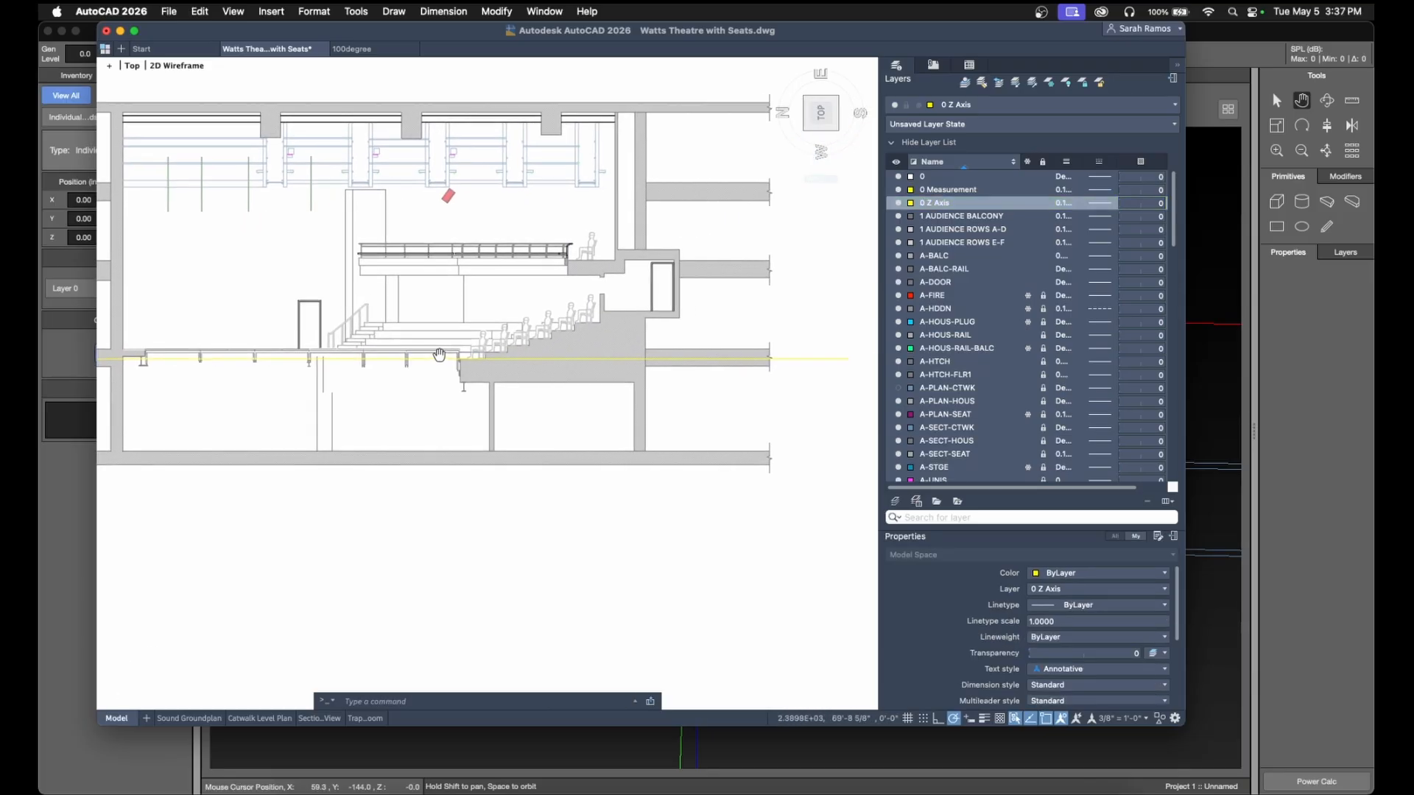
- Lock the 0 Z Axis layer and set the 0 Measurement layer's color to red
click(797, 380)
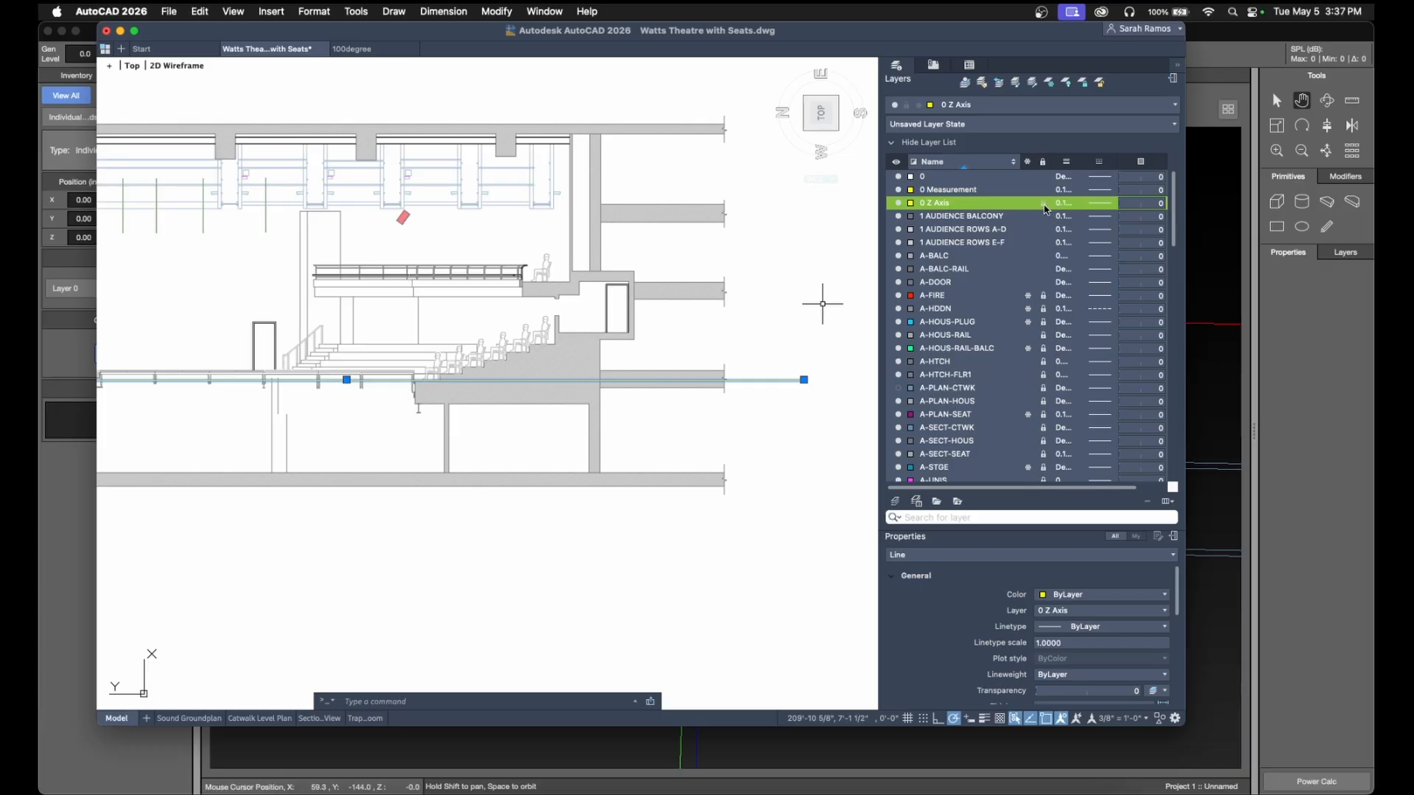
click(929, 191)
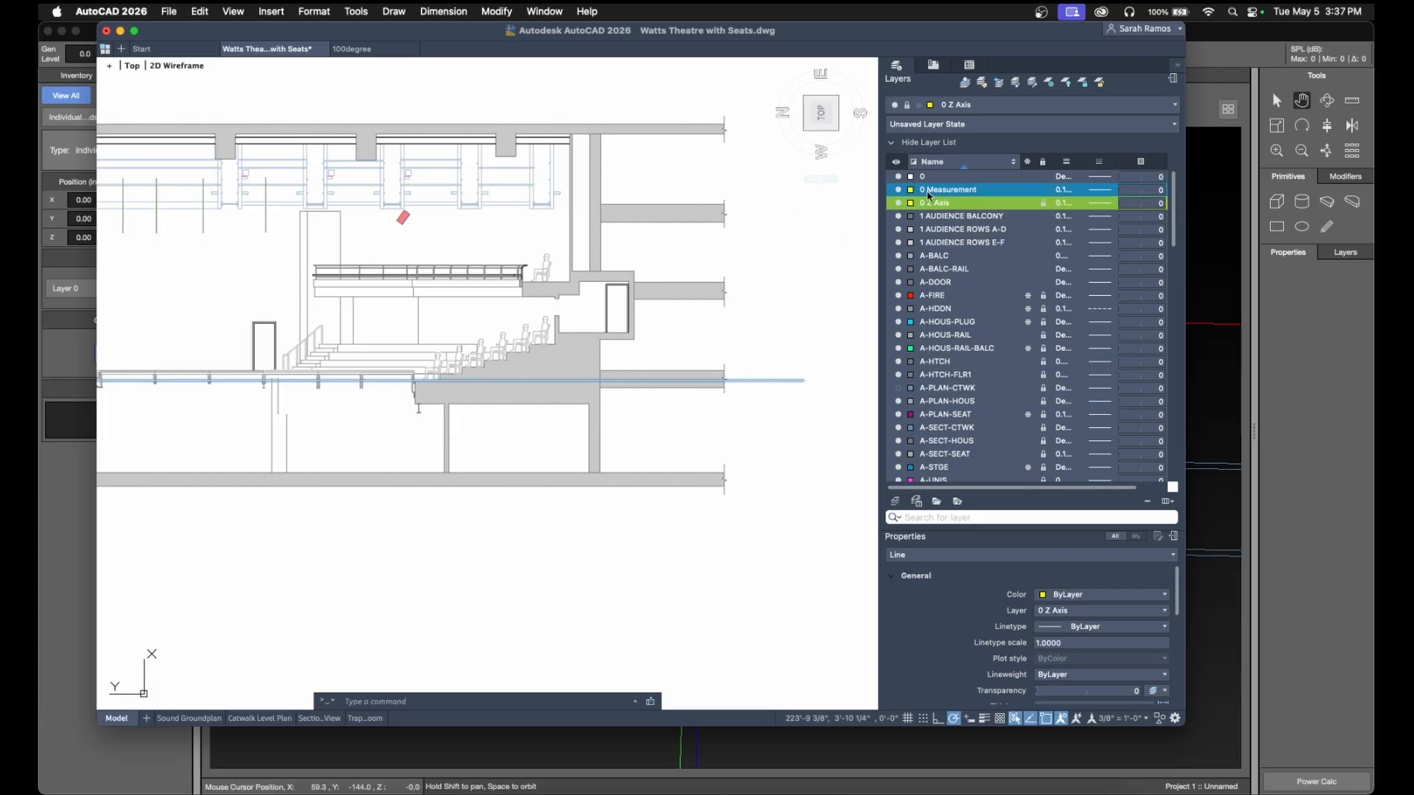
click(911, 193)
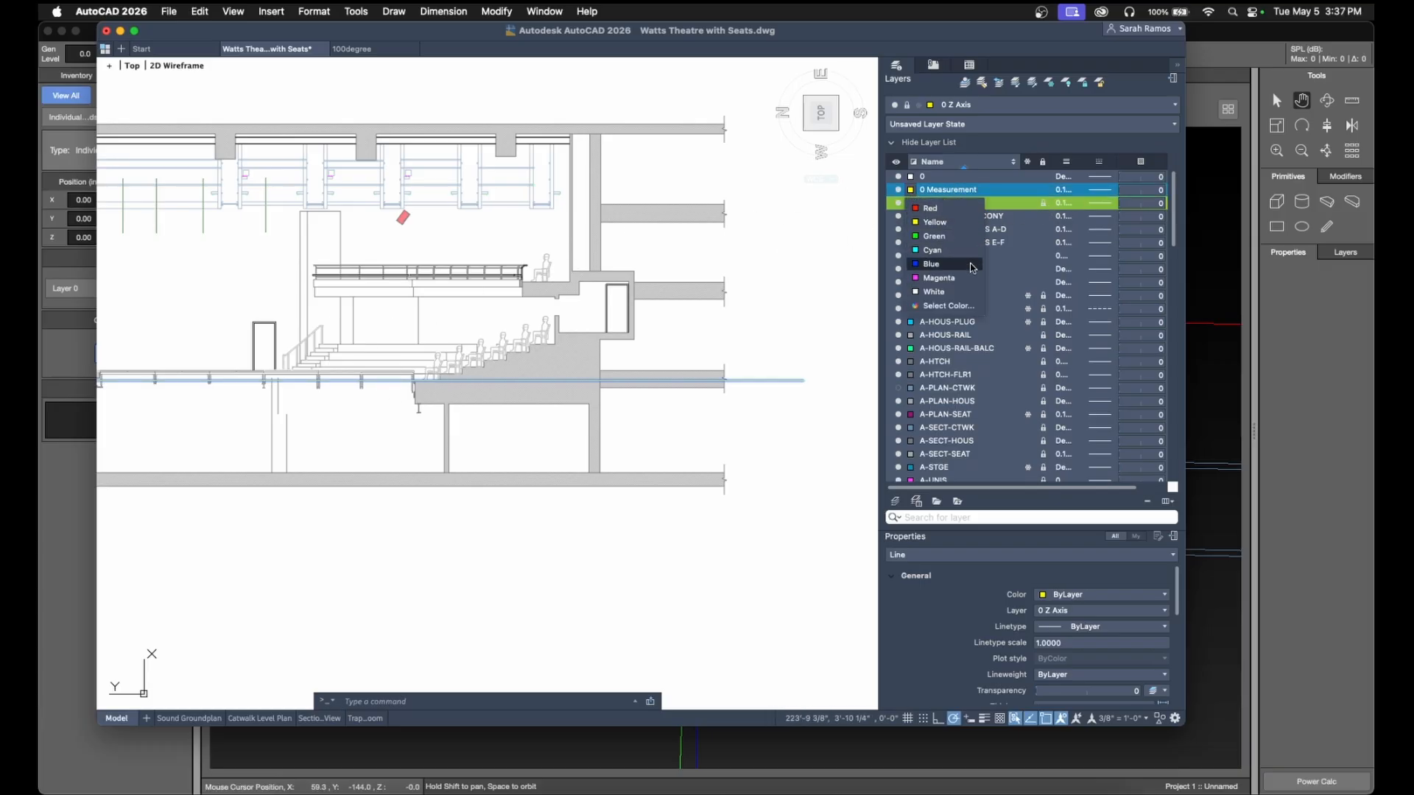
click(943, 209)
- Make 0 Measurement the current layer for dimensioning the red loudspeaker in the section
scroll(402, 311, up, 6)
mouse_move(385, 319)
middle_down()
mouse_move(454, 388)
mouse_move(506, 355)
middle_up()
scroll(454, 384, down, 3)
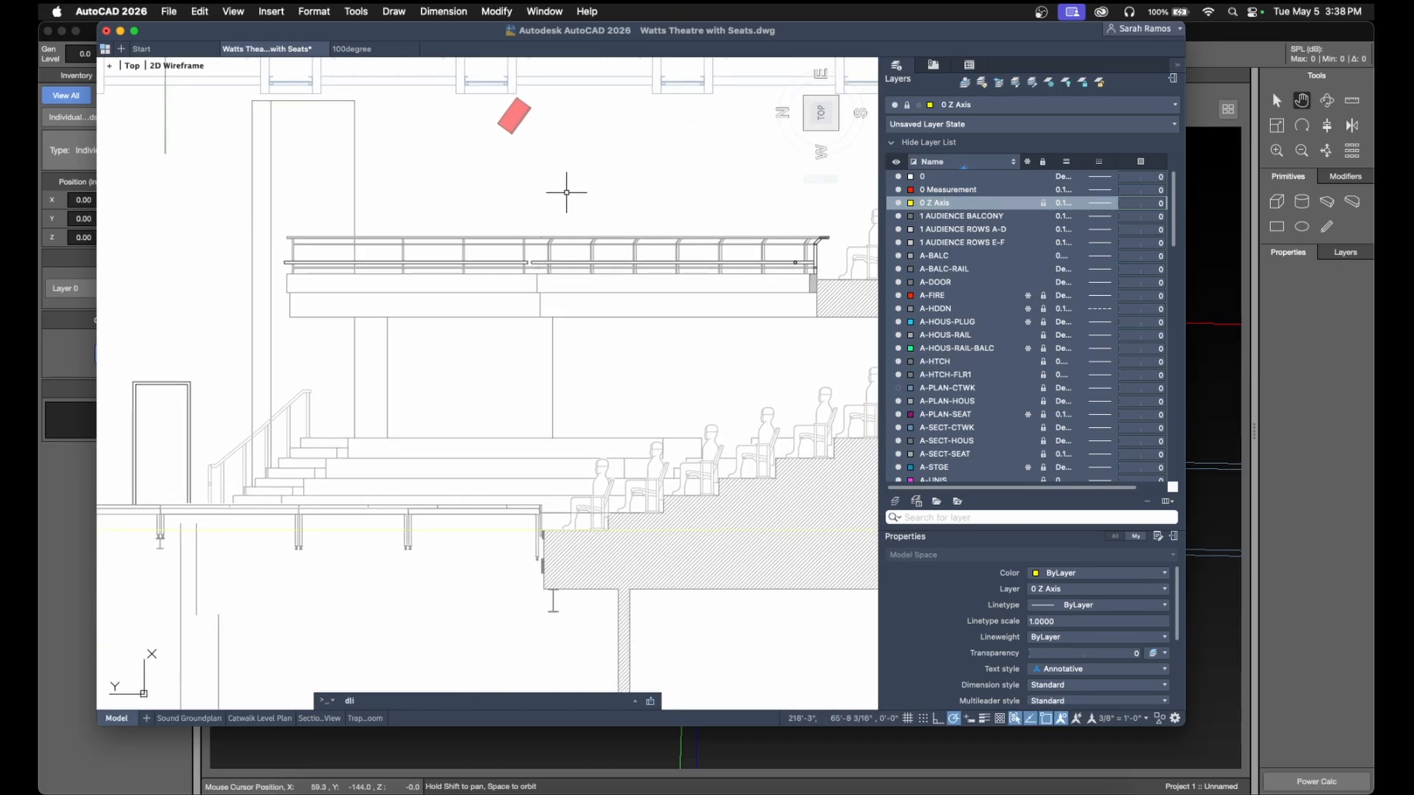
click(949, 193)
double_click(949, 194)
- Add a vertical linear dimension from the red loudspeaker's front face down to the Z axis line
text(d)
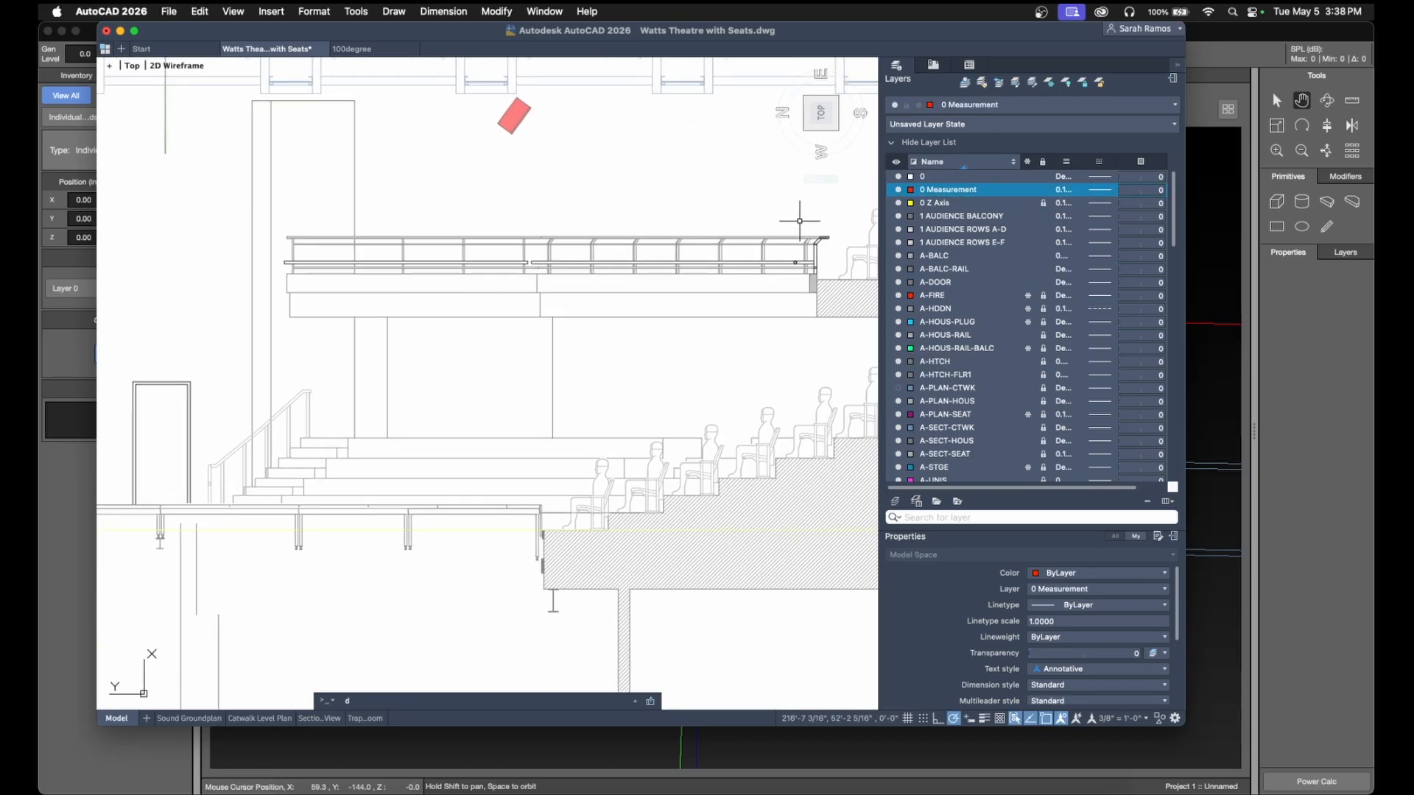
text(li)
key(Return)
click(521, 119)
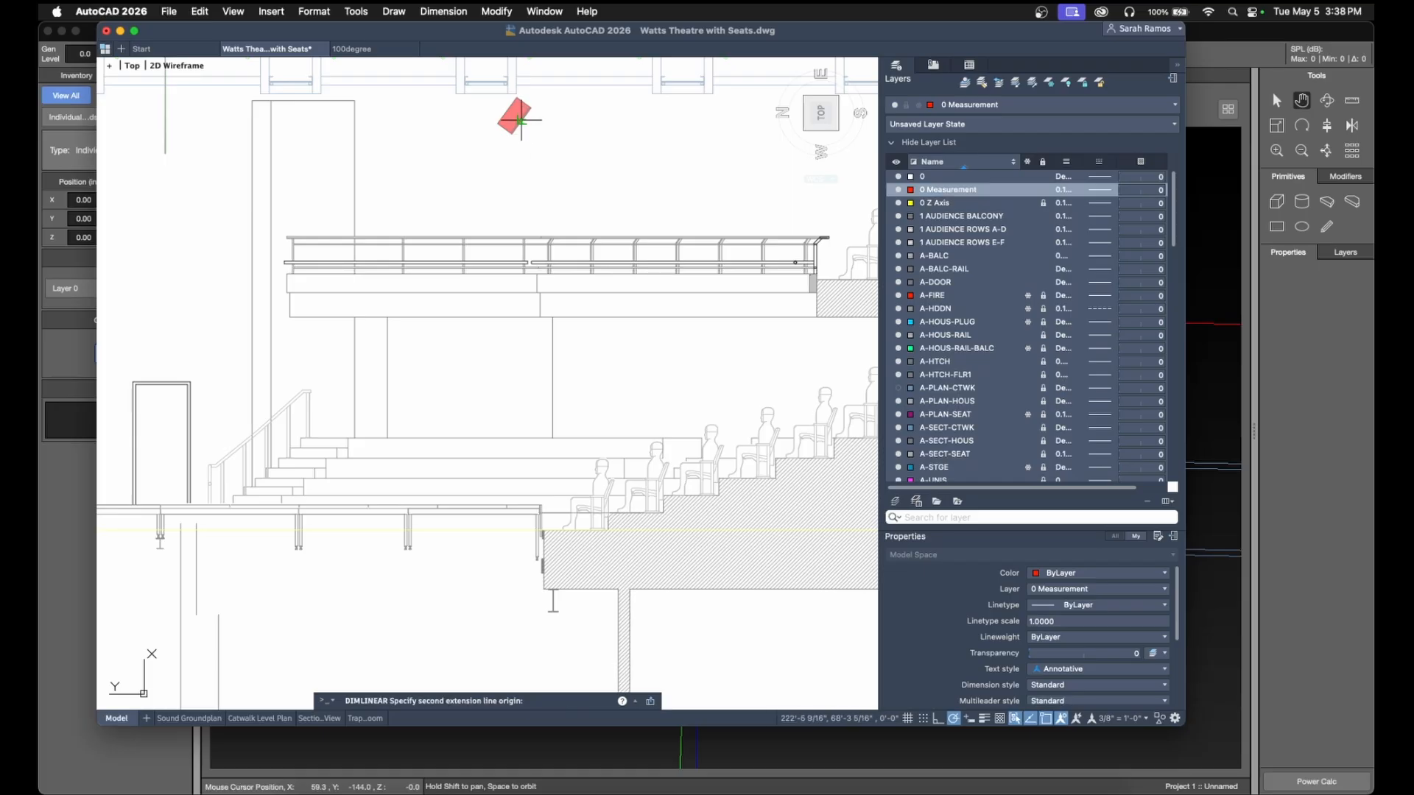
click(521, 530)
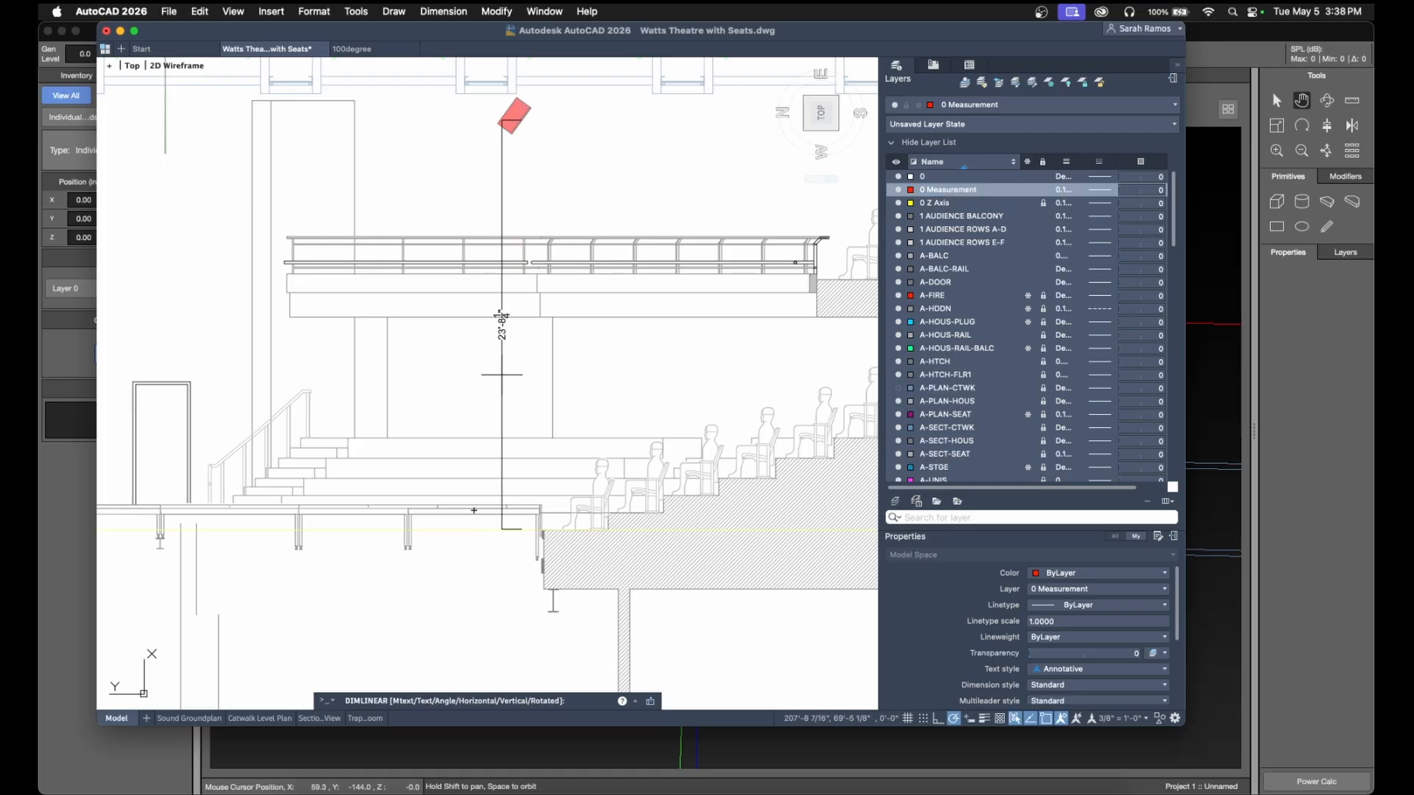
click(494, 370)
scroll(496, 324, up, 6)
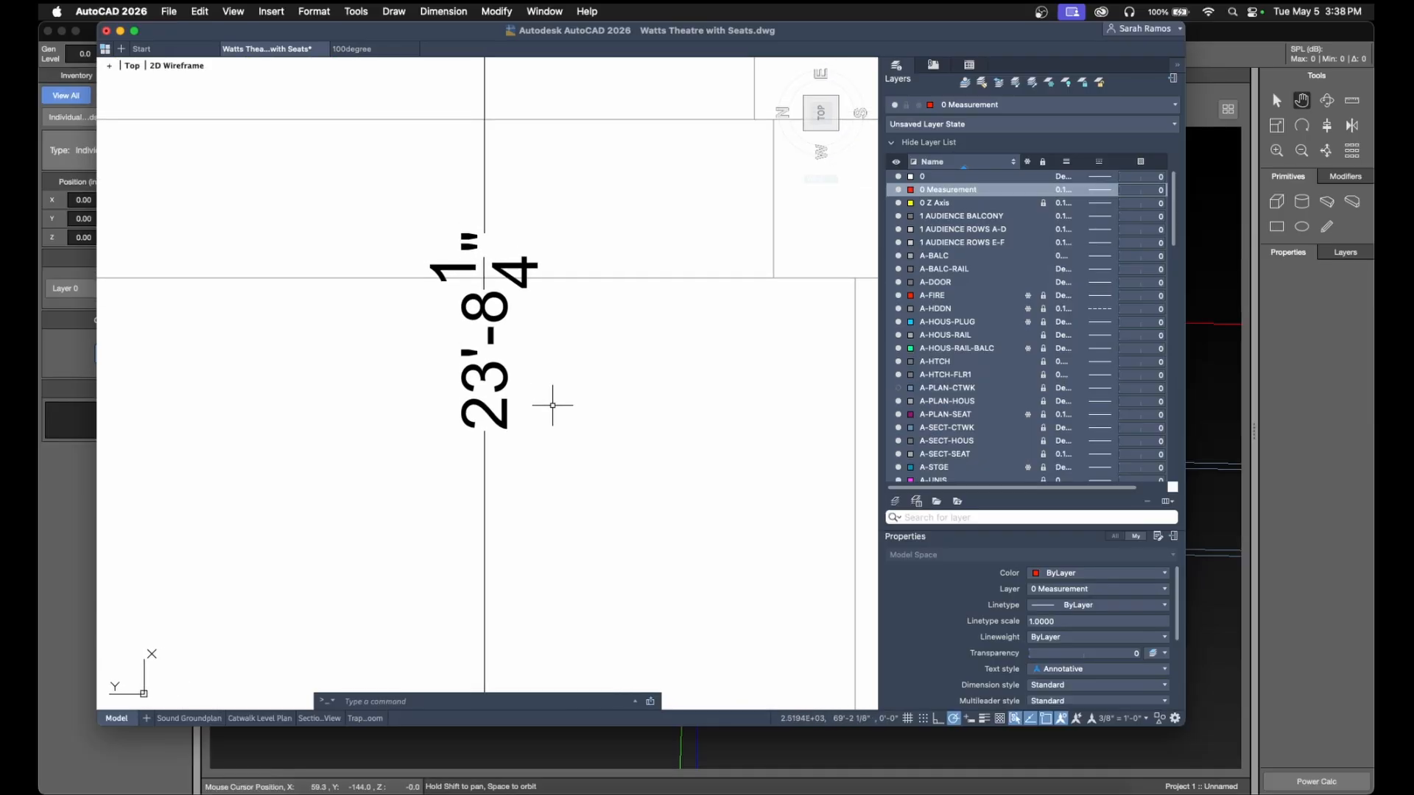
scroll(534, 401, down, 2)
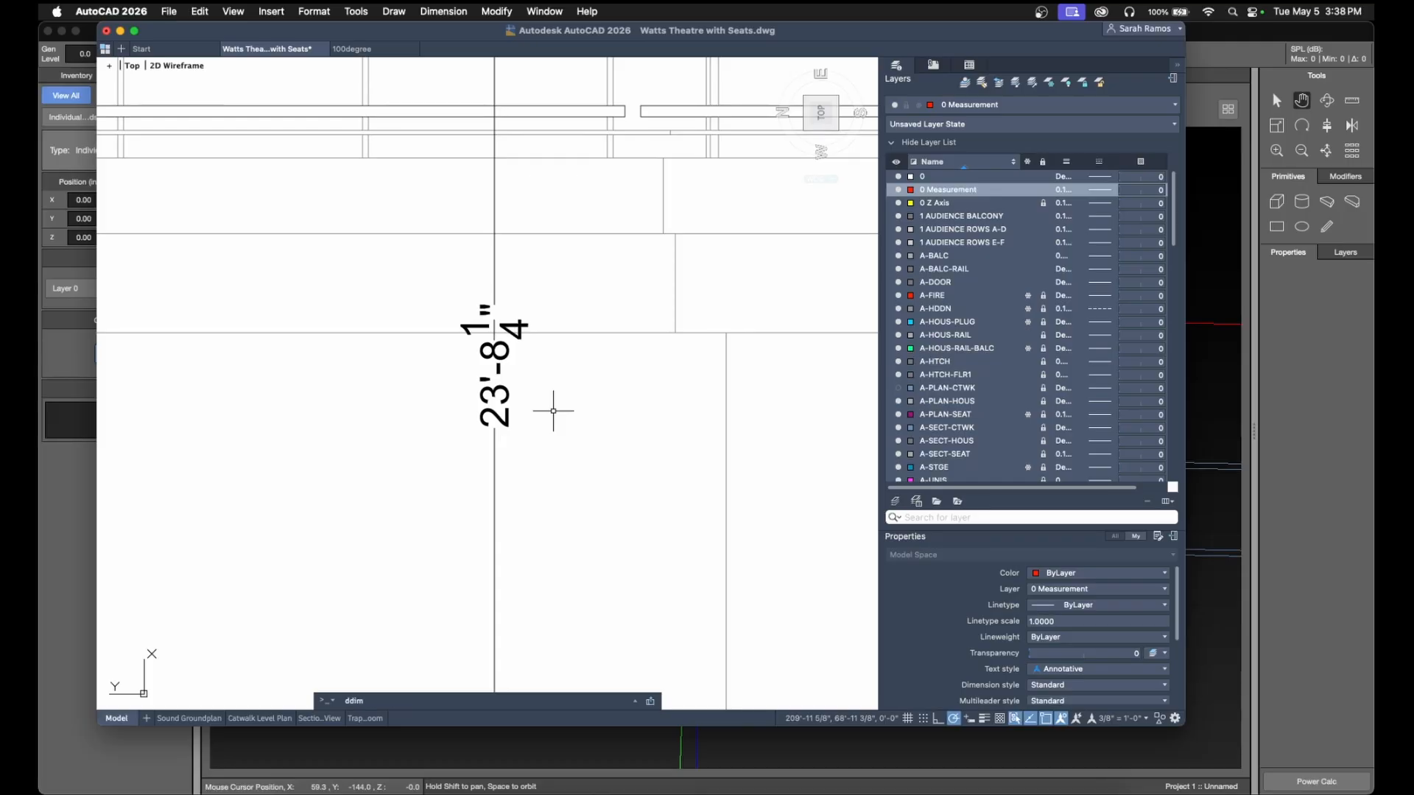
- Modify the Standard dimension style so its linear primary units use the Decimal format with 0.0 precision
key(Return)
click(580, 419)
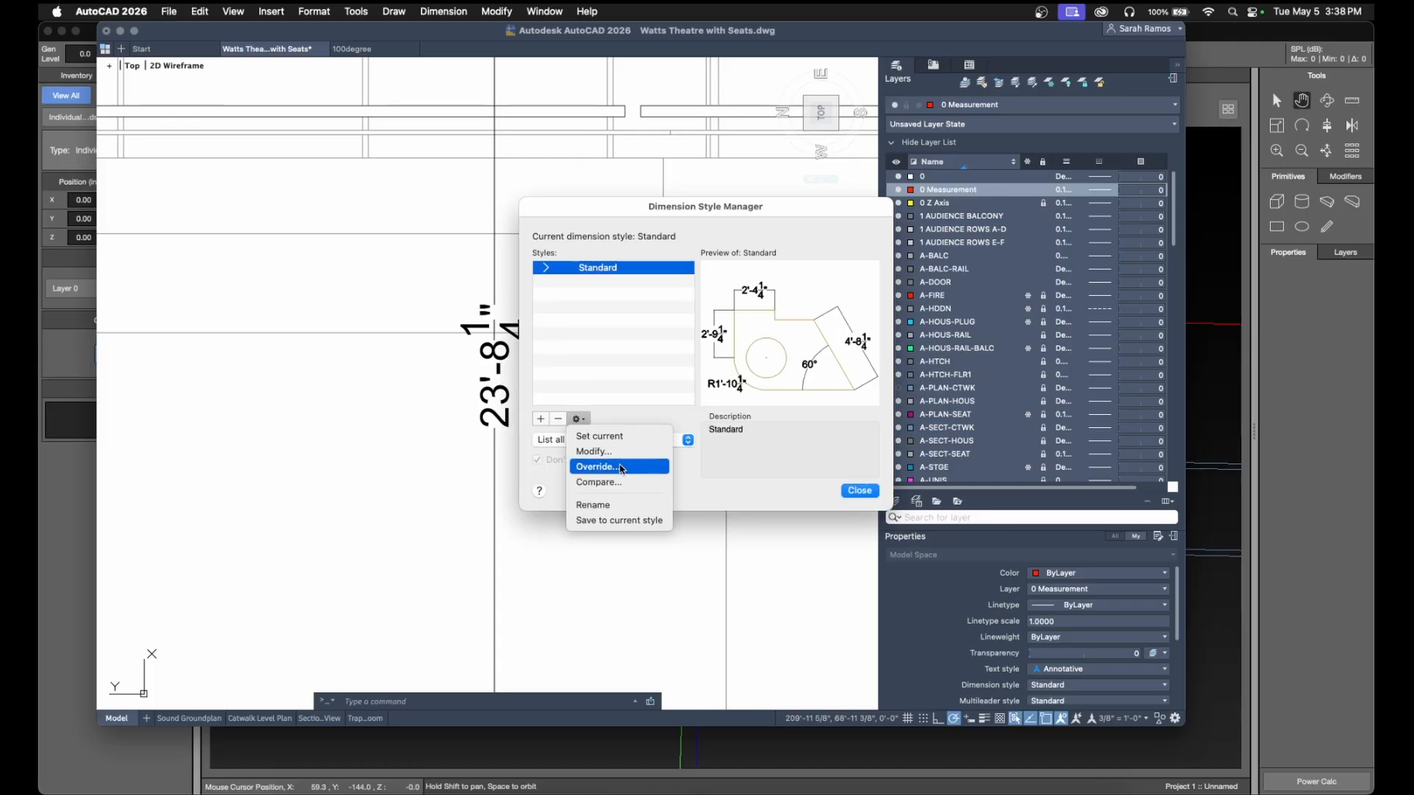
click(652, 447)
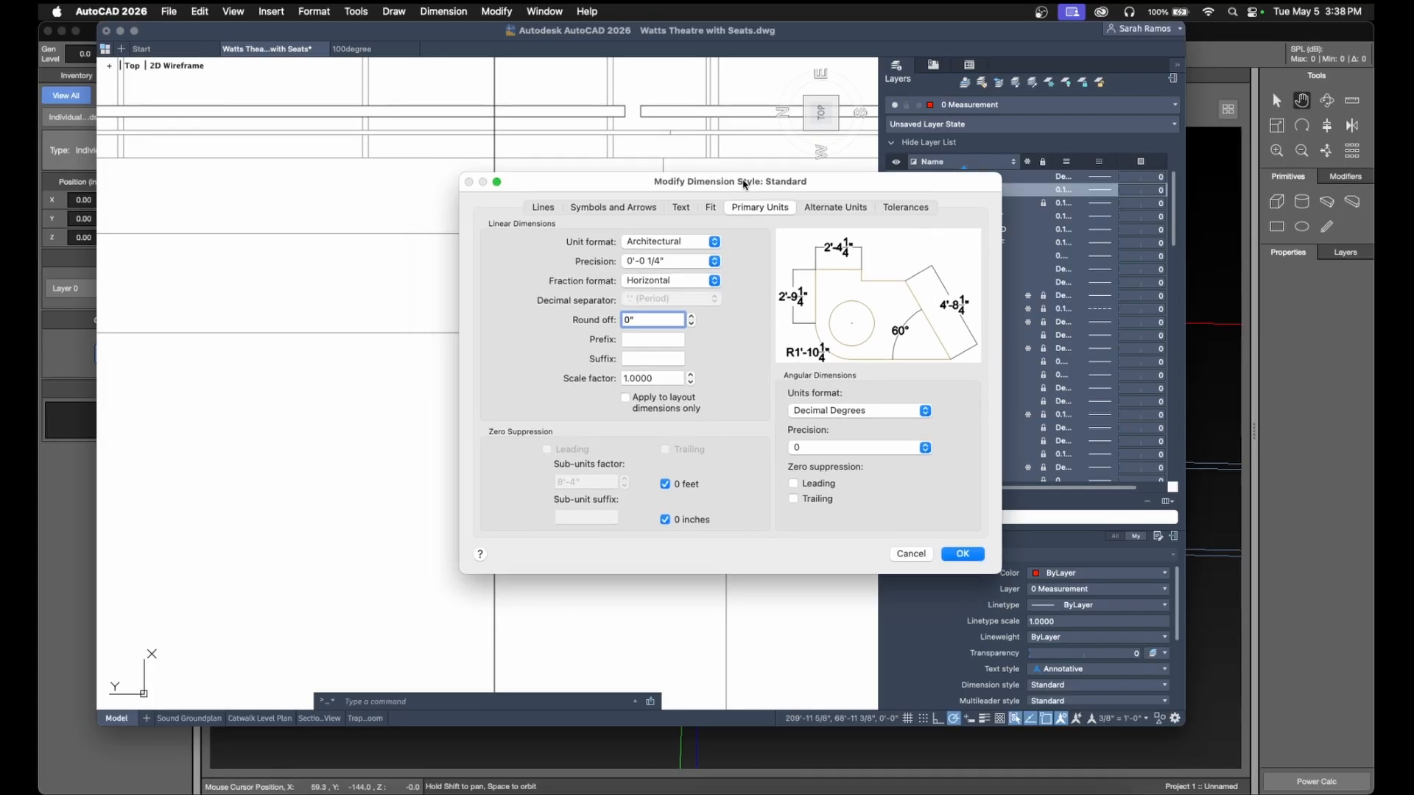
click(812, 267)
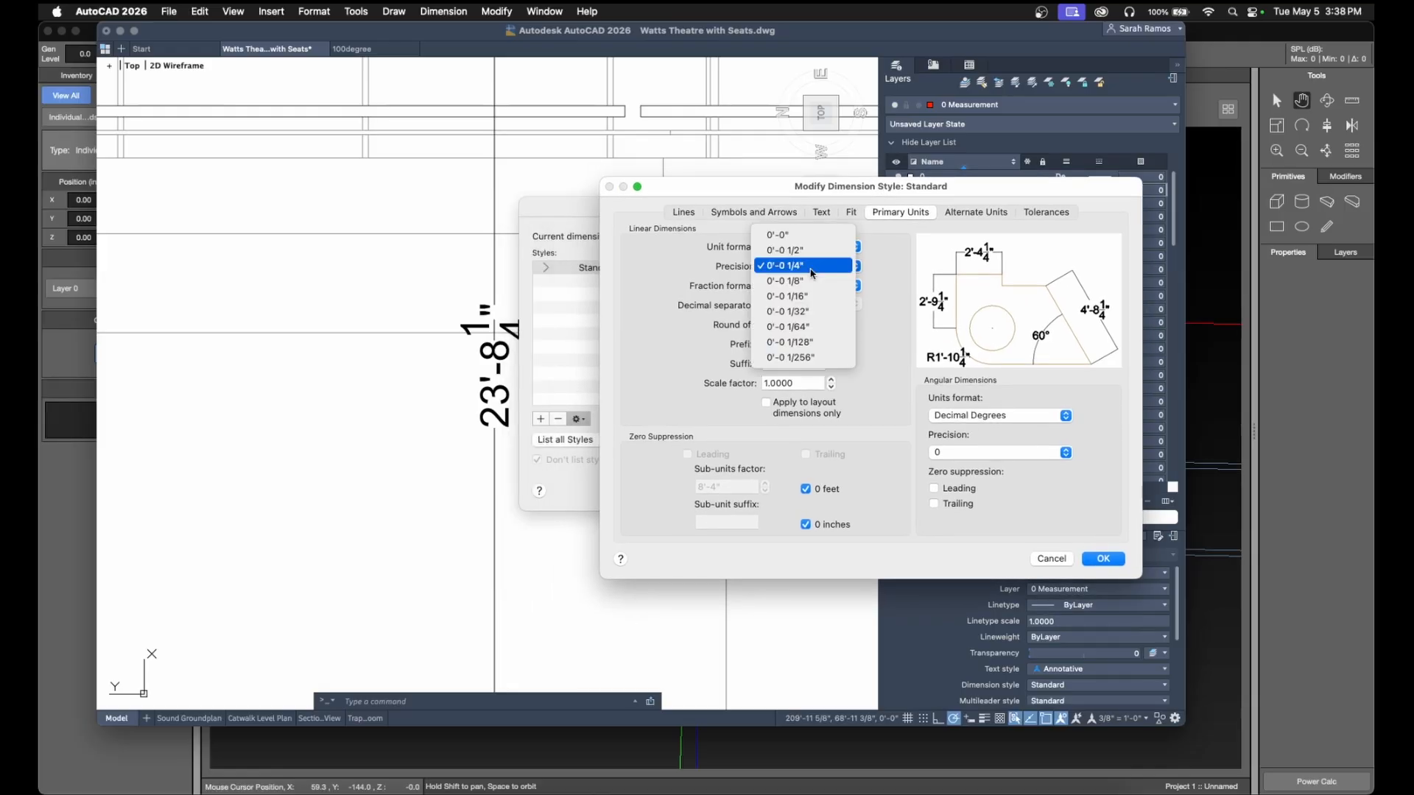
click(840, 246)
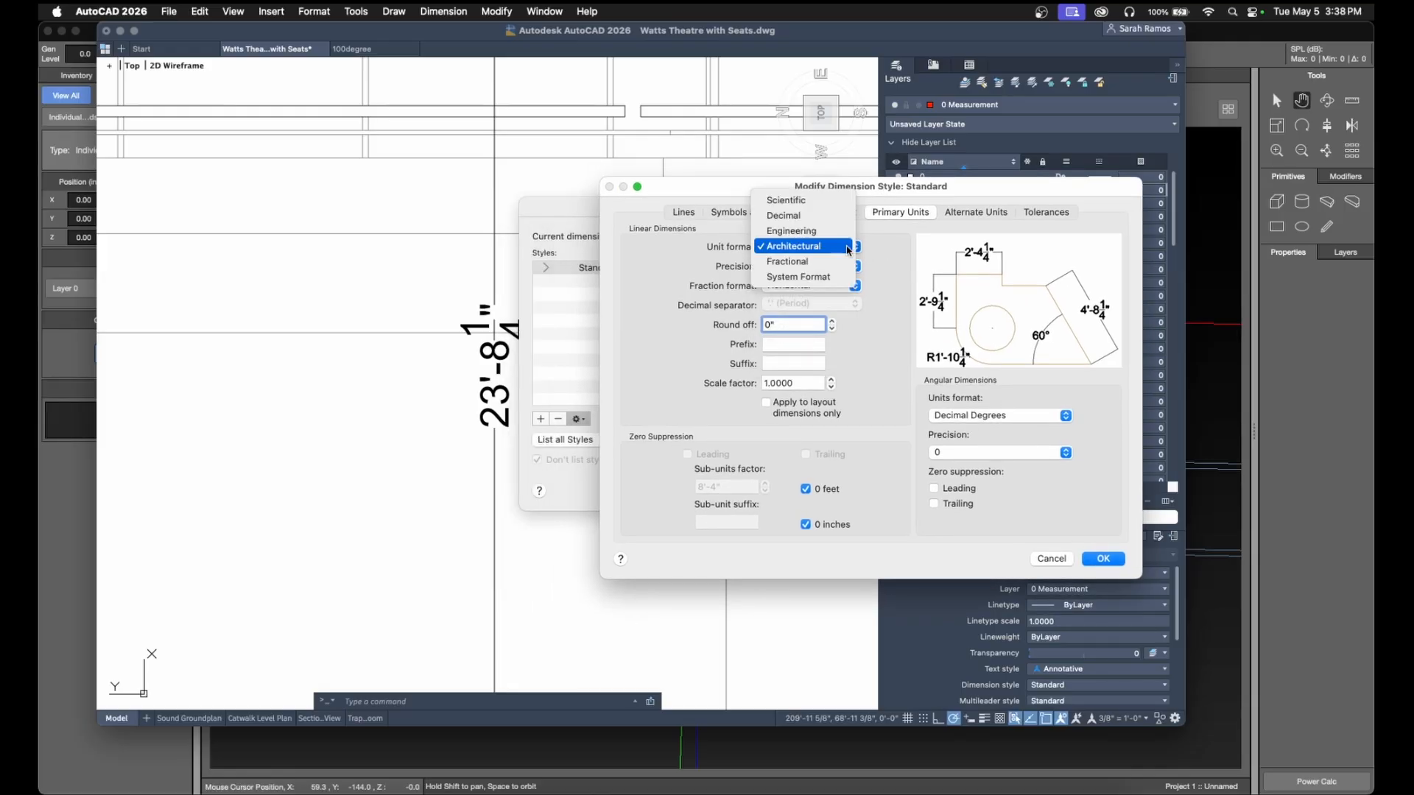
click(836, 215)
drag(841, 197, 917, 173)
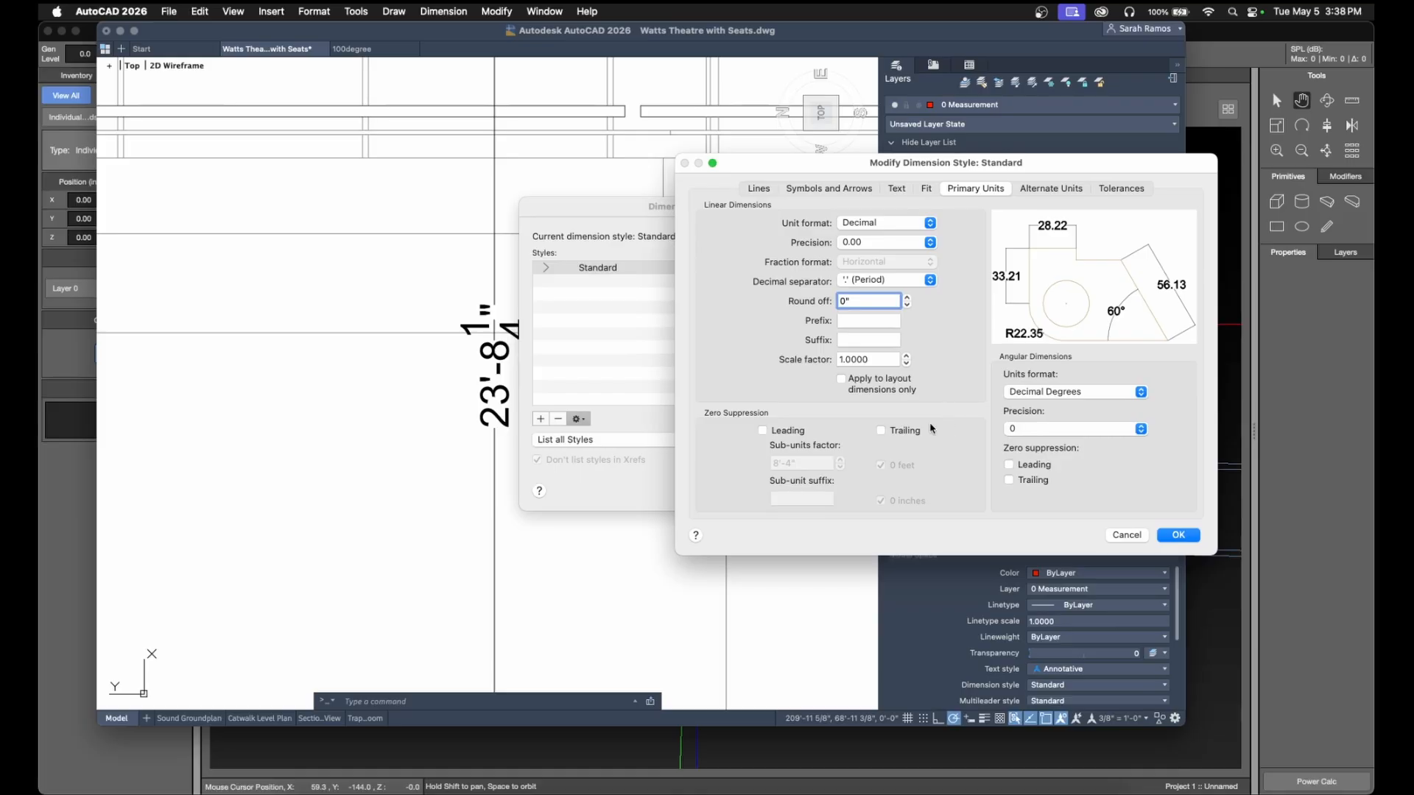
click(899, 247)
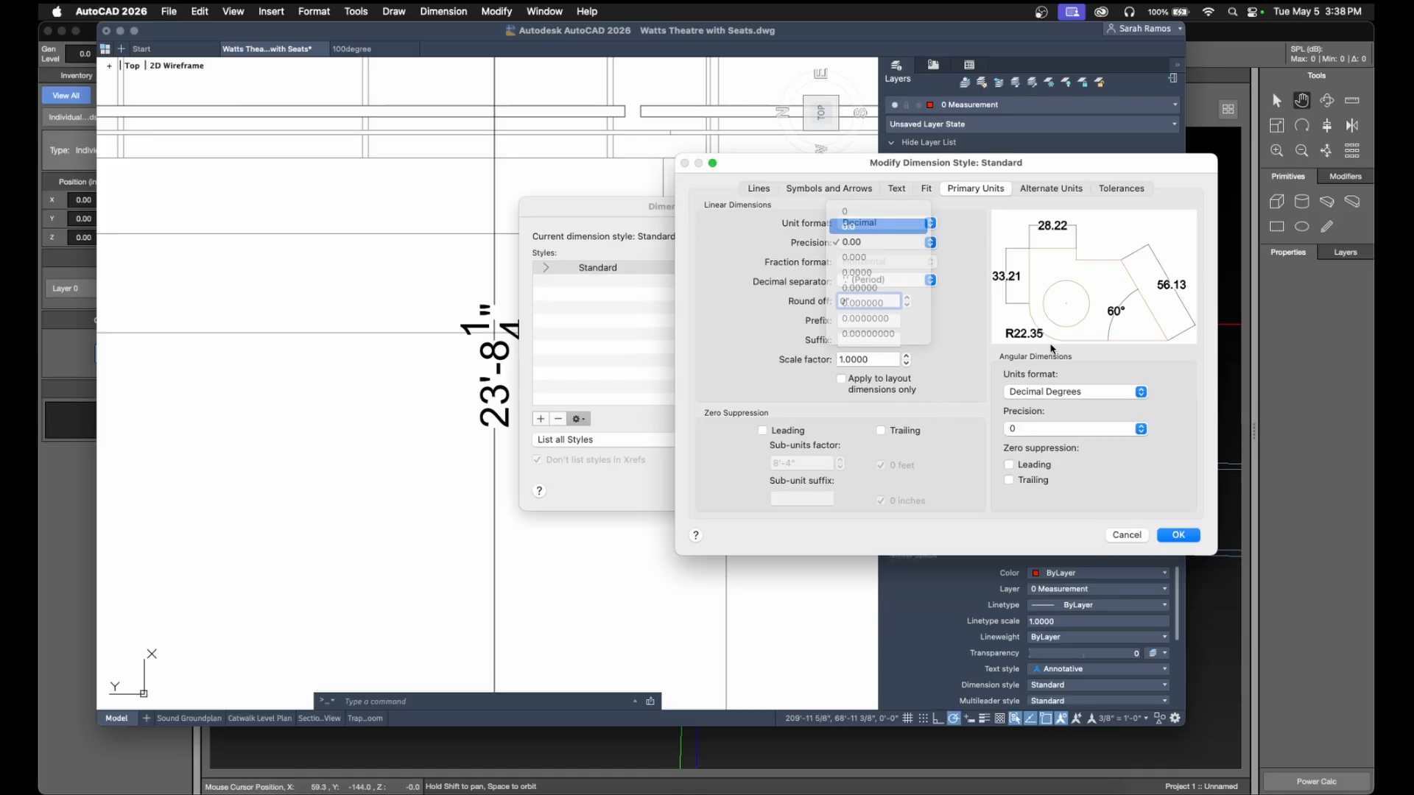
click(884, 229)
click(1176, 535)
click(860, 491)
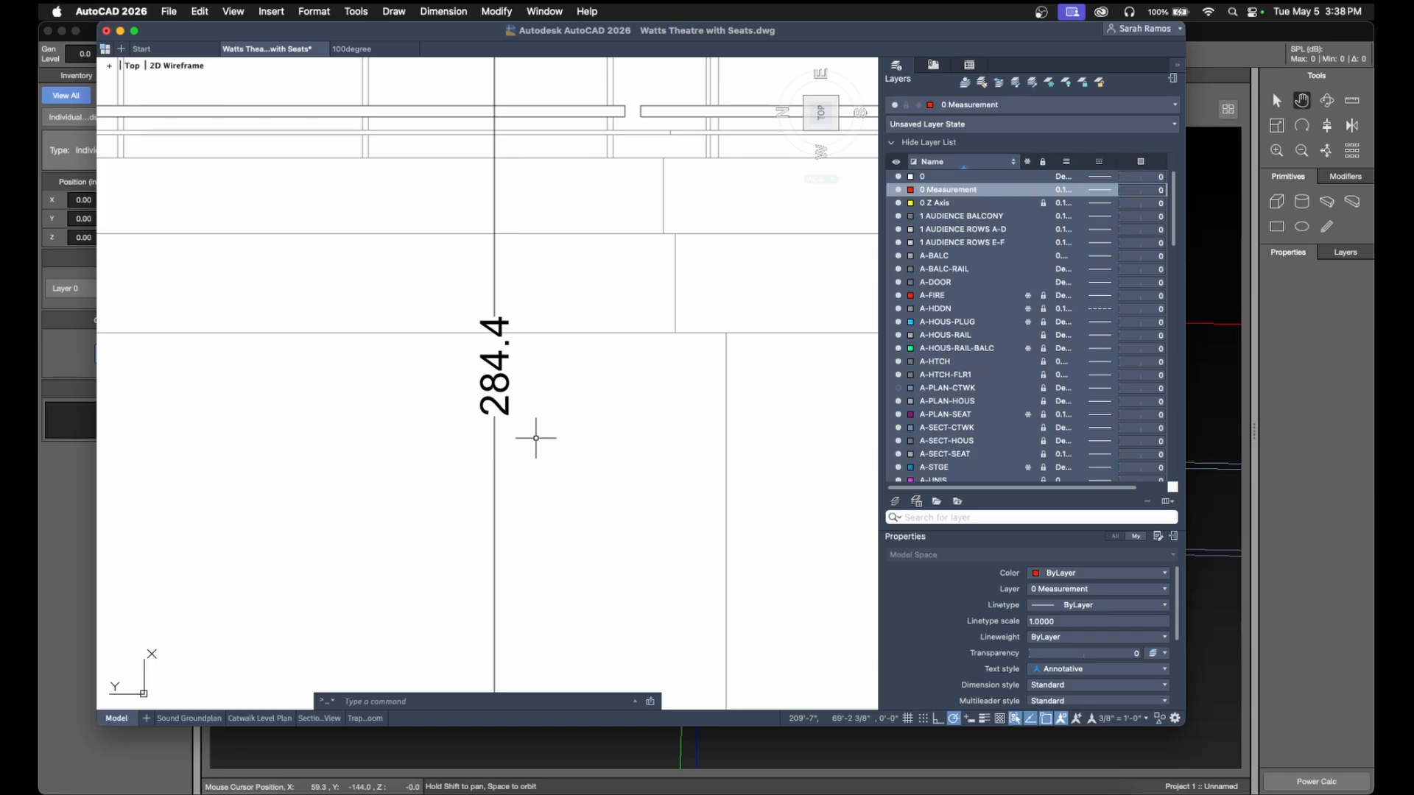
scroll(608, 378, down, 10)
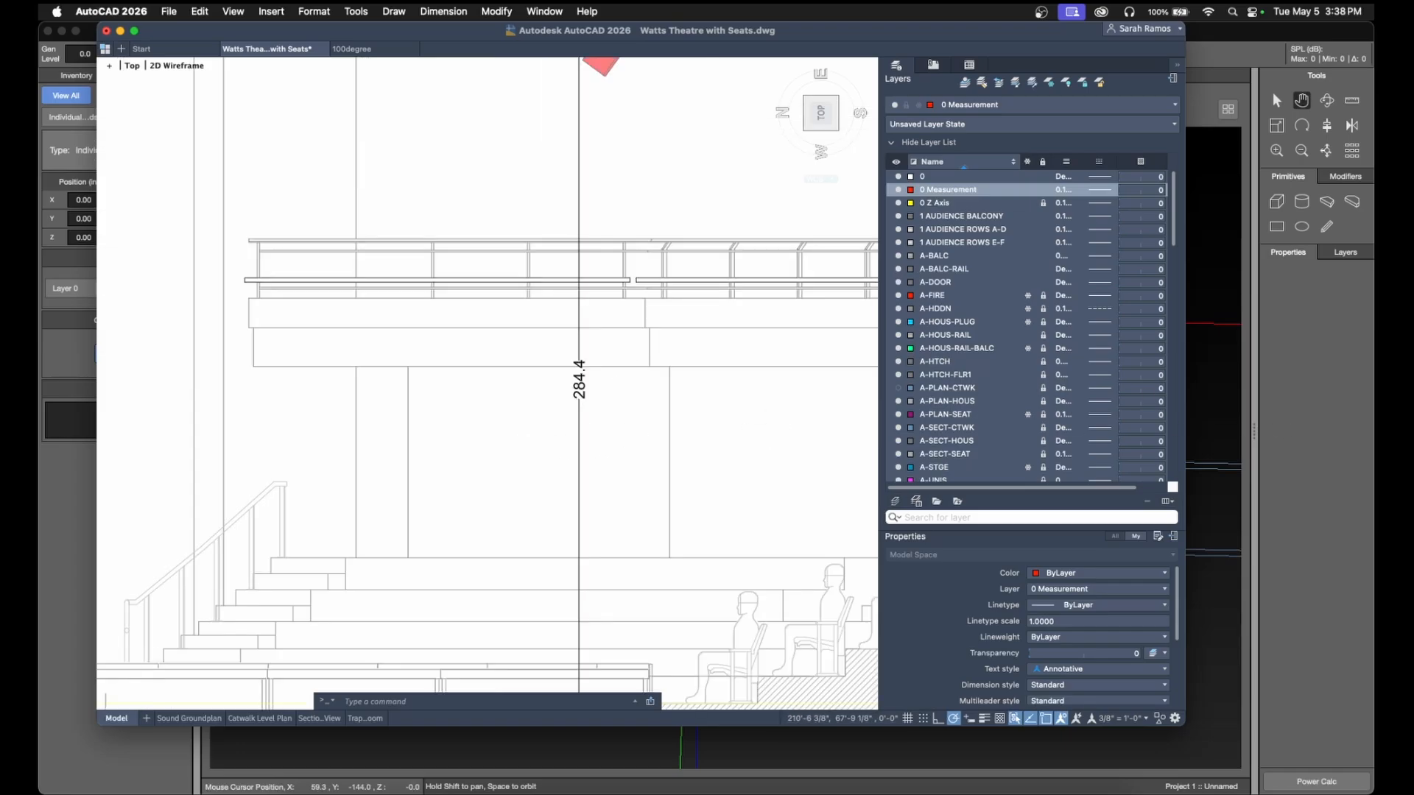
- Switch to MAPP 3D and activate the selection tool for picking the loudspeaker at the origin
key(super+Tab)
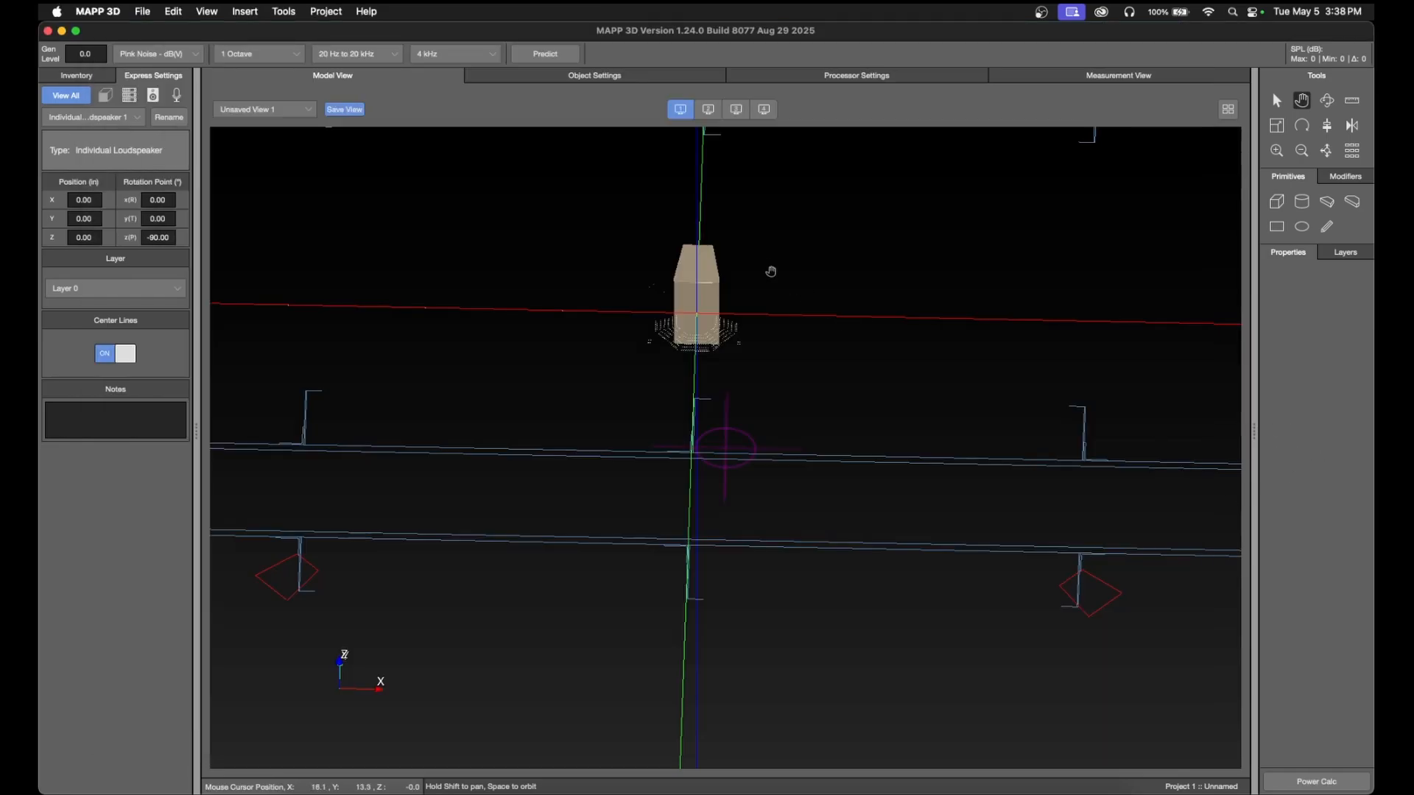
click(1276, 103)
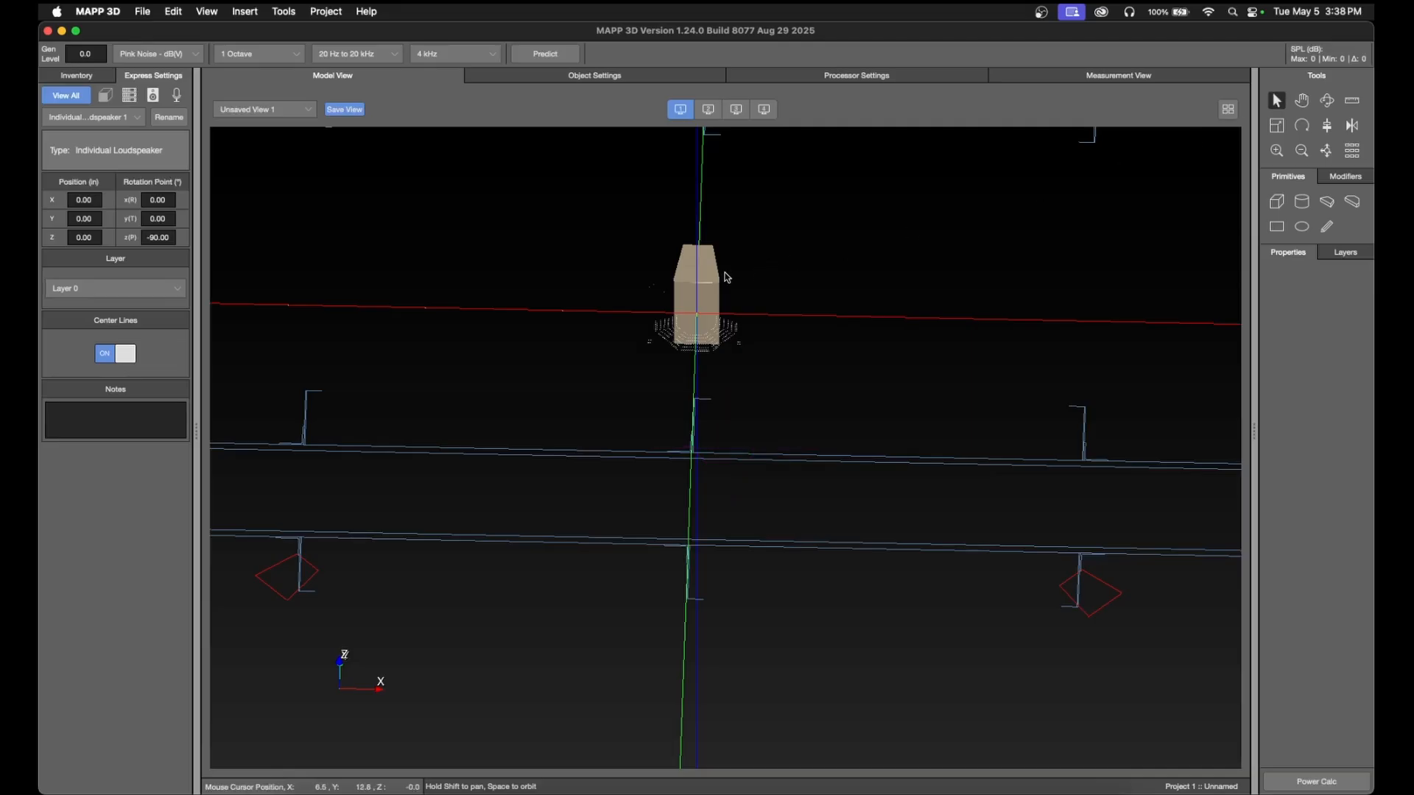
- Set the Z position of the individual loudspeaker at the origin to 284.40 in
click(712, 280)
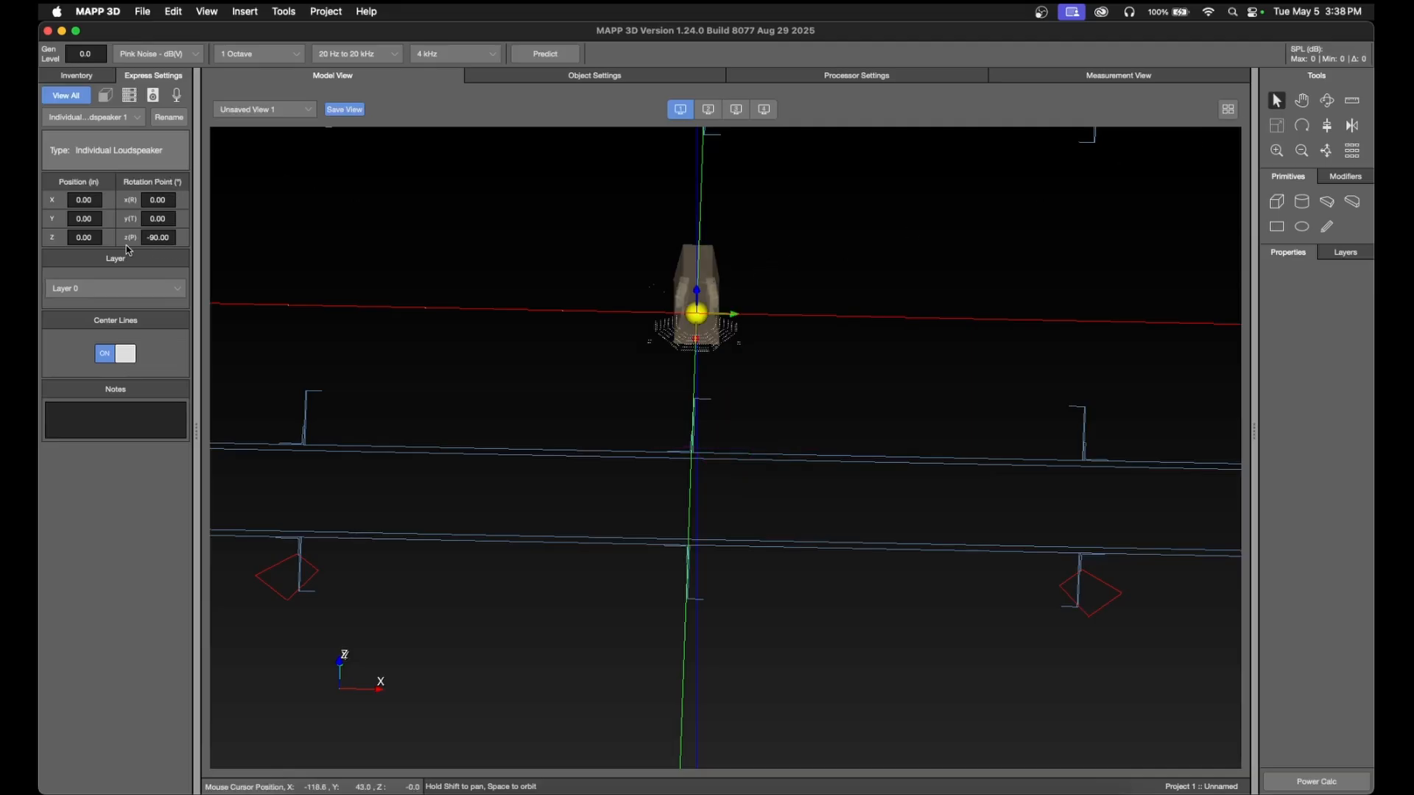
double_click(98, 238)
key(Return)
scroll(574, 423, down, 5)
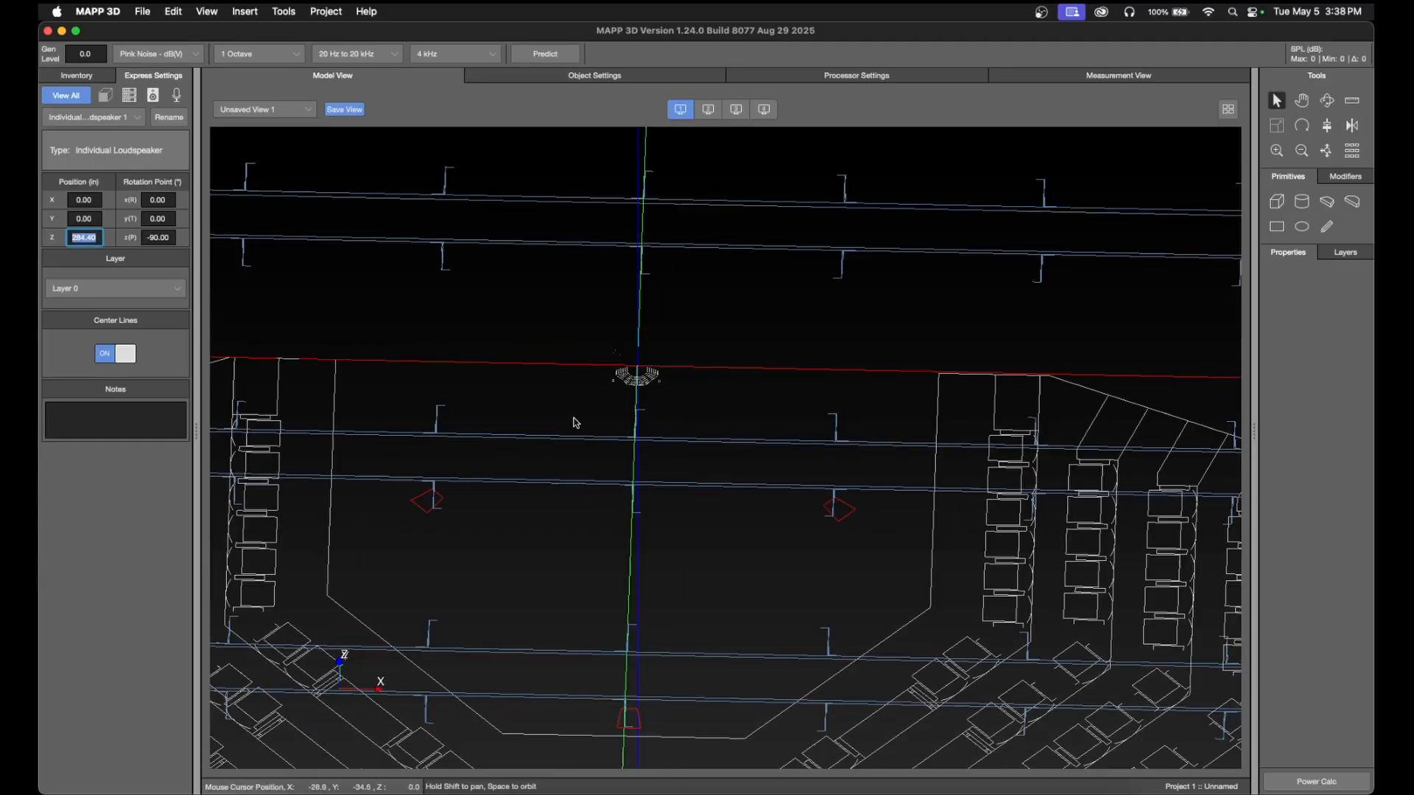
click(117, 13)
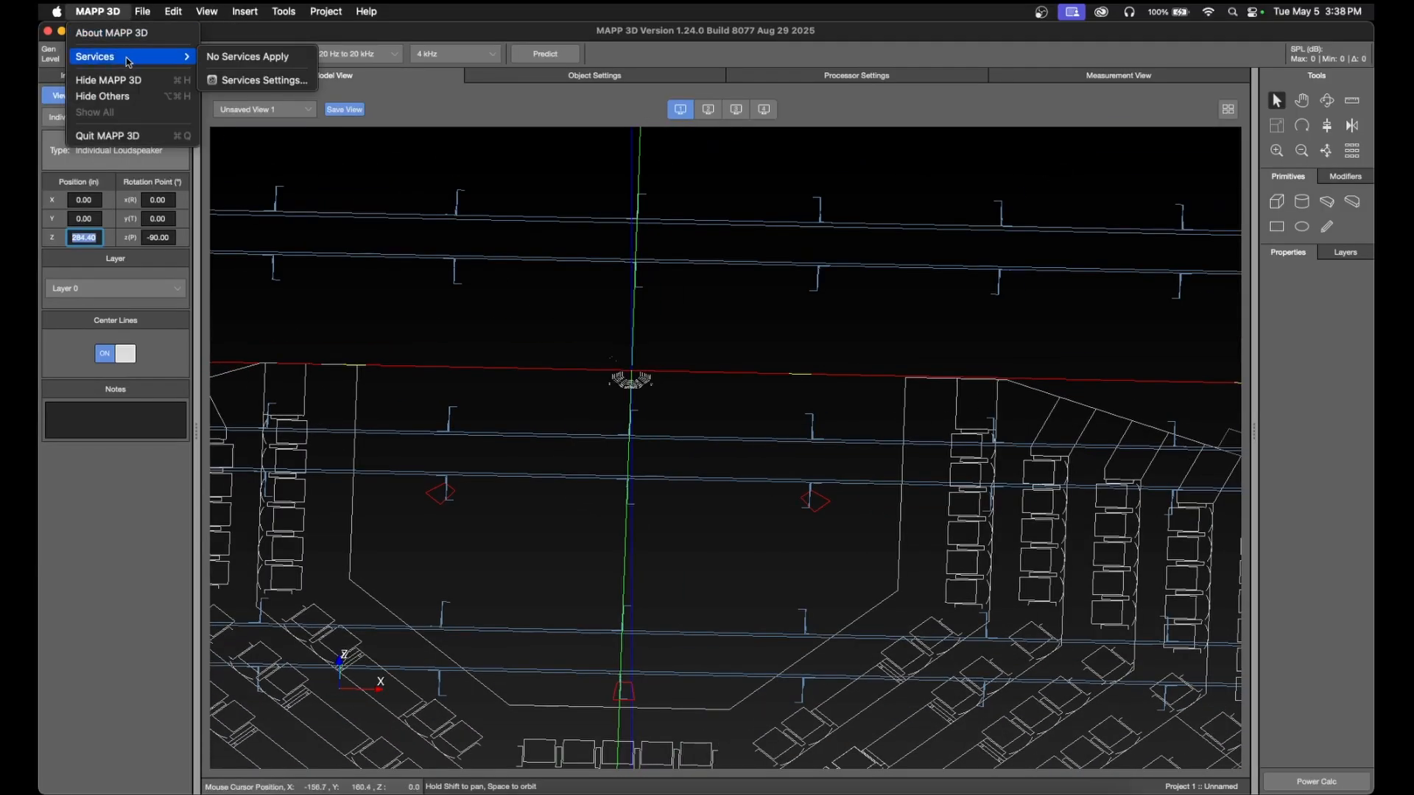
mouse_move(142, 11)
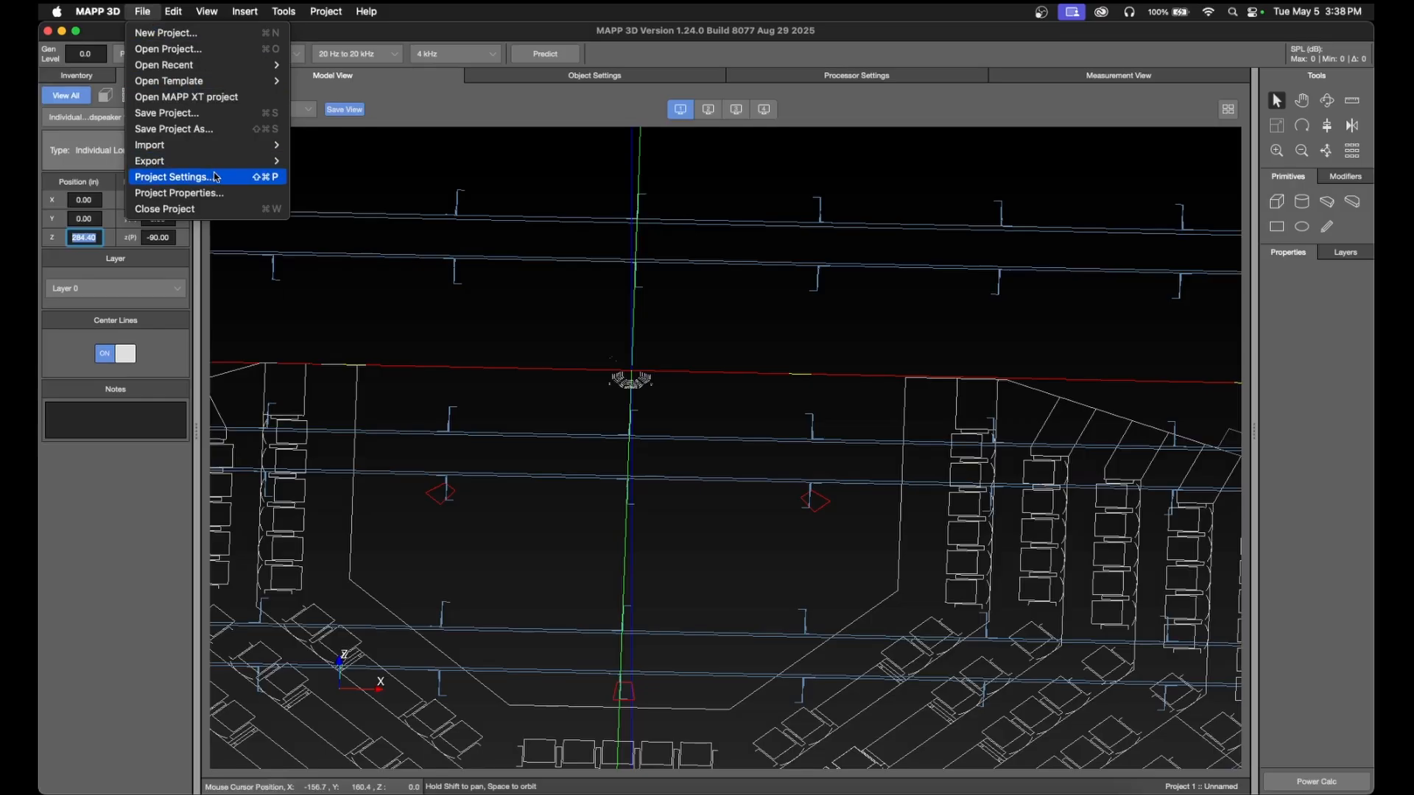
click(610, 349)
- Show the project's layer list, including the layers of the imported DXF drawing
scroll(611, 352, down, 5)
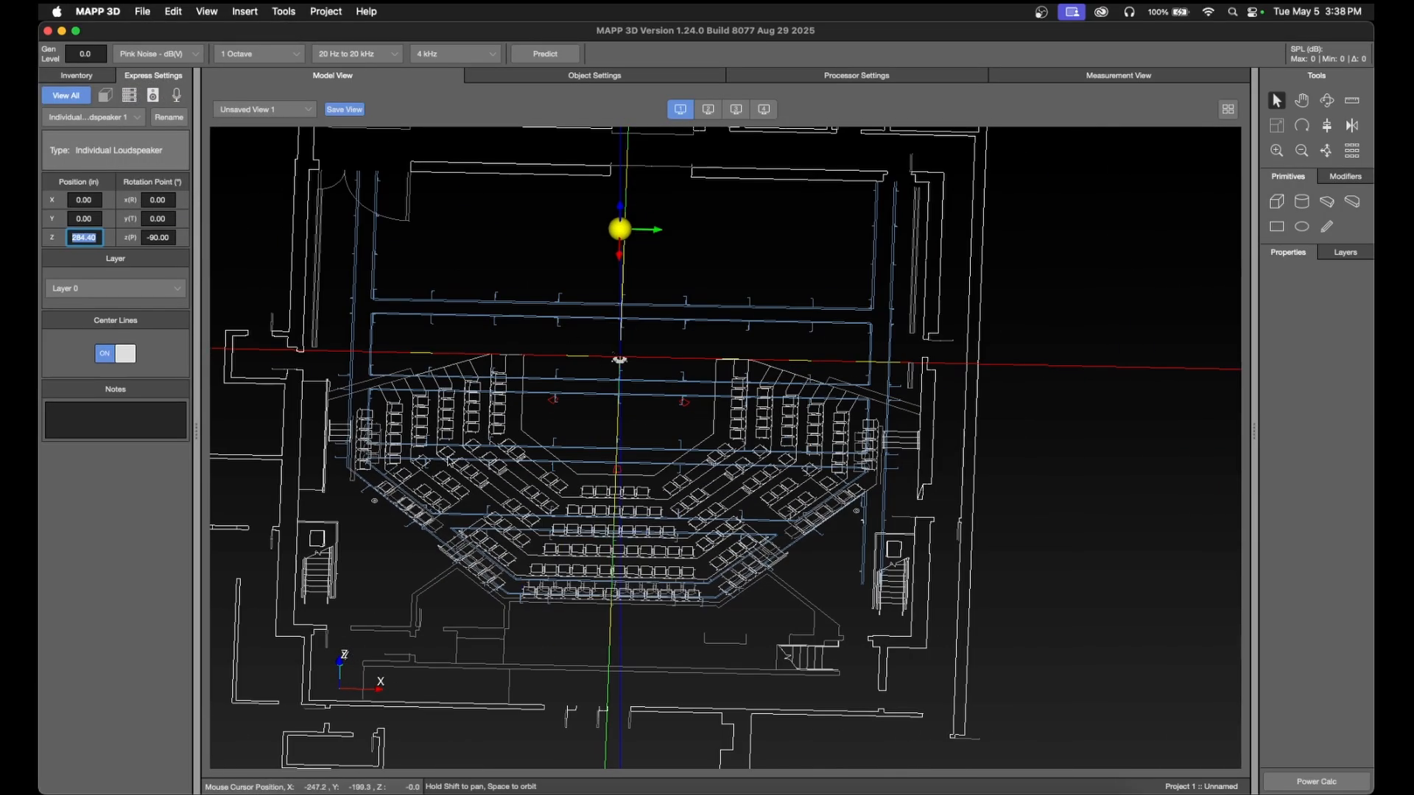
scroll(511, 420, up, 5)
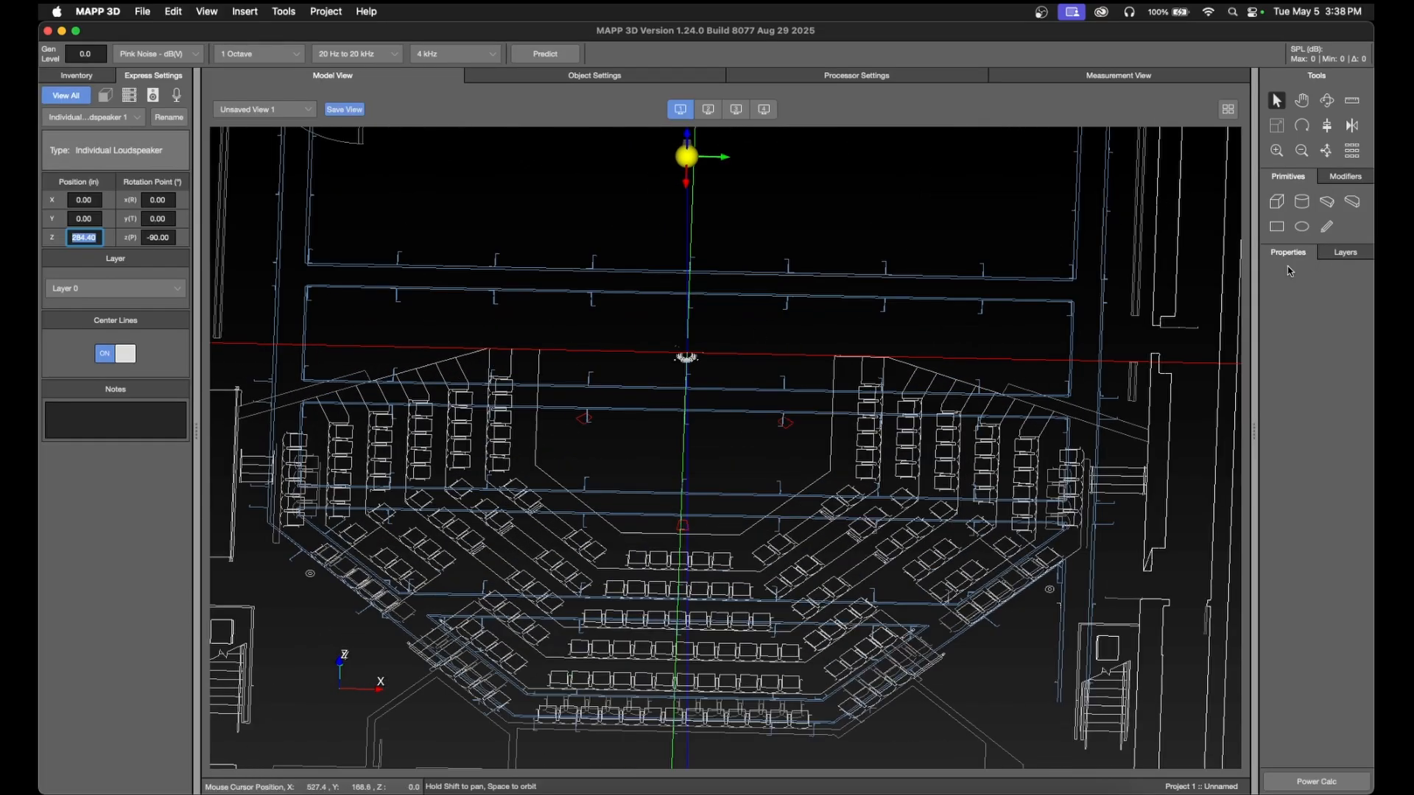
click(1344, 254)
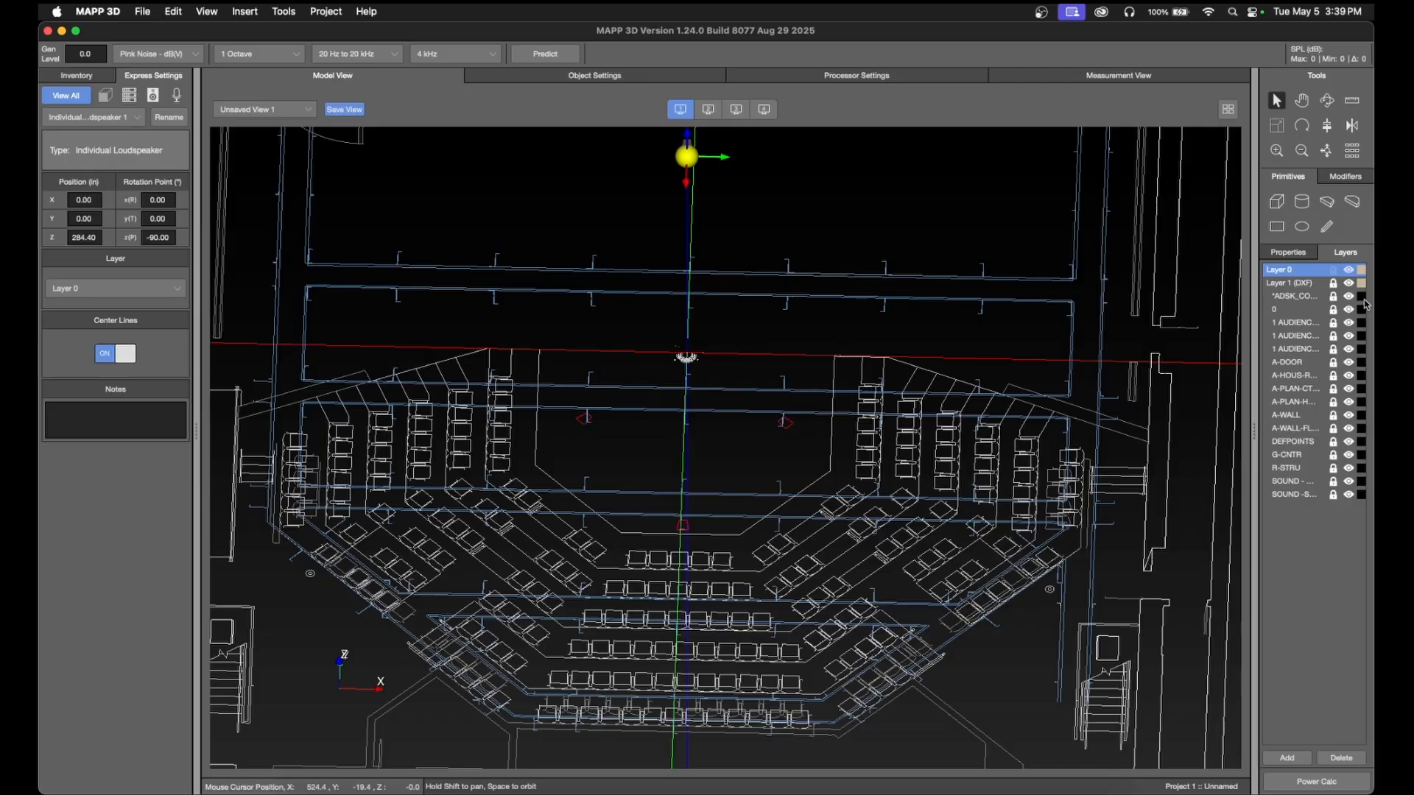
- Set the loudspeaker's r(T) rotation to 50° while viewing the model from the side
click(1326, 100)
drag(846, 412, 1009, 288)
drag(1036, 422, 1122, 466)
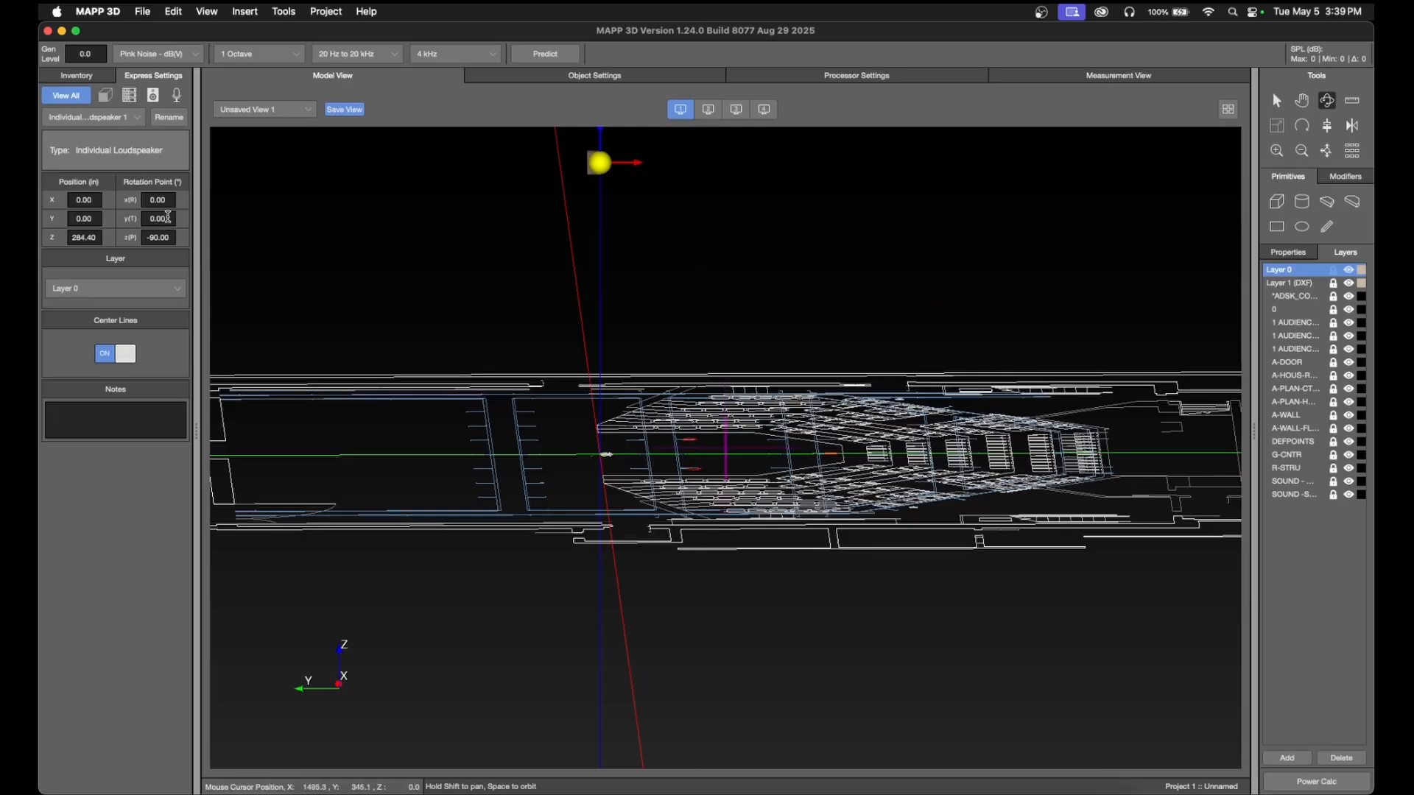
click(171, 216)
text(50)
key(Return)
click(1276, 100)
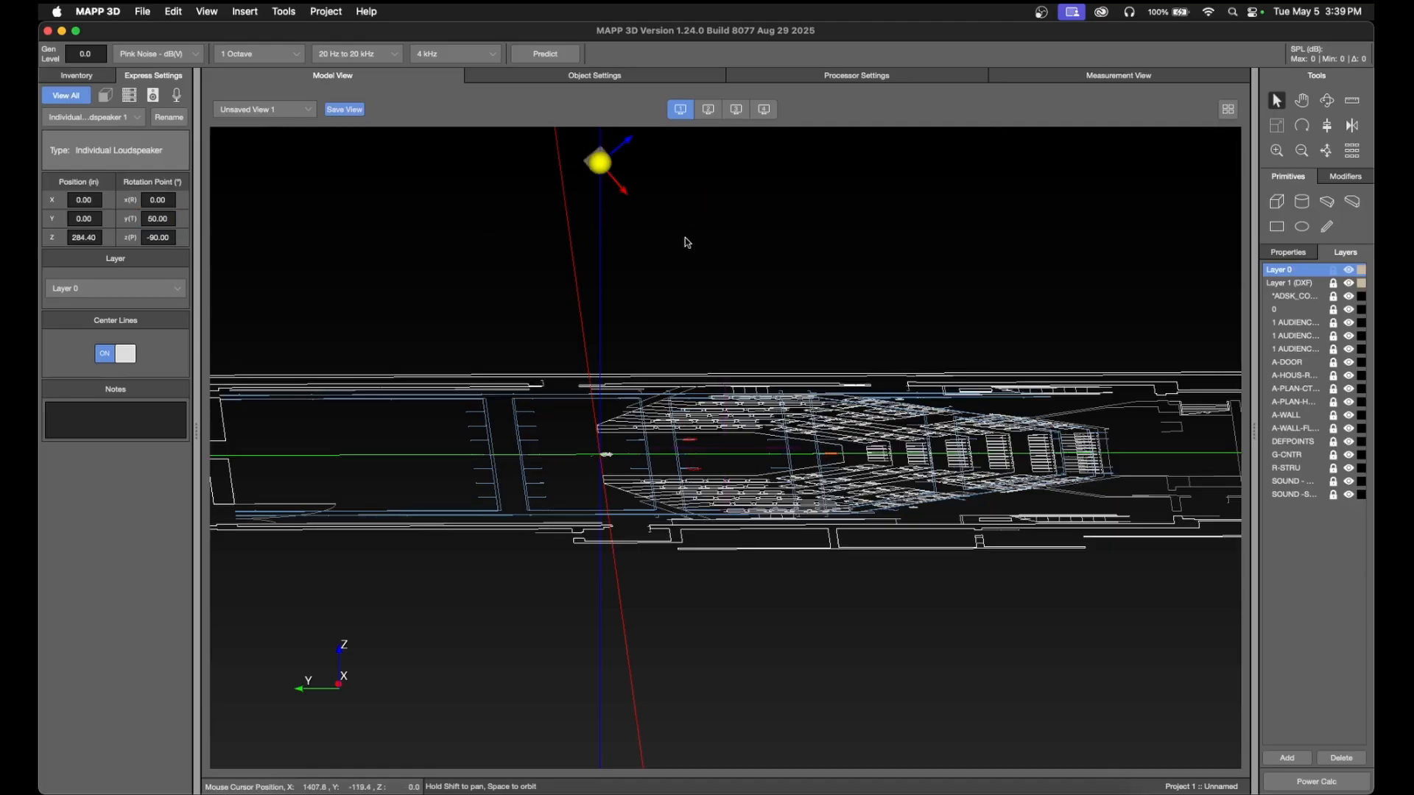
- Show the loudspeaker's center line in the model
right_click(671, 214)
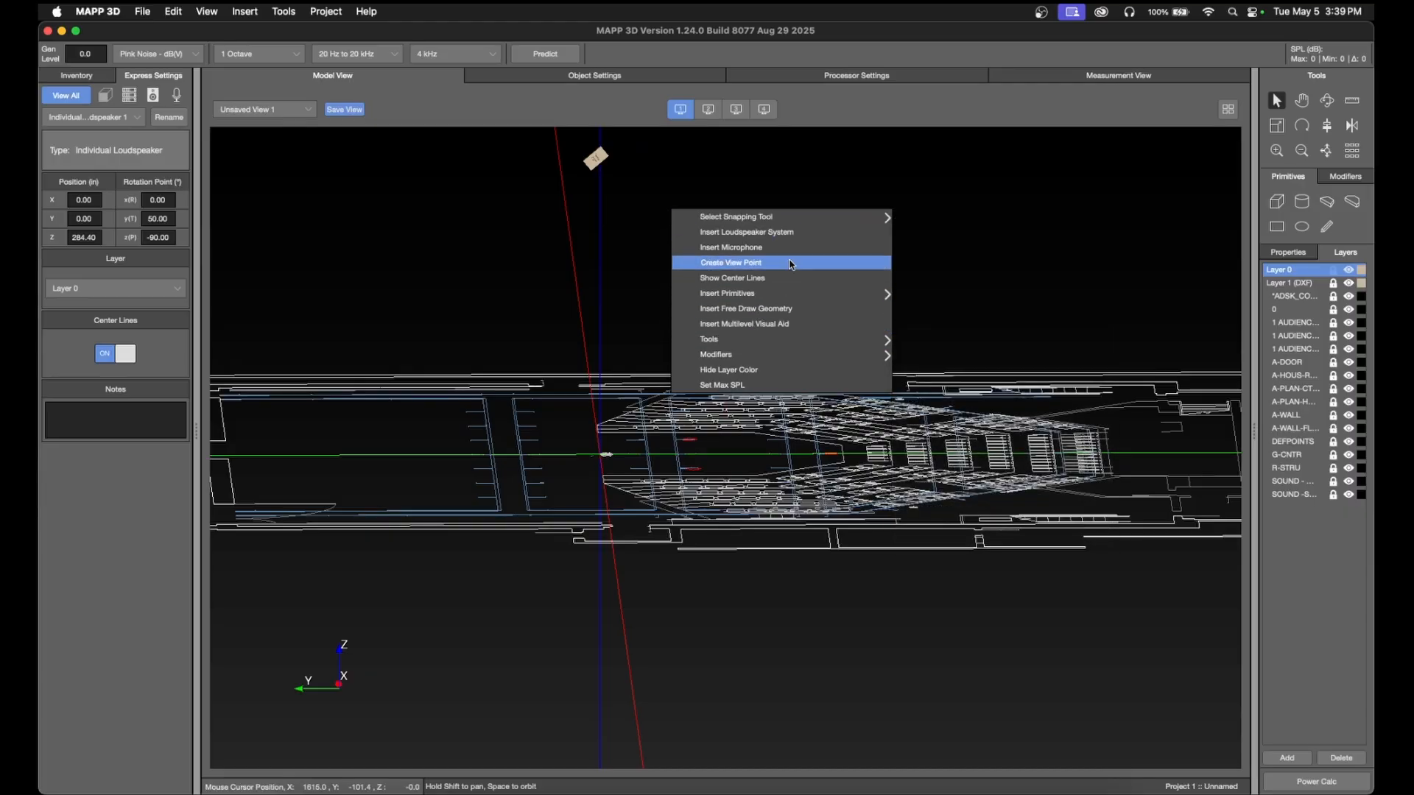
mouse_move(804, 220)
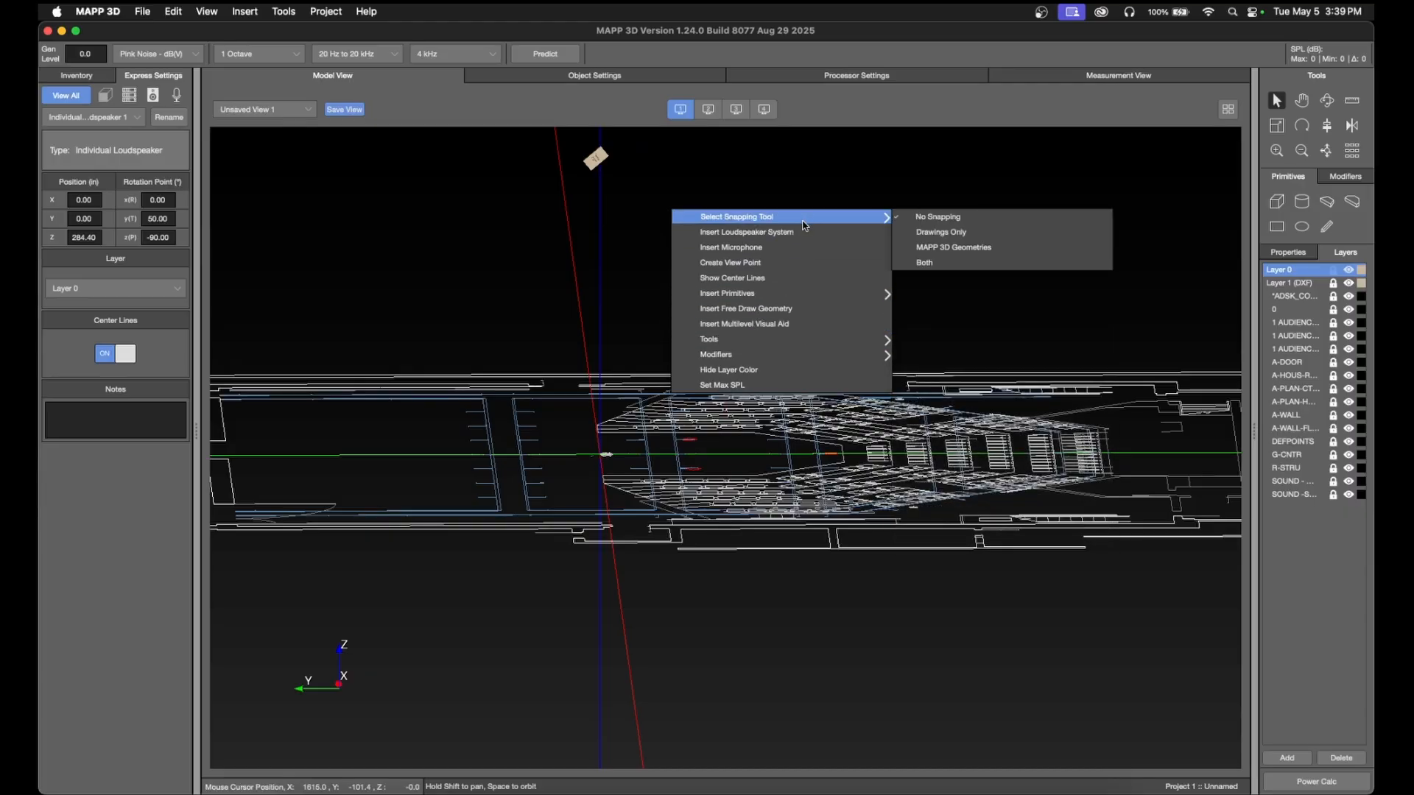
click(784, 280)
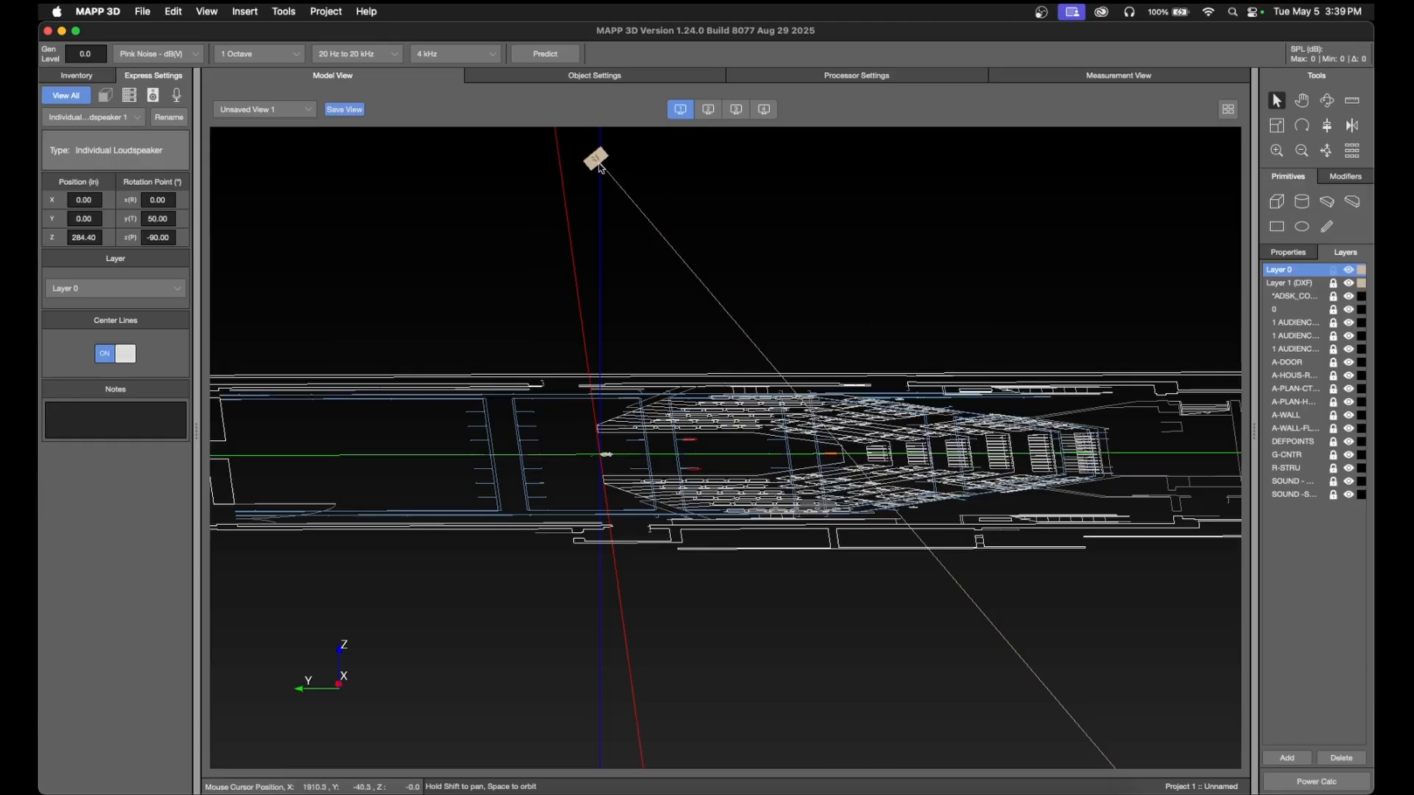
- Set the loudspeaker's r(T) rotation to 35° to aim its center line toward the rear seating
double_click(171, 219)
text(35)
key(Return)
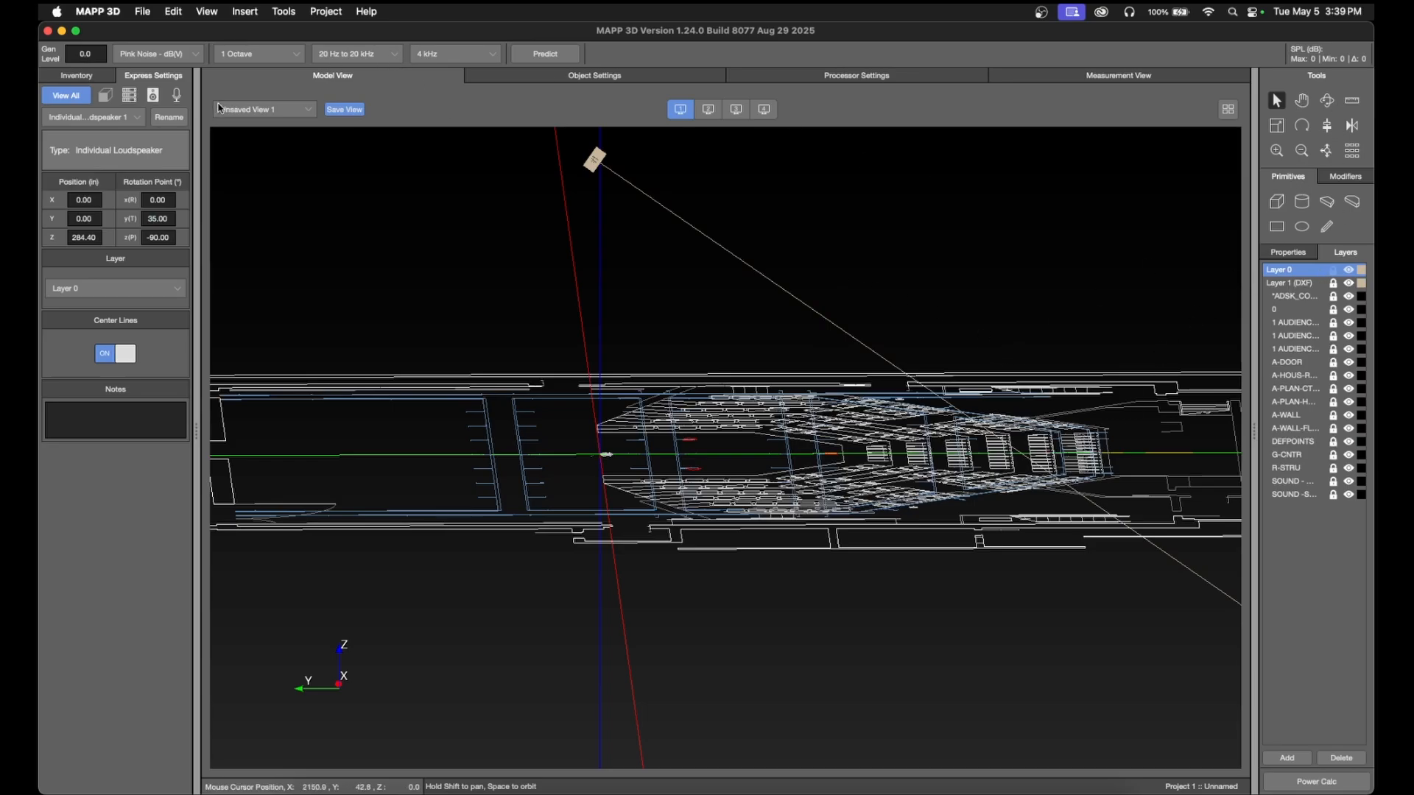
- Switch the model to Top View 1 and add a new layer named Center Audience
click(275, 112)
click(266, 158)
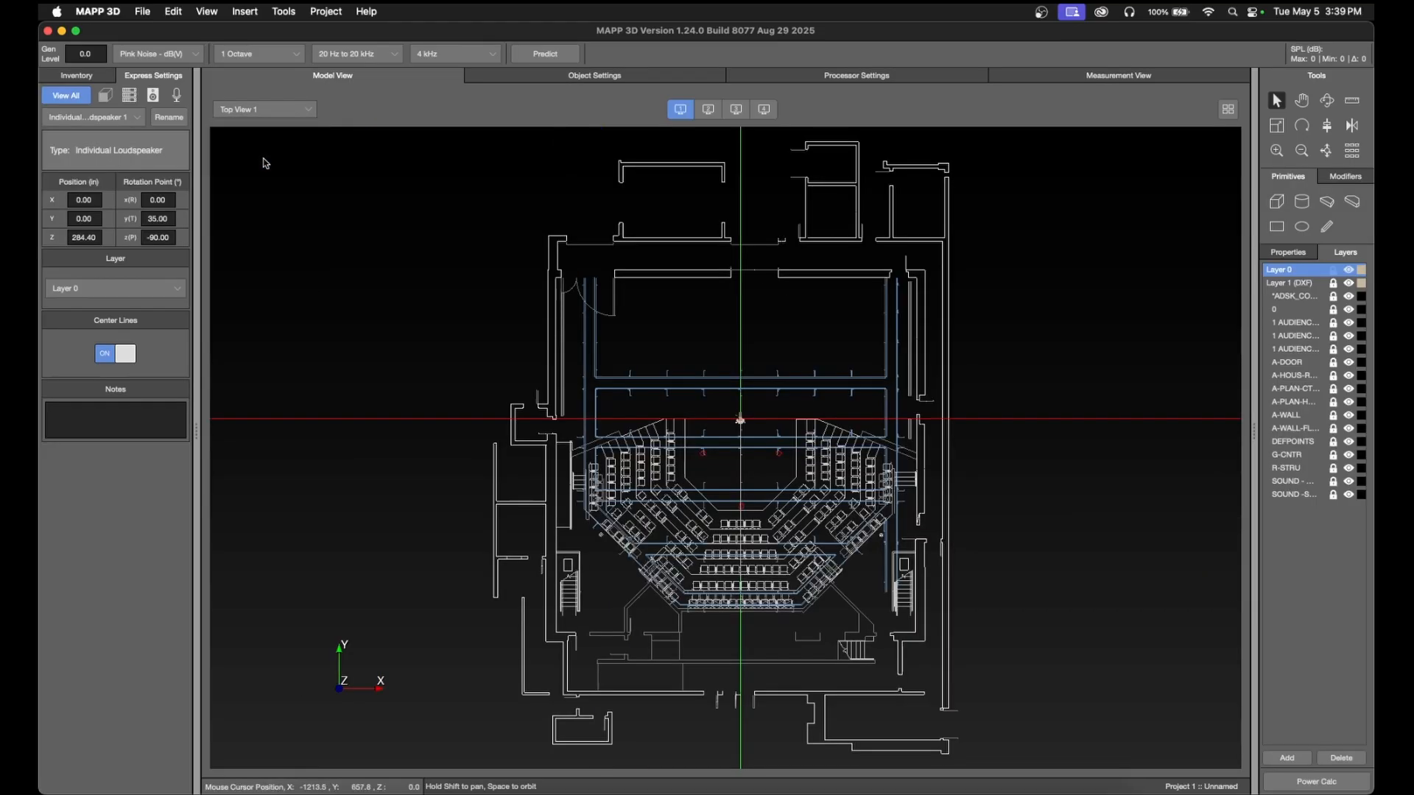
scroll(832, 605, up, 5)
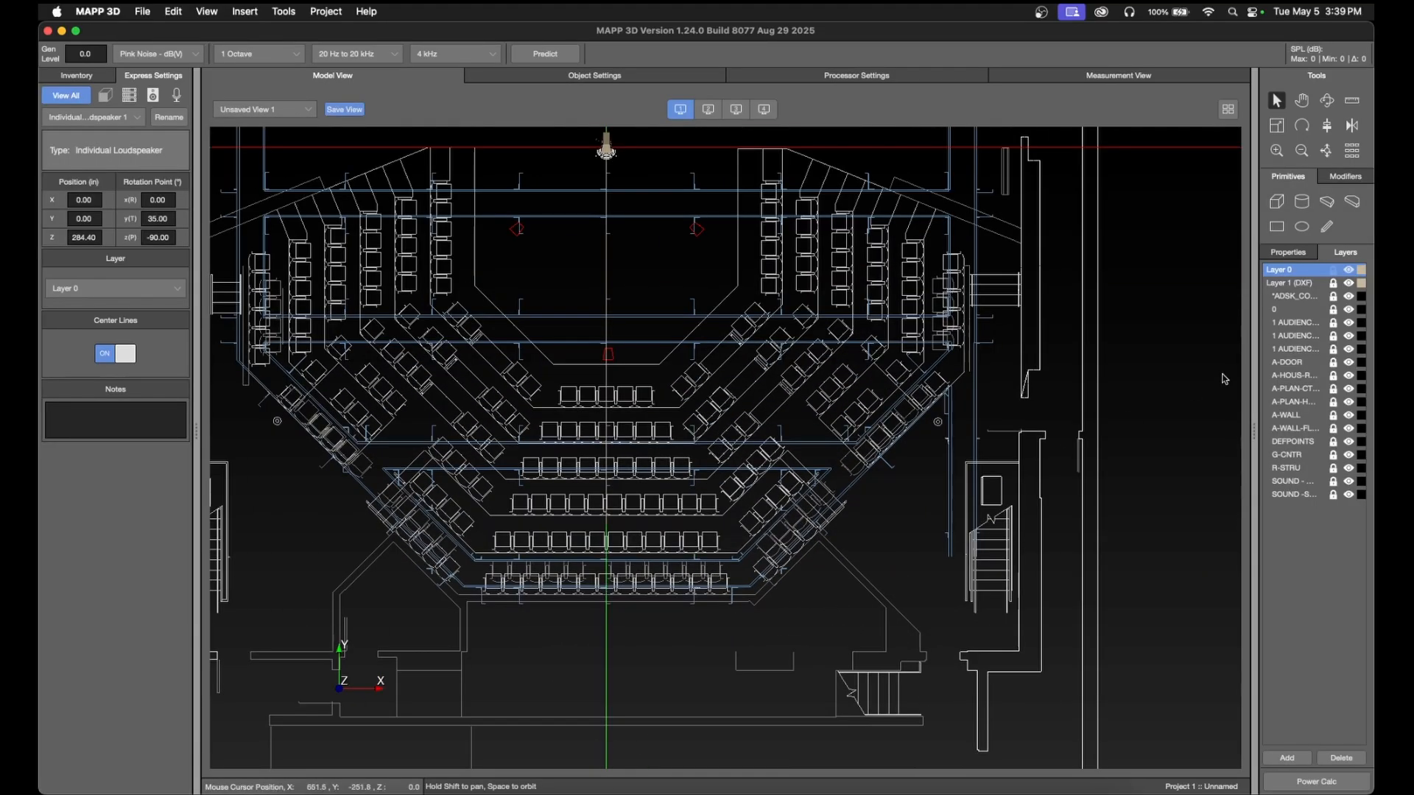
click(1288, 758)
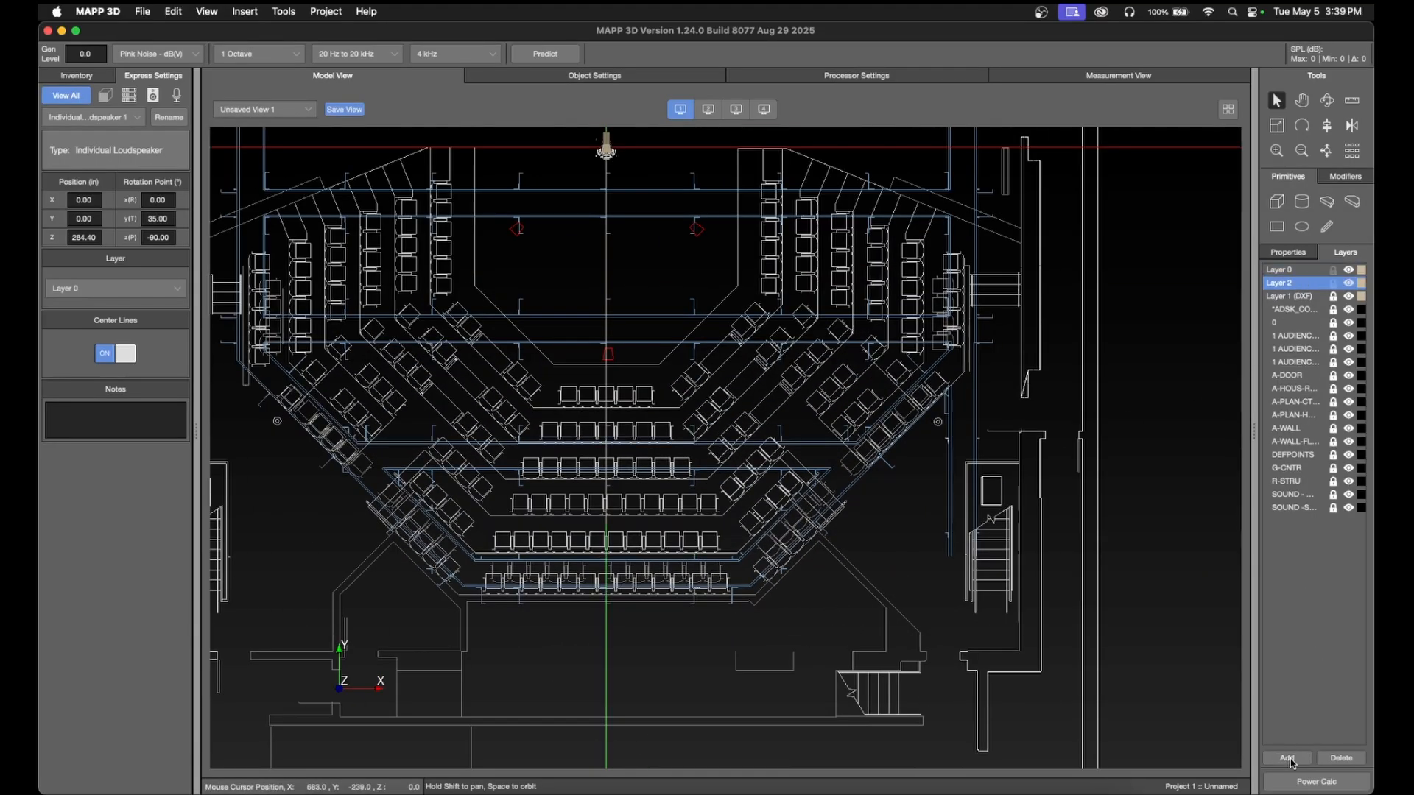
double_click(1279, 284)
text(Cei)
text(ter Audience)
key(Return)
click(1294, 252)
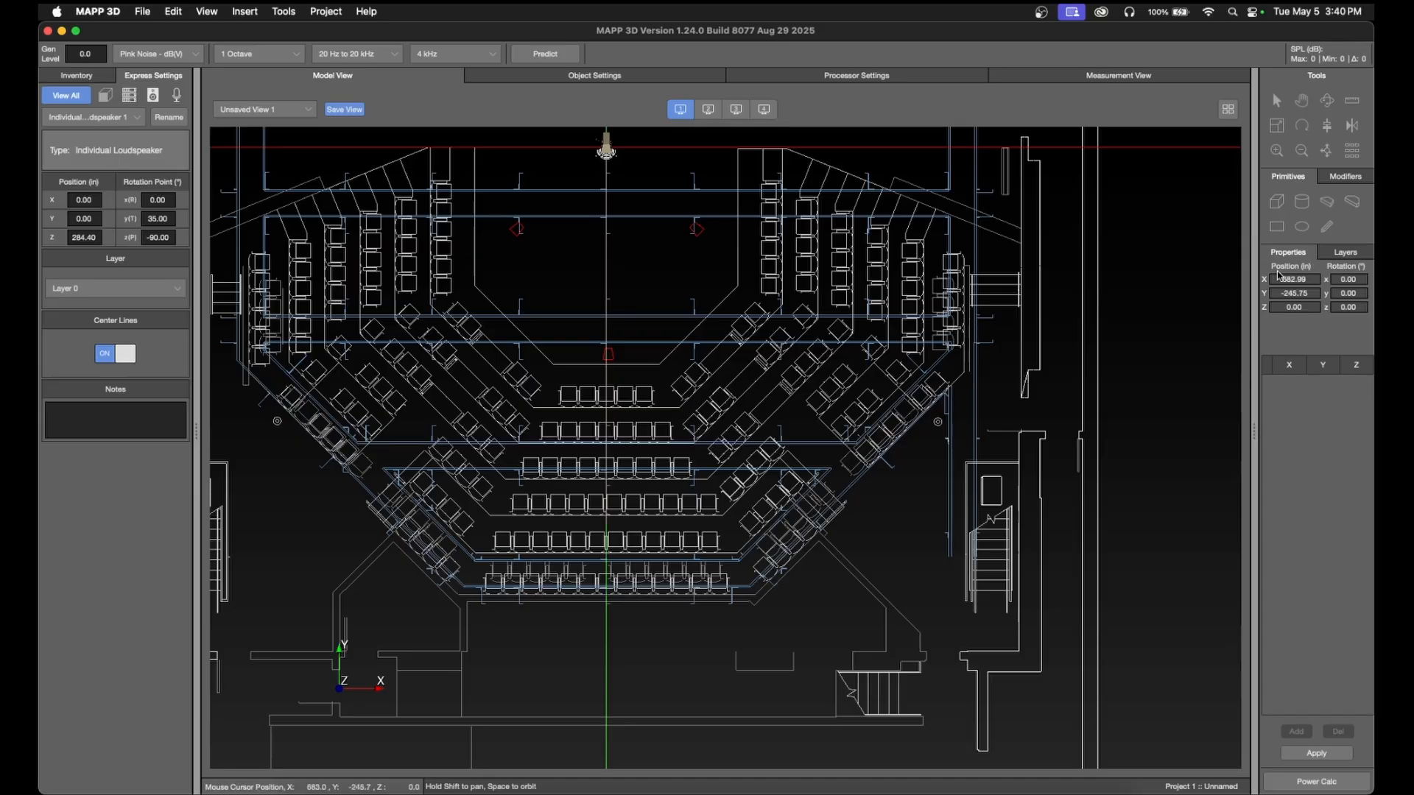
key(Escape)
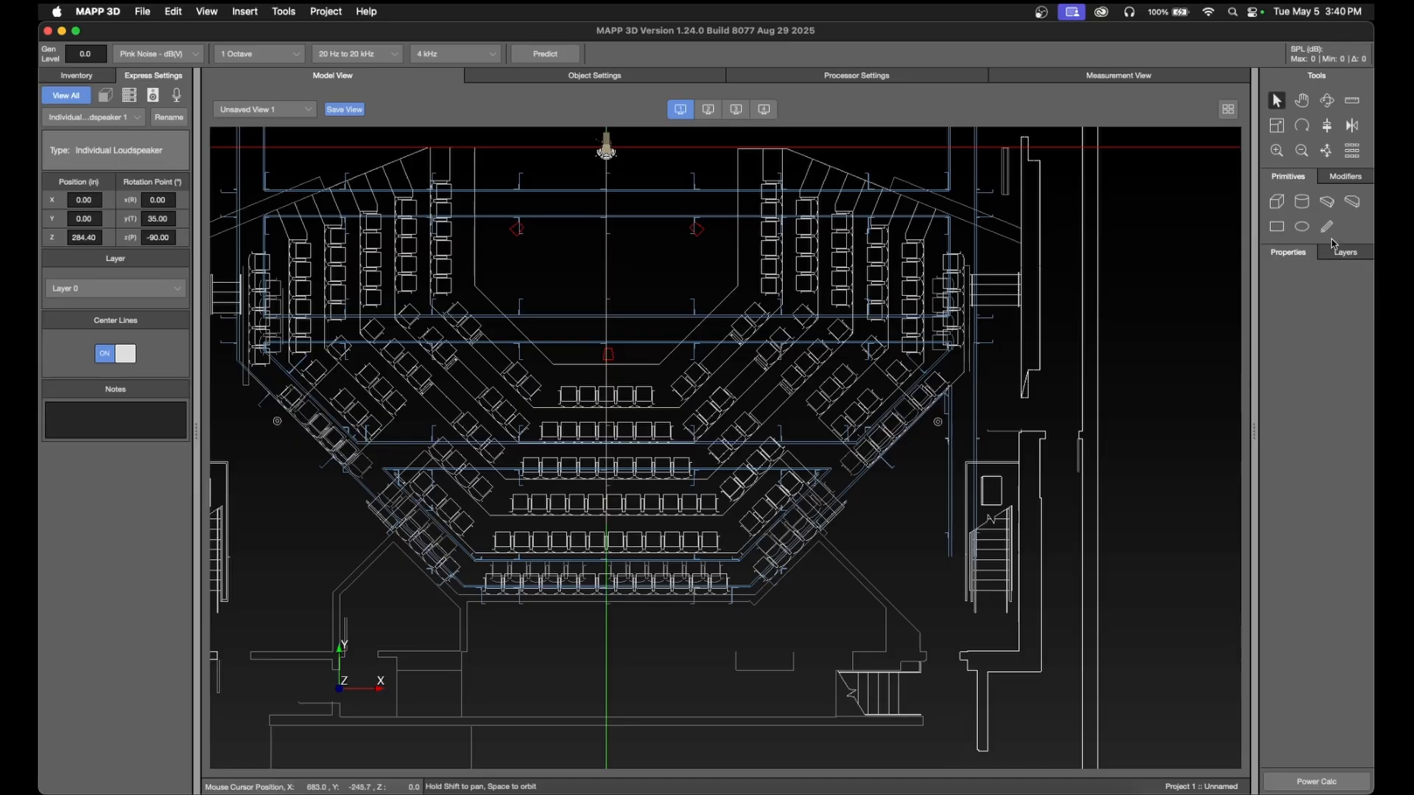
click(1344, 254)
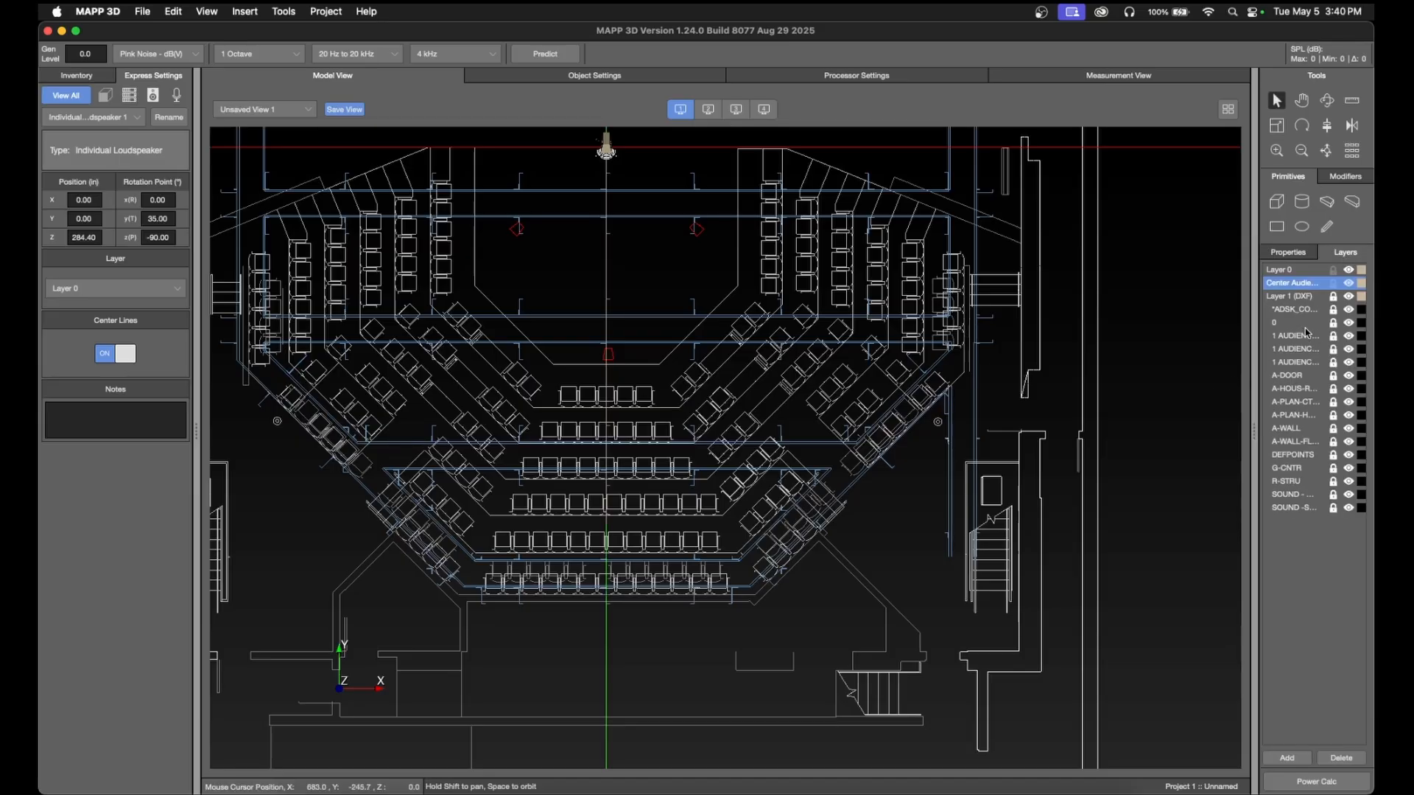
- Hide the first "1 AUDIENC..." layer and the "A-PLAN-CT..." layer of the imported DXF drawing
key(Down)
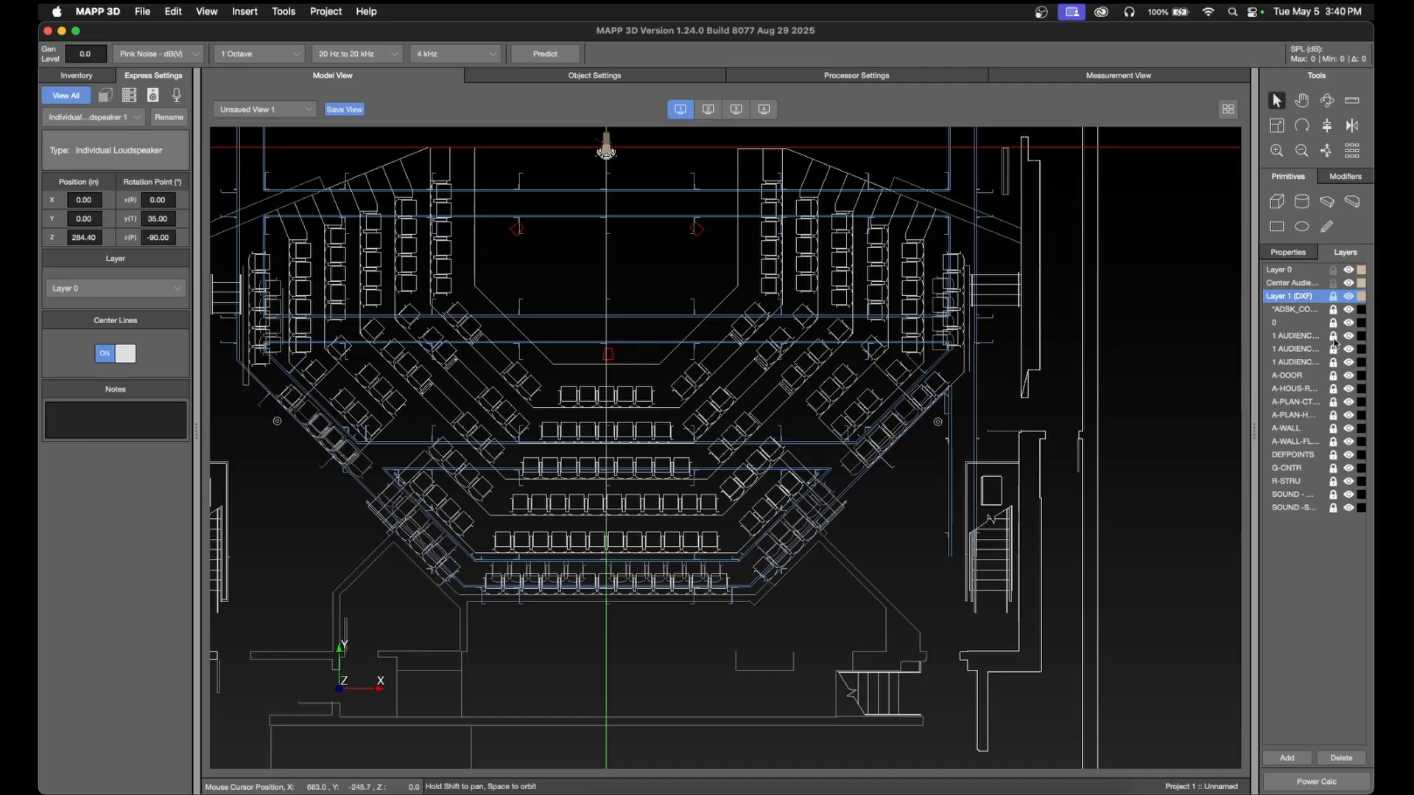
click(1348, 339)
click(1348, 339)
click(1348, 339)
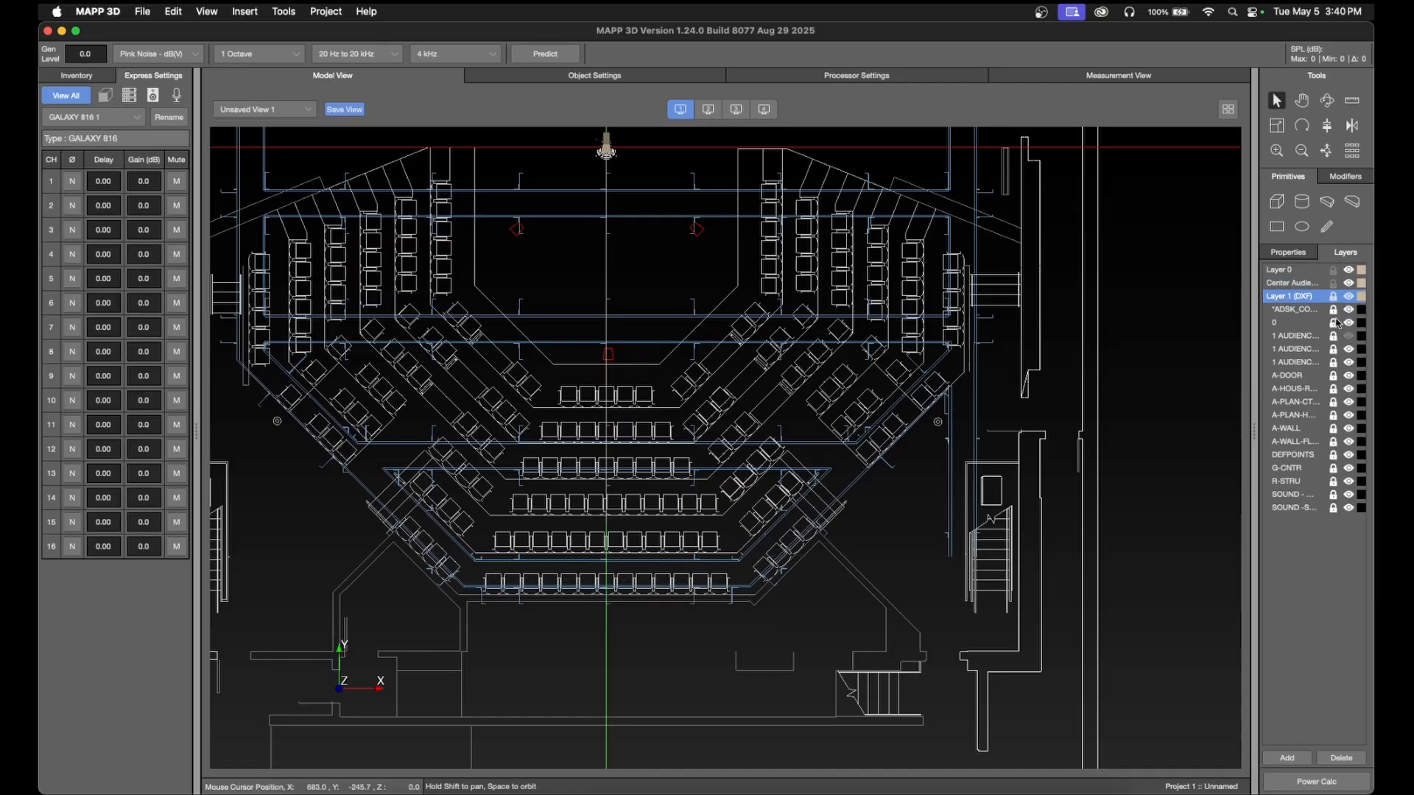
click(1348, 402)
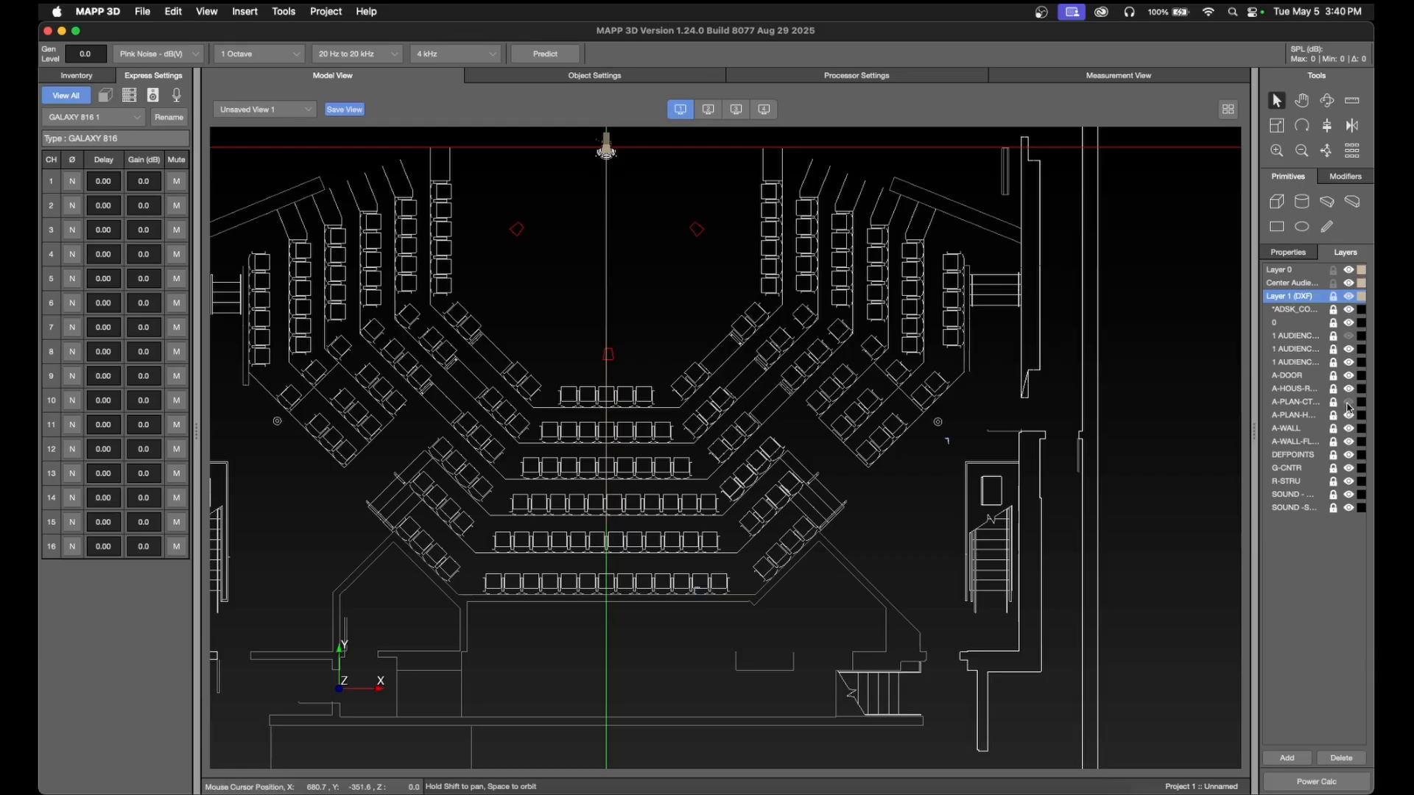
- On the Center Audience layer, free-draw a closed four-point shape around the angled seating block left of center, from about (-98, -226) to (-258, -384) in
double_click(1293, 284)
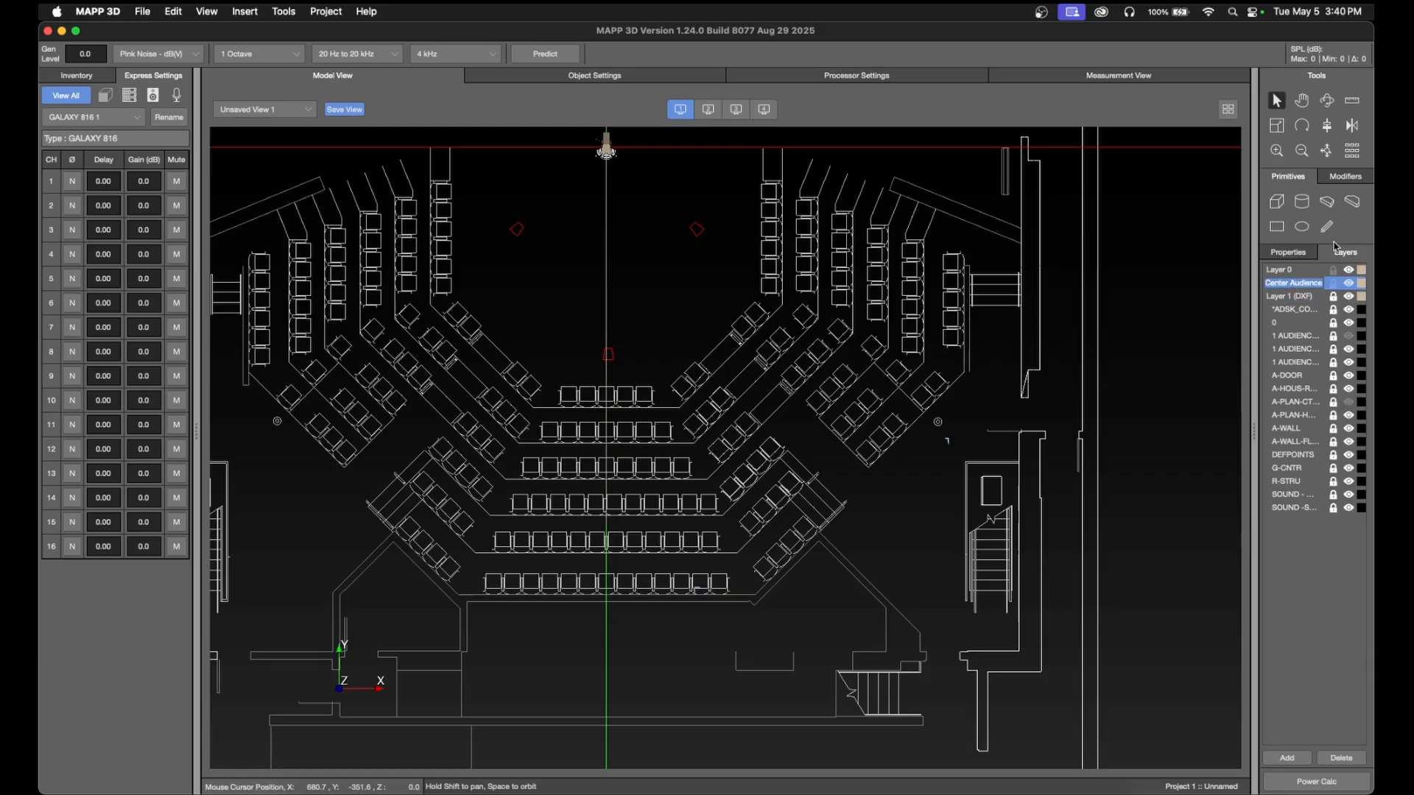
click(1290, 252)
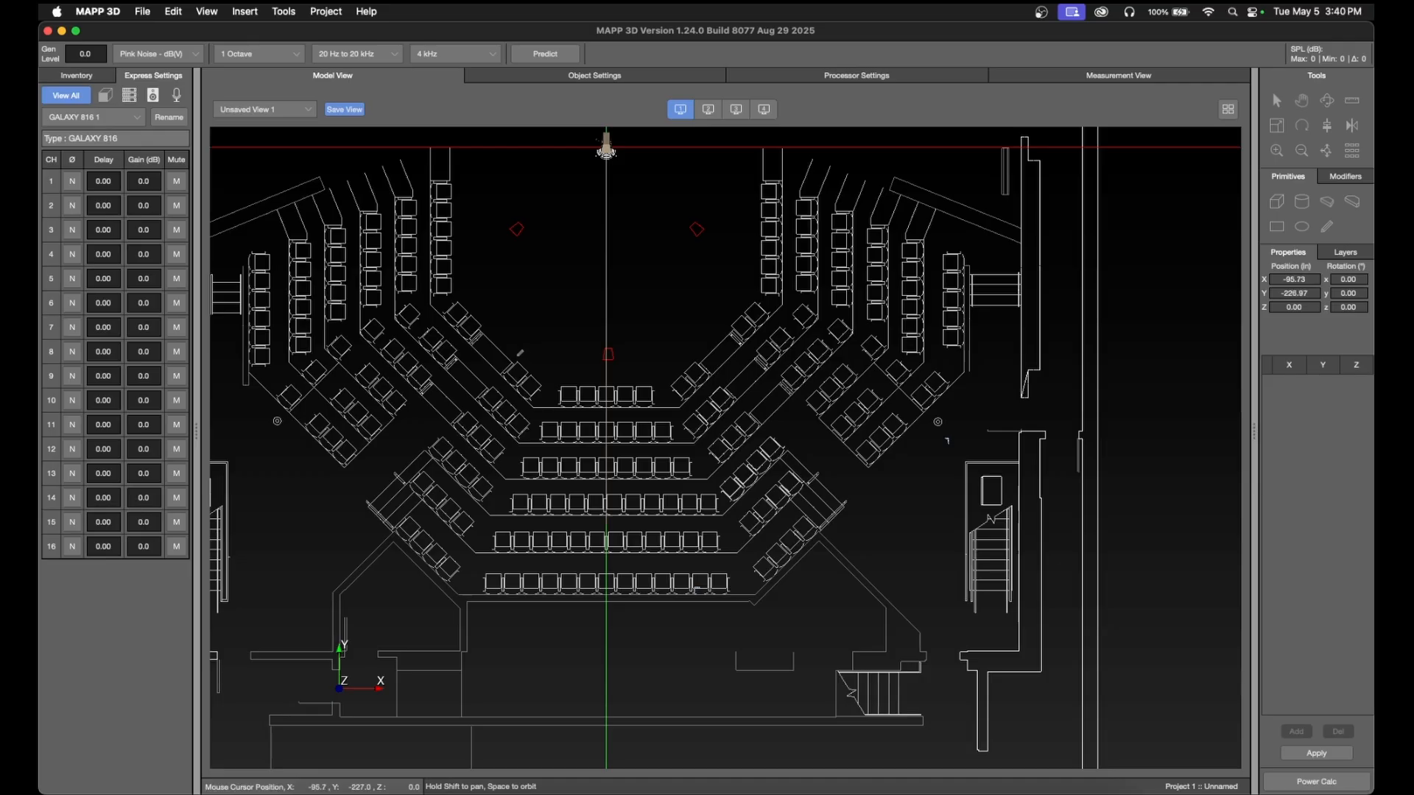
click(518, 352)
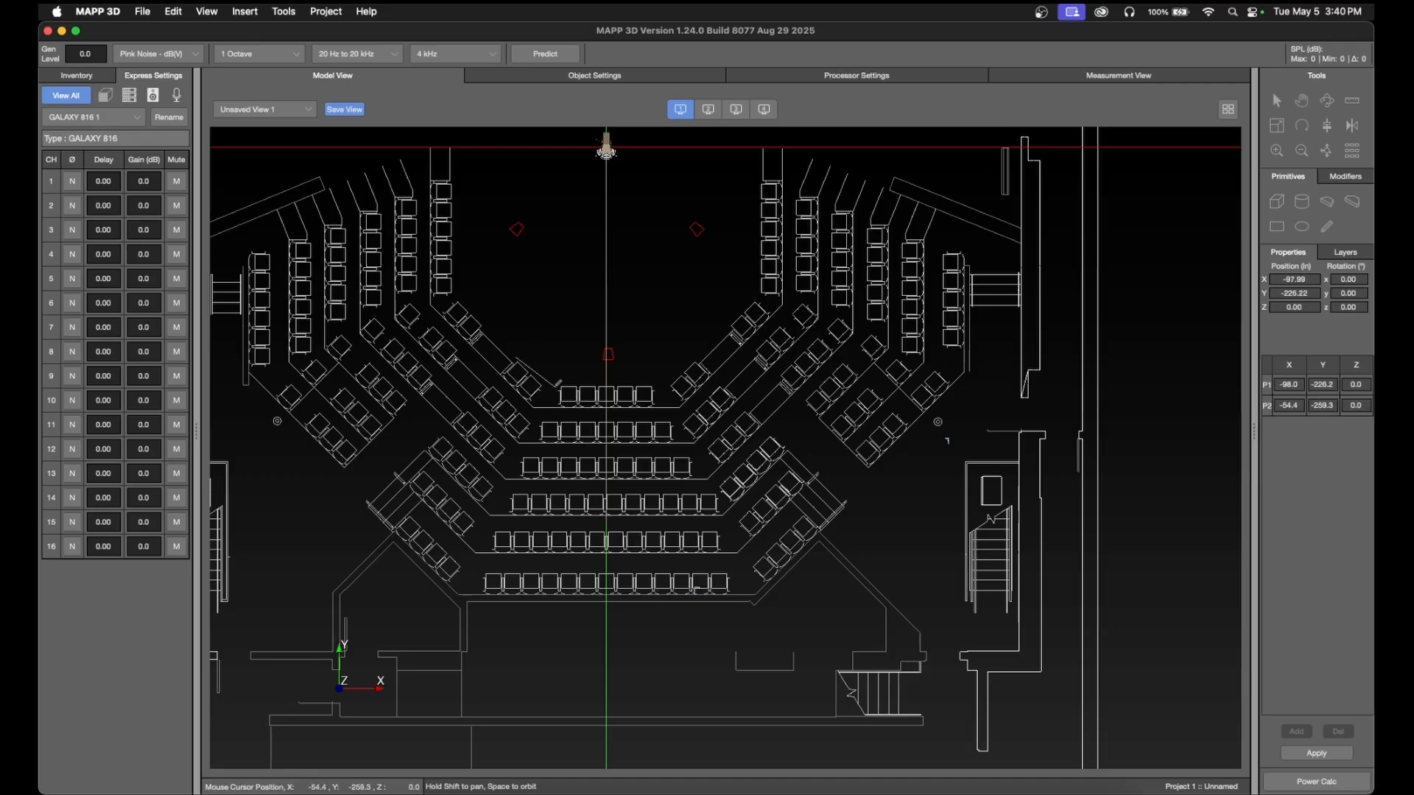
click(558, 383)
click(466, 592)
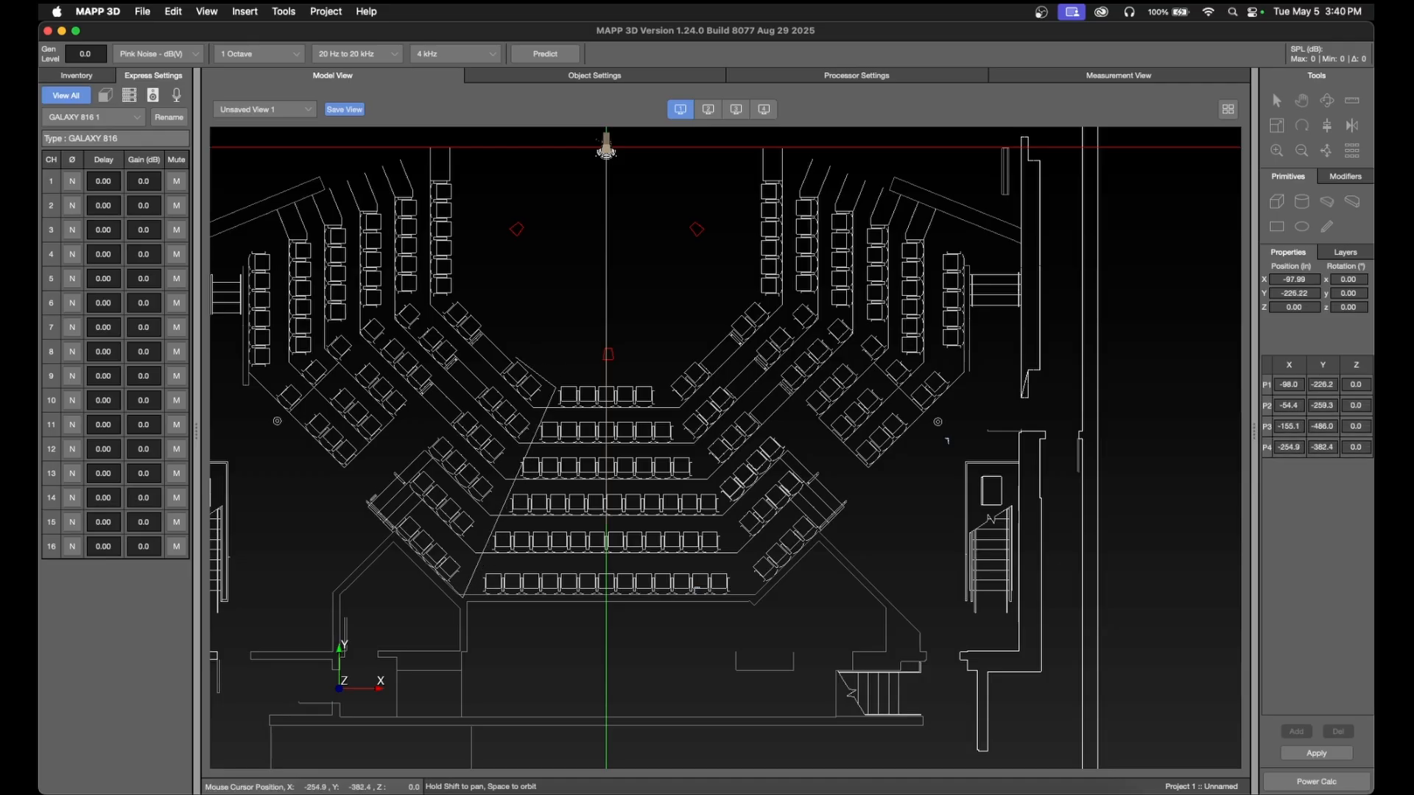
click(372, 497)
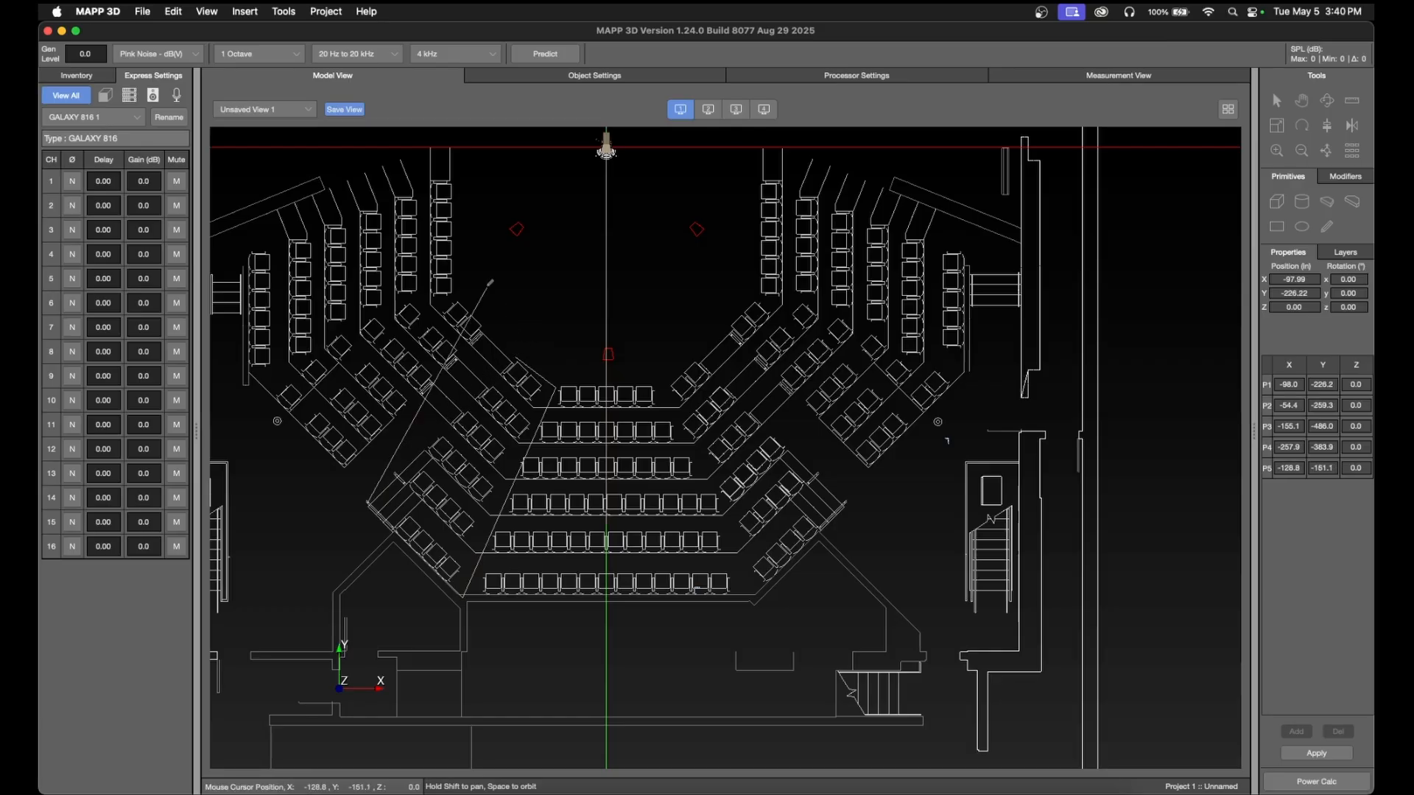
right_click(523, 309)
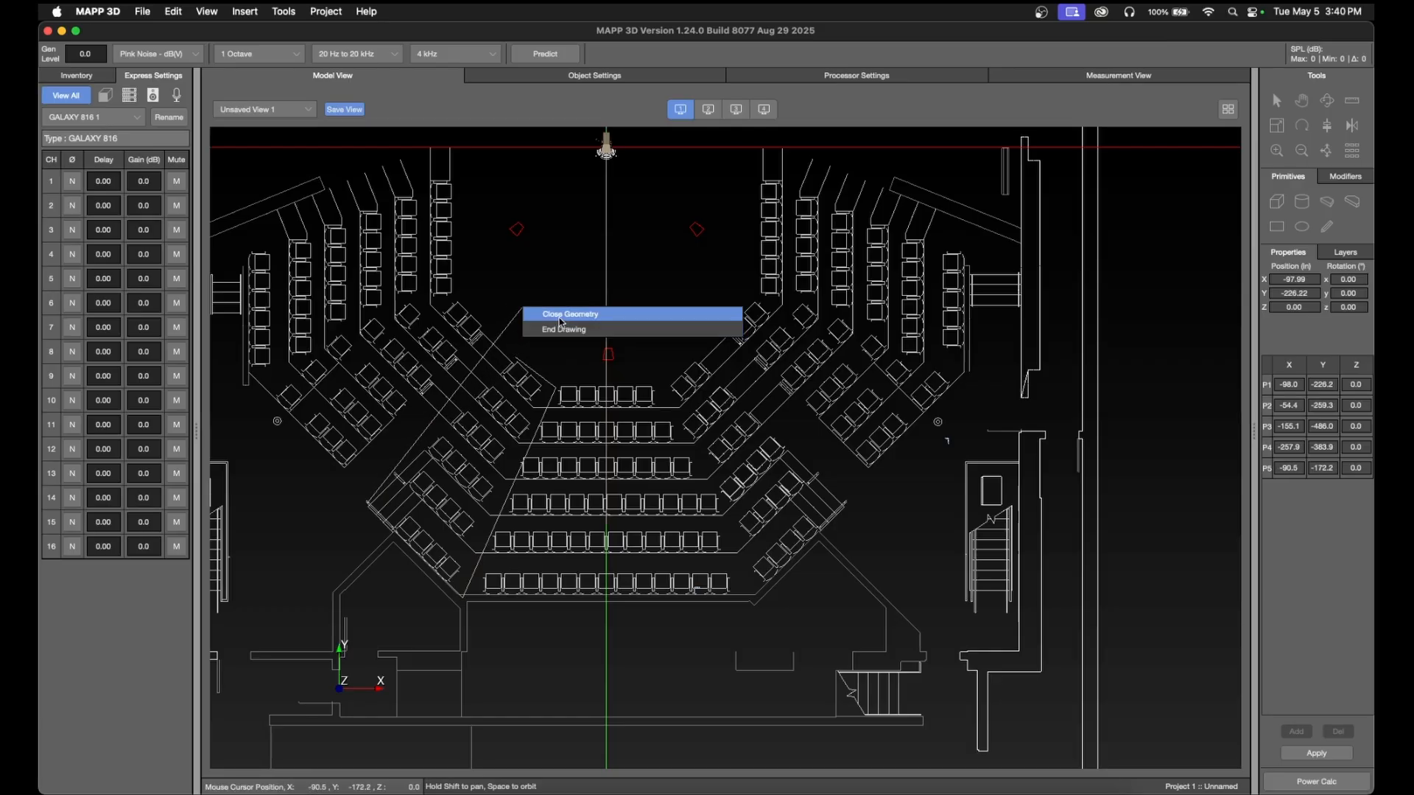
click(561, 317)
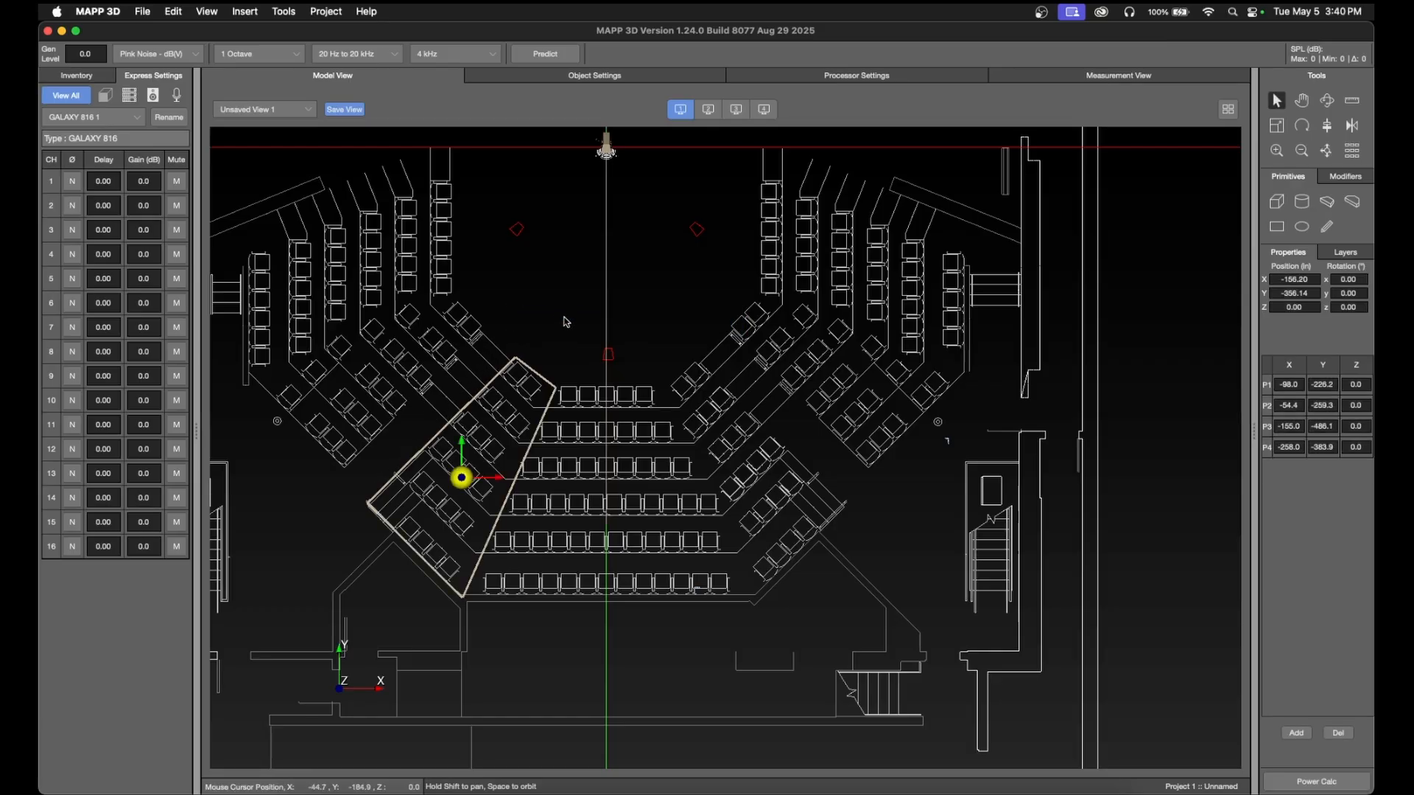
- Free-draw a closed four-point trapezoid around the center seating block, about 109 in wide at the front and 305 in wide at the back
click(1328, 226)
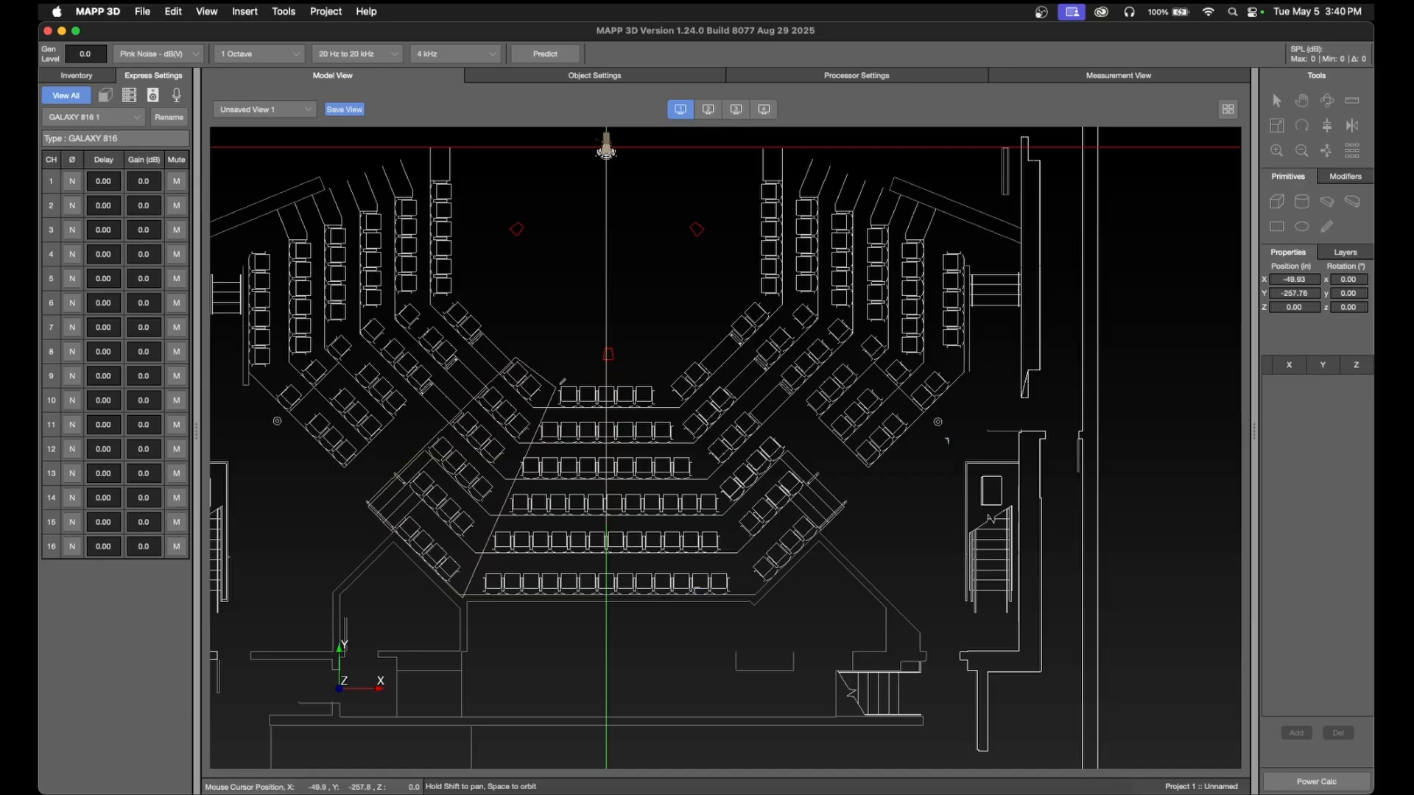
click(558, 386)
click(661, 379)
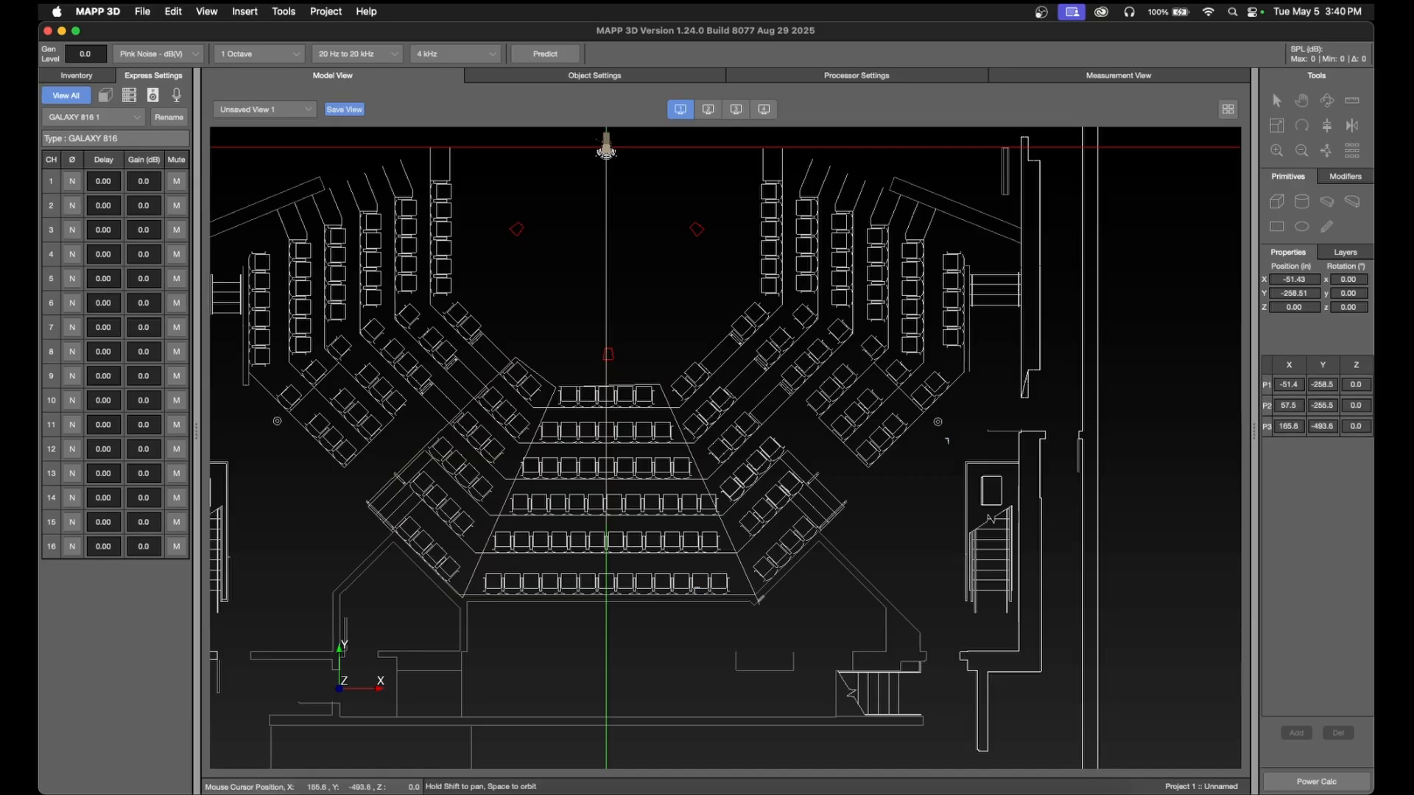
click(748, 594)
click(464, 597)
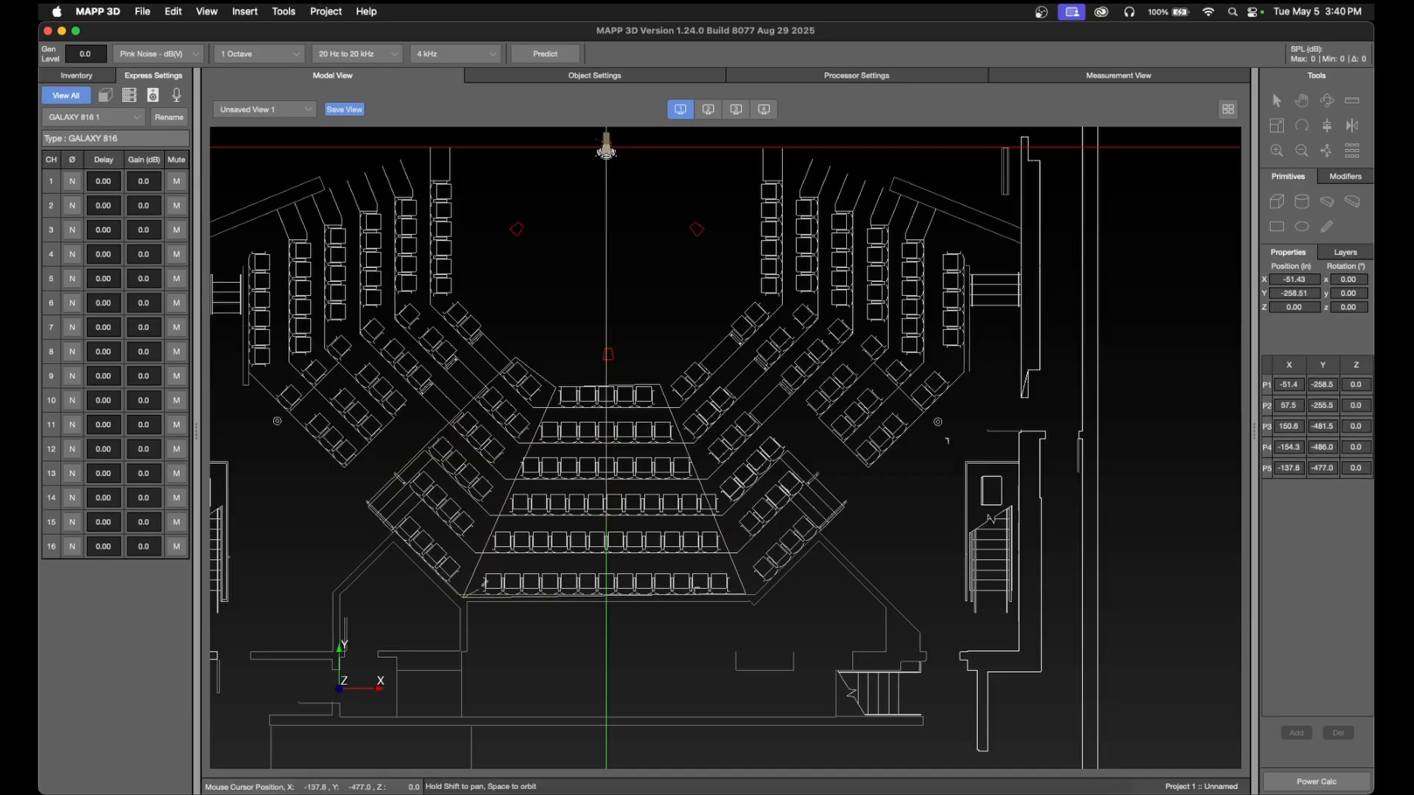
right_click(488, 579)
click(525, 586)
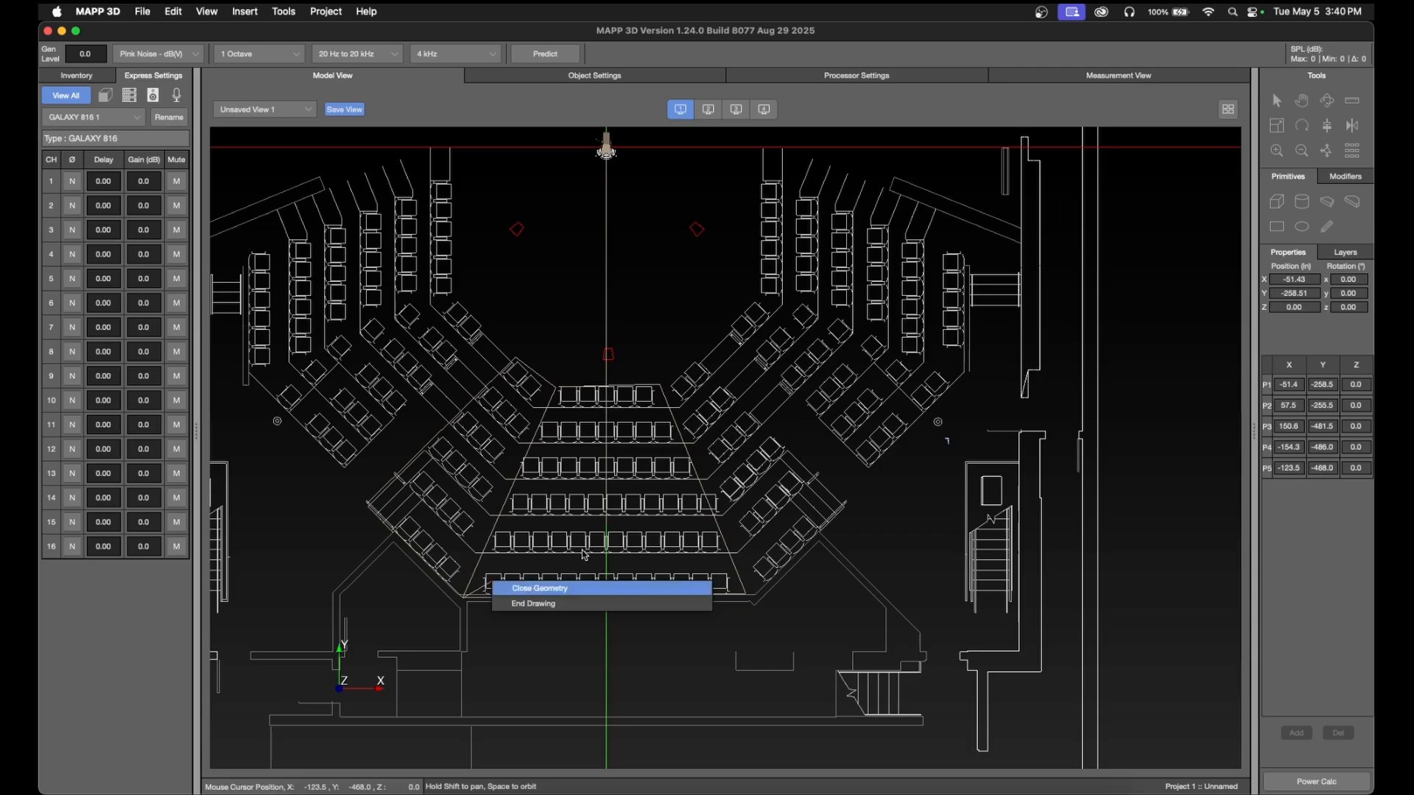
- Free-draw a closed four-point shape around the angled seating block right of center, from about (63, -254) to (258, -382) in
click(1326, 228)
click(667, 377)
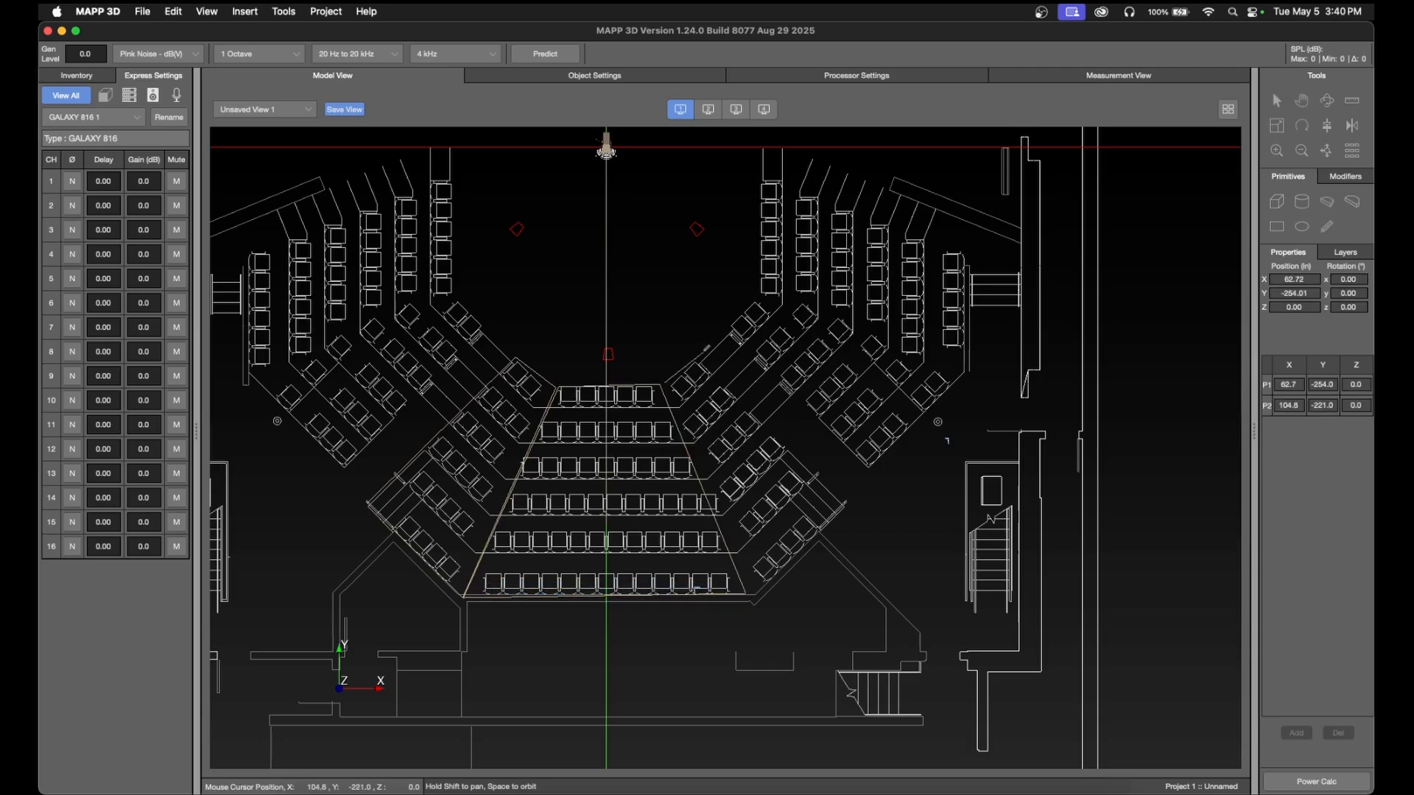
click(700, 351)
click(846, 494)
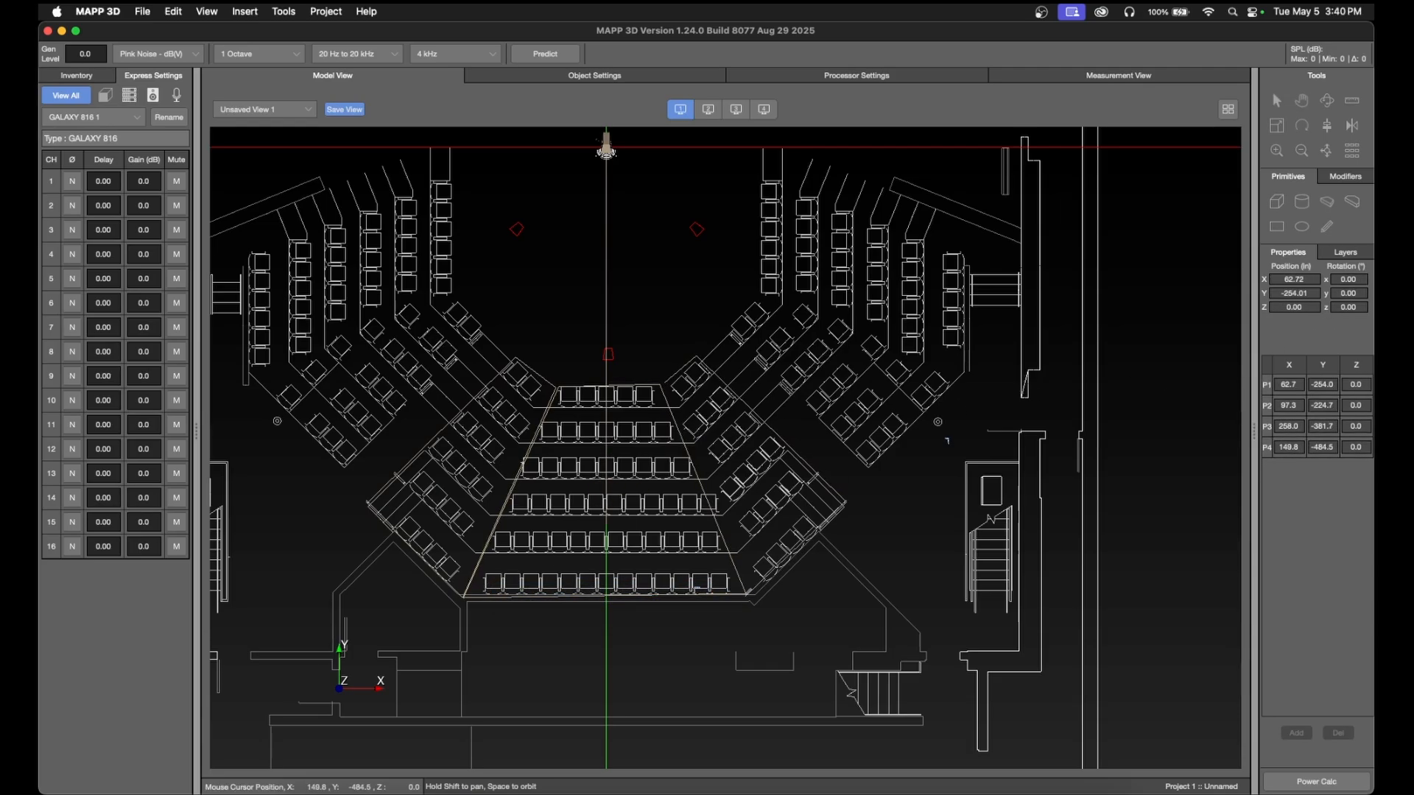
click(748, 585)
right_click(720, 506)
click(748, 521)
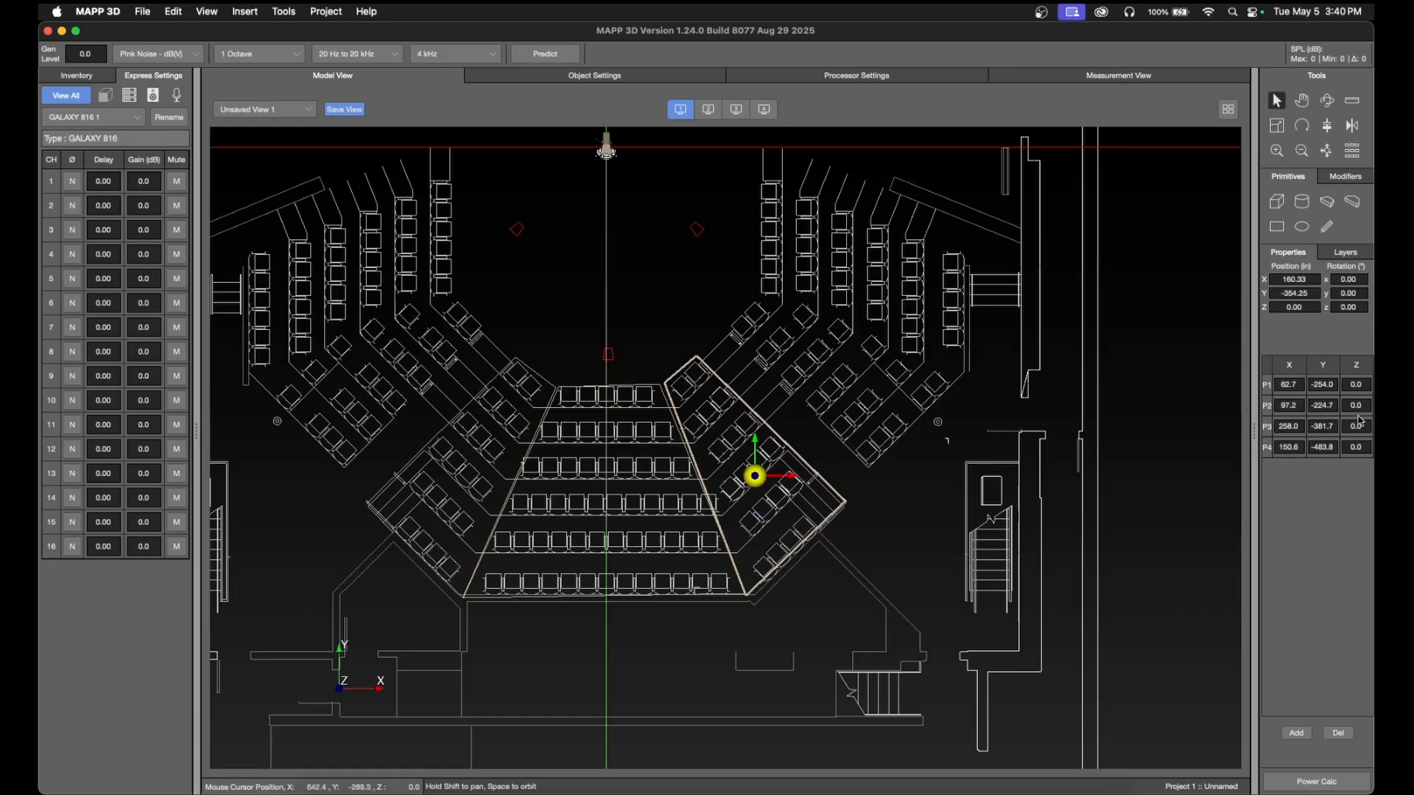
- Set the X coordinate of point P1 on the right angled audience shape to 60 in
scroll(673, 396, up, 10)
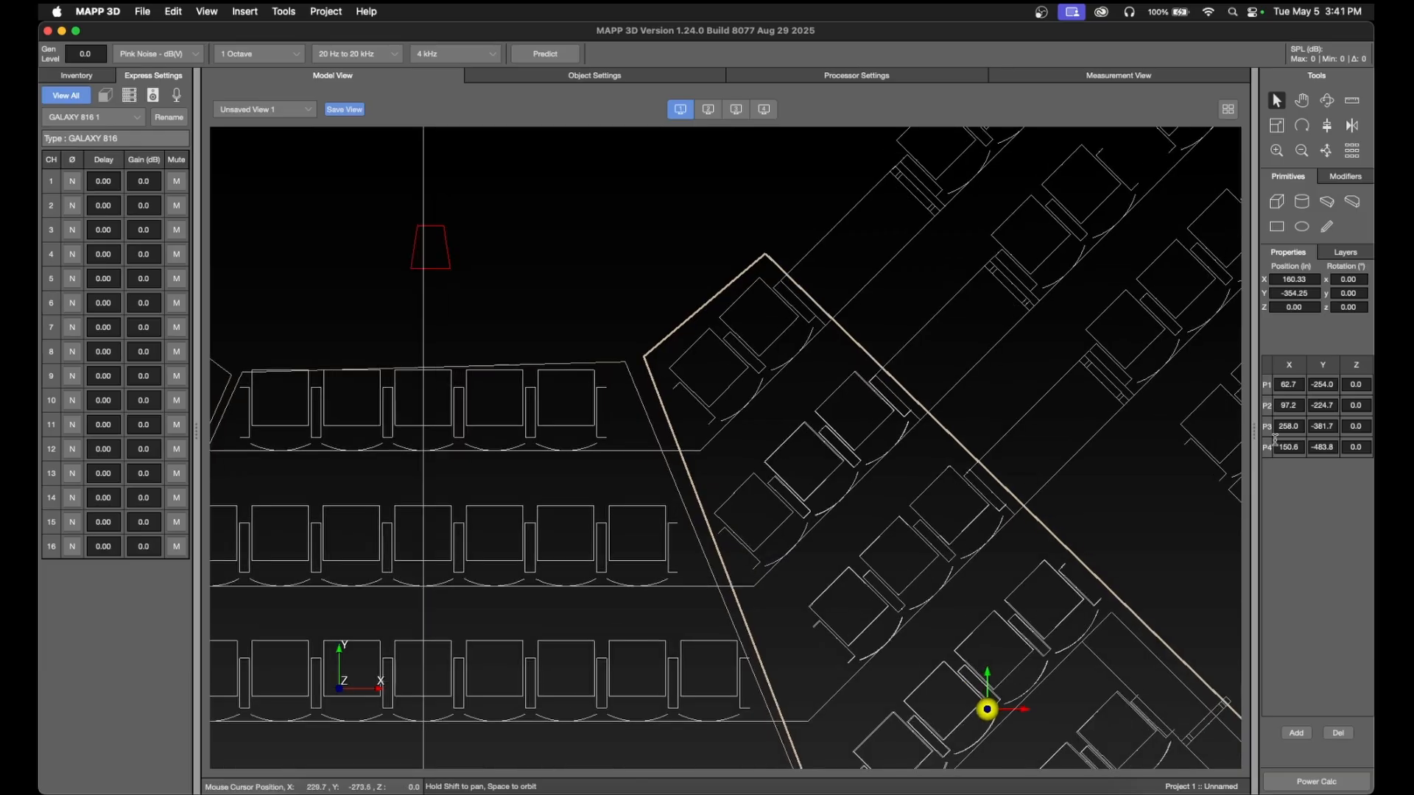
click(1293, 405)
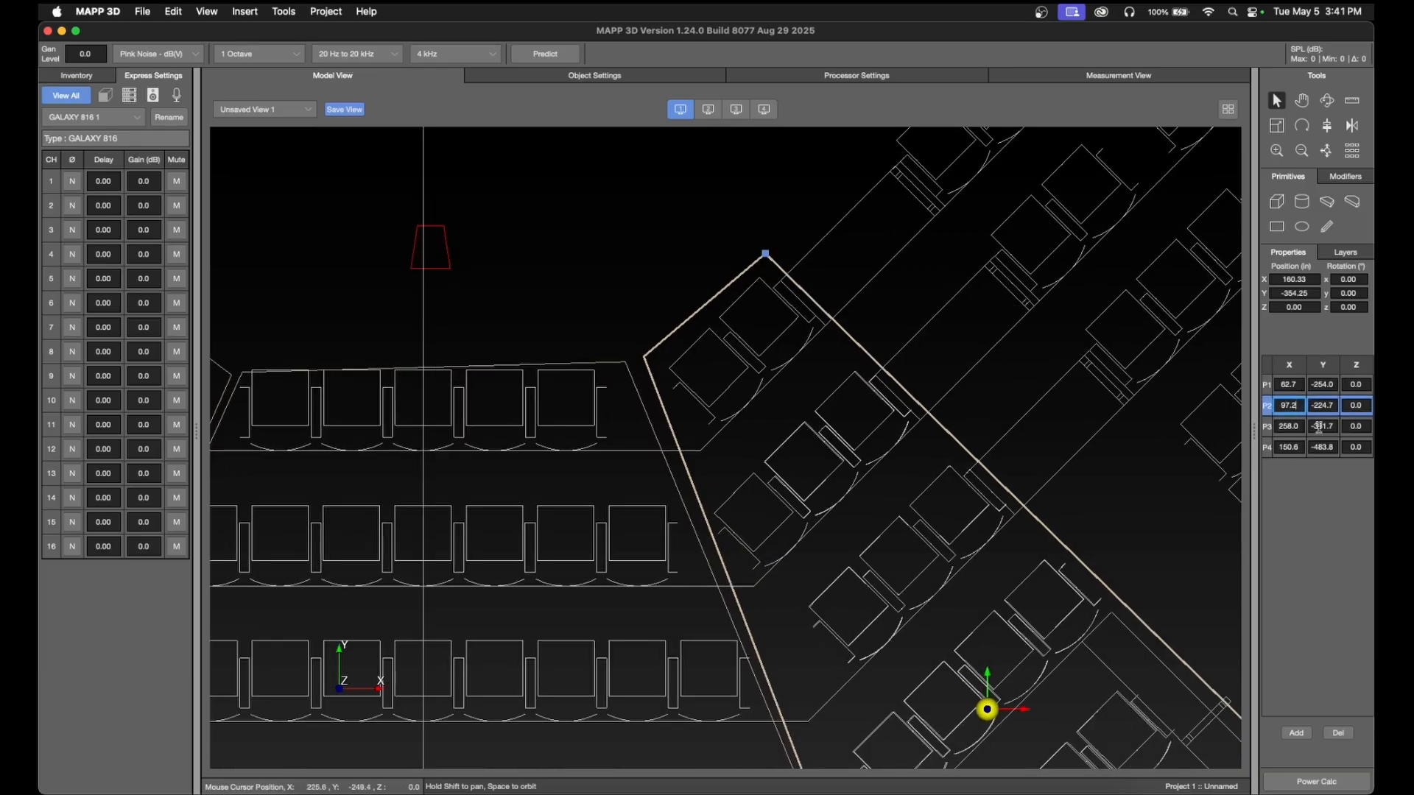
click(1307, 431)
click(1295, 447)
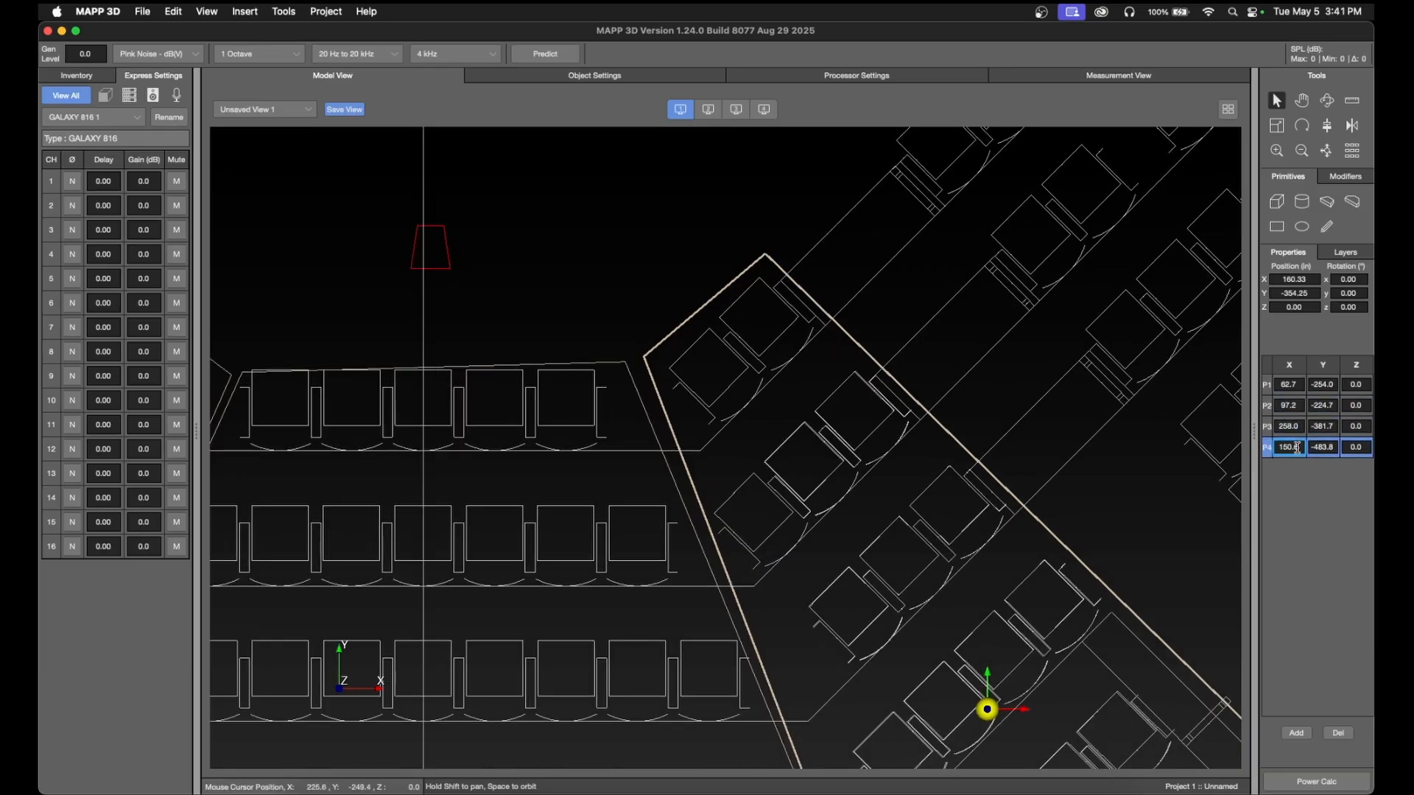
click(1289, 390)
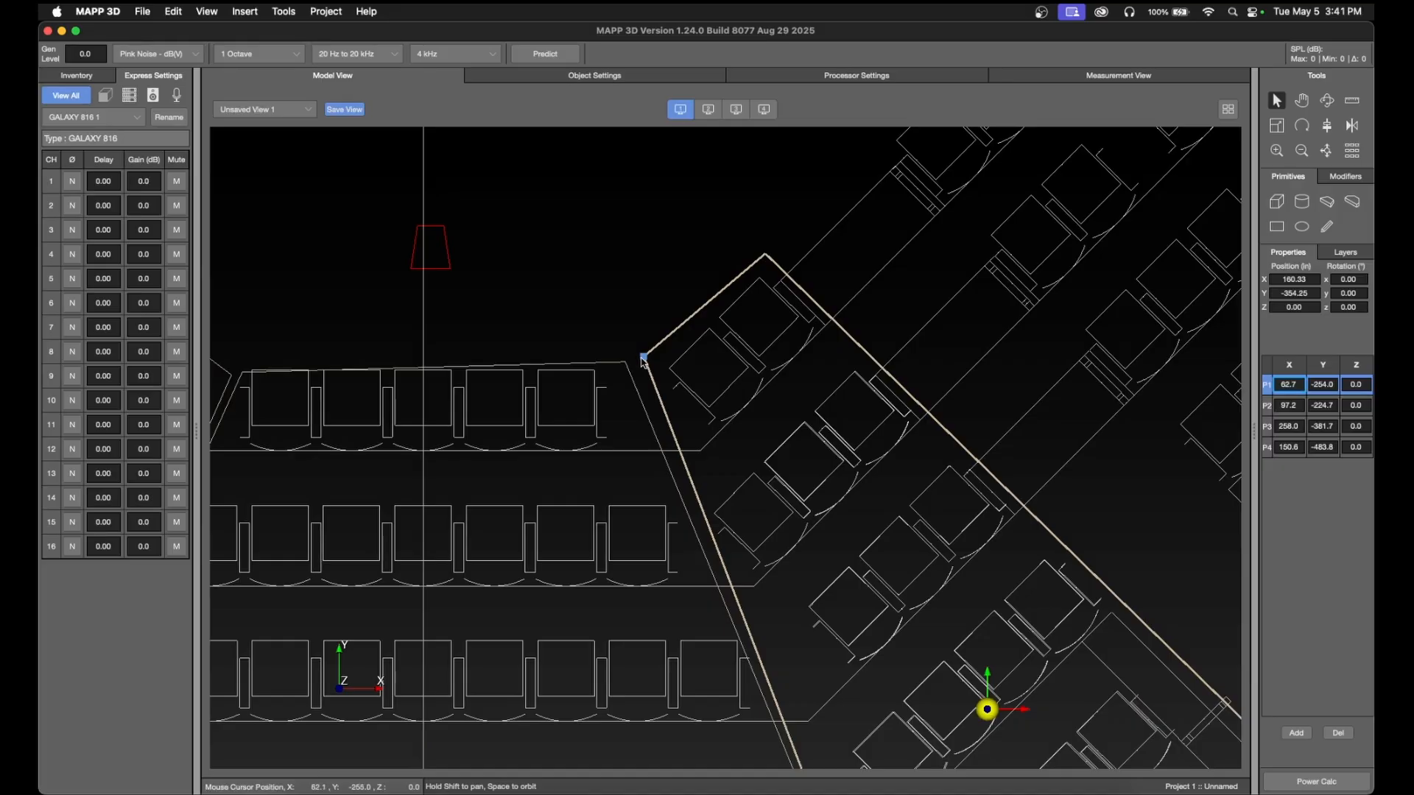
click(651, 361)
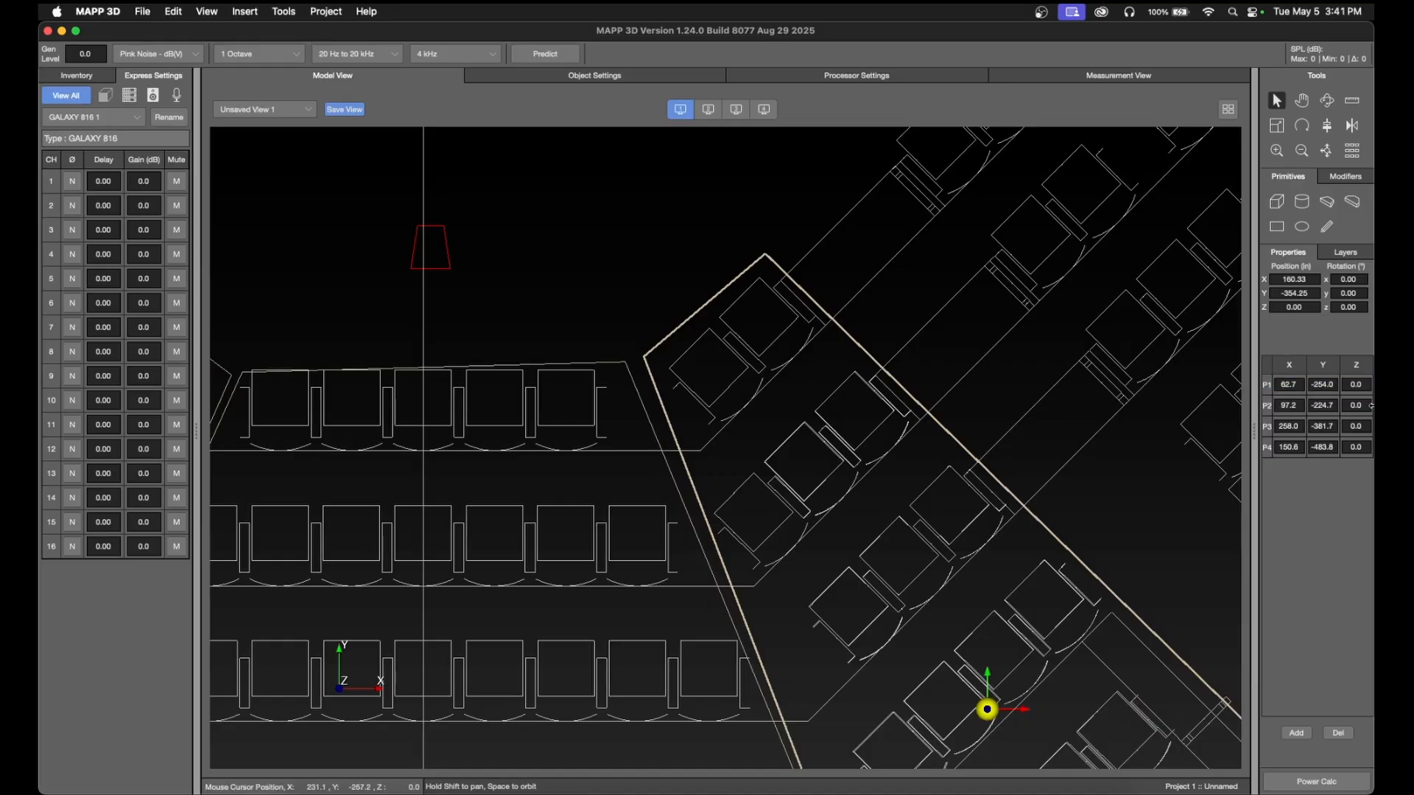
click(1298, 389)
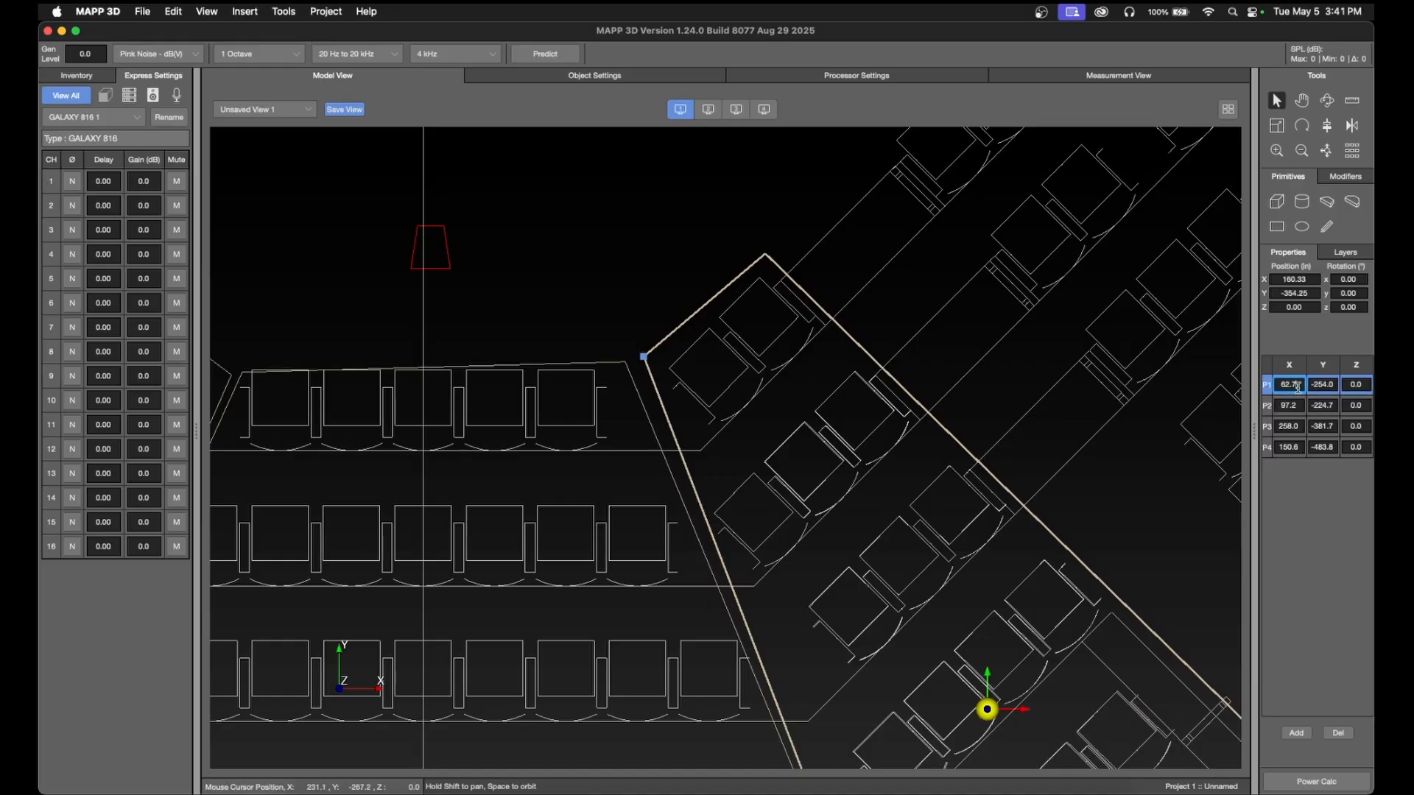
double_click(1273, 386)
text(60)
key(Return)
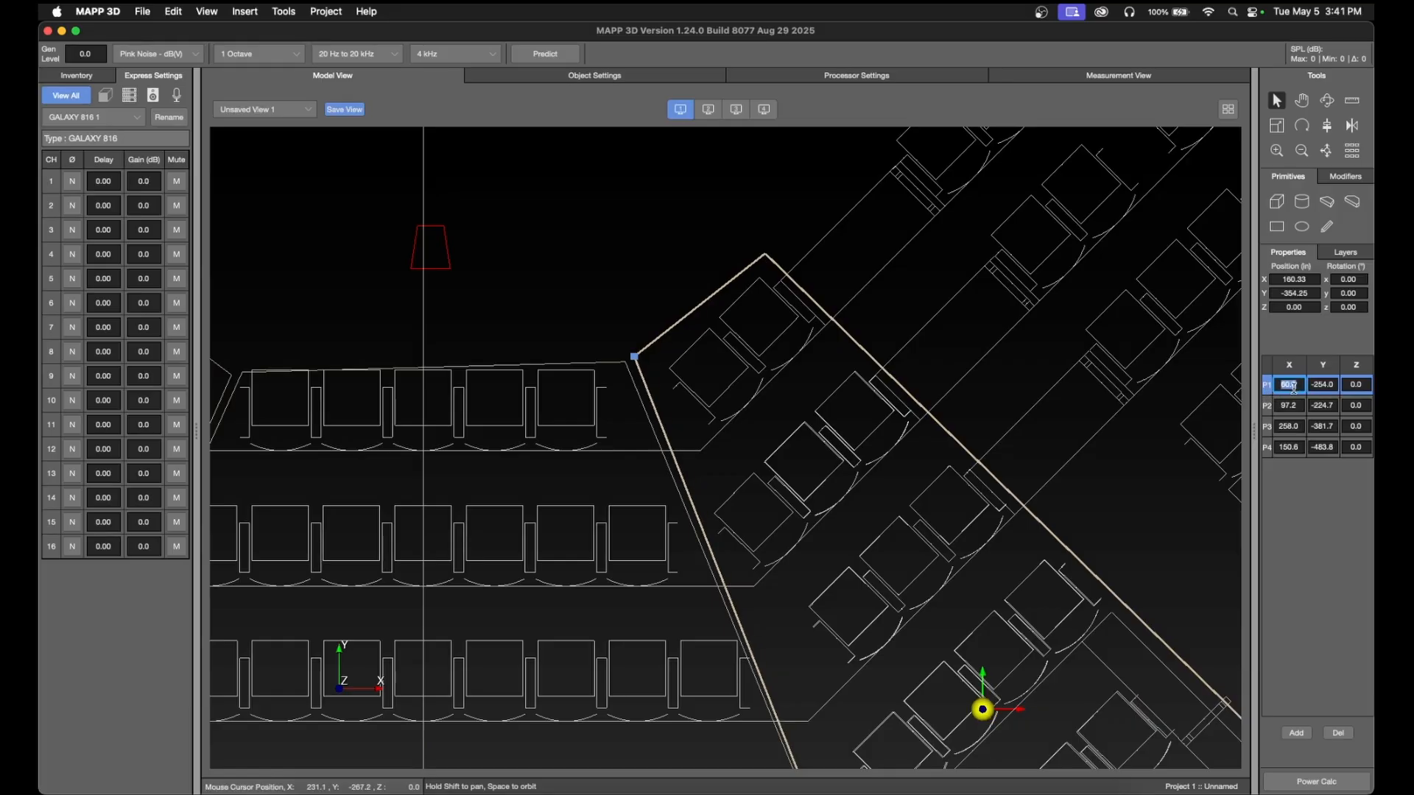
click(846, 451)
scroll(847, 450, down, 5)
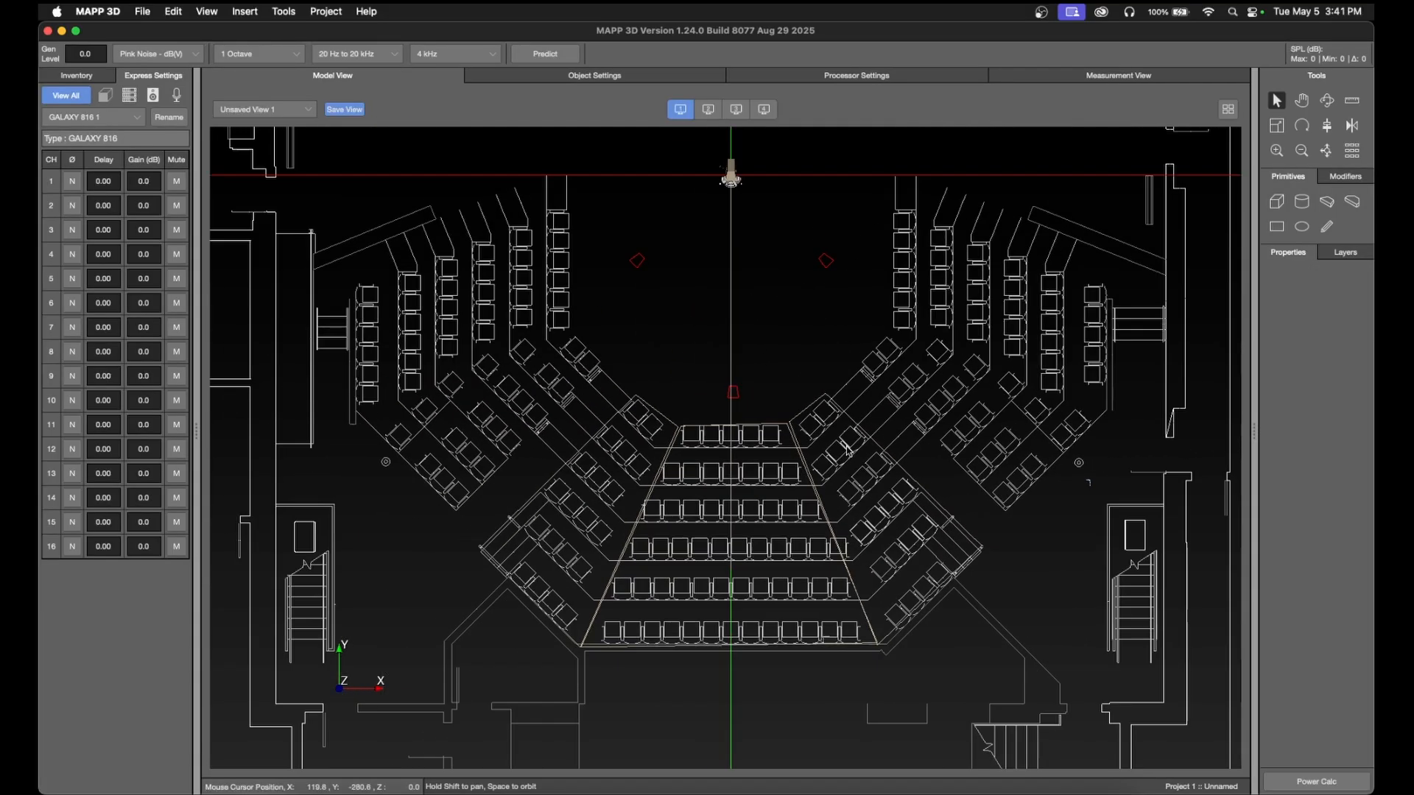
scroll(891, 618, up, 3)
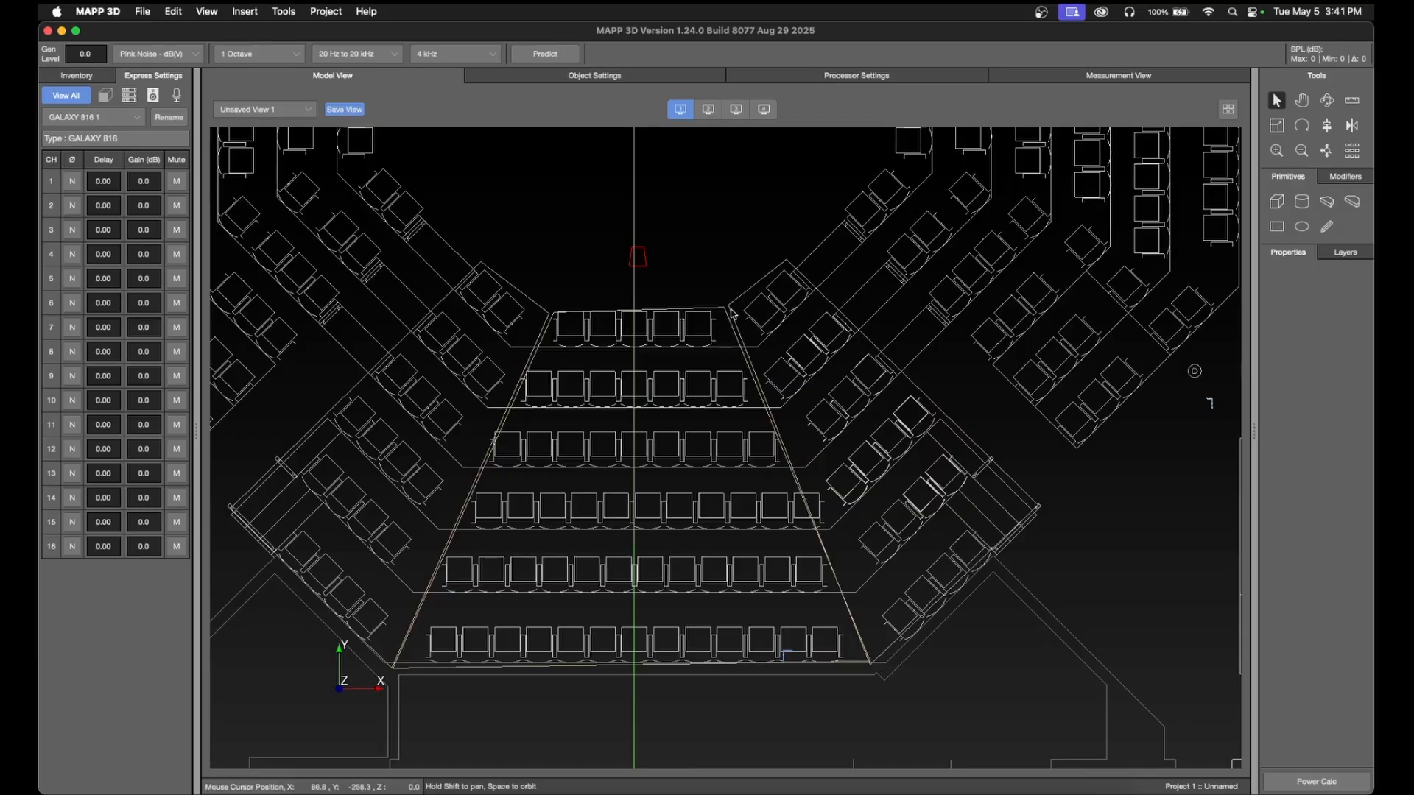
click(731, 314)
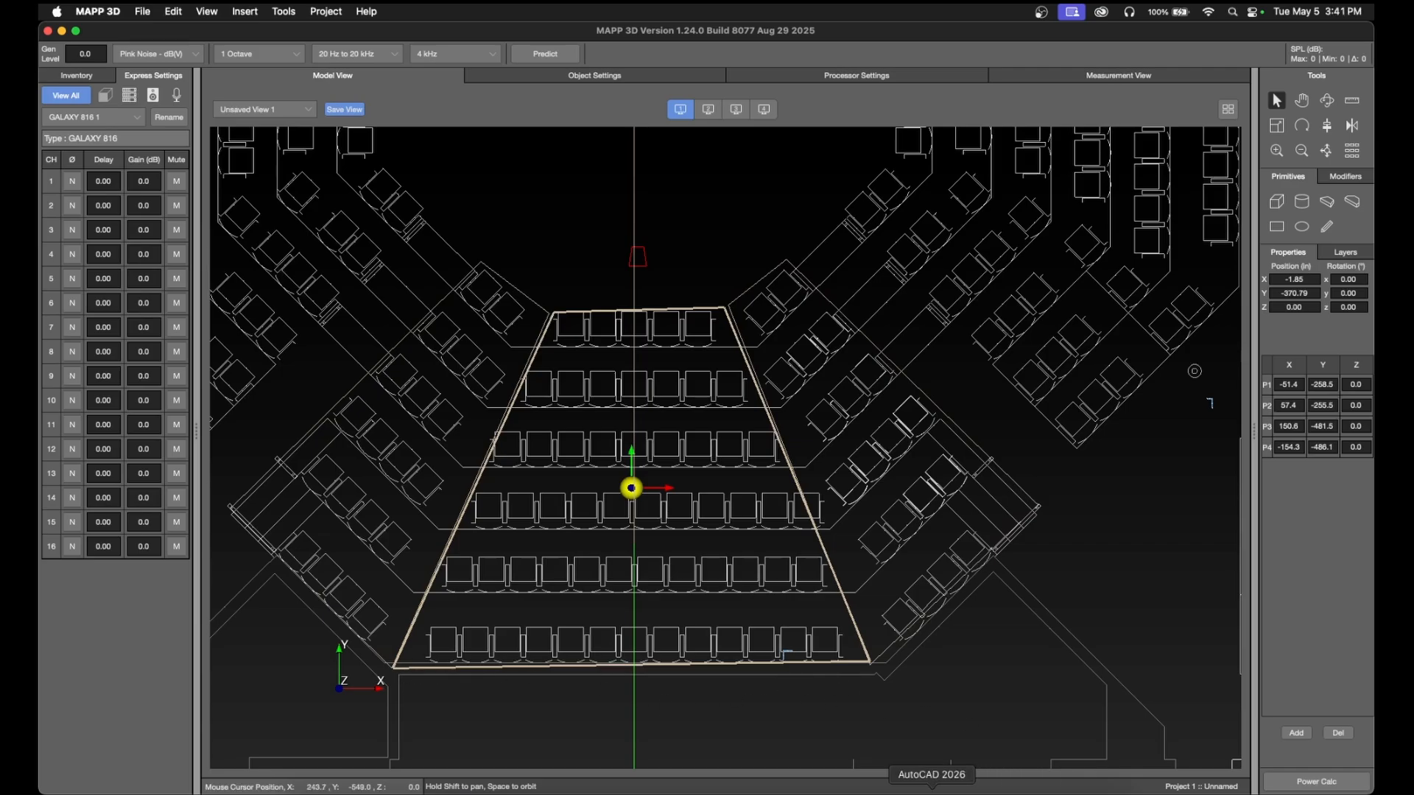
- Switch to AutoCAD and add a linear dimension in the section view from the top seating tier's floor down to the yellow Z-axis line
click(932, 789)
scroll(595, 445, up, 5)
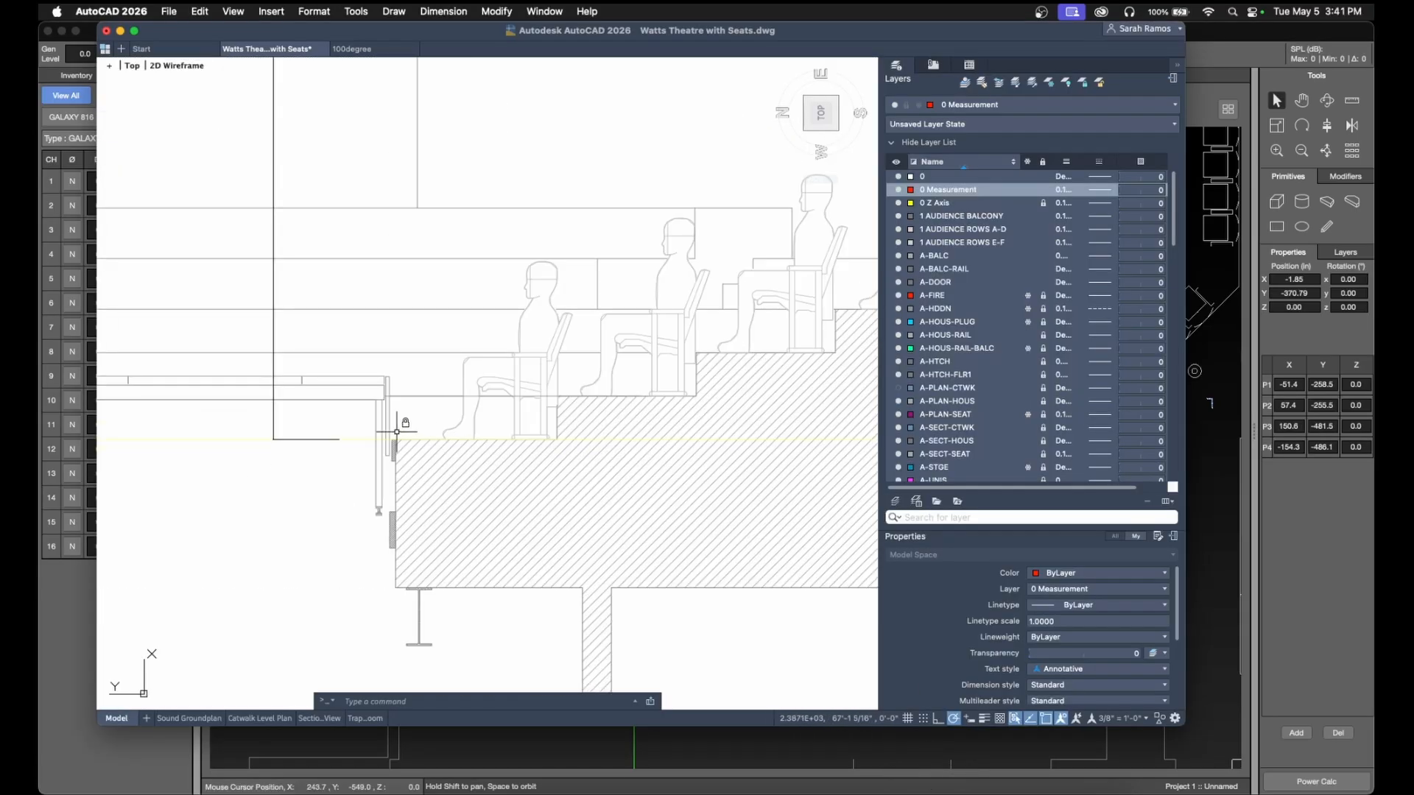
scroll(587, 473, down, 3)
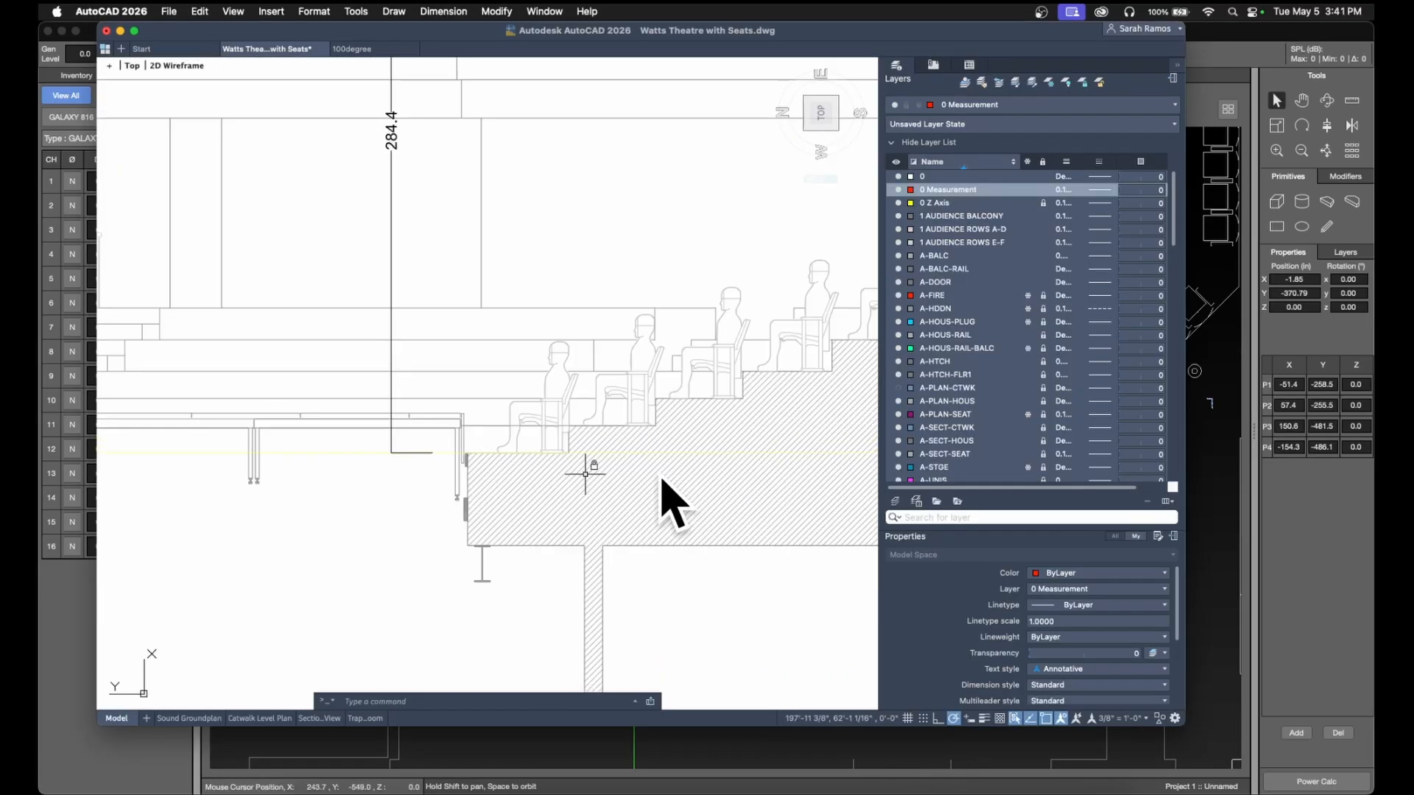
middle_drag(744, 481, 376, 469)
text(dli)
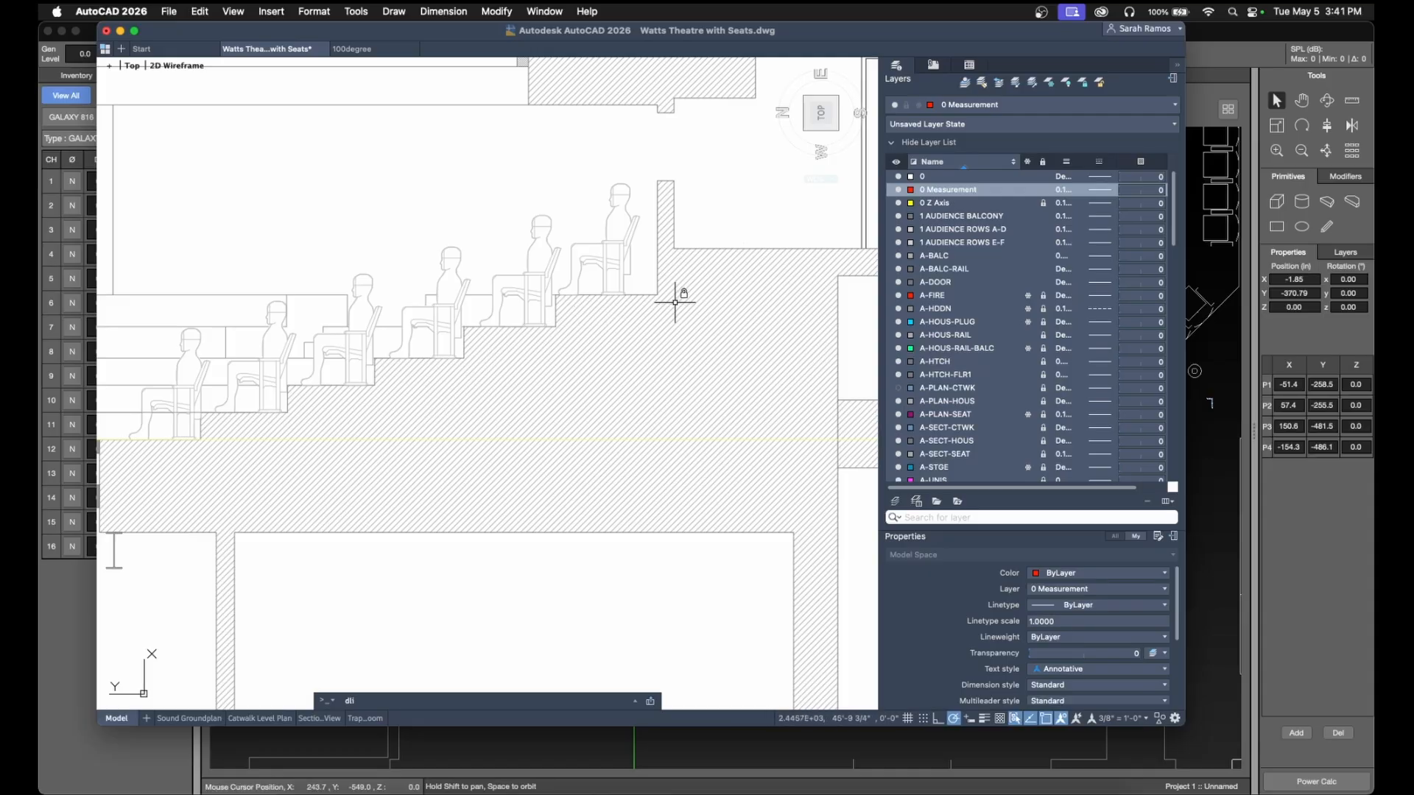
key(Return)
click(657, 294)
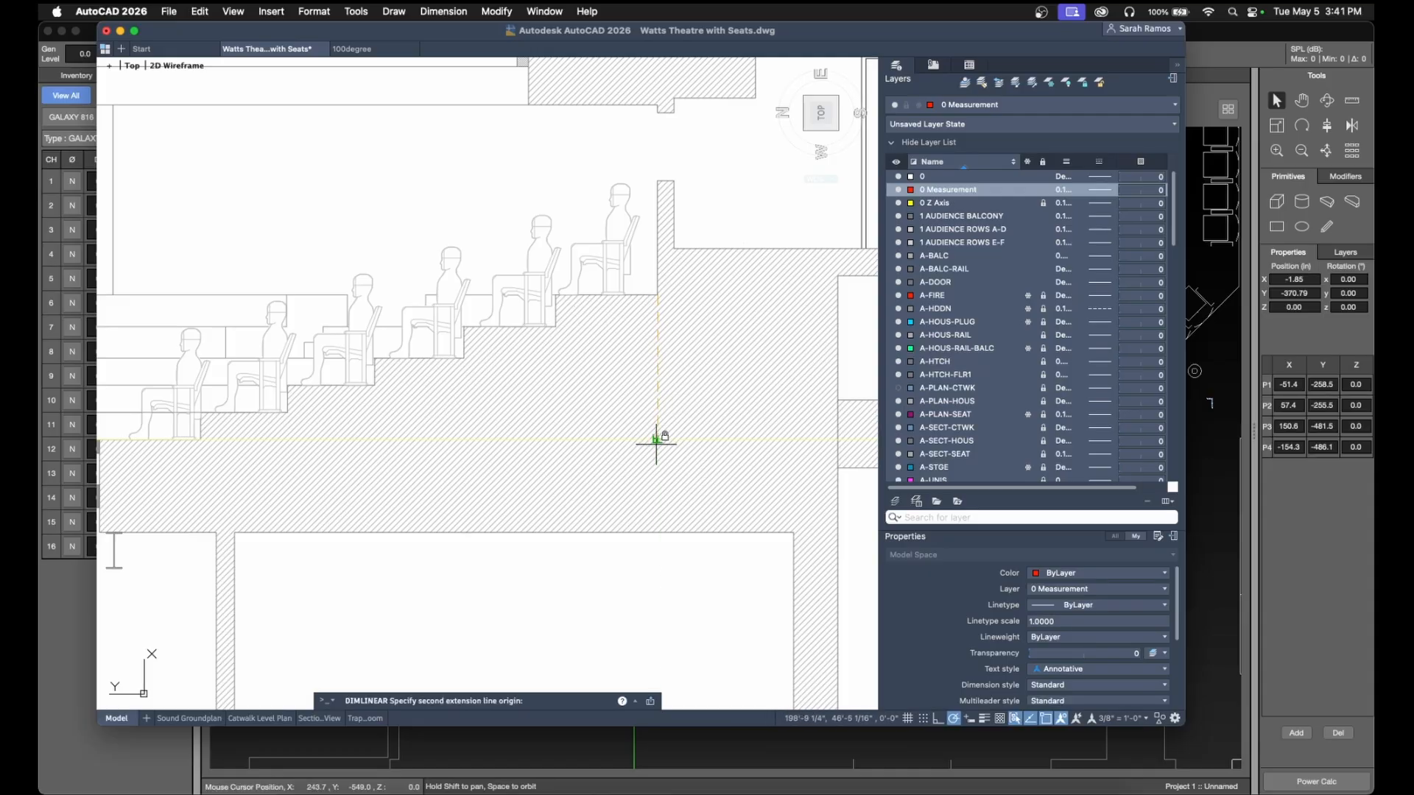
click(657, 439)
click(764, 398)
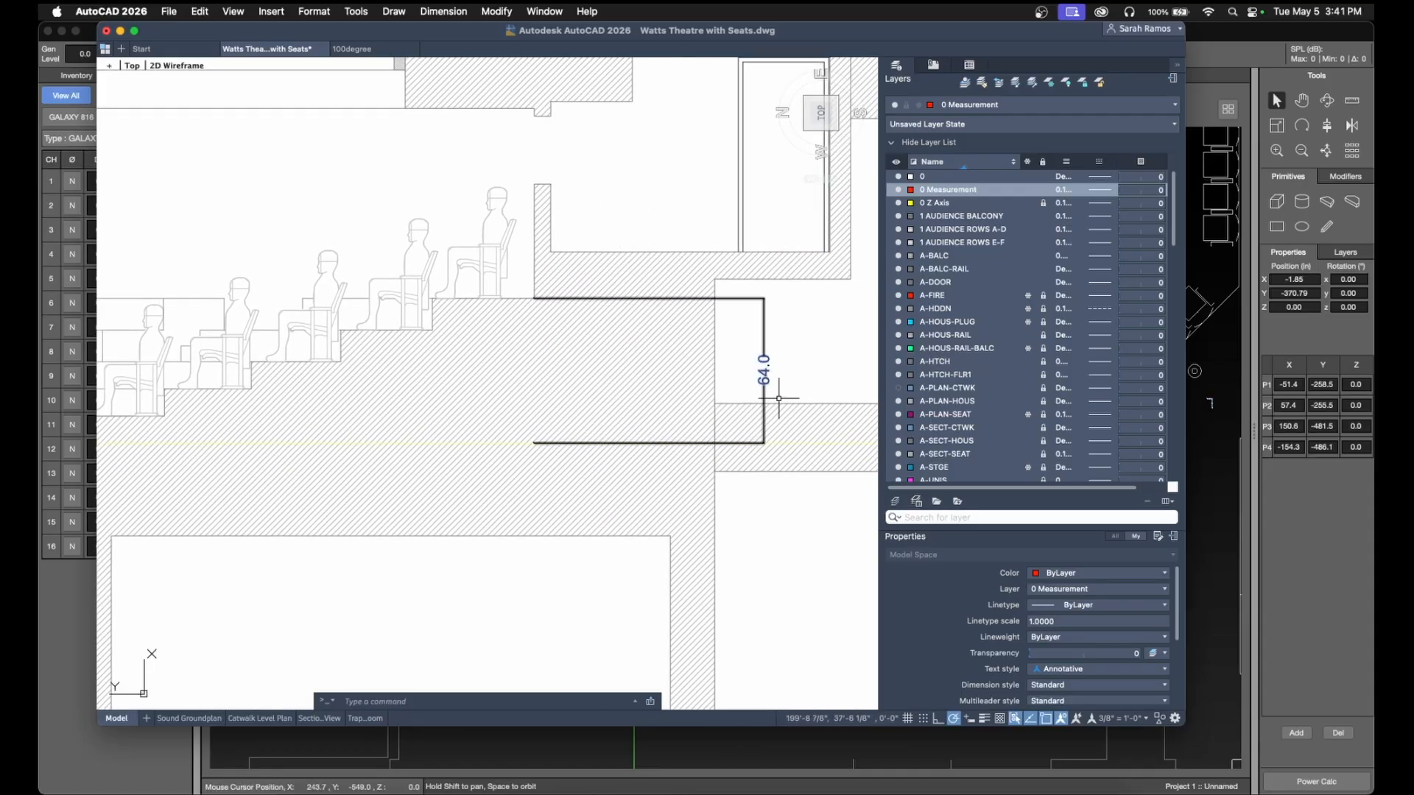
- Switch back to MAPP 3D and set the Z height of the center trapezoid's rear points P3 and P4 to 64 in
click(1304, 633)
click(989, 569)
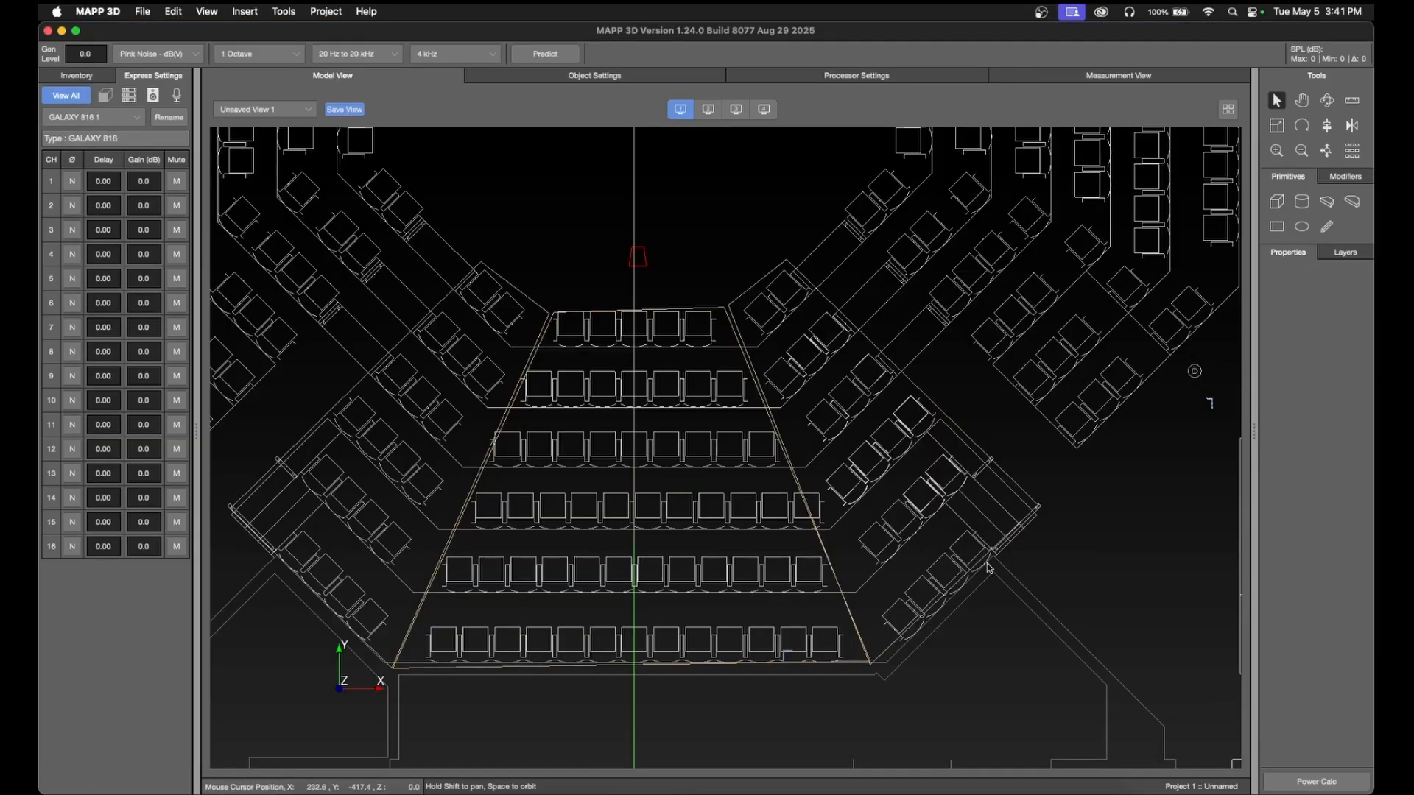
click(870, 661)
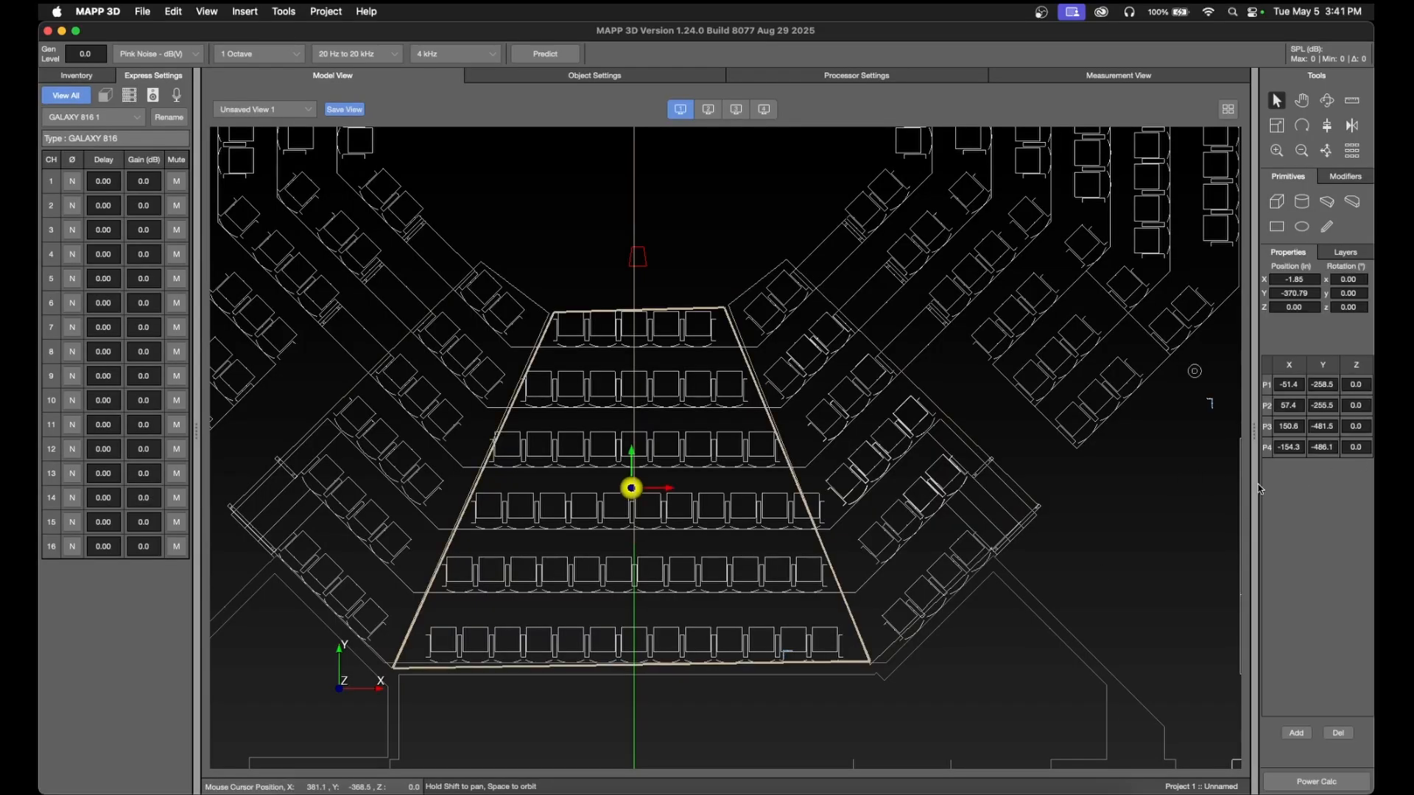
click(1365, 427)
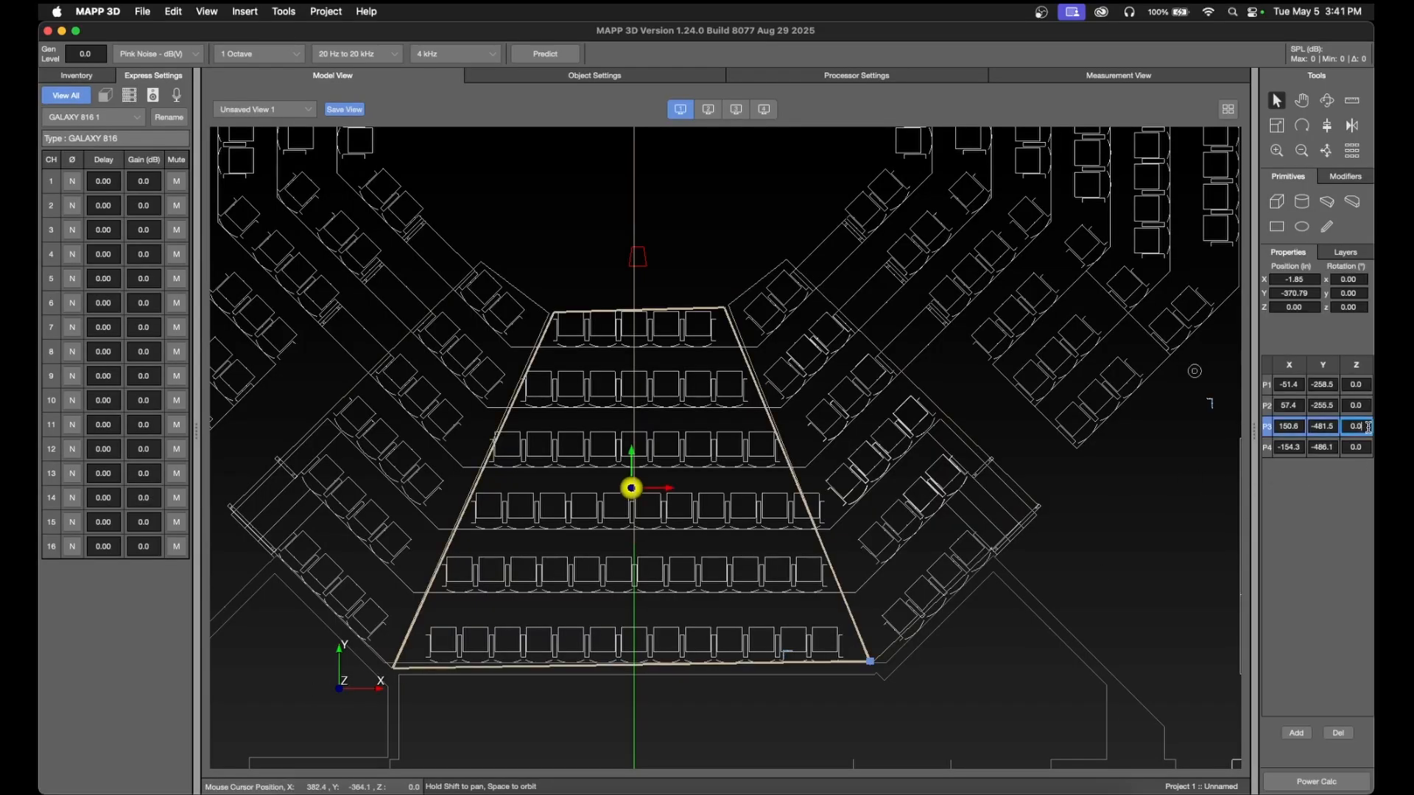
text(64)
click(1364, 449)
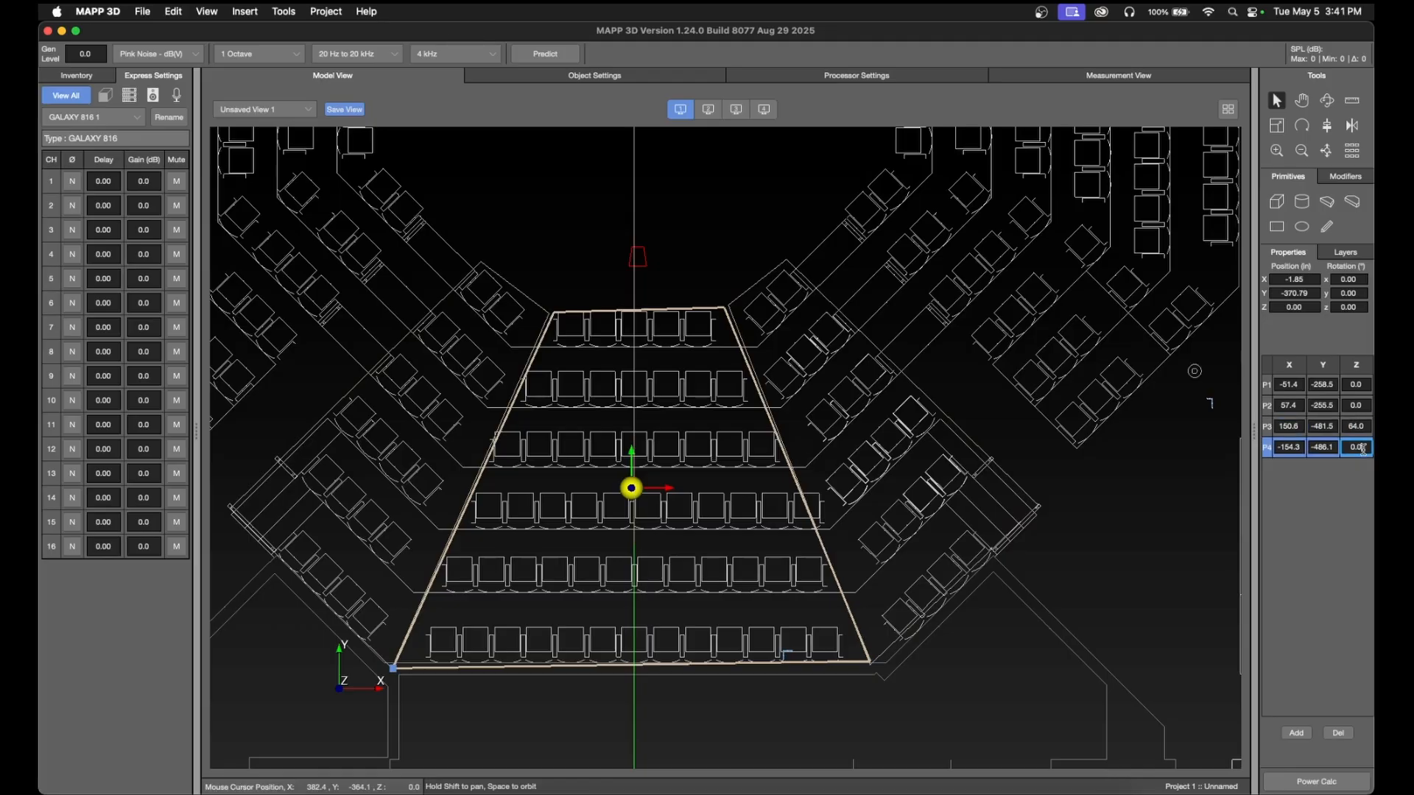
double_click(1363, 451)
key(Return)
- Set the Z height of rear points P3 and P4 on the left angled audience shape to 64 in
click(1328, 103)
drag(637, 568, 632, 535)
key(Escape)
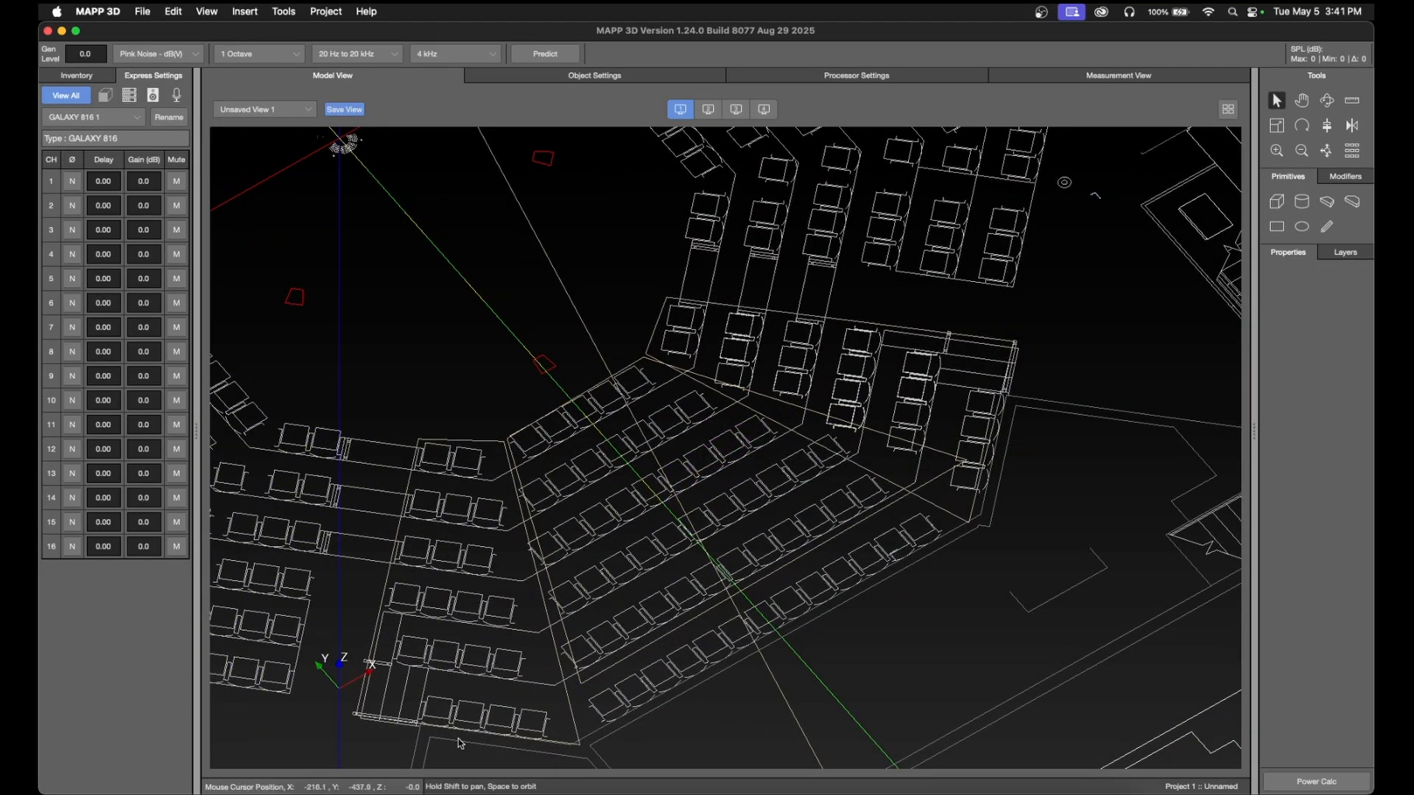
click(503, 447)
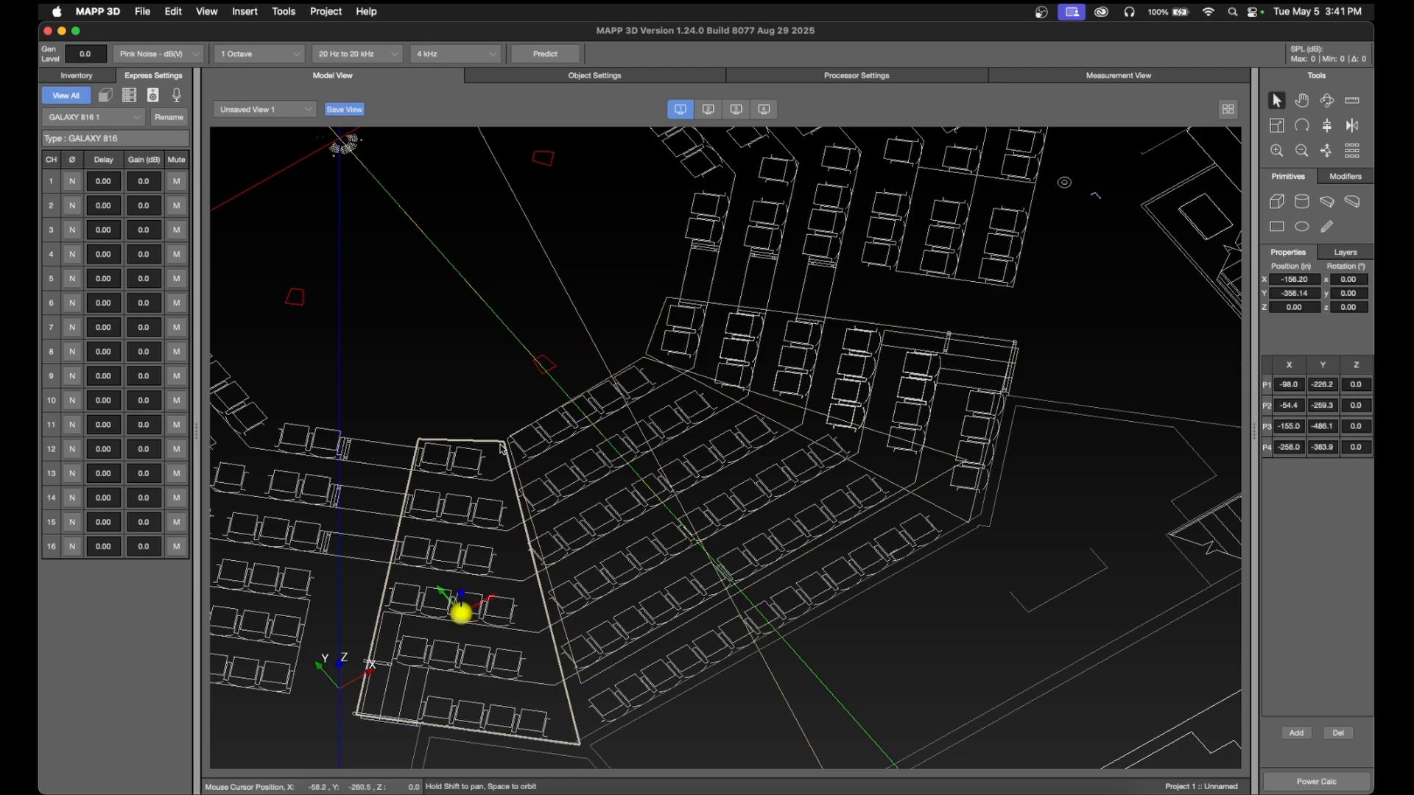
double_click(1364, 426)
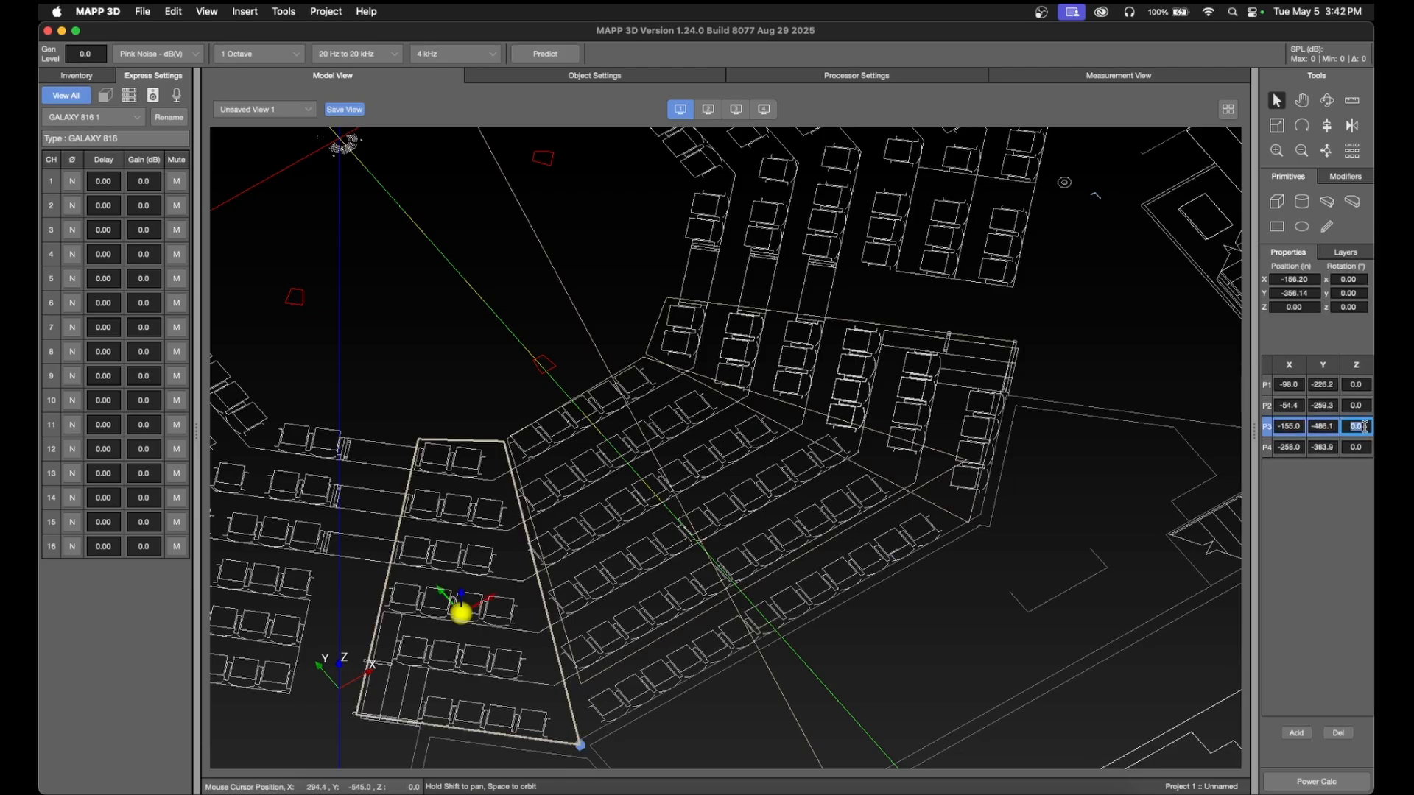
text(64)
double_click(1365, 447)
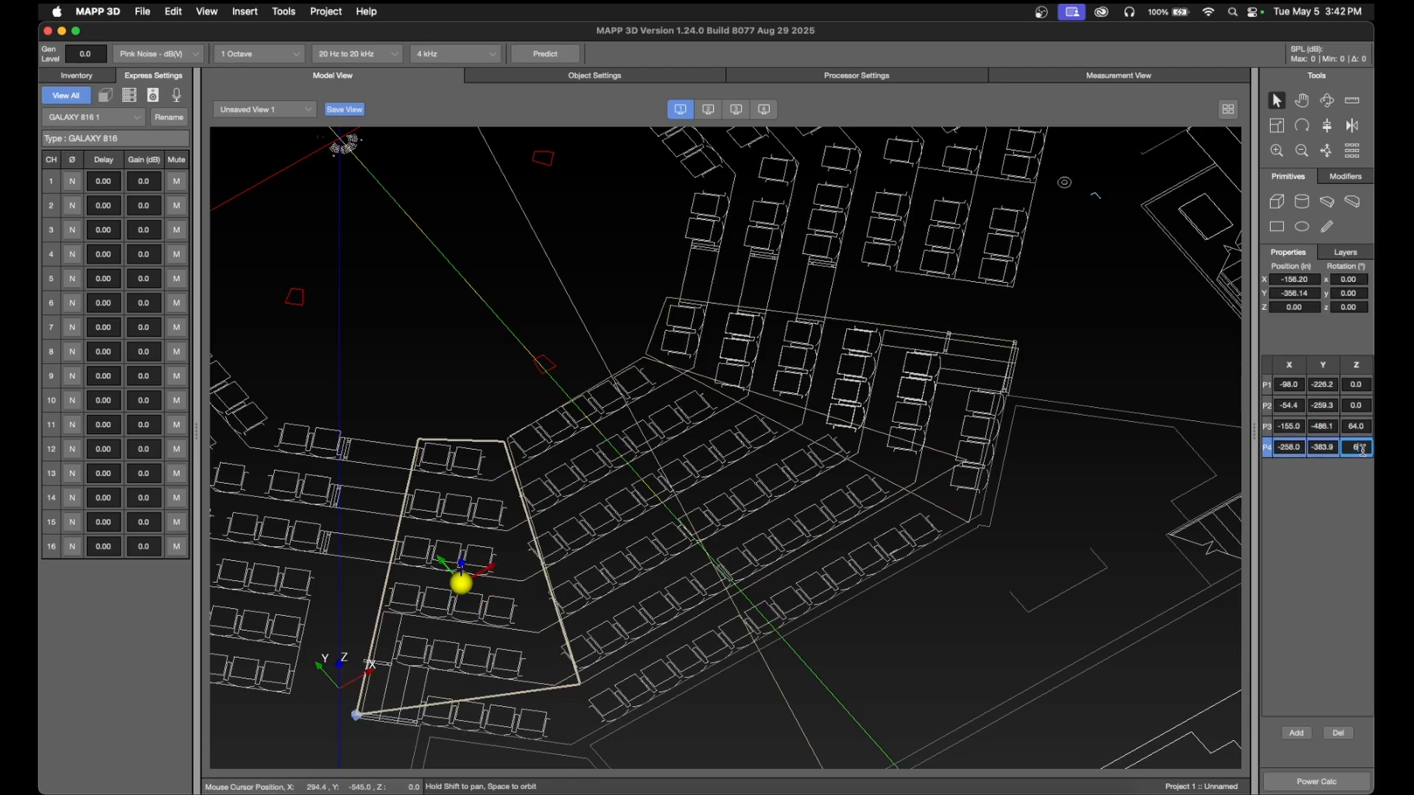
text(64)
key(Return)
- Set the Z height of rear points P3 and P4 on the right angled audience shape to 64 in
click(961, 355)
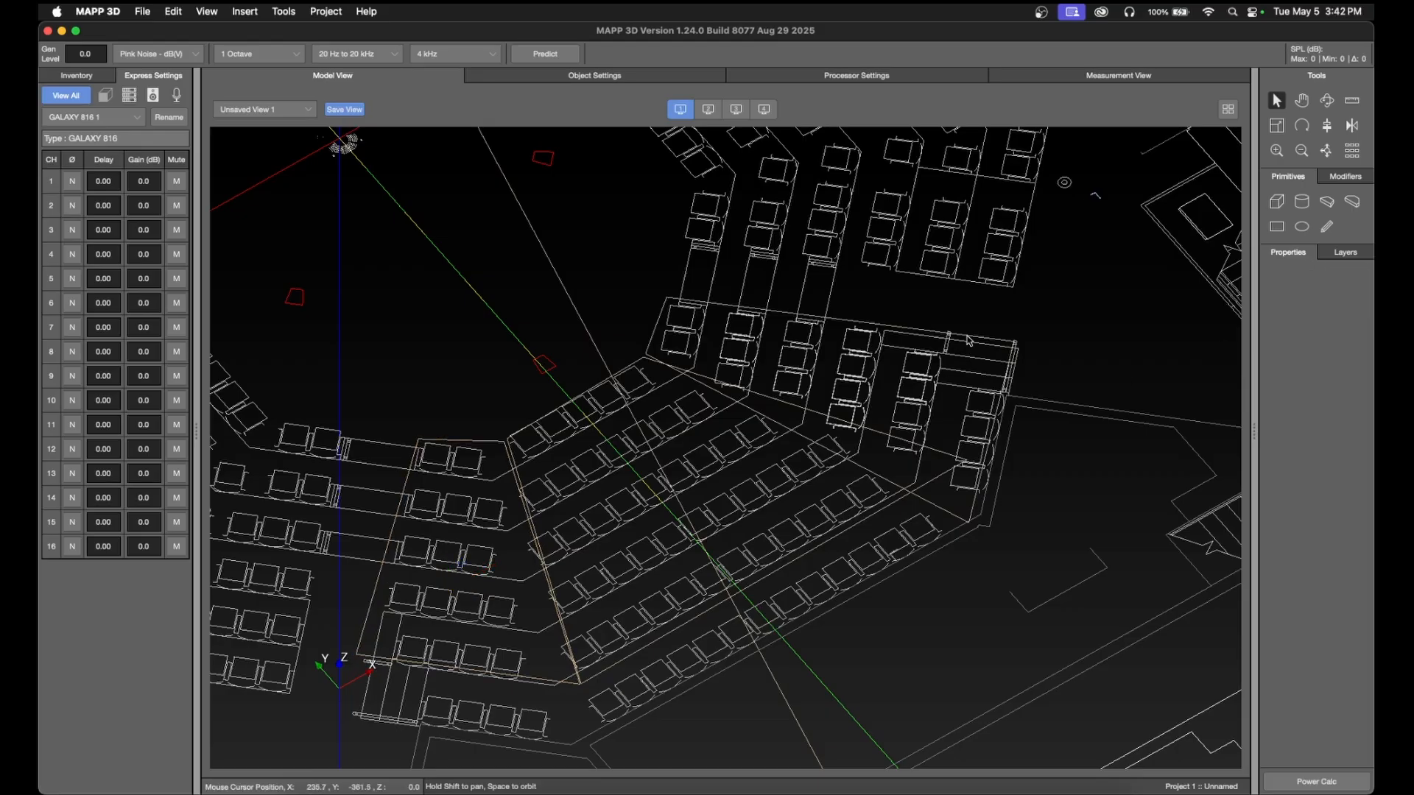
click(969, 343)
double_click(1362, 427)
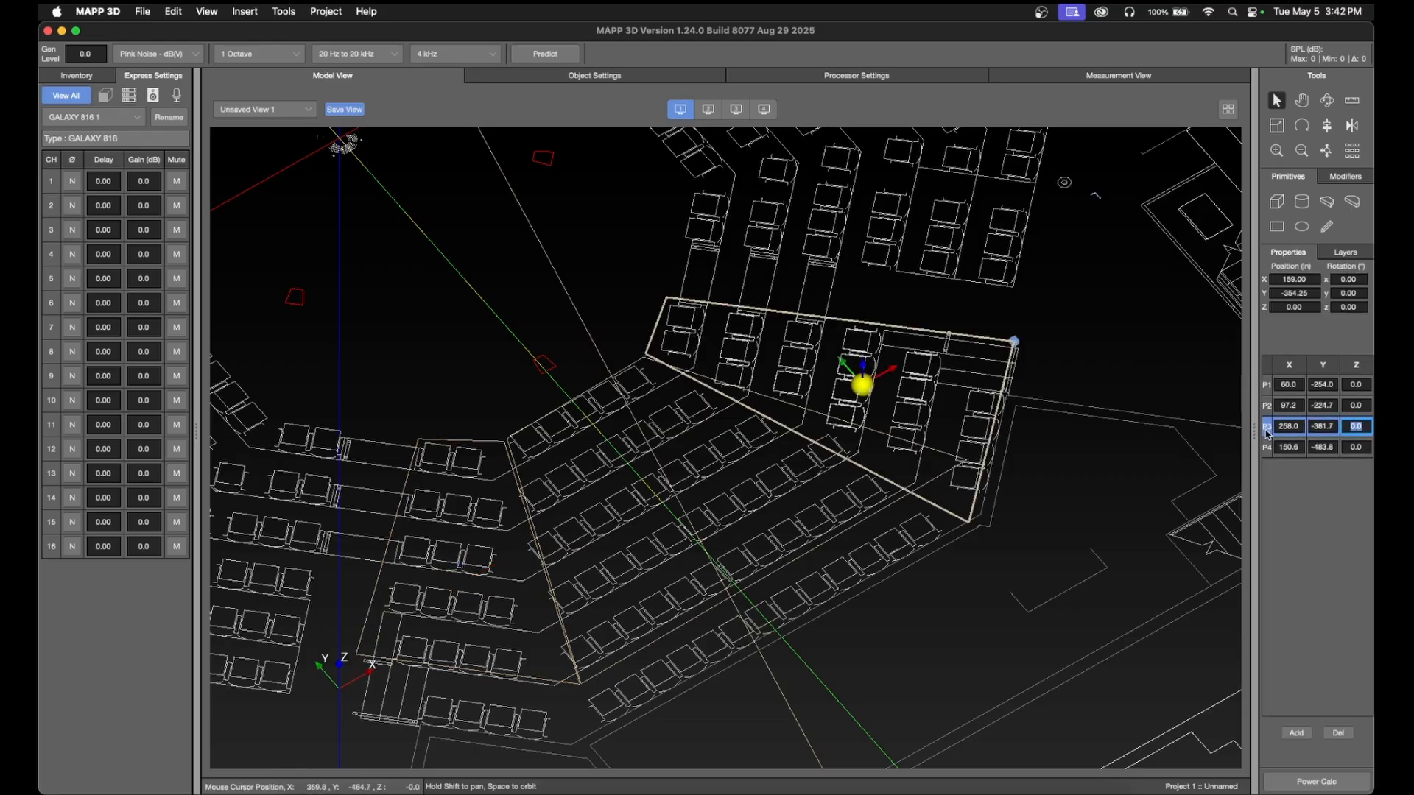
text(64)
double_click(1363, 447)
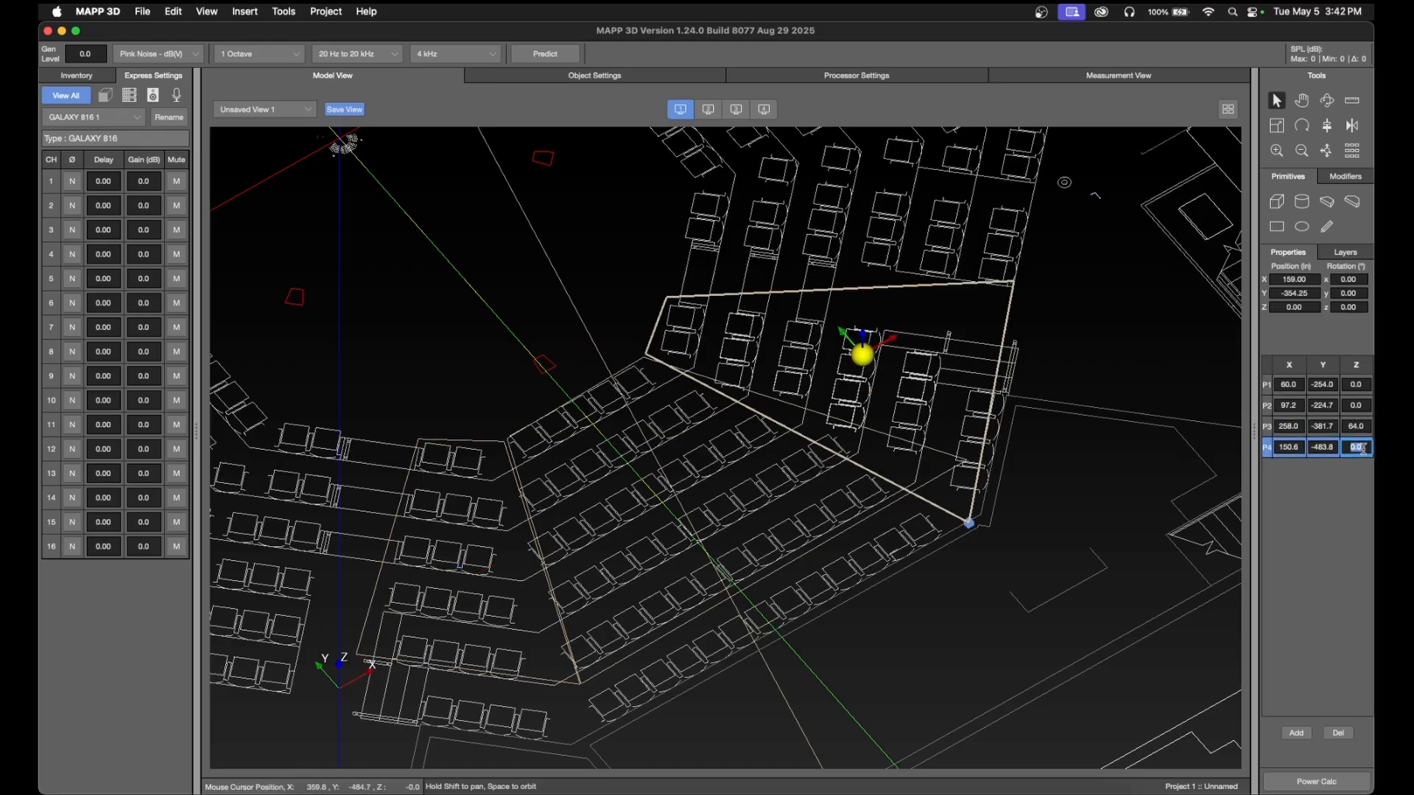
text(64)
key(Return)
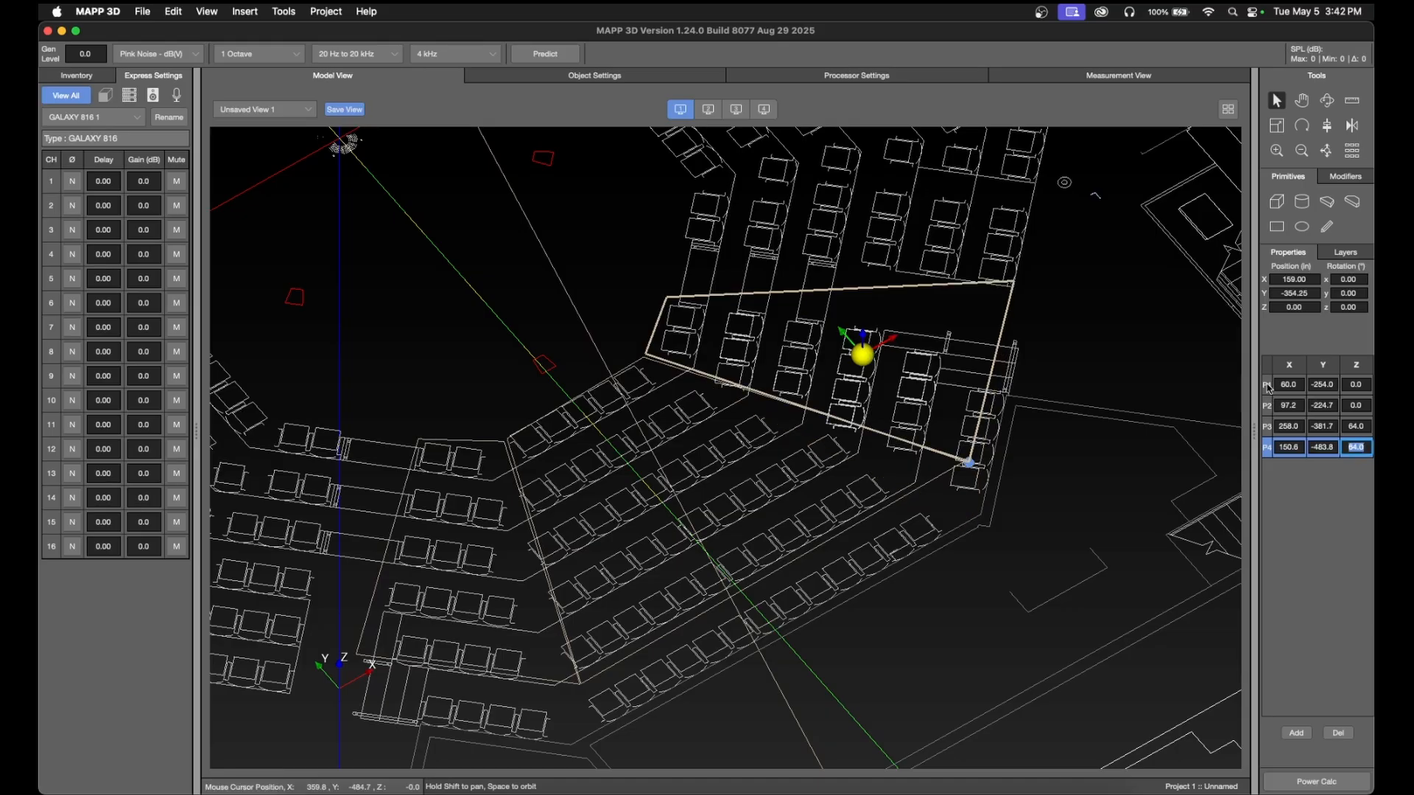
click(904, 552)
click(959, 291)
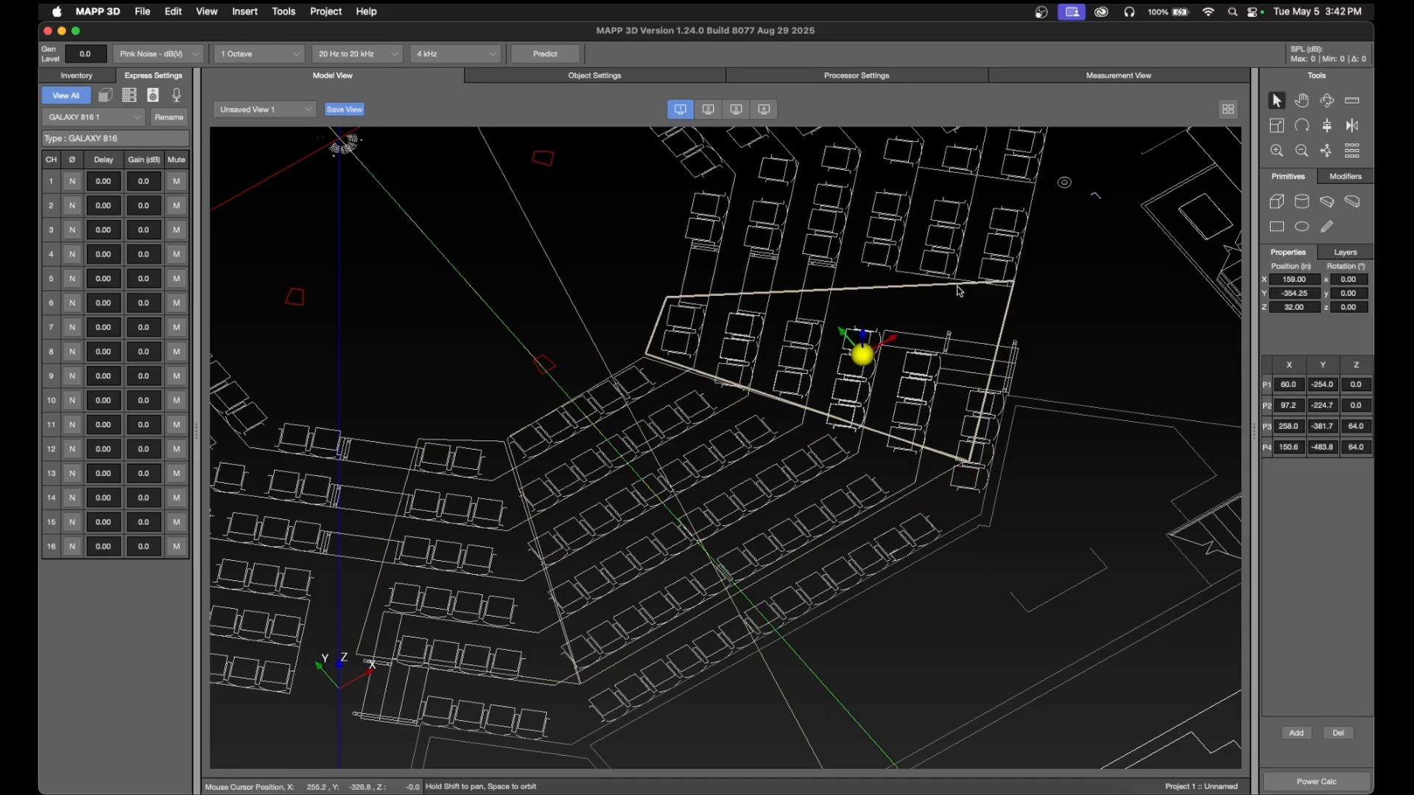
click(626, 368)
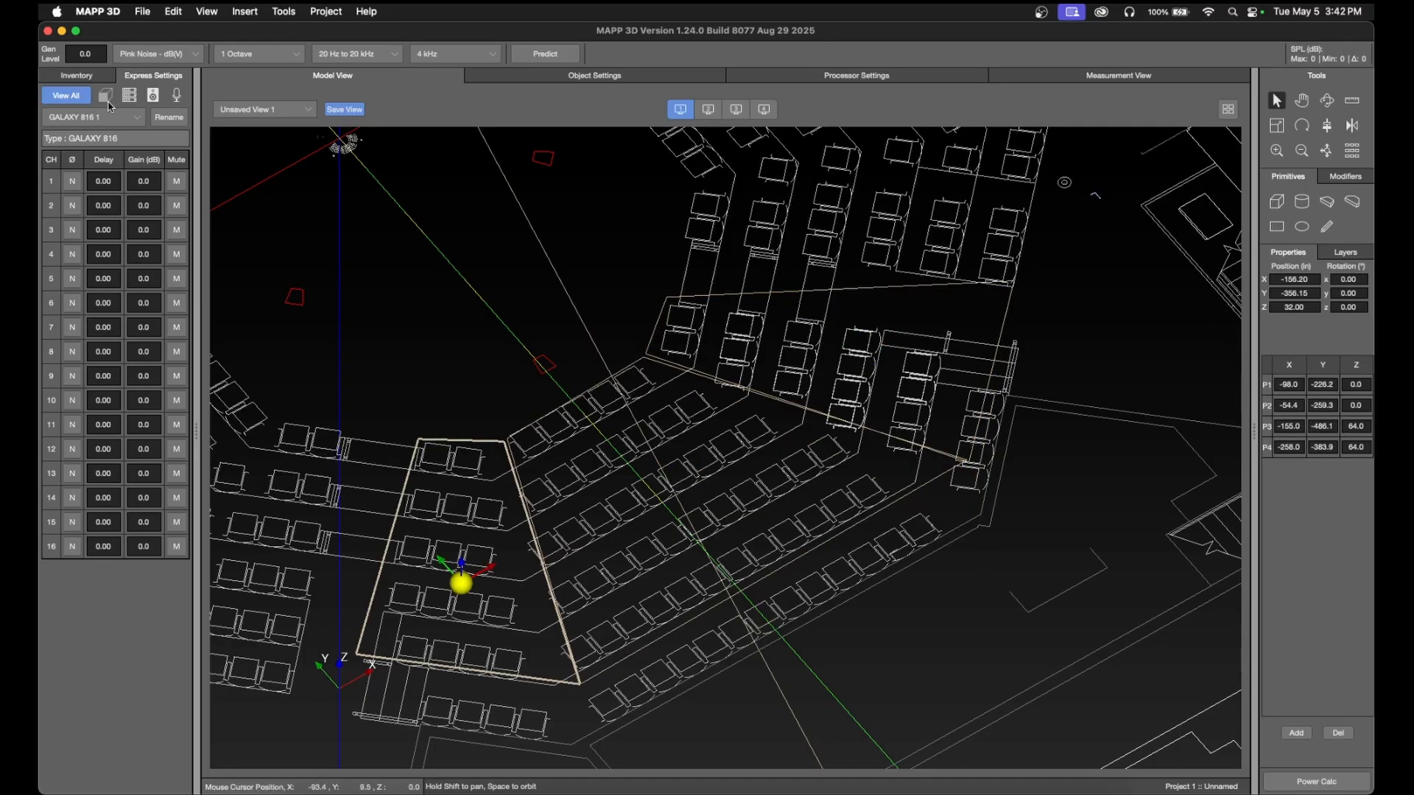
- Rename the three free-drawn audience shapes HC1, HC2 and HC3 in the geometry inventory
click(80, 76)
double_click(67, 155)
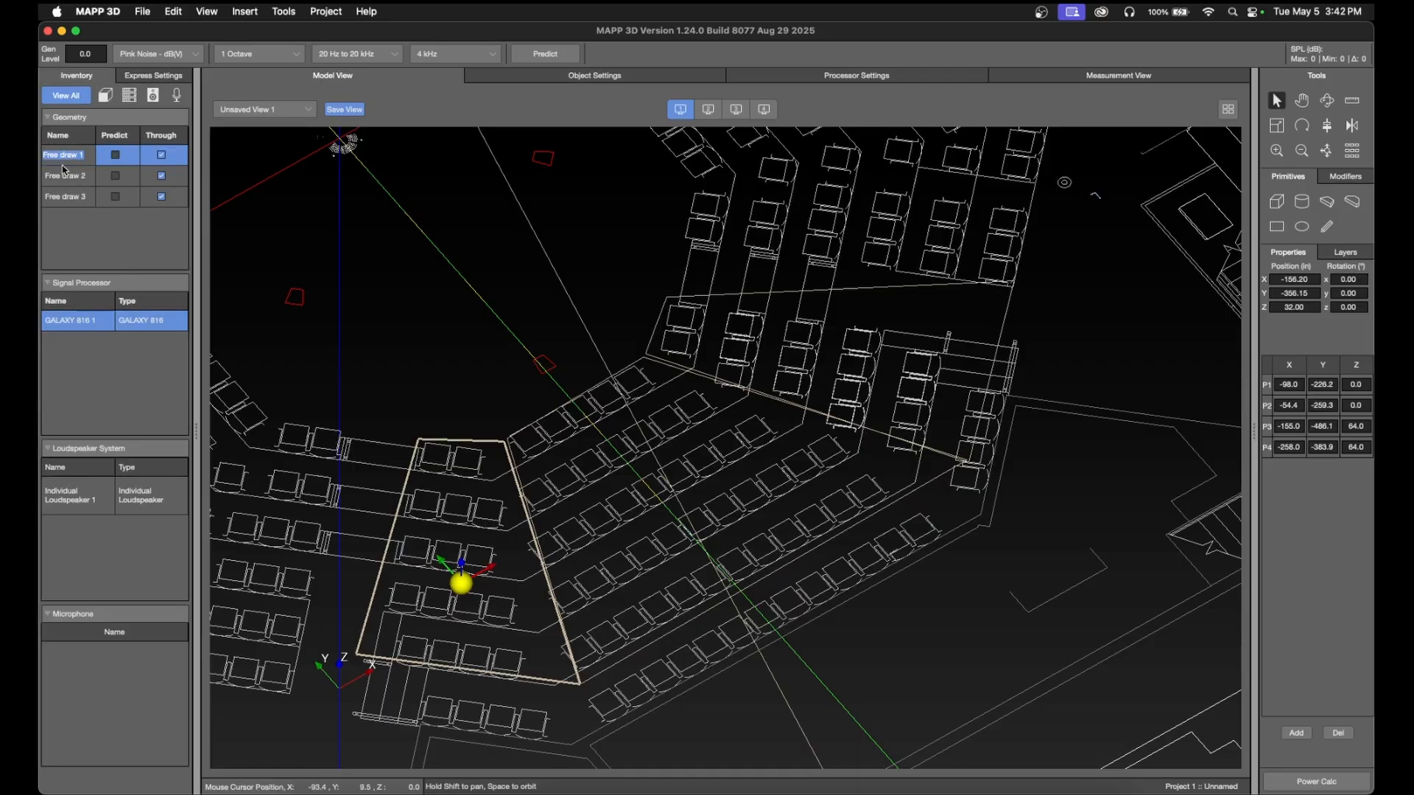
text(HC1)
double_click(66, 175)
text(HC)
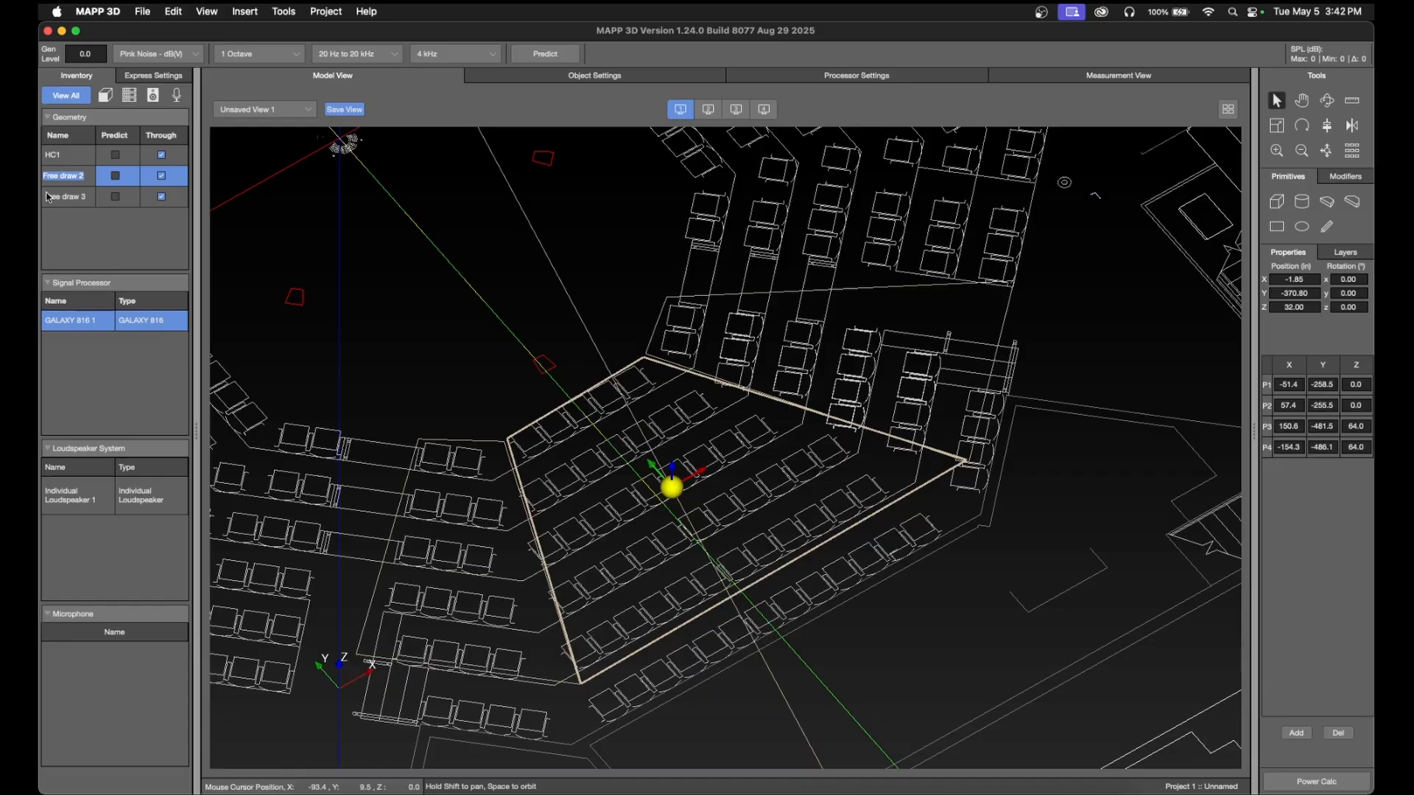
double_click(74, 196)
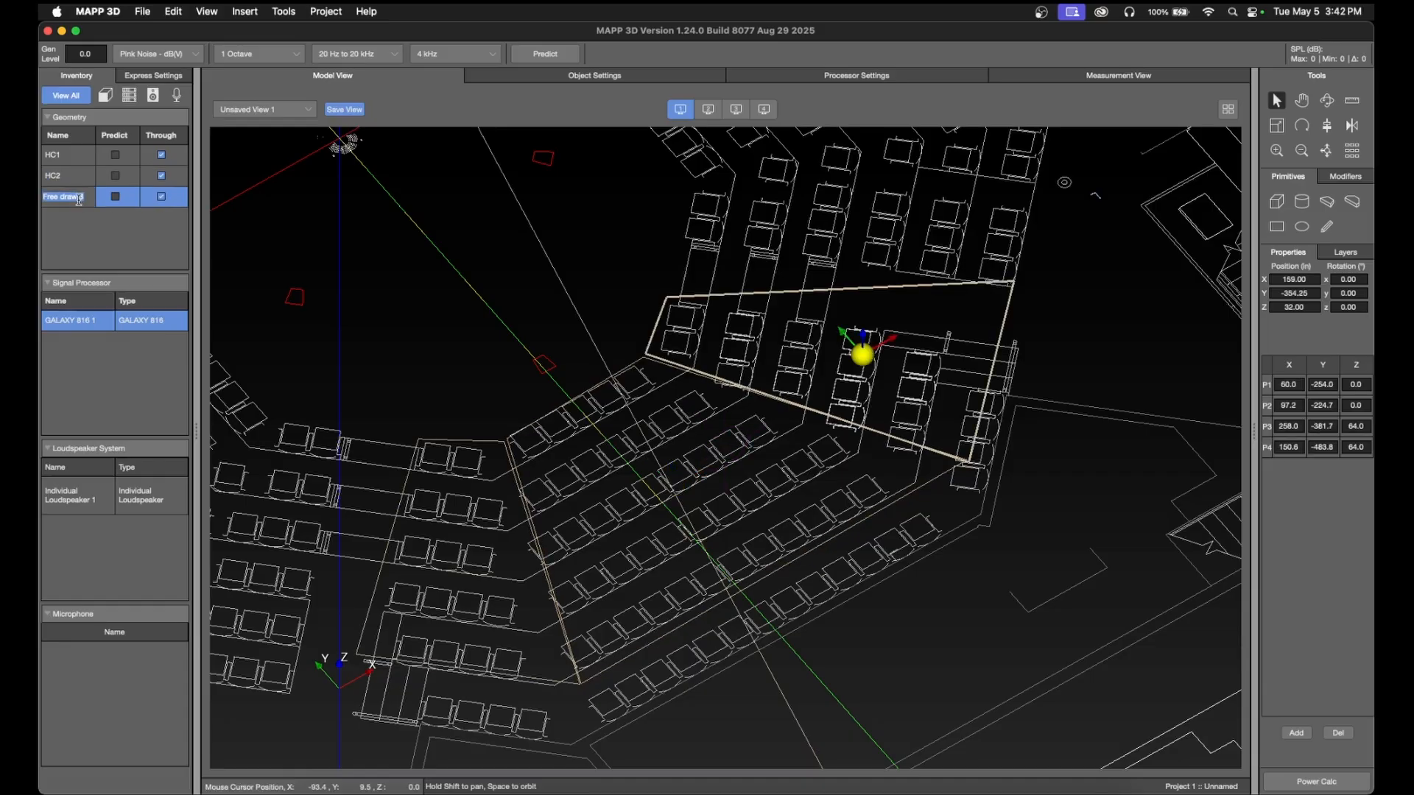
text(HC3)
key(Return)
- Enable prediction on the audience shapes HC1, HC2 and HC3
click(115, 155)
click(115, 175)
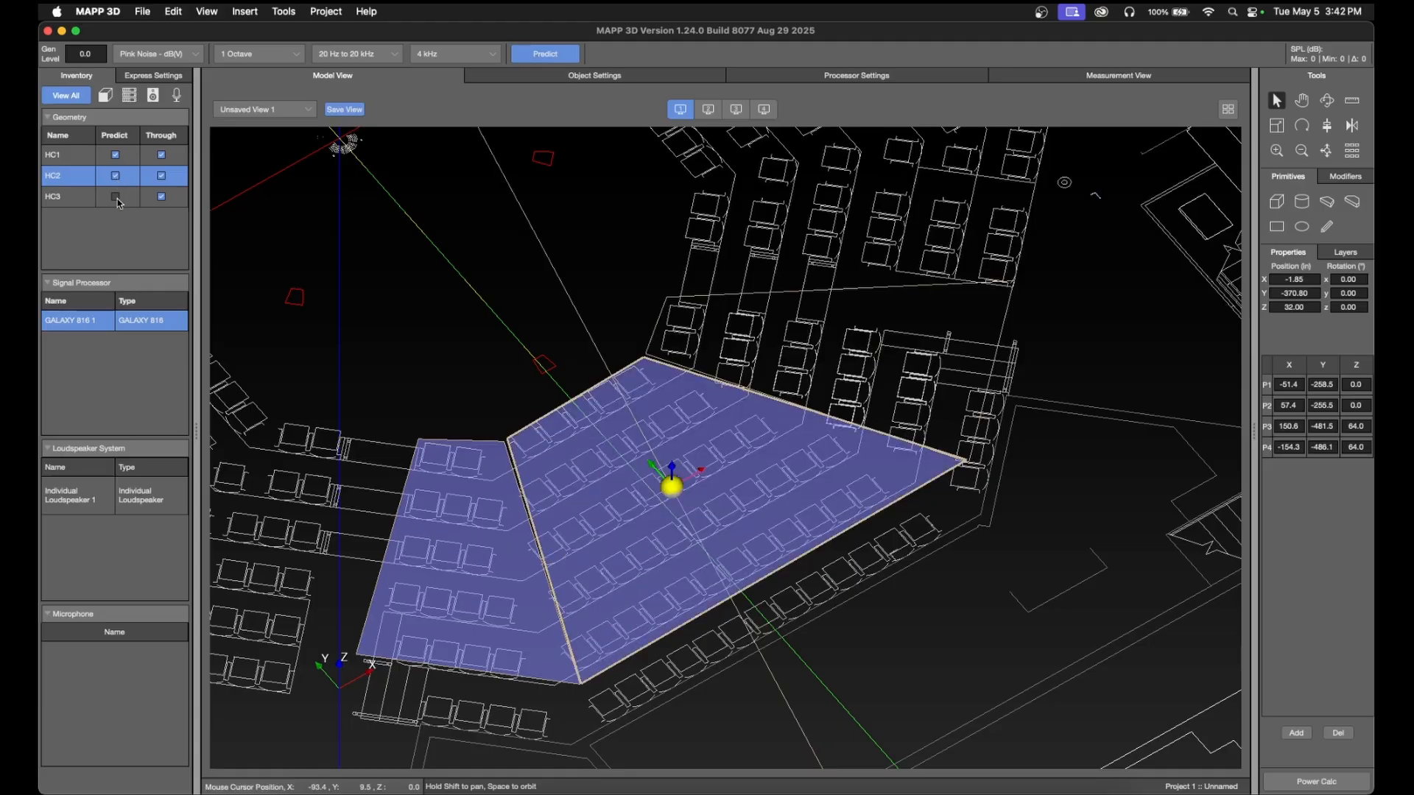
click(115, 196)
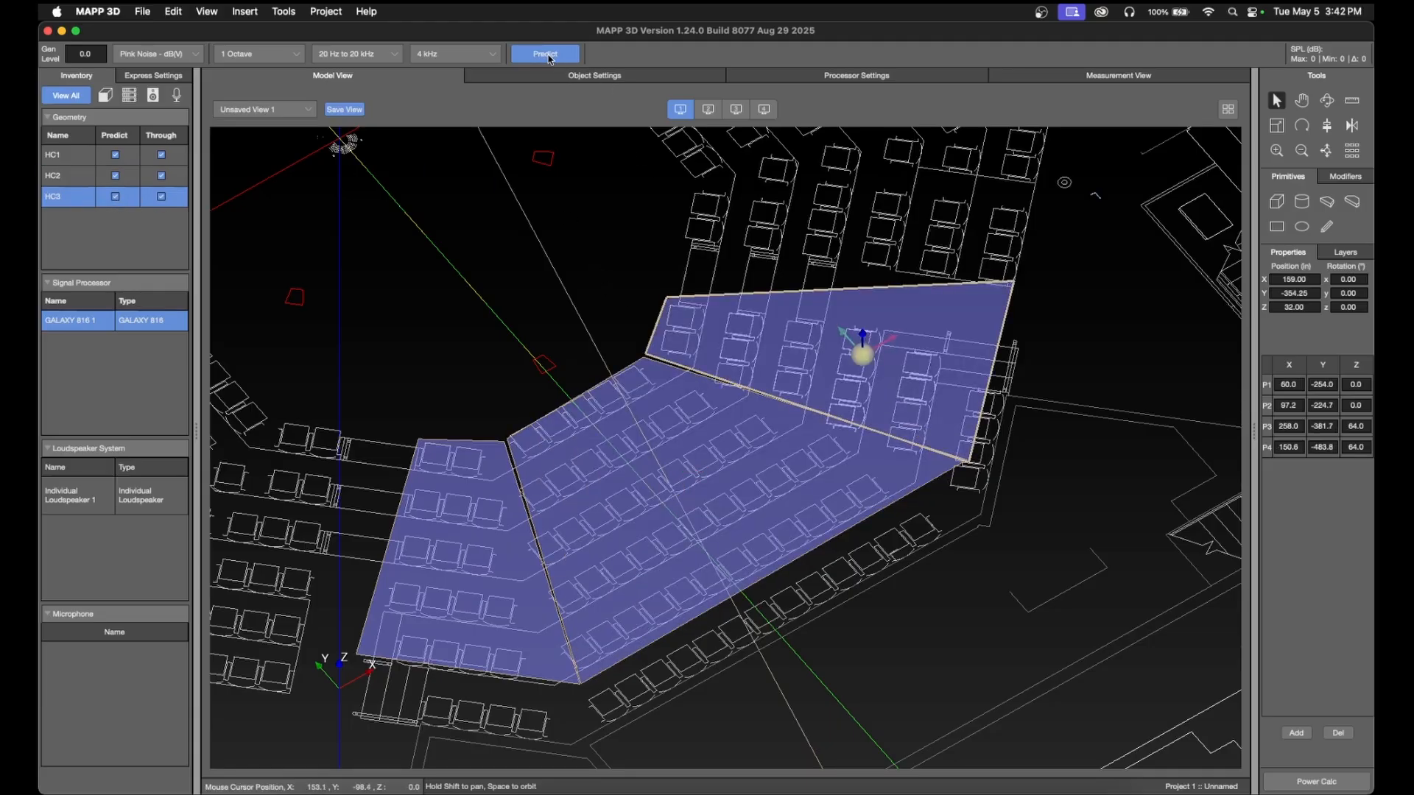
- Select the loudspeaker and try y-axis tilt angles of 38, 32 and 28 degrees towards the center seating
click(1327, 100)
drag(626, 436, 379, 474)
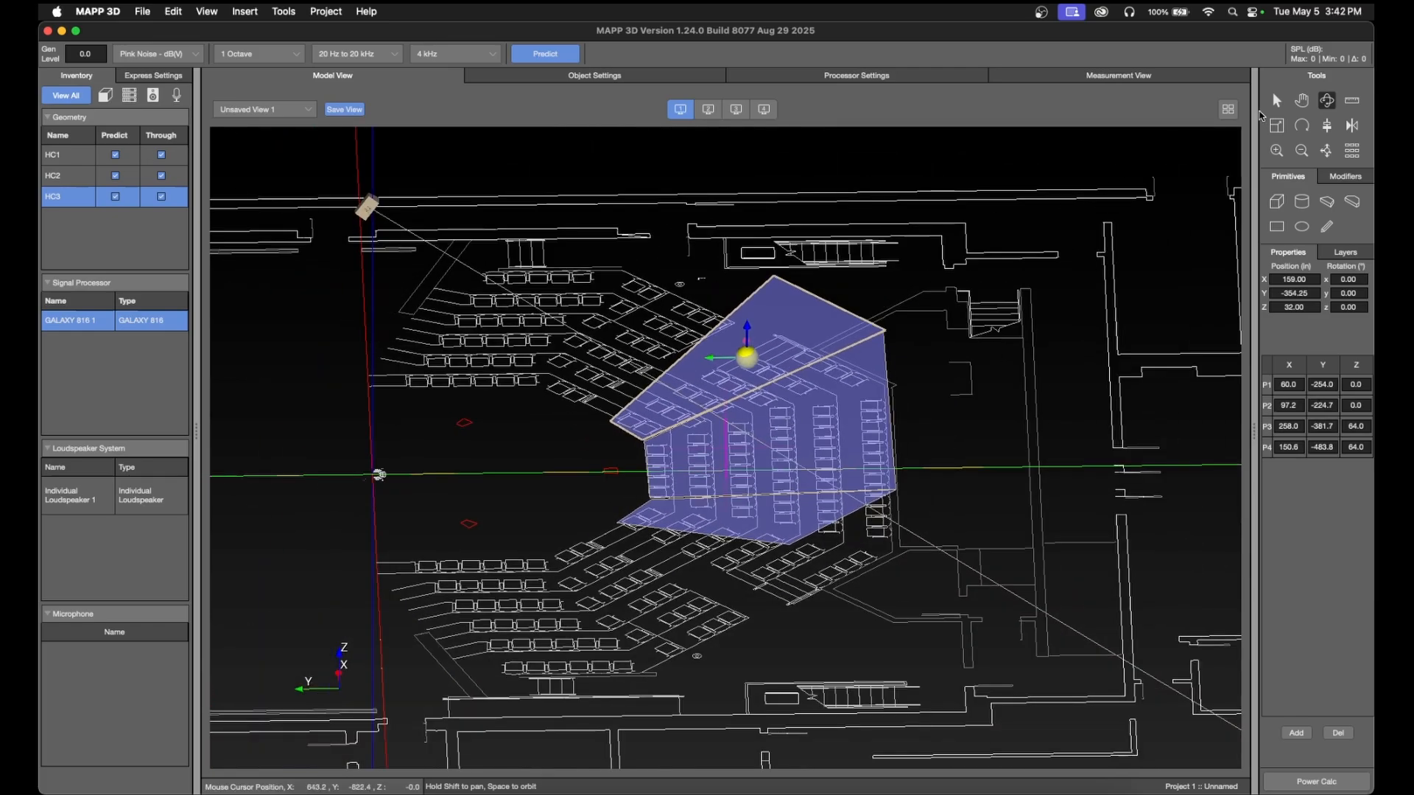
click(1277, 100)
click(371, 208)
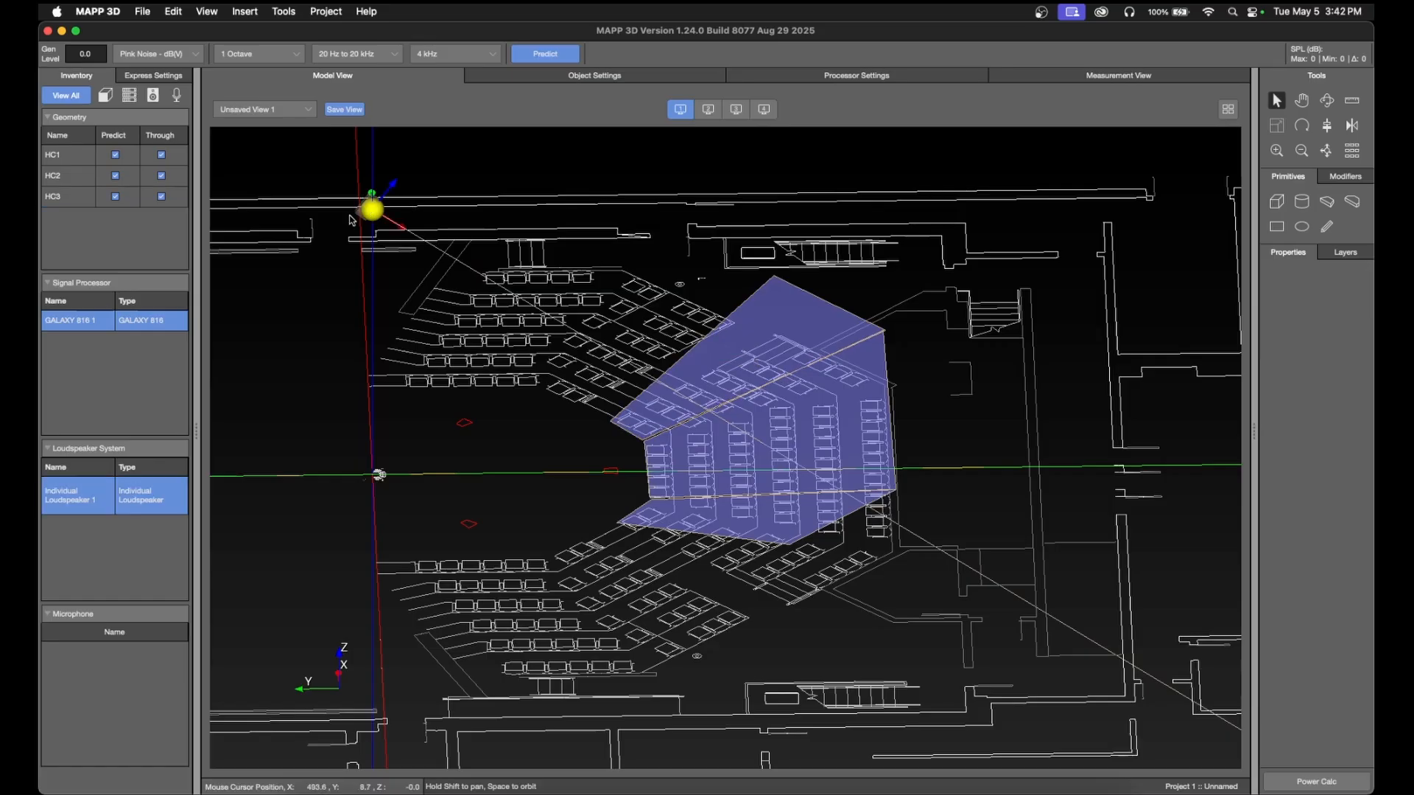
click(154, 78)
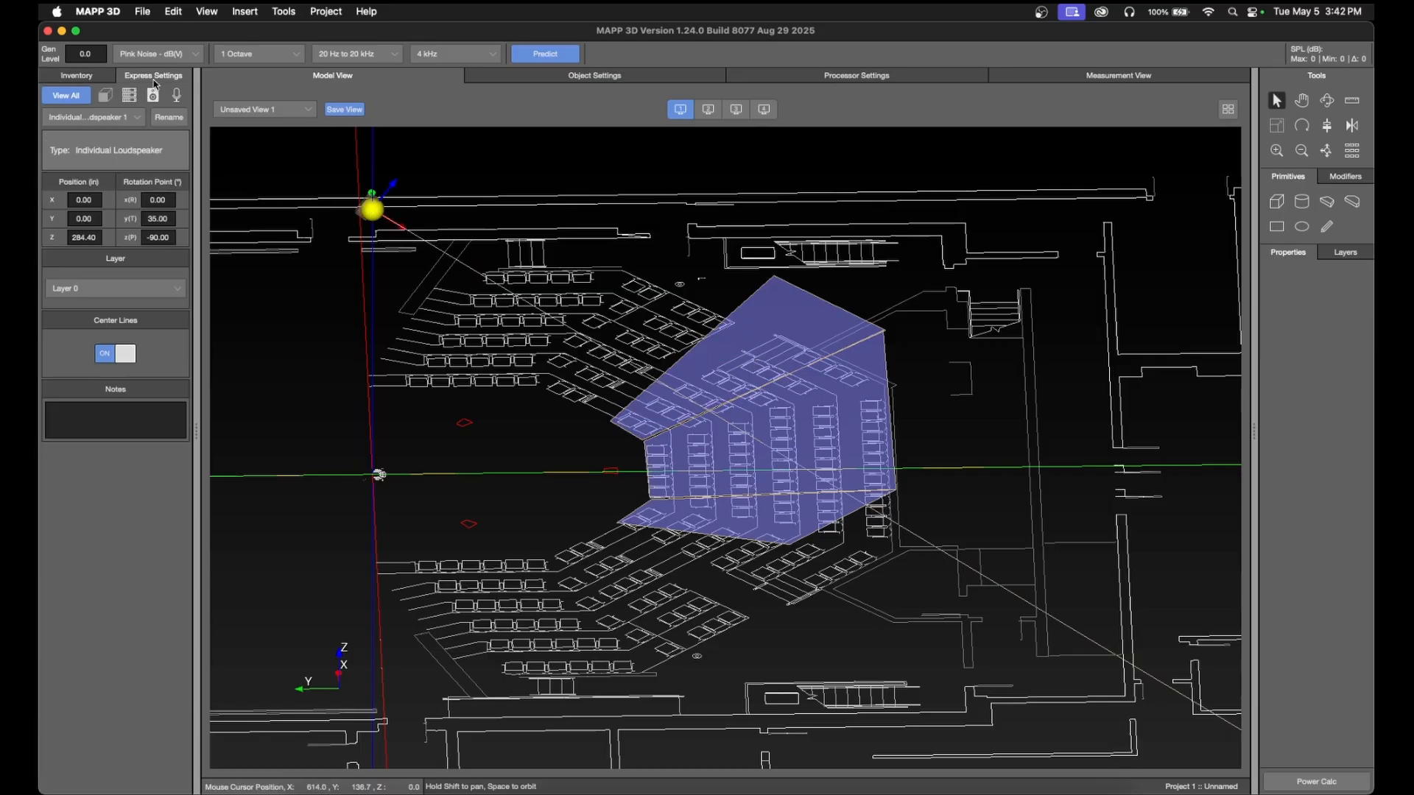
click(172, 219)
text(38)
key(Return)
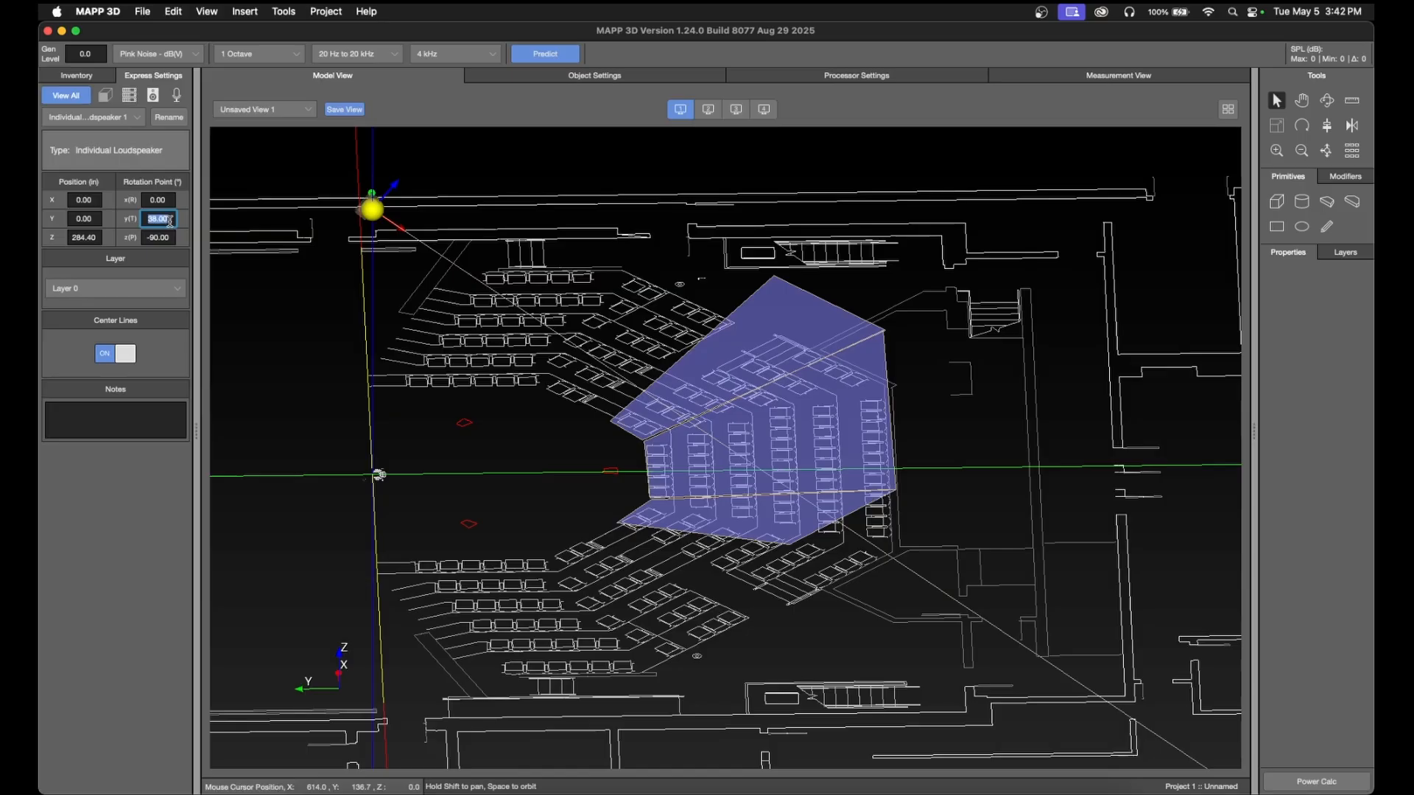
text(32)
key(Return)
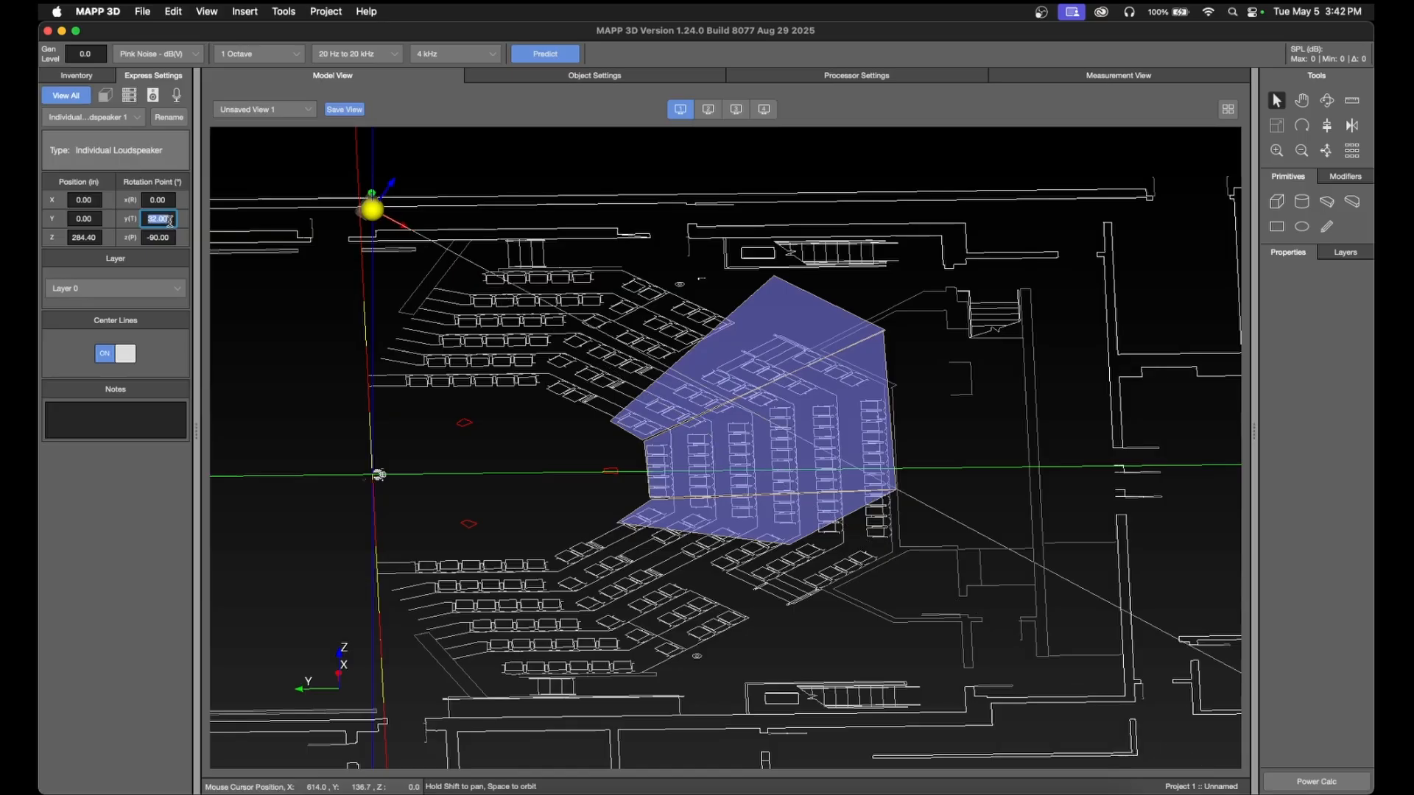
text(28)
key(Return)
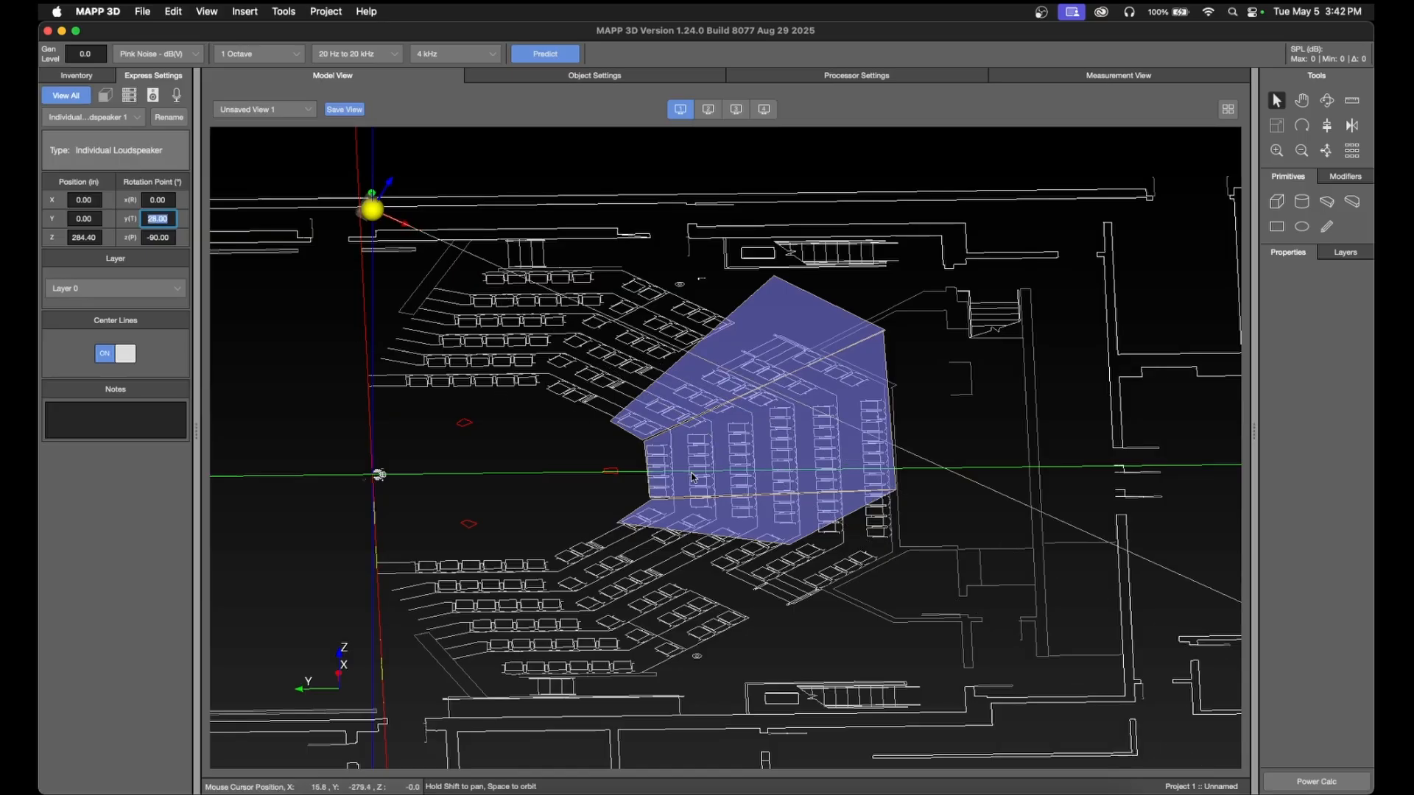
- Try flatter loudspeaker tilt angles of 27 and 25 degrees while checking the aim line from the side
click(1329, 100)
drag(1018, 425, 1021, 360)
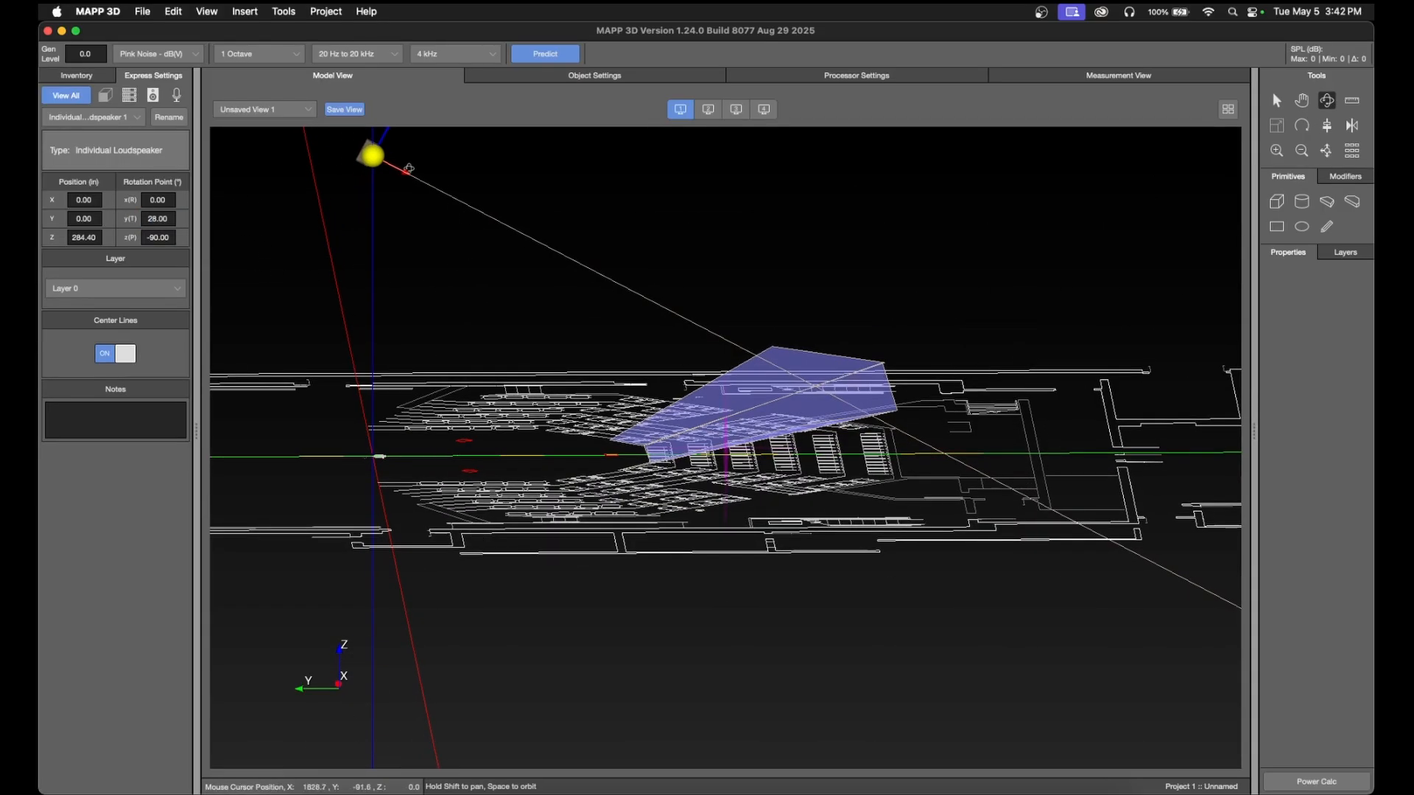
key(Escape)
click(371, 155)
click(173, 218)
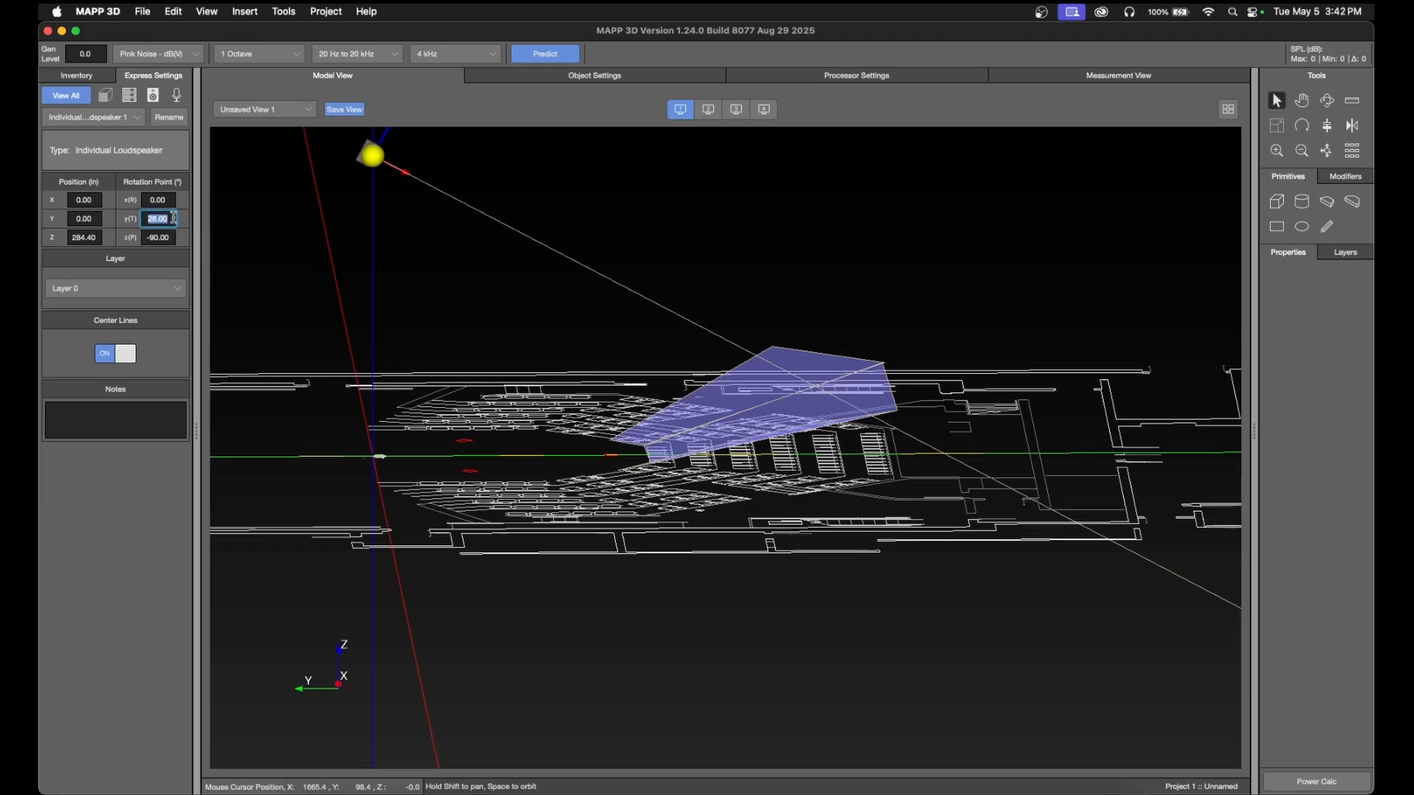
text(27)
key(Return)
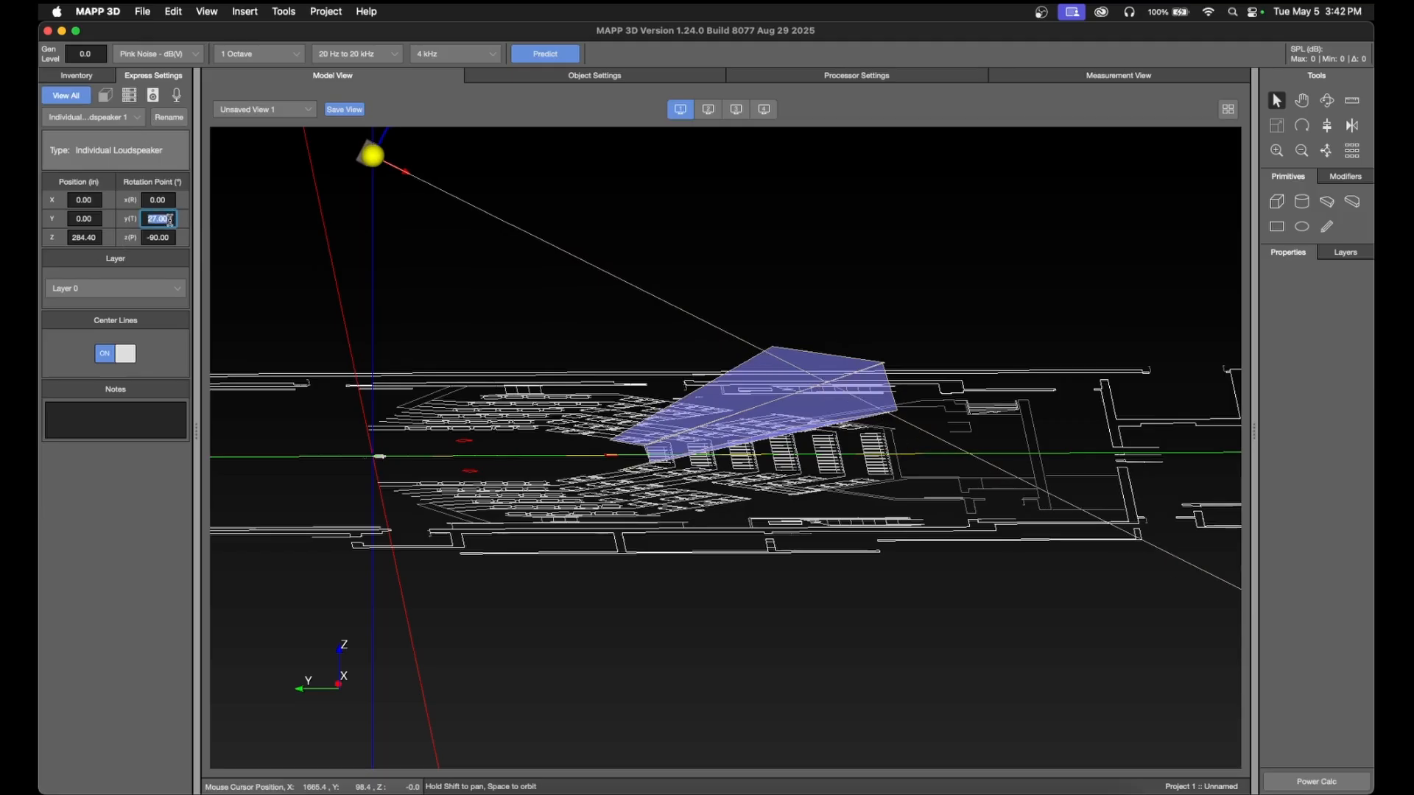
text(25)
key(Return)
click(259, 329)
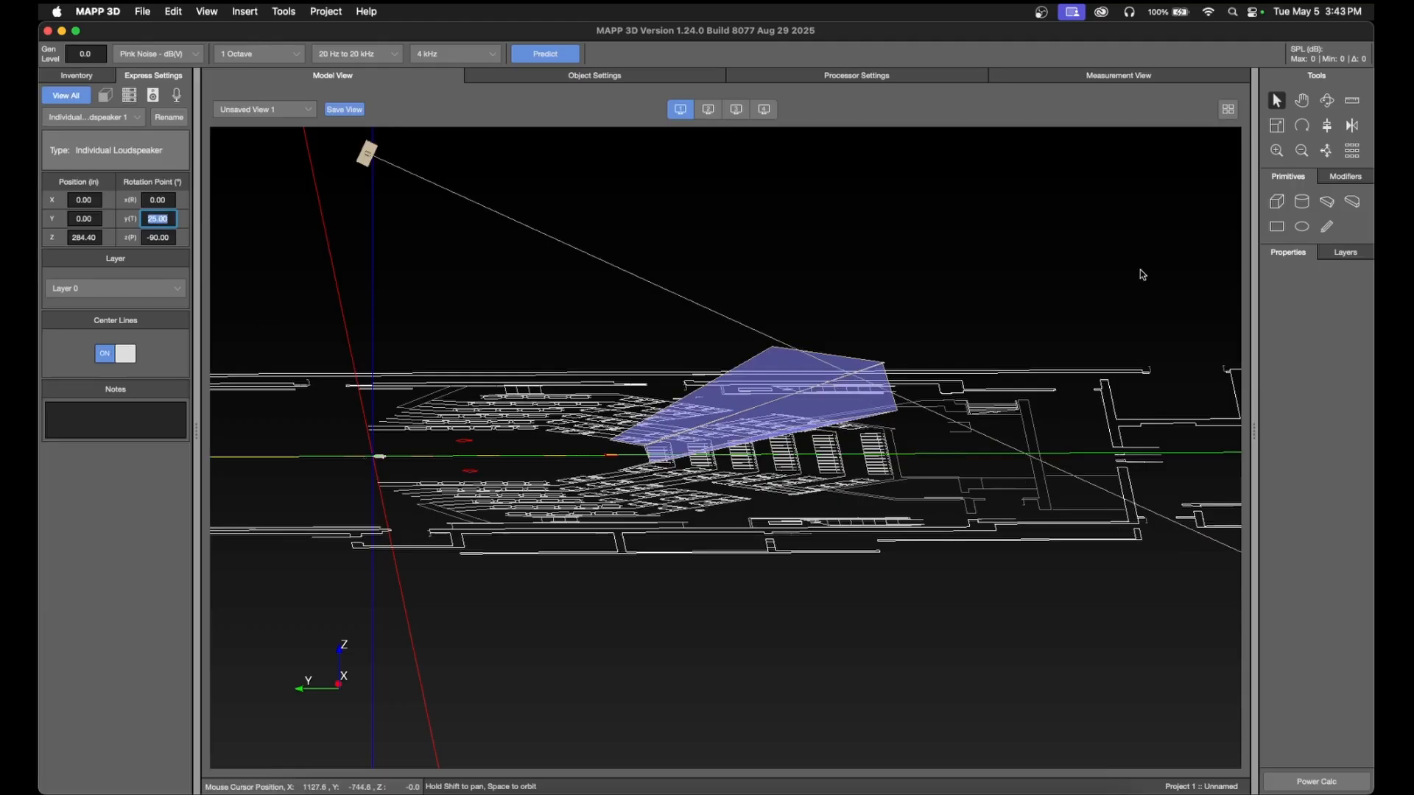
- Reset the loudspeaker's tilt to 0 degrees and its Z position to 0 in
scroll(731, 309, down, 3)
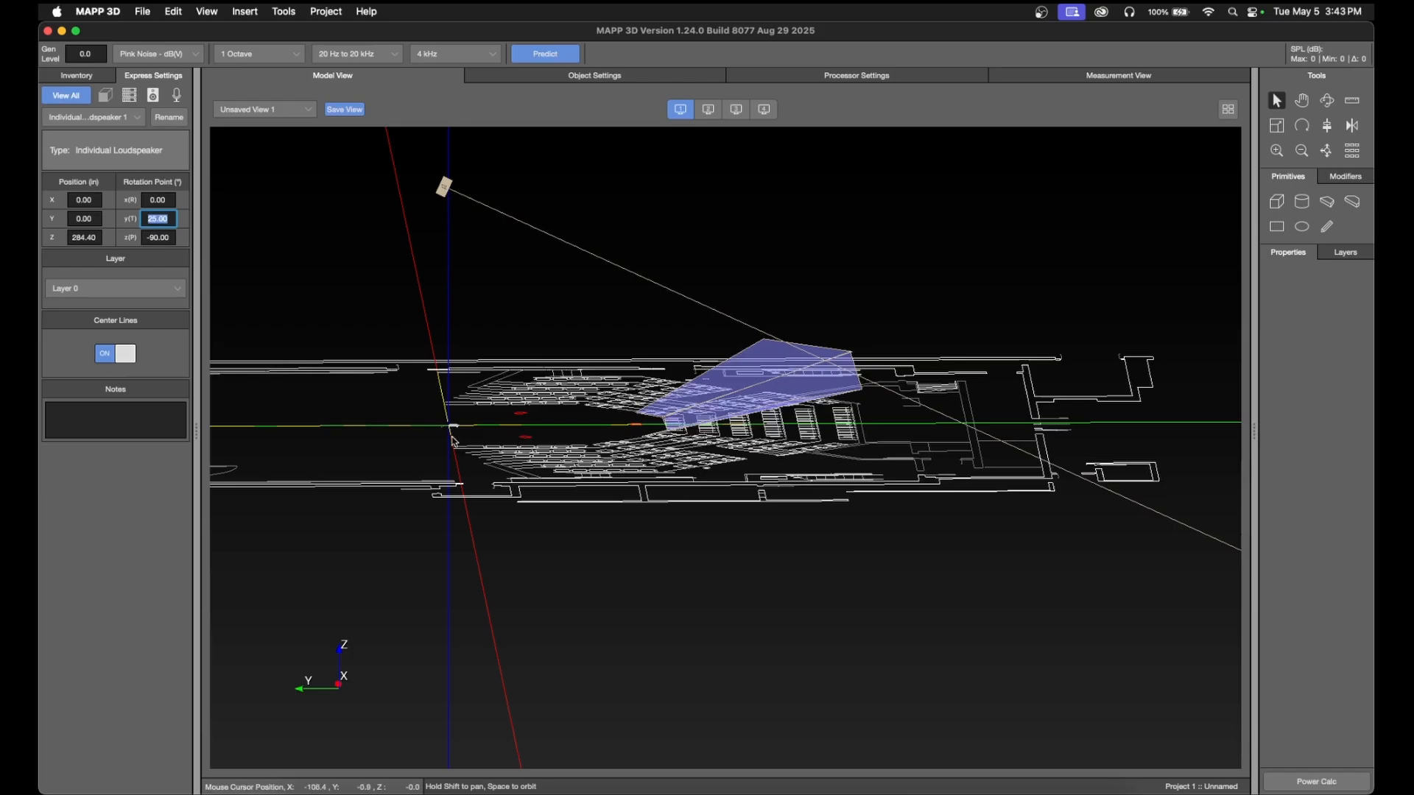
click(1327, 100)
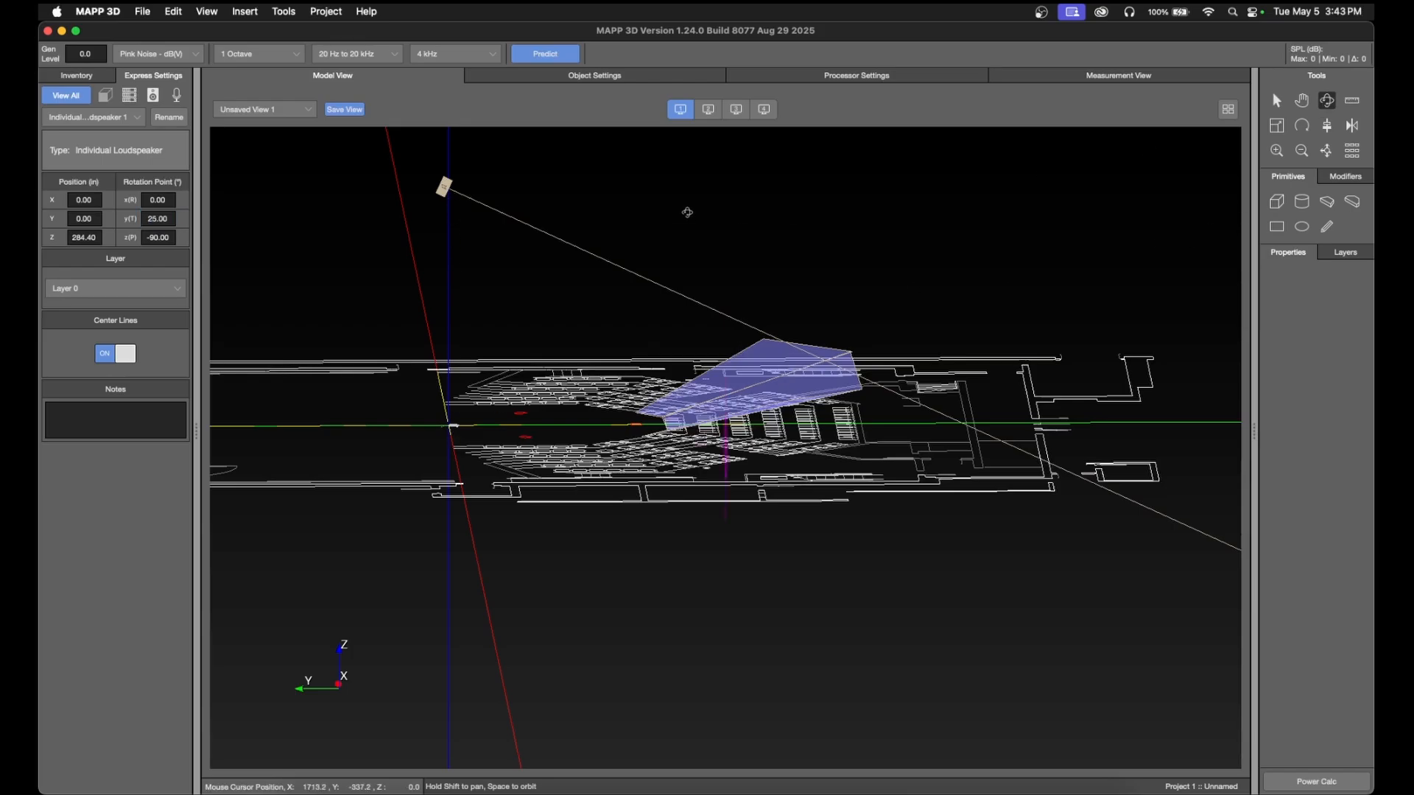
drag(685, 214, 527, 374)
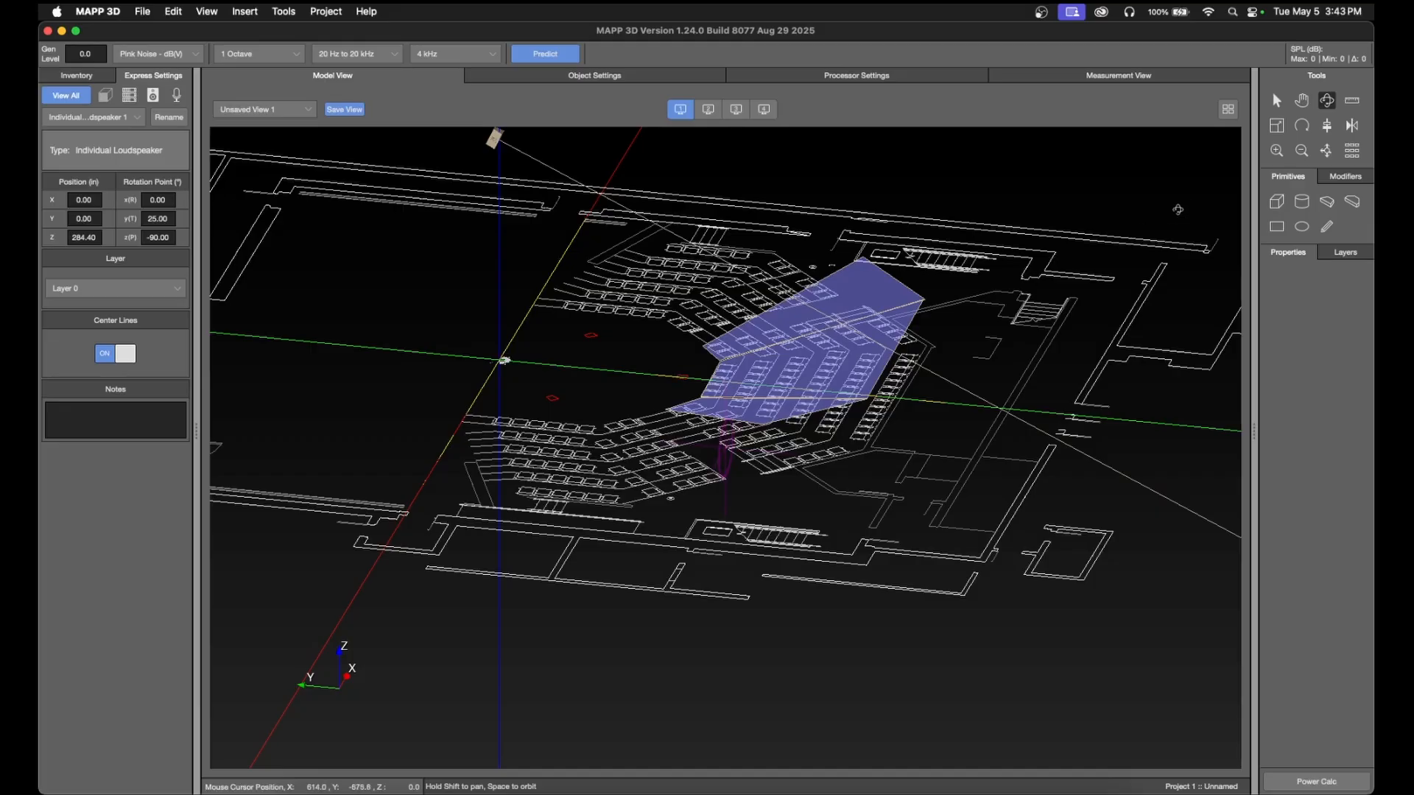
scroll(724, 370, up, 10)
scroll(725, 370, up, 2)
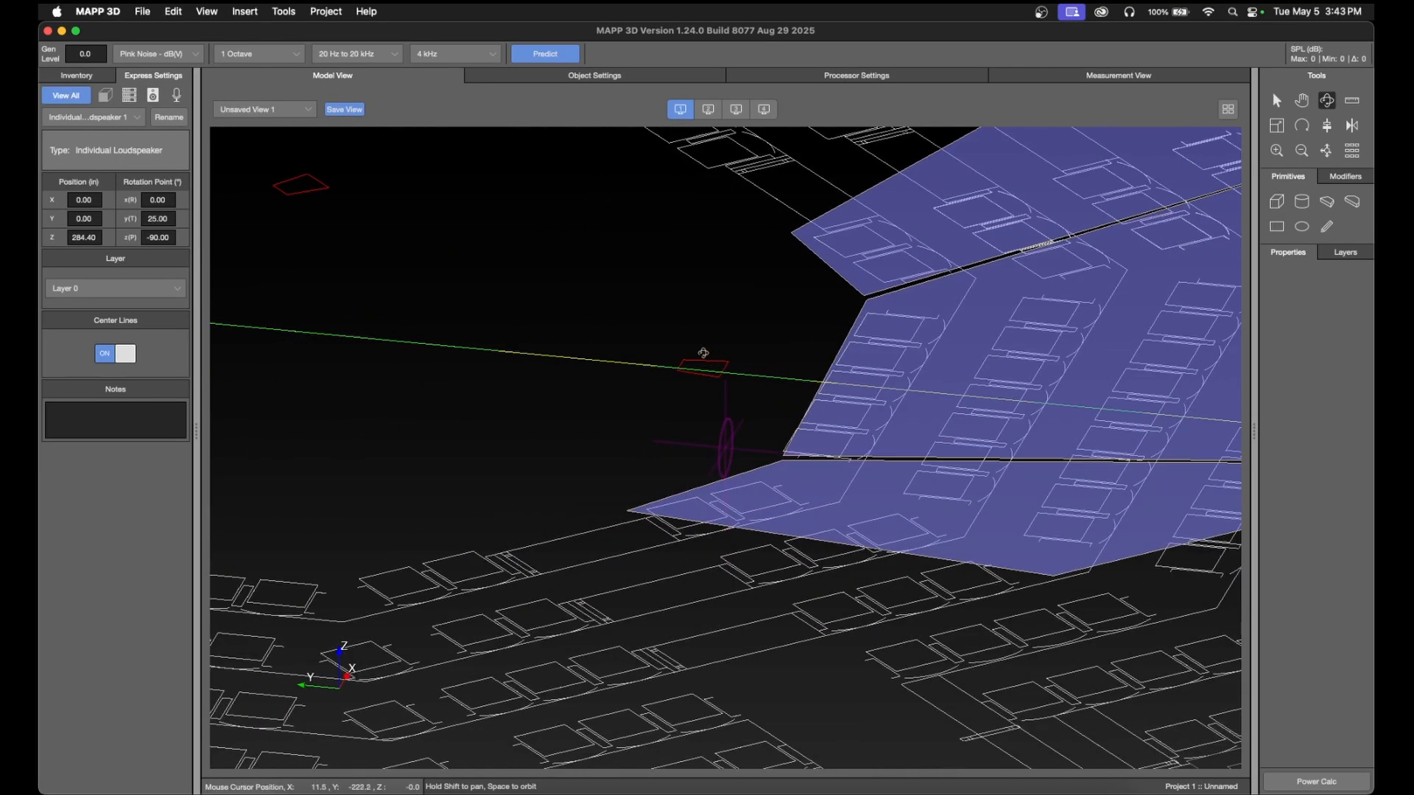
scroll(697, 390, down, 10)
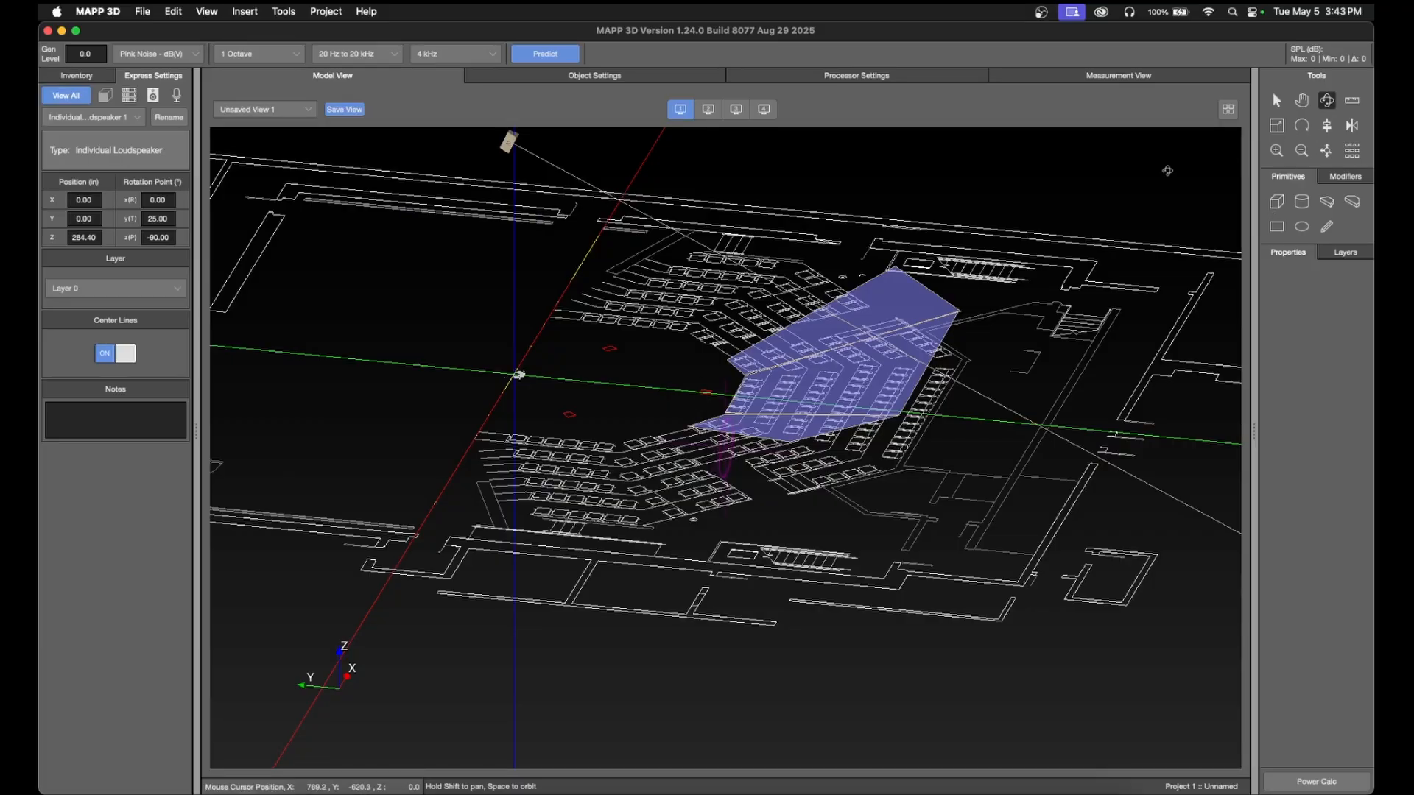
double_click(174, 220)
text(0)
key(Return)
double_click(100, 237)
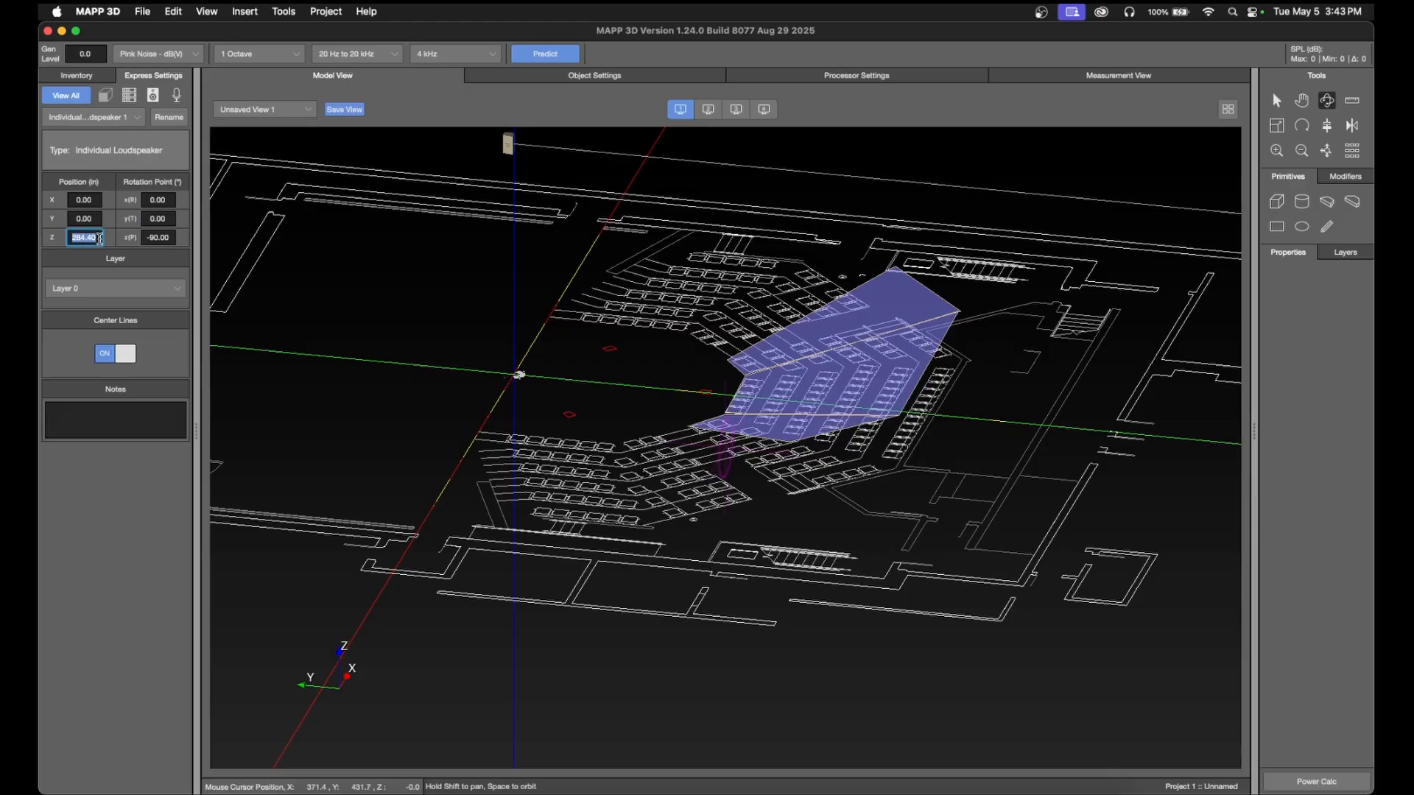
key(BackSpace)
text(0)
click(100, 223)
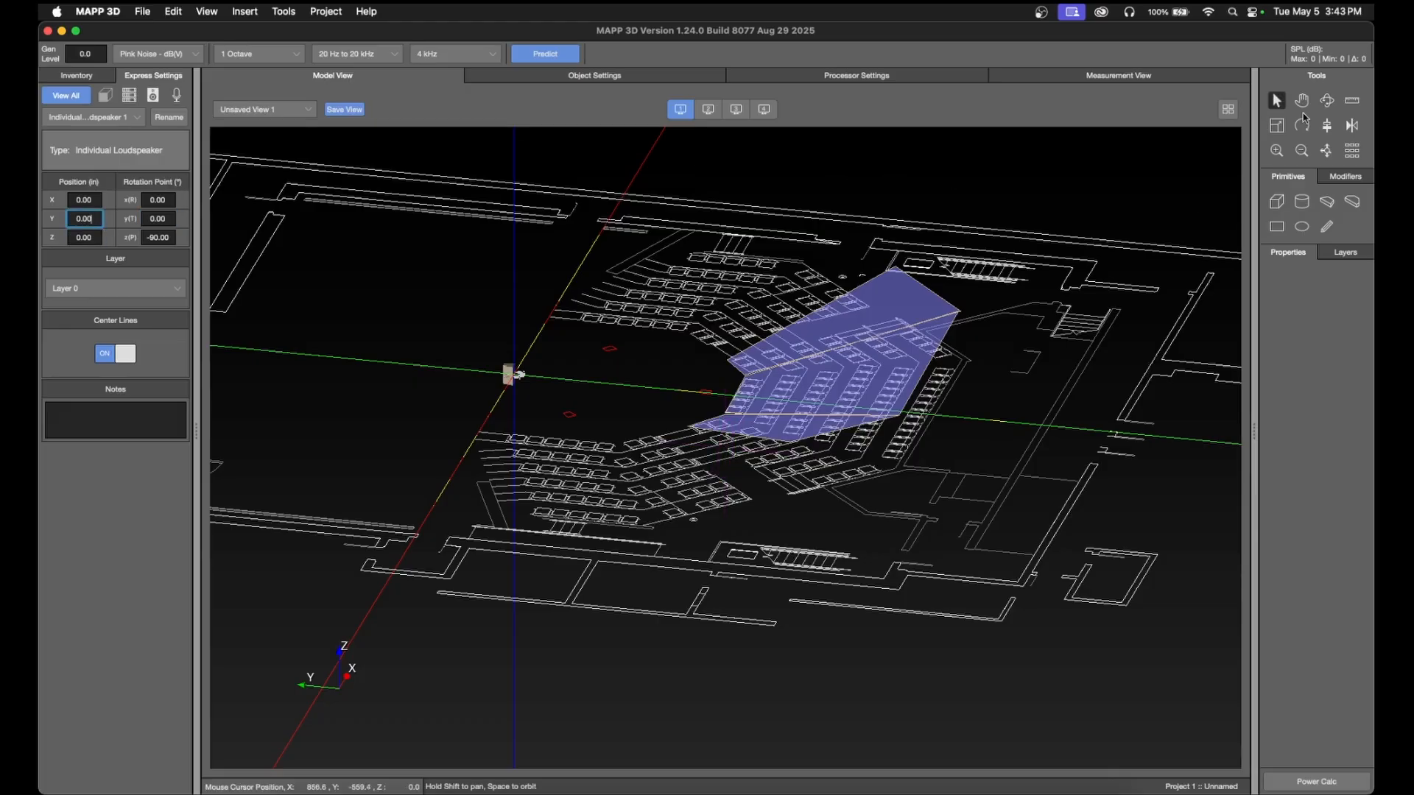
- In a plan view, move the loudspeaker onto the red marker in front of the center seating, at about X 1.7, Y -229 in
click(1329, 101)
drag(987, 316, 496, 587)
click(1277, 100)
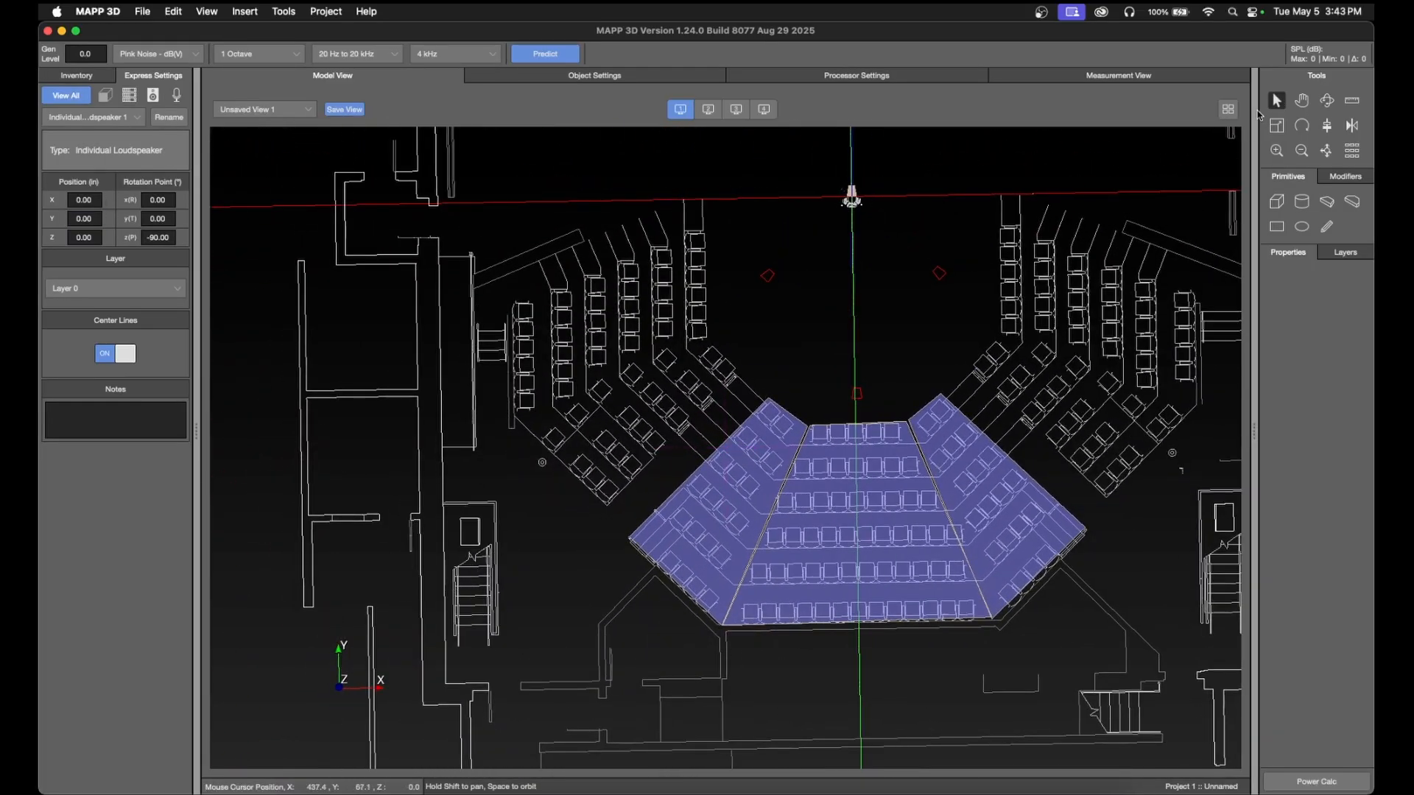
click(852, 198)
scroll(831, 200, up, 5)
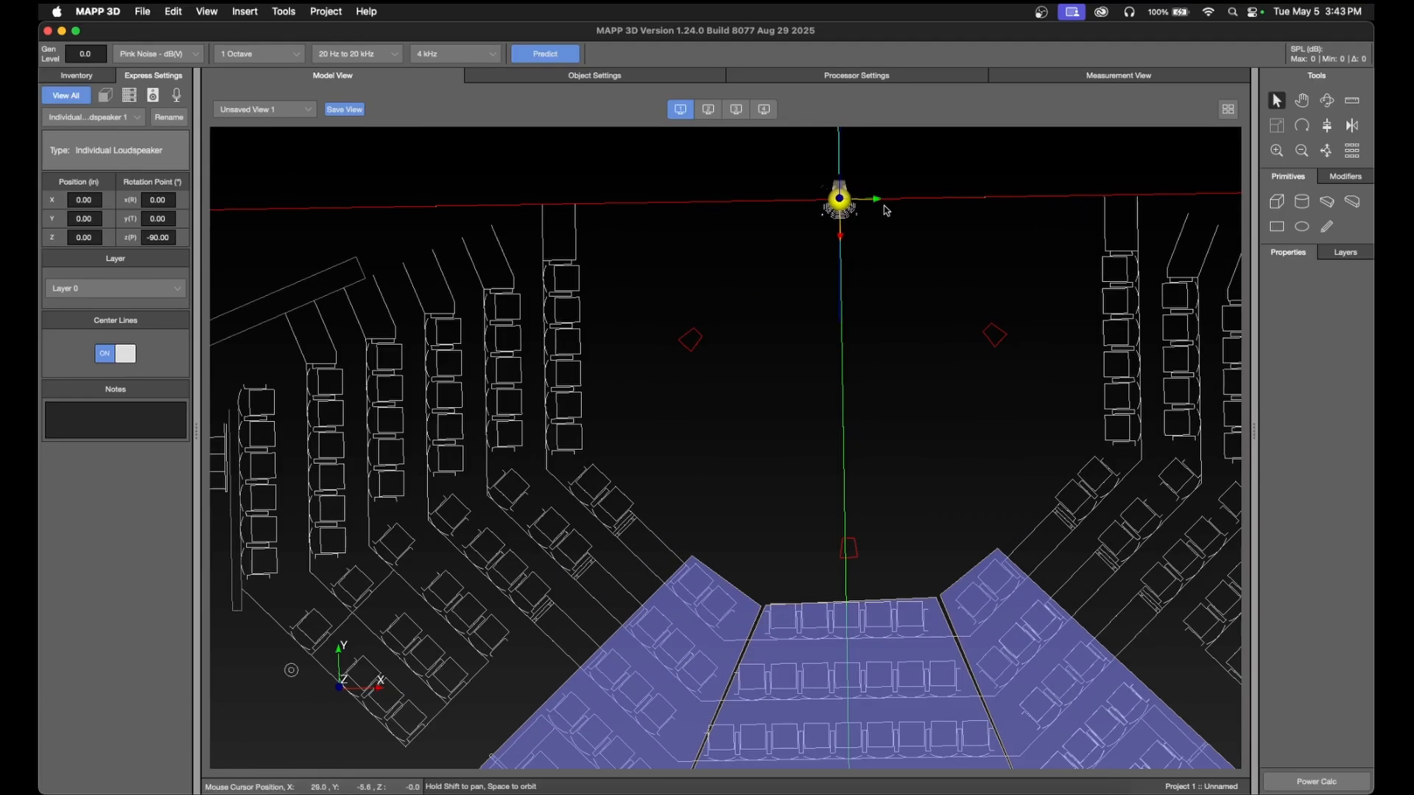
drag(832, 197, 842, 611)
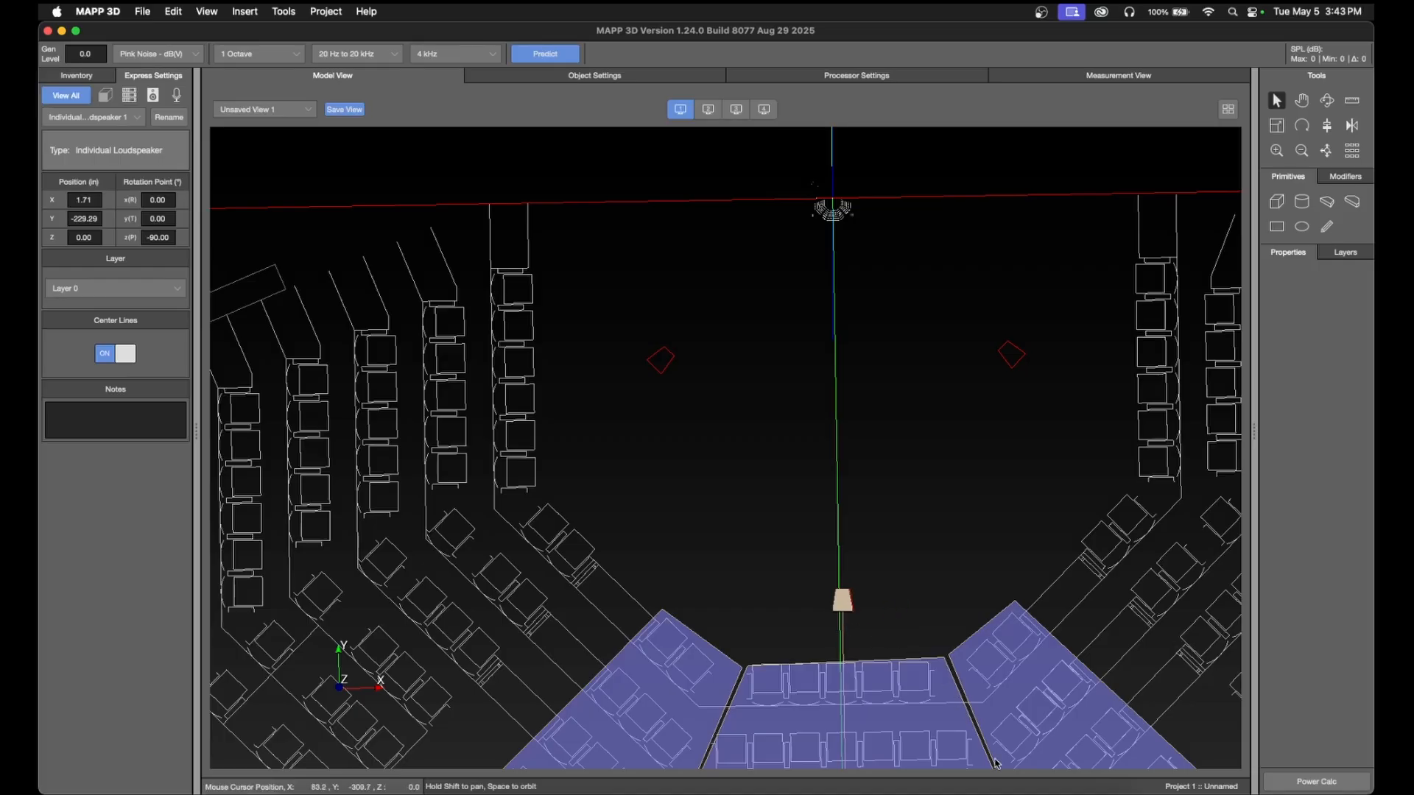
- Switch to AutoCAD and look up the loudspeaker's mounting height dimension in the section view
click(932, 779)
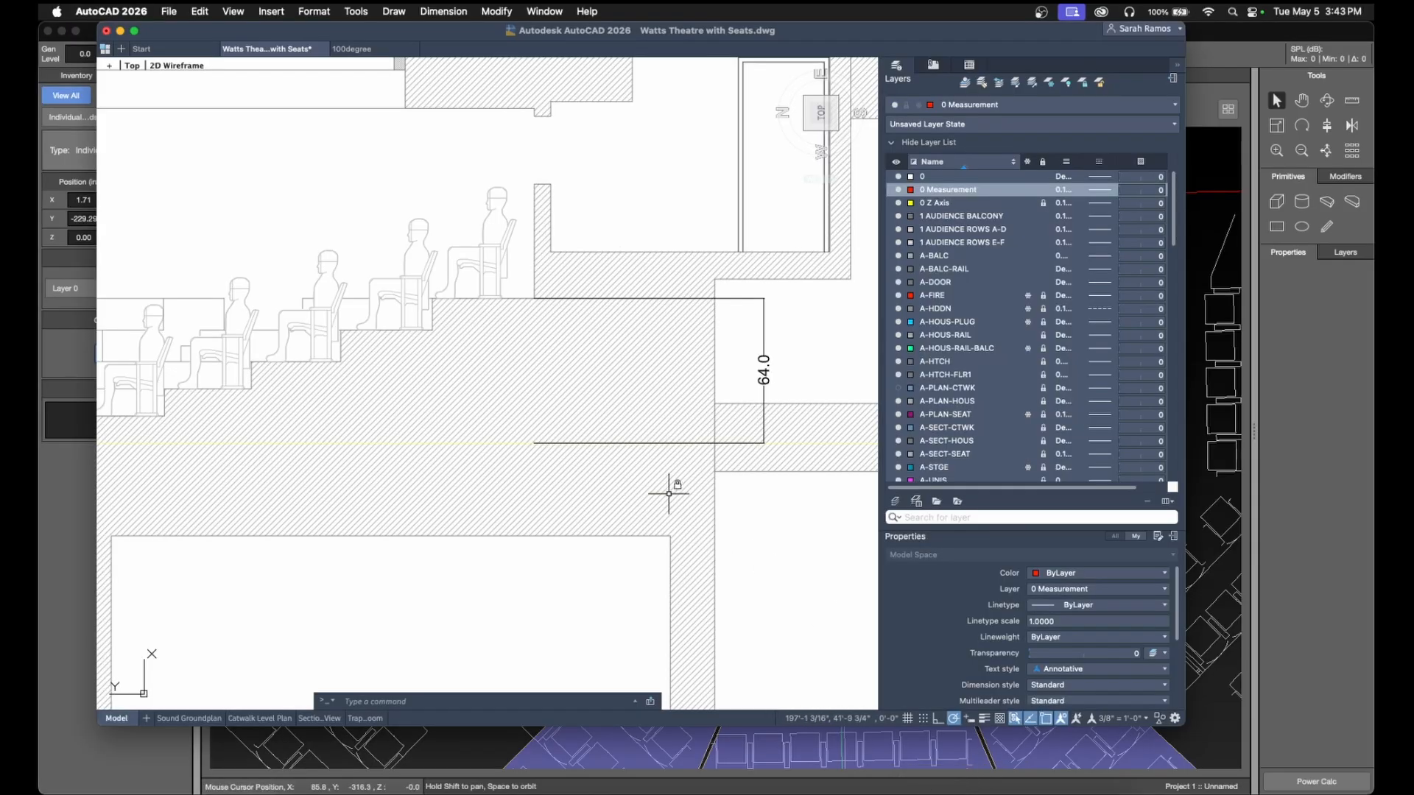
scroll(668, 494, down, 5)
middle_drag(202, 316, 366, 479)
scroll(306, 432, up, 9)
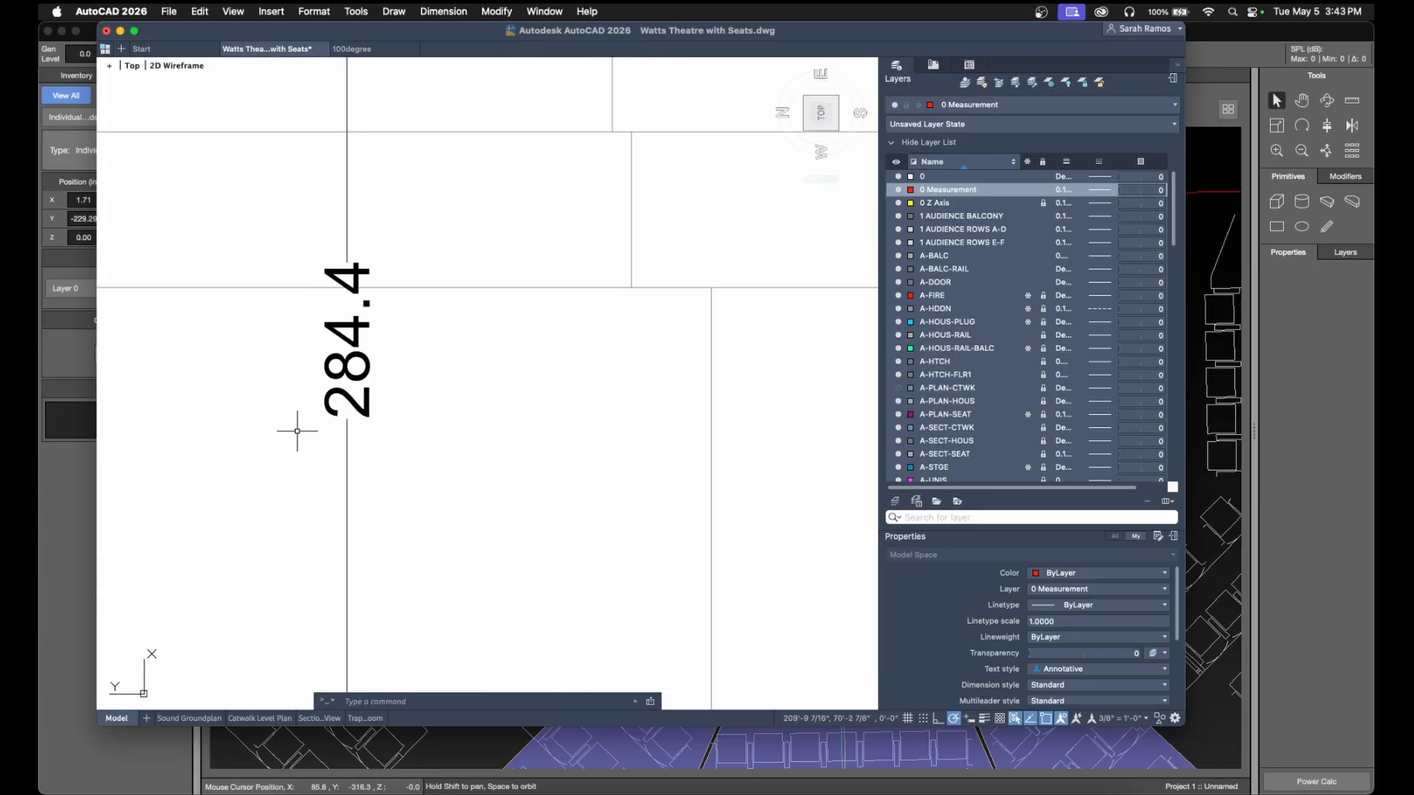
- Switch back to MAPP 3D and set the loudspeaker's Z position to 284.4 in and its tilt to 37 degrees
click(1226, 543)
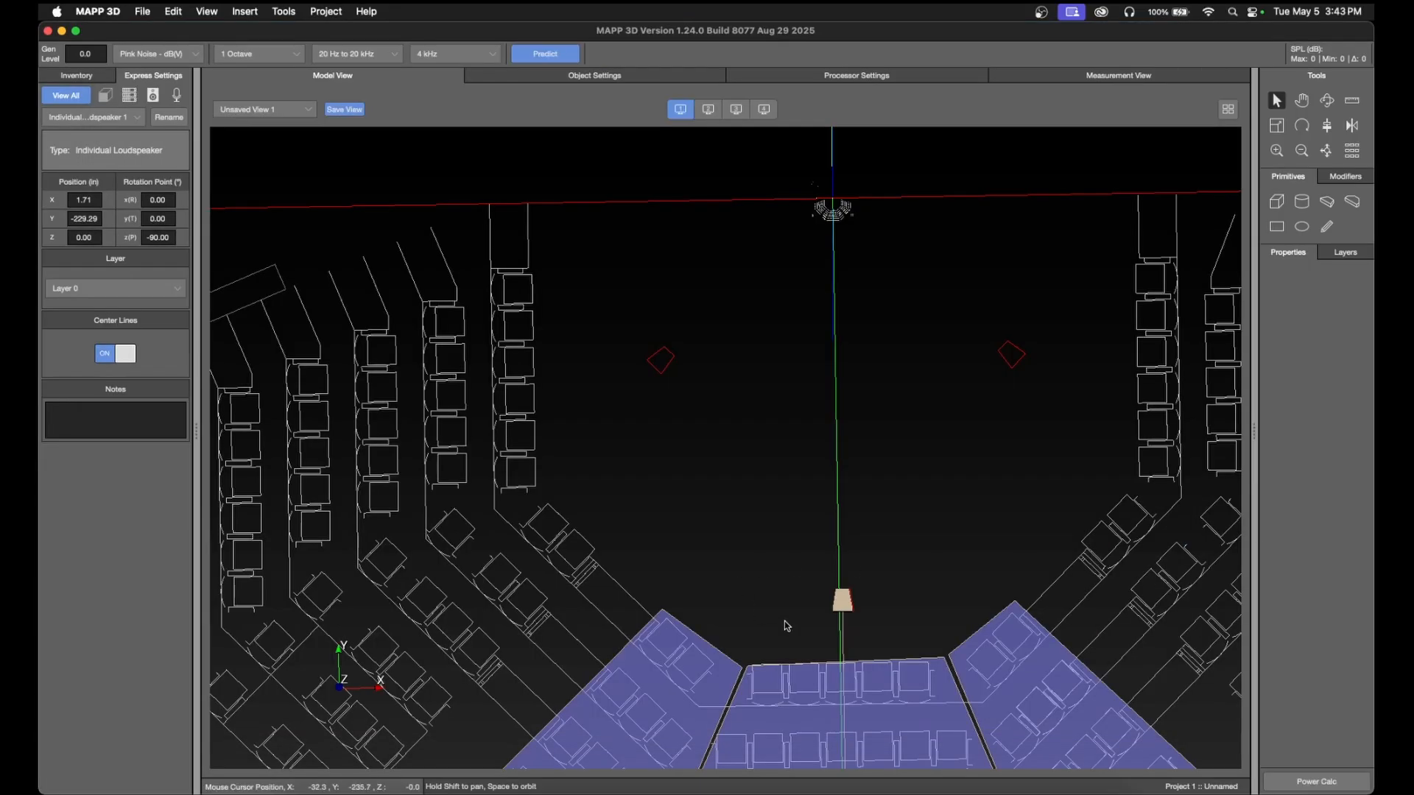
click(841, 600)
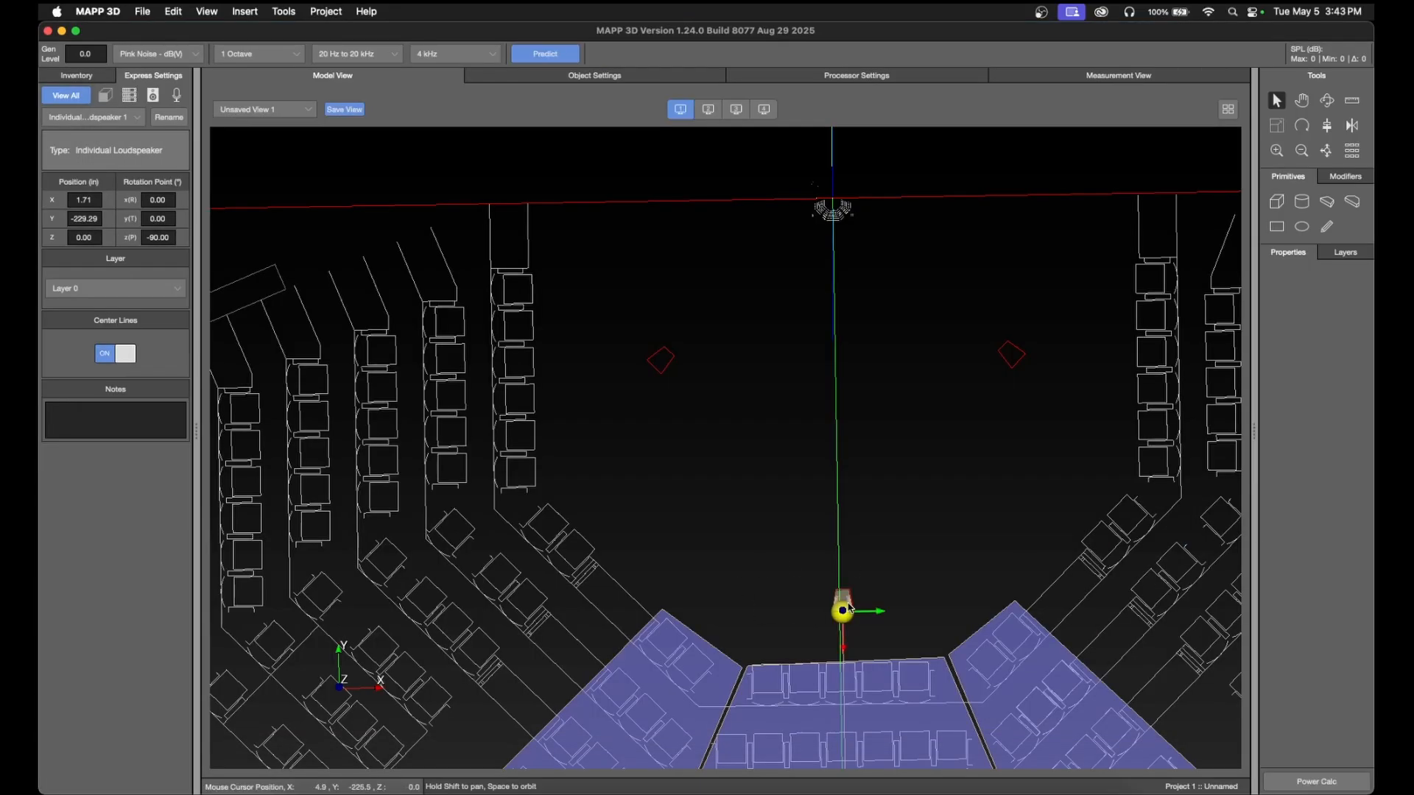
click(94, 238)
text(284.4)
key(Return)
click(169, 219)
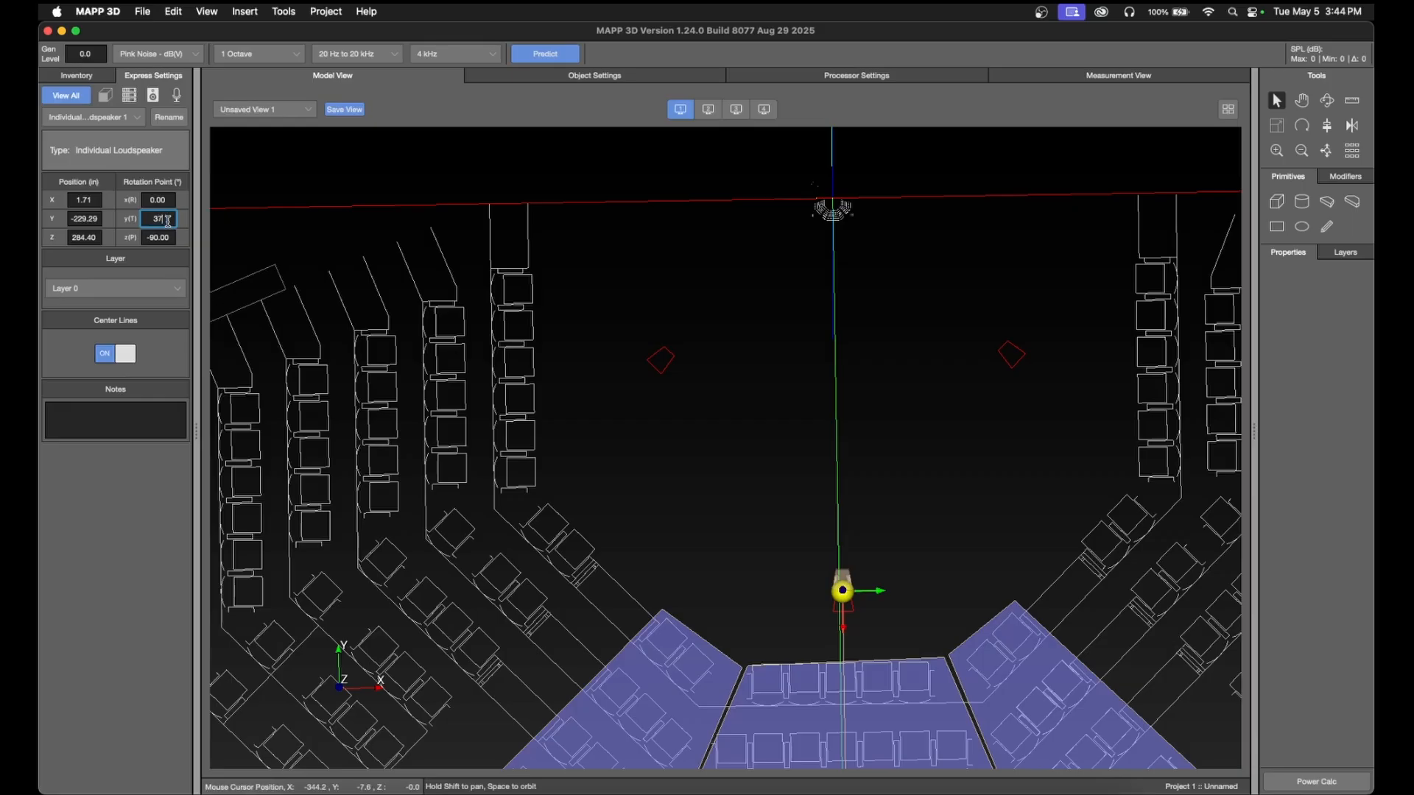
text(37)
key(Return)
- Run the SPL prediction for the repositioned loudspeaker over audience shapes HC1, HC2 and HC3
click(1326, 101)
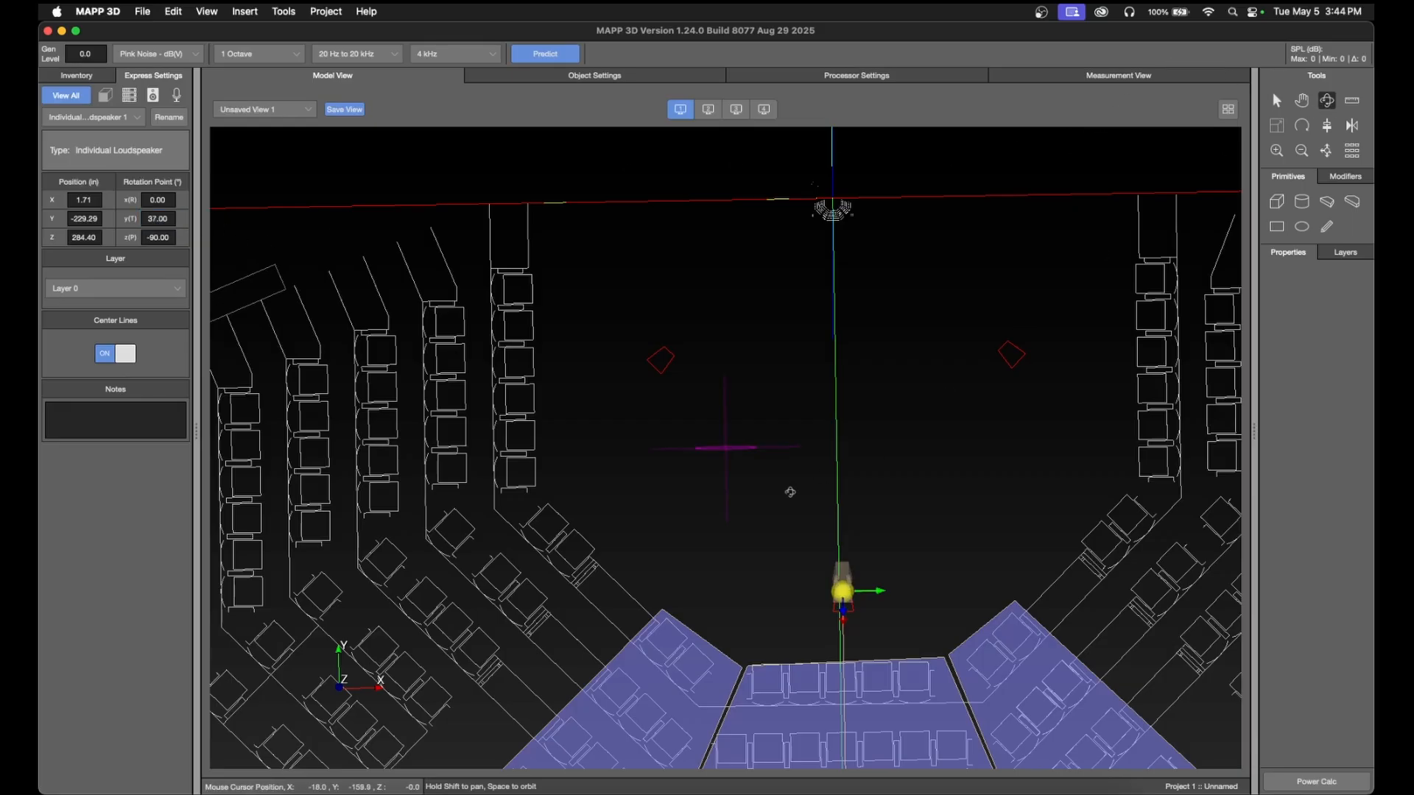
drag(749, 521, 1002, 376)
scroll(1003, 376, down, 6)
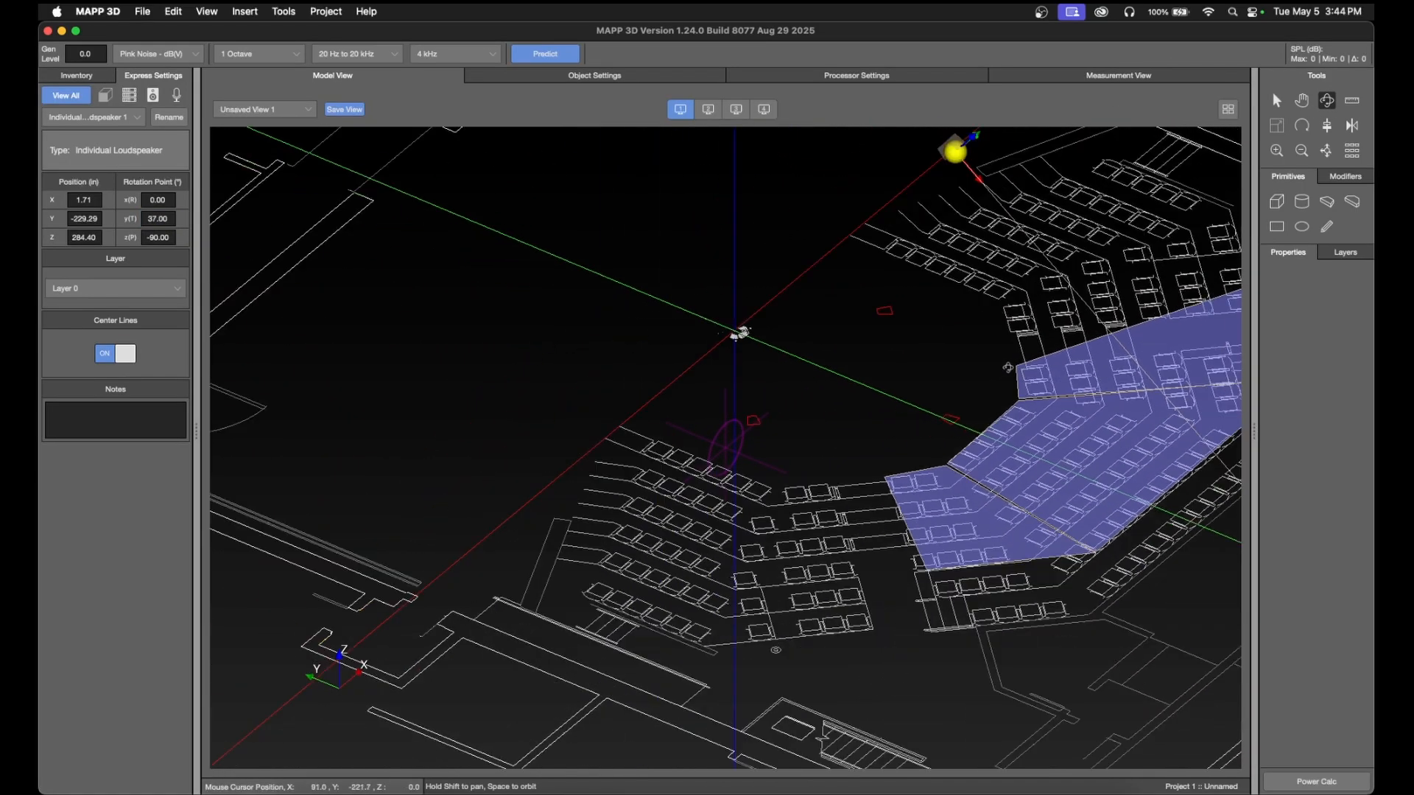
scroll(1204, 432, up, 6)
drag(1202, 464, 1032, 506)
scroll(925, 479, down, 7)
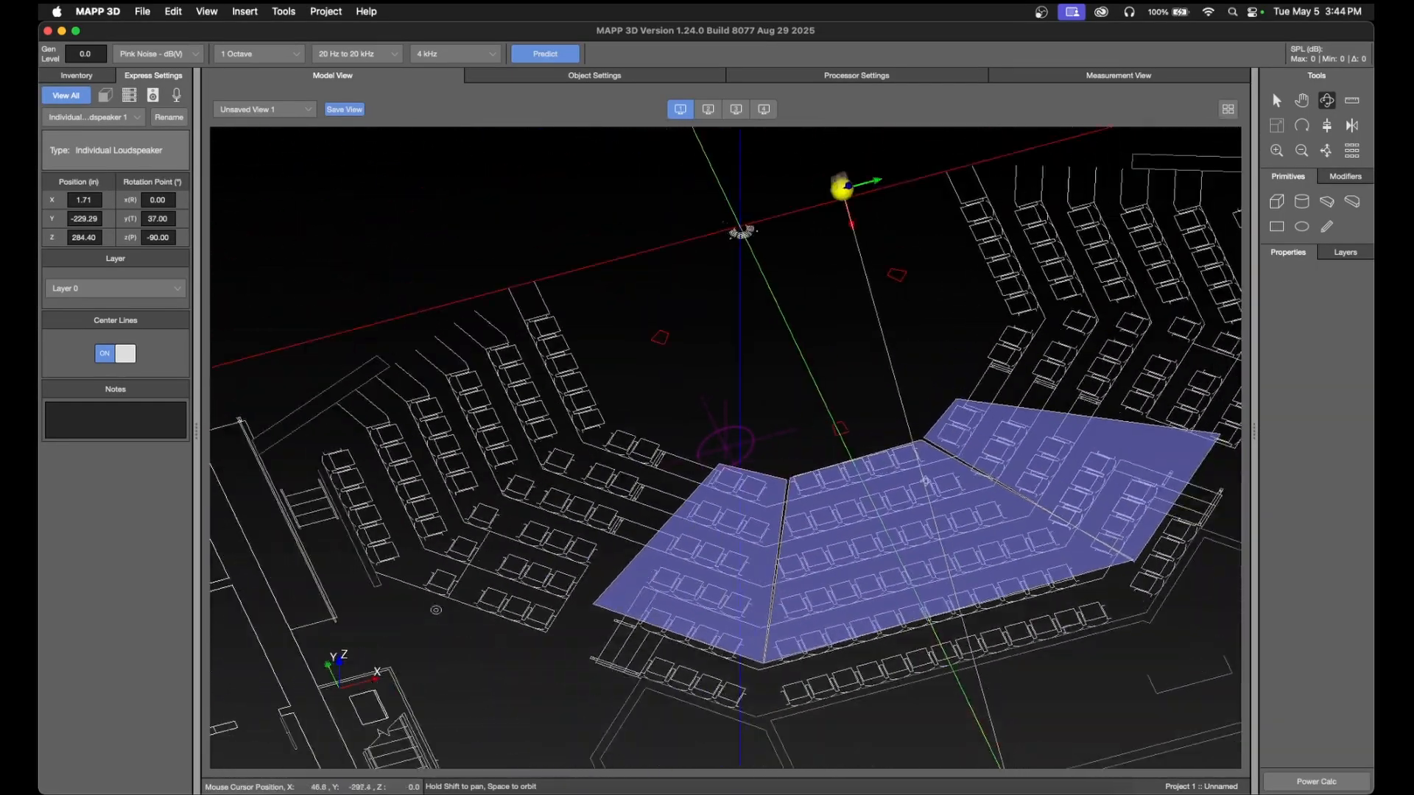
key(Escape)
scroll(1087, 429, up, 3)
scroll(1093, 404, up, 2)
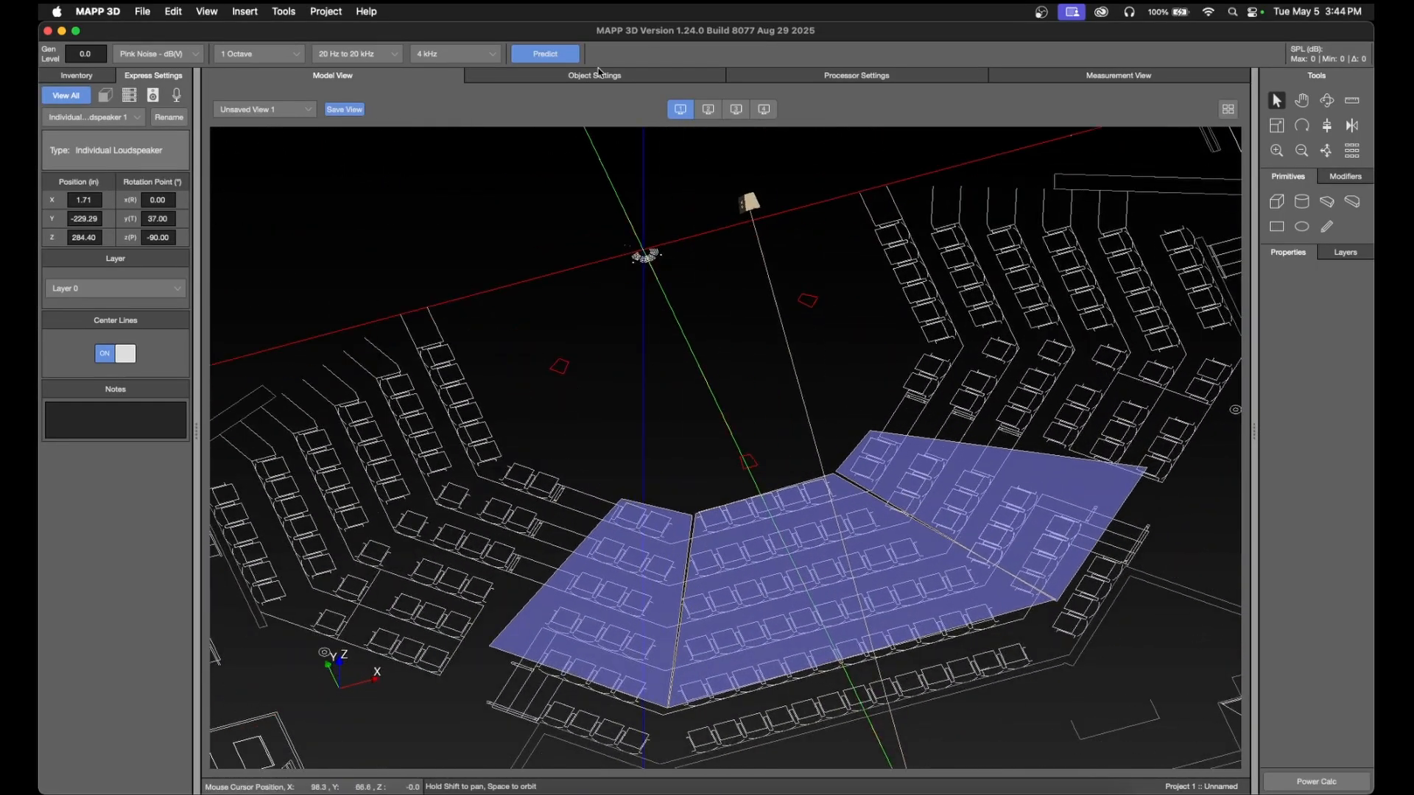
click(542, 55)
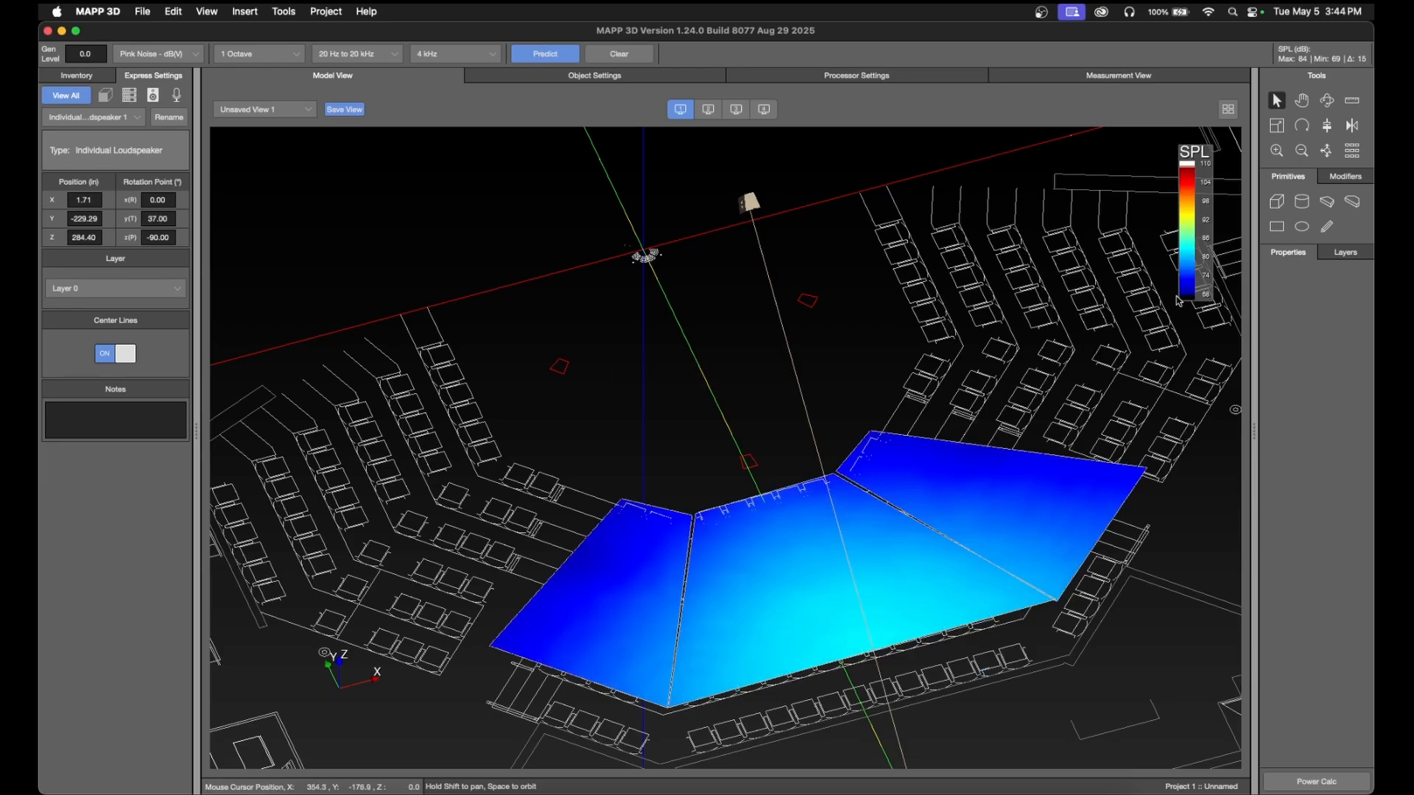
- Set the SPL color scale manually to a maximum value of 84 dB and a minimum range of 12 dB
right_click(1196, 255)
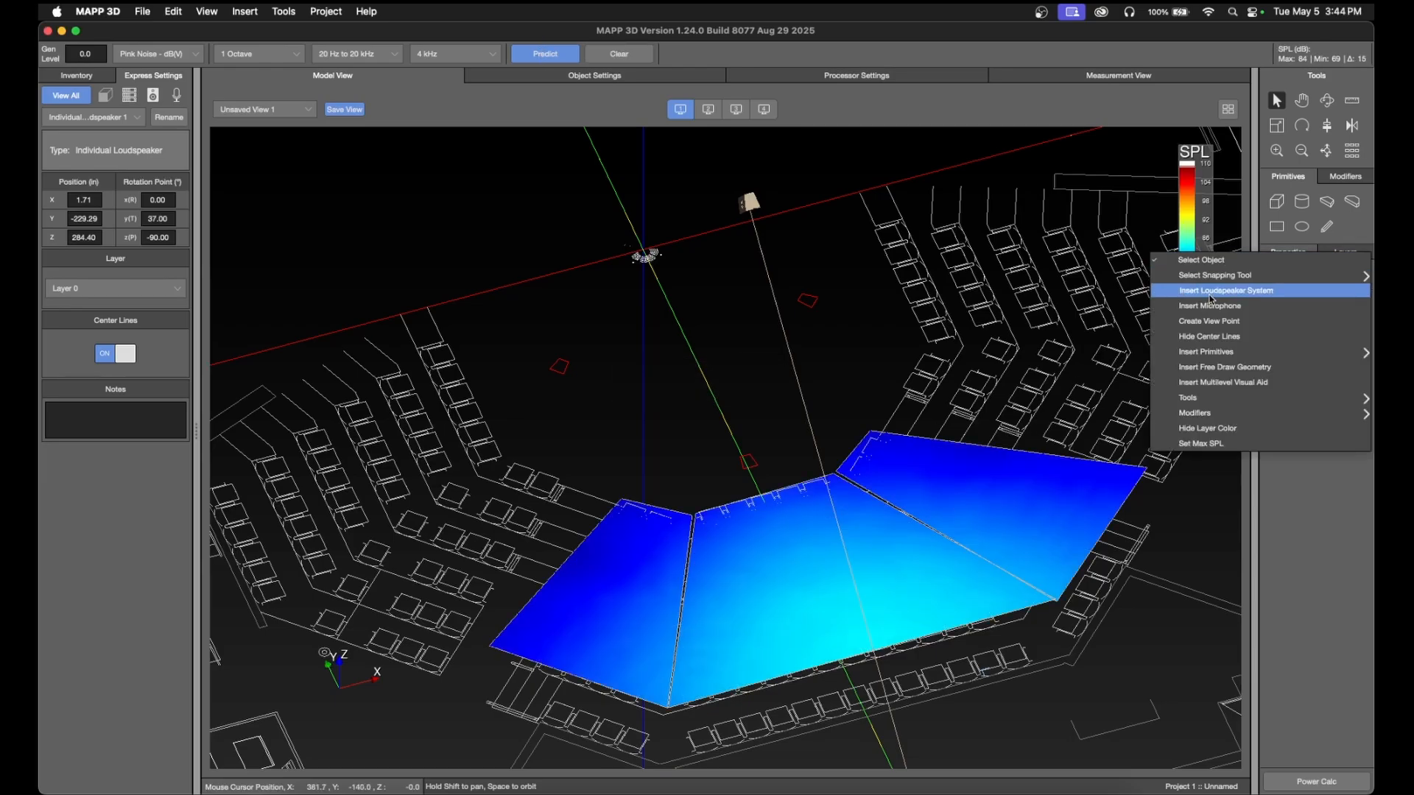
click(1227, 444)
drag(706, 221, 332, 268)
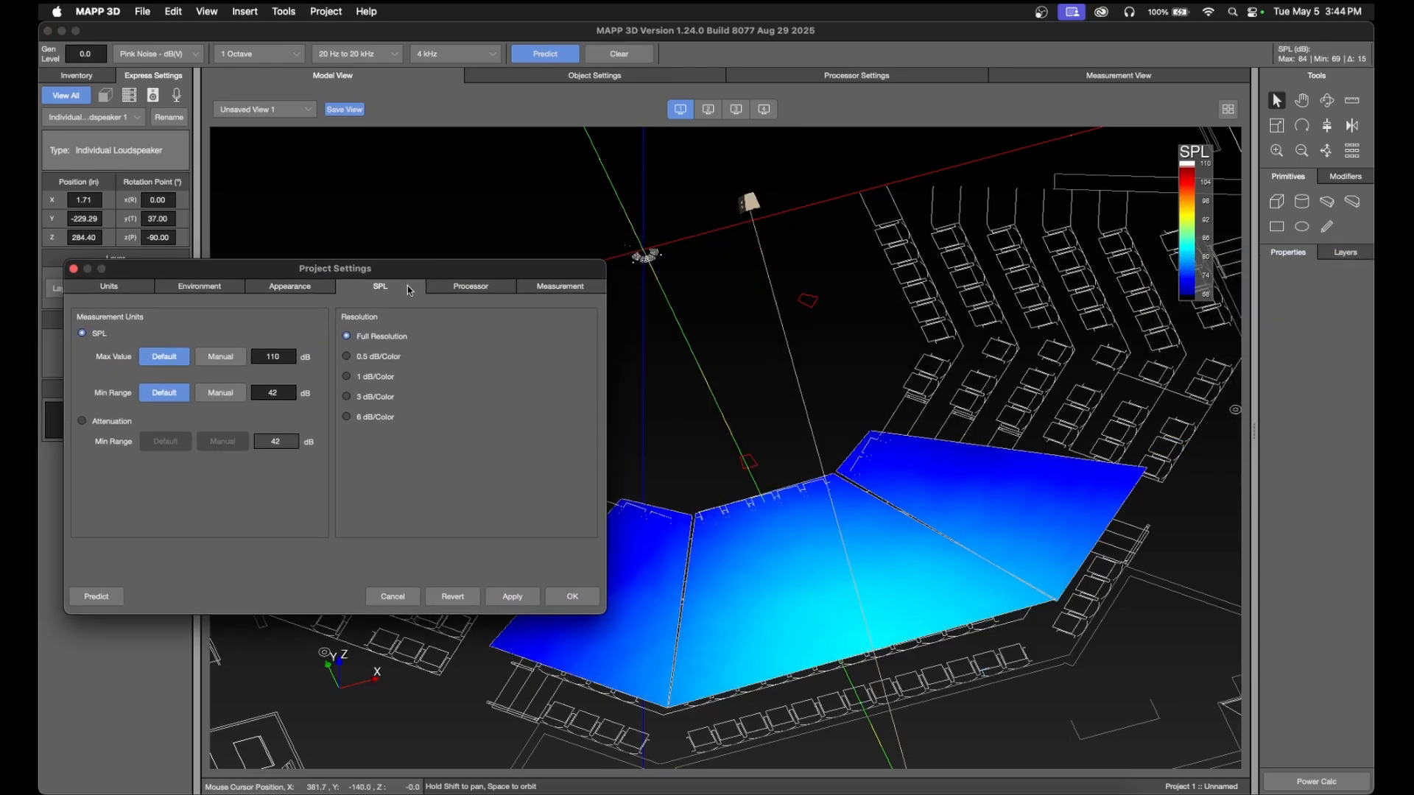
double_click(280, 358)
click(286, 396)
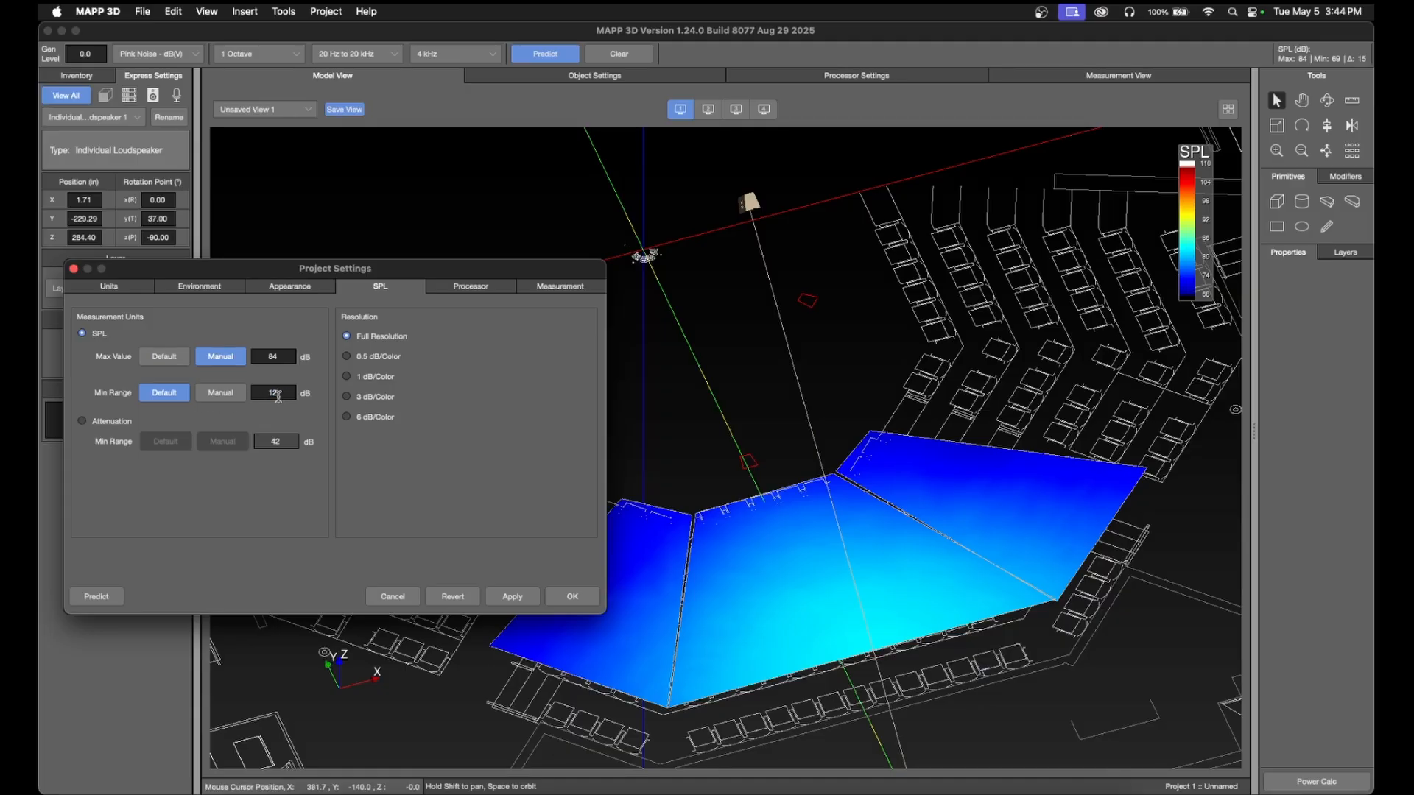
key(Return)
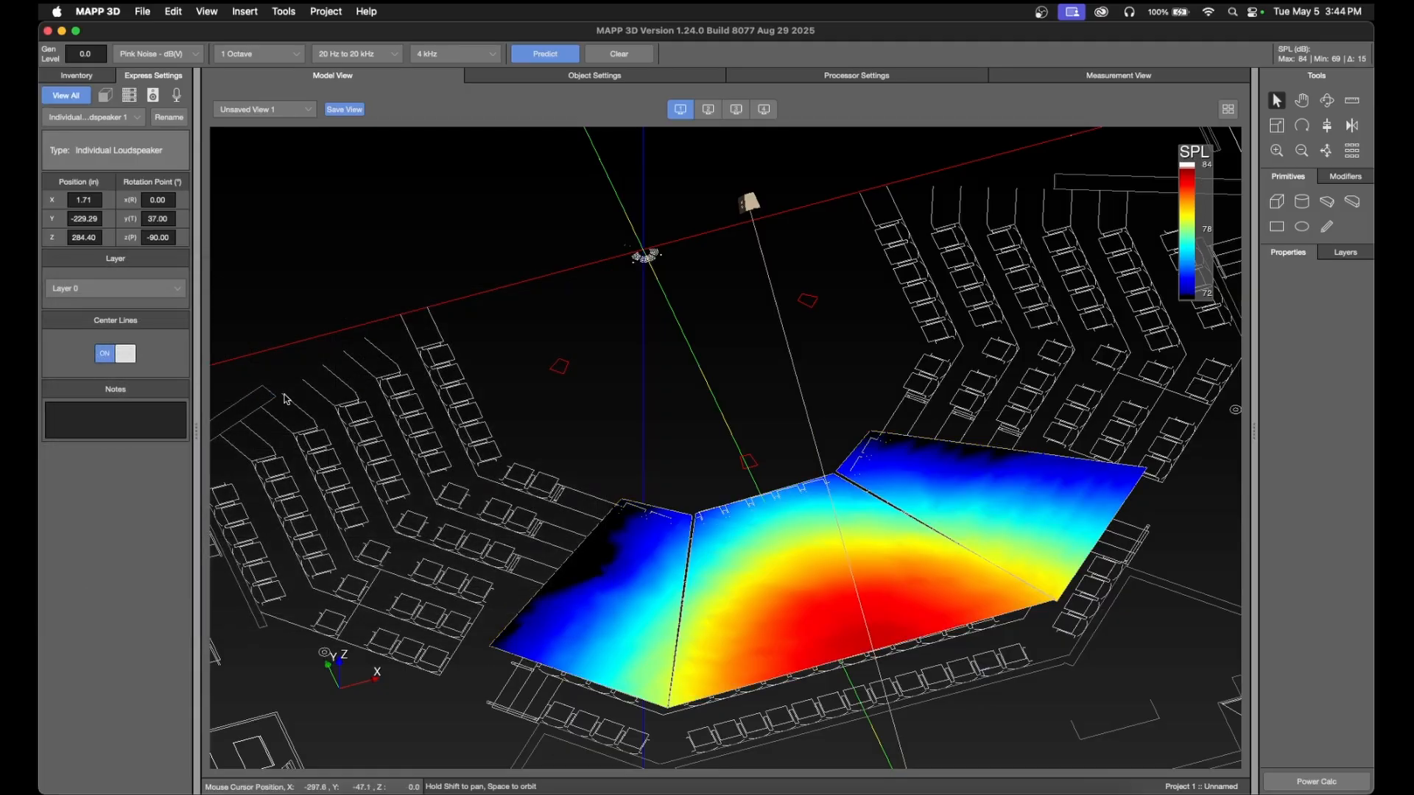
- Preview the SPL map at 3 dB/Color and settle on a resolution of 1 dB/Color
right_click(1200, 239)
click(1222, 431)
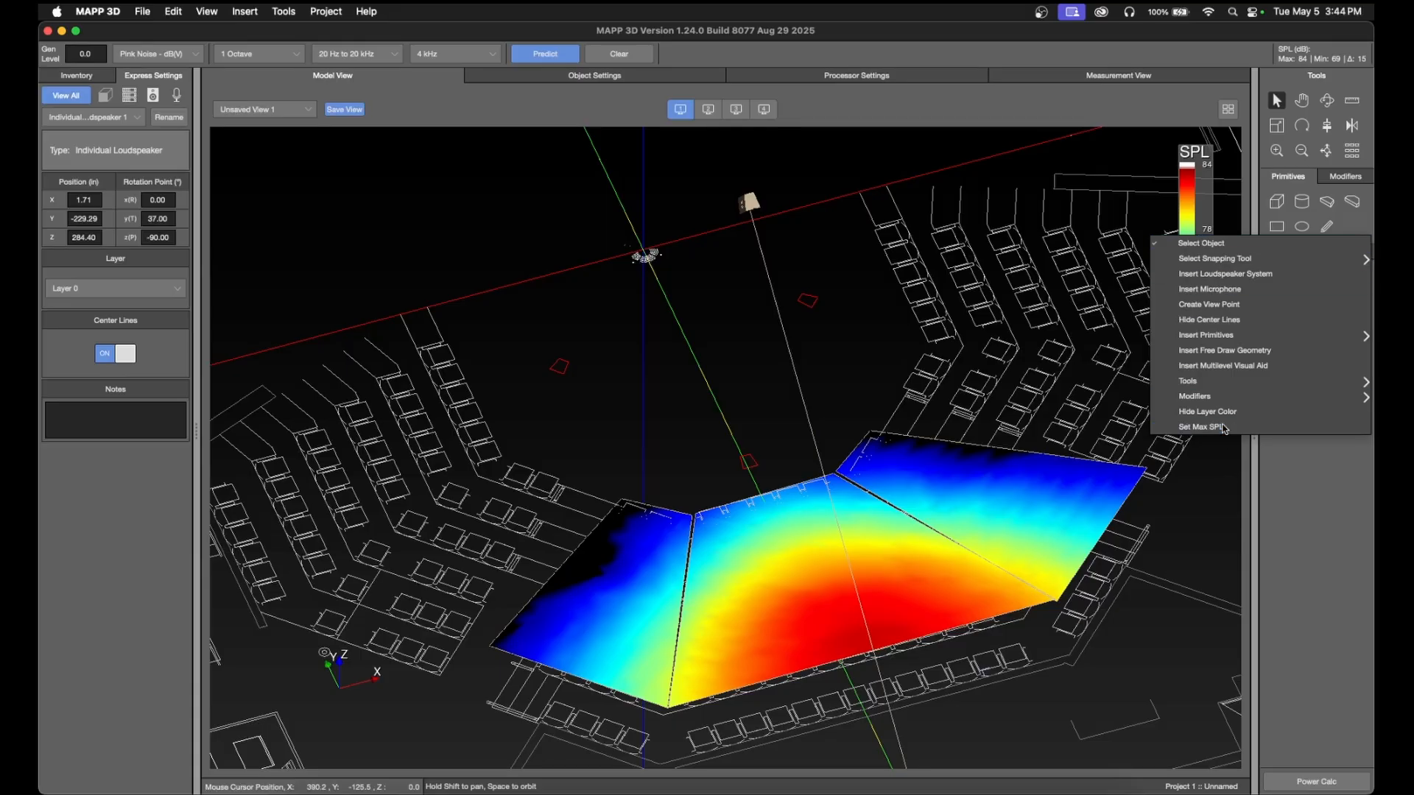
click(377, 402)
click(514, 598)
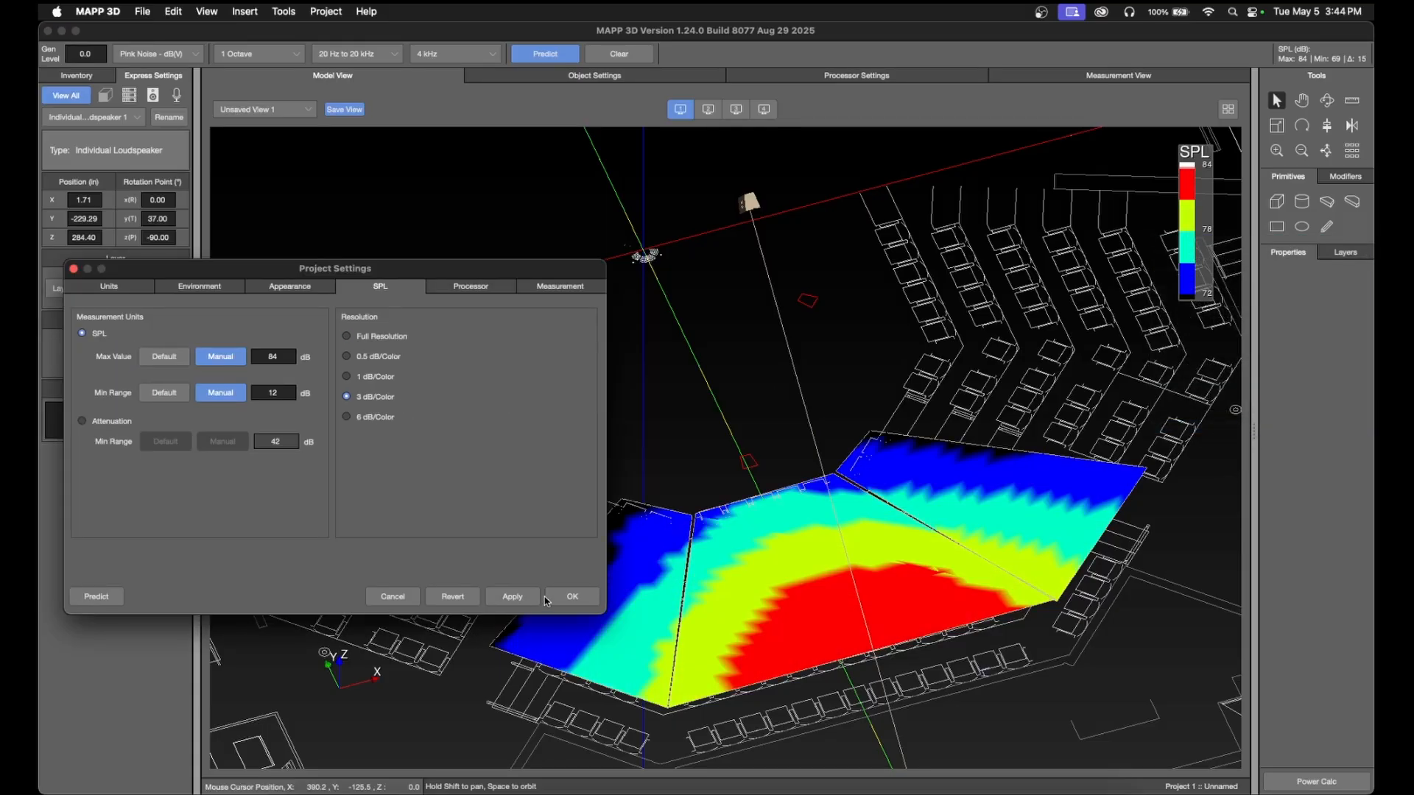
click(374, 378)
click(508, 596)
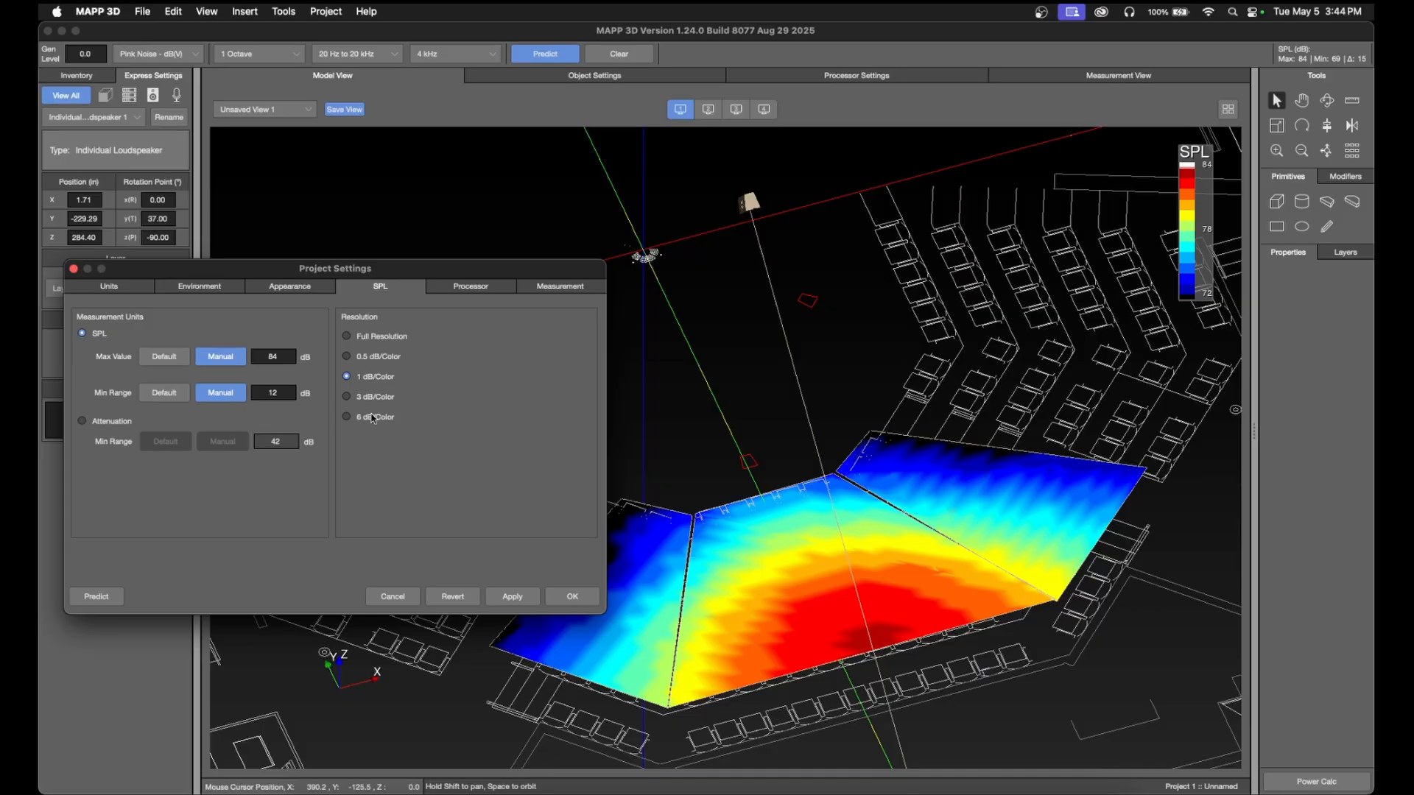
click(581, 599)
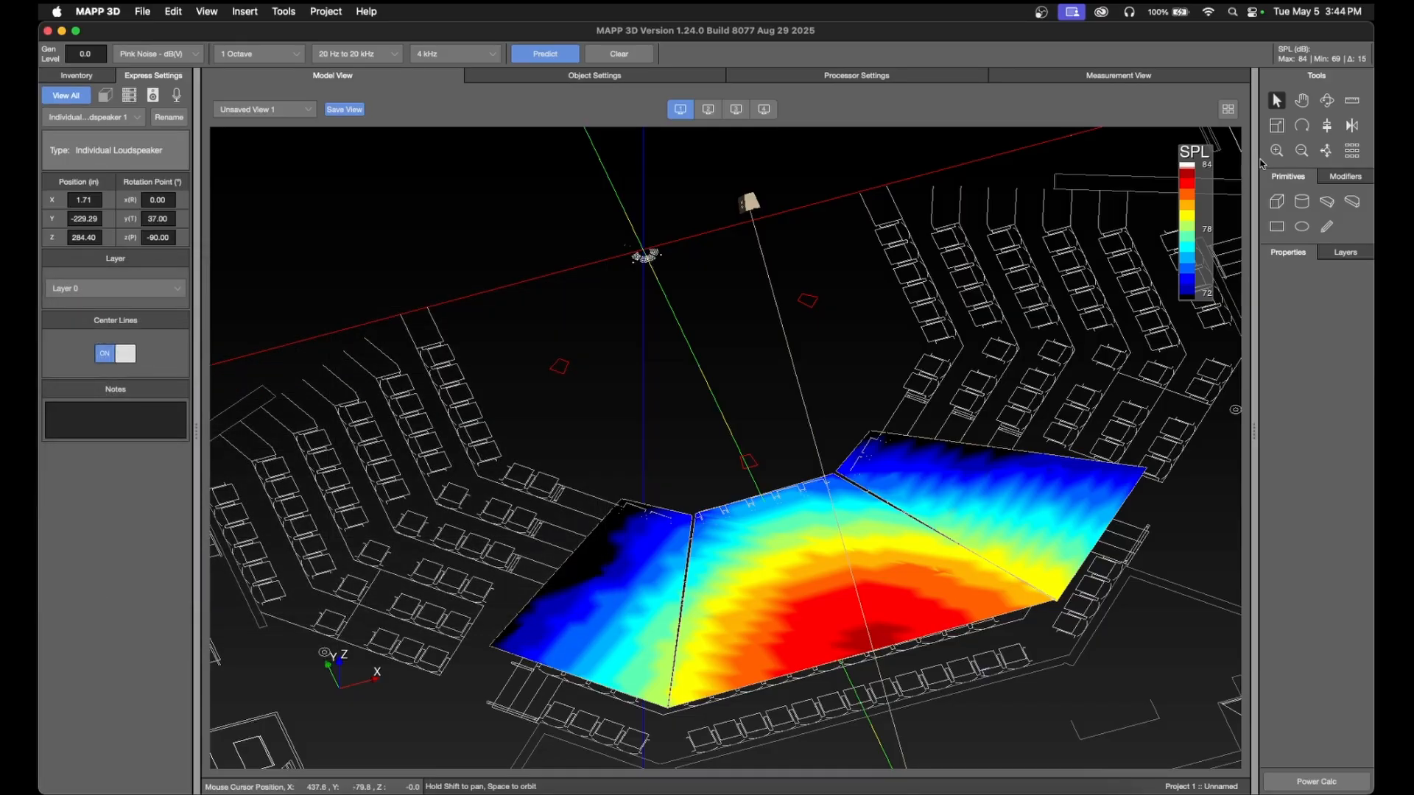
- Orbit around the theater model to examine the SPL coverage over the three audience shapes from several angles
click(1326, 109)
drag(950, 427, 1053, 578)
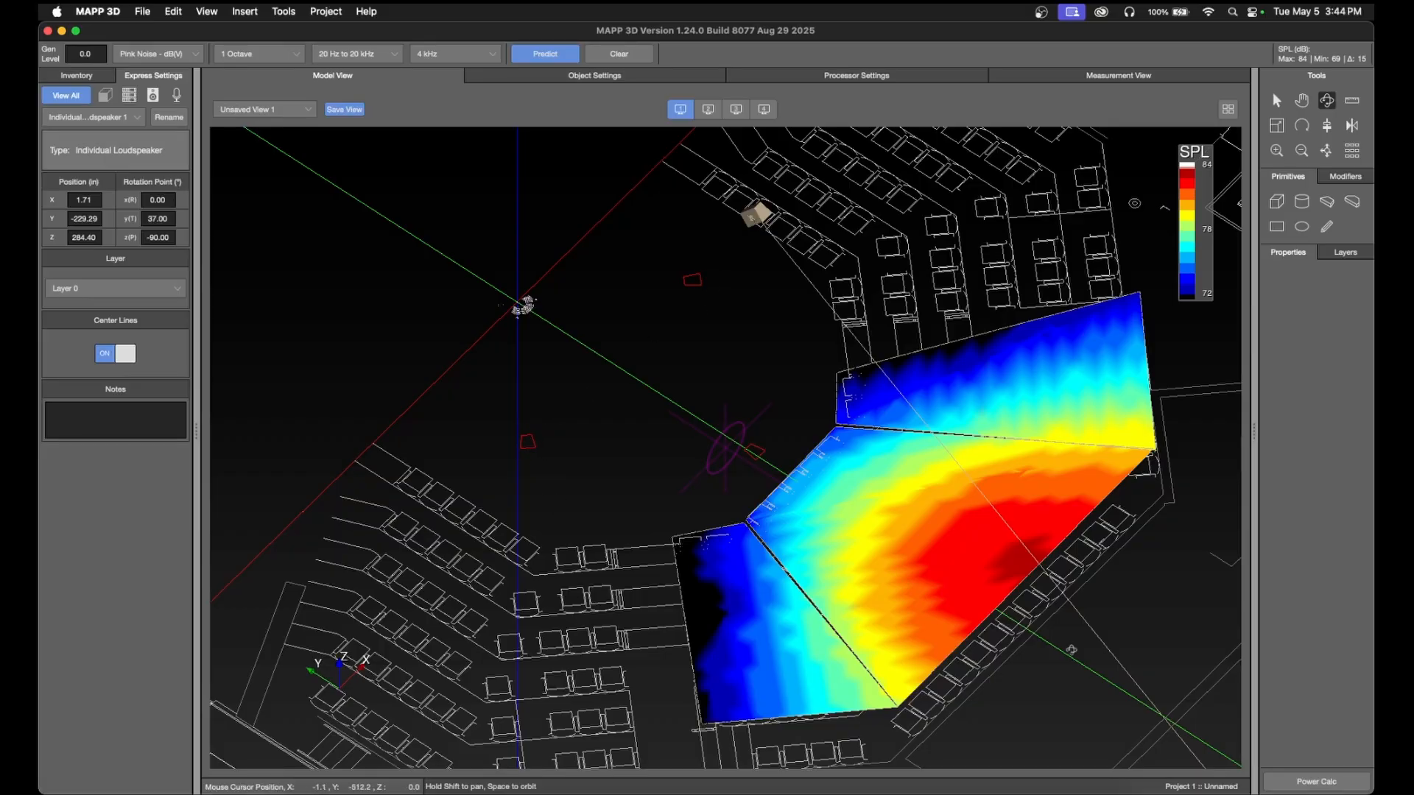
drag(1098, 690, 1091, 643)
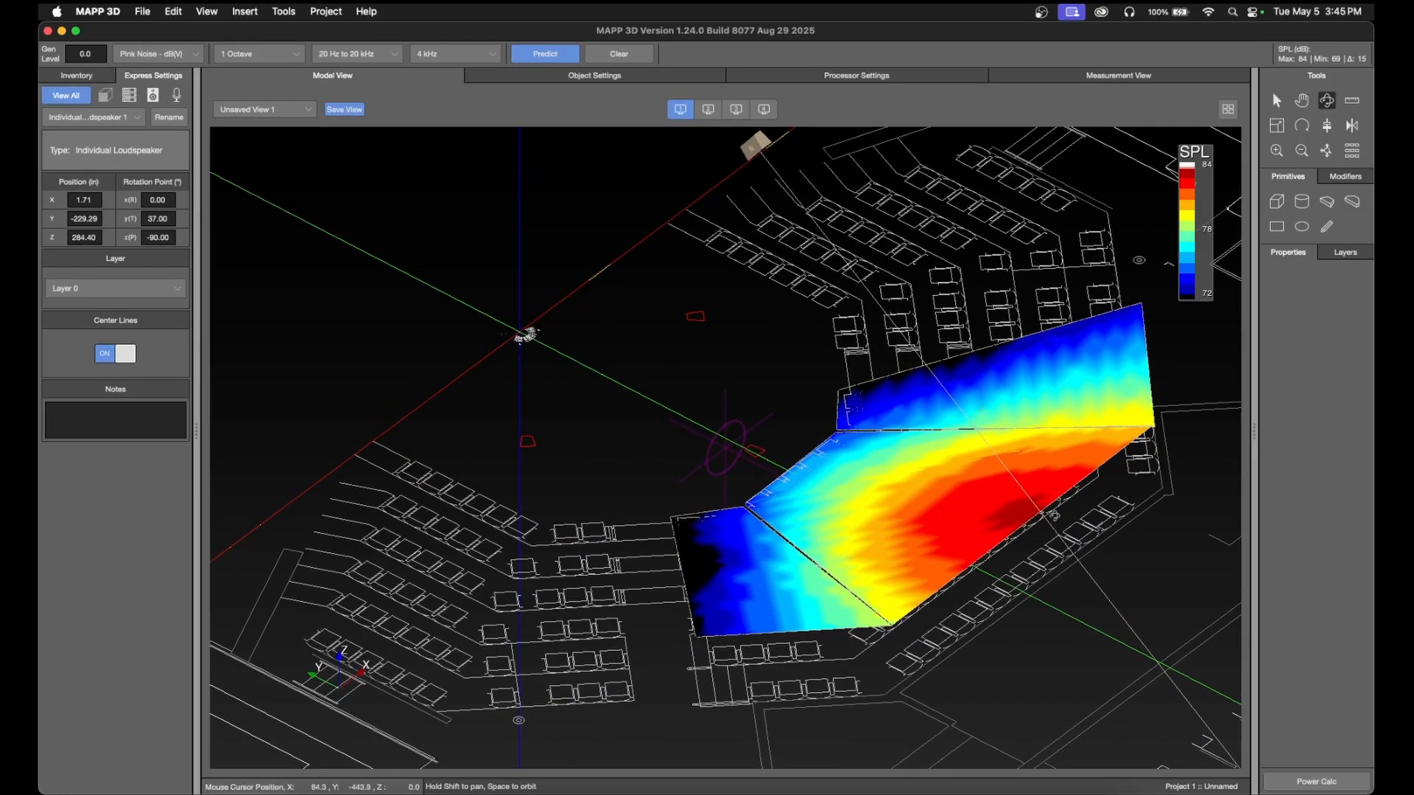
drag(1053, 636, 857, 681)
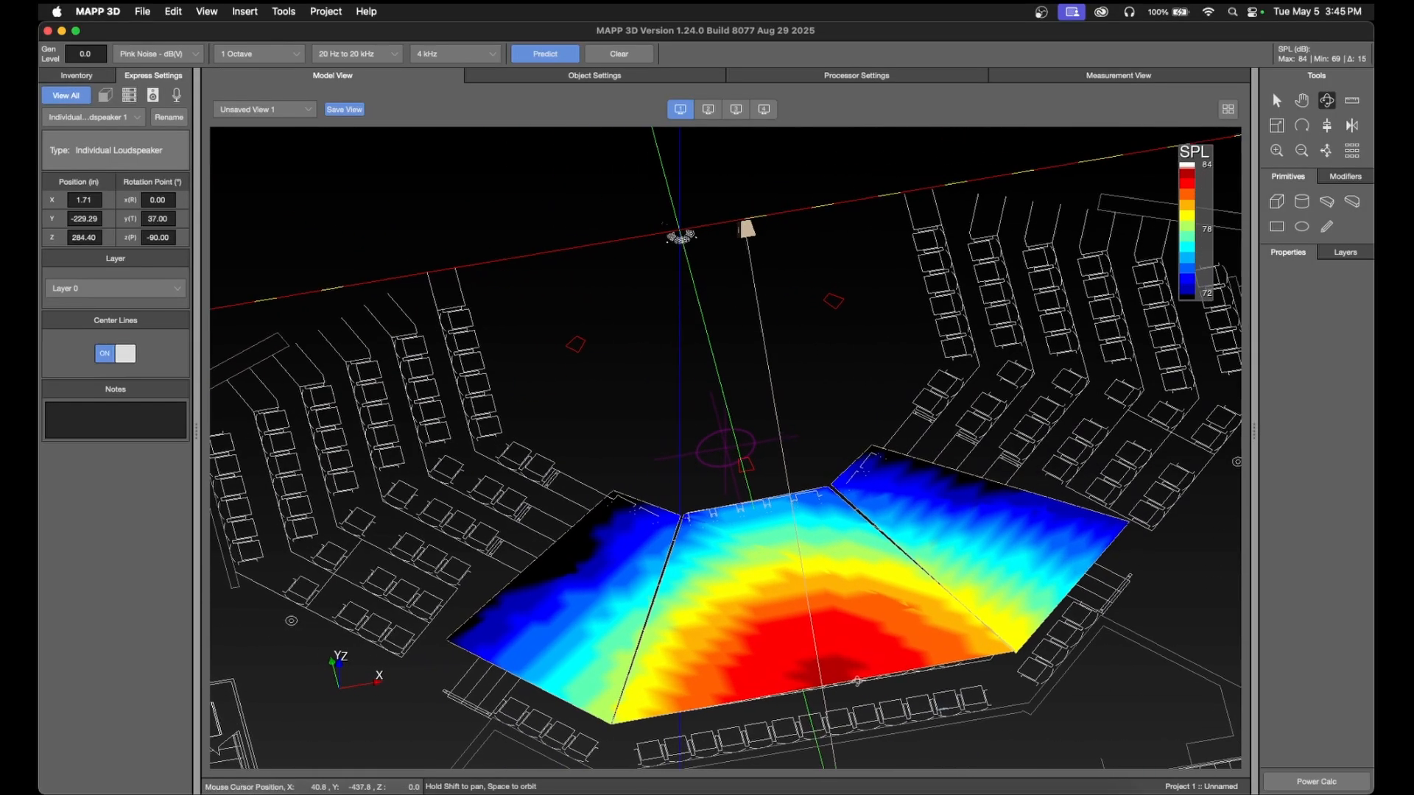
scroll(795, 644, down, 8)
scroll(1081, 669, up, 4)
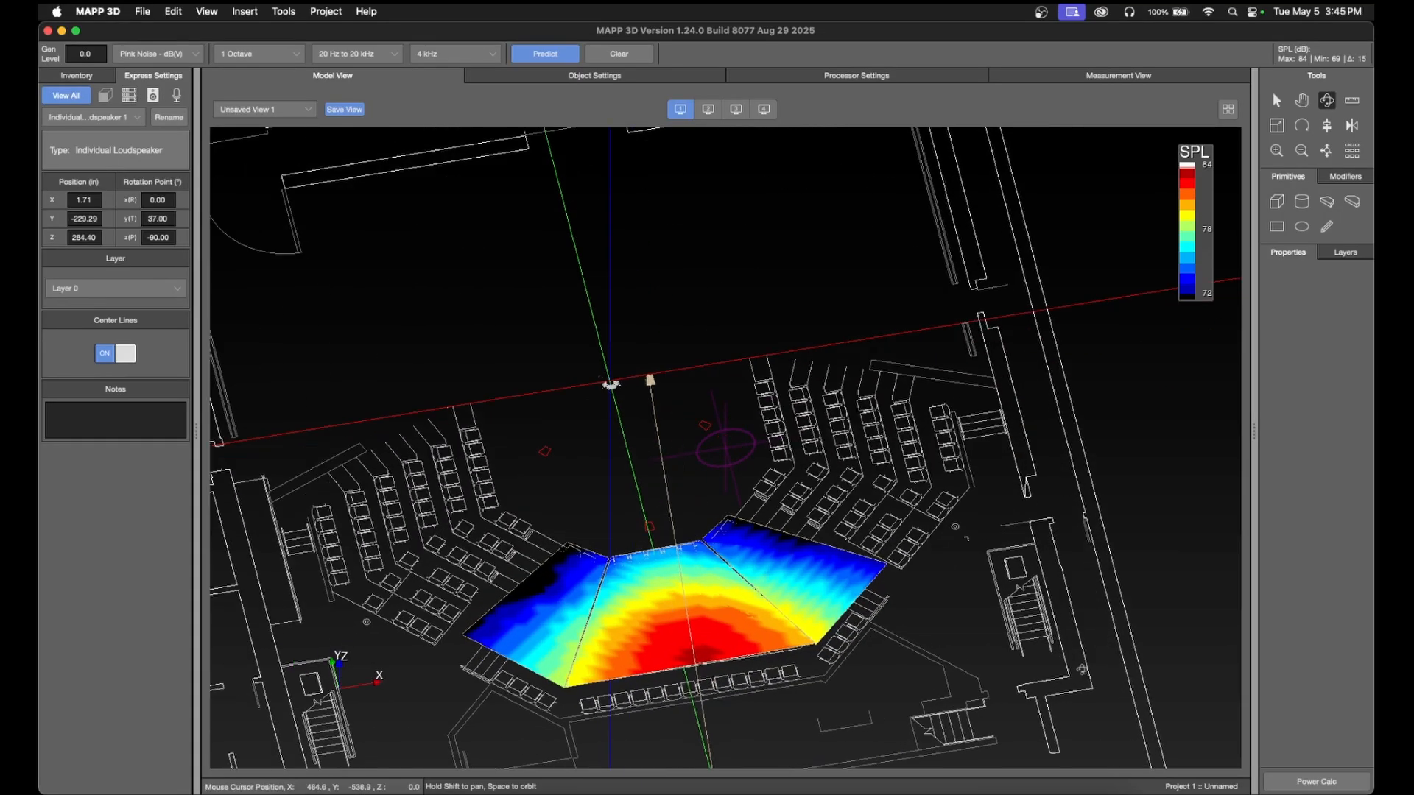
scroll(1082, 669, up, 6)
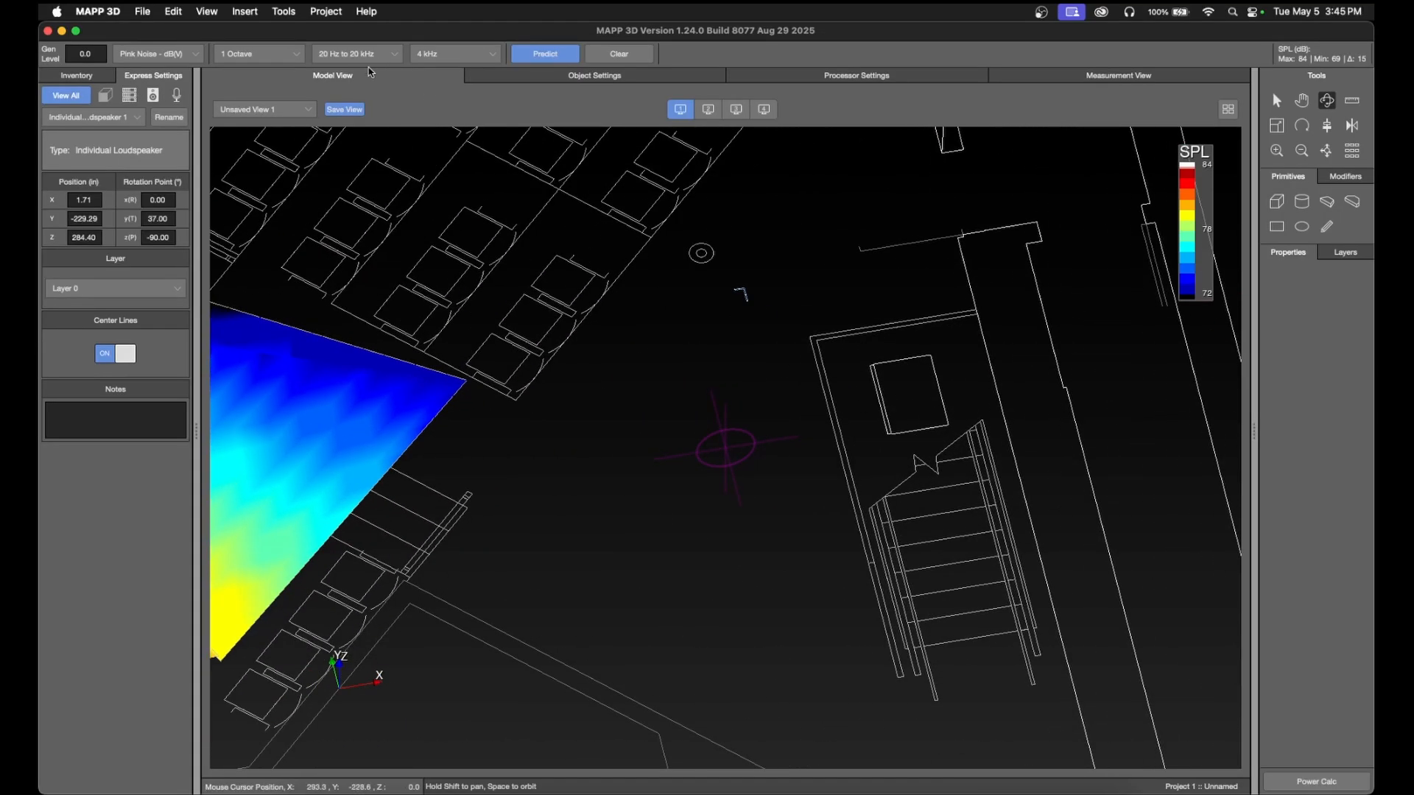
click(249, 11)
click(879, 374)
click(249, 10)
click(234, 8)
- Switch to AutoCAD and turn on the SOUND -SUBS layer in the Watts Theatre with Seats drawing
click(932, 794)
scroll(565, 557, down, 5)
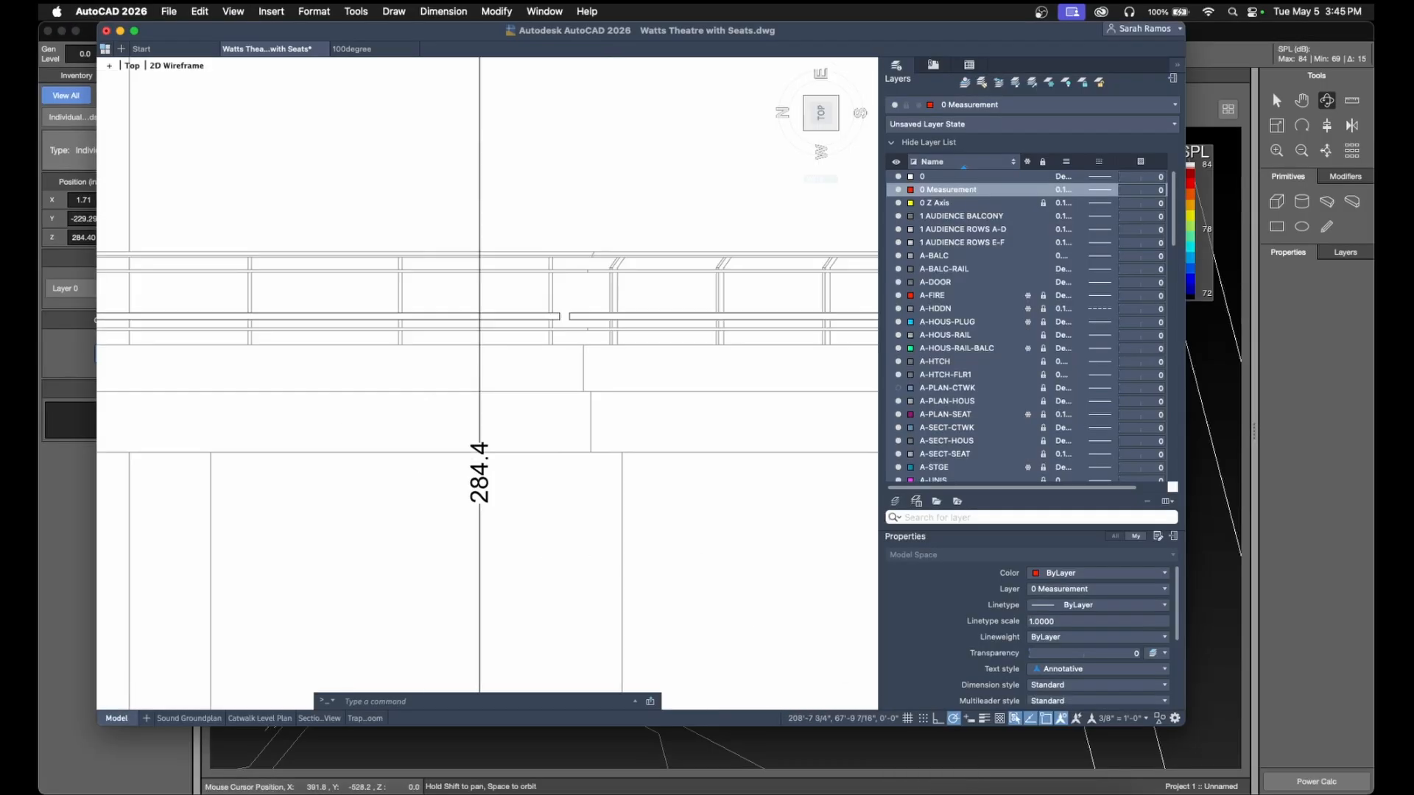
scroll(561, 554, down, 5)
mouse_move(564, 582)
middle_down()
mouse_move(552, 527)
mouse_move(573, 396)
middle_up()
mouse_move(676, 513)
middle_down()
mouse_move(441, 487)
mouse_move(509, 478)
middle_up()
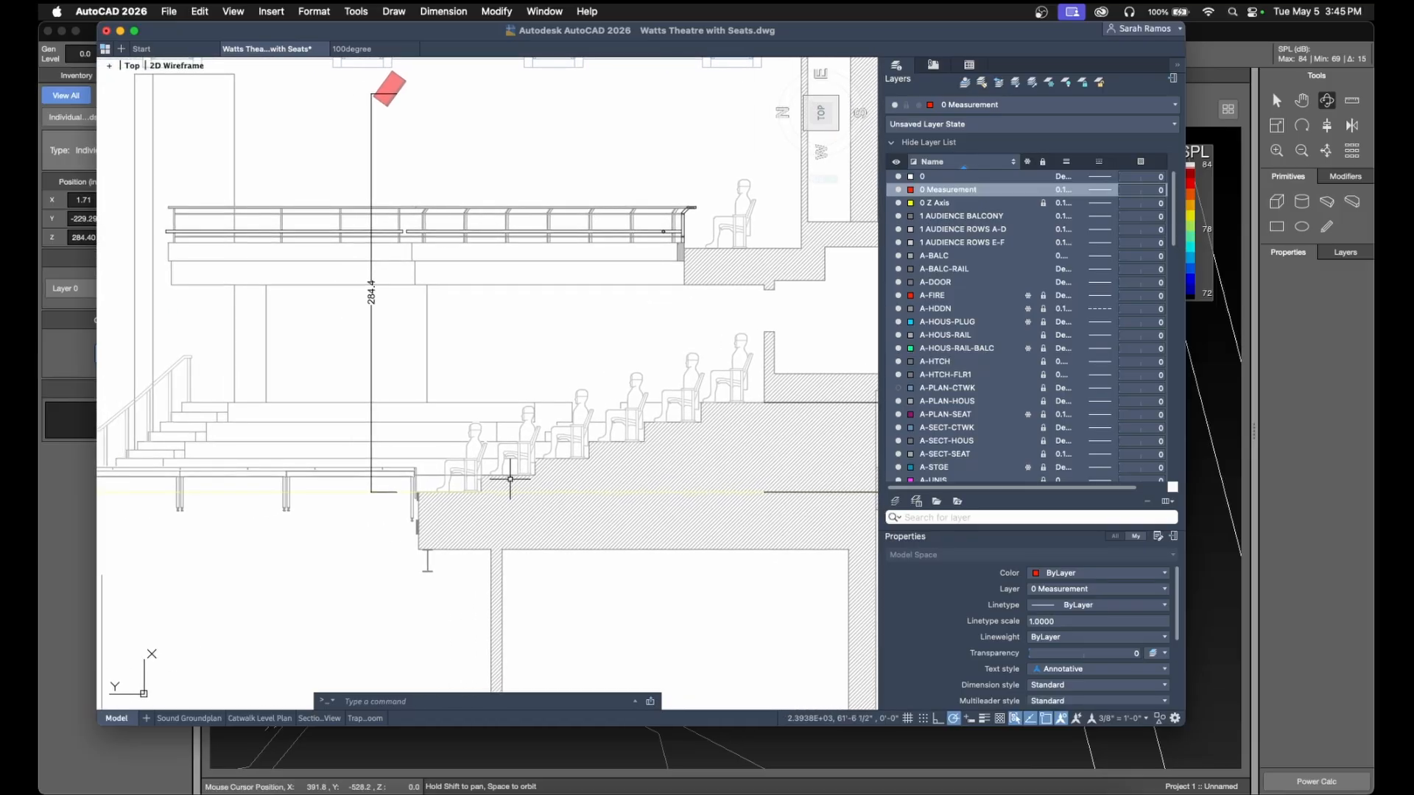
scroll(990, 357, down, 15)
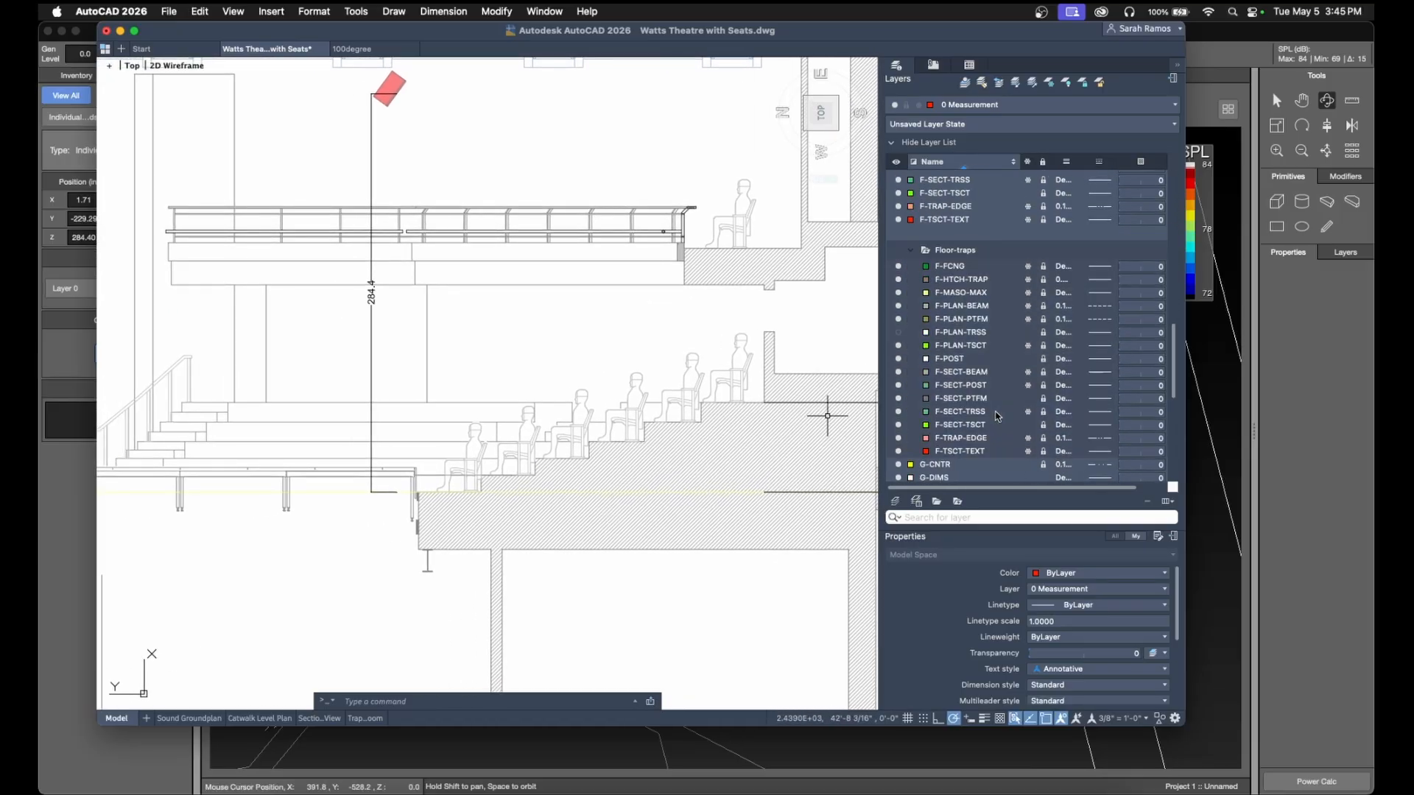
scroll(996, 416, down, 15)
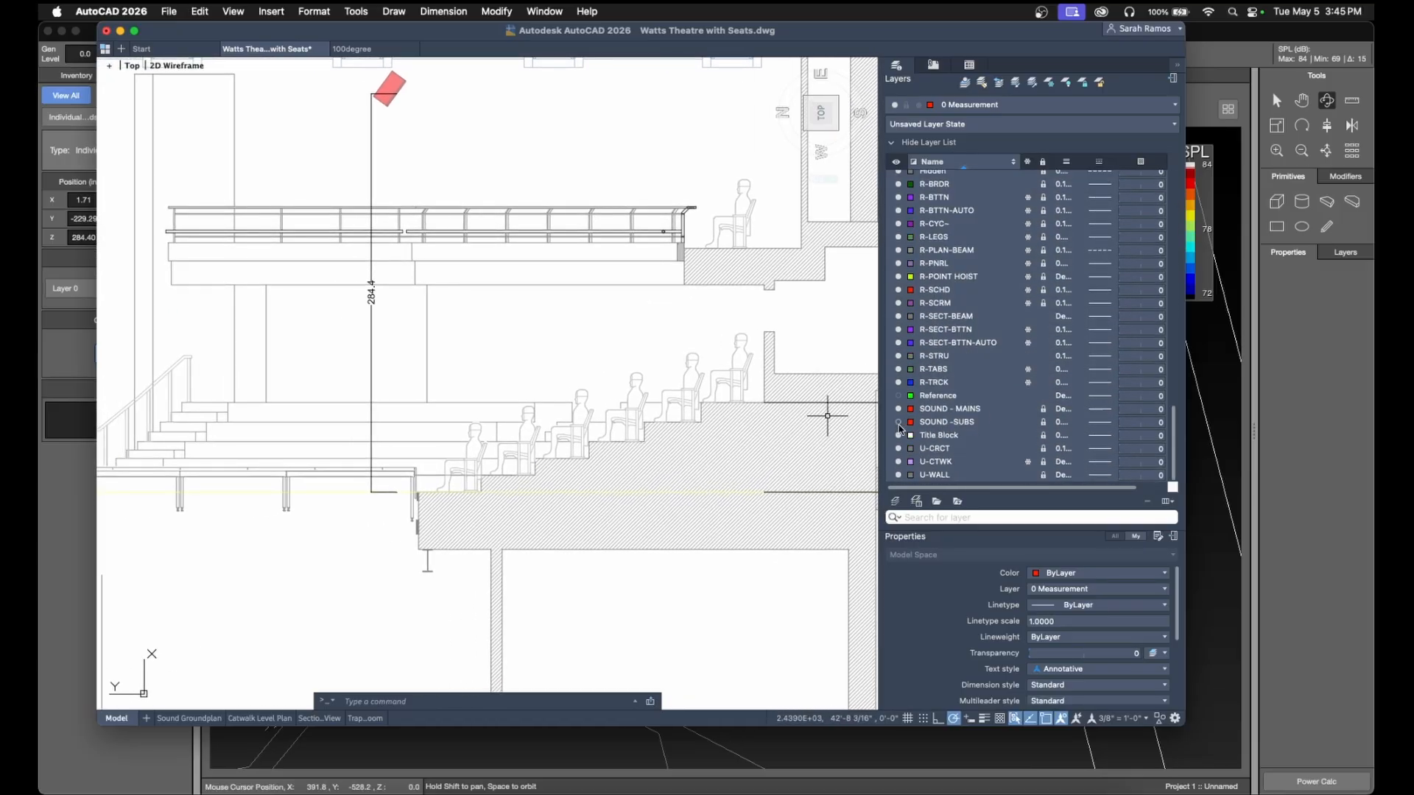
- Examine the theater's plan and section drawings, focusing on the seating section beneath the loudspeaker
scroll(594, 474, down, 6)
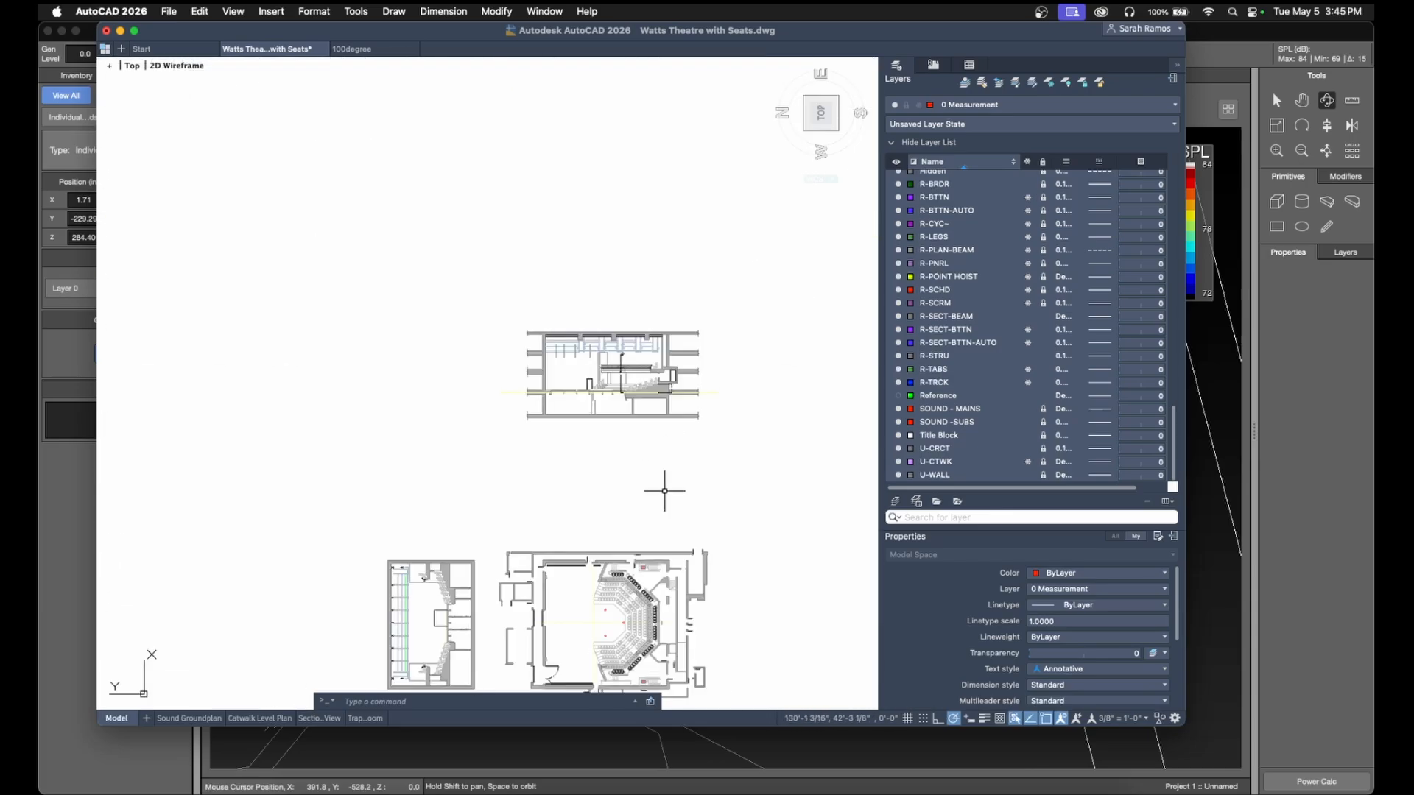
scroll(662, 489, up, 3)
scroll(646, 566, up, 3)
middle_drag(631, 70, 663, 413)
mouse_move(698, 134)
middle_down()
mouse_move(602, 467)
mouse_move(584, 420)
mouse_move(606, 411)
mouse_move(616, 426)
middle_up()
scroll(568, 435, up, 5)
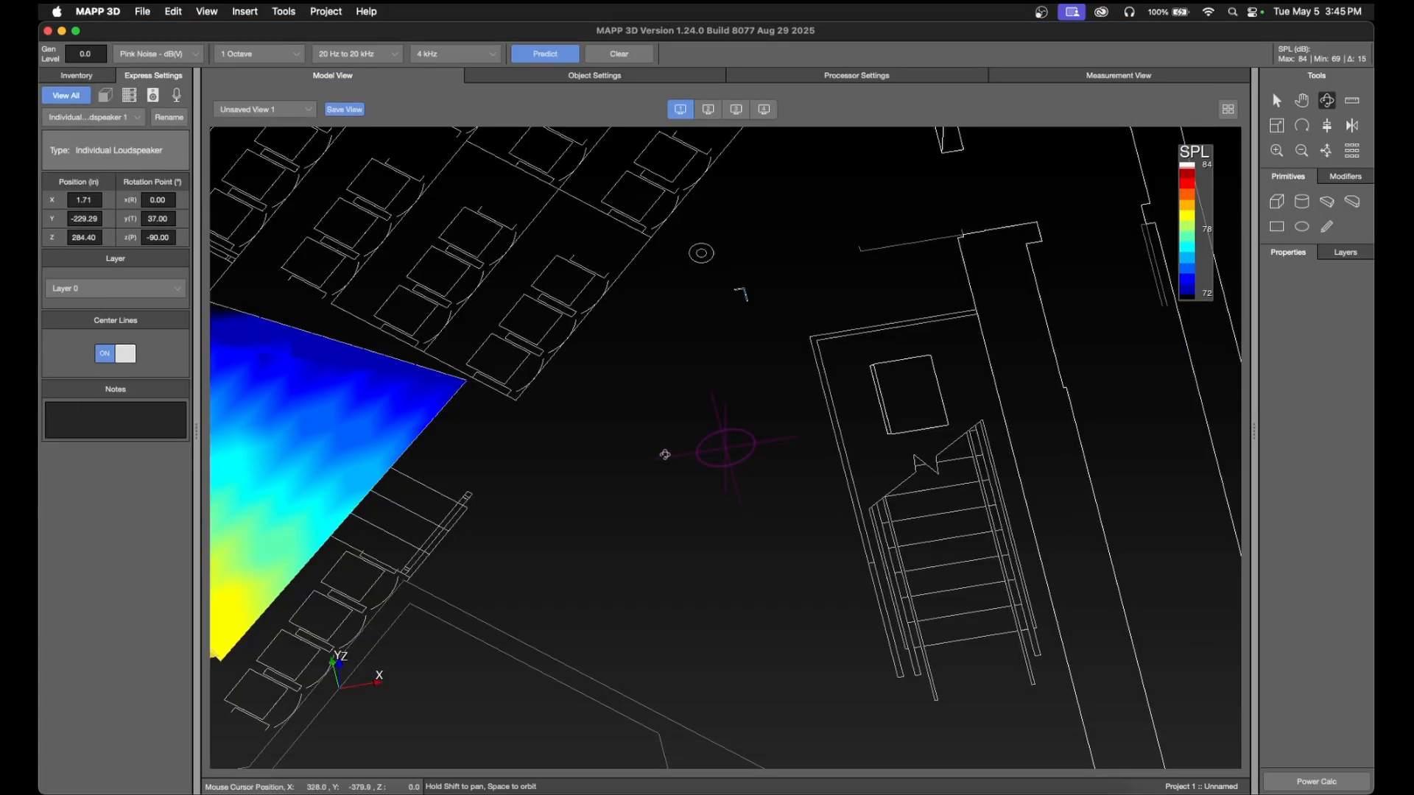
- Switch back to MAPP 3D, bring the center seating into view and check which file formats can be imported
scroll(677, 449, down, 10)
scroll(298, 374, up, 2)
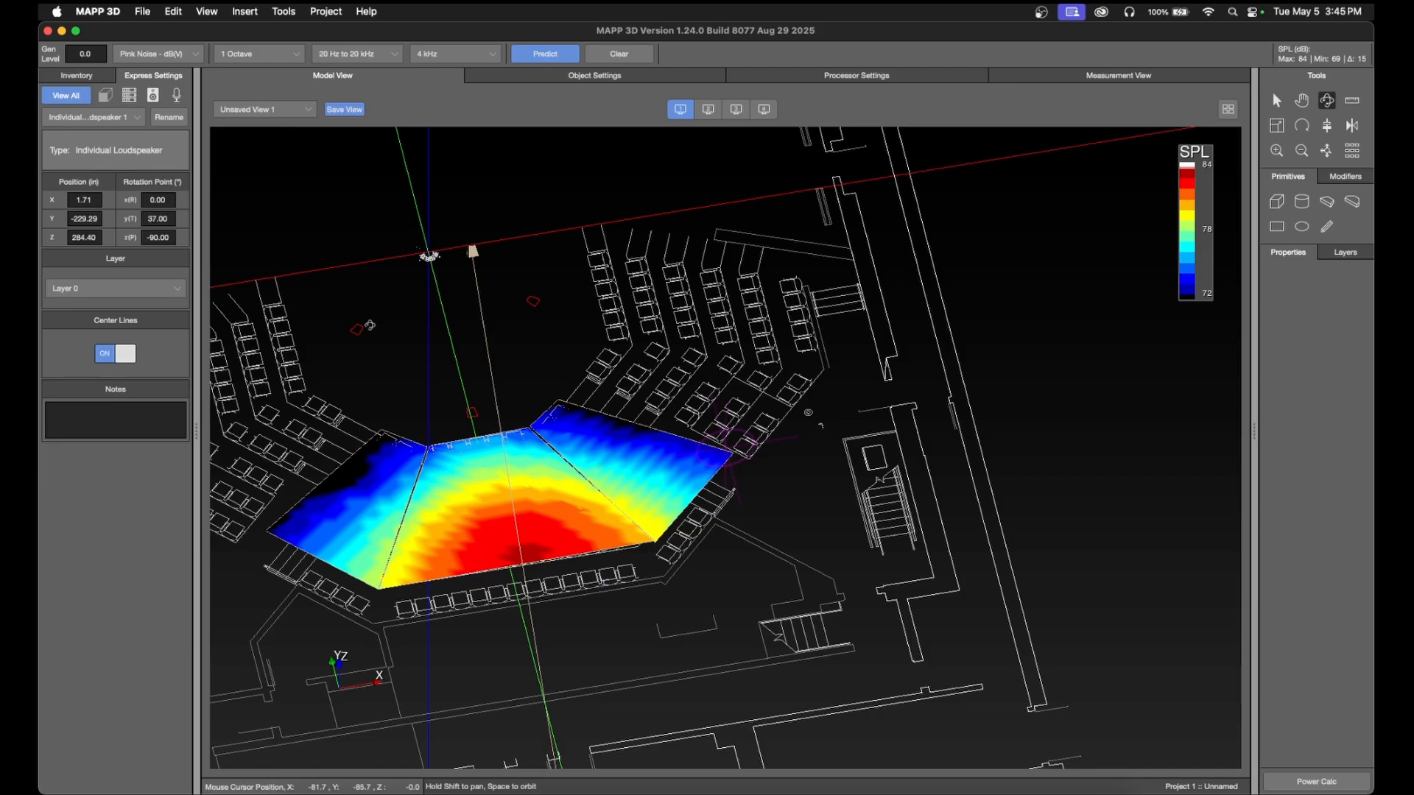
click(145, 12)
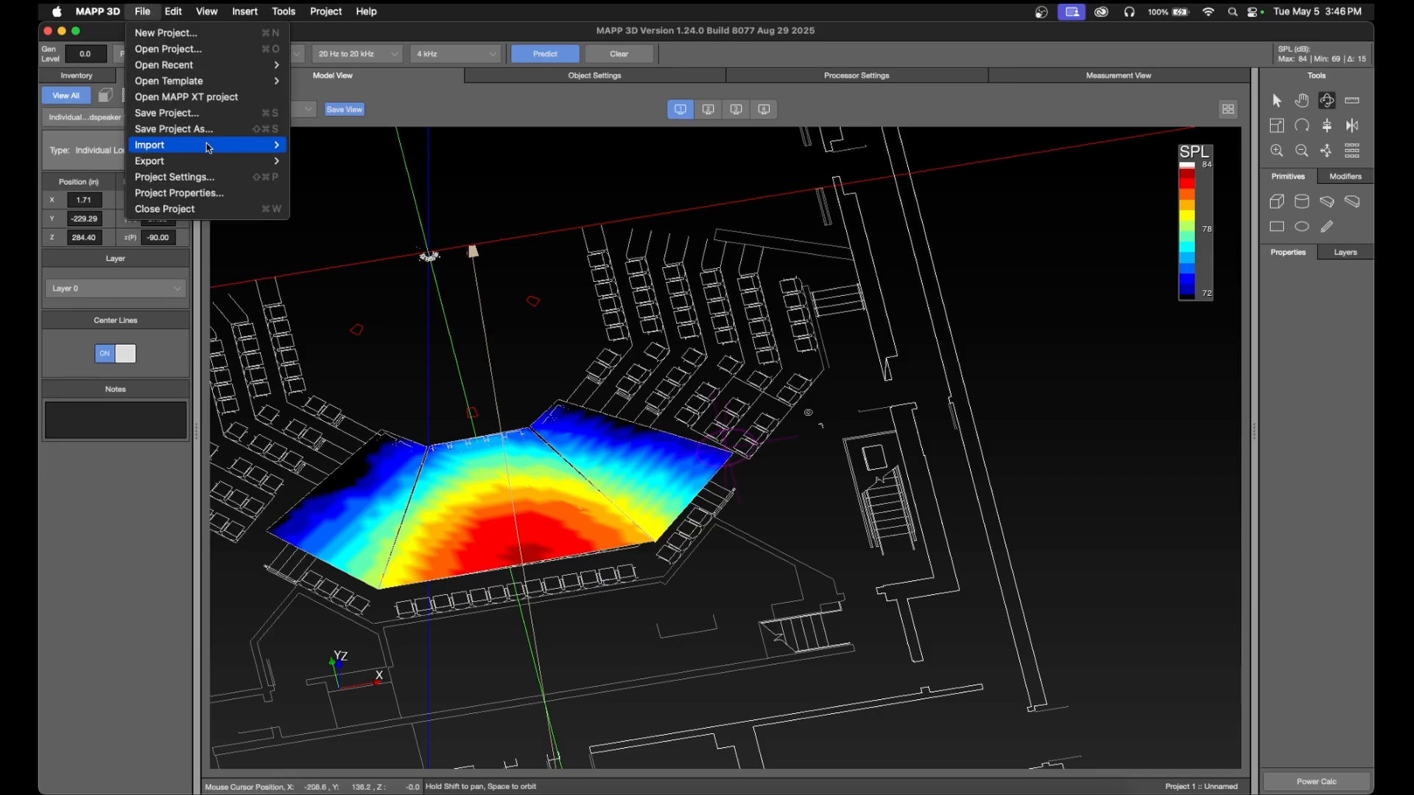
mouse_move(228, 148)
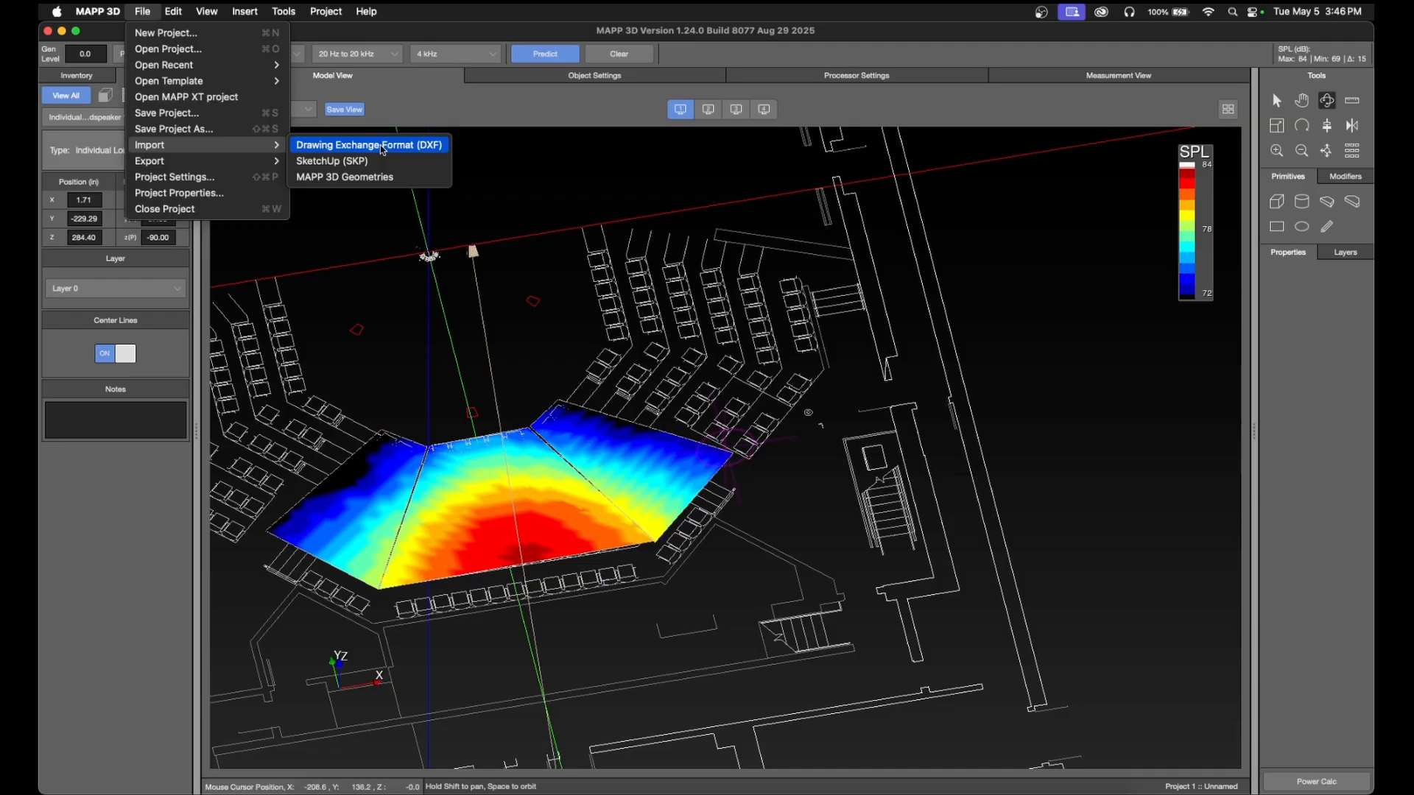
click(482, 671)
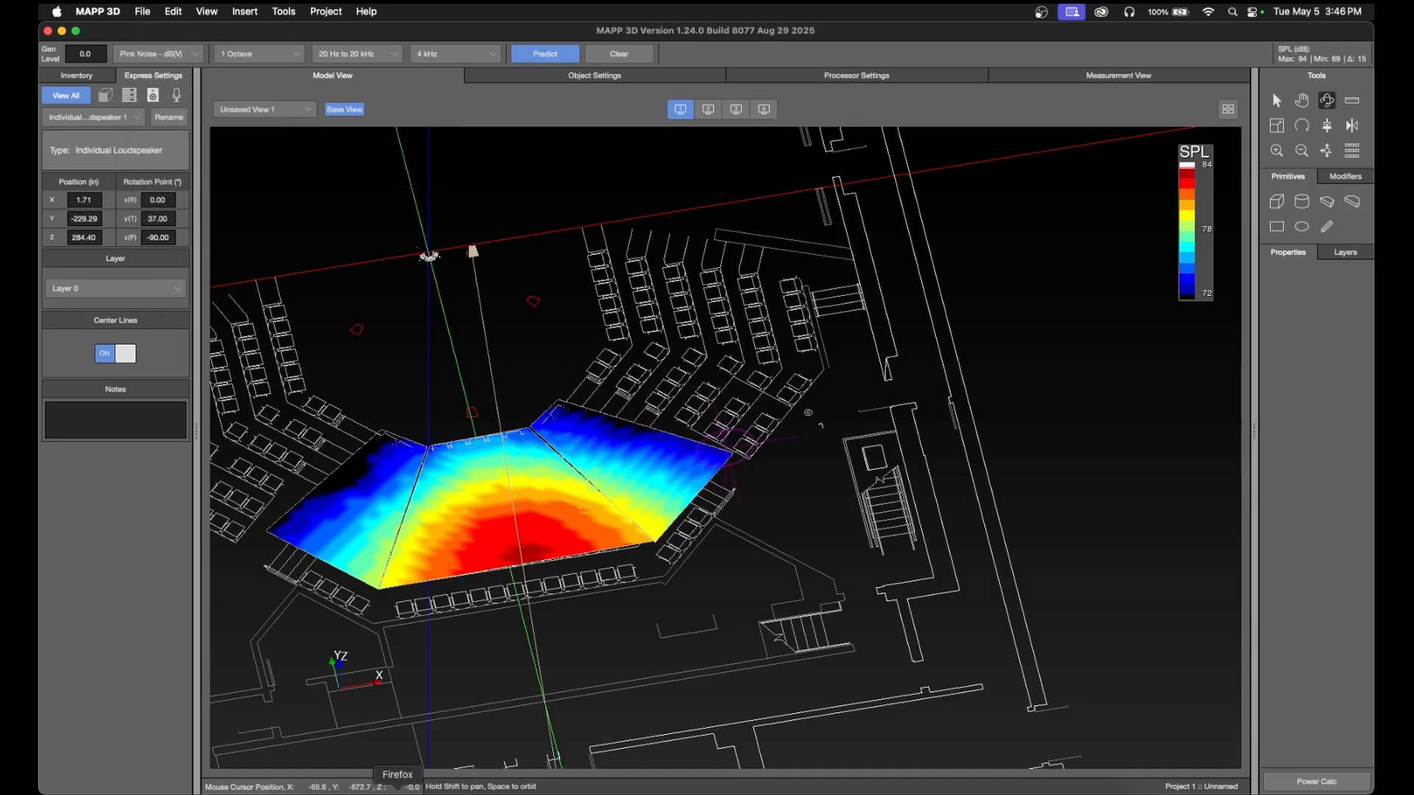
- Switch to Firefox, search the web for "dxf 3d" and browse the results
click(397, 793)
text(dxf 3d)
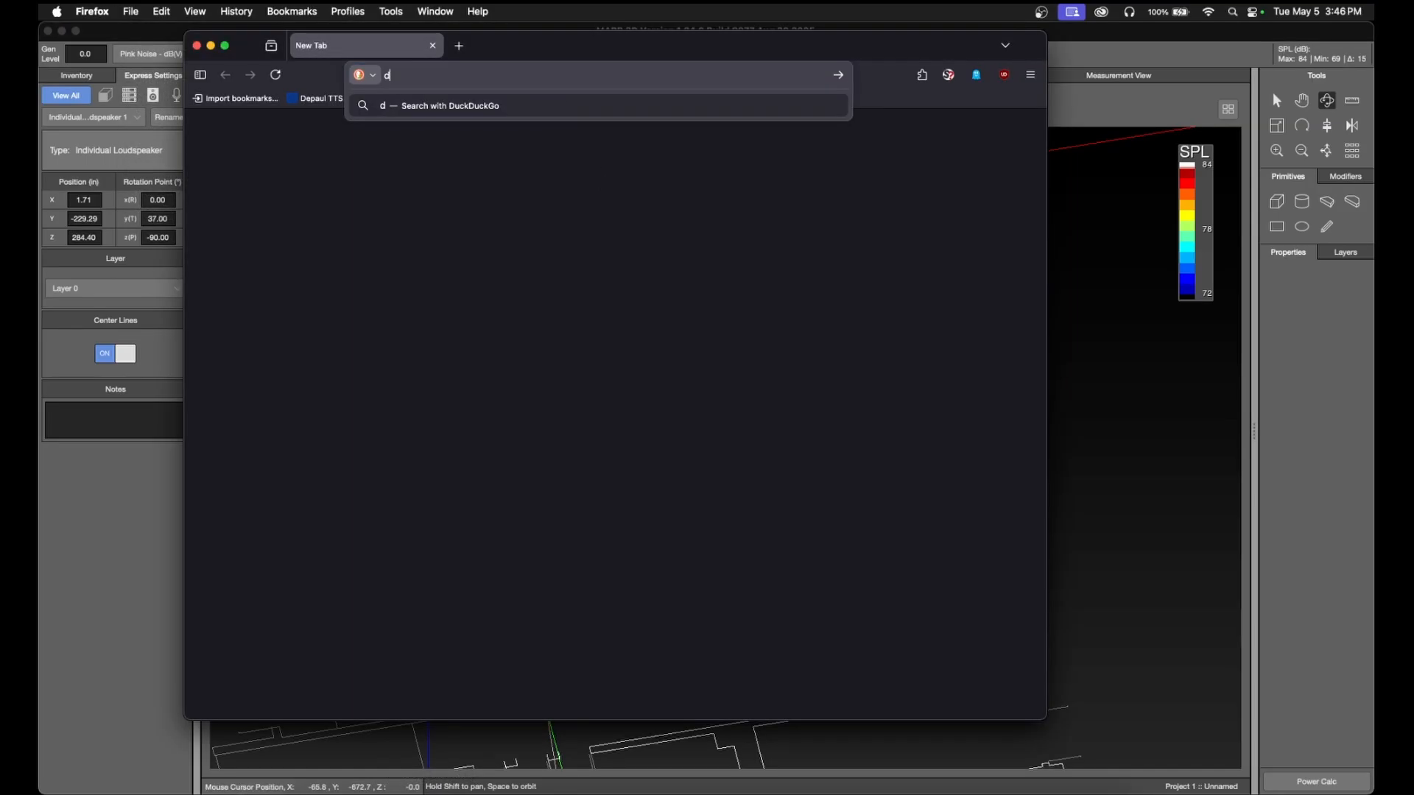
key(Return)
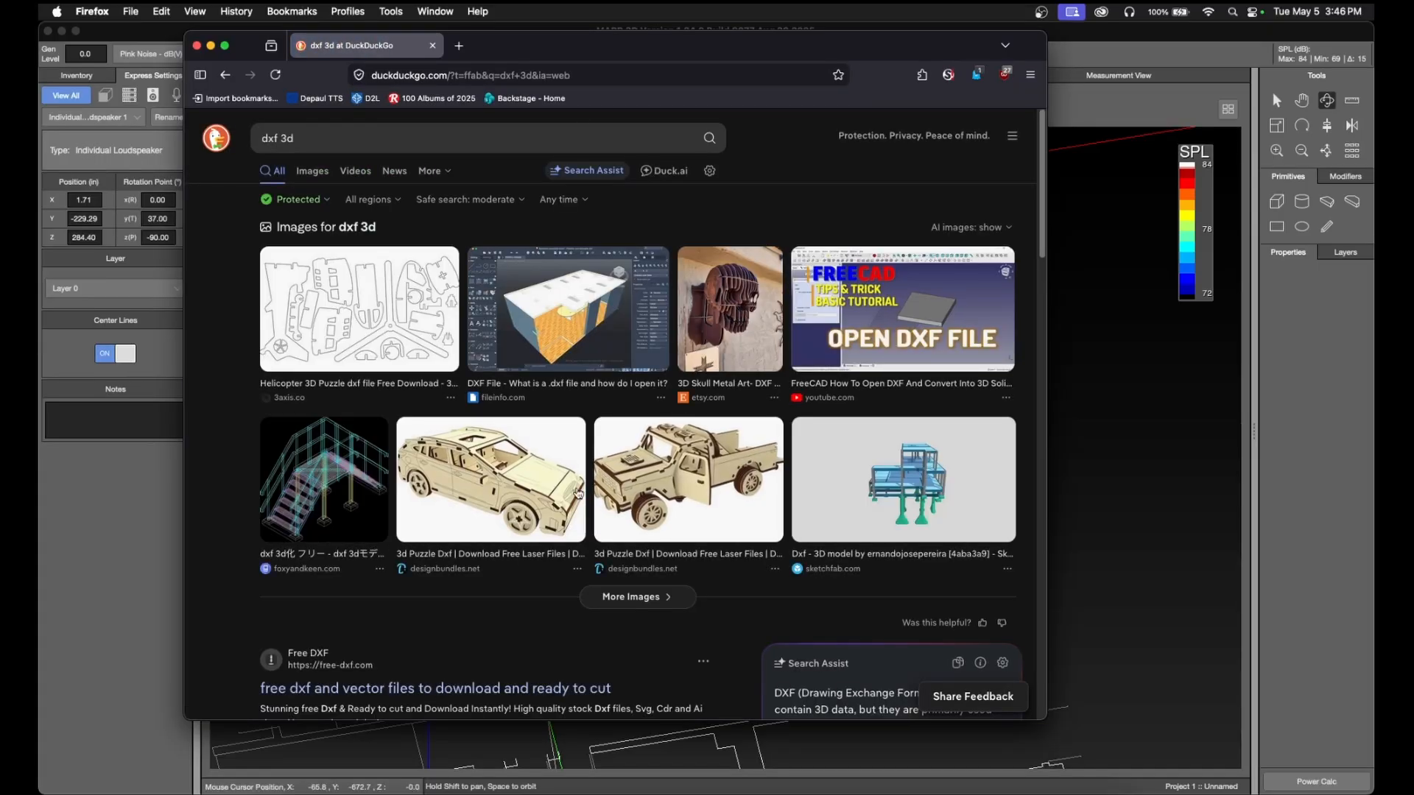
scroll(565, 517, down, 10)
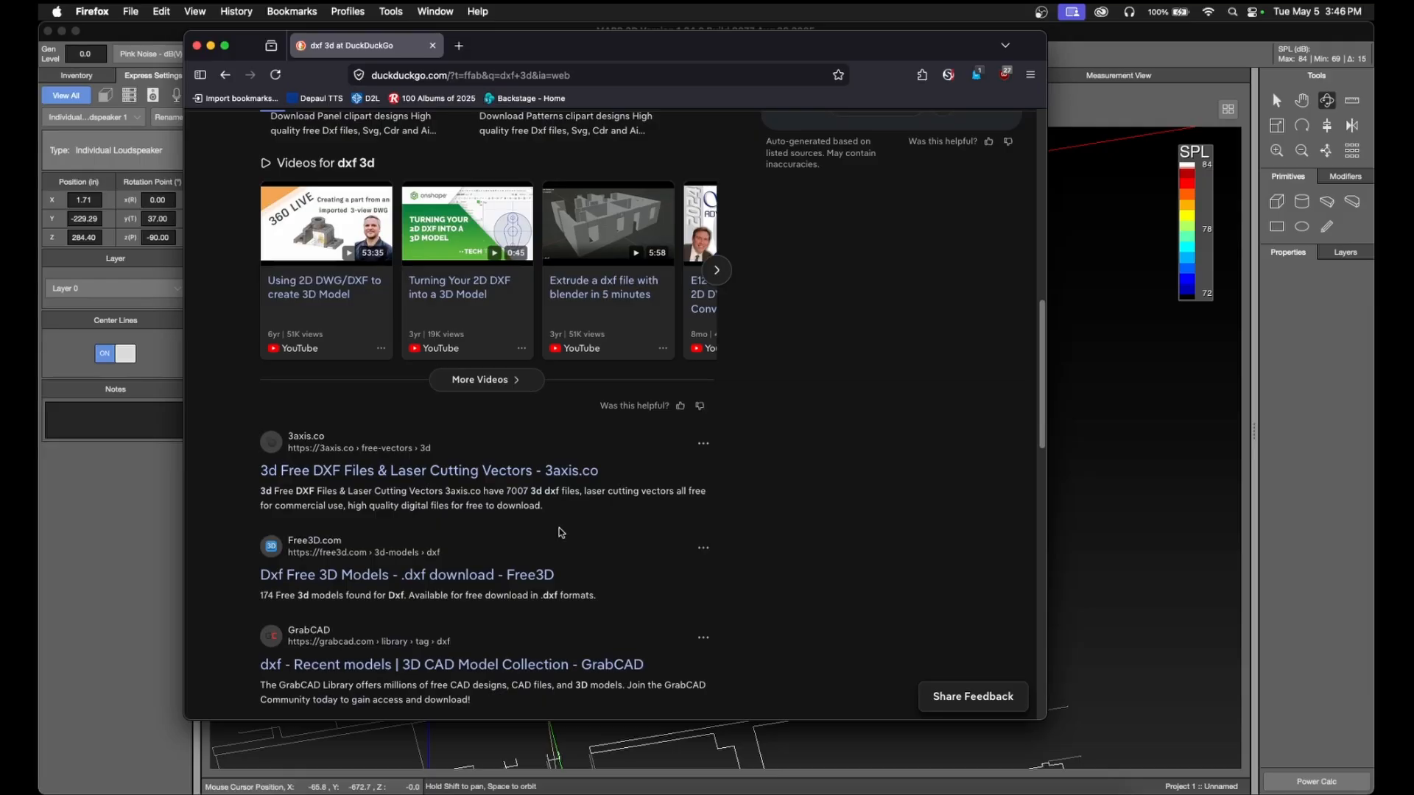
scroll(565, 517, up, 10)
- Search for "does dxf do 3d" and read the Search Assist answer about 3D DXF files
click(338, 139)
text(does dxf)
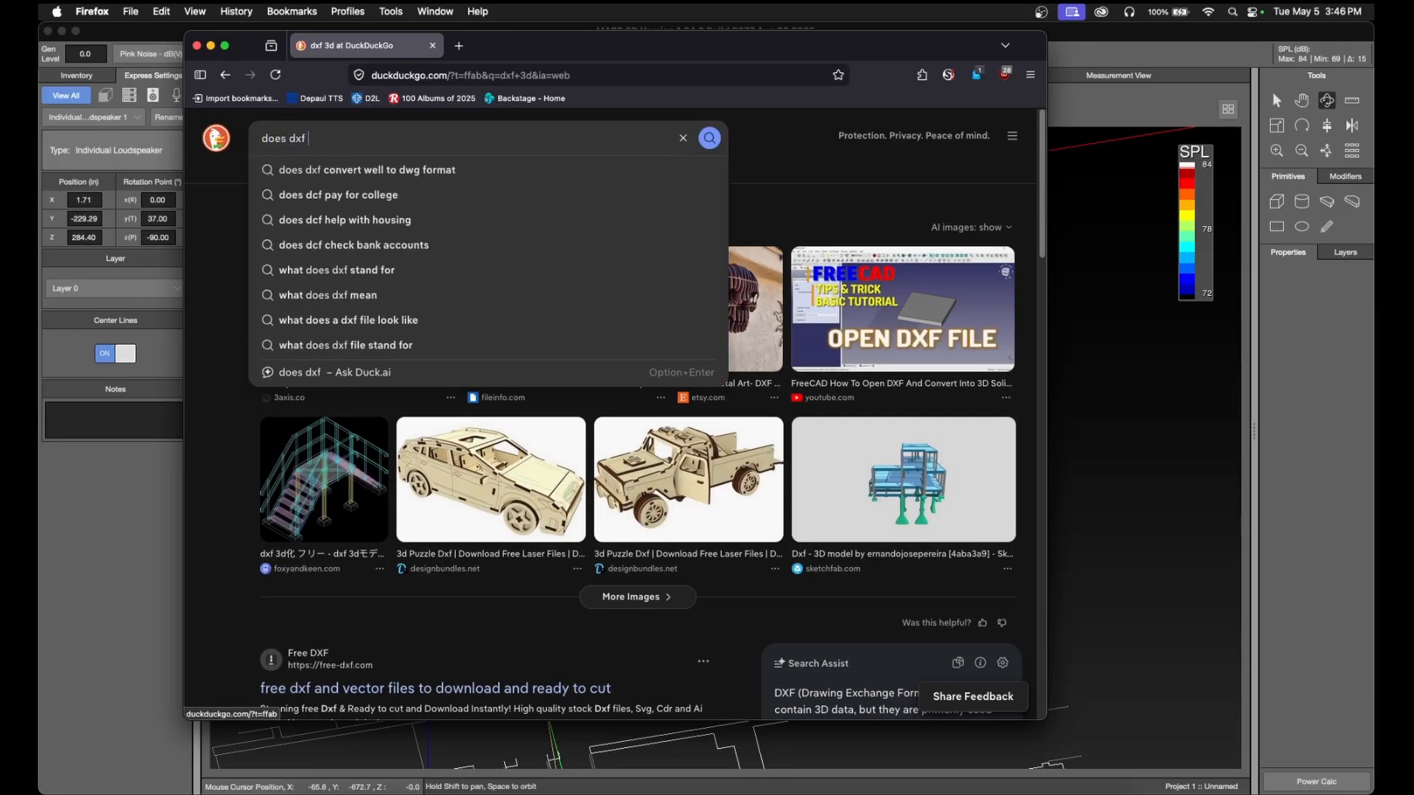
text( do 3d)
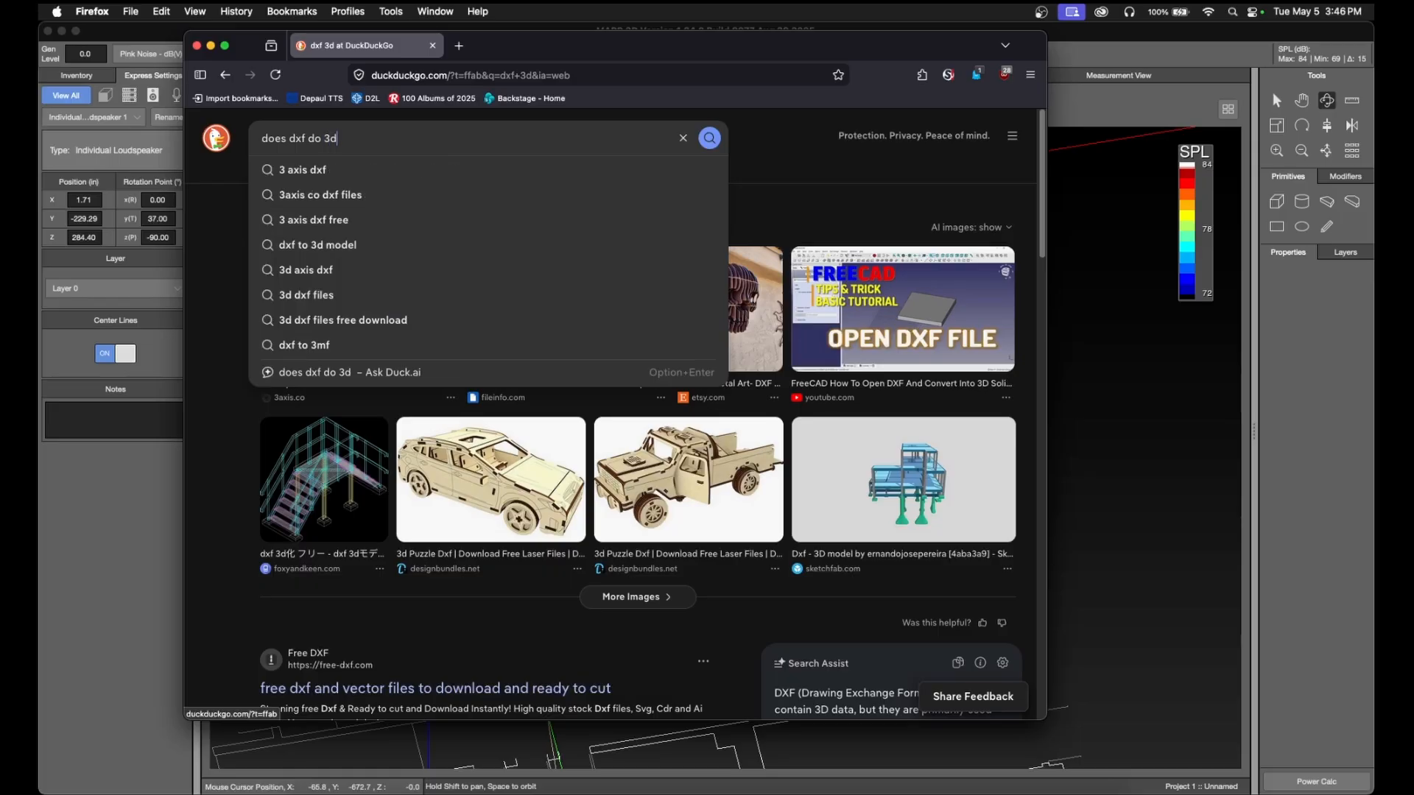
key(Return)
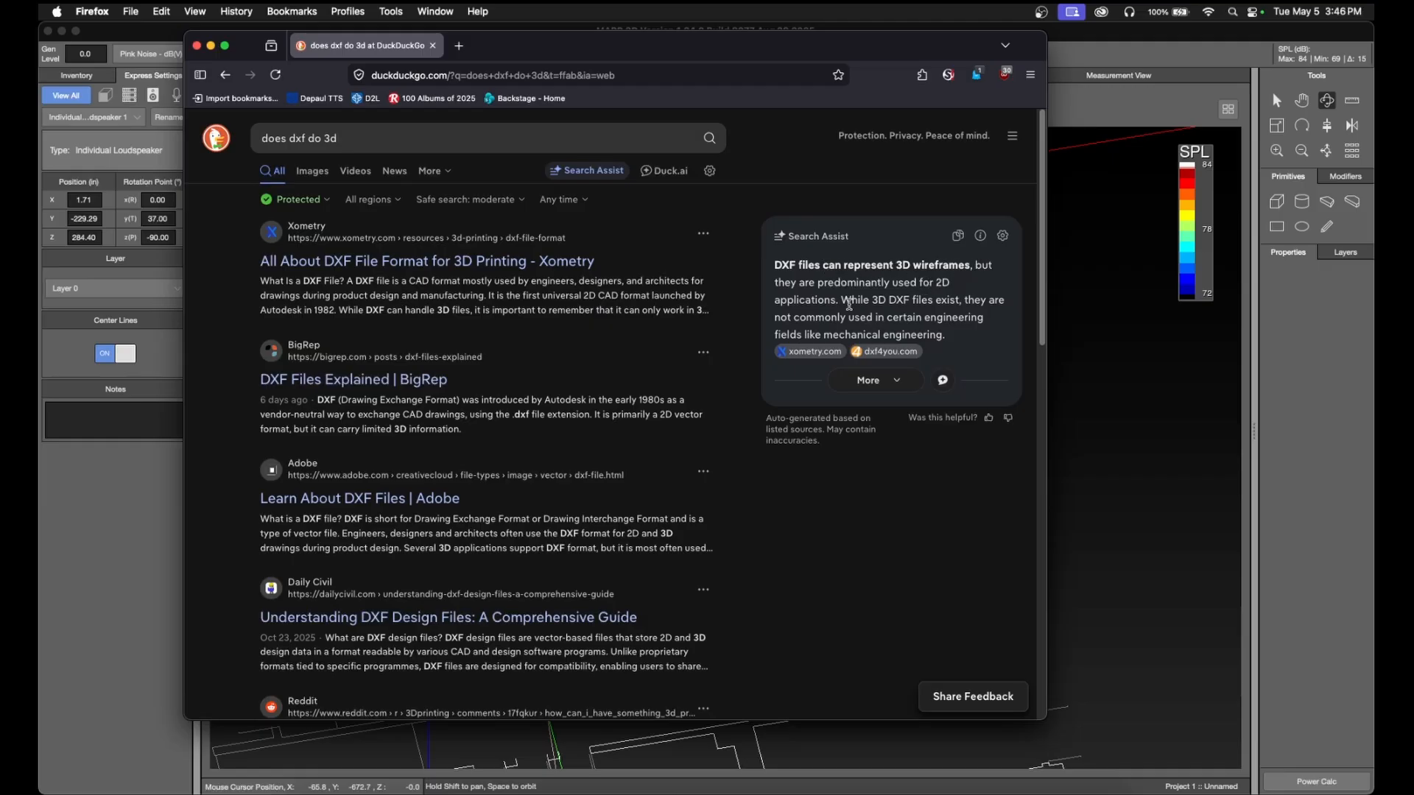
drag(843, 302, 927, 322)
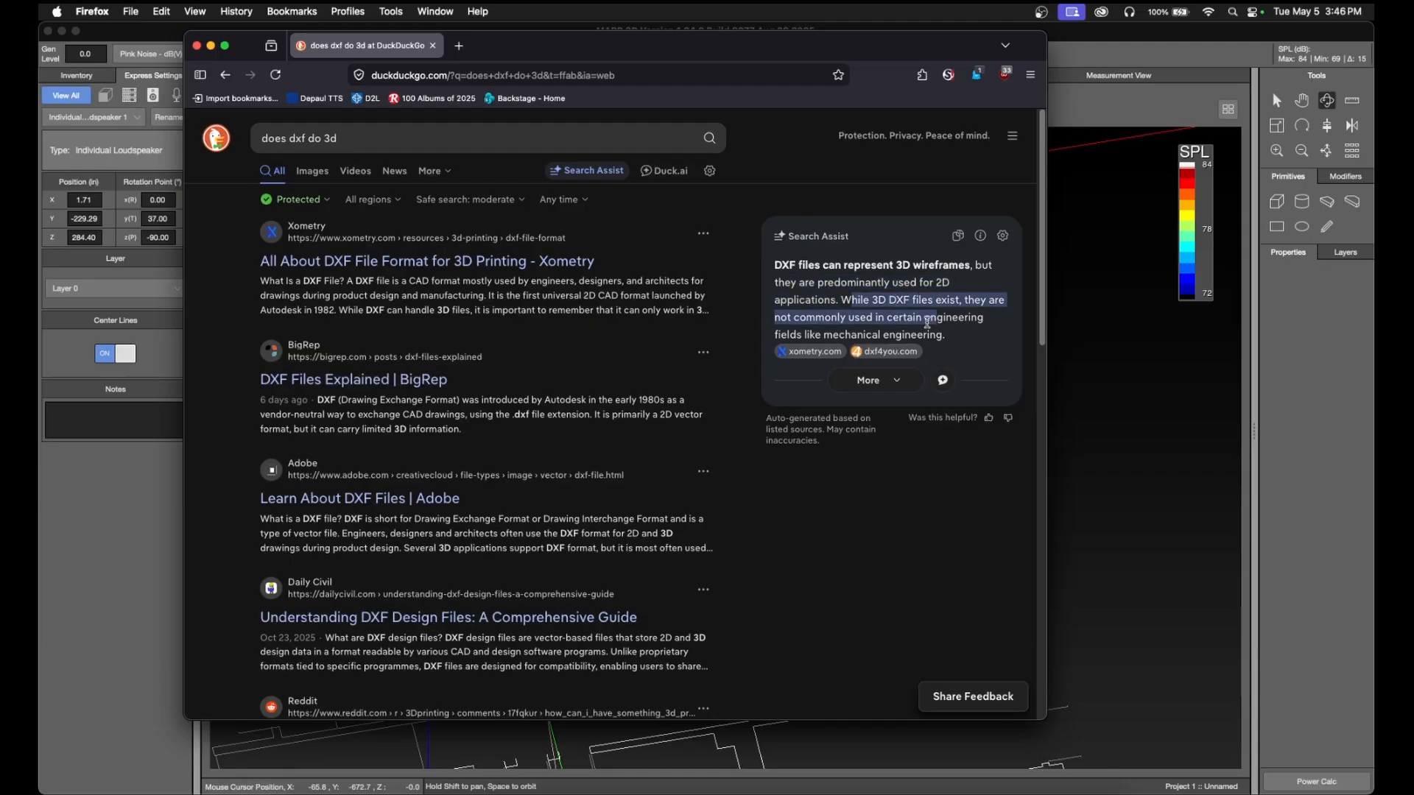
- Return to MAPP 3D and review the import formats again, including the SketchUp (SKP) option
click(1097, 490)
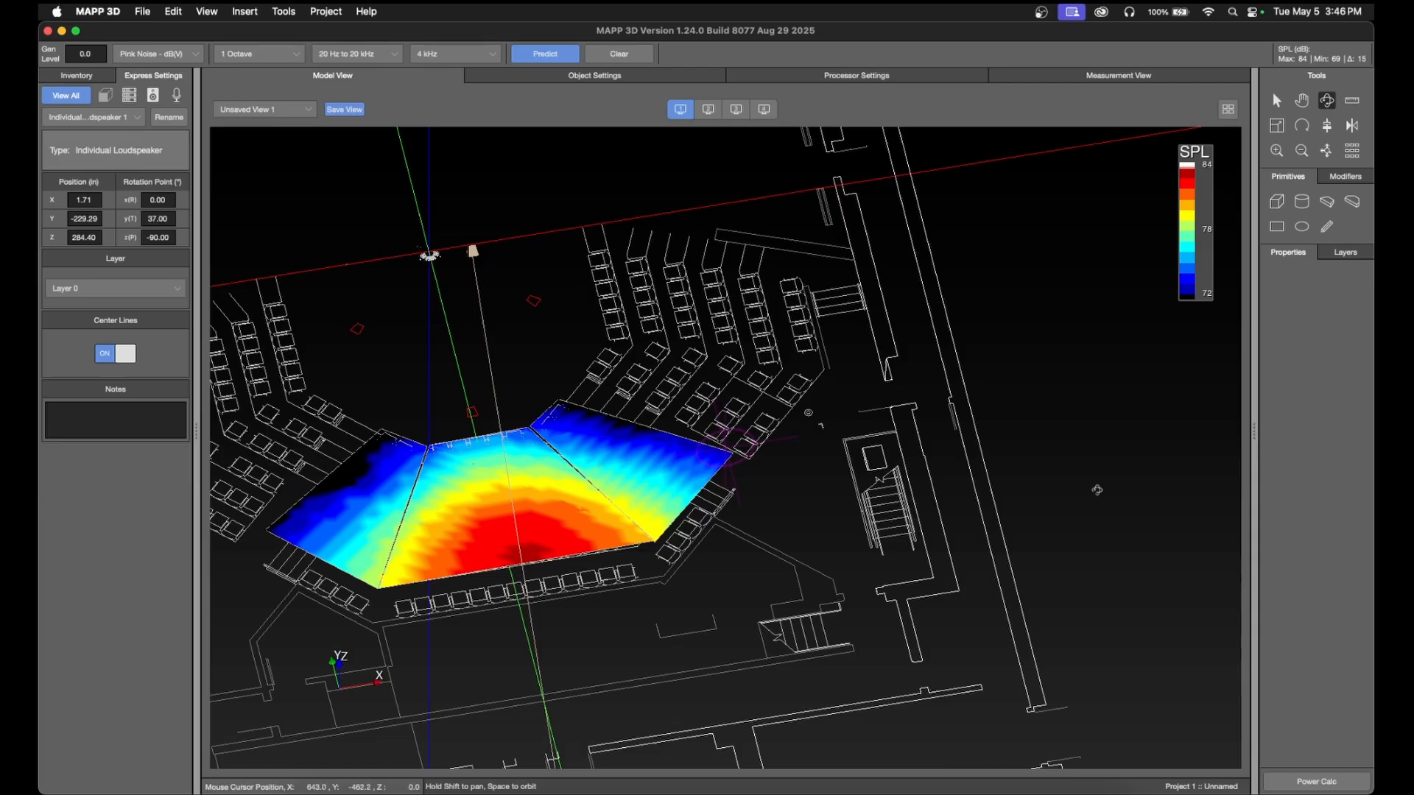
click(142, 12)
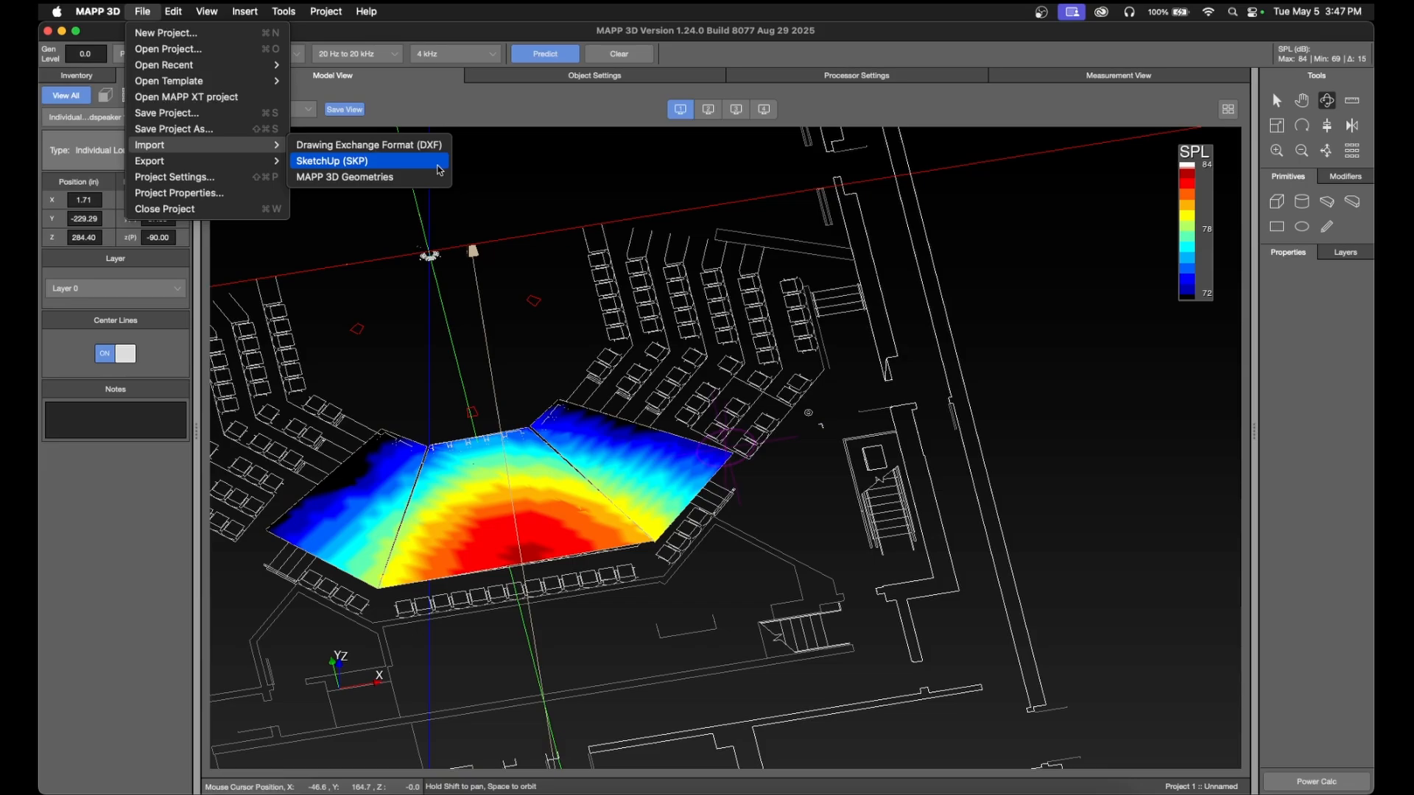
click(975, 365)
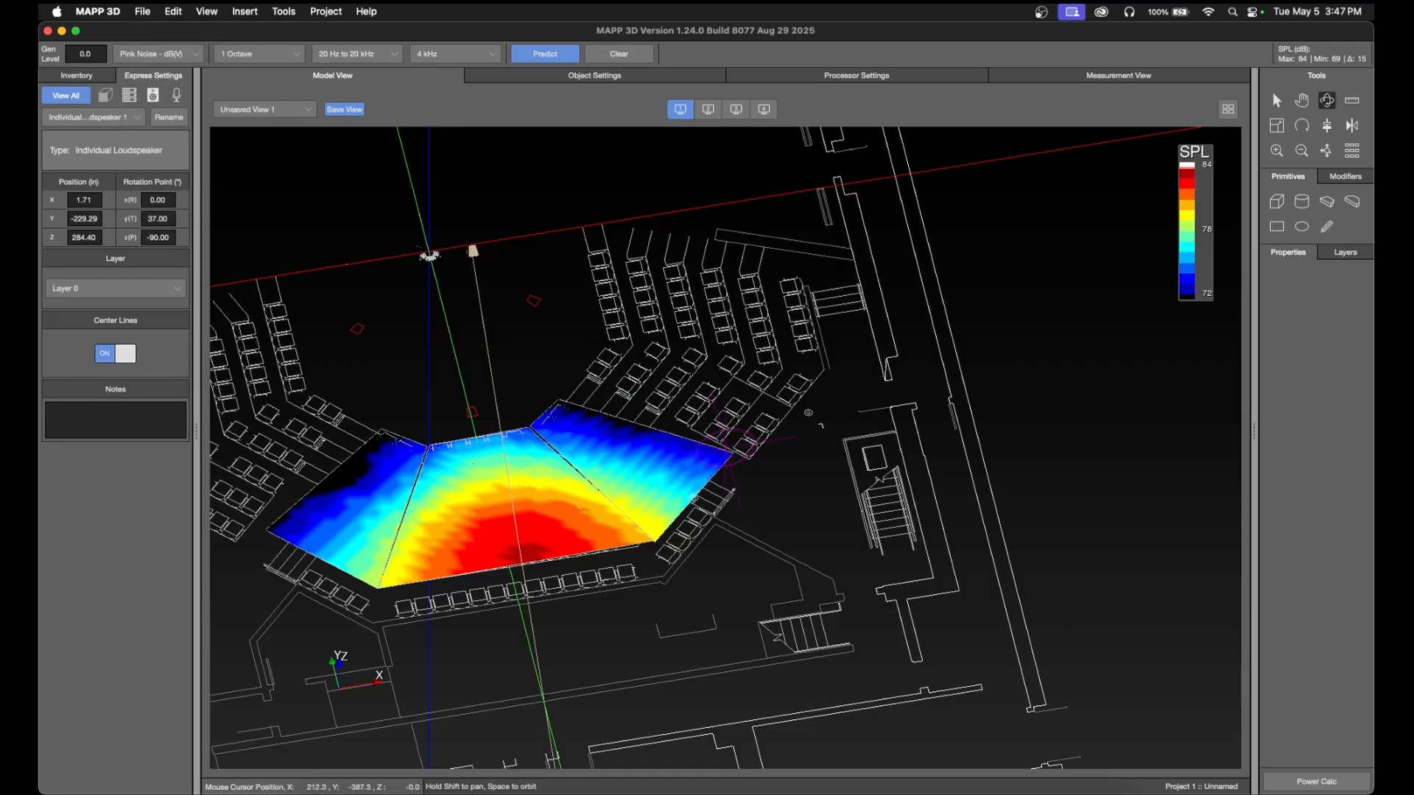
- Switch to AutoCAD and draw a horizontal line in the theatre section from the raked seating out past the rear wall
scroll(610, 455, down, 3)
scroll(329, 254, up, 2)
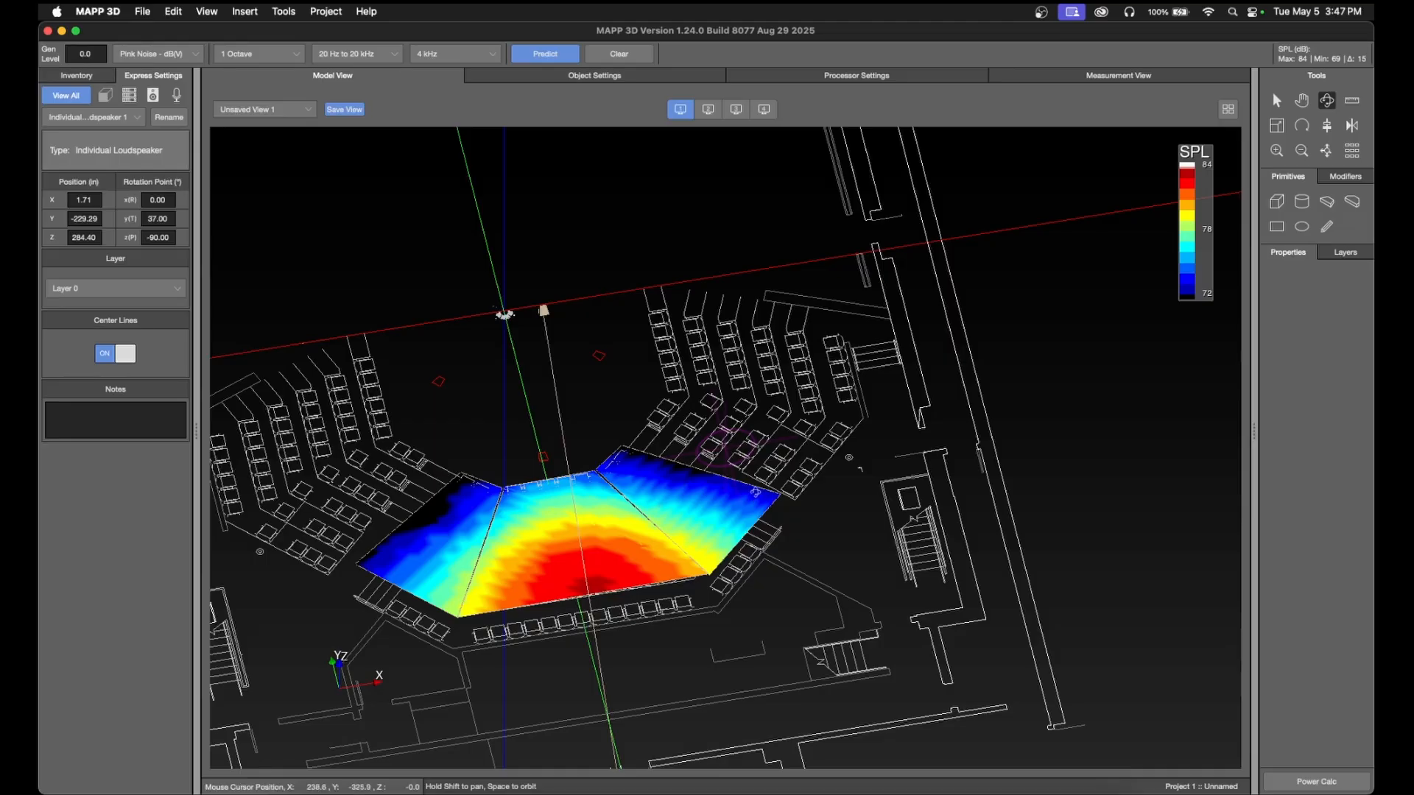
click(931, 789)
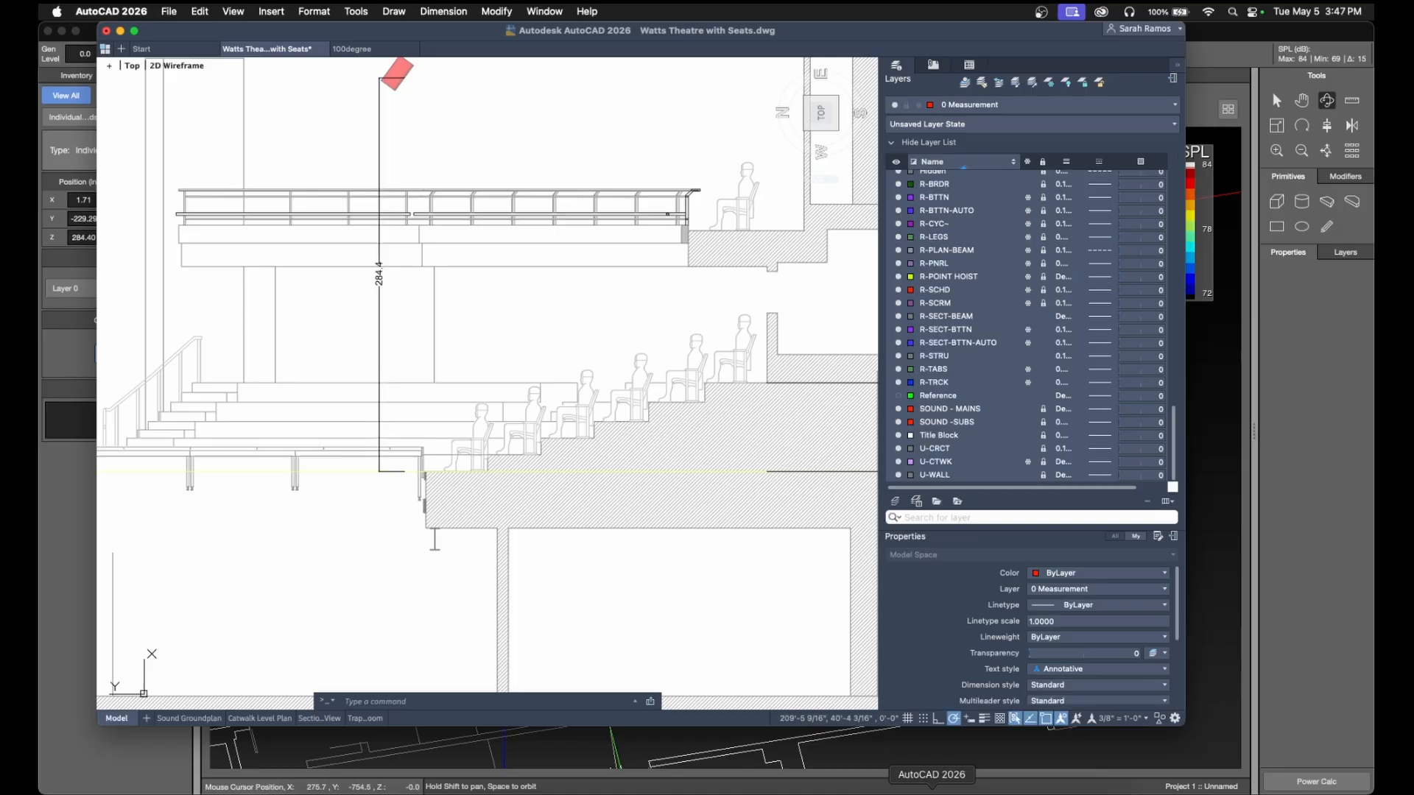
middle_drag(672, 537, 595, 545)
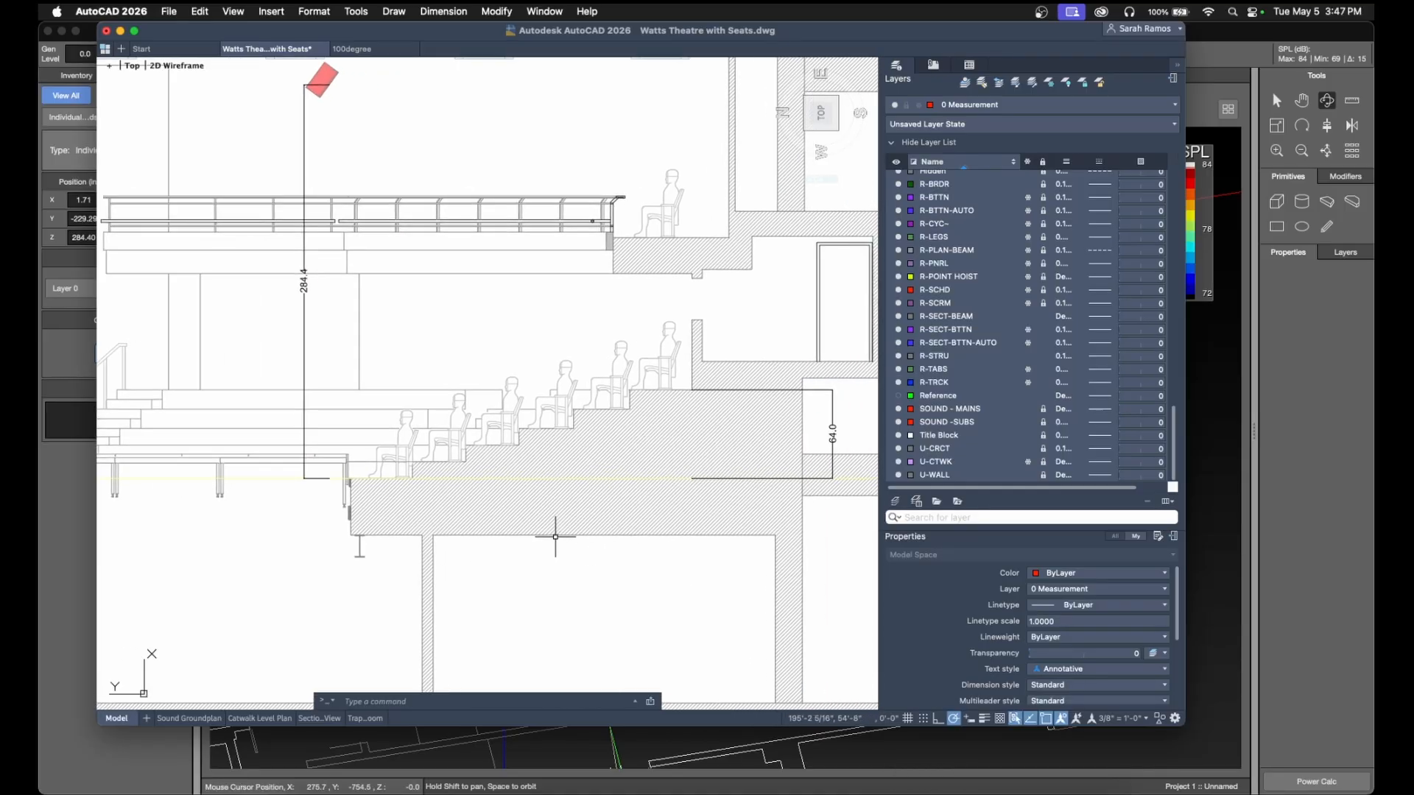
text(l)
key(Return)
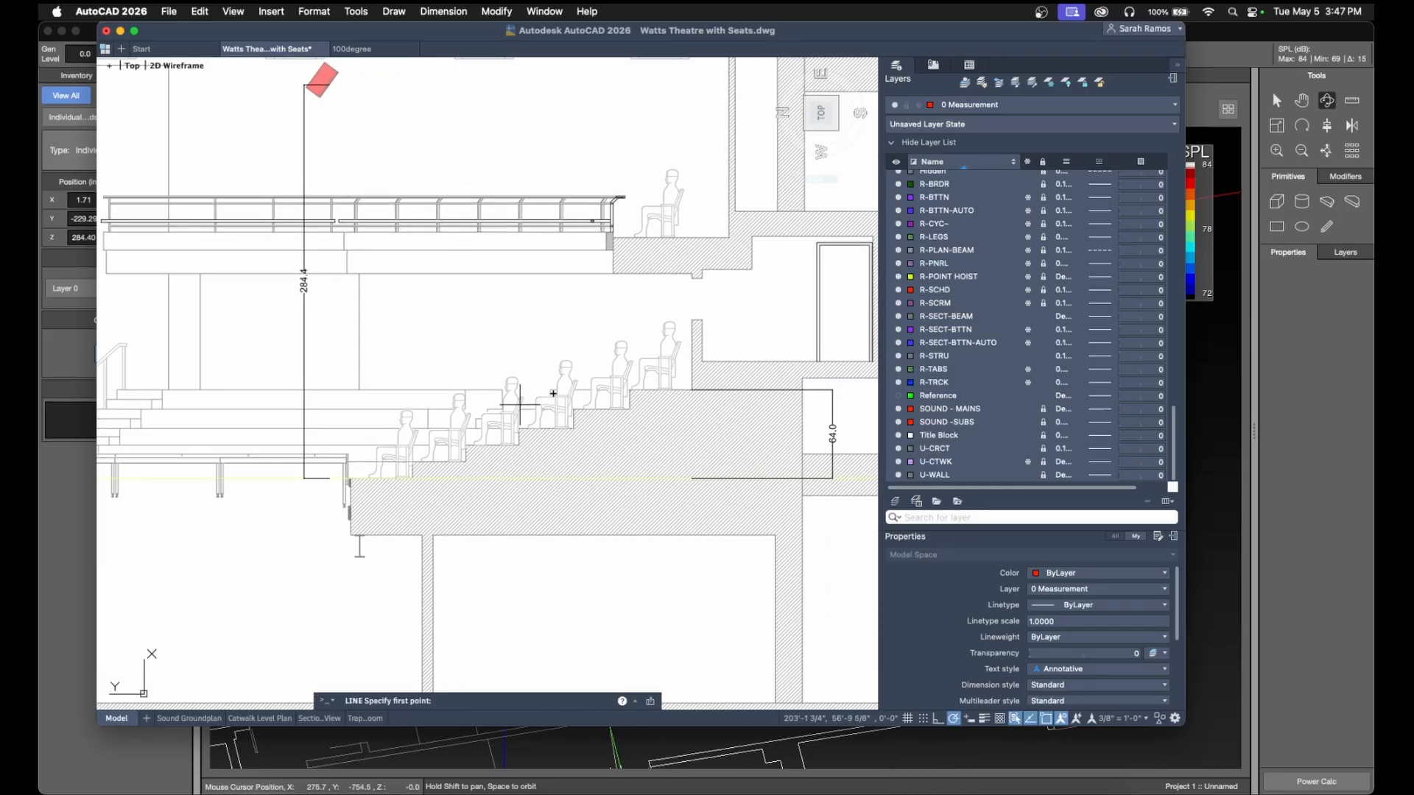
scroll(500, 409, down, 3)
click(515, 418)
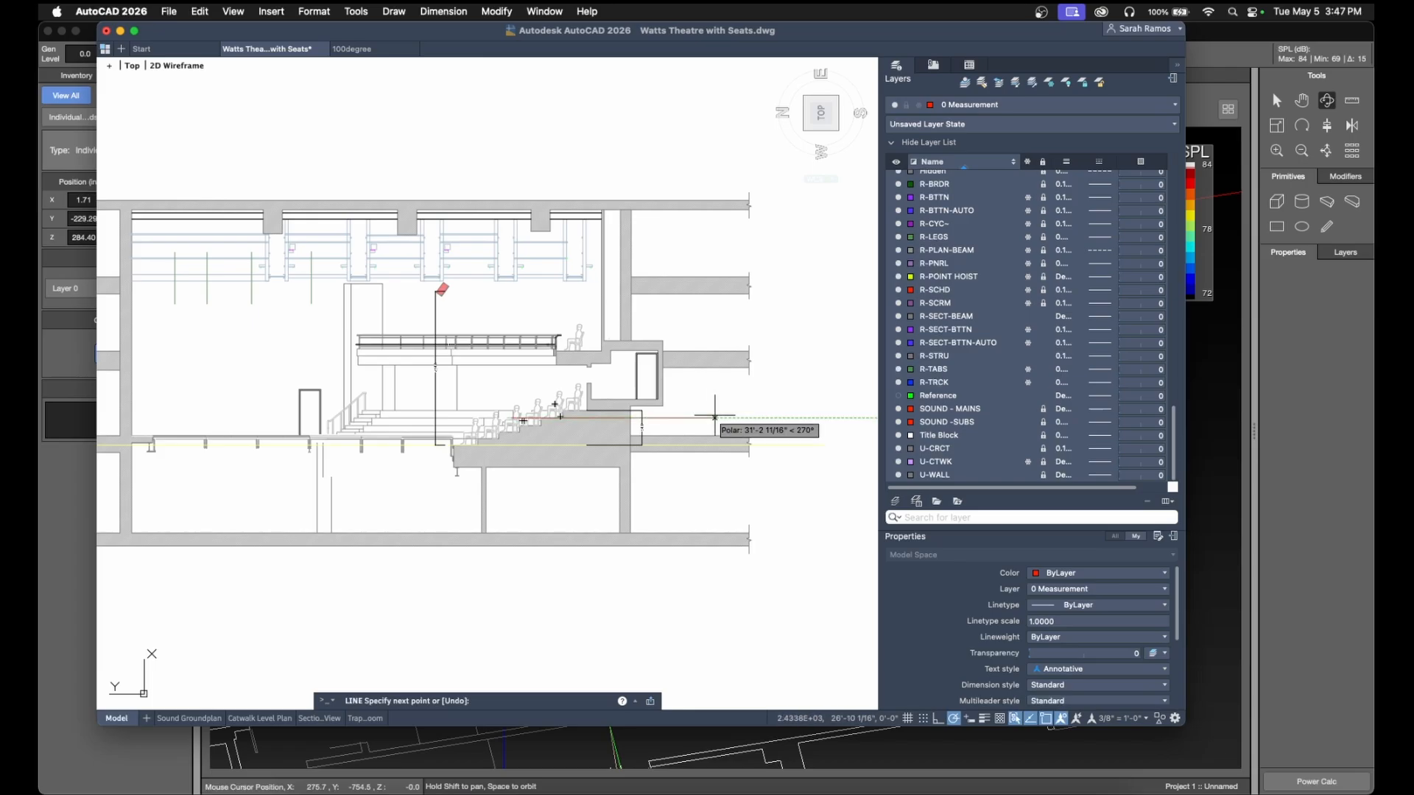
key(Escape)
- Stretch the new line's seating-side end horizontally across the stage, past the opposite wall of the section
click(744, 418)
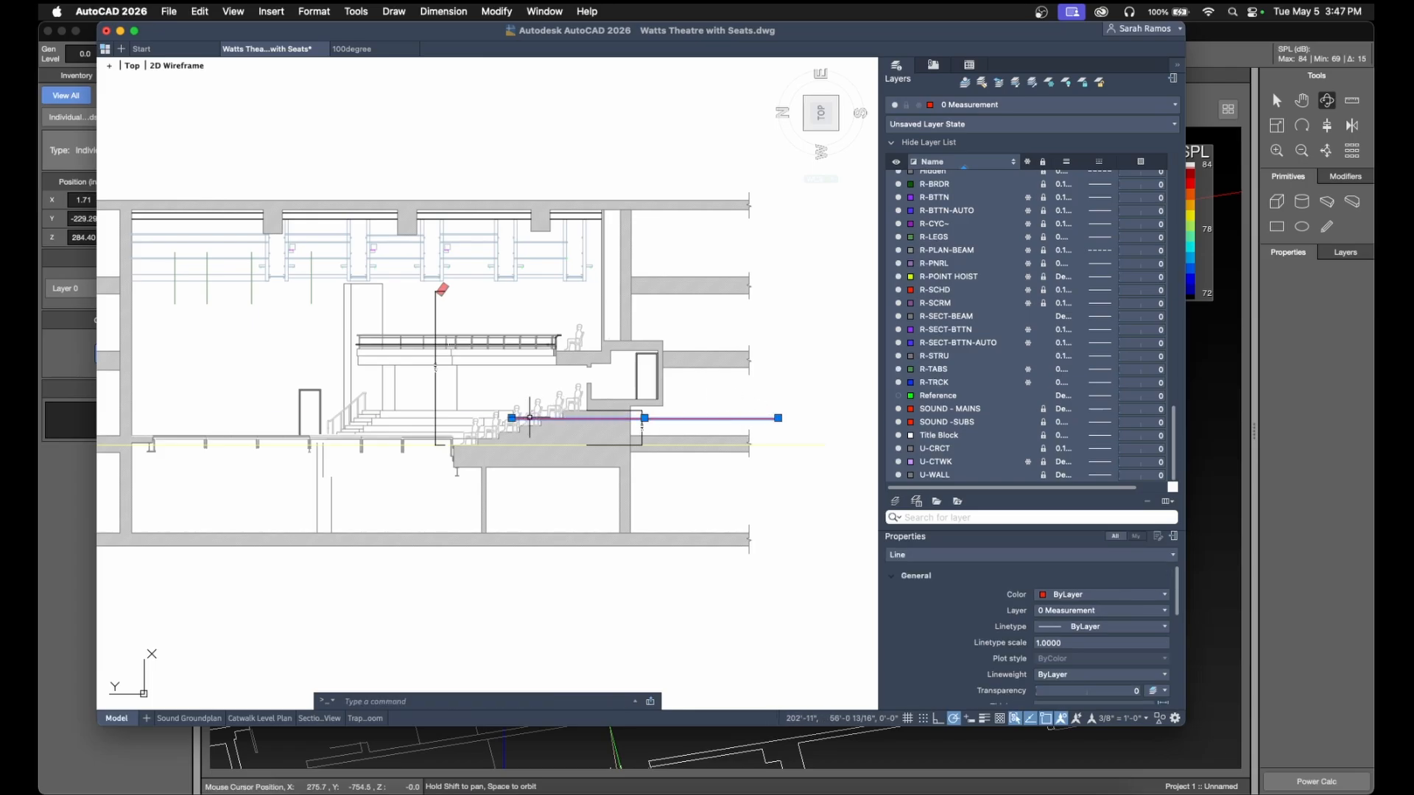
click(512, 418)
middle_drag(397, 401, 595, 396)
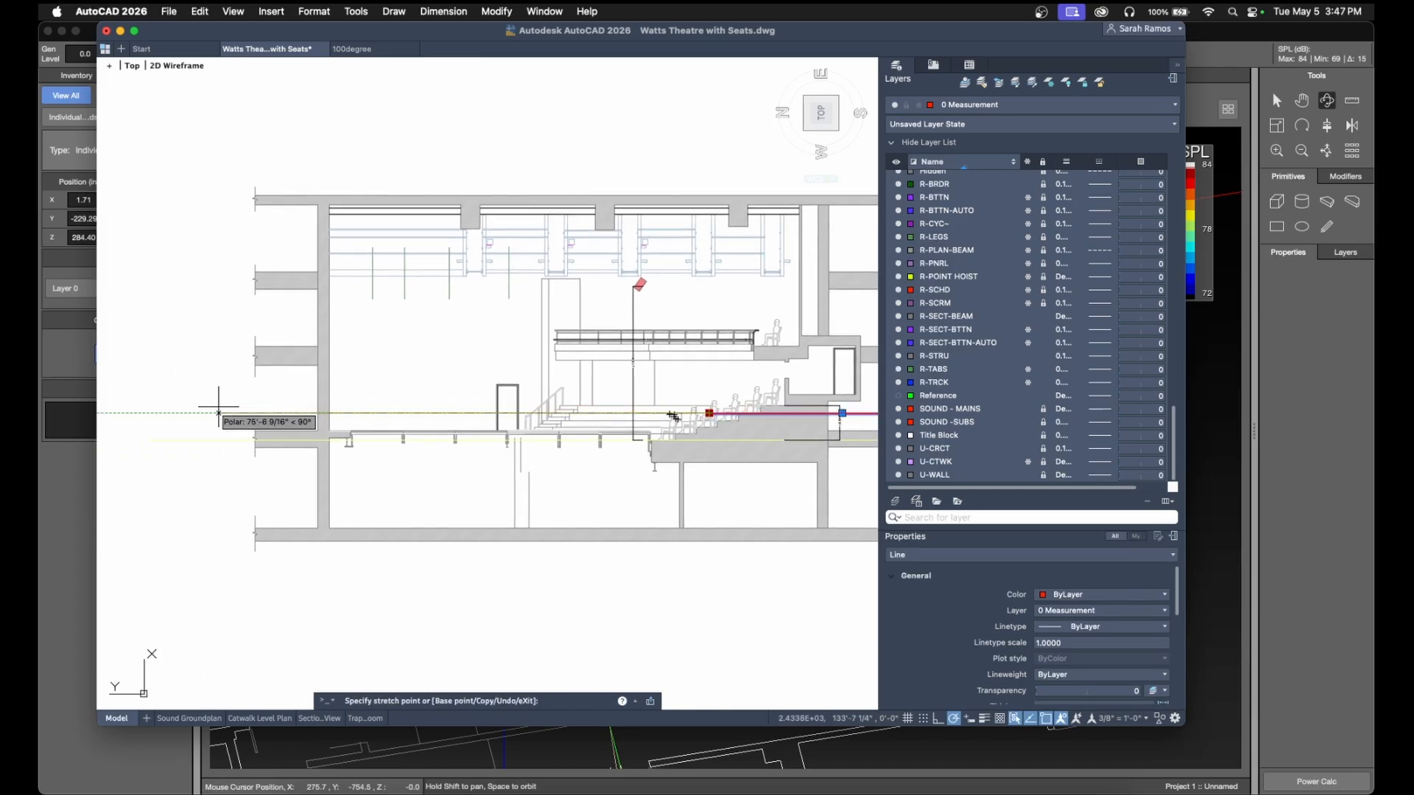
click(195, 413)
key(Escape)
- Add a vertical linear dimension from the floor level at the front row up to the new horizontal line
scroll(526, 402, up, 6)
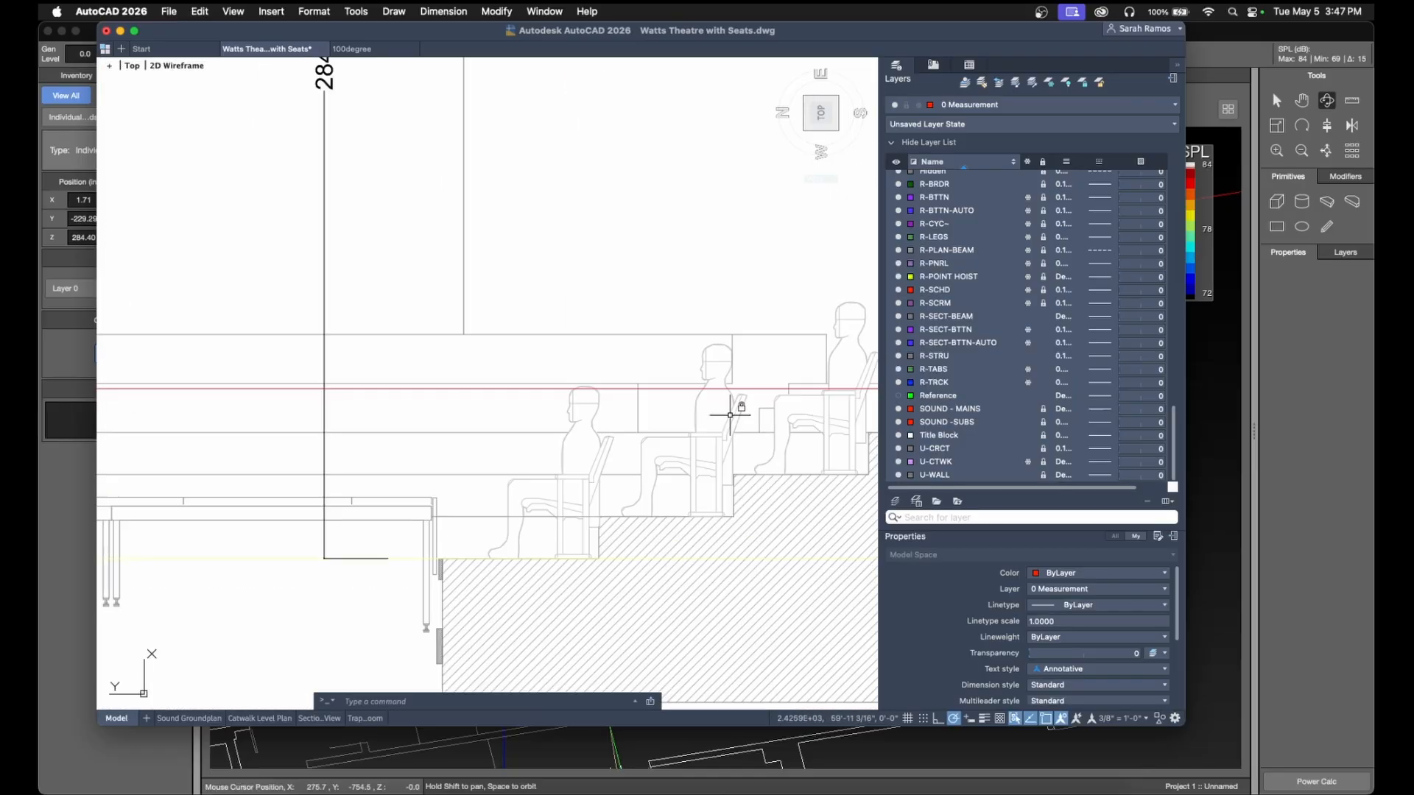
text(dli)
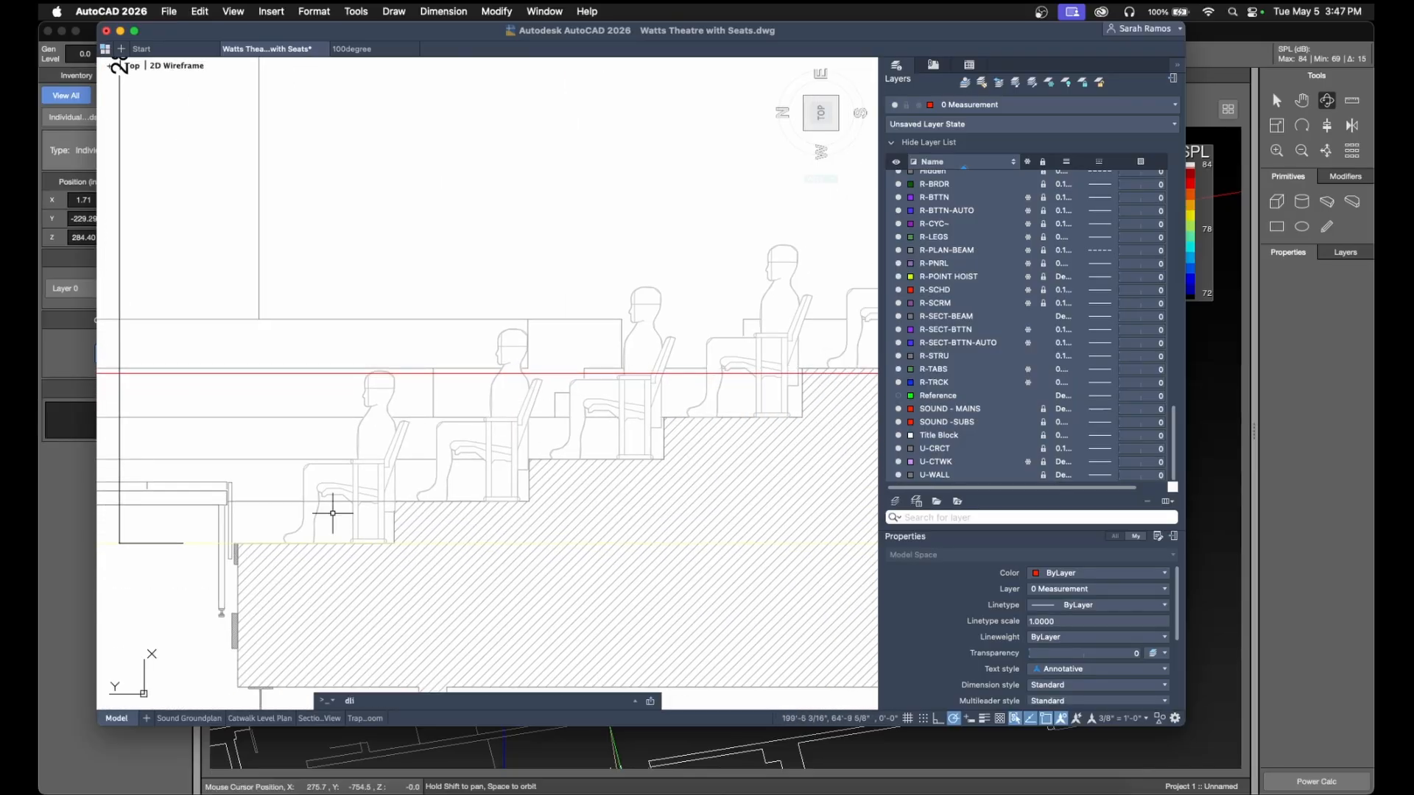
key(Return)
click(236, 543)
click(237, 373)
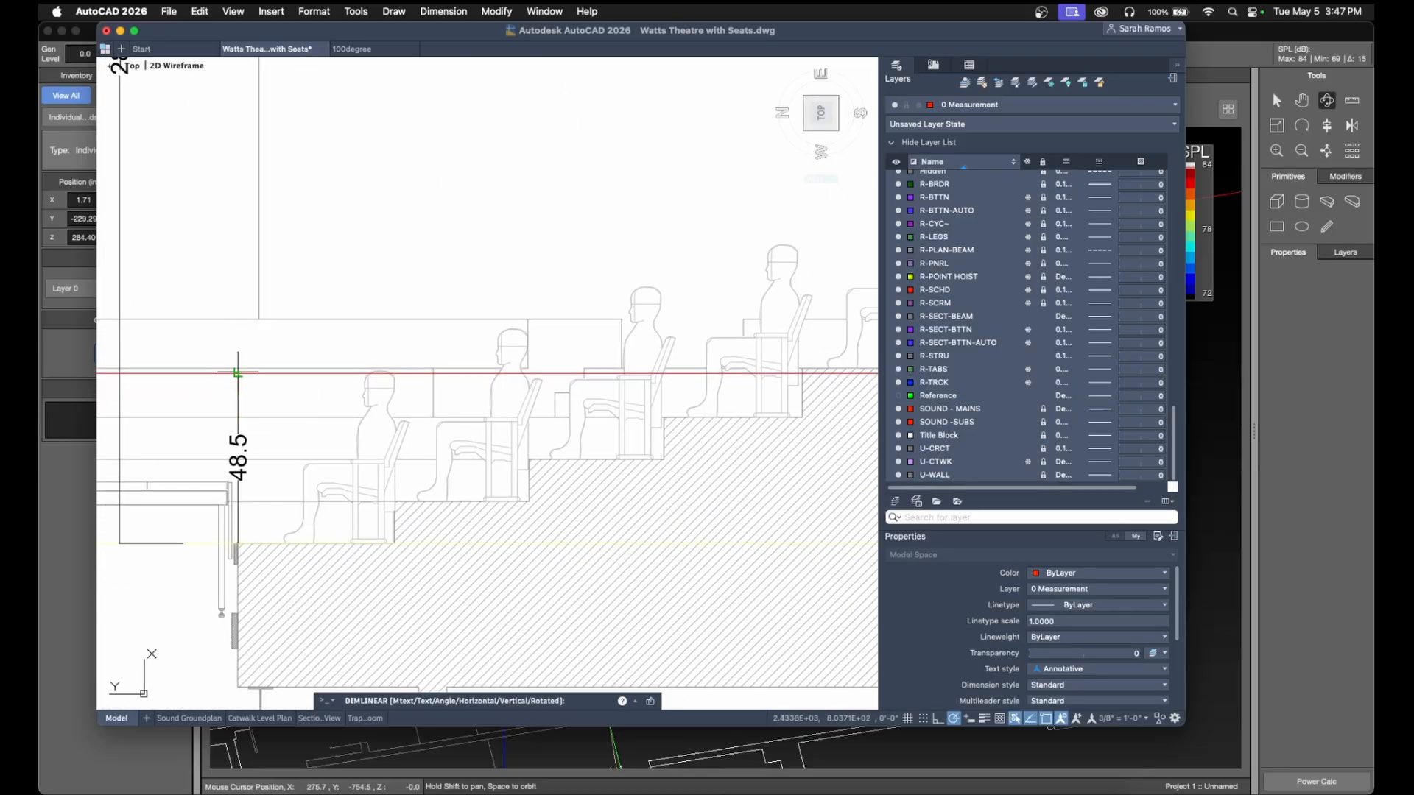
click(257, 457)
- Return to MAPP 3D and start inserting an Individual Loudspeaker using the USW-112P model
click(1288, 480)
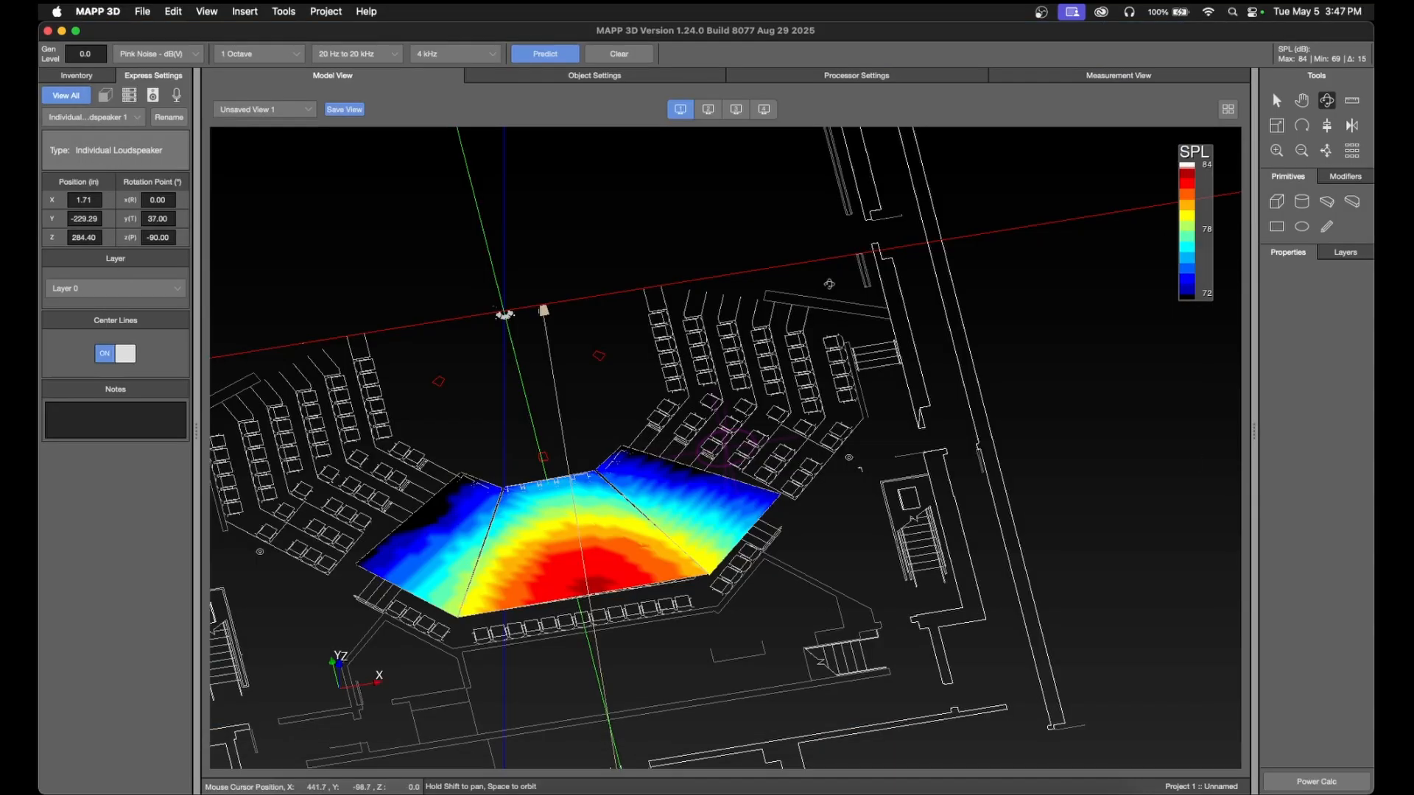
click(283, 13)
mouse_move(246, 11)
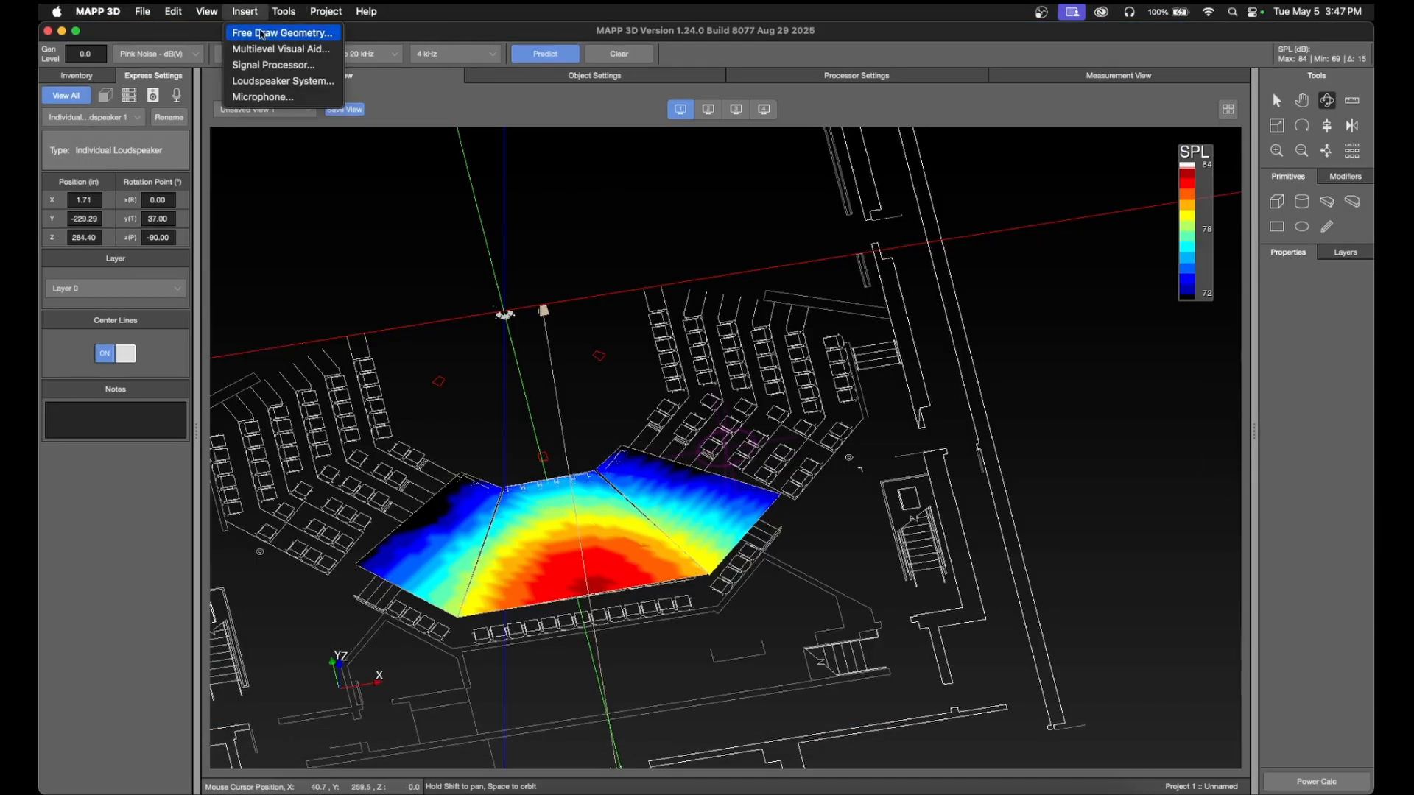
click(295, 81)
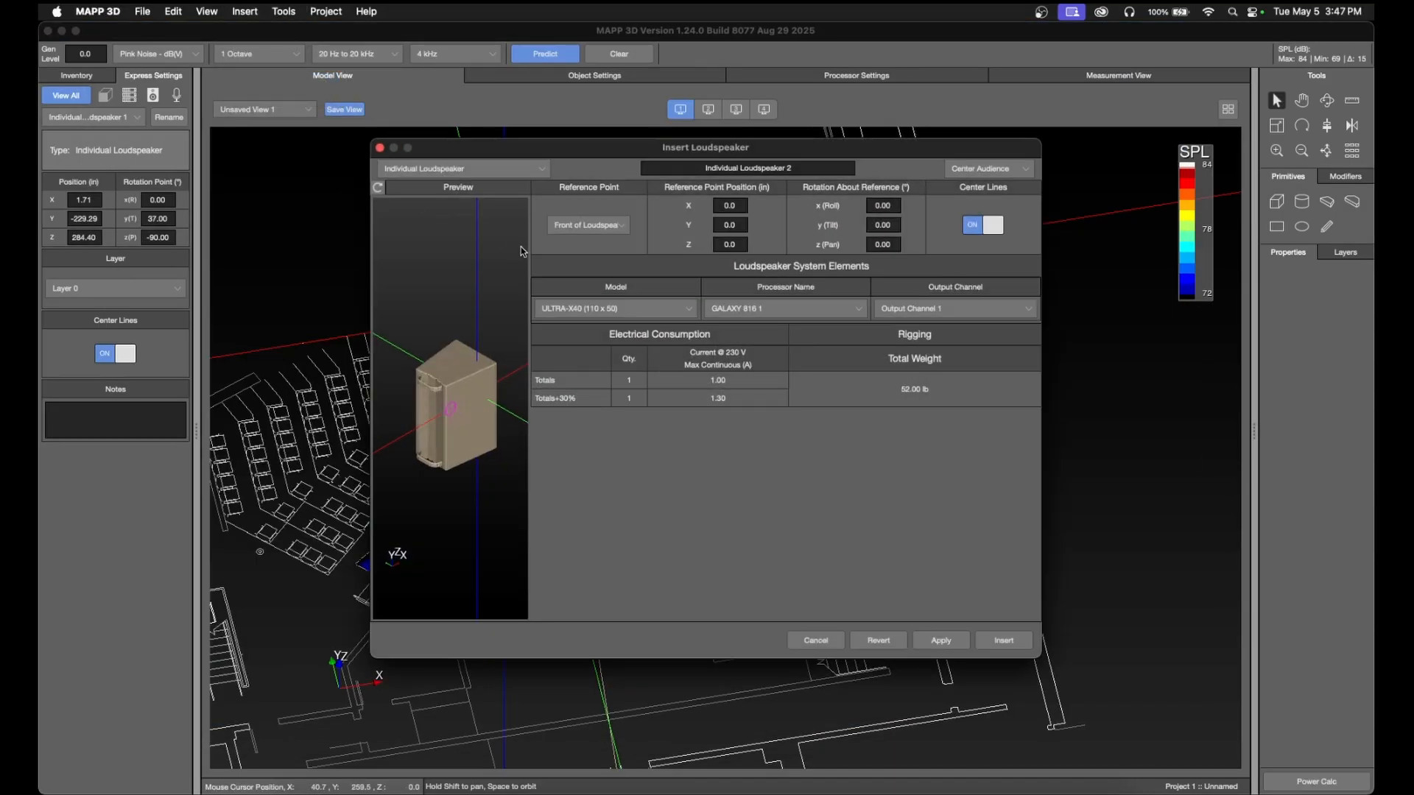
click(486, 169)
click(420, 273)
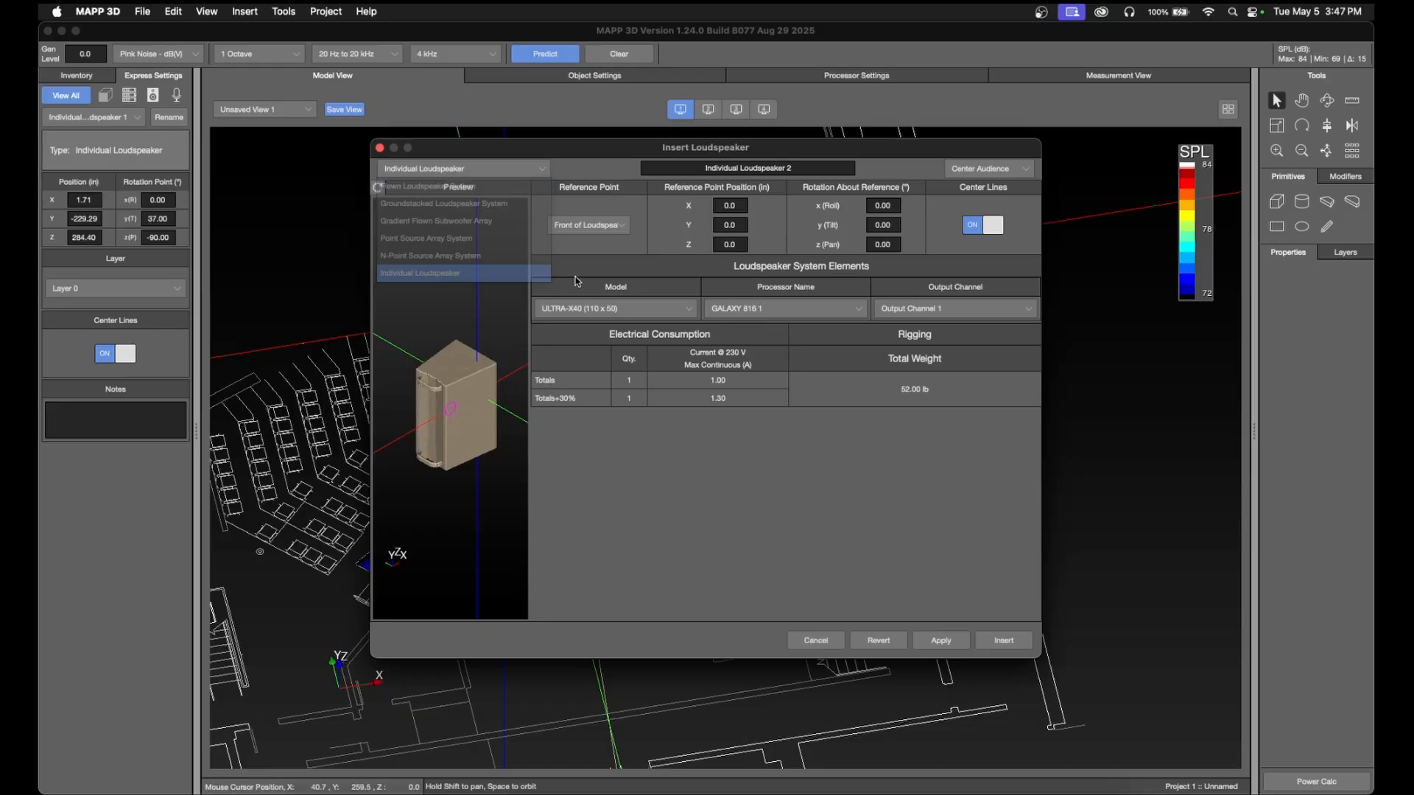
click(603, 308)
scroll(595, 452, down, 10)
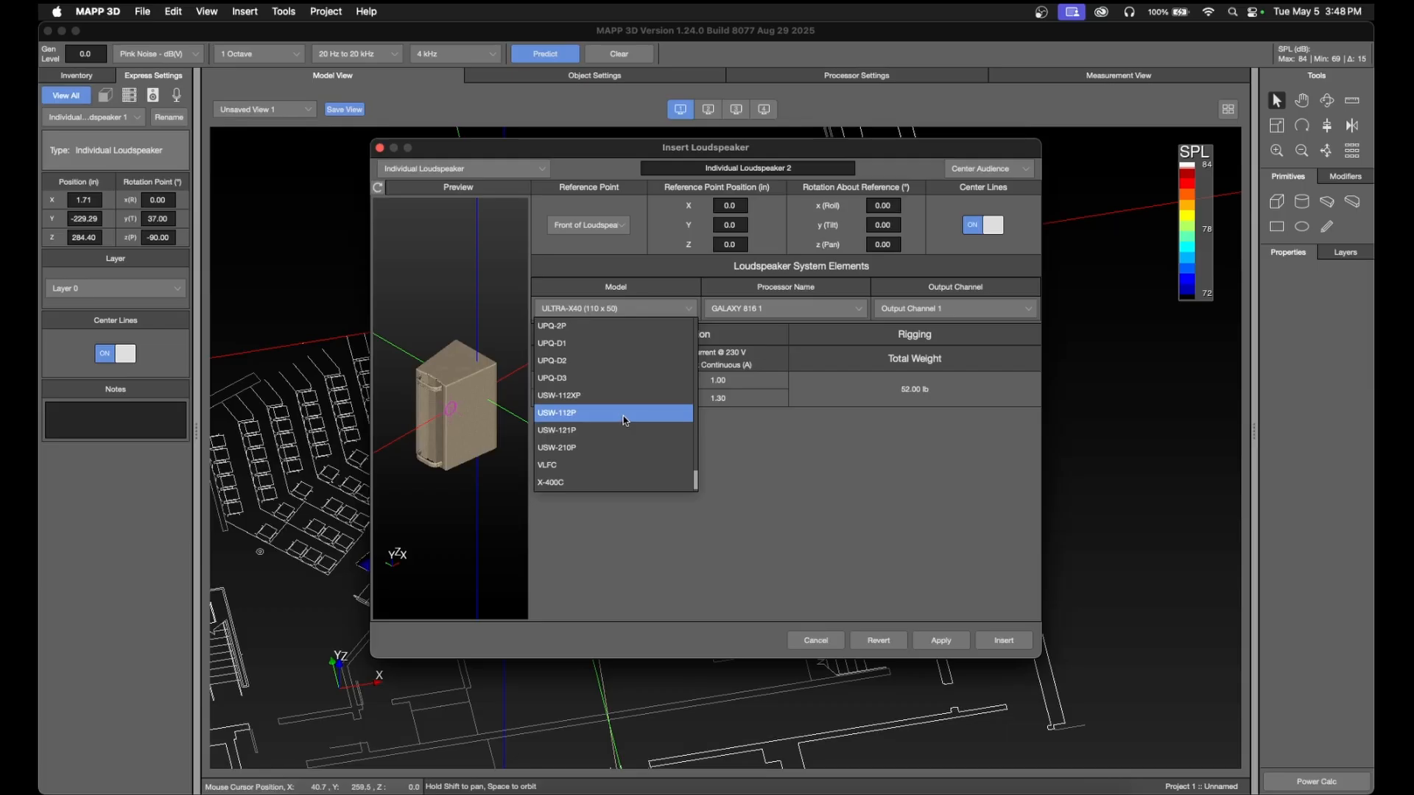
click(595, 414)
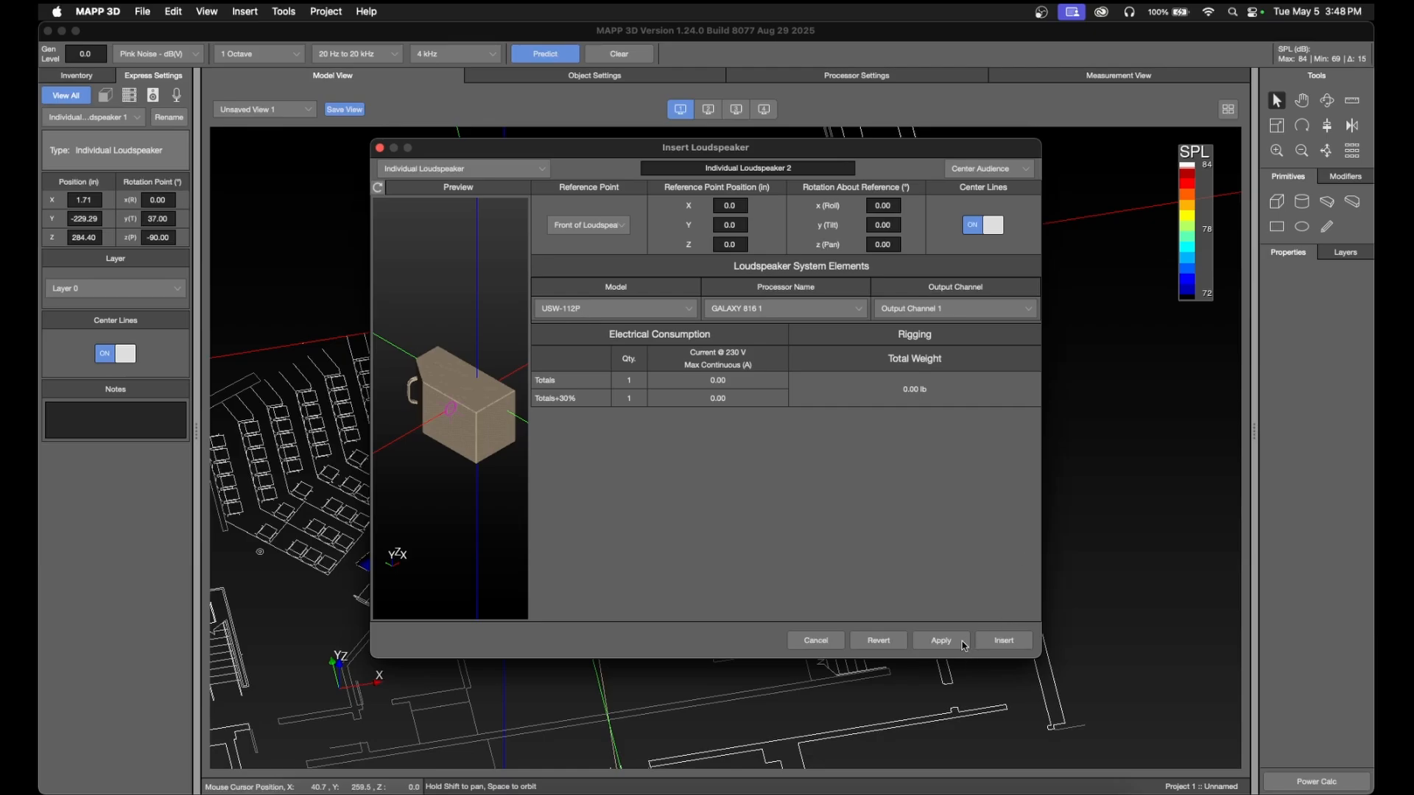
- Name the new loudspeaker Sub and insert it into the model
triple_click(799, 169)
text(Sub)
click(942, 641)
click(1012, 642)
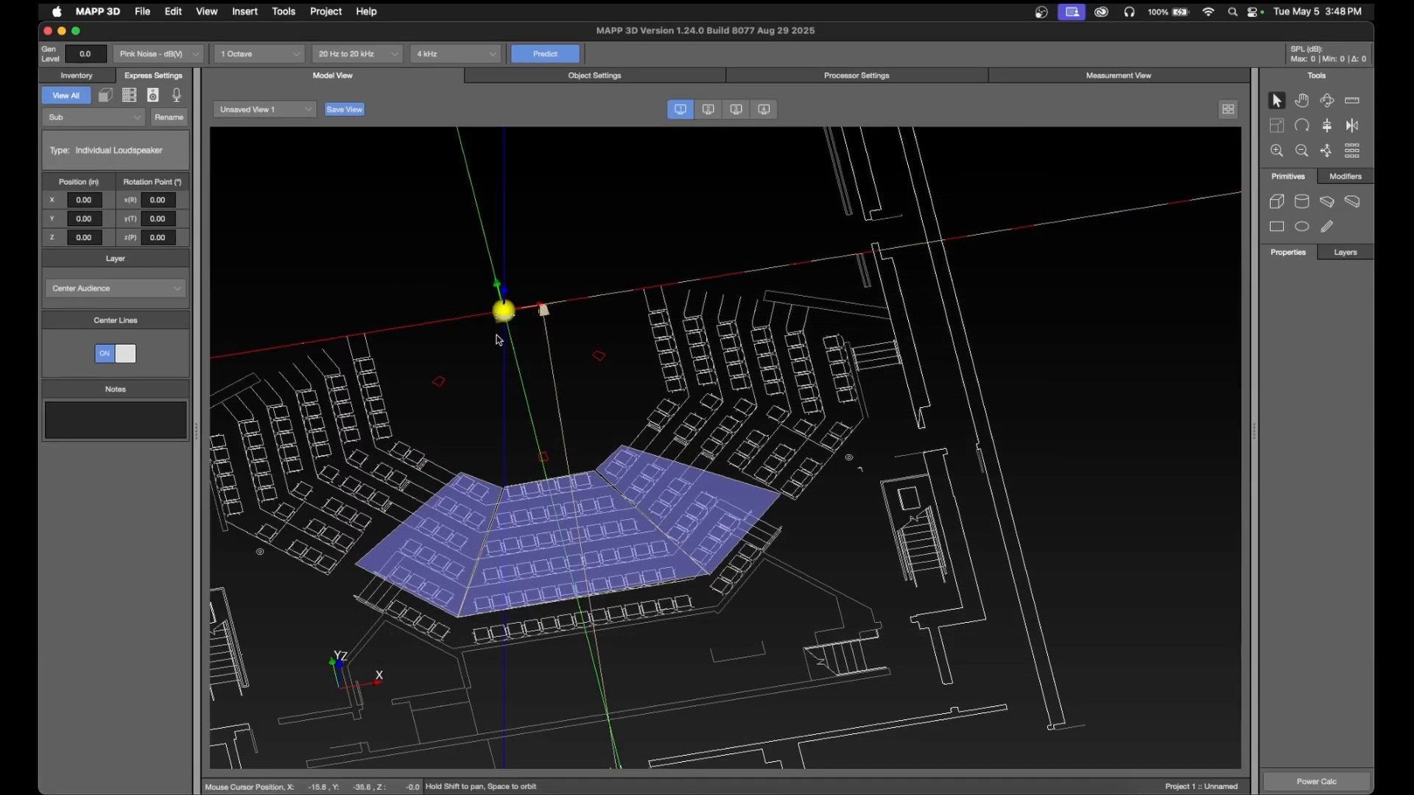
- Move the sub from the origin to the rectangular outline above the side stairs, at about X 420, Y -370.5 in
scroll(498, 340, up, 10)
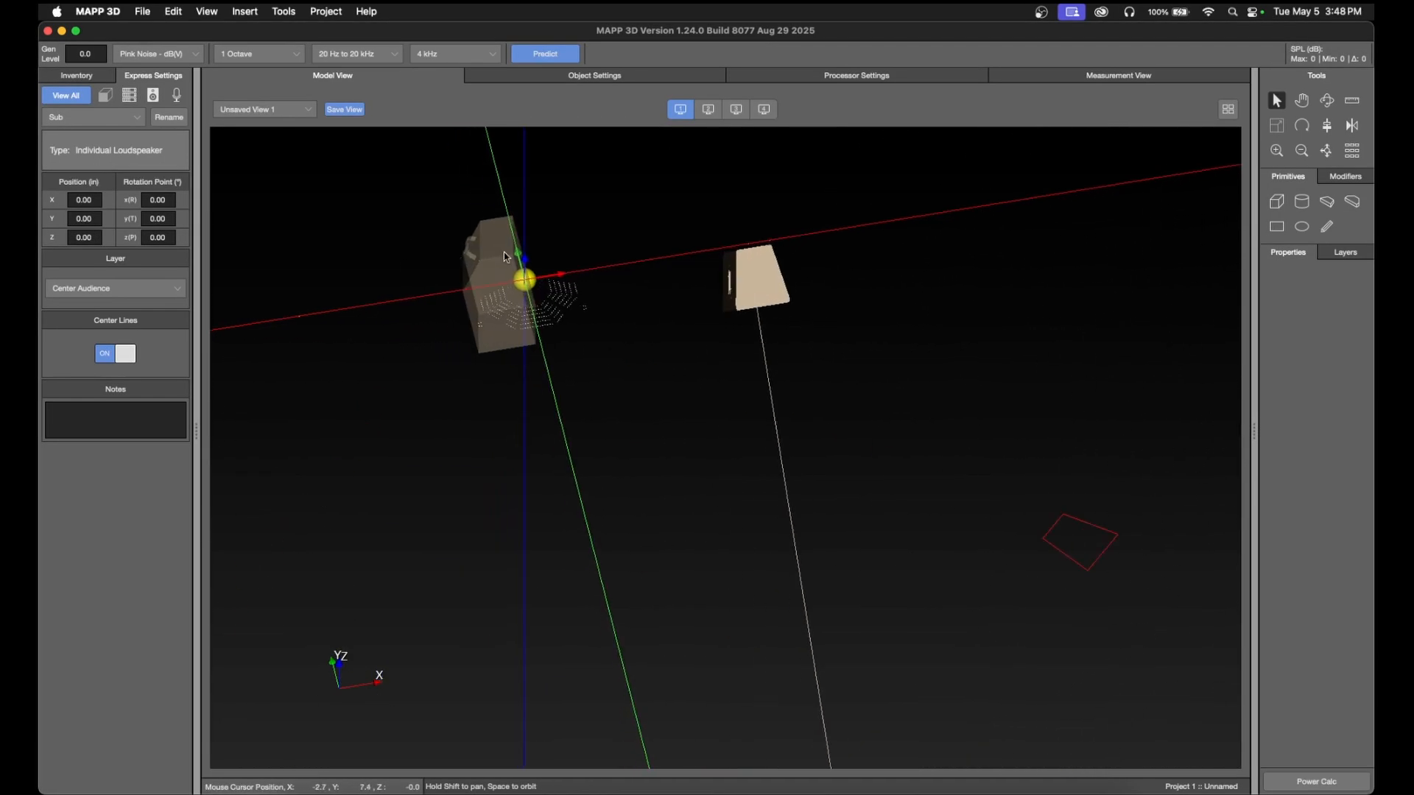
scroll(600, 391, down, 3)
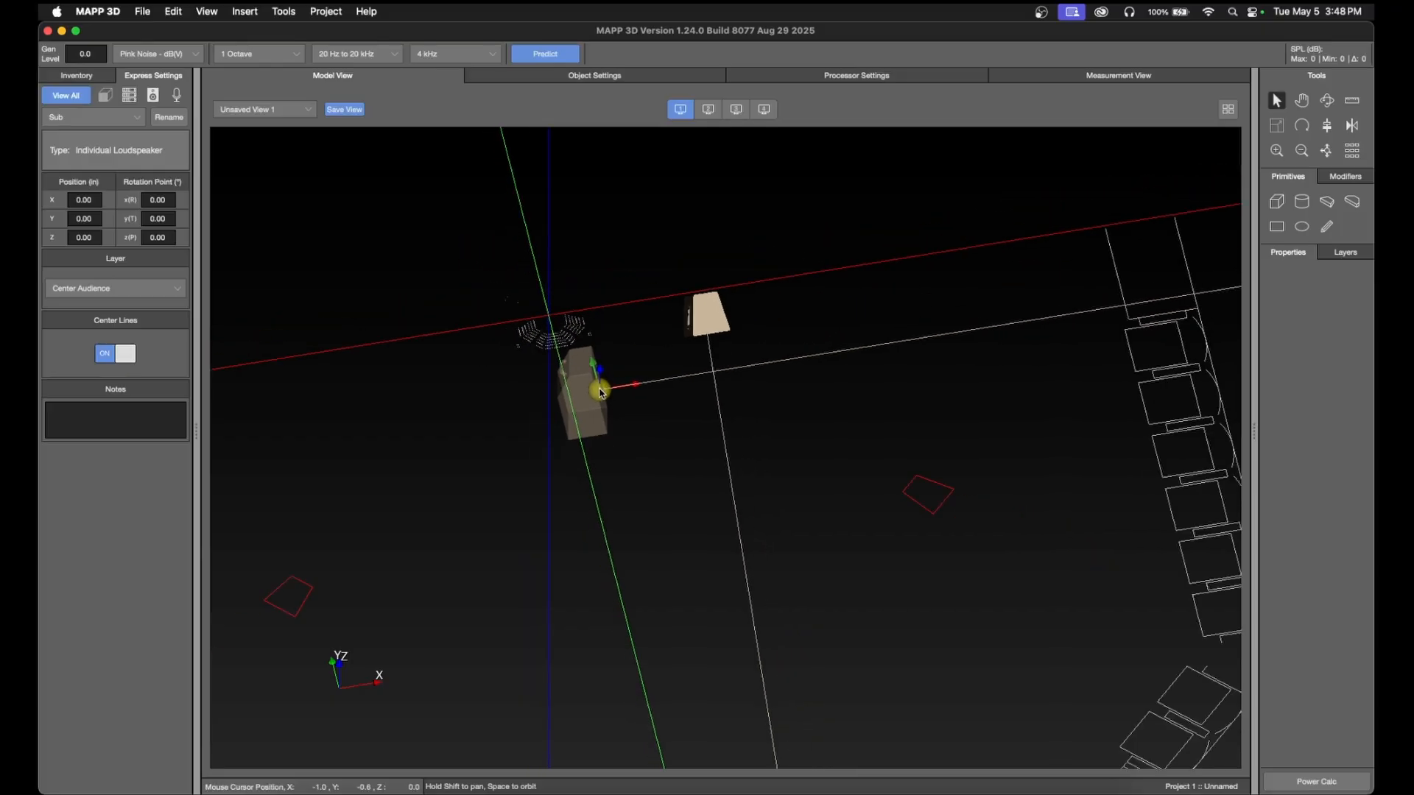
scroll(600, 391, down, 5)
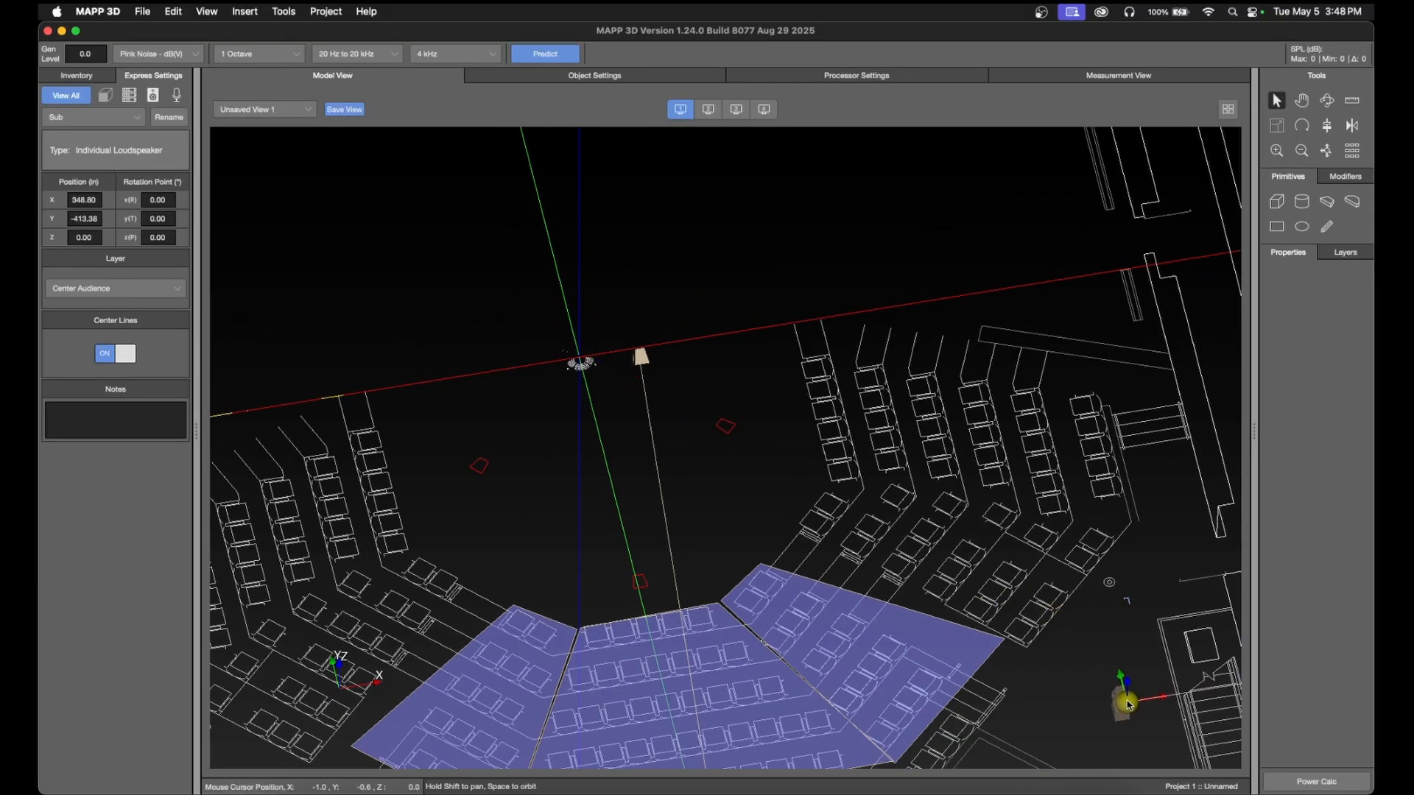
drag(1126, 705, 1206, 645)
click(1141, 703)
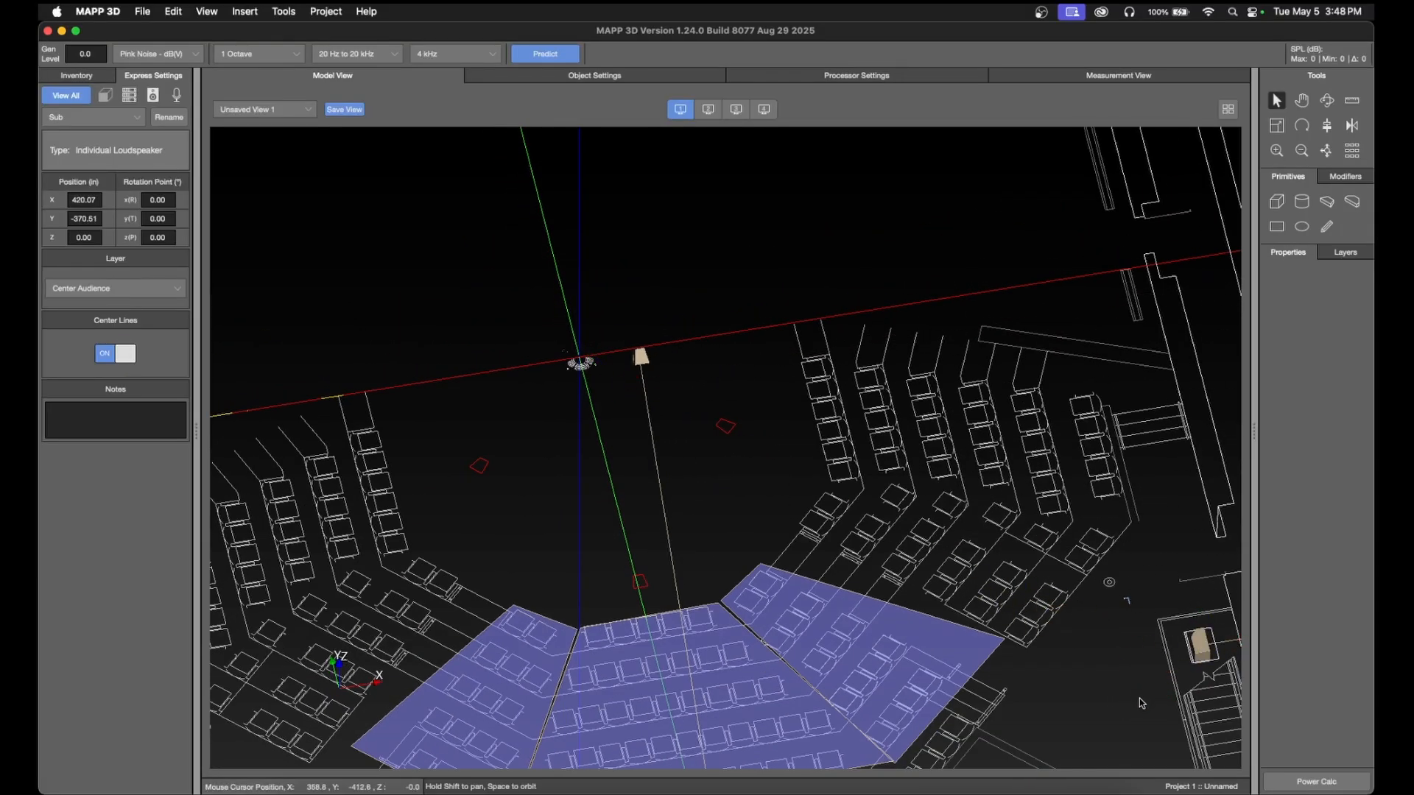
click(1302, 100)
drag(1141, 496, 617, 341)
scroll(678, 491, up, 10)
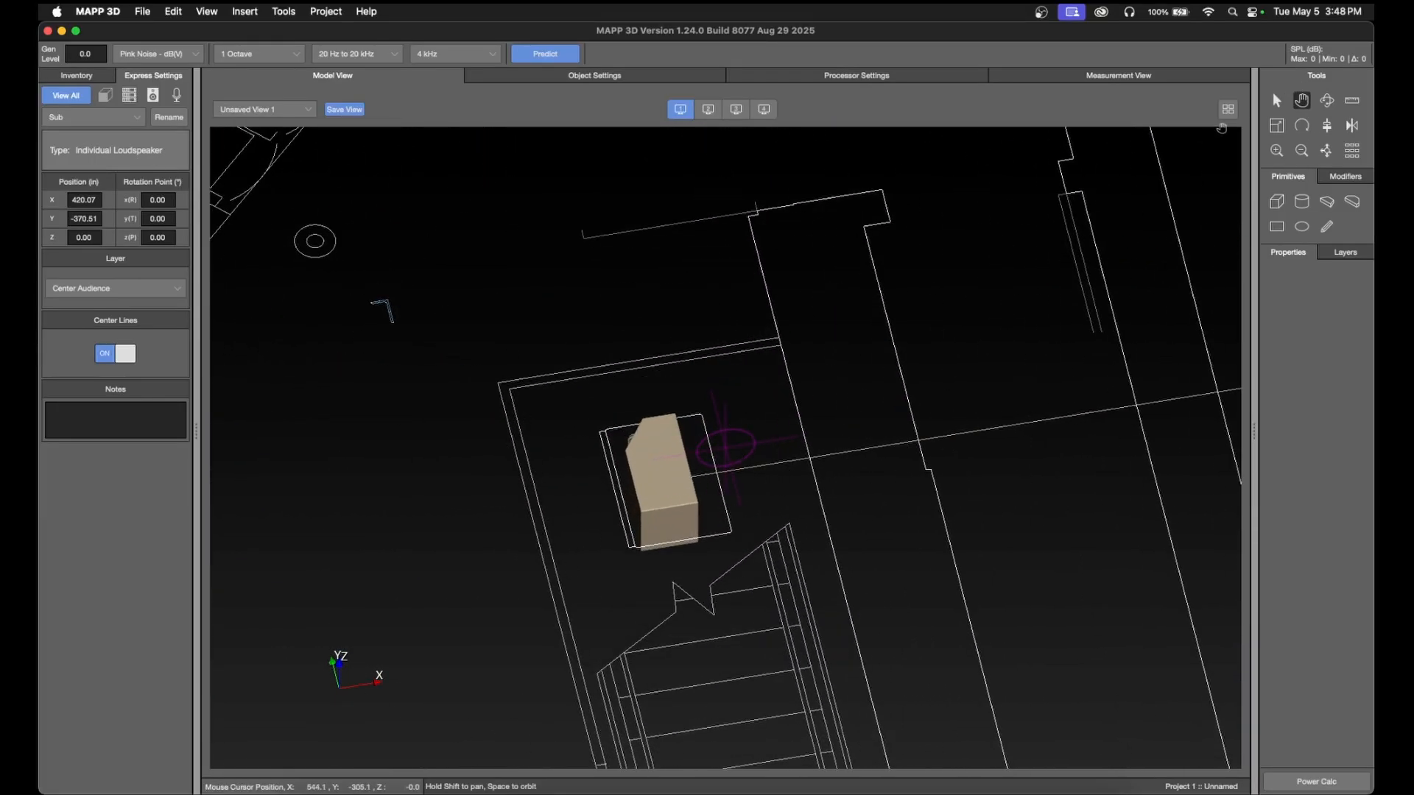
- Select the sub and set its pan rotation to 90°
click(1277, 100)
click(656, 492)
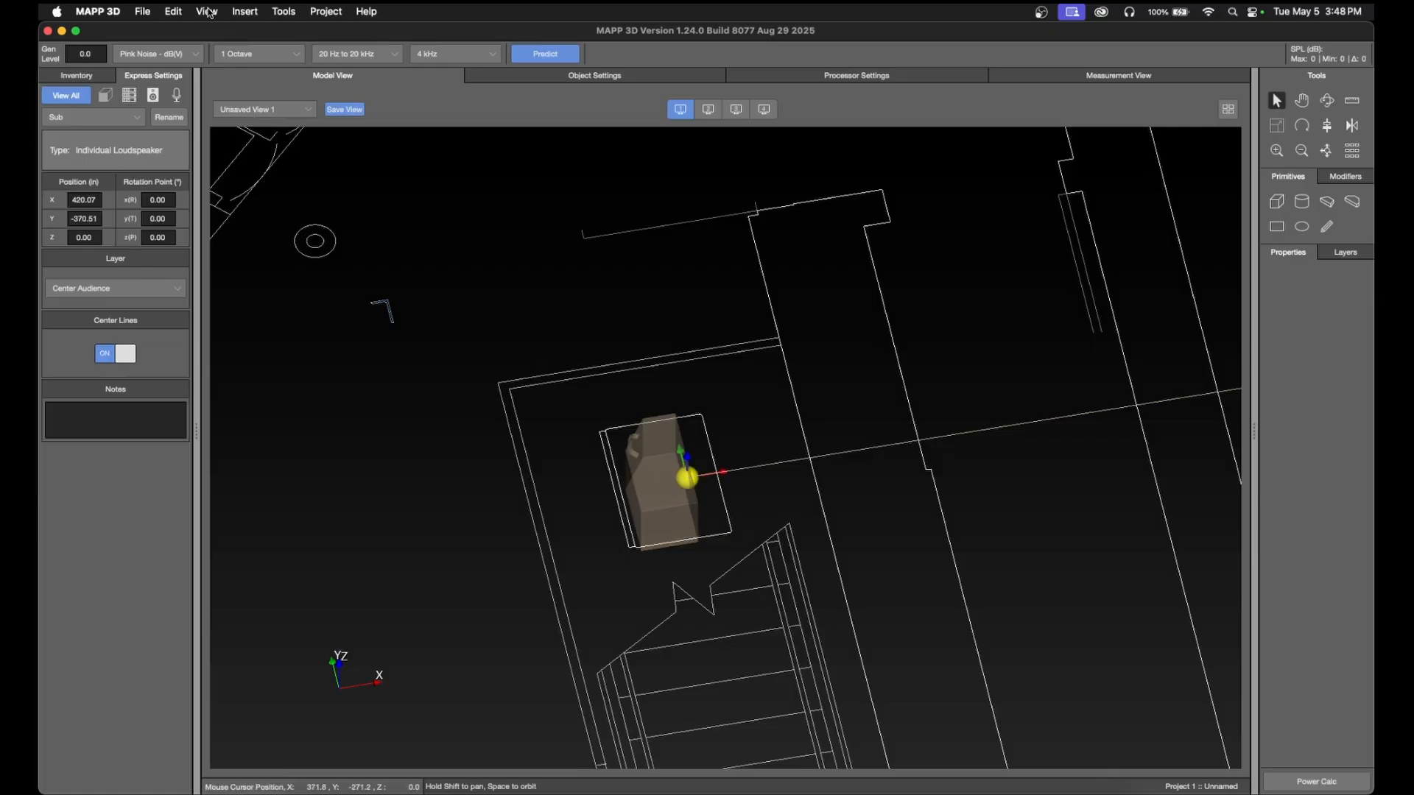
click(249, 11)
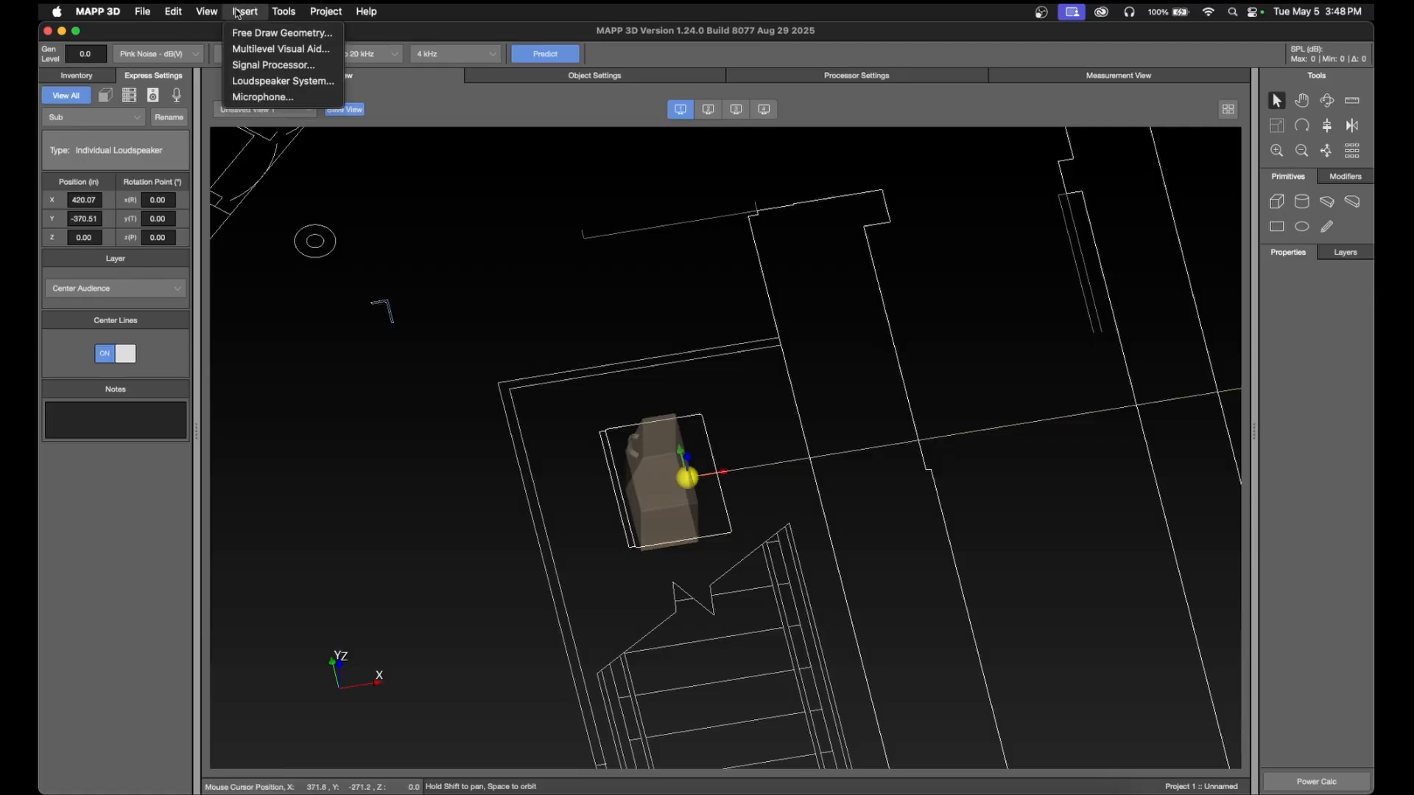
click(237, 12)
double_click(170, 237)
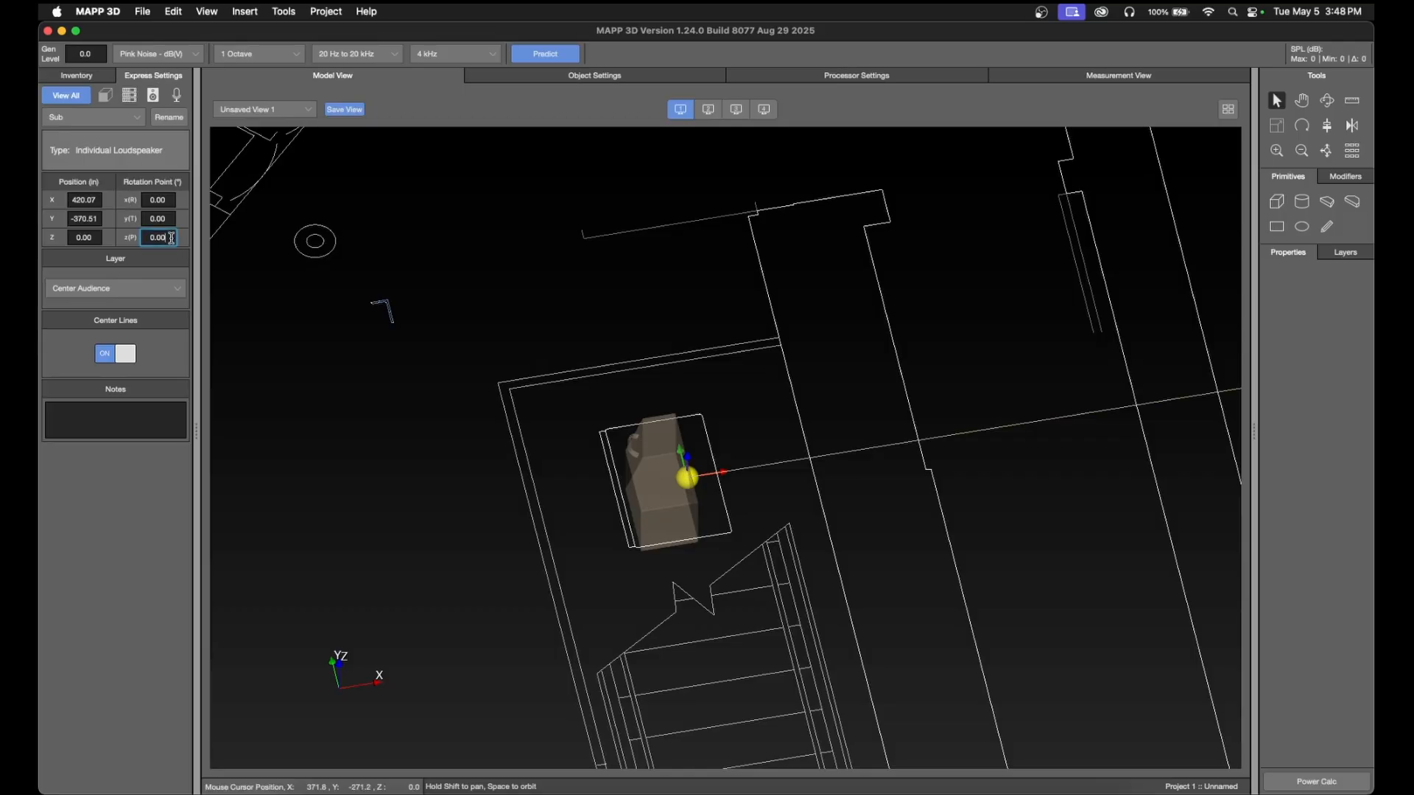
text(90)
key(Return)
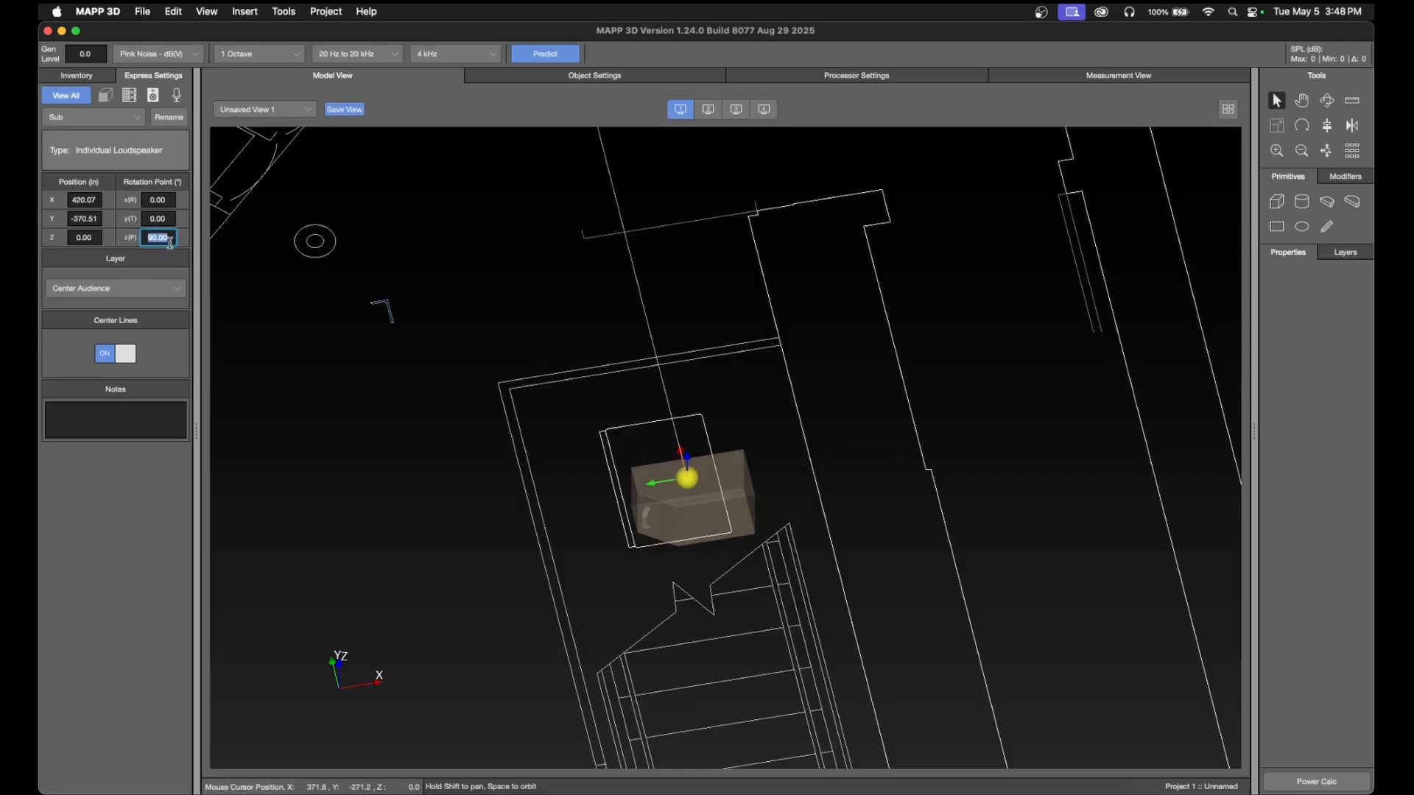
- Set the sub's pan rotation to 180° and shift it back into its outline at about X 410, Y -370 in
text(180)
key(Return)
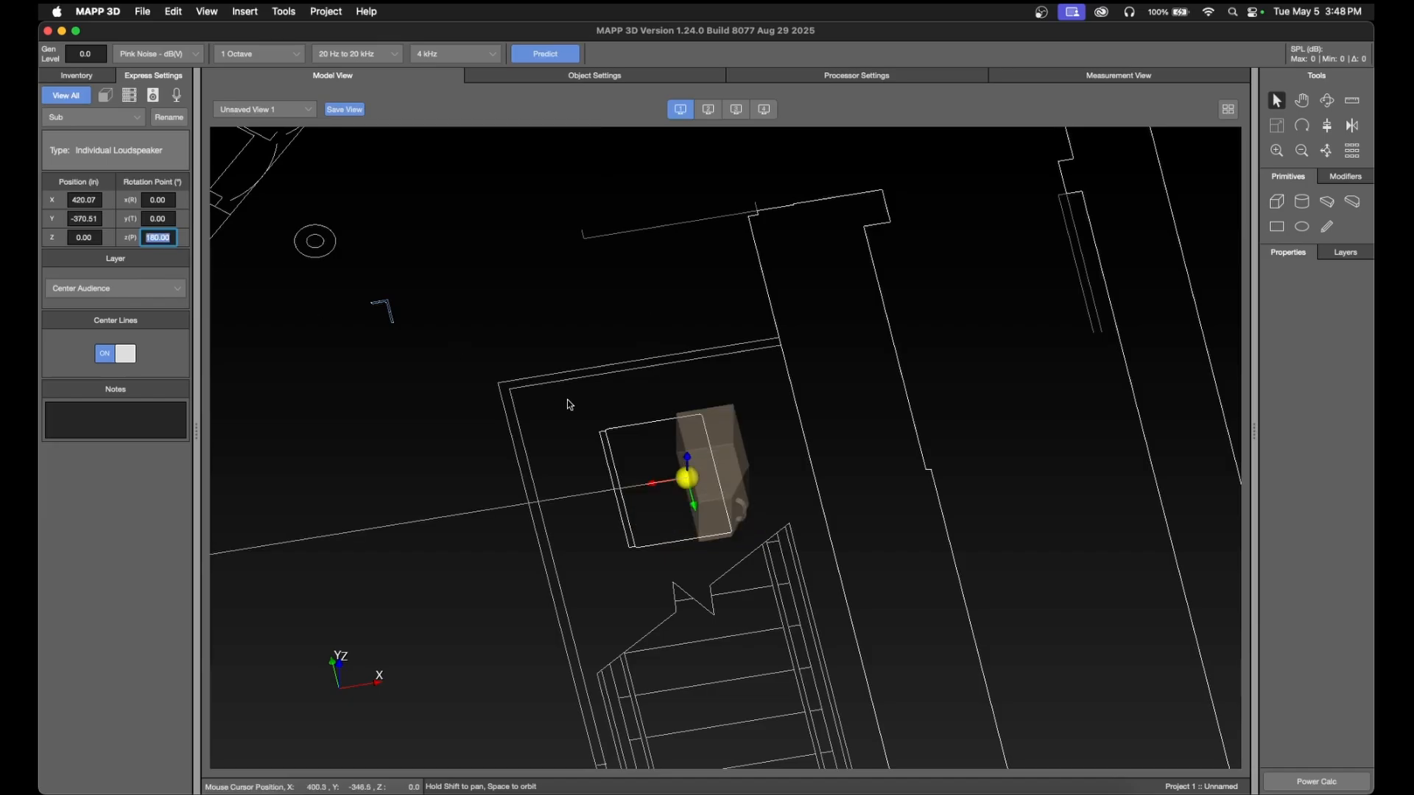
drag(682, 484, 619, 492)
scroll(639, 469, down, 5)
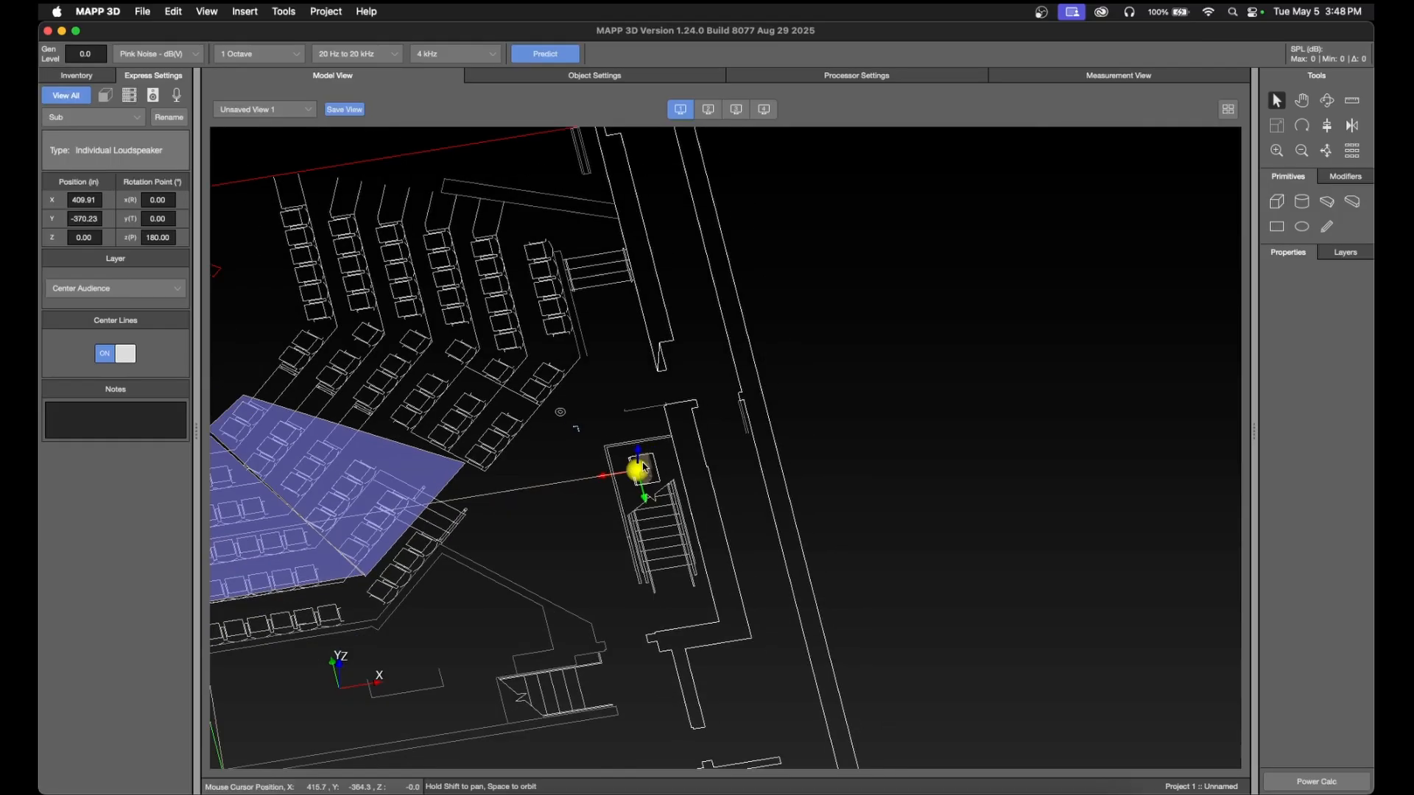
- Show the layer list and the inventory, and select Individual Loudspeaker 1 and Sub in turn to check the layer they belong to
click(1359, 255)
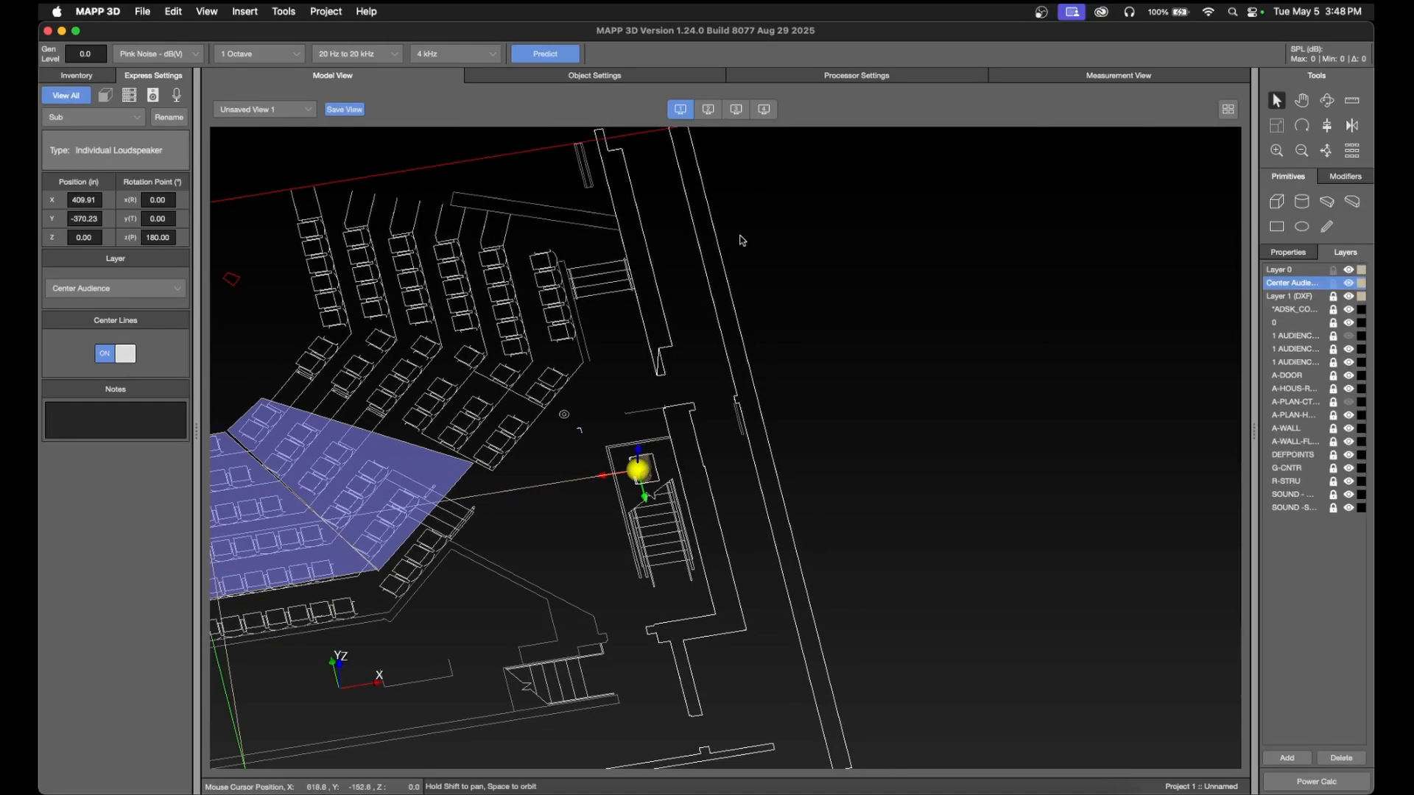
click(78, 79)
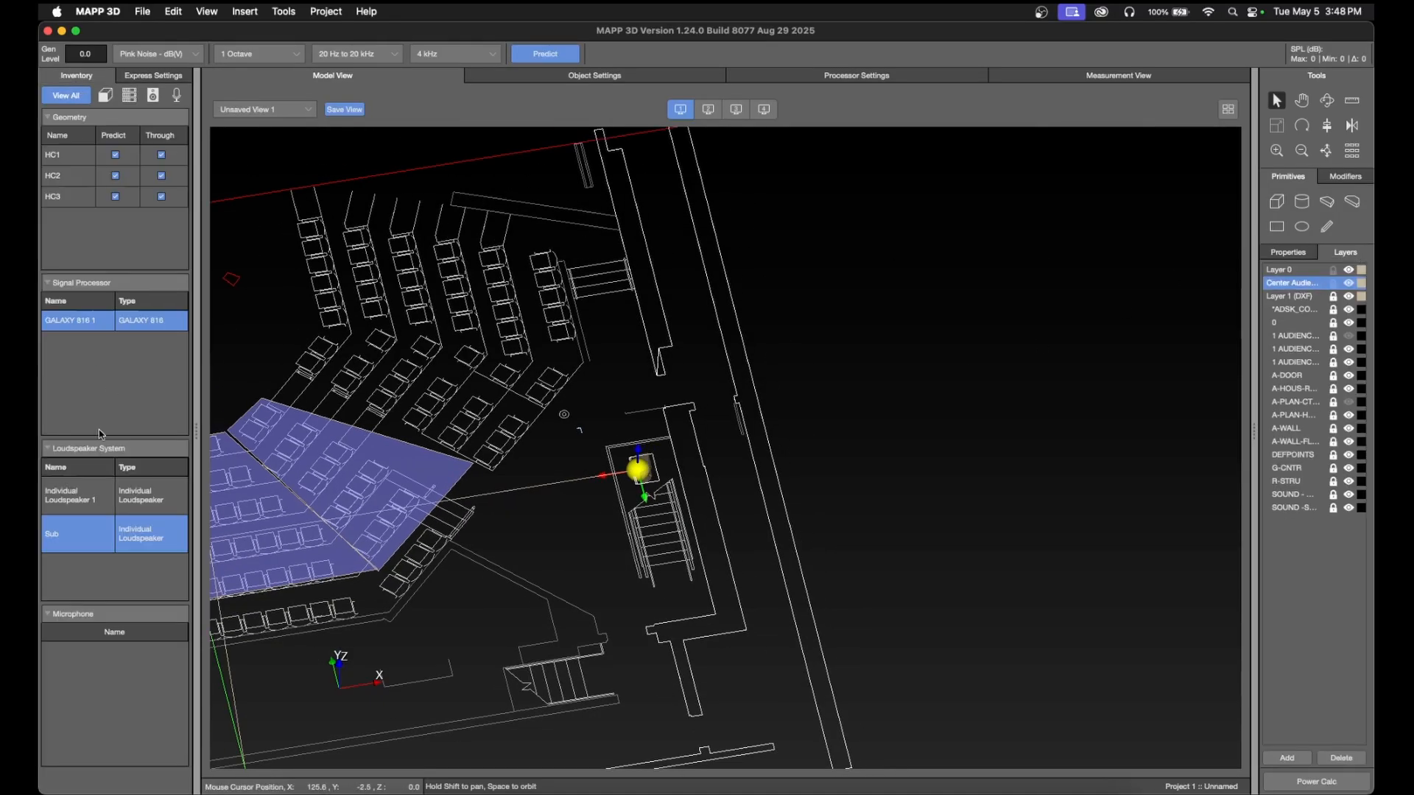
click(85, 502)
click(81, 541)
click(74, 503)
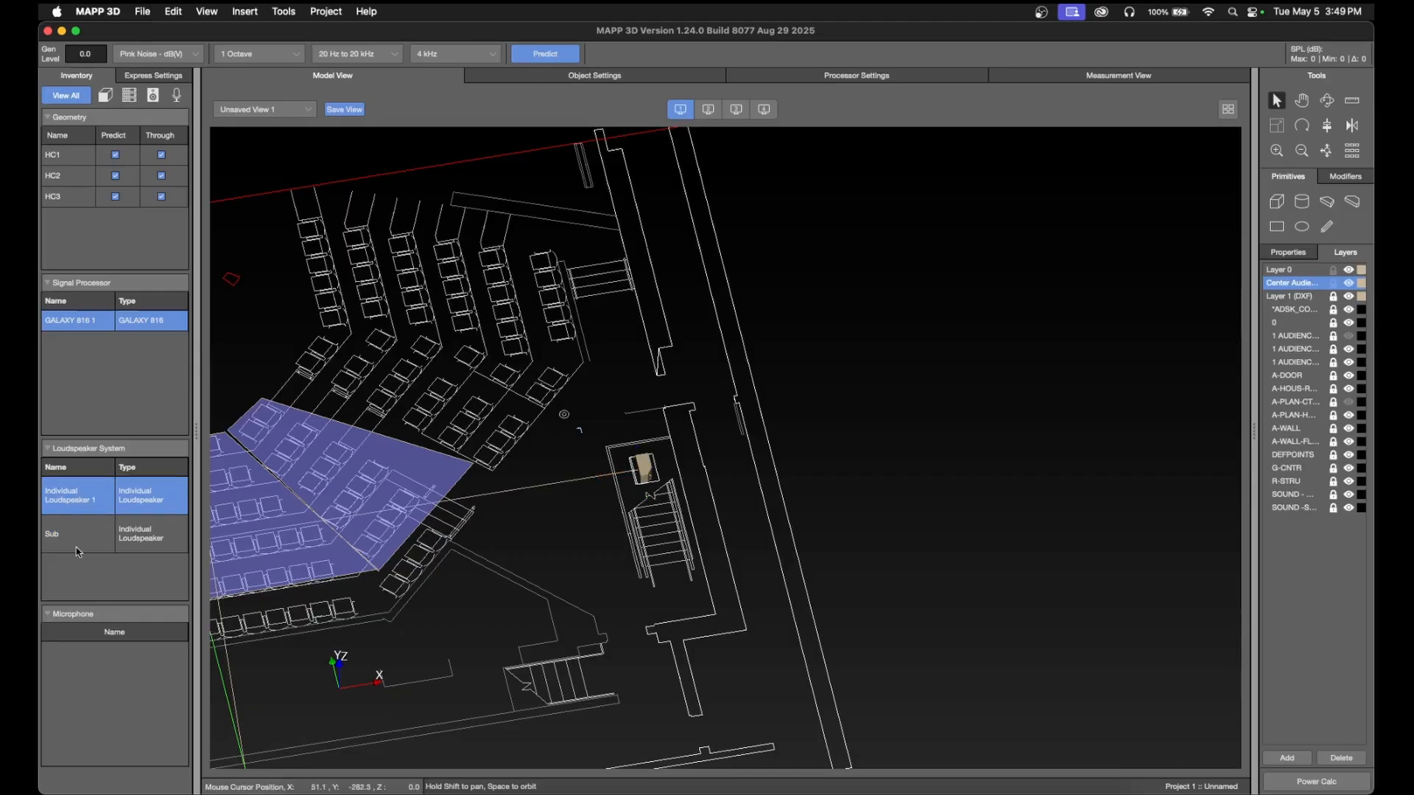
click(72, 547)
shift+click(77, 499)
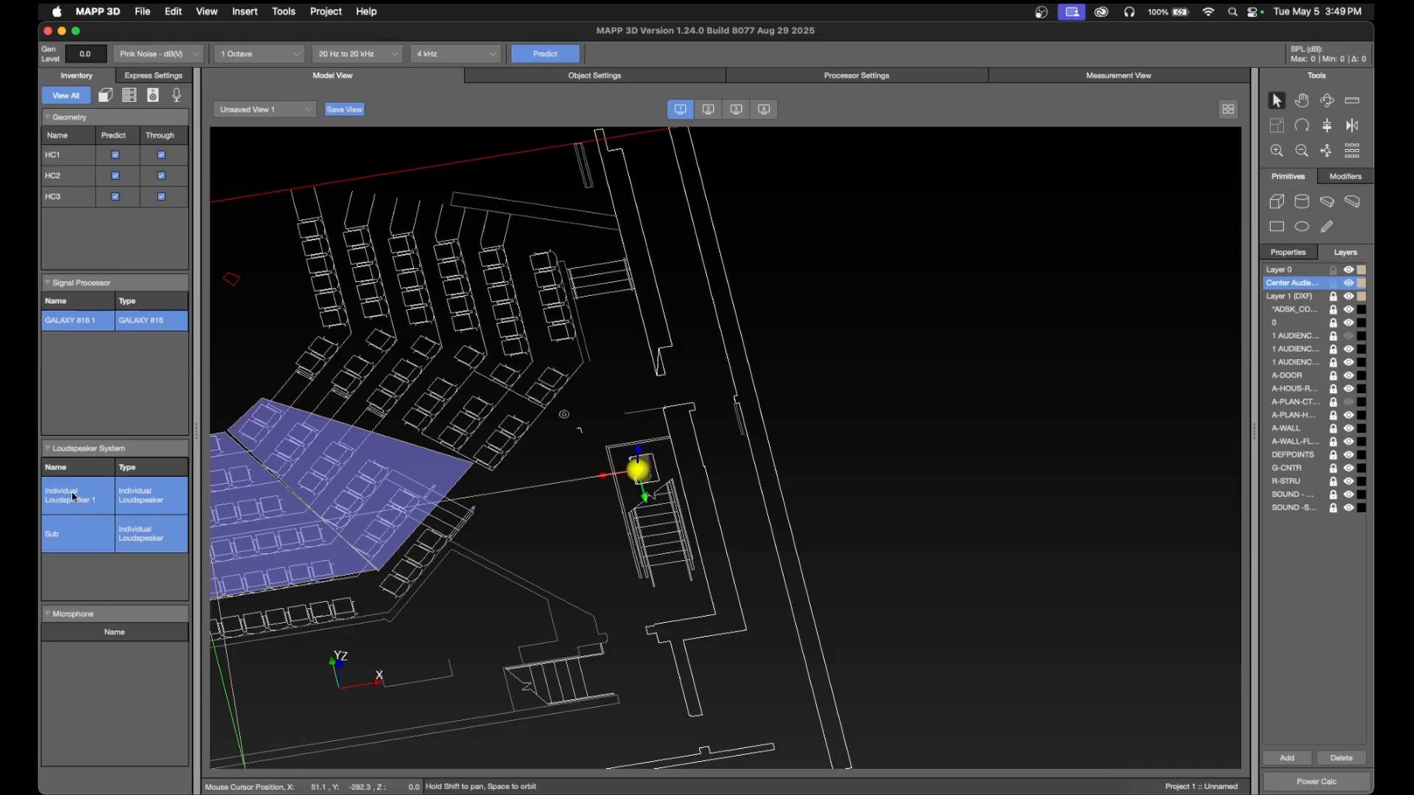
click(86, 543)
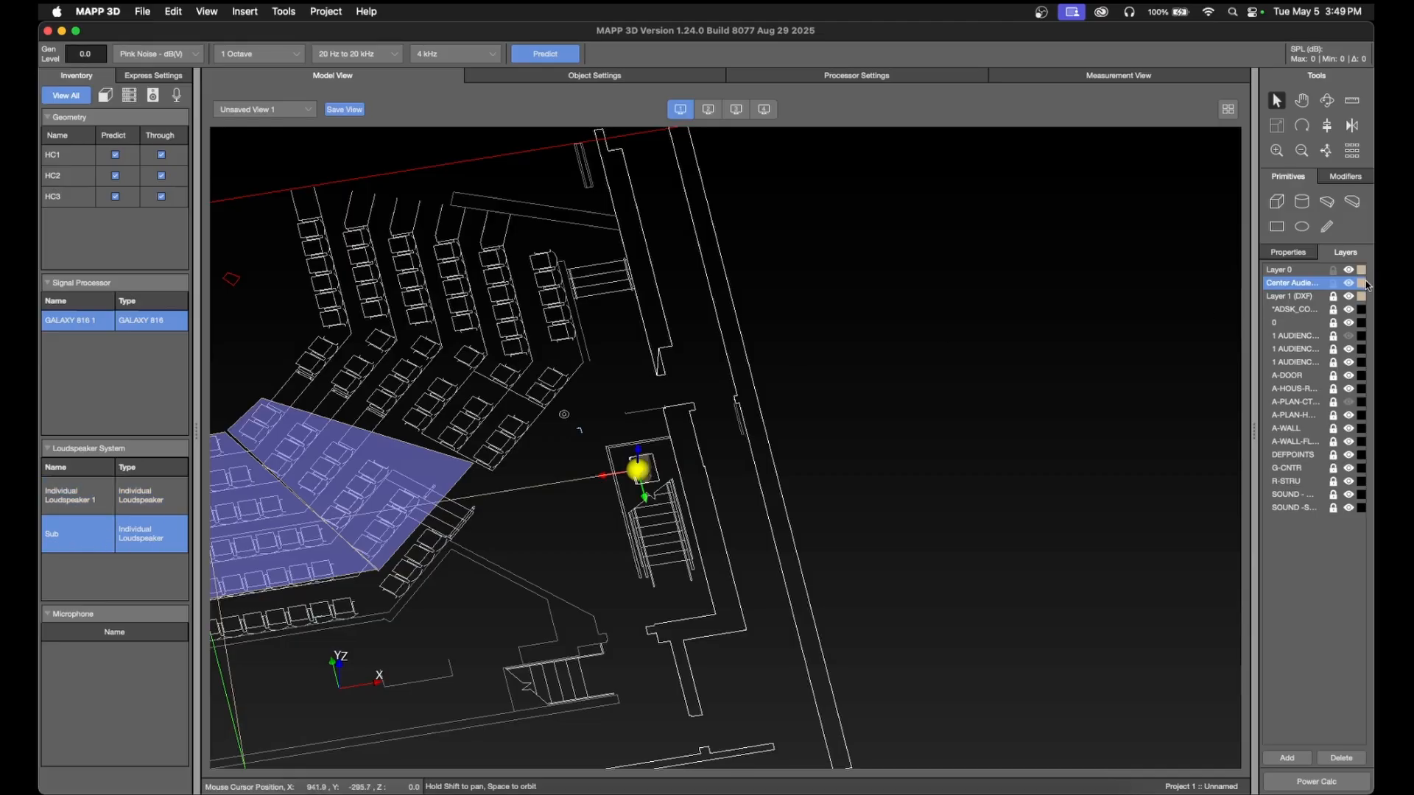
- Deselect the sub and add a new layer to the project
click(507, 534)
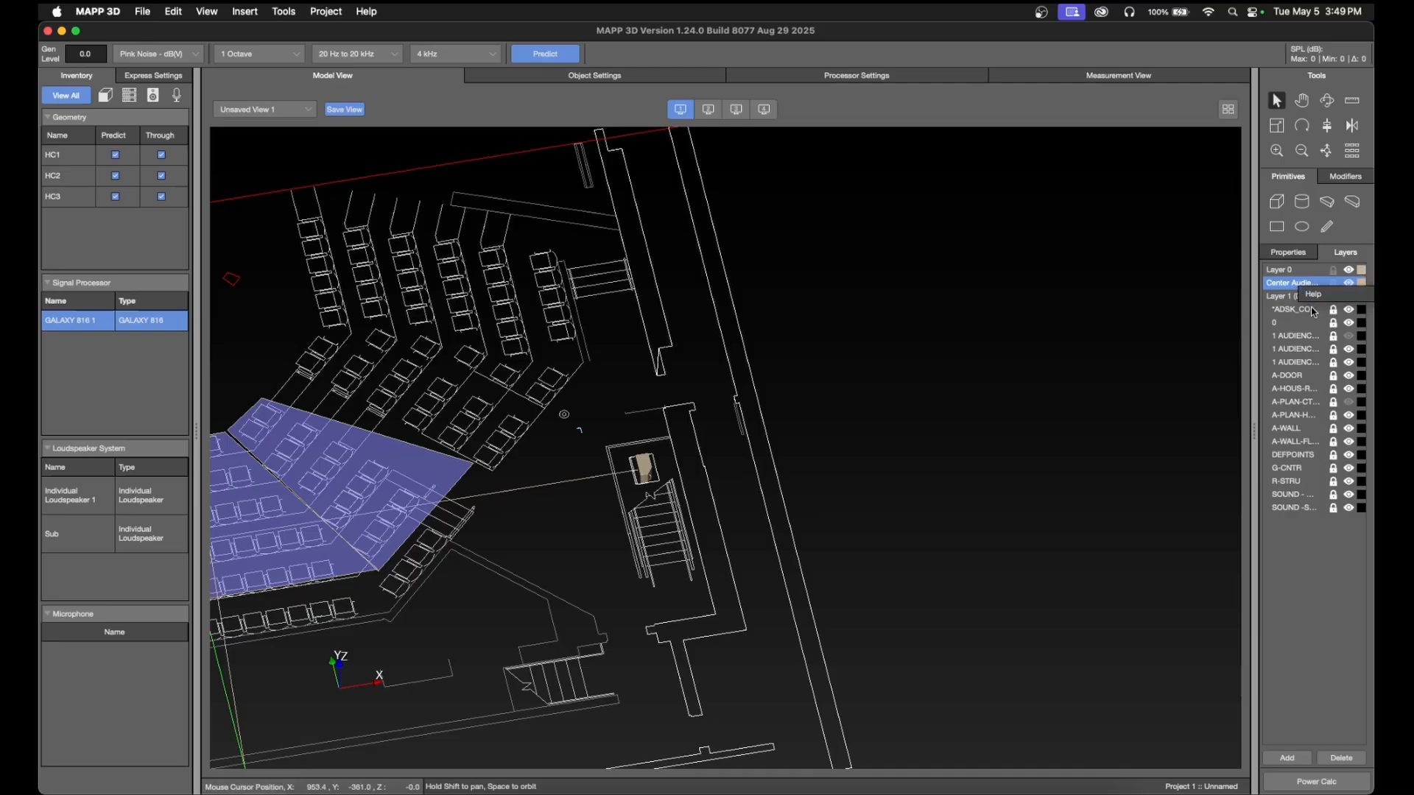
click(1301, 762)
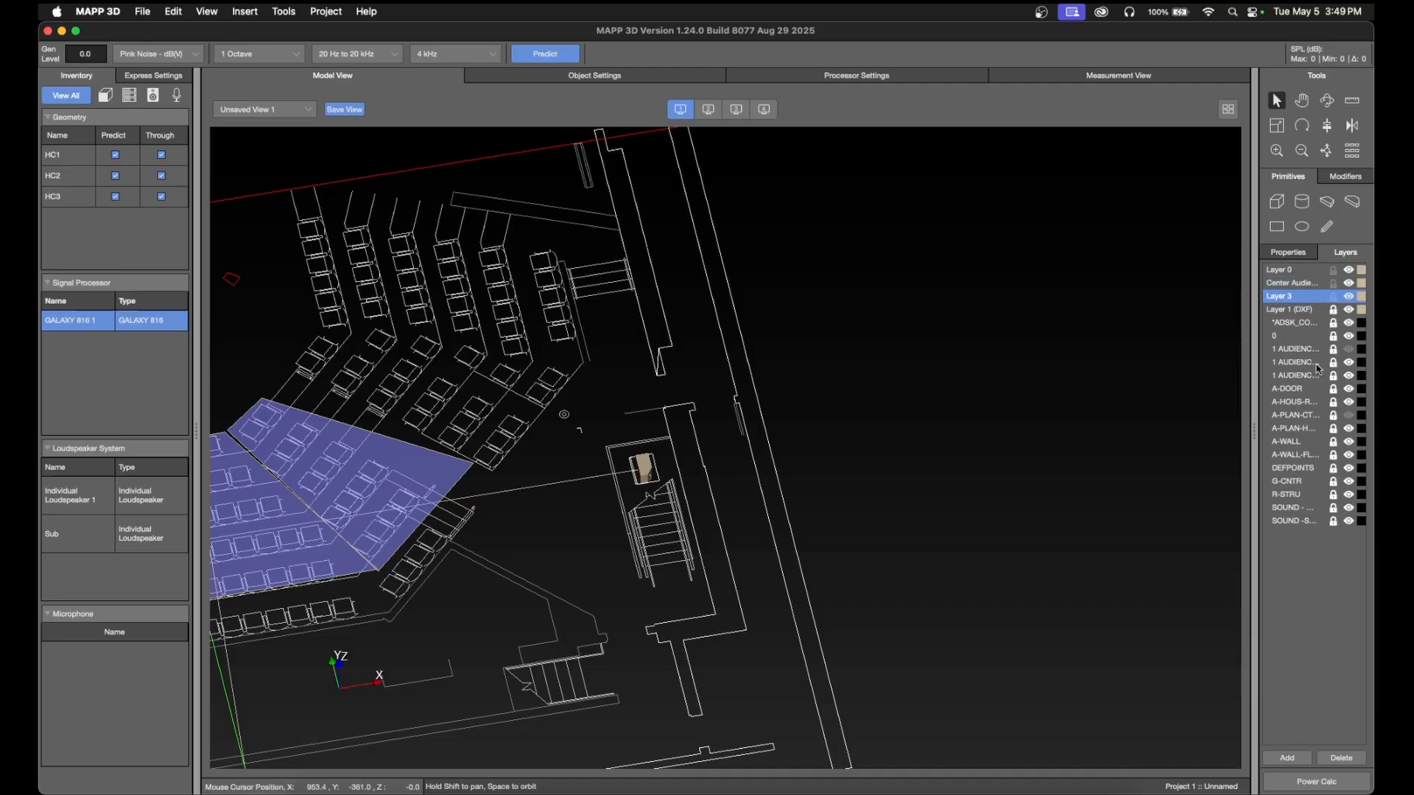
- Rename the new layer Sub and add another layer named Mains
double_click(1285, 297)
text(Sub)
key(Return)
click(1287, 759)
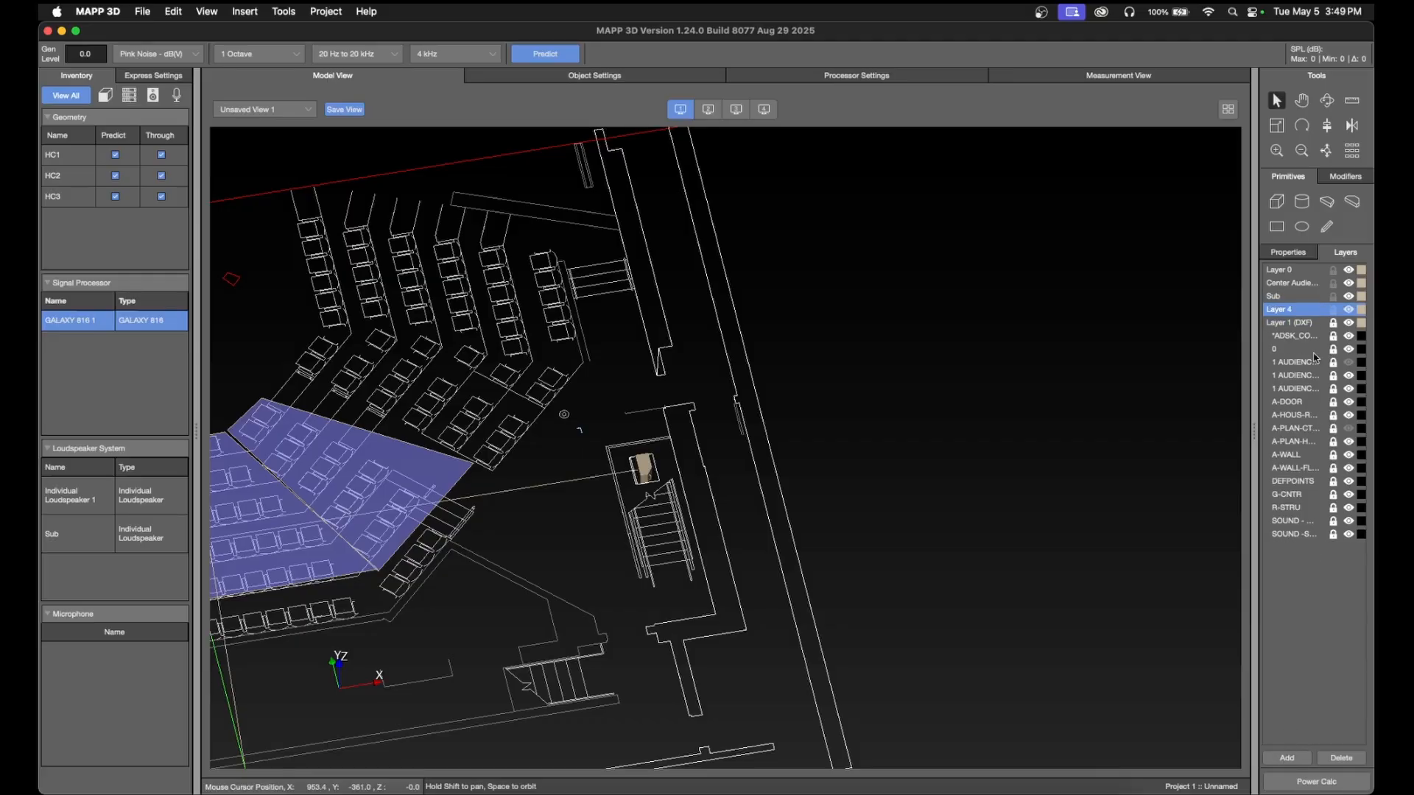
double_click(1281, 310)
text(Mains)
key(Return)
- Assign the Sub loudspeaker to the Sub layer in its object settings and return to the model
click(646, 471)
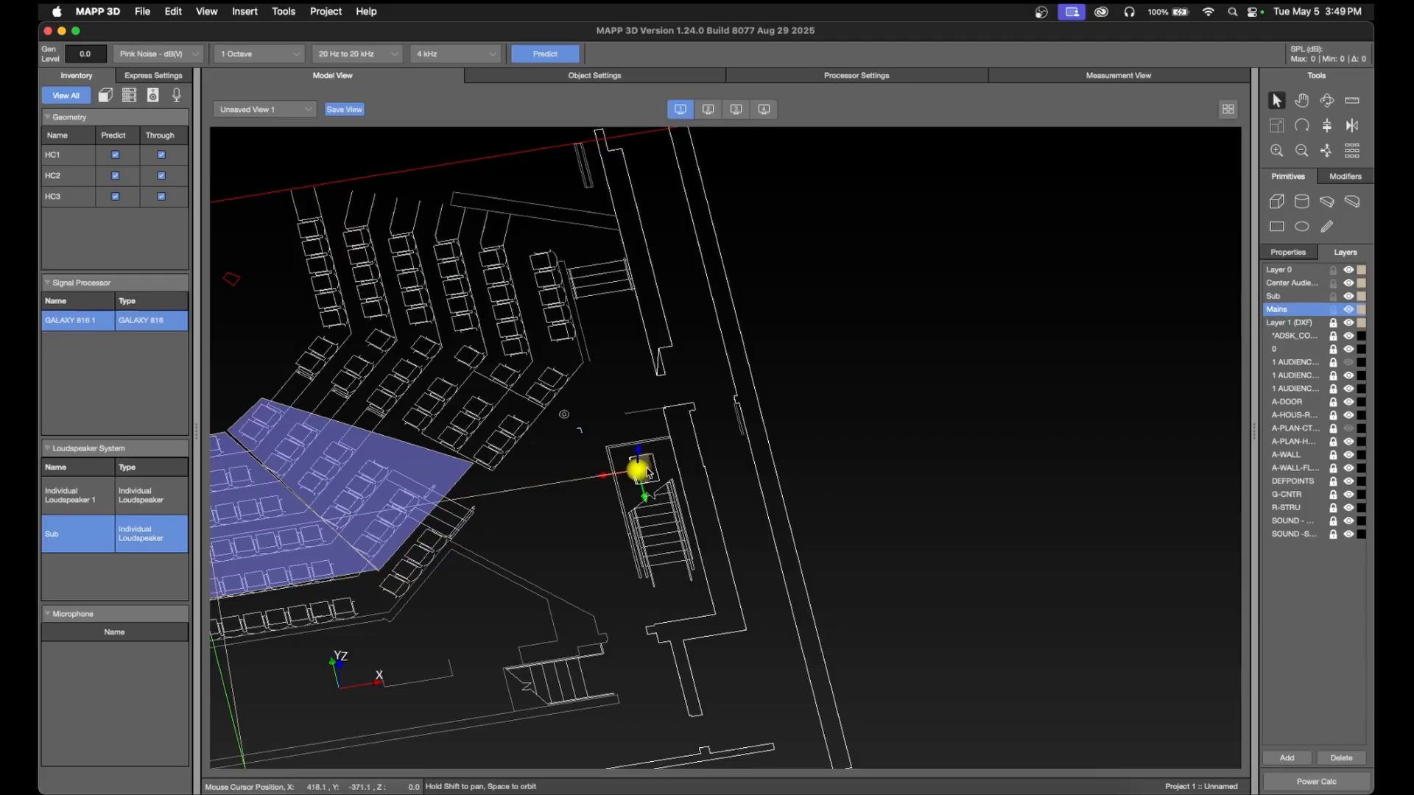
double_click(646, 470)
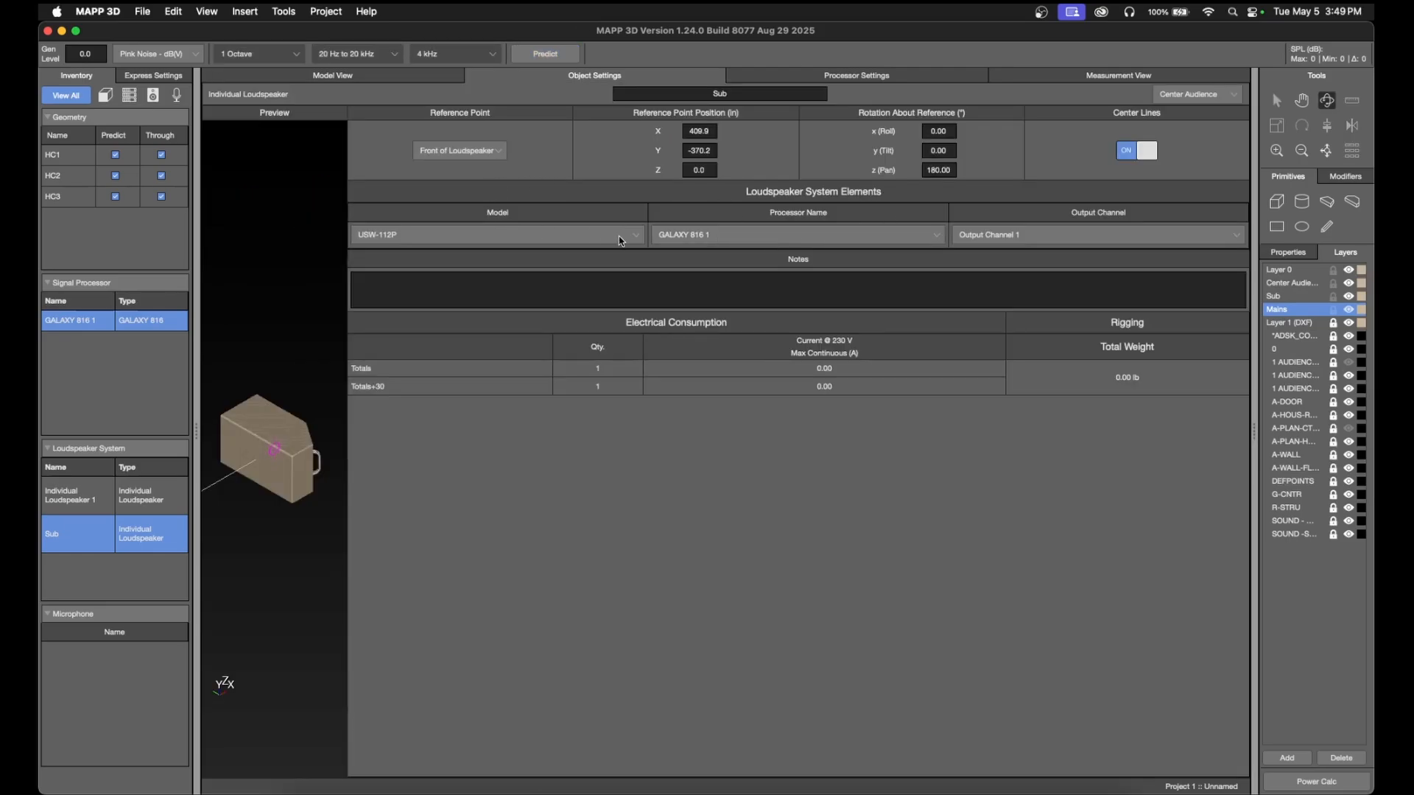
click(1180, 93)
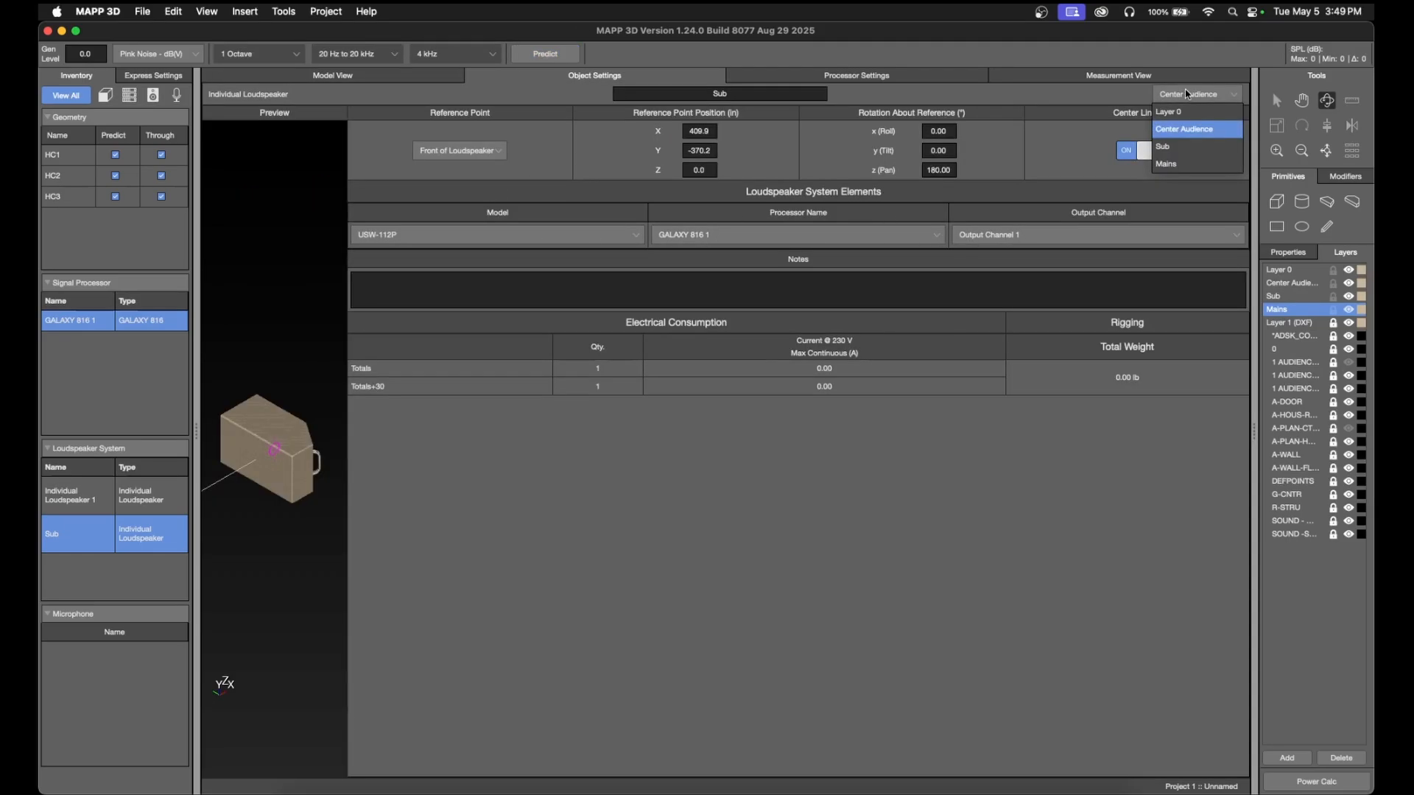
click(1185, 146)
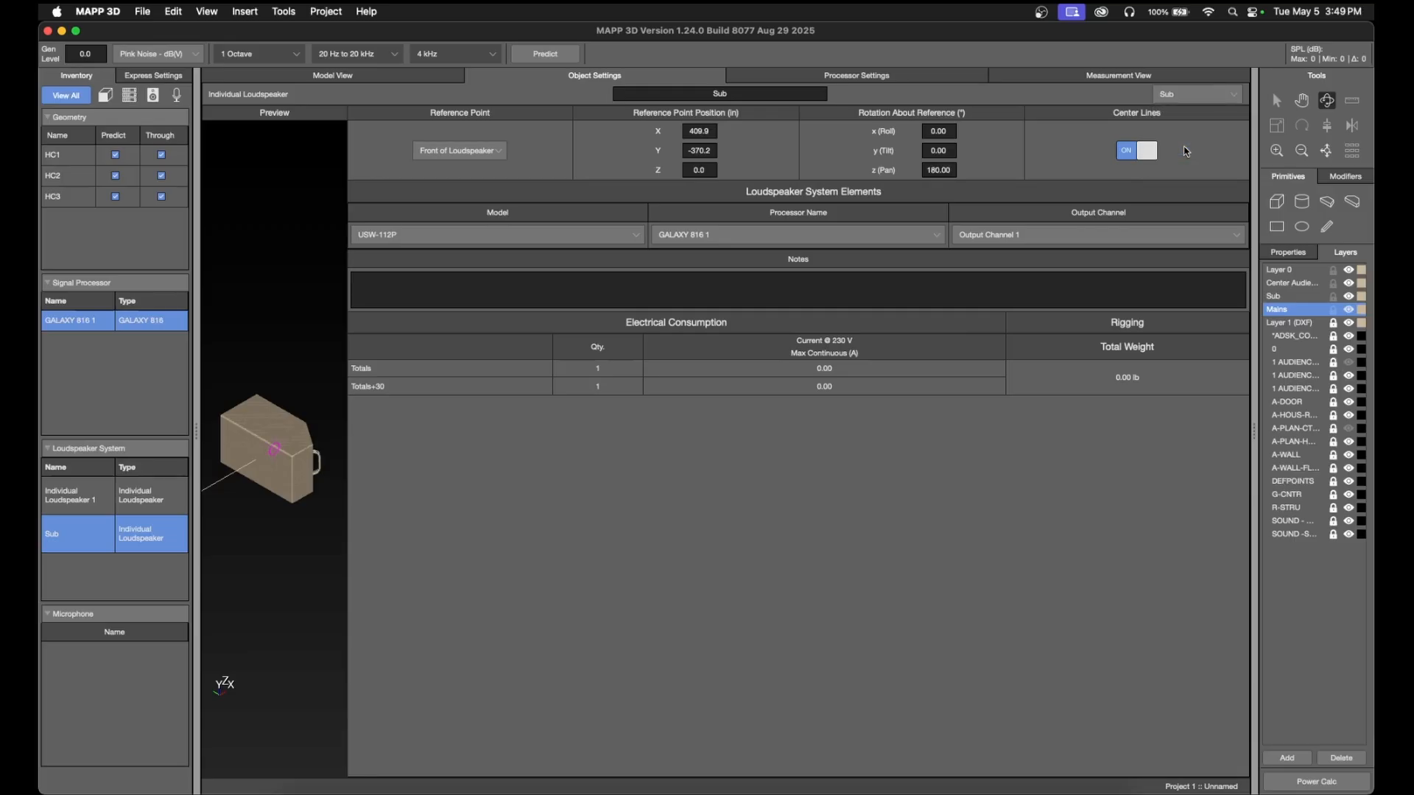
click(361, 77)
key(Escape)
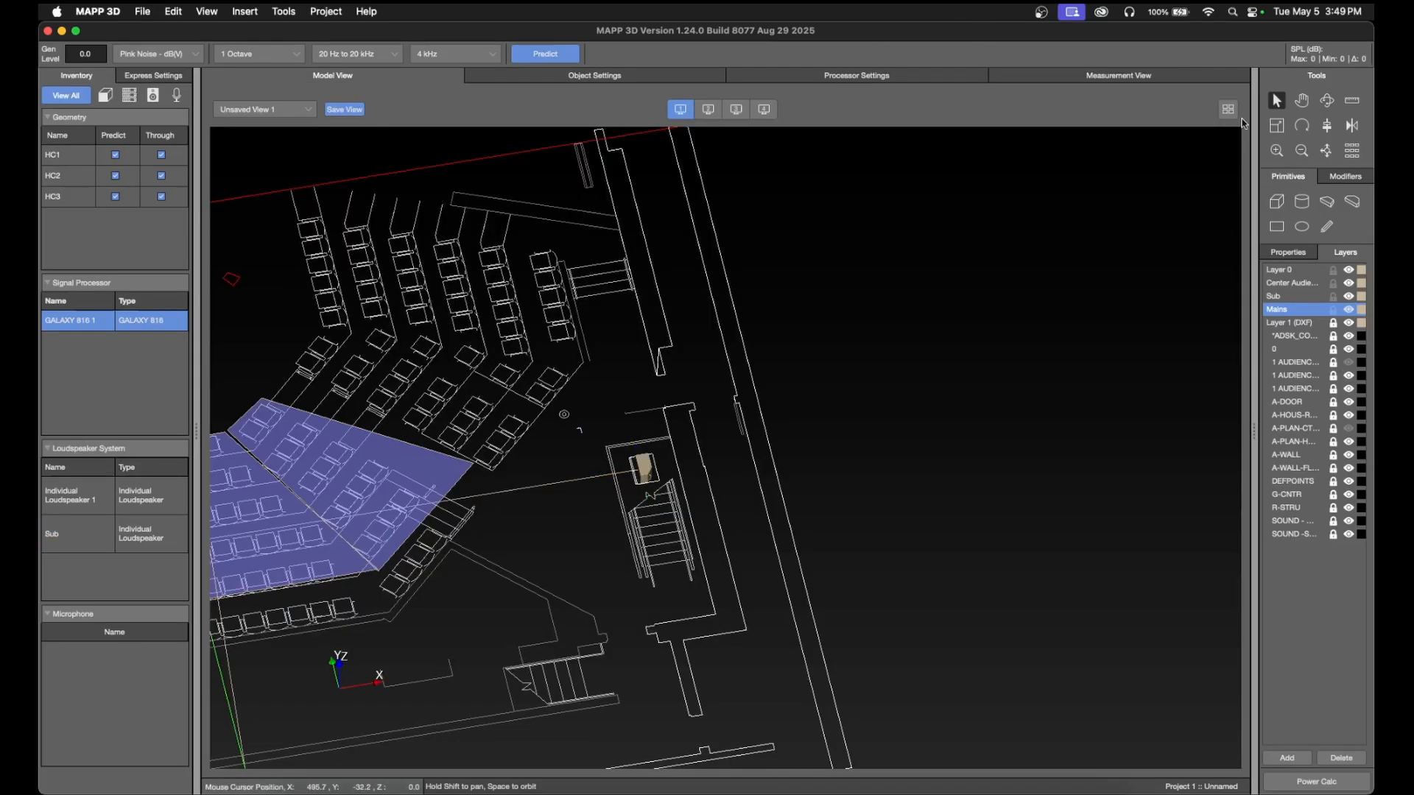
- Assign Individual Loudspeaker 1 to the Mains layer and return to the model with nothing selected
click(1302, 104)
drag(340, 190, 526, 190)
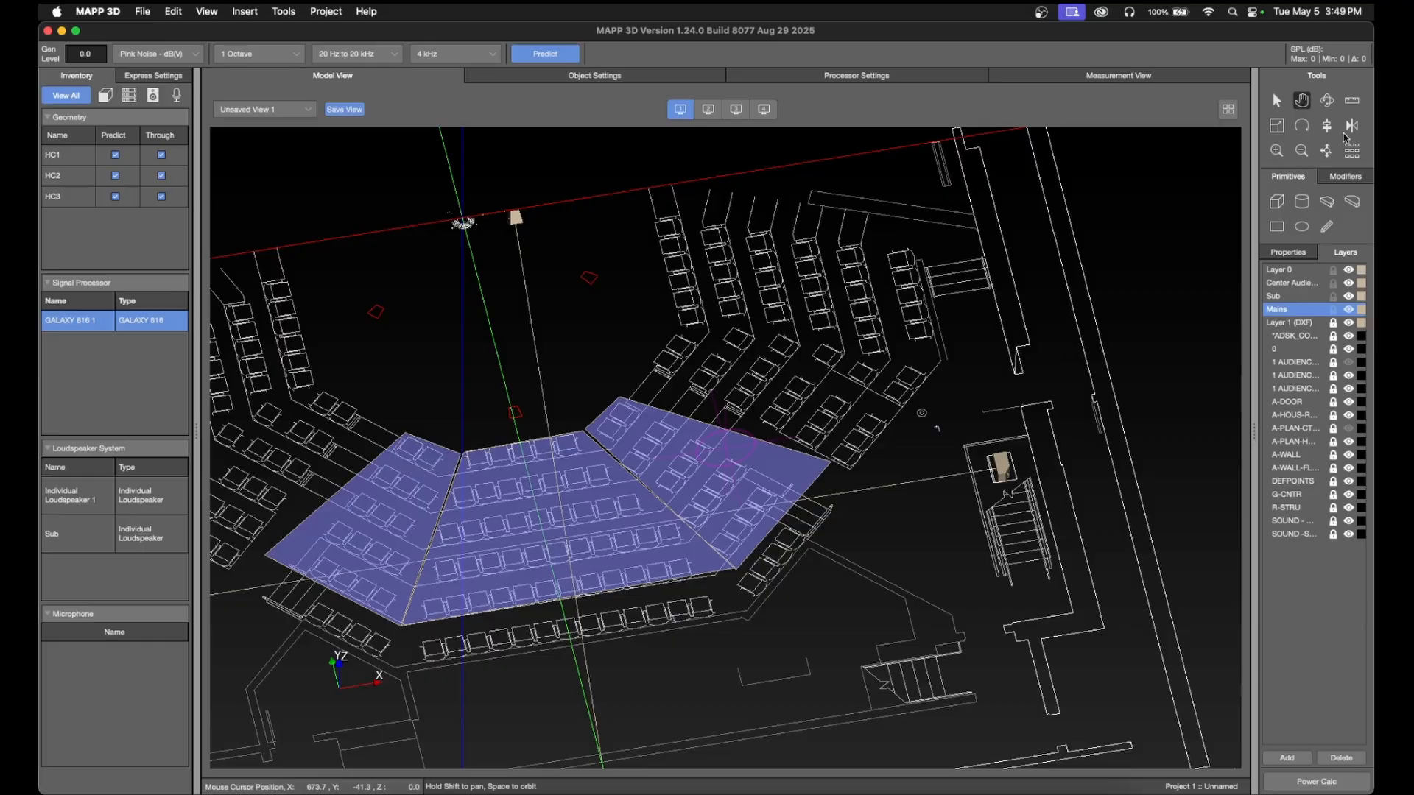
click(1276, 103)
click(517, 221)
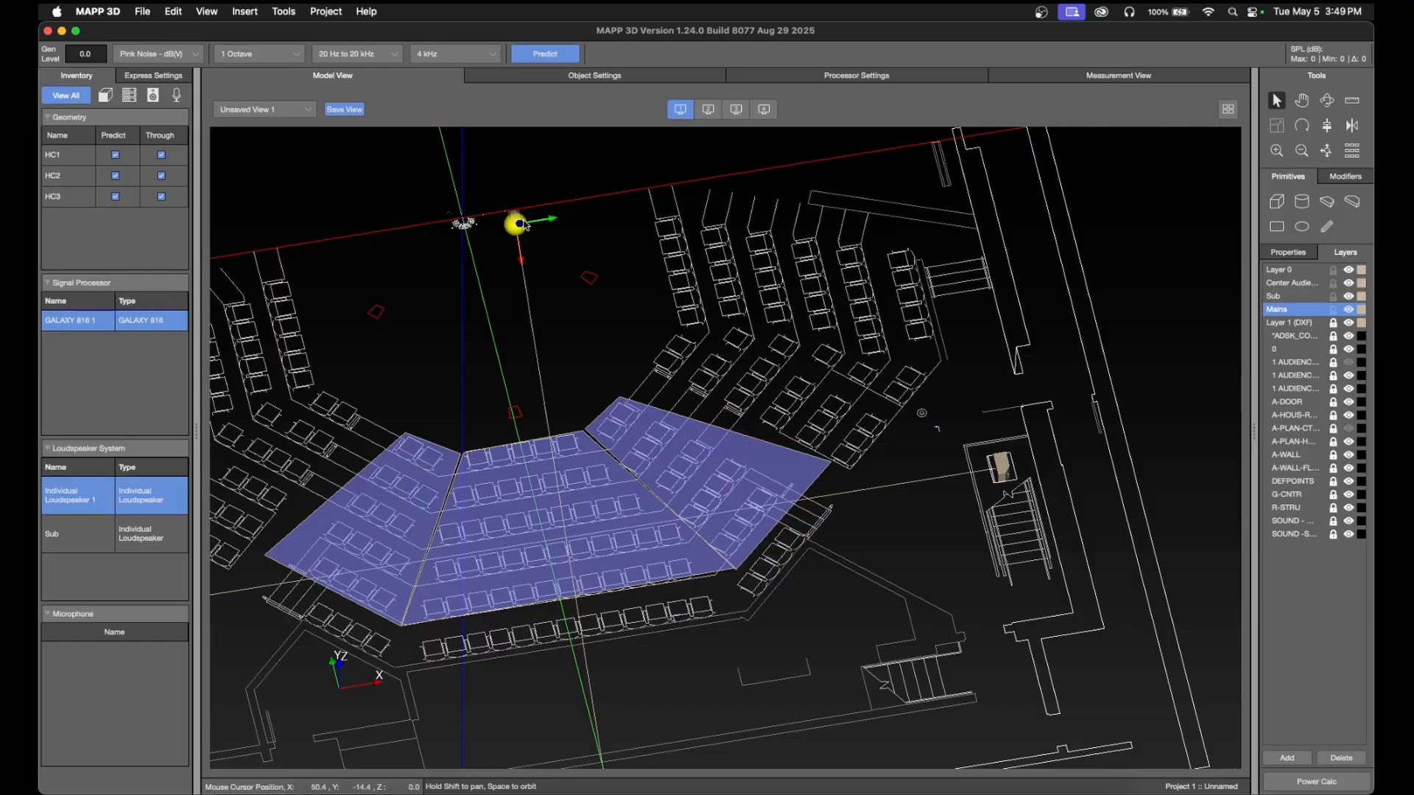
click(679, 77)
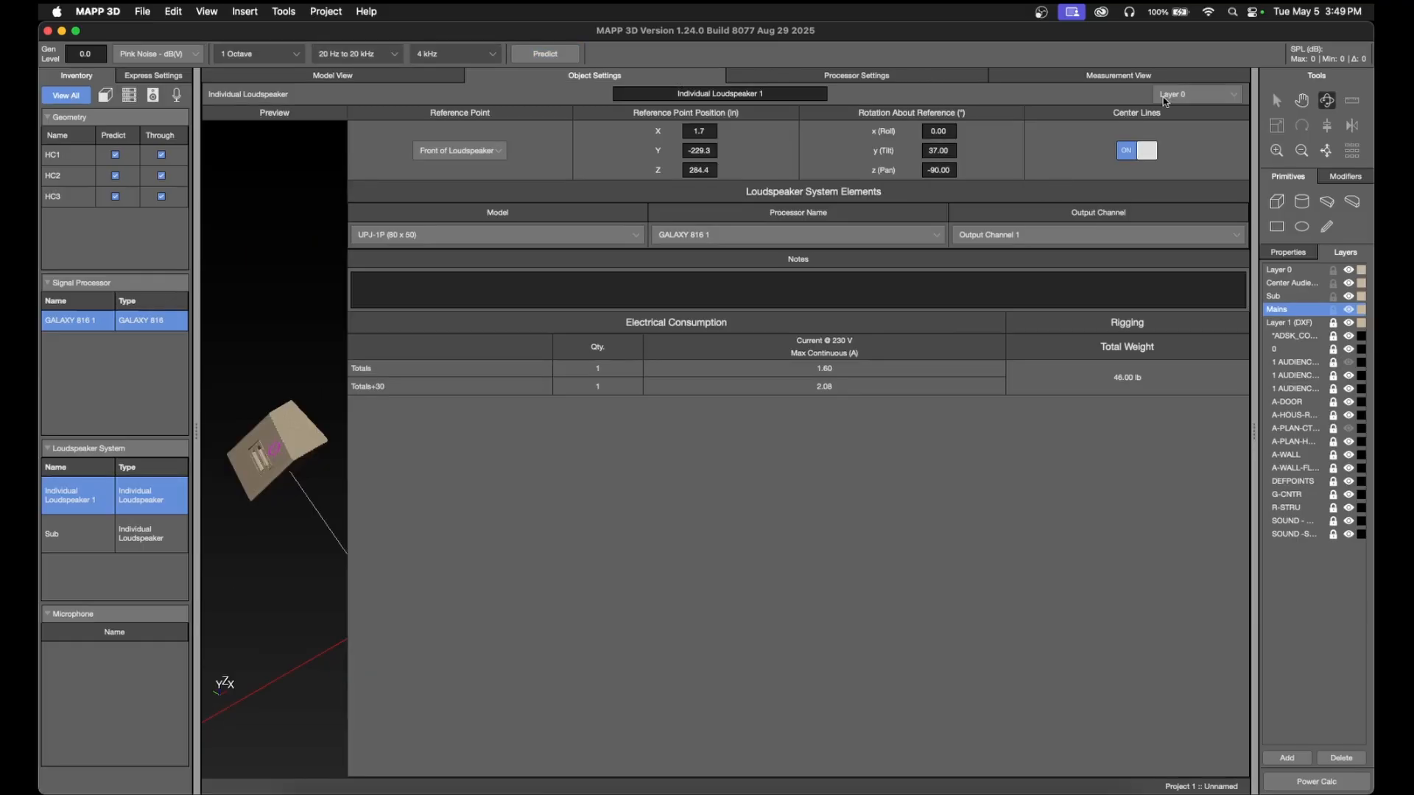
click(1196, 94)
click(1206, 166)
click(355, 76)
click(563, 306)
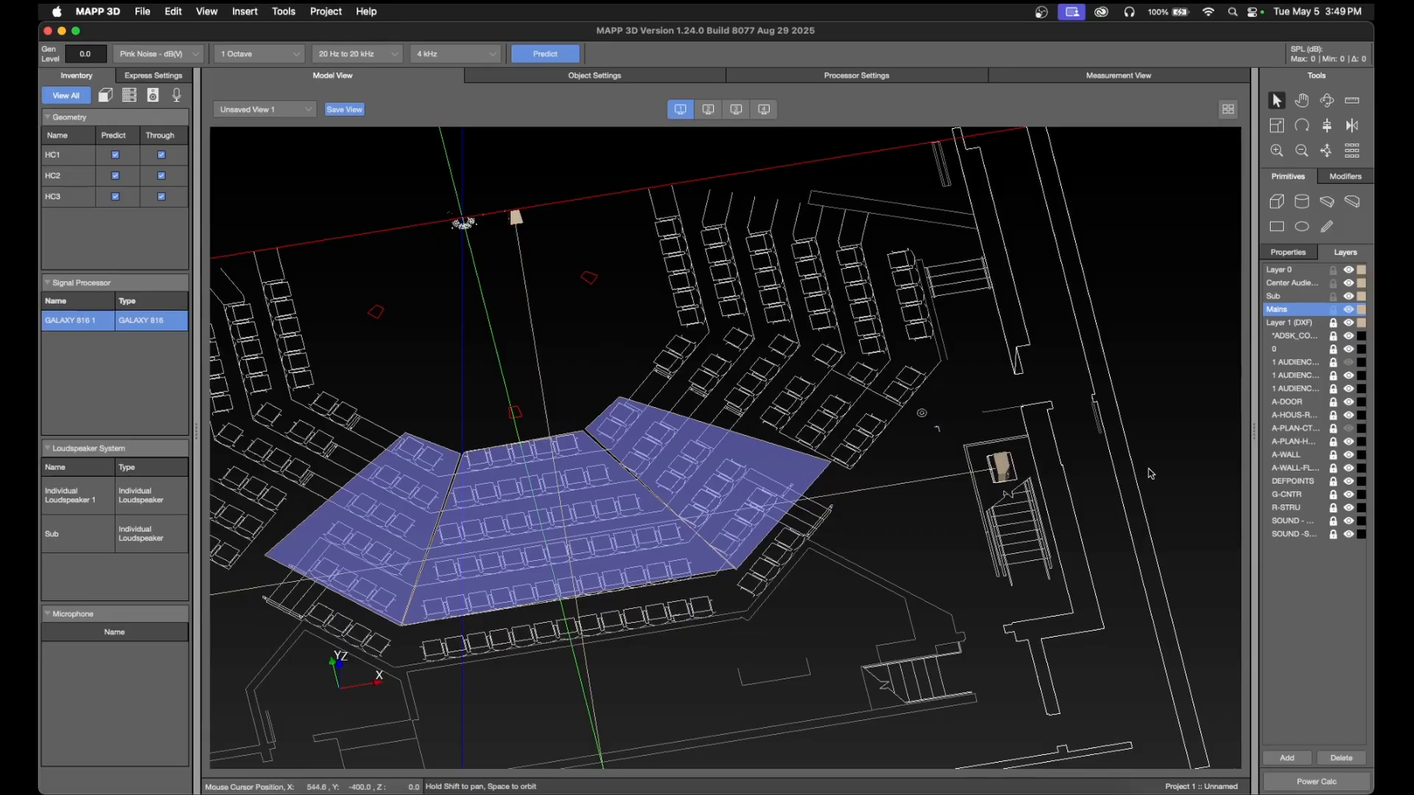
- Select the sub, check its height dimension in the AutoCAD section drawing, and set its Z position in MAPP 3D to 48.5 in
click(1007, 472)
click(1158, 459)
click(1008, 466)
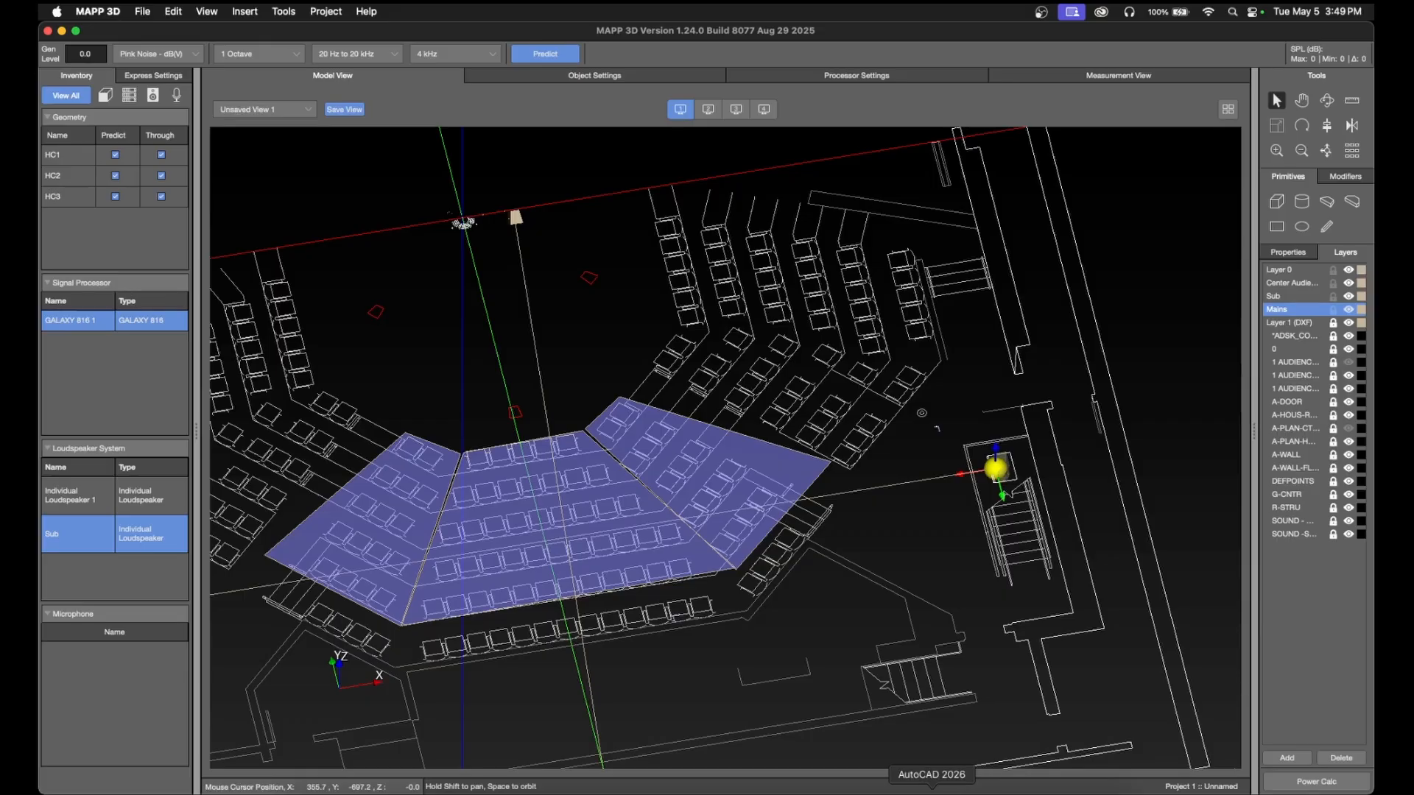
click(929, 785)
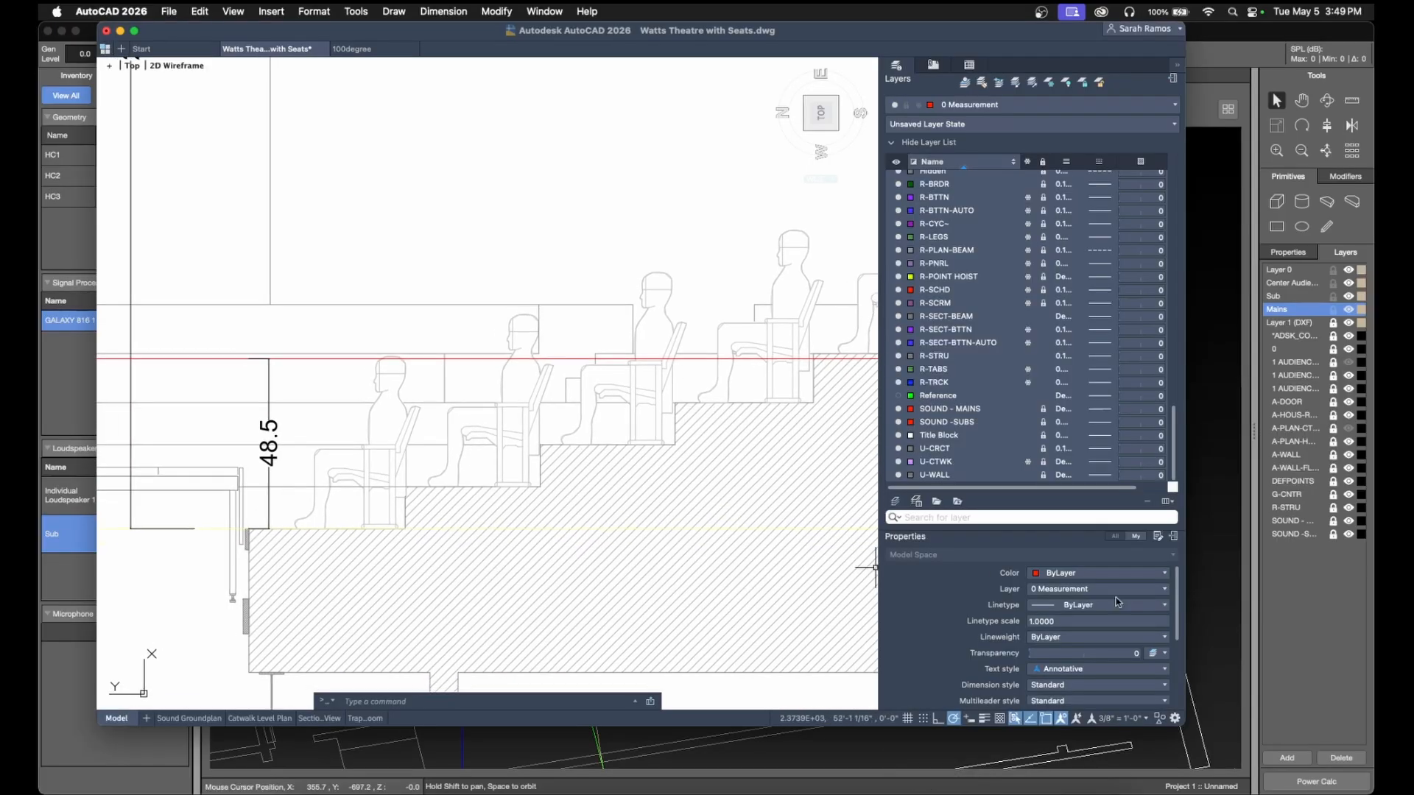
click(1246, 577)
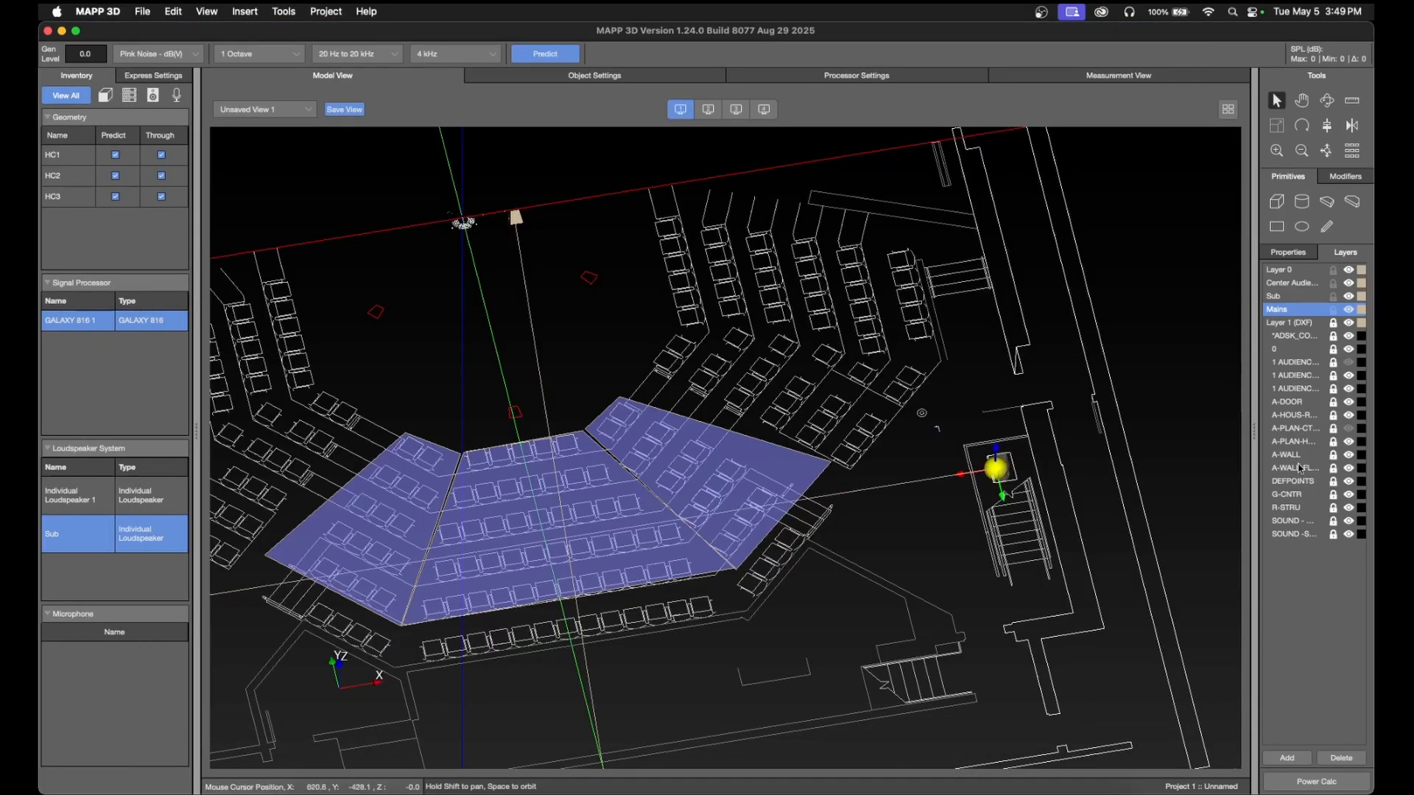
click(183, 79)
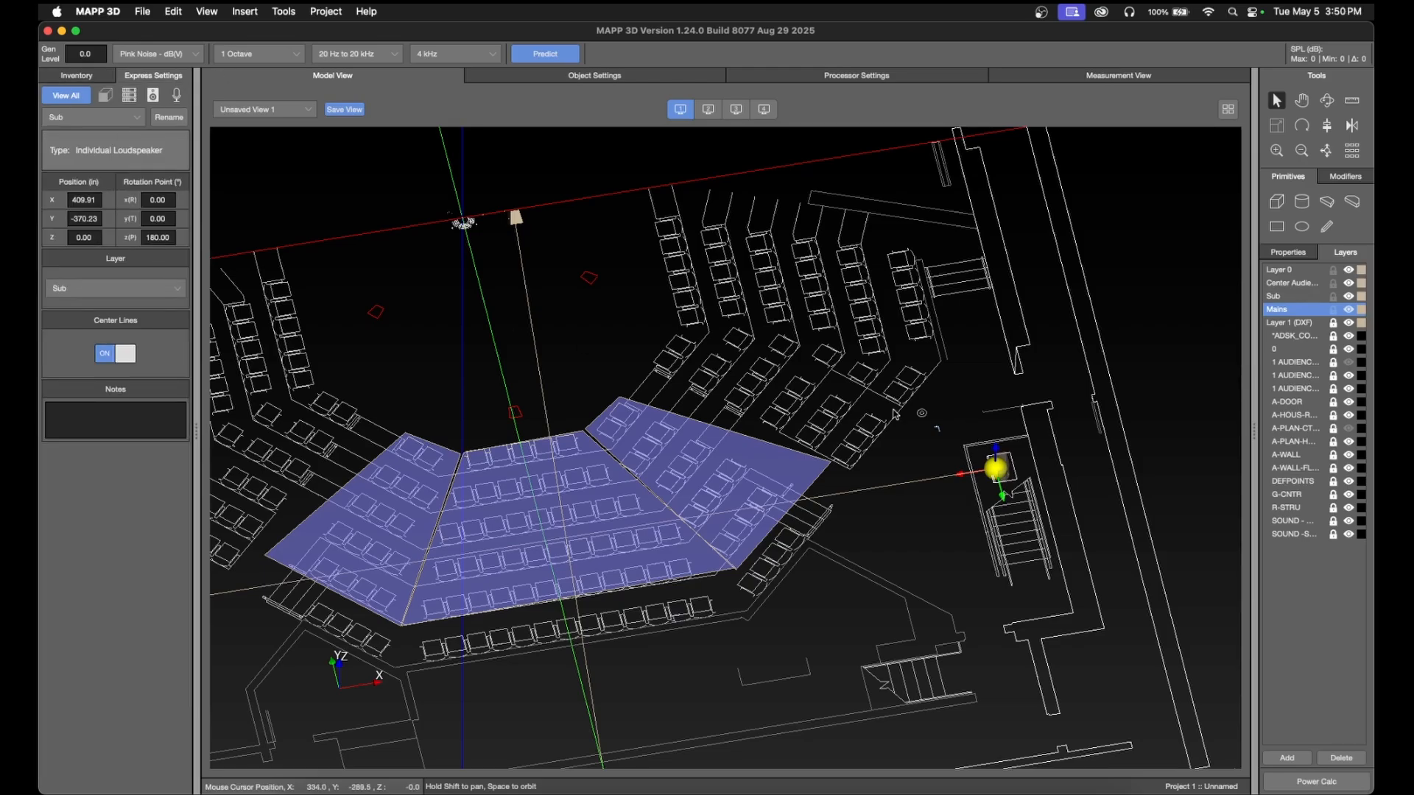
click(85, 238)
text(48.5)
key(Return)
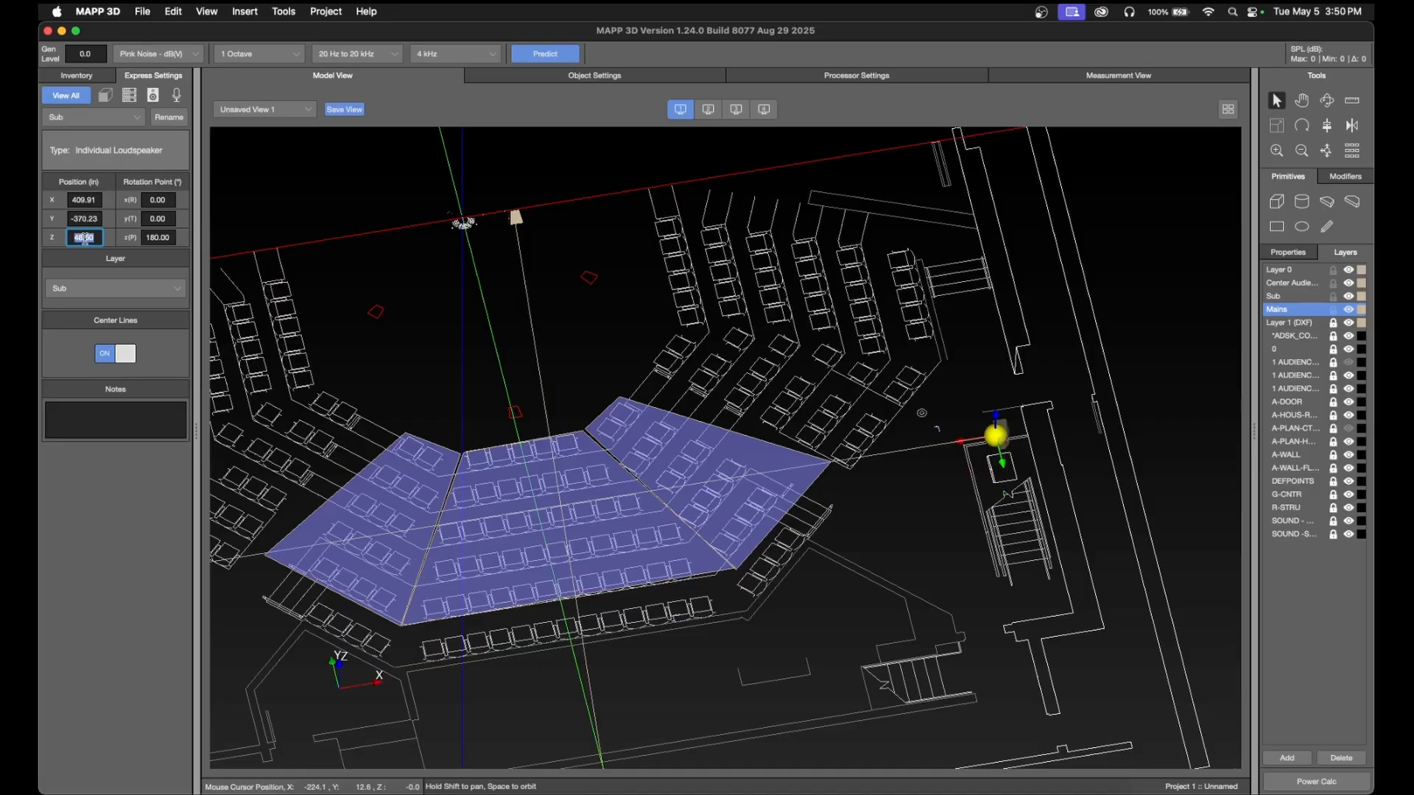
- Inspect the sub's height from the side and from above, and predict the coverage of both loudspeakers at 4 kHz
click(1326, 100)
drag(979, 332, 955, 439)
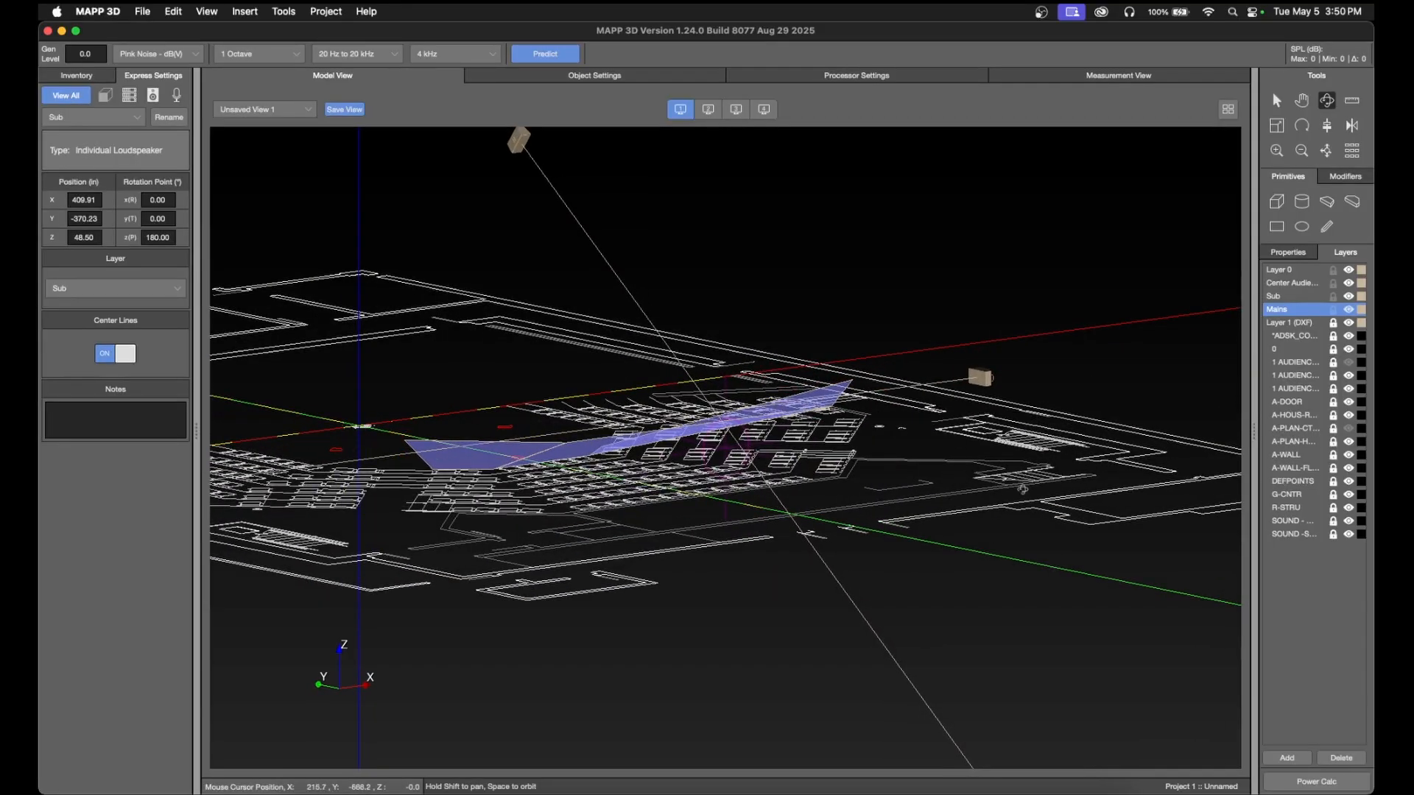
drag(1045, 413, 816, 577)
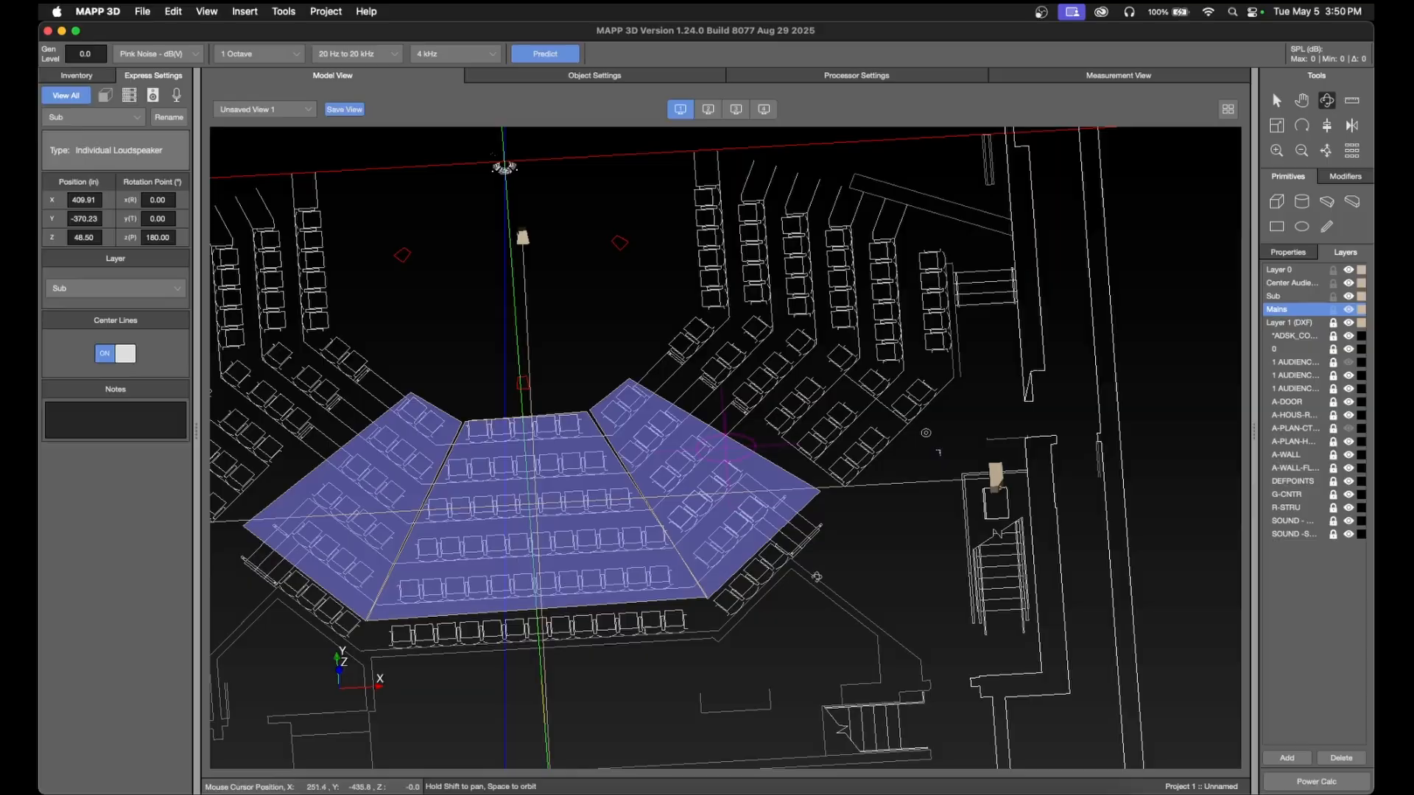
scroll(631, 583, down, 2)
scroll(332, 576, up, 2)
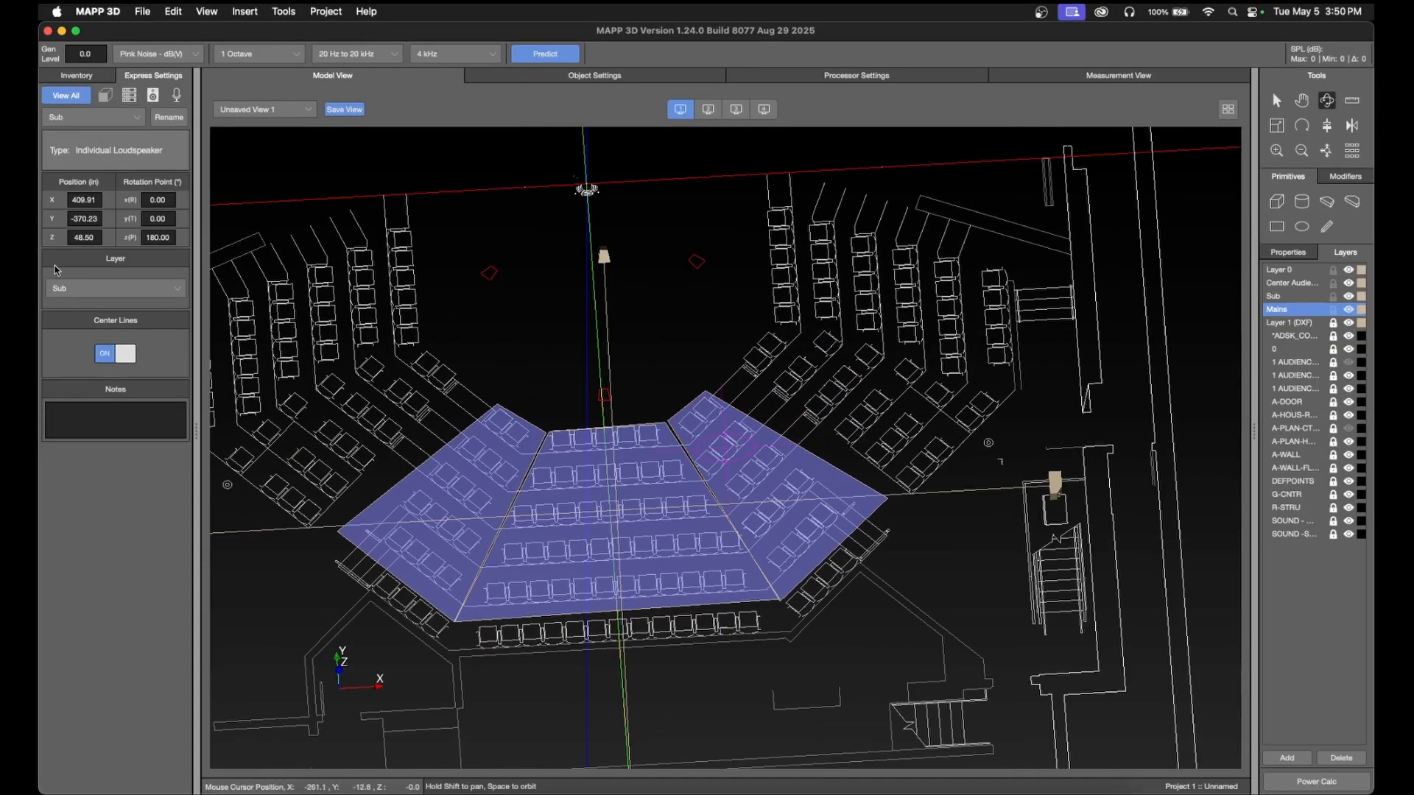
click(544, 56)
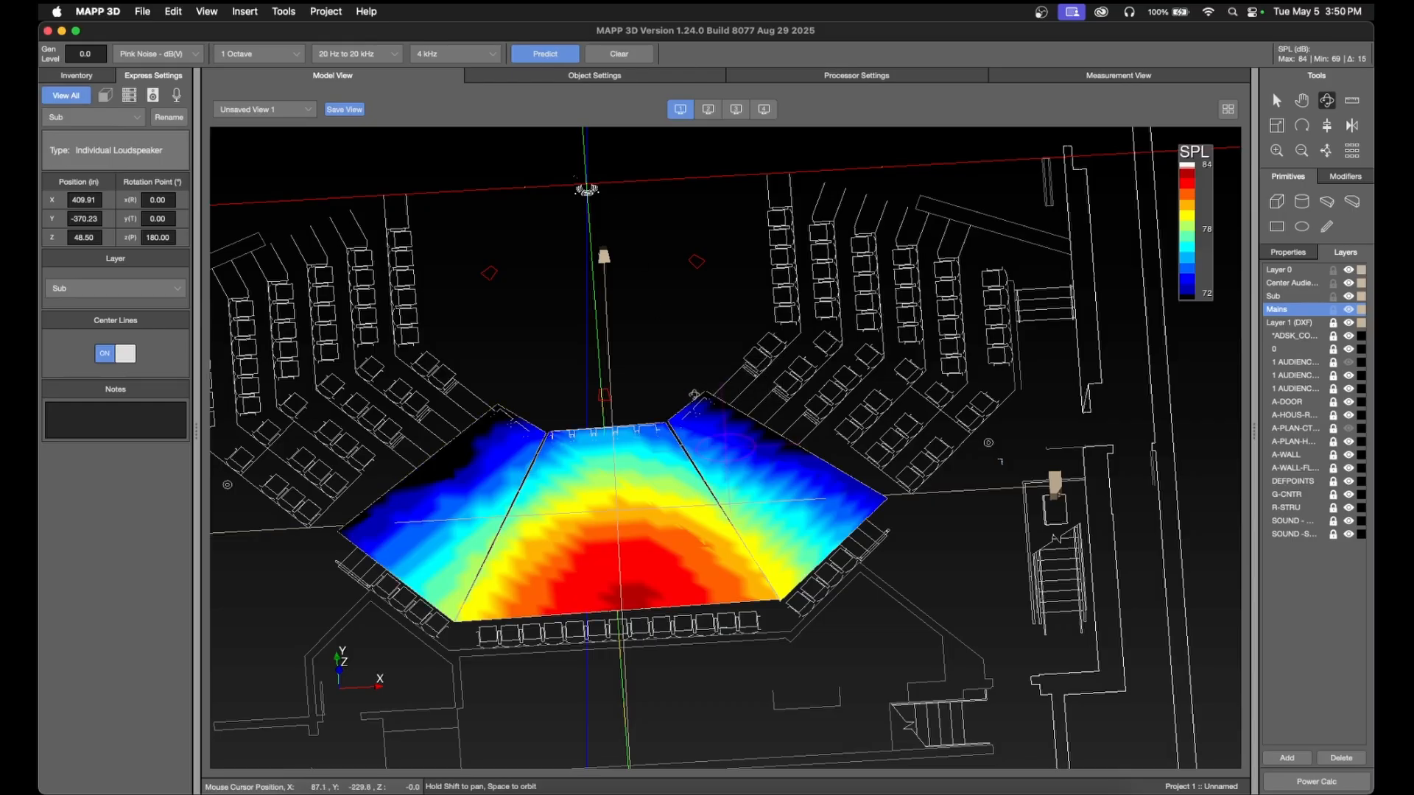
- Hide the active Mains layer and run the 4 kHz prediction for the sub alone
click(77, 77)
click(1348, 309)
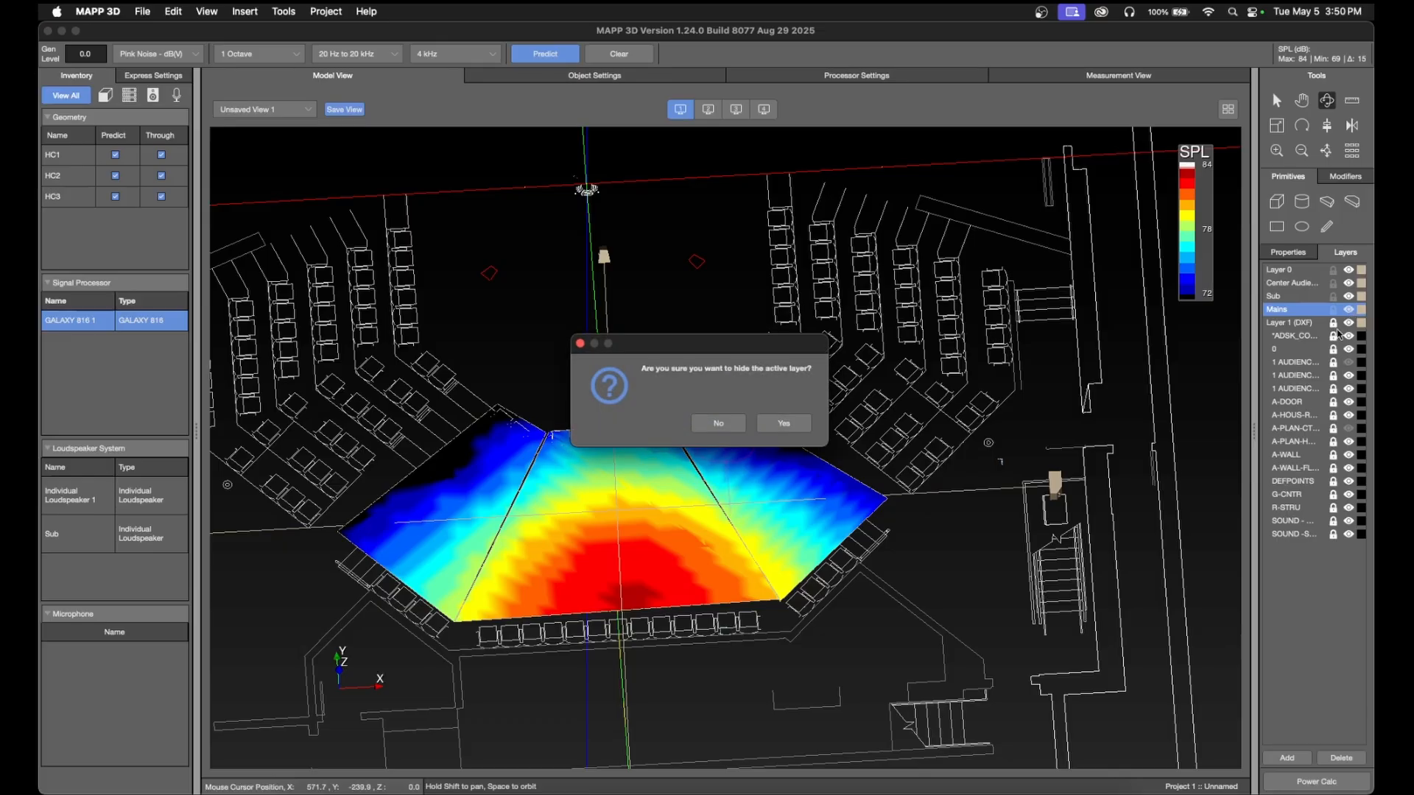
click(792, 429)
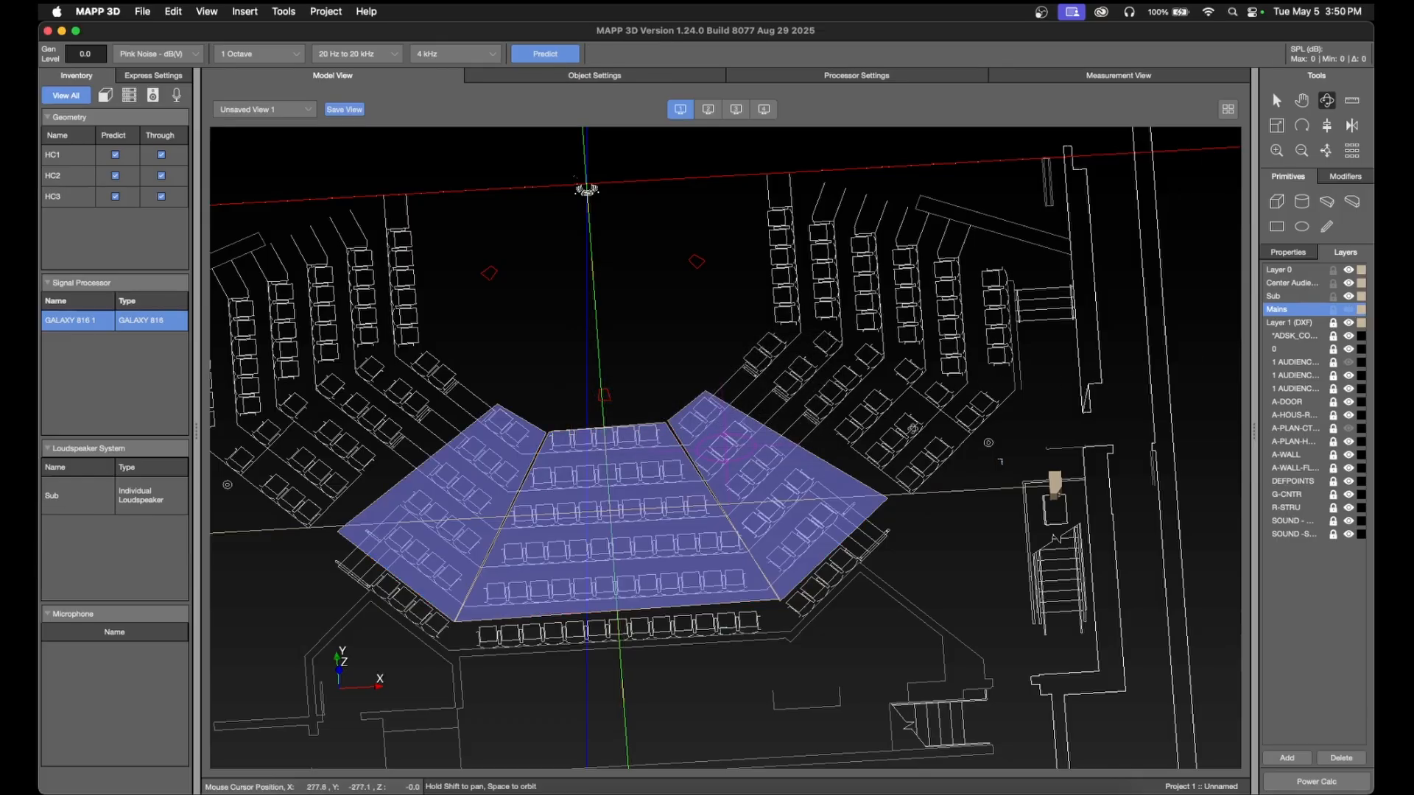
click(535, 58)
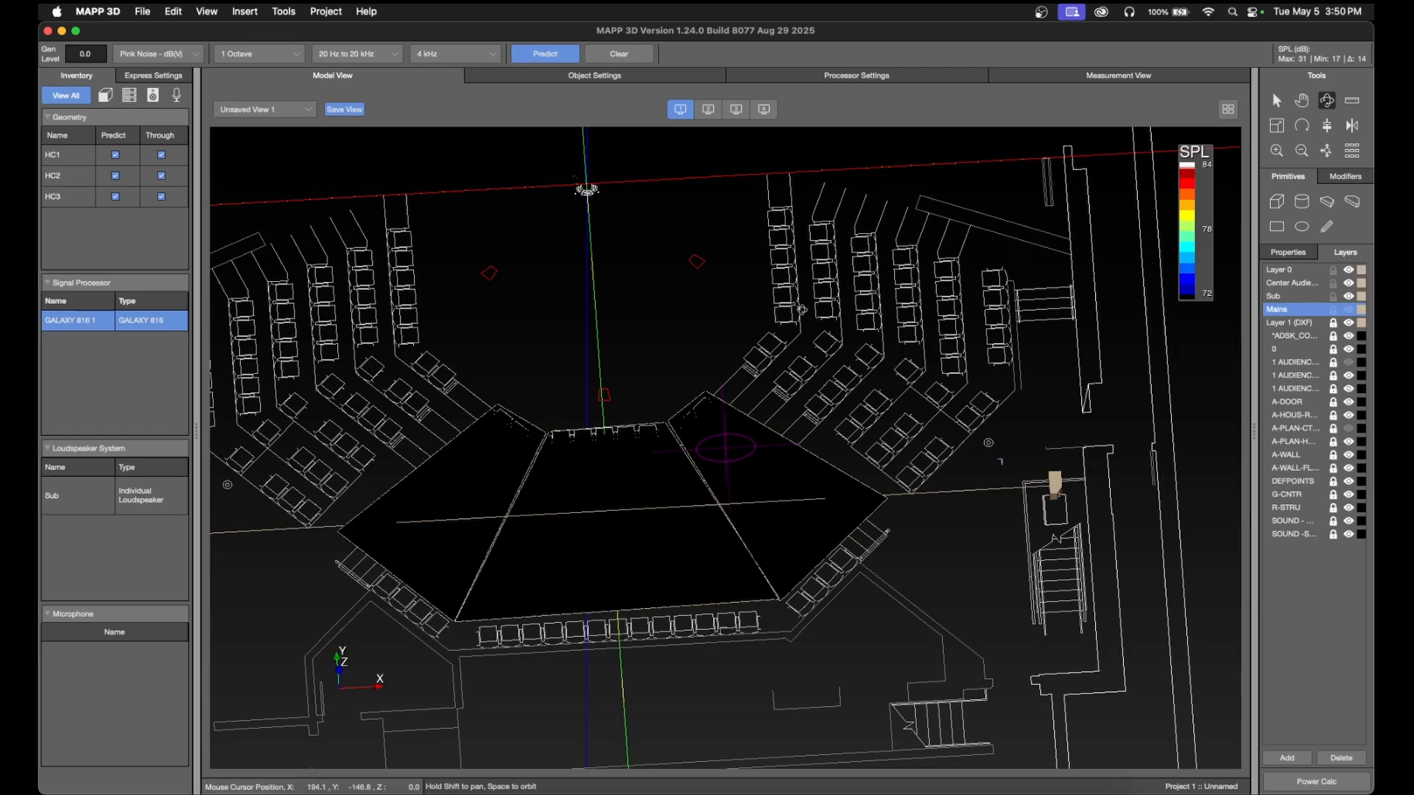
- Select the sub, set the prediction frequency to 125 Hz, and predict its coverage
click(491, 56)
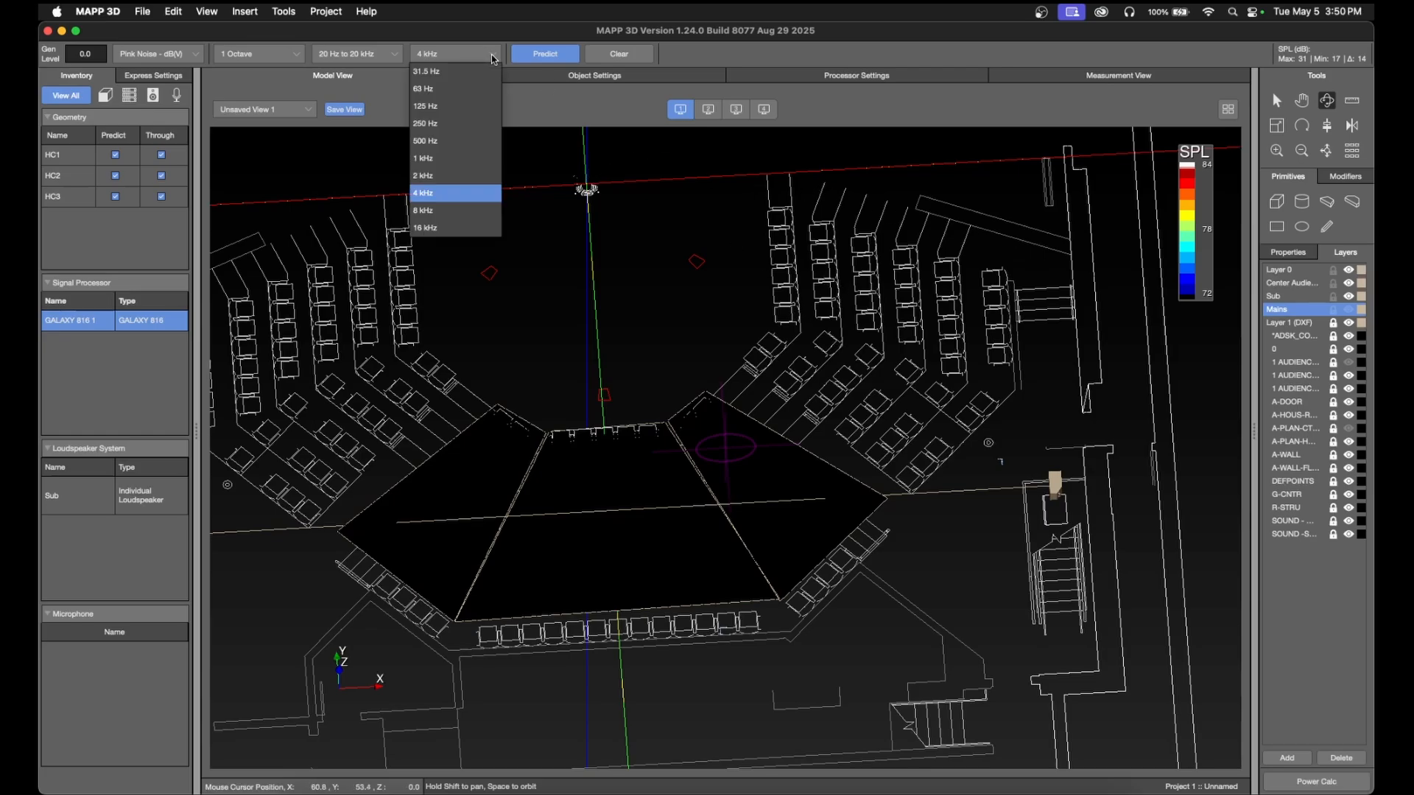
click(492, 56)
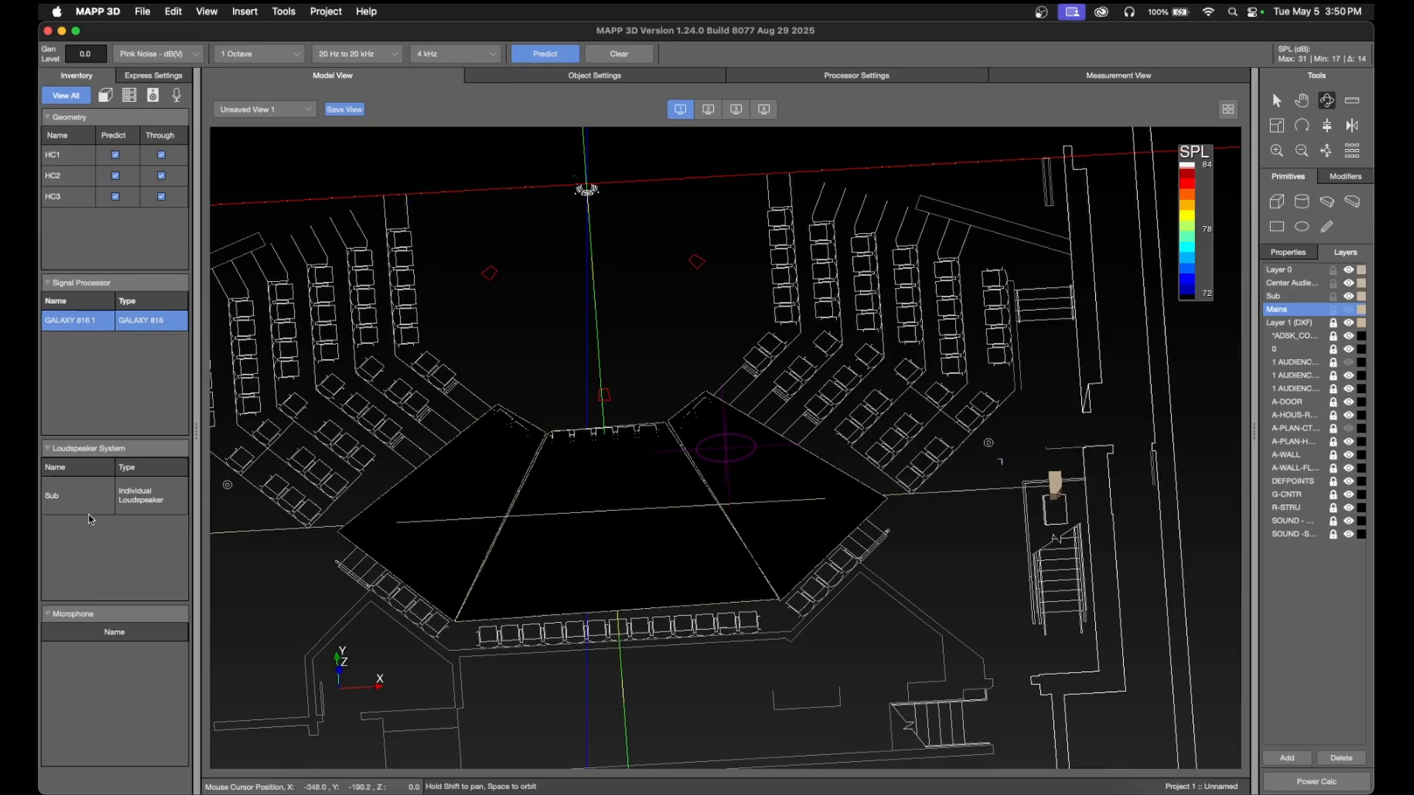
click(92, 501)
click(496, 57)
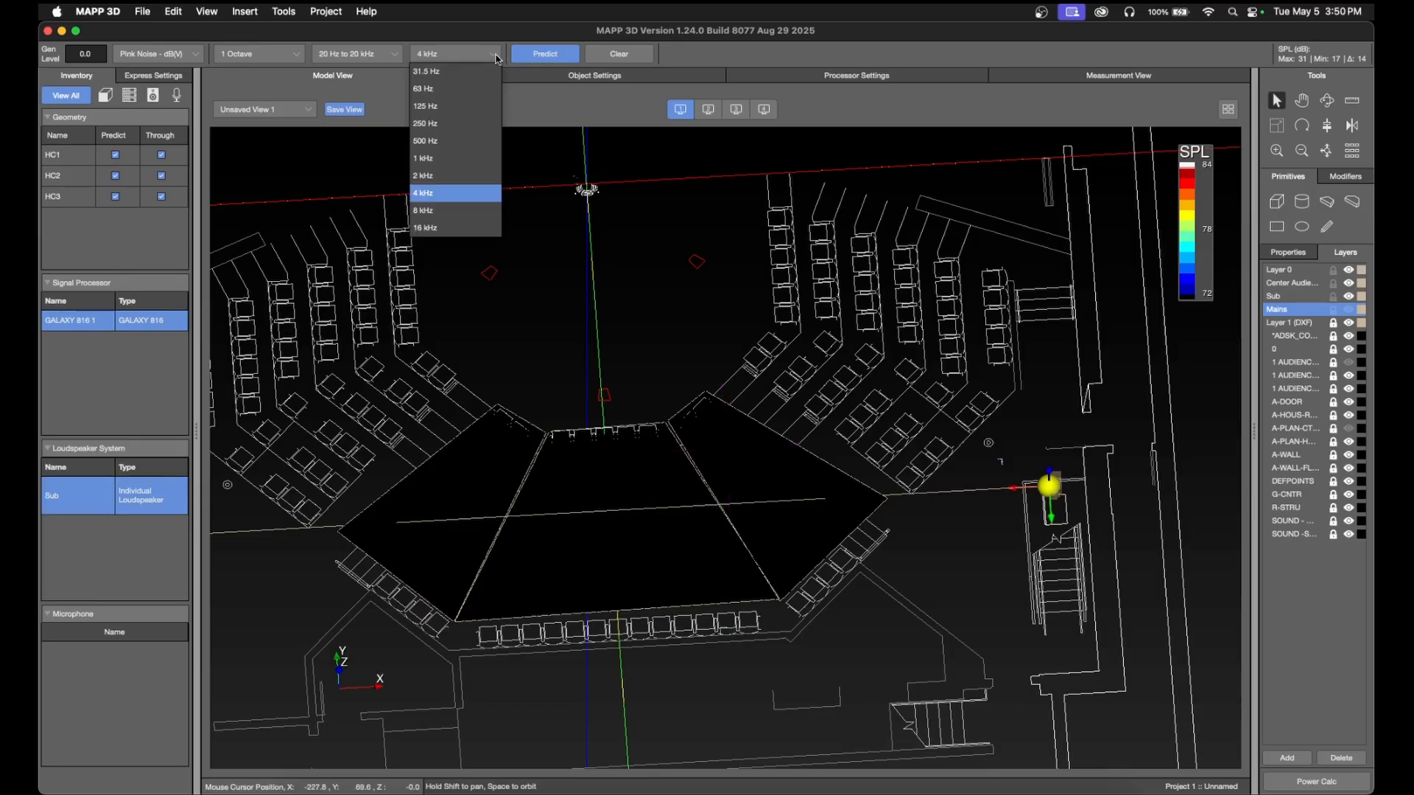
click(475, 106)
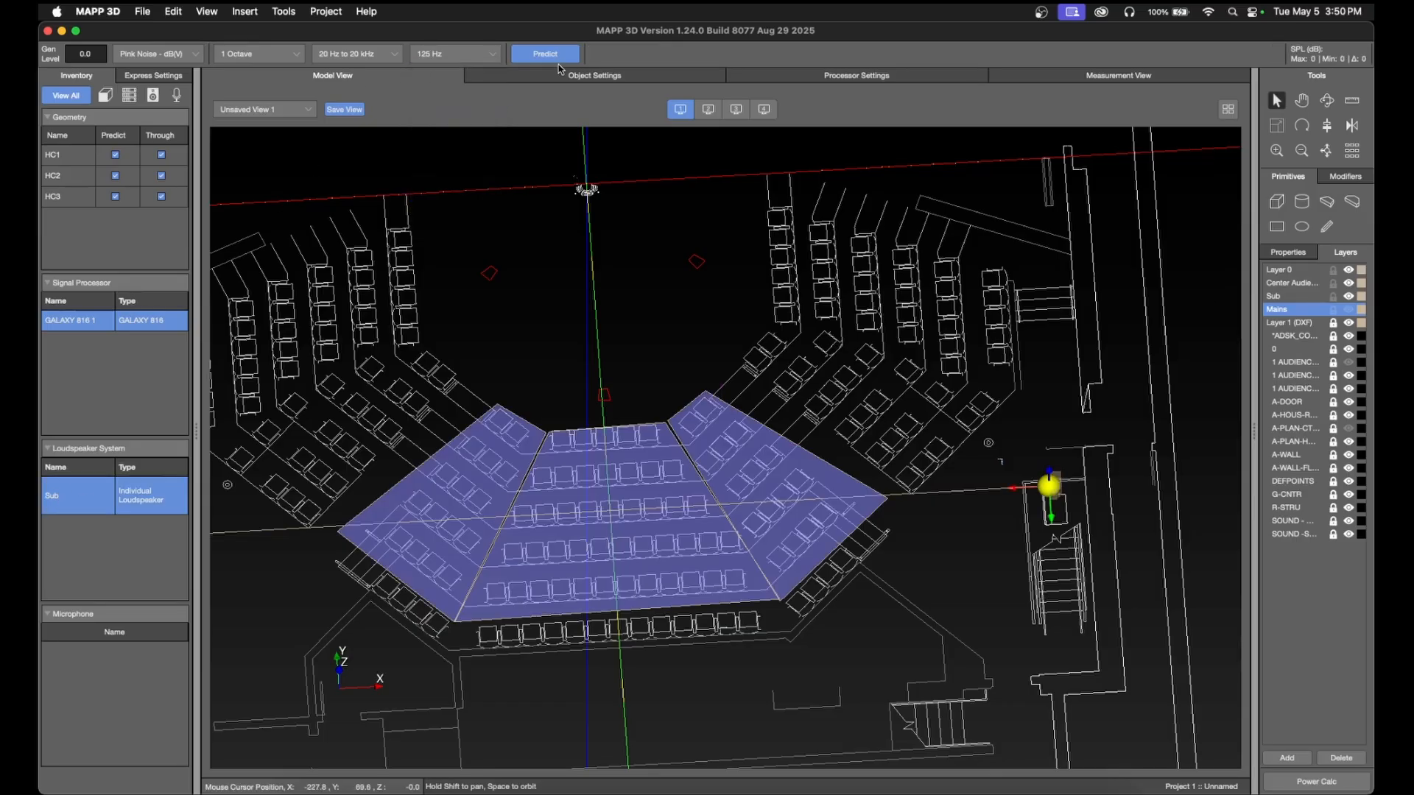
click(564, 59)
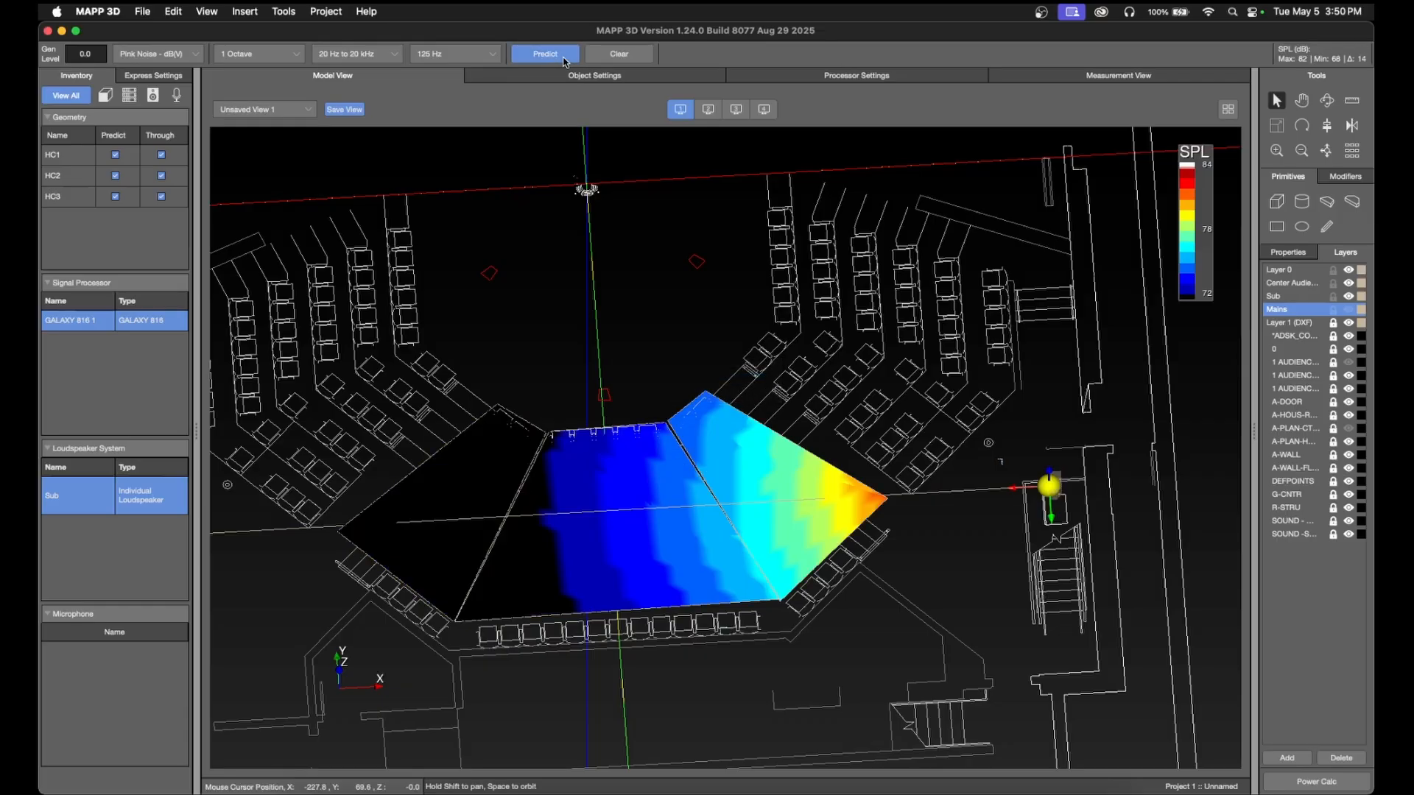
- Predict the sub's coverage at 31.5 Hz and again at 250 Hz to compare the frequency bands
click(496, 57)
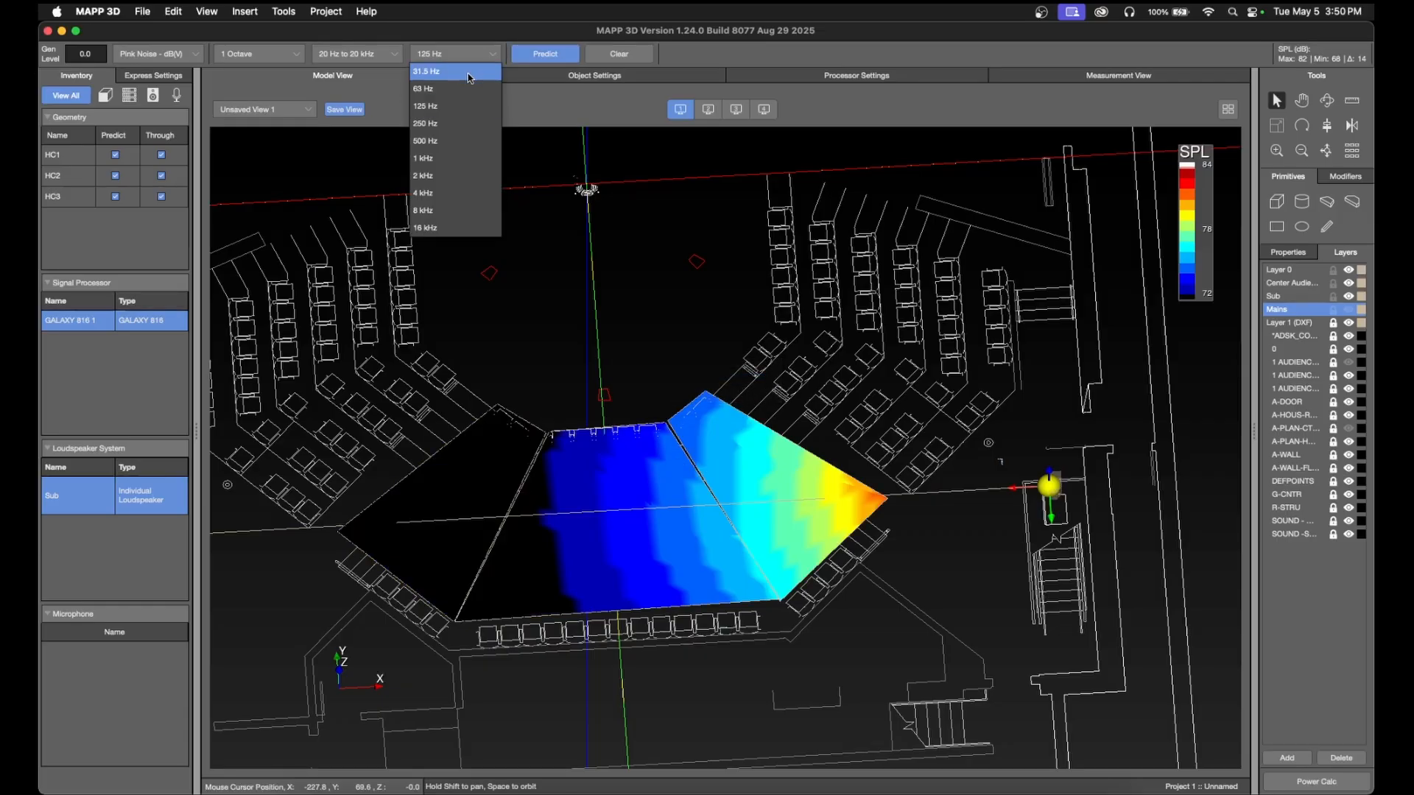
click(442, 65)
click(545, 54)
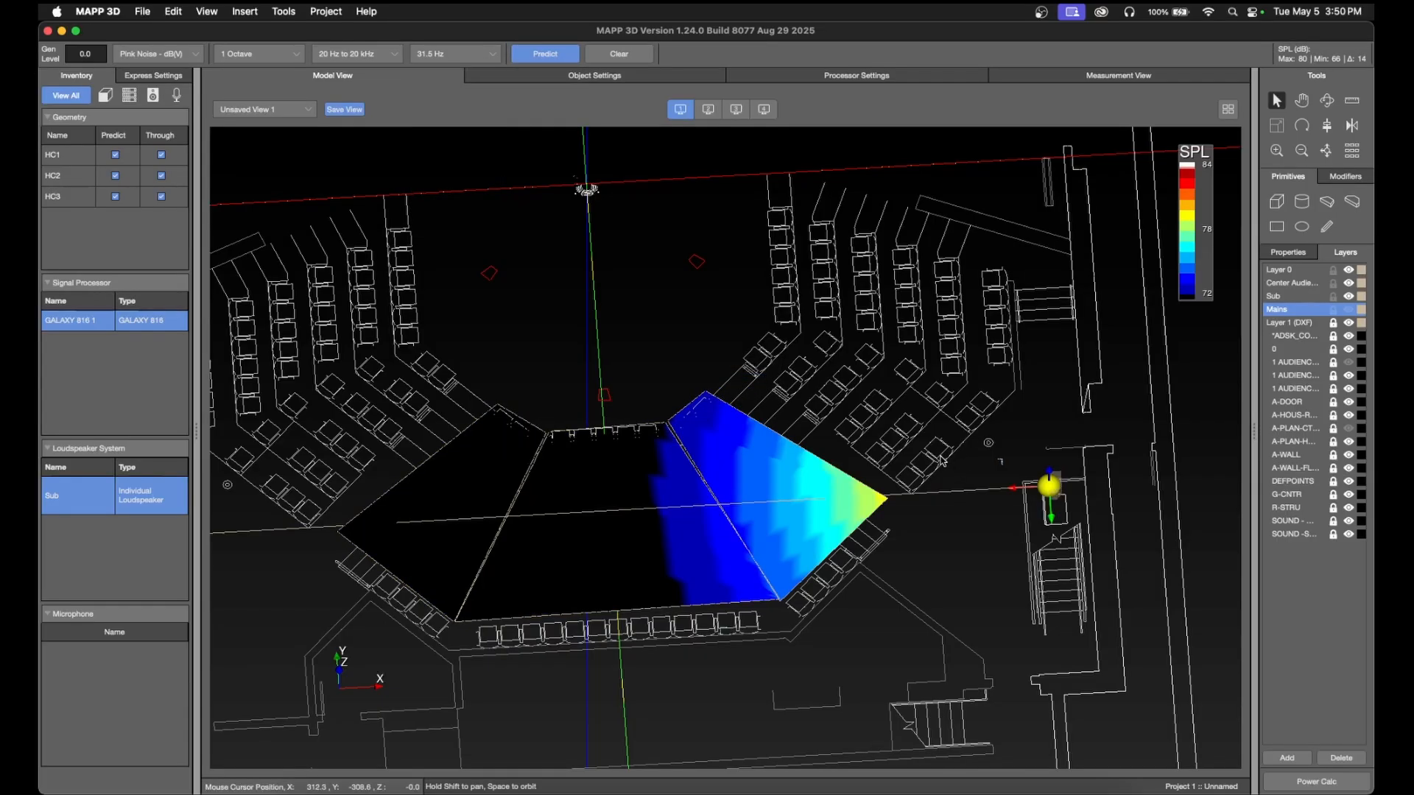
click(480, 59)
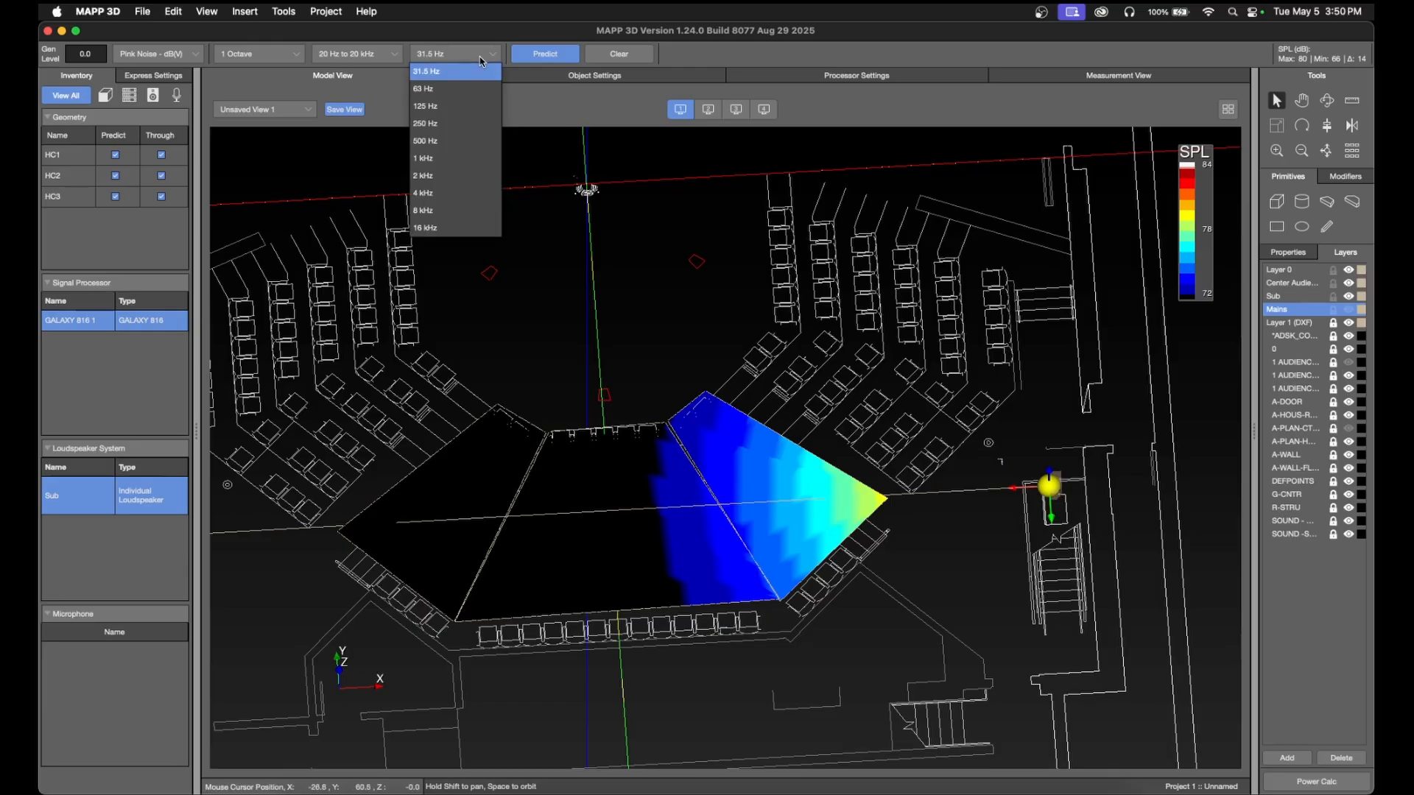
click(472, 123)
click(545, 53)
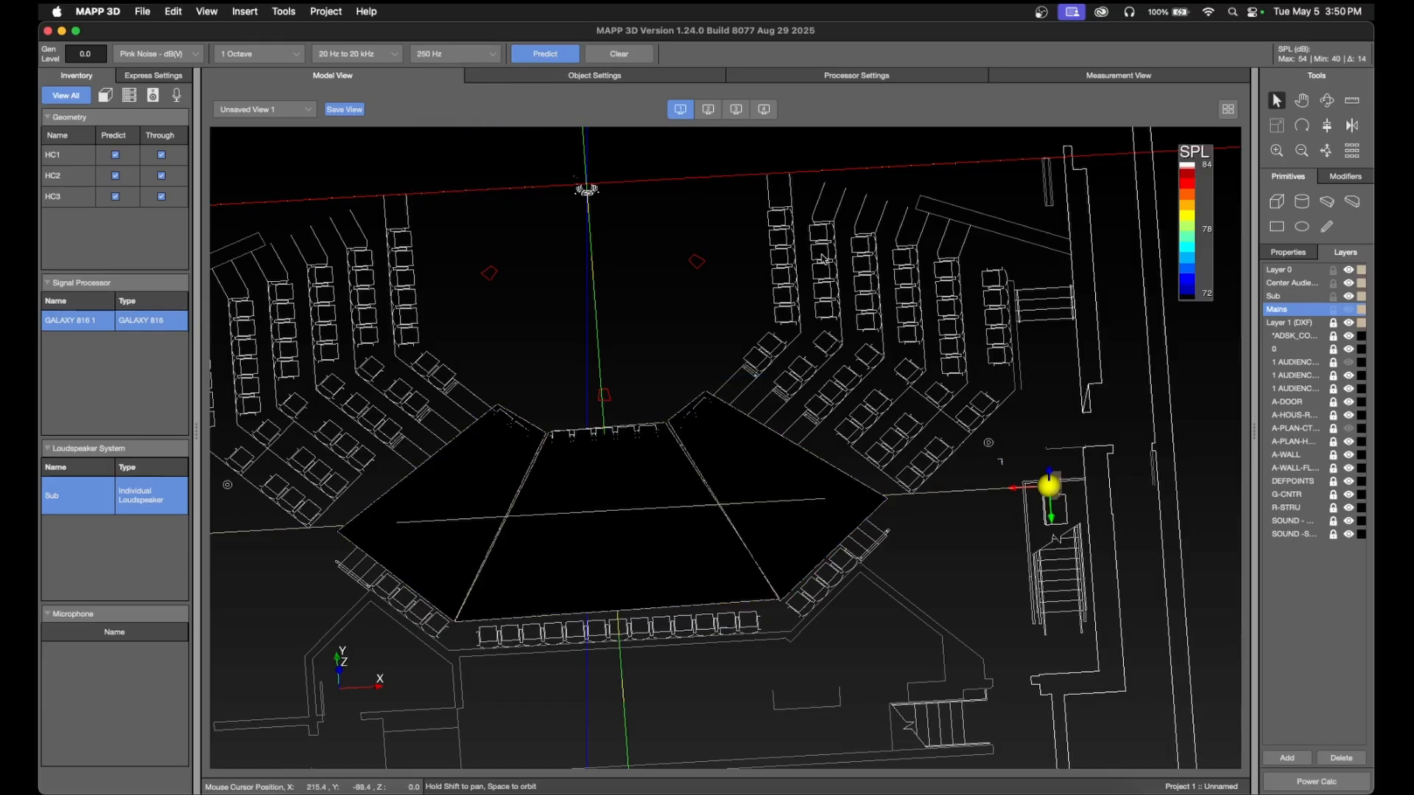
- Set the prediction frequency to 63 Hz and predict the sub's coverage
click(477, 58)
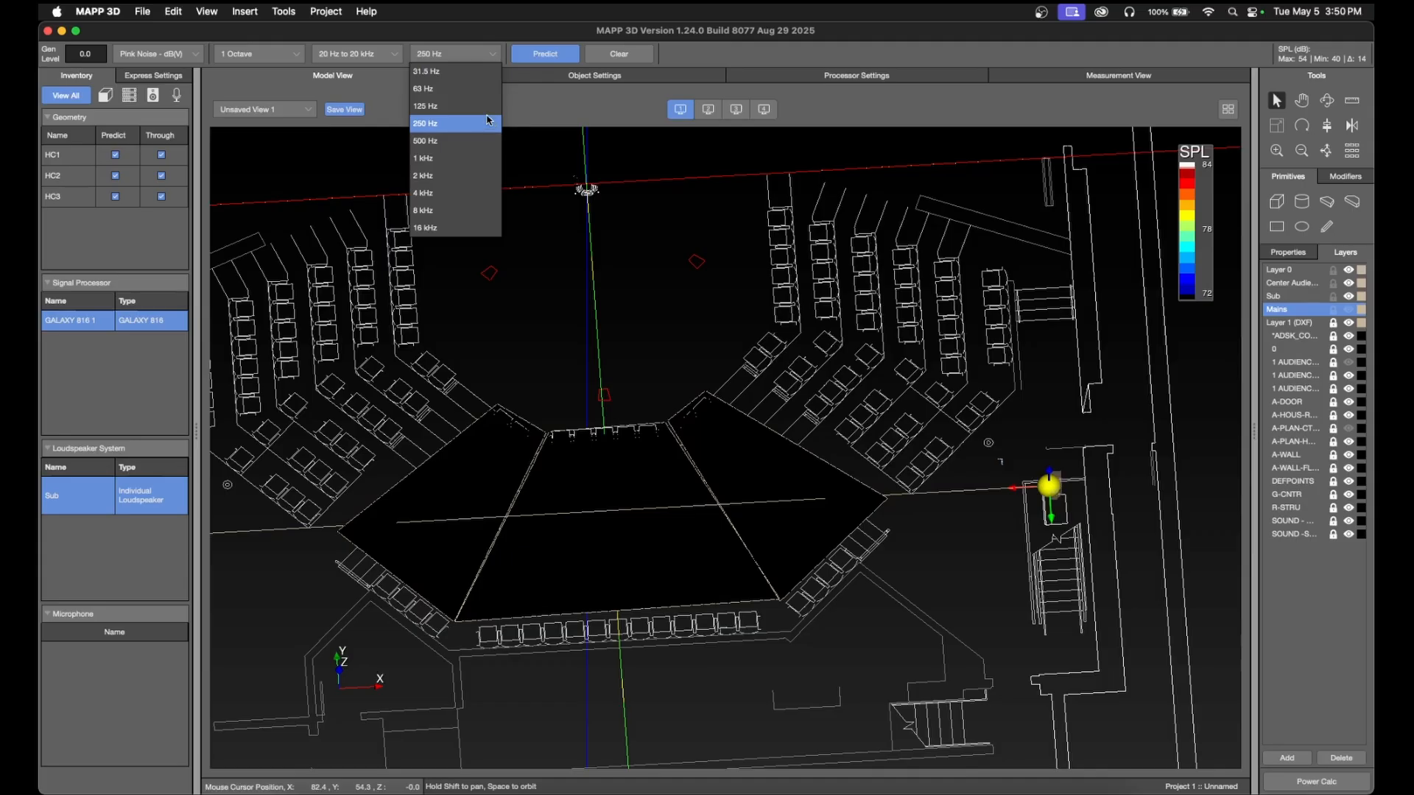
click(423, 89)
click(559, 55)
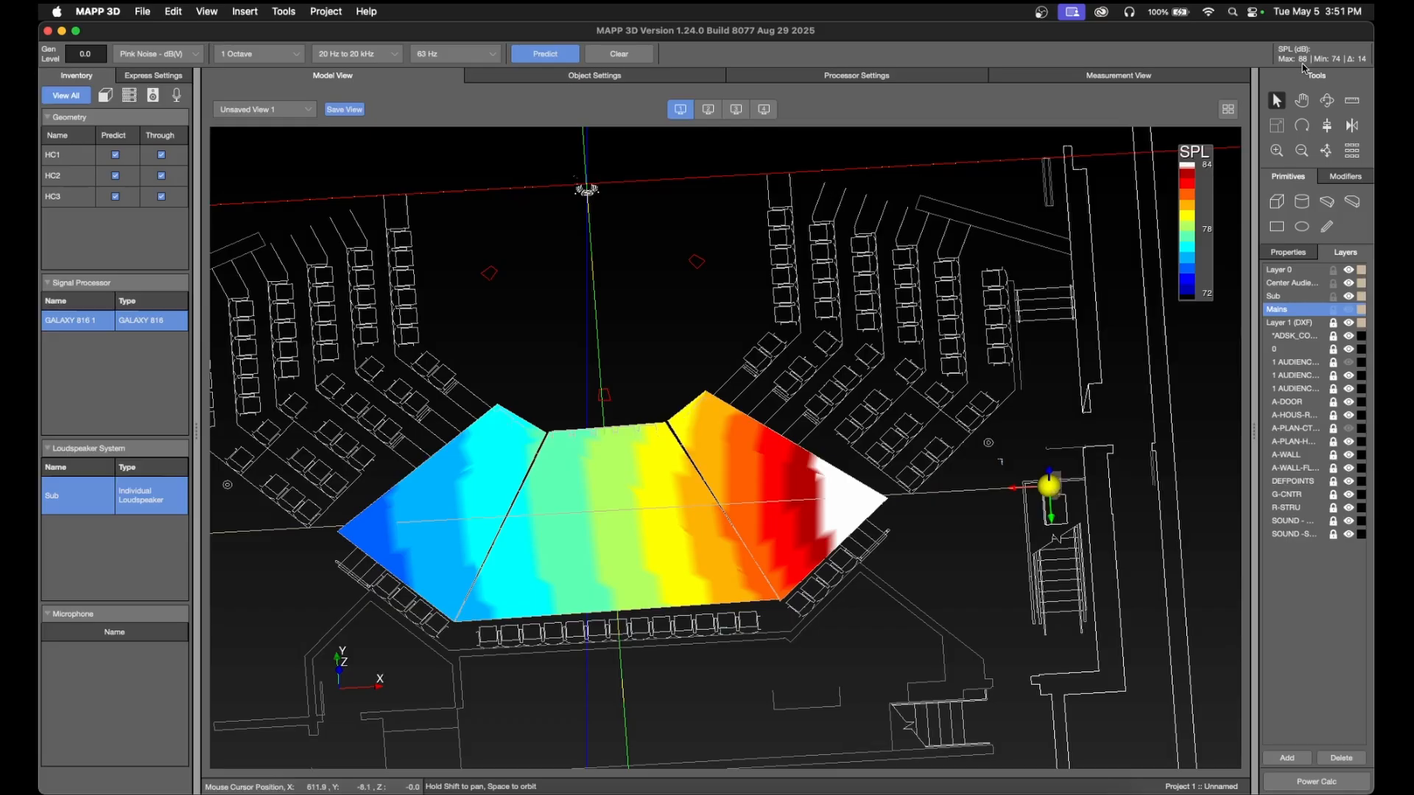
- Set the project's maximum SPL value to 88 dB and apply it to the coverage display
right_click(1209, 205)
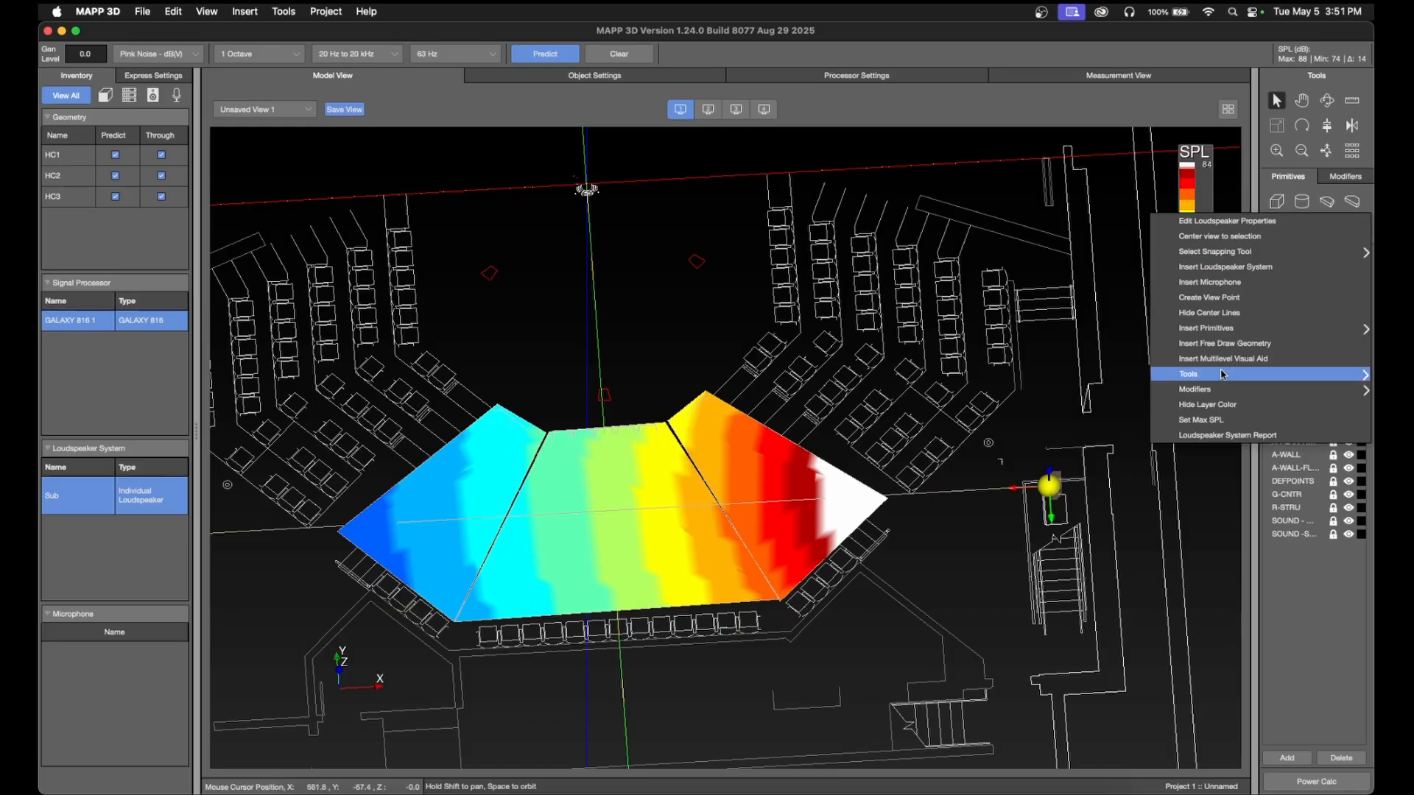
click(1222, 420)
double_click(279, 357)
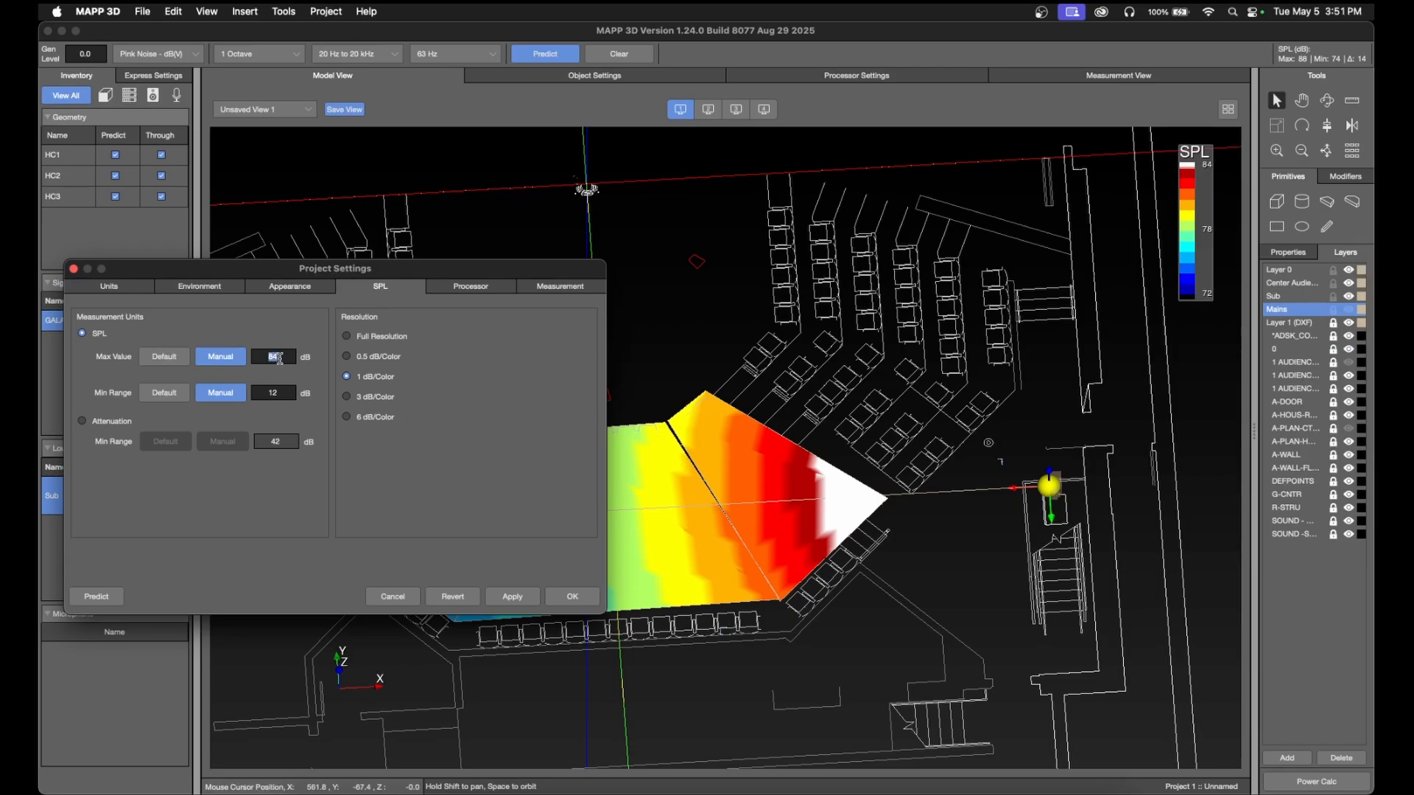
text(88)
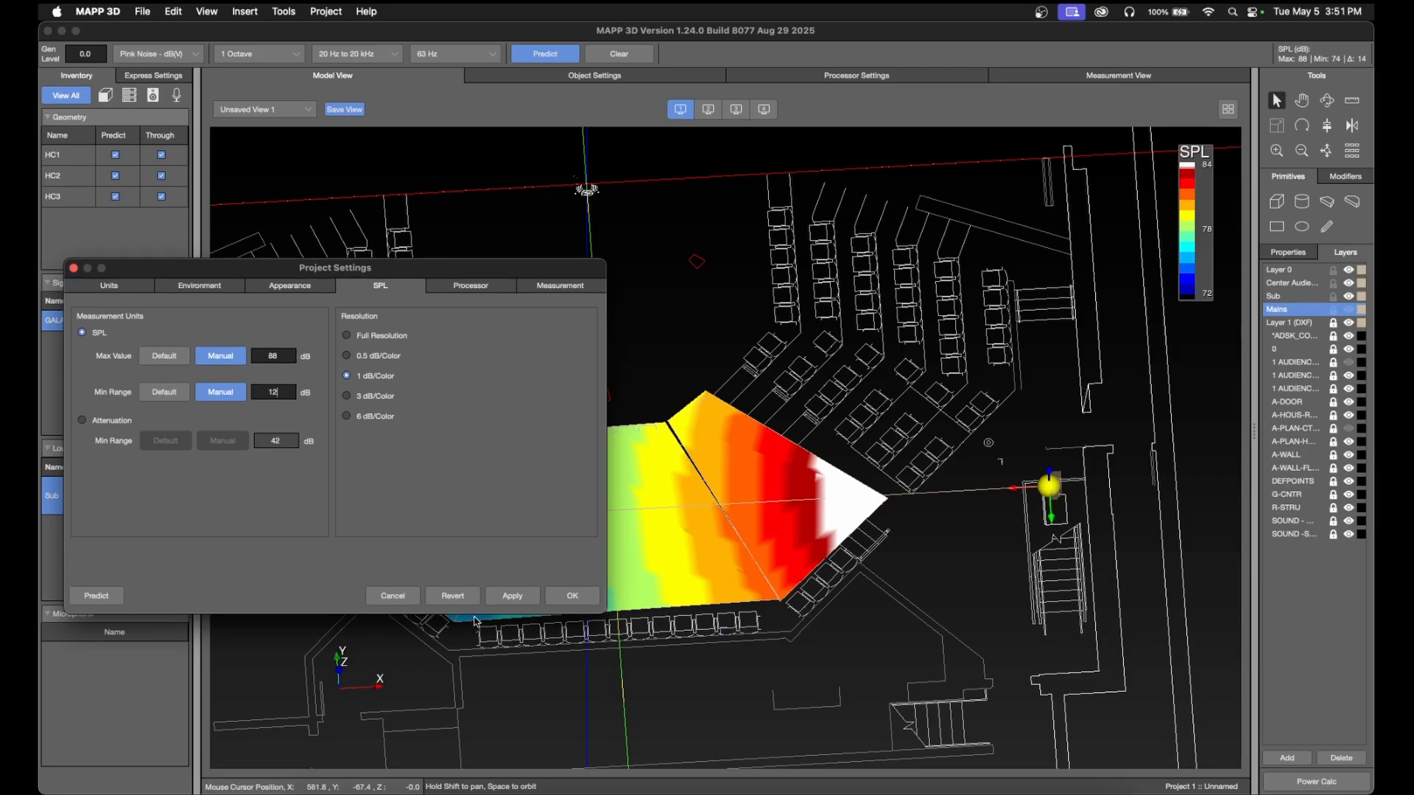
click(512, 596)
click(572, 596)
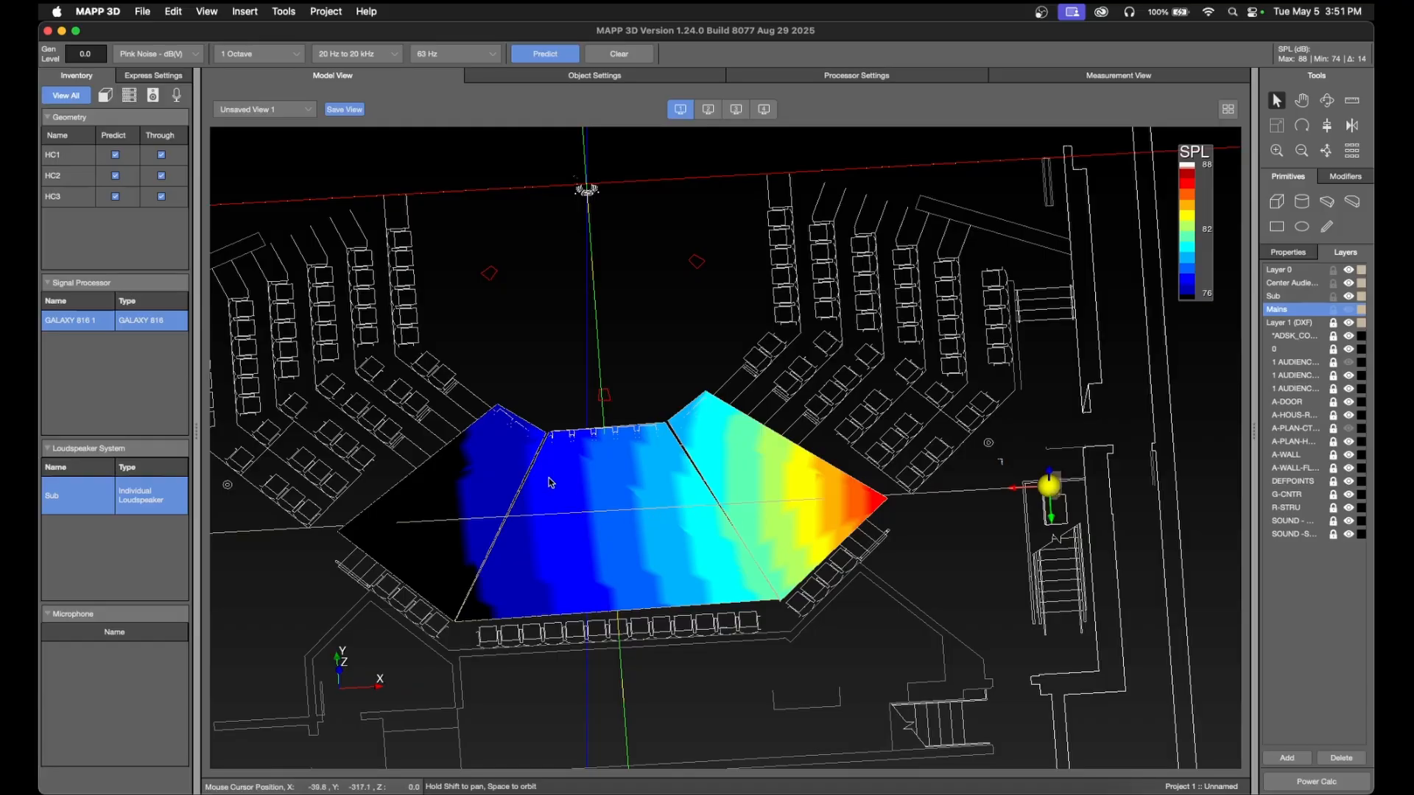
- Try mirroring the sub along the Y axis (XZ plane) to create a second sub
scroll(592, 606, down, 3)
scroll(343, 634, up, 1)
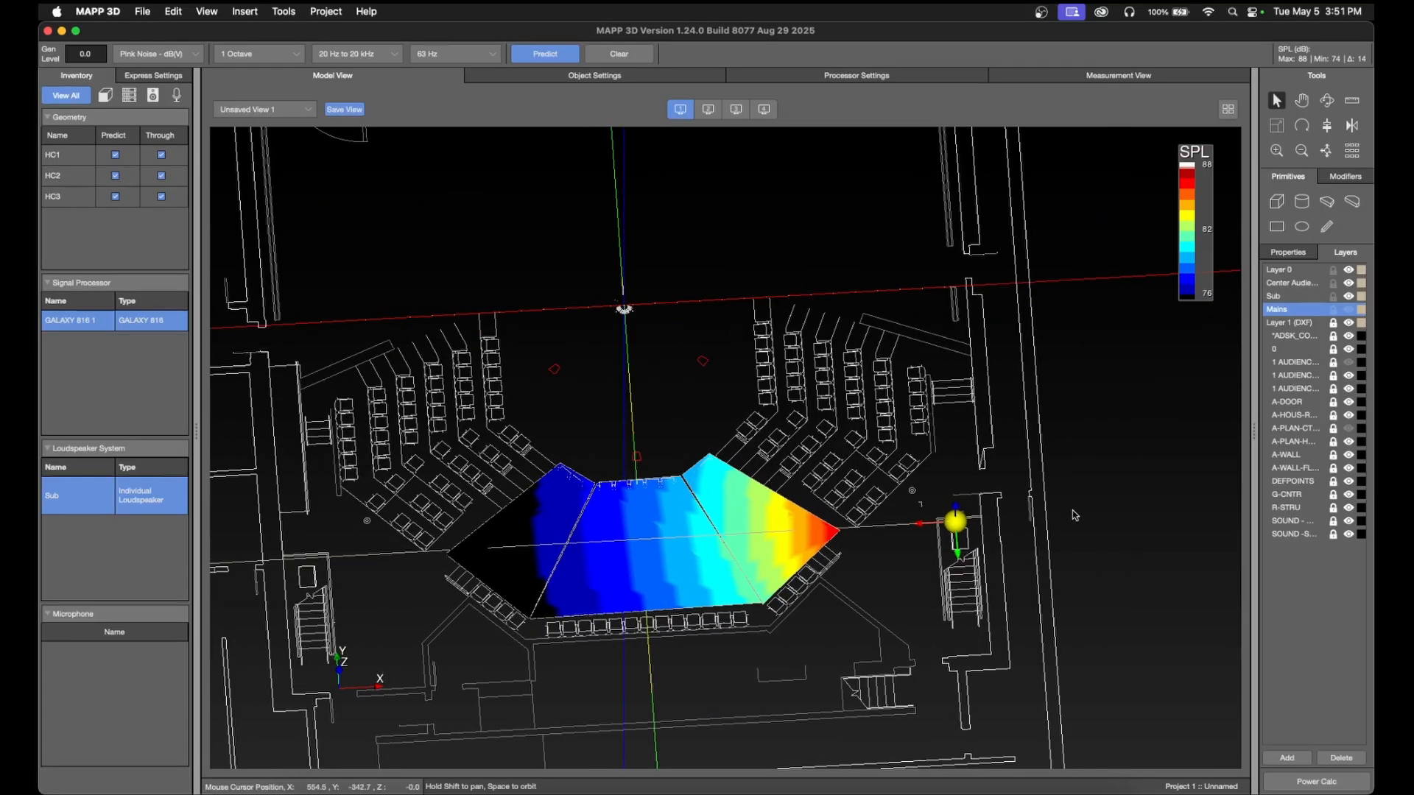
click(972, 537)
click(960, 524)
click(1354, 127)
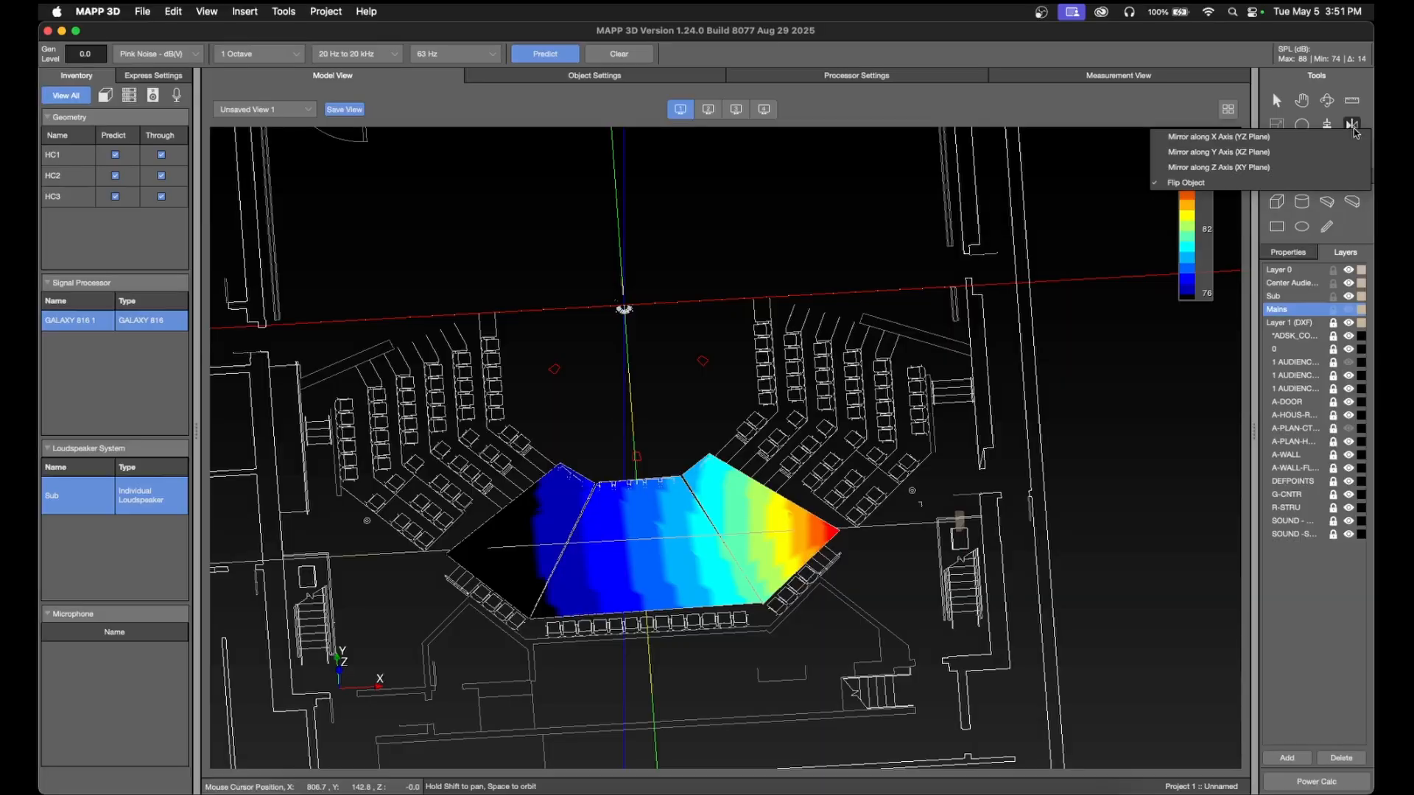
click(1346, 153)
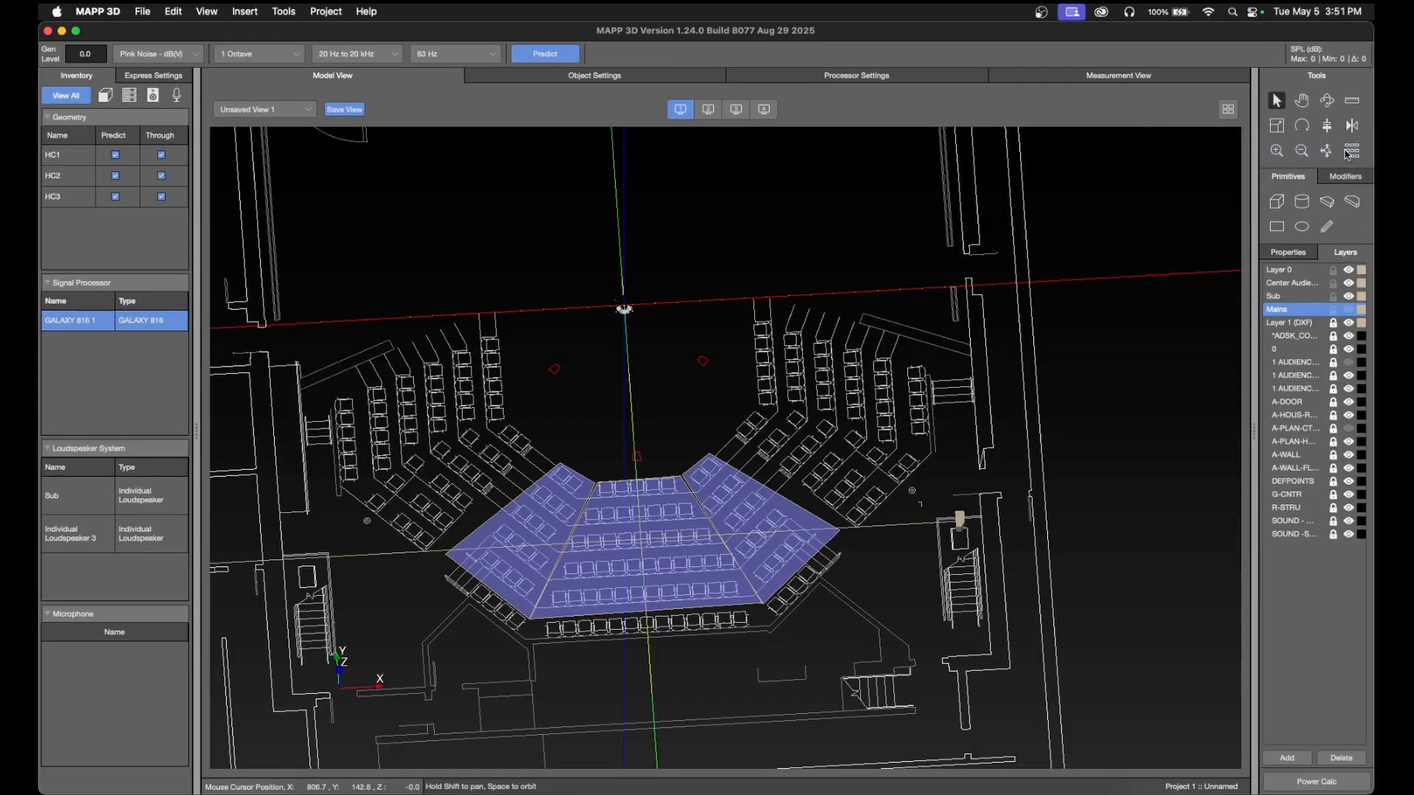
- Locate the mirrored sub copy near the far upstage corner of the building and delete it
click(959, 524)
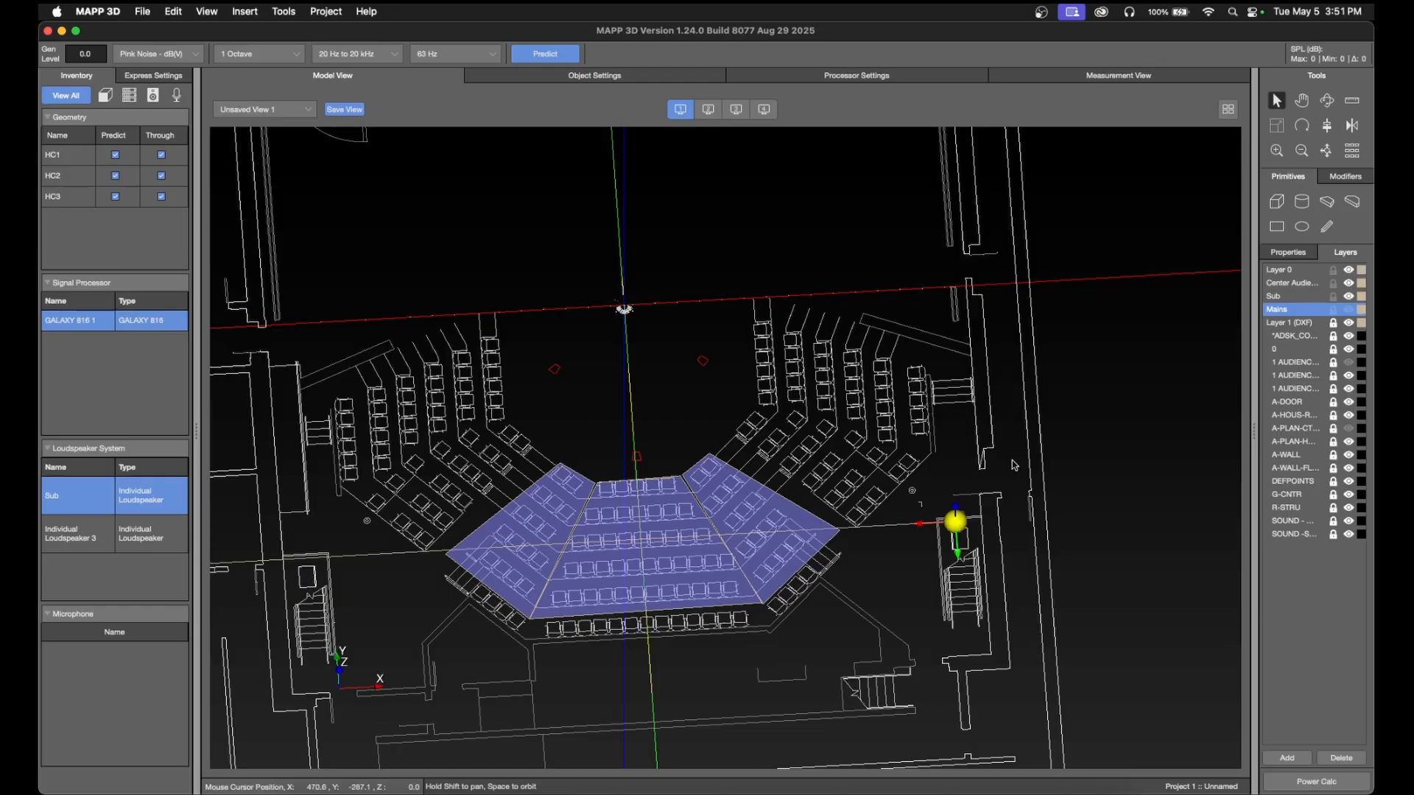
click(60, 534)
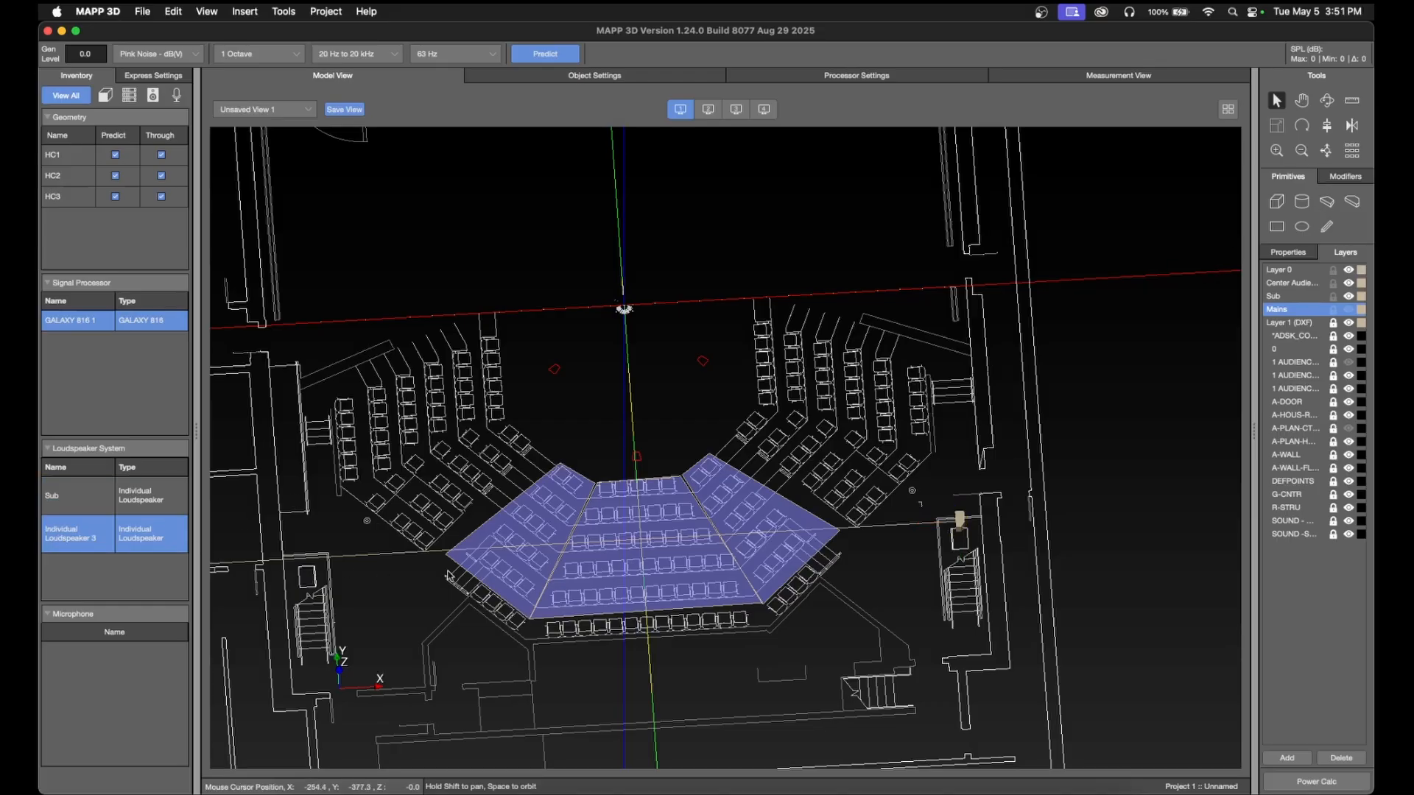
scroll(449, 576, down, 3)
click(742, 229)
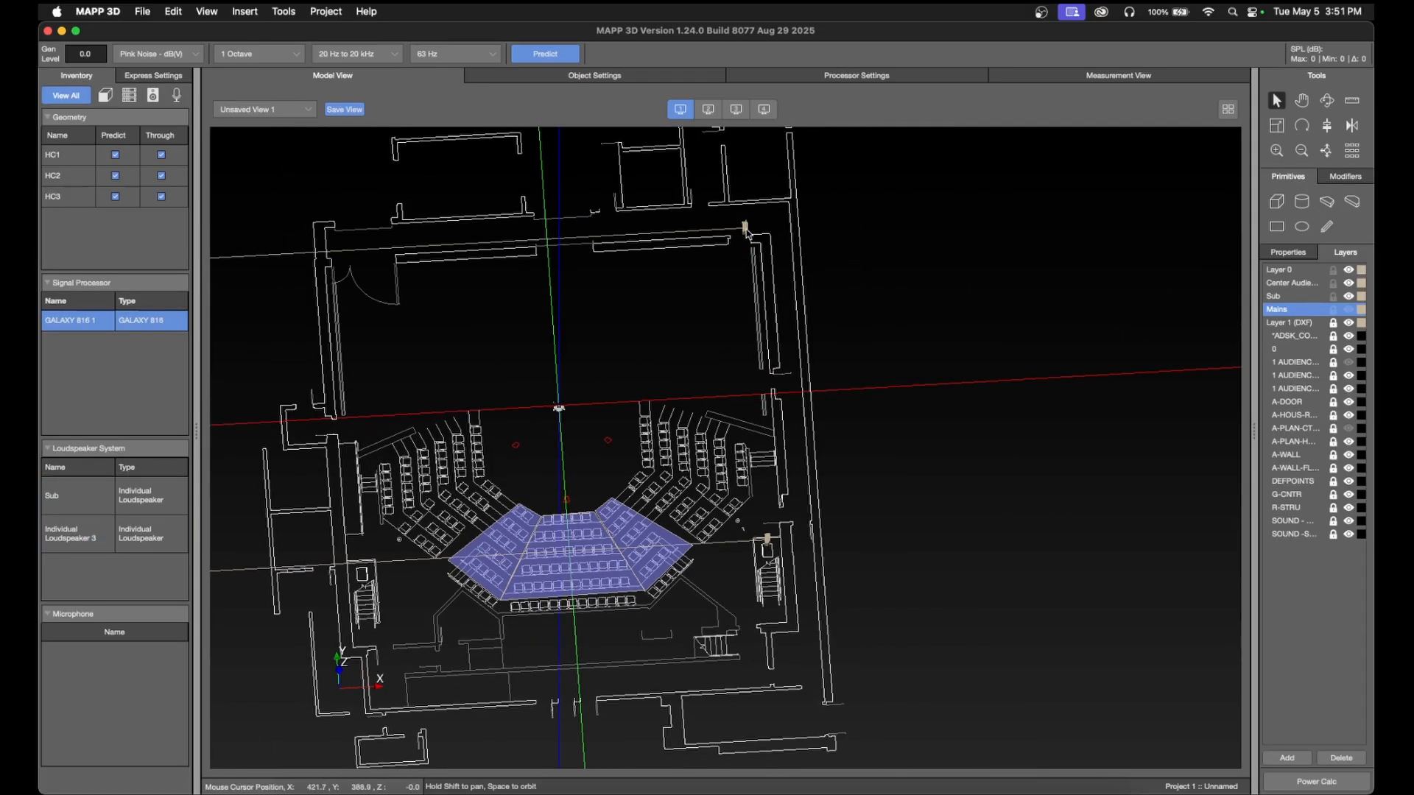
click(744, 228)
key(Delete)
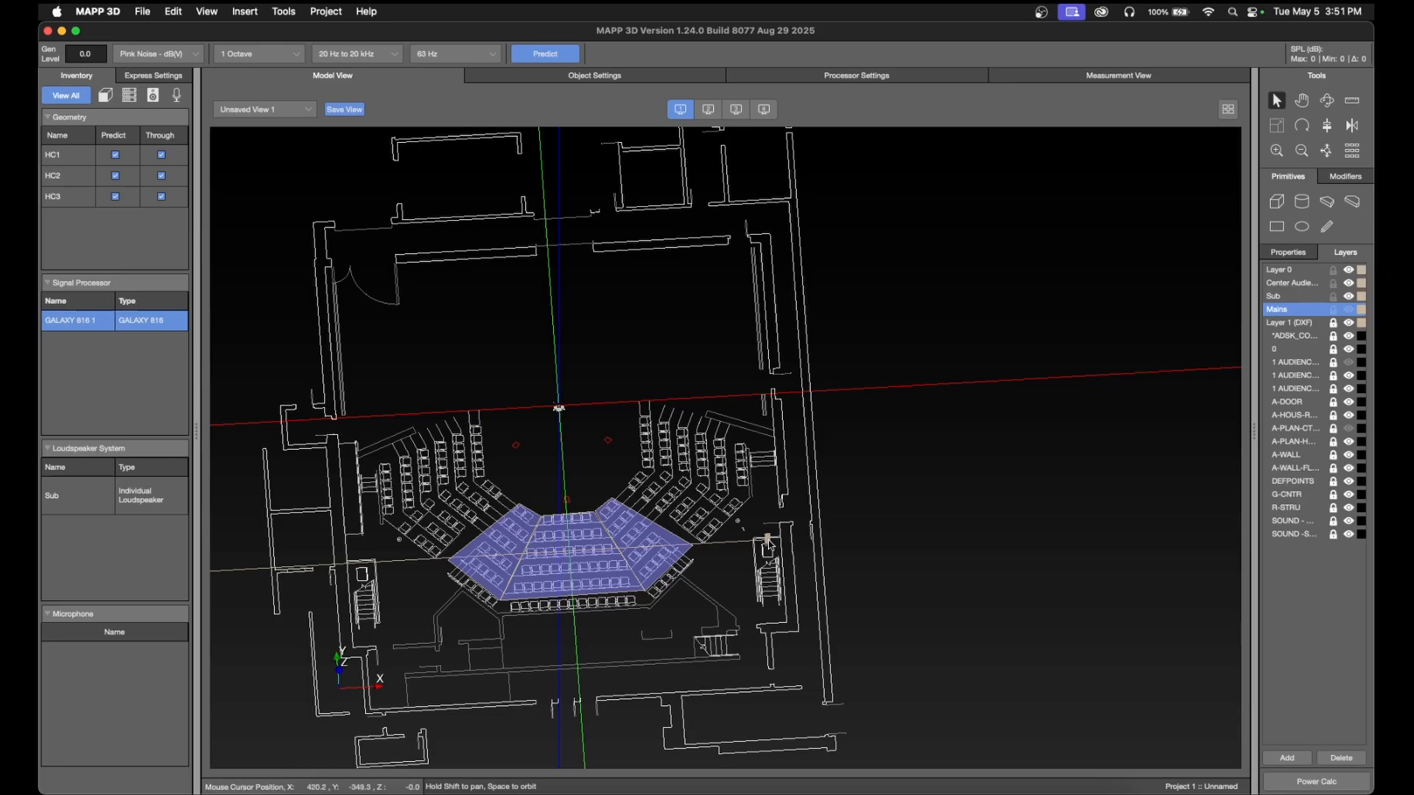
- Mirror the original sub along the X axis (YZ plane) to place a copy on the opposite side of the theater
click(767, 544)
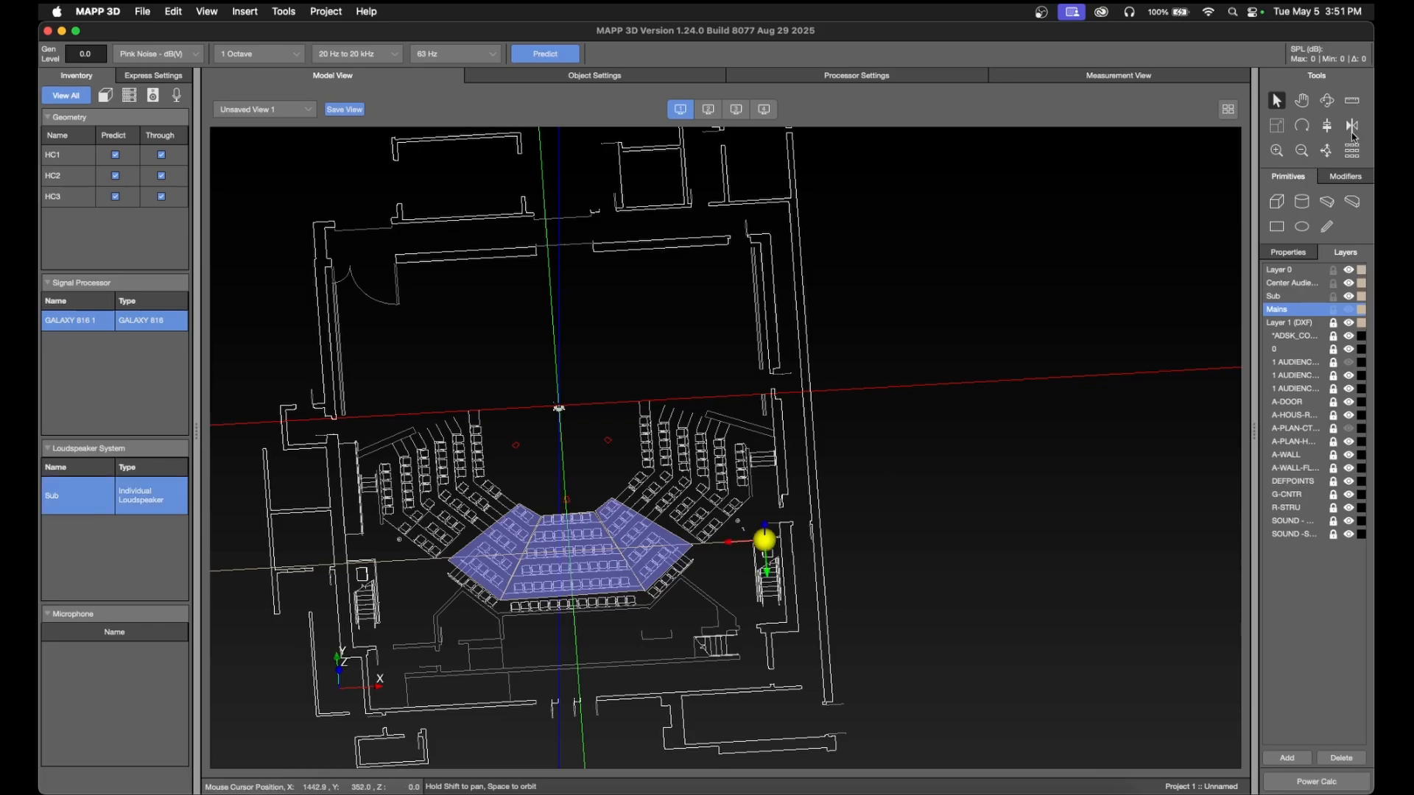
click(1351, 133)
click(1275, 140)
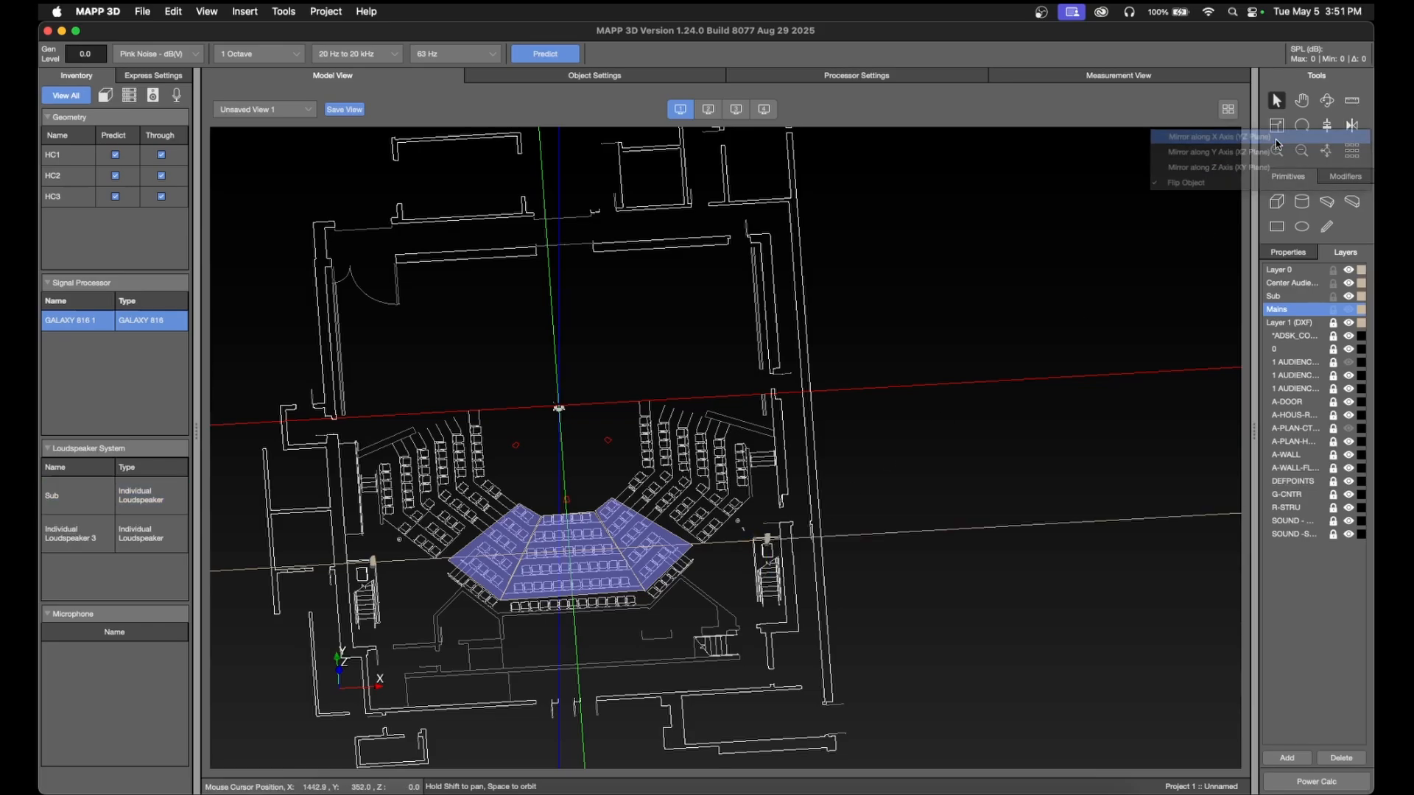
scroll(545, 636, up, 3)
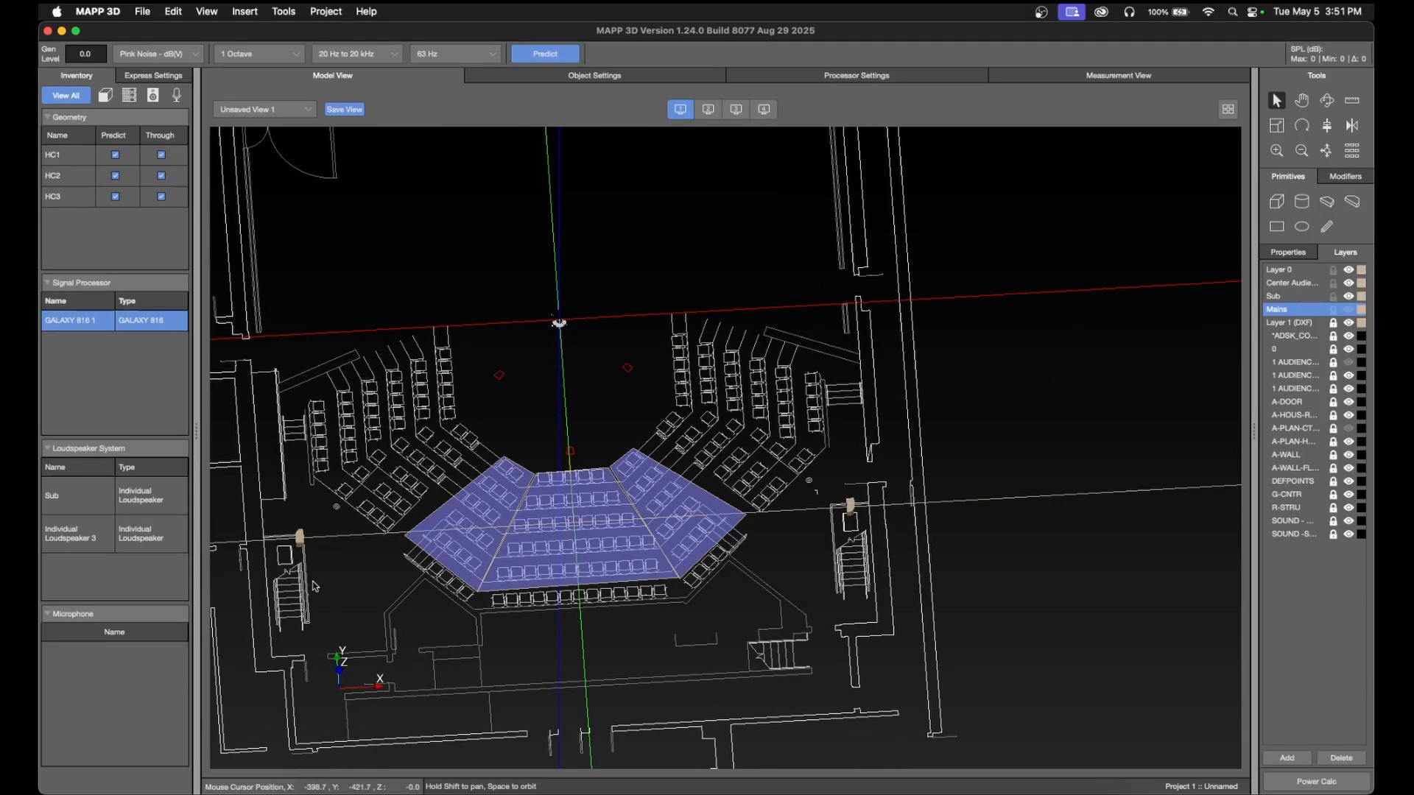
- Rename the mirrored loudspeaker as Sub L and the original as Sub R
double_click(59, 542)
text(Sub L)
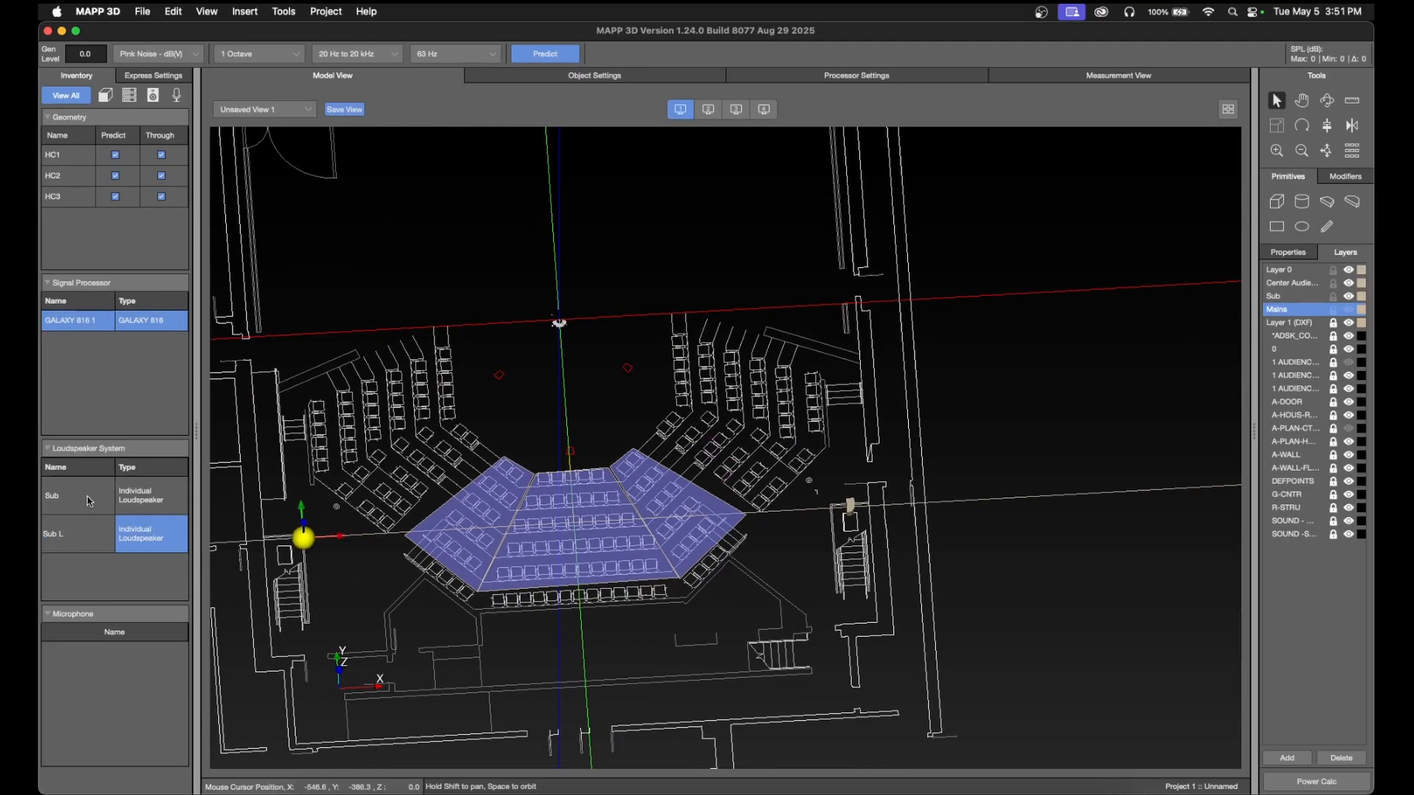
double_click(50, 498)
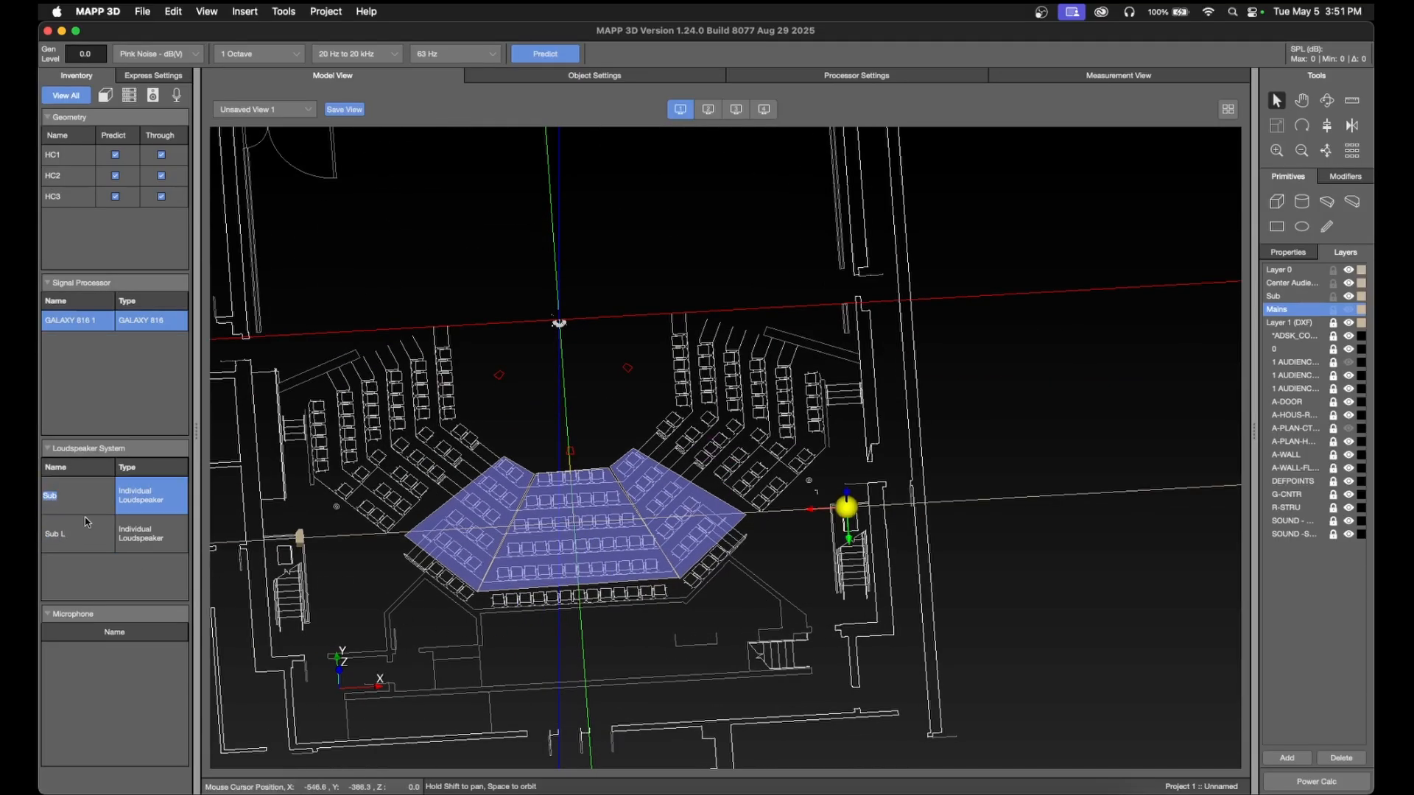
key(Return)
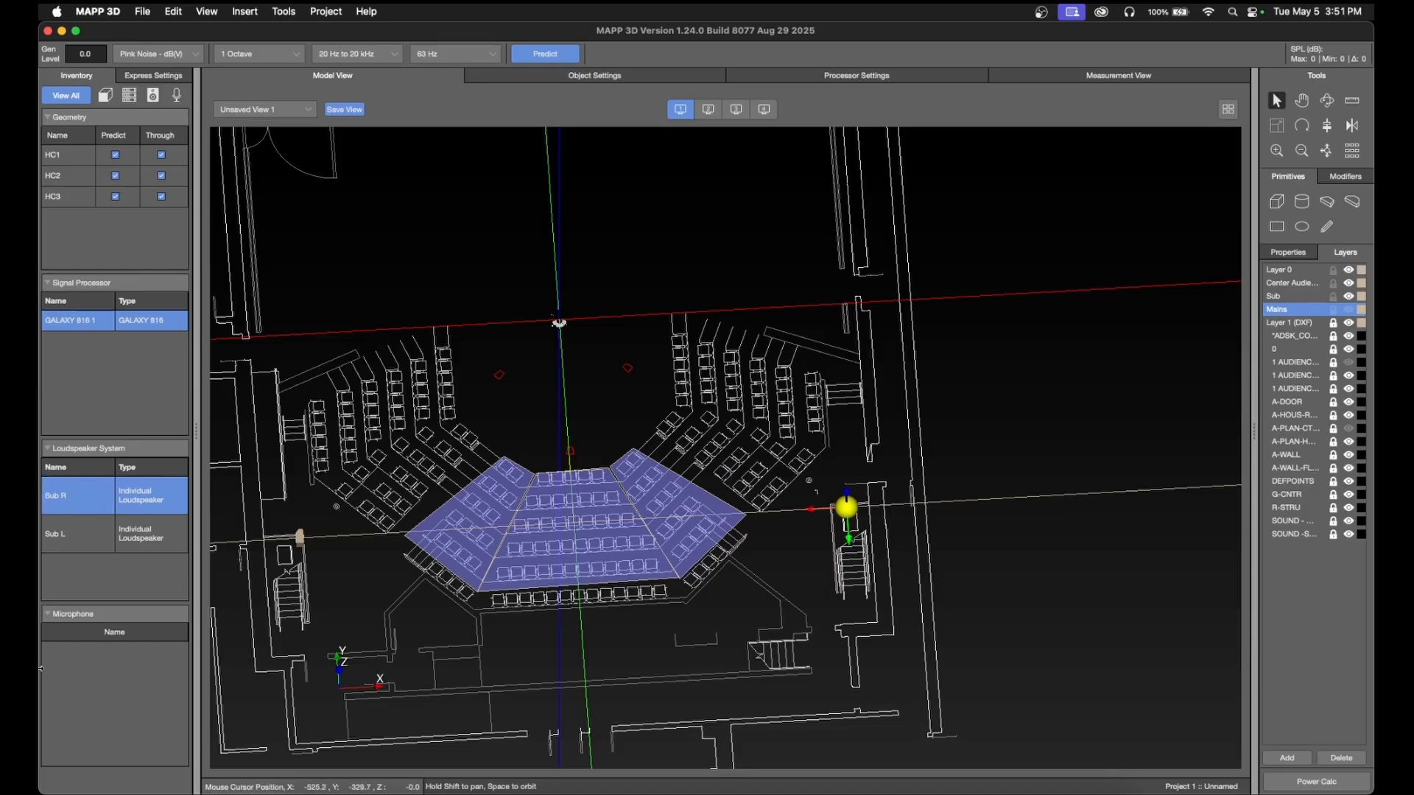
- Select Sub L and Sub R together, predict their combined coverage at 63 Hz, and examine the map
click(80, 549)
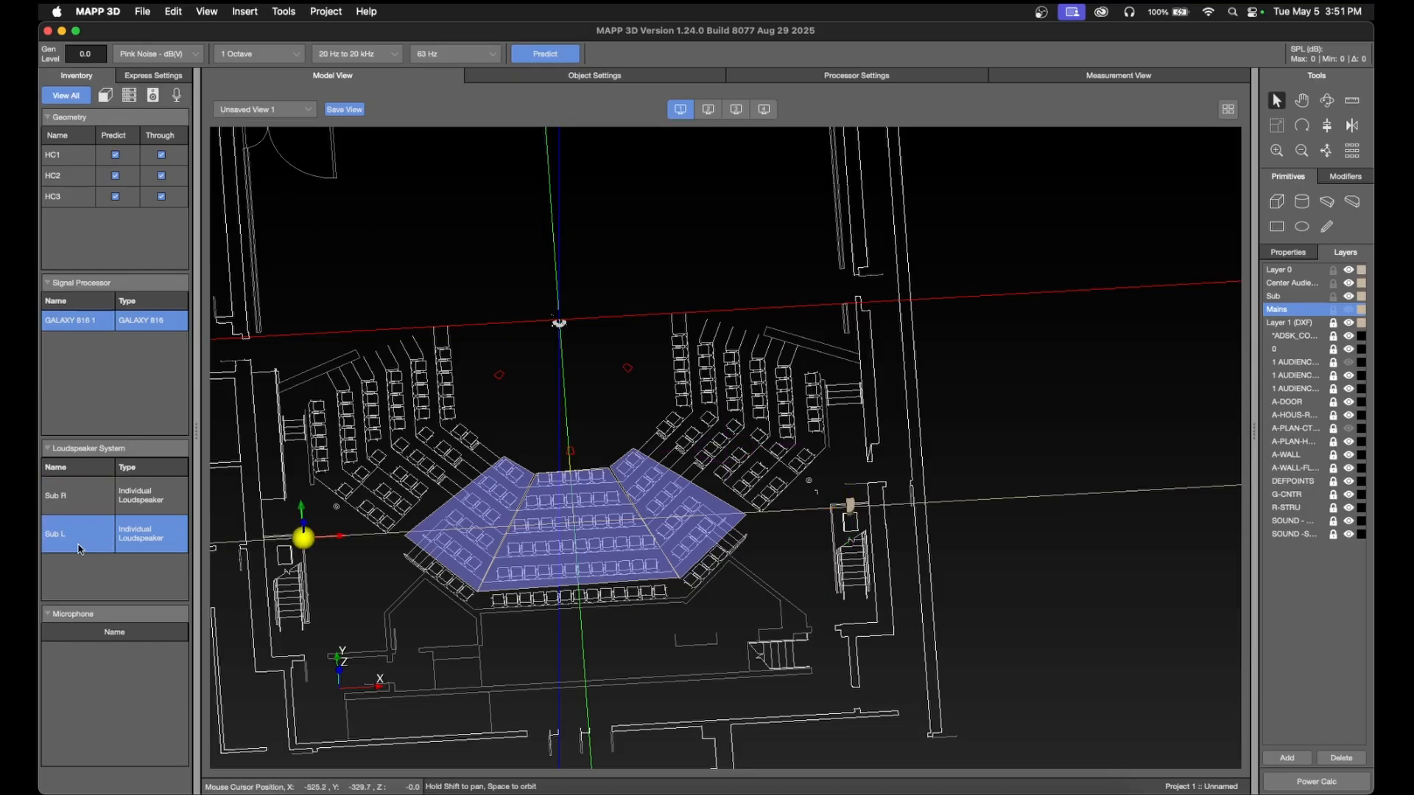
shift+click(78, 480)
click(544, 58)
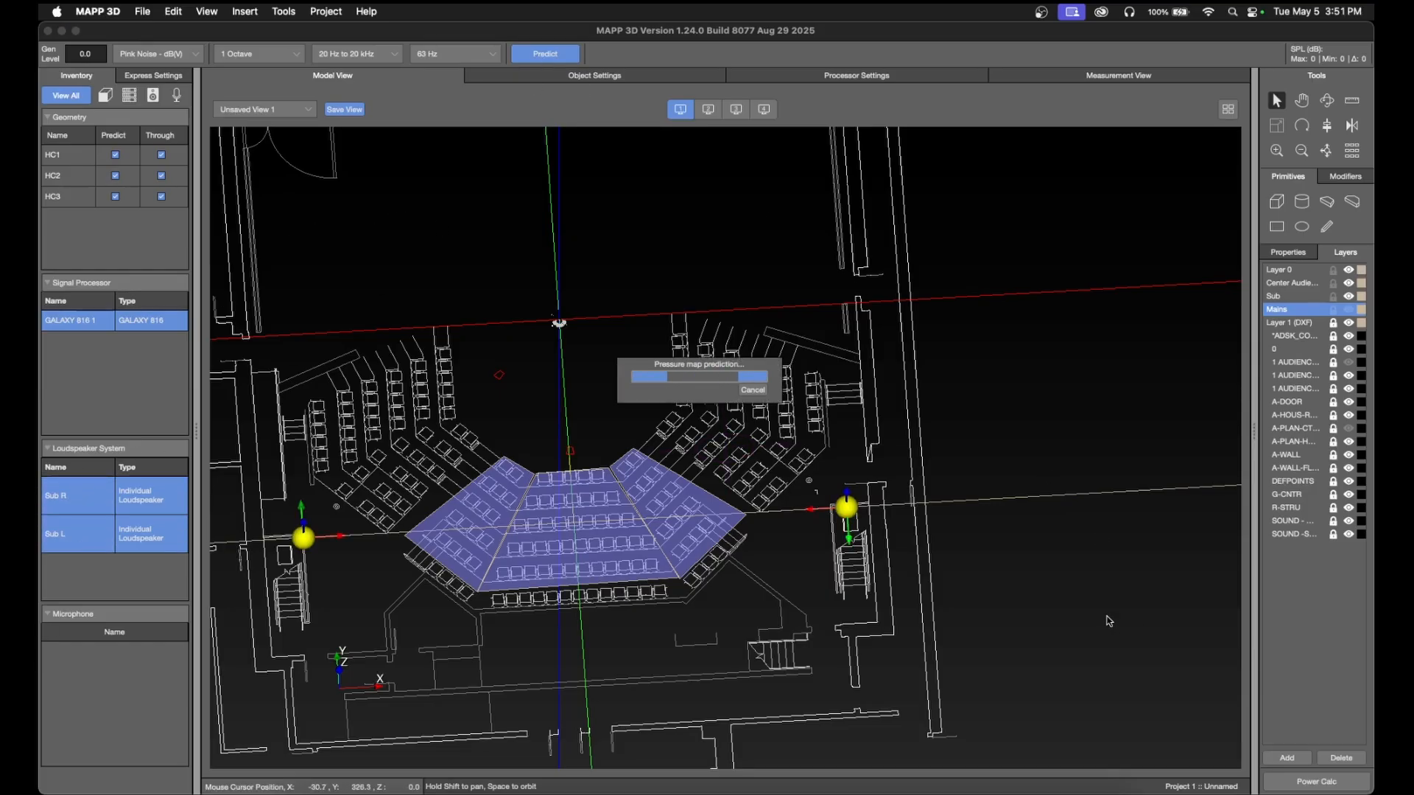
scroll(467, 589, up, 3)
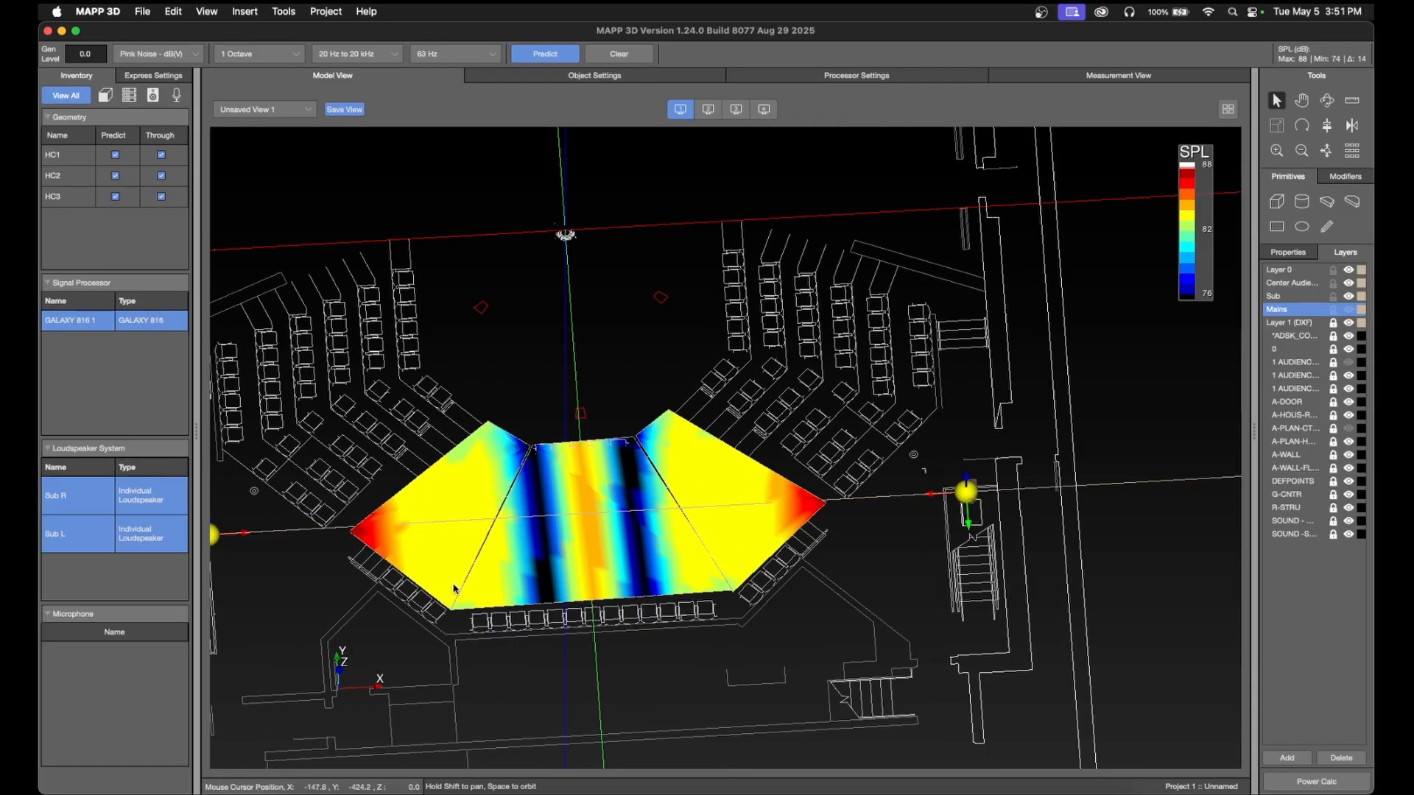
scroll(454, 589, down, 5)
scroll(446, 589, up, 4)
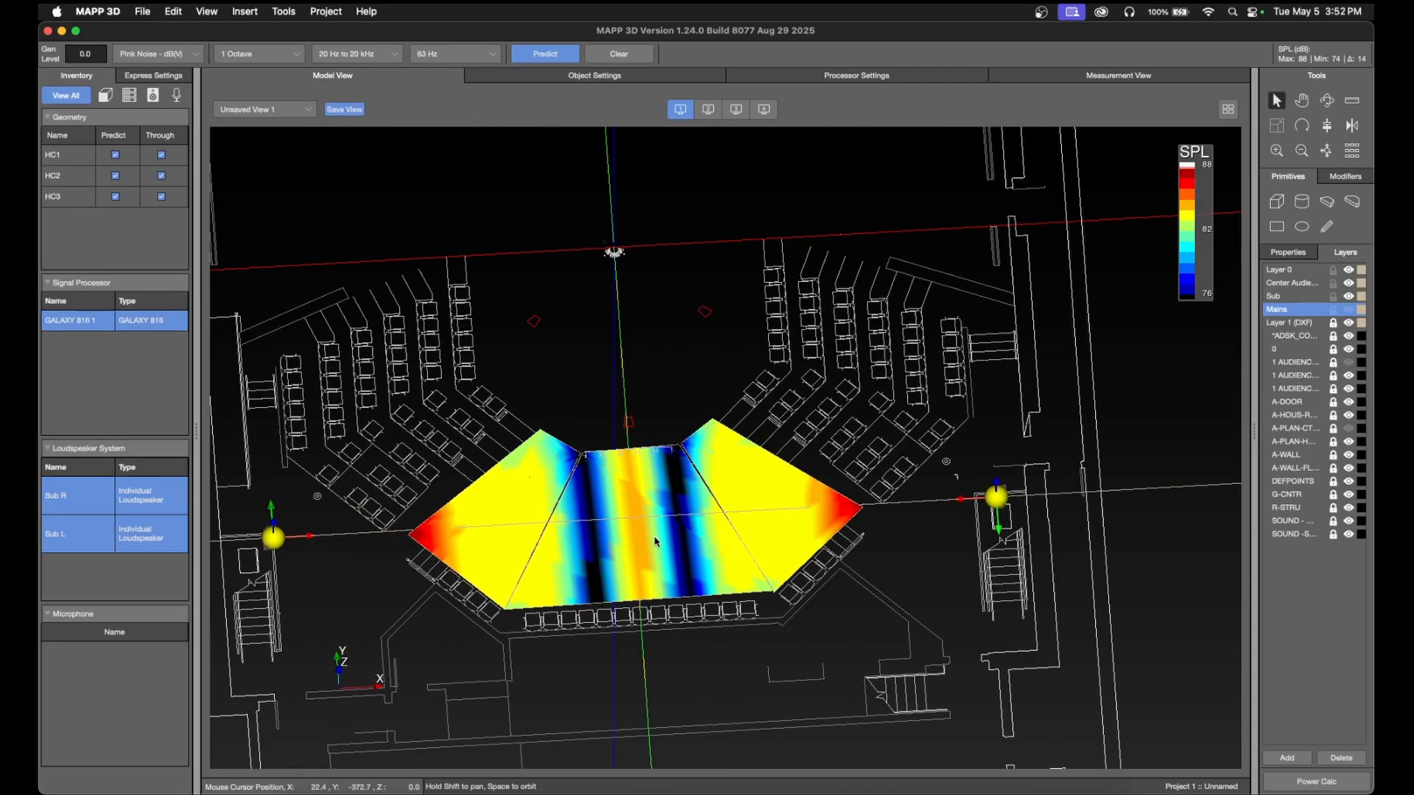
scroll(655, 541, up, 1)
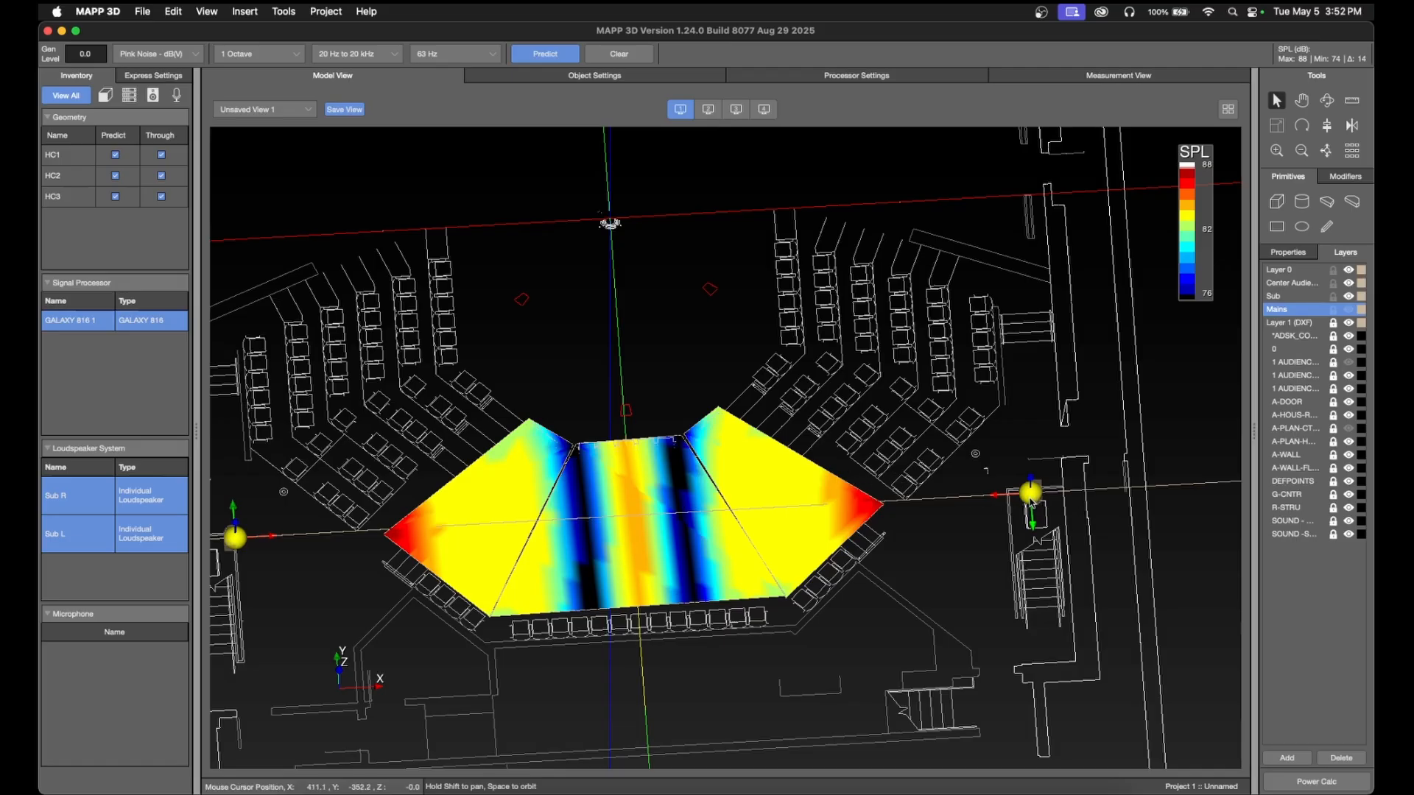
- Move Sub R slightly toward the back of the house, to about Y -378 in, and open its express settings
drag(1030, 495, 1030, 502)
click(154, 79)
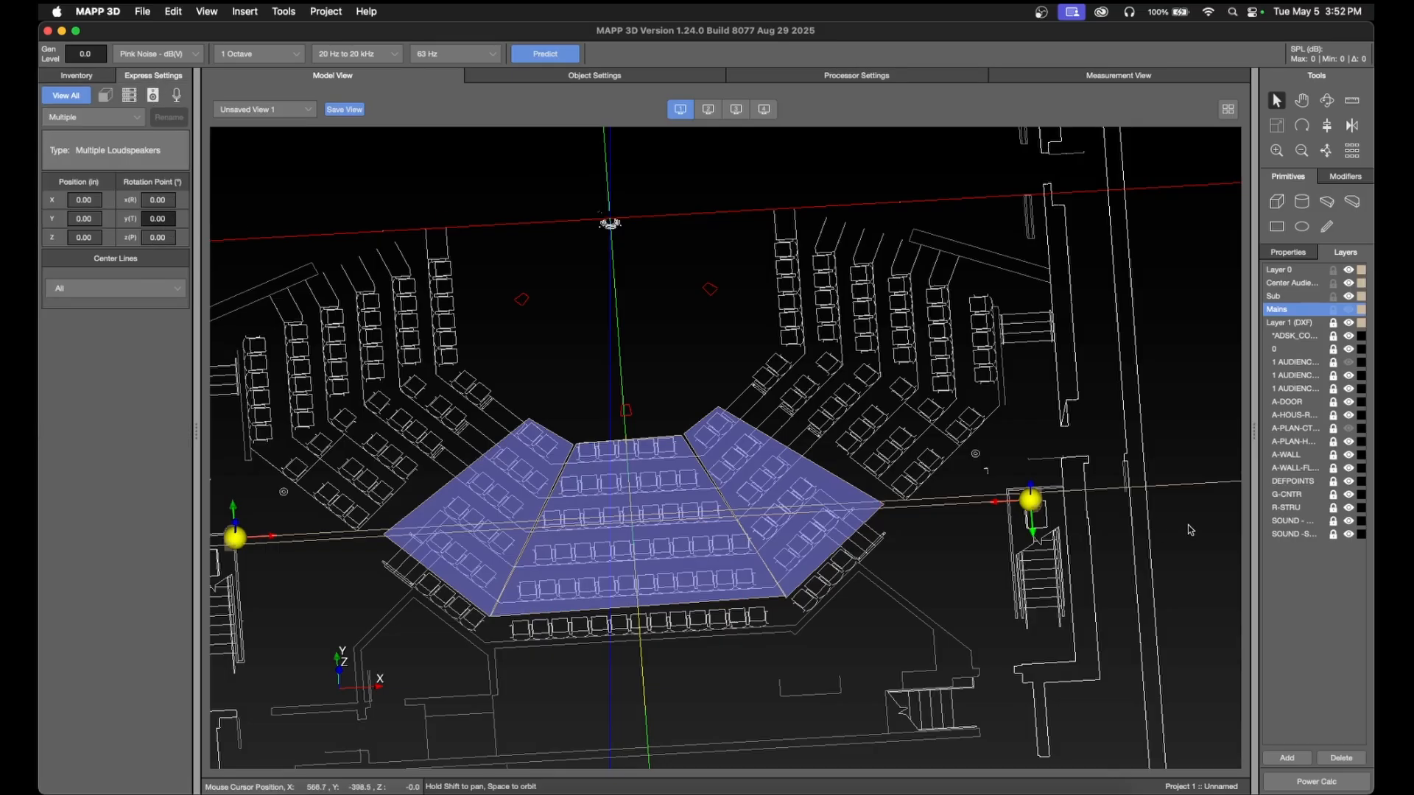
click(1031, 501)
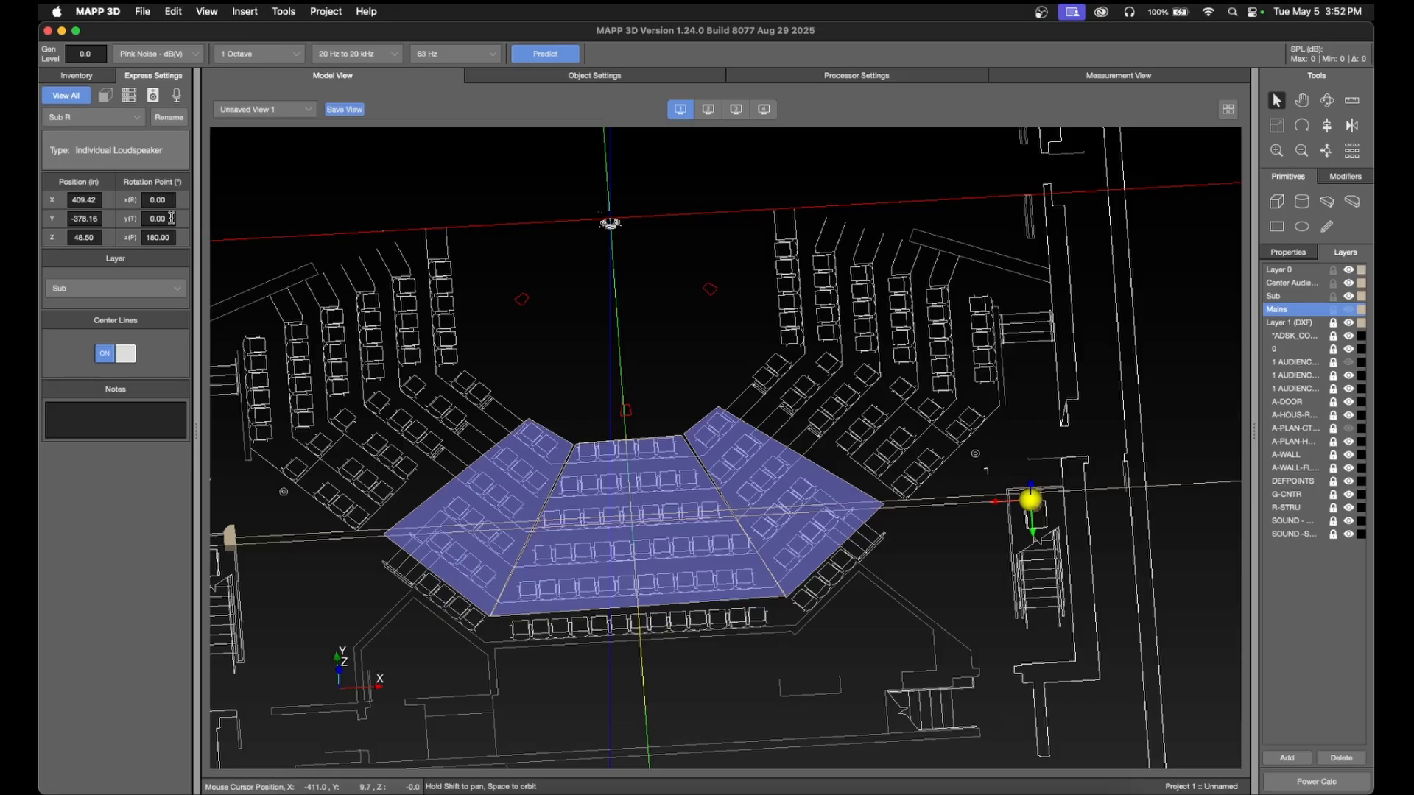
- Rotate Sub R about its z(P) axis, trying -175° before setting the angle to -190°
click(168, 220)
click(163, 237)
text(-175)
key(Return)
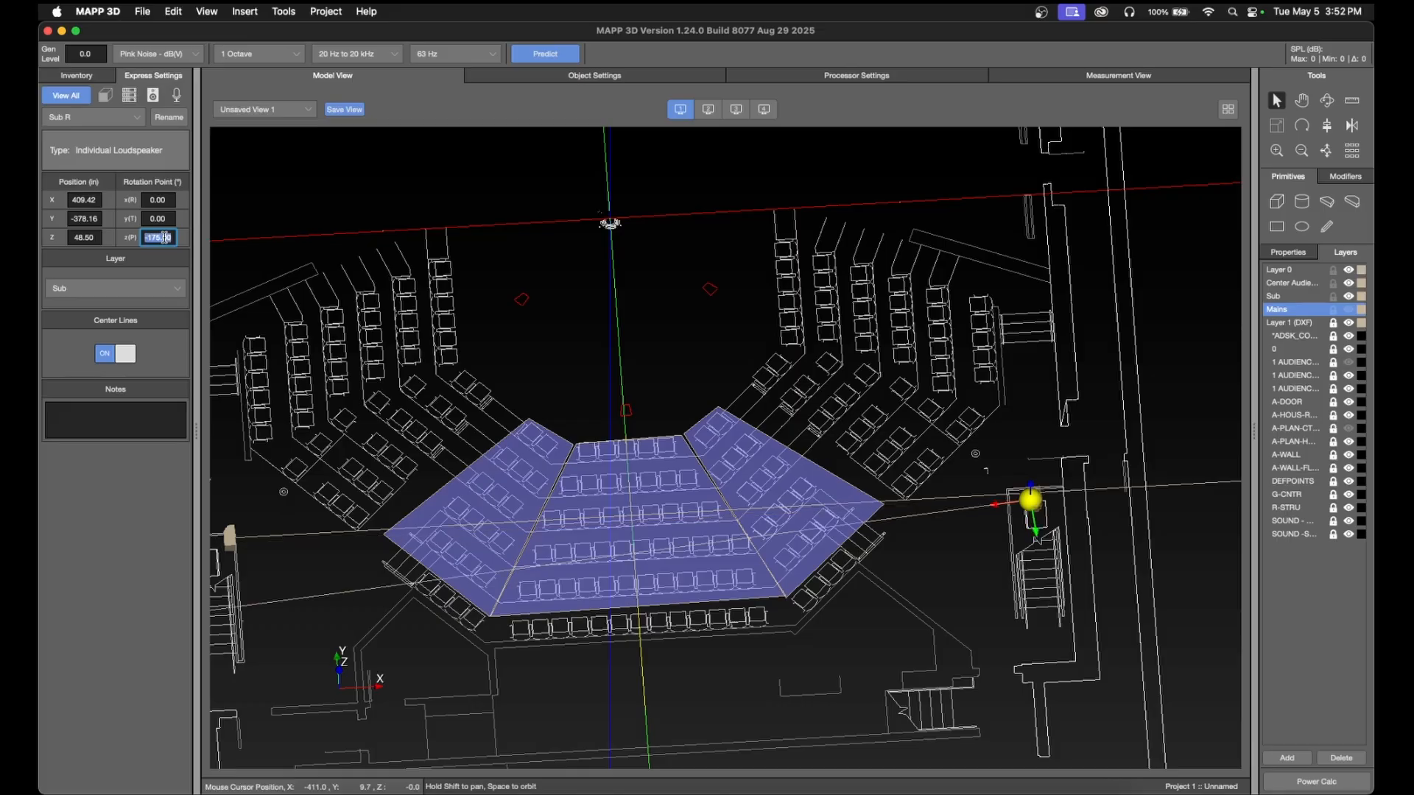
text(-190)
key(Return)
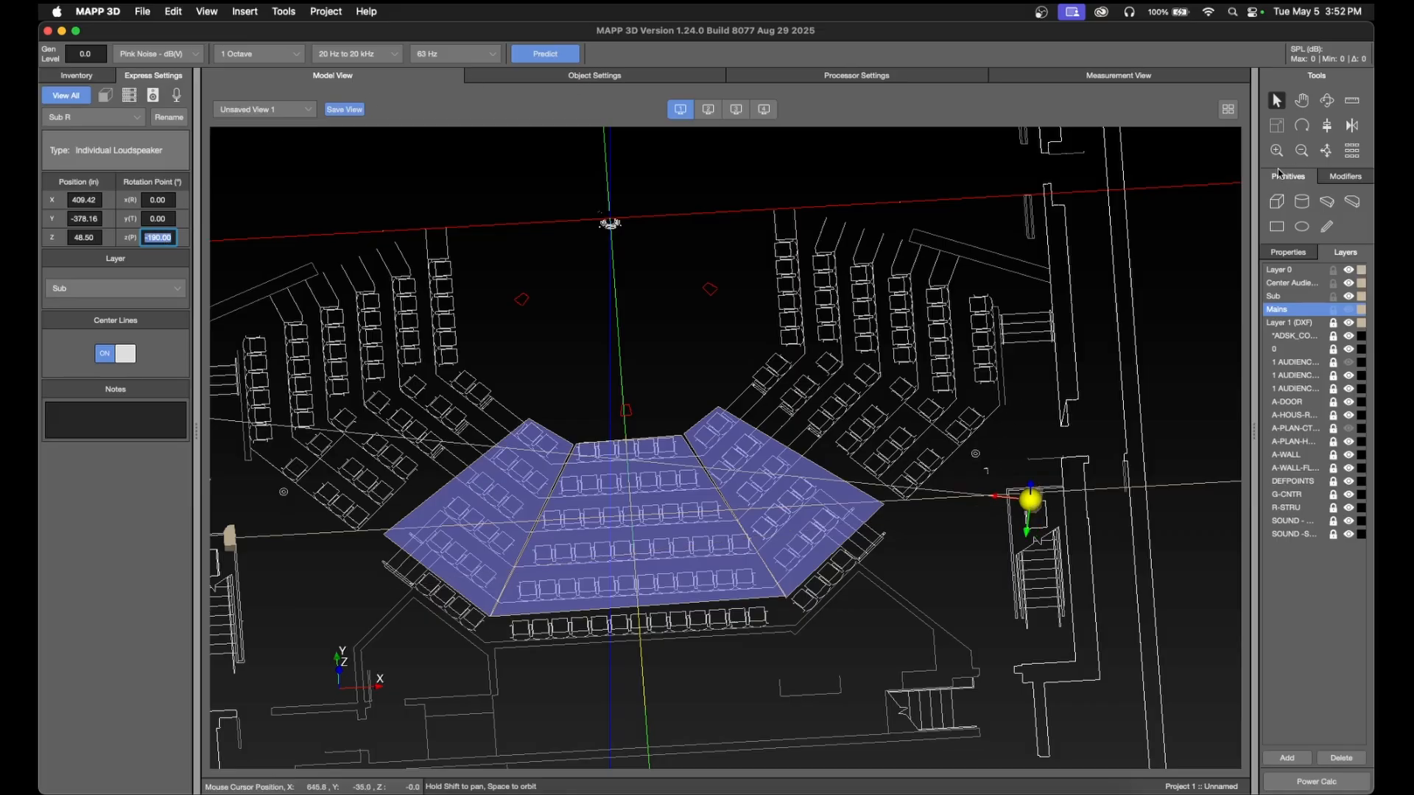
- Predict the coverage of the rotated Sub R alone at 63 Hz, and of both subs together for comparison
click(549, 58)
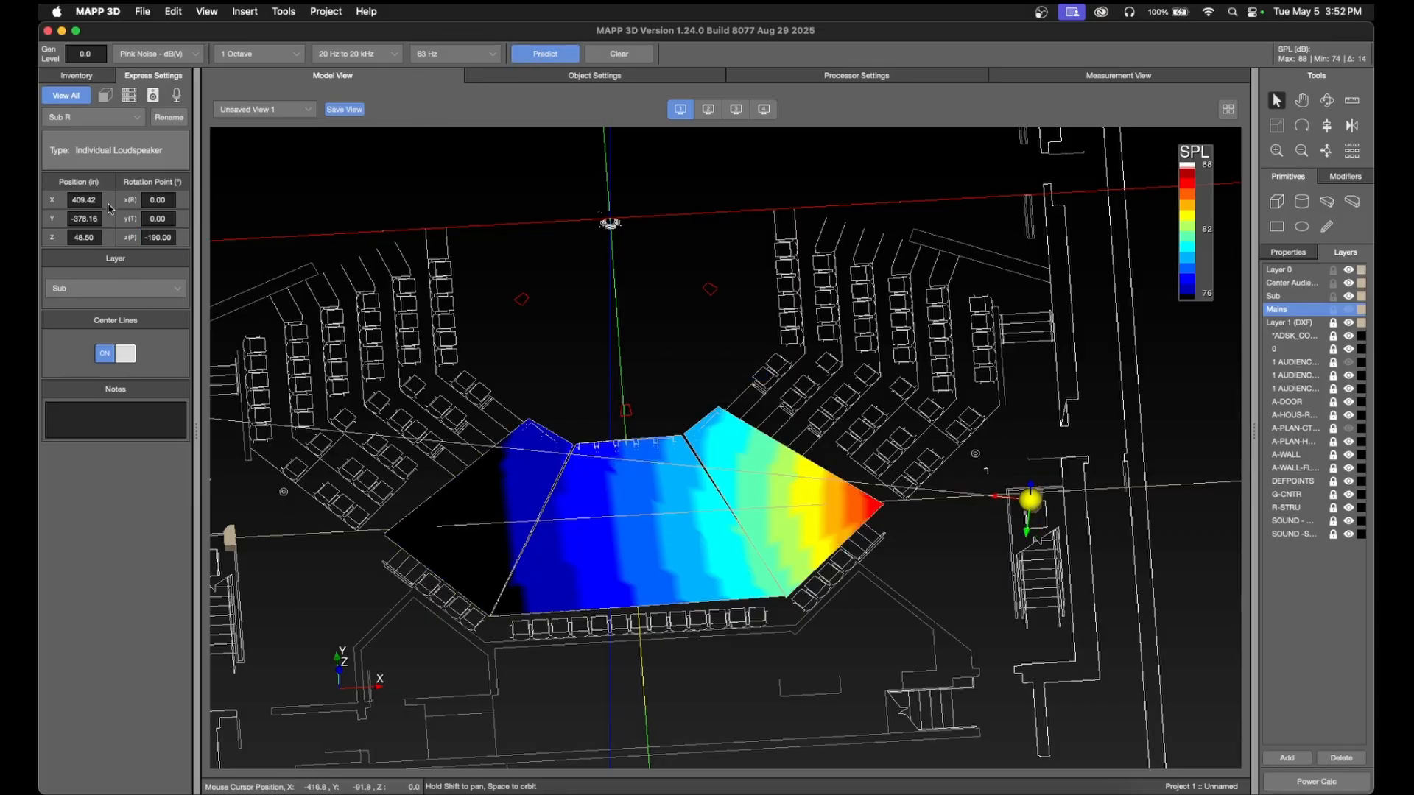
click(136, 86)
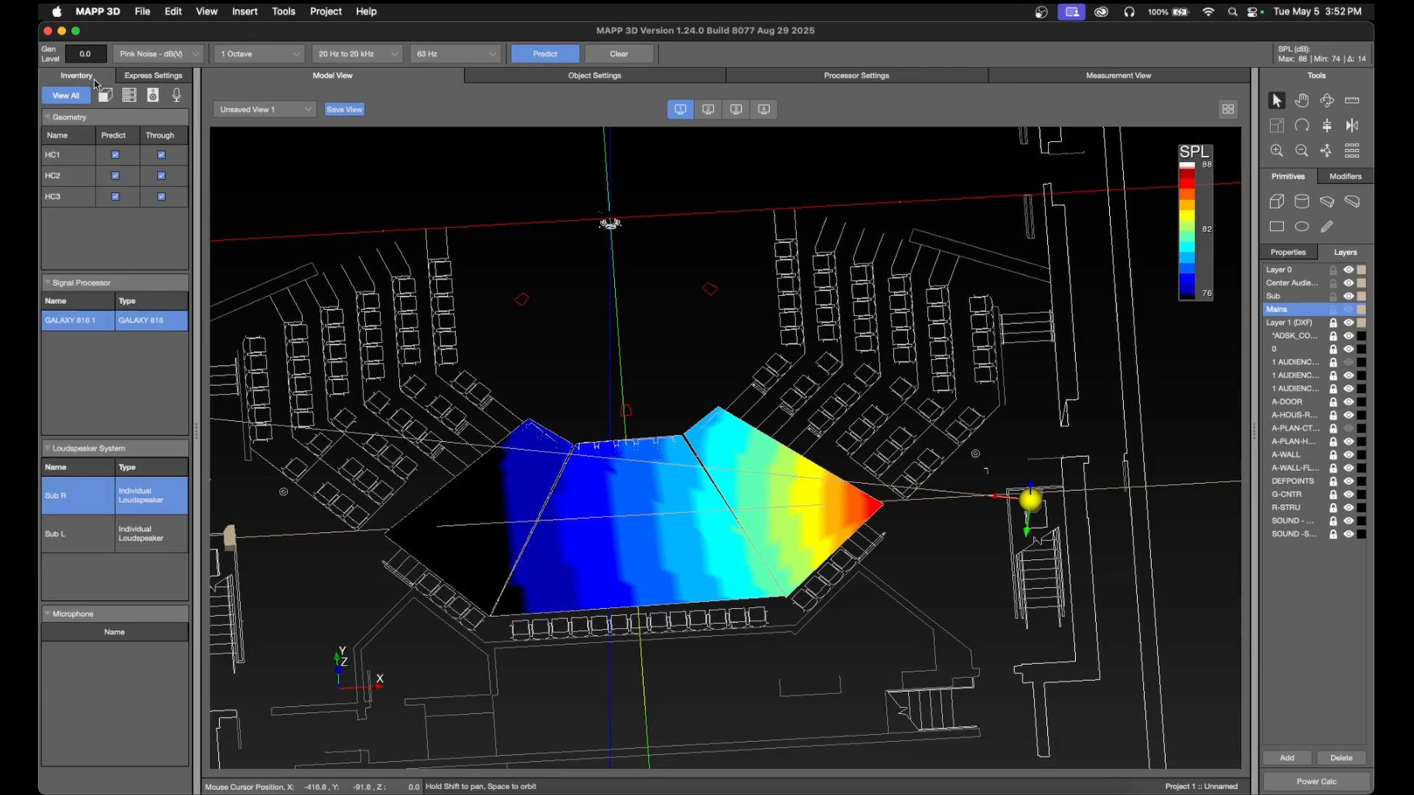
click(67, 540)
shift+click(72, 508)
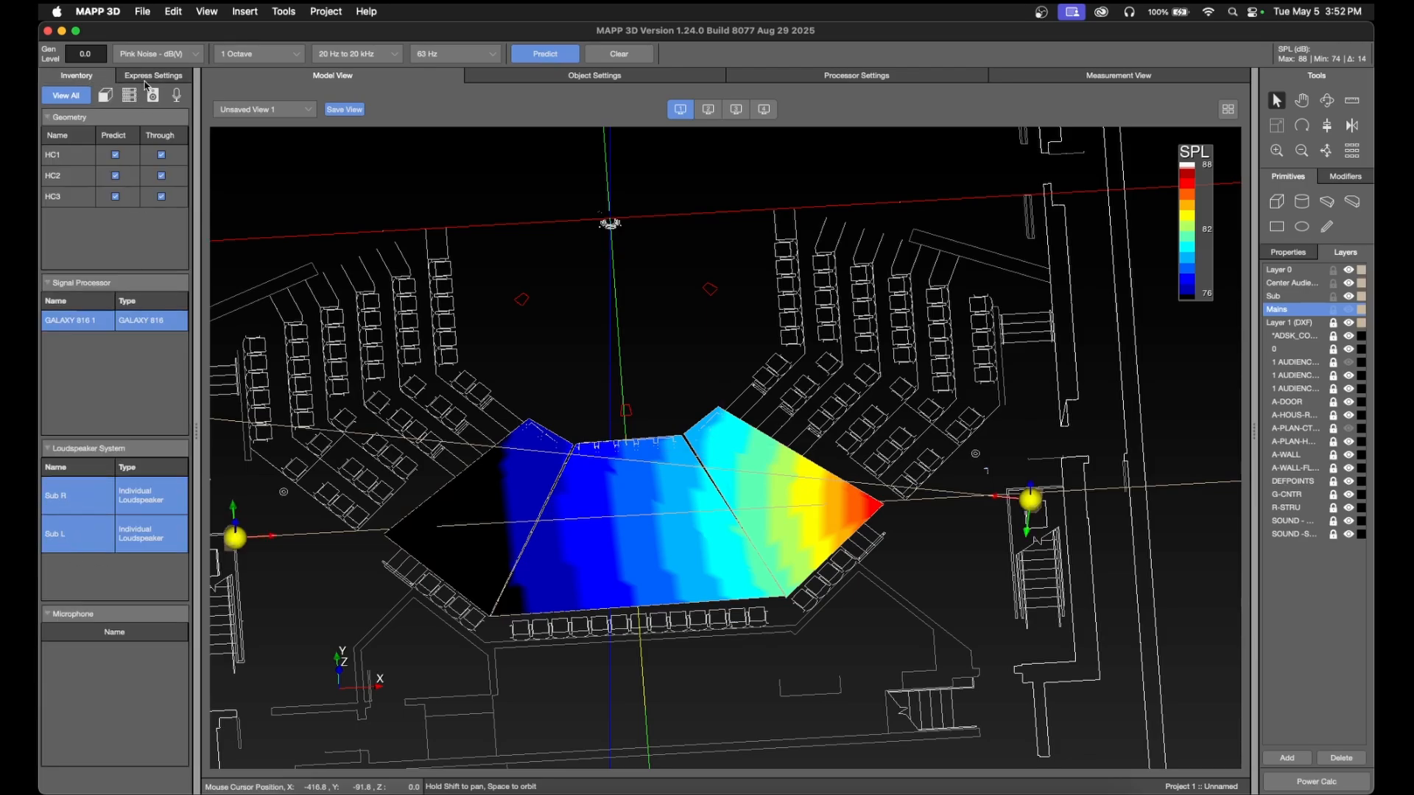
click(546, 52)
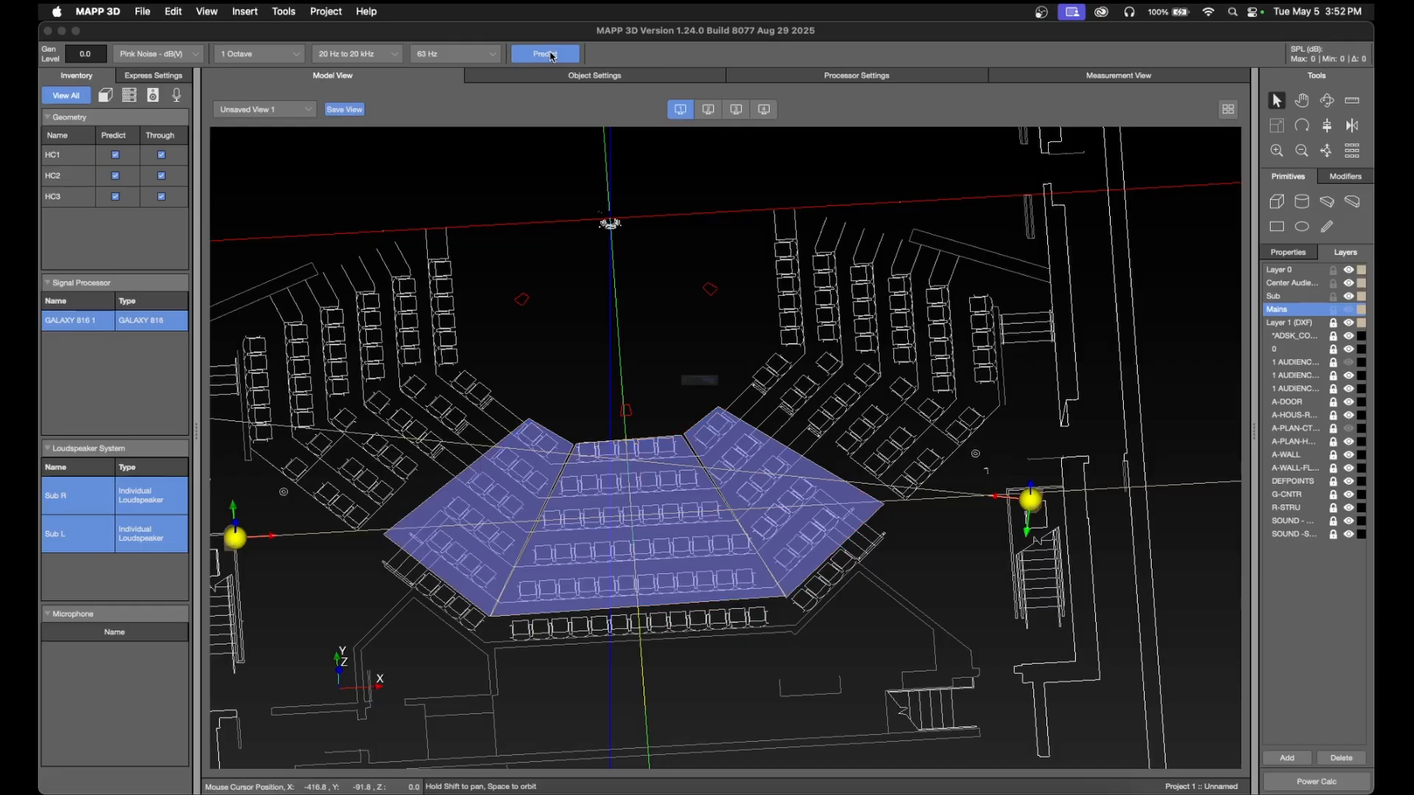
scroll(647, 453, down, 7)
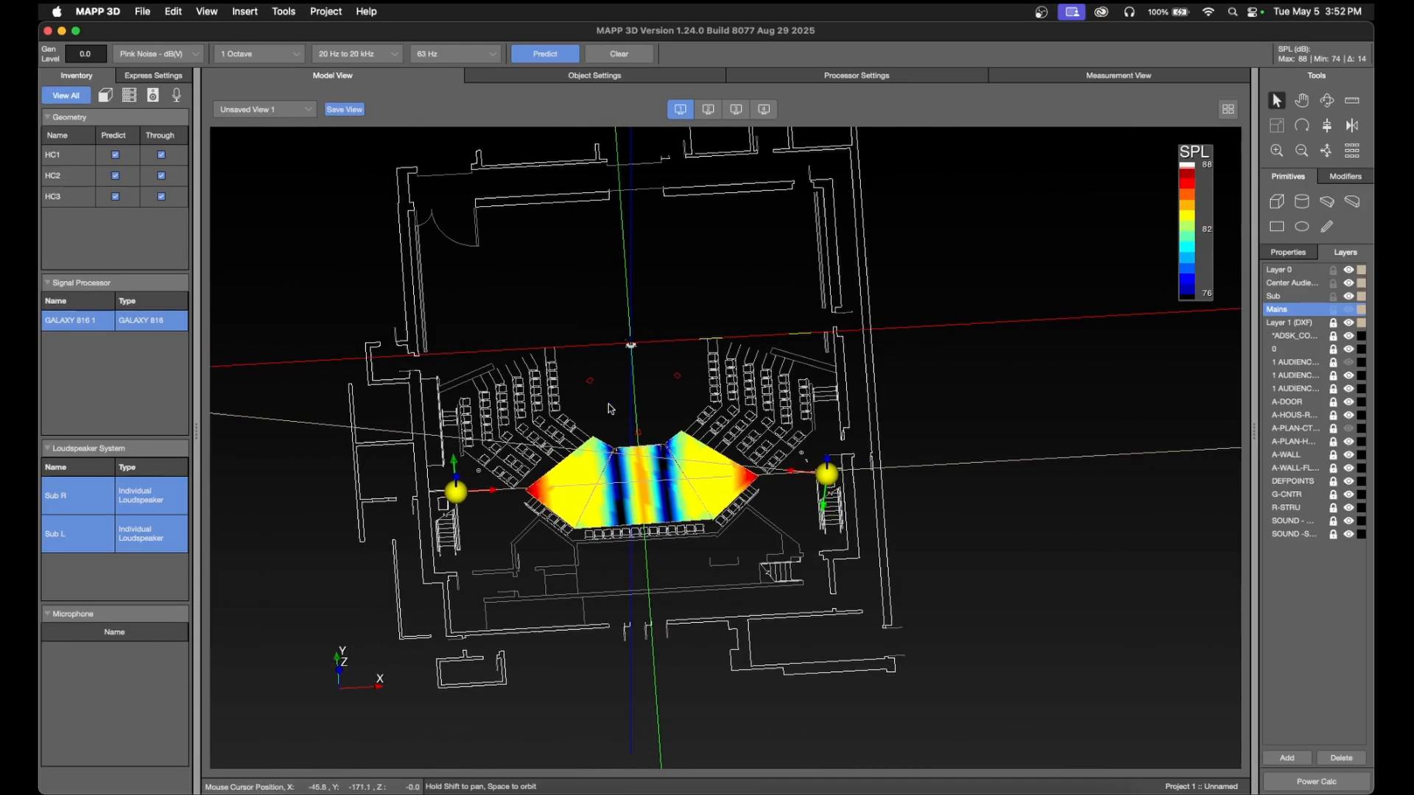
scroll(615, 342, up, 6)
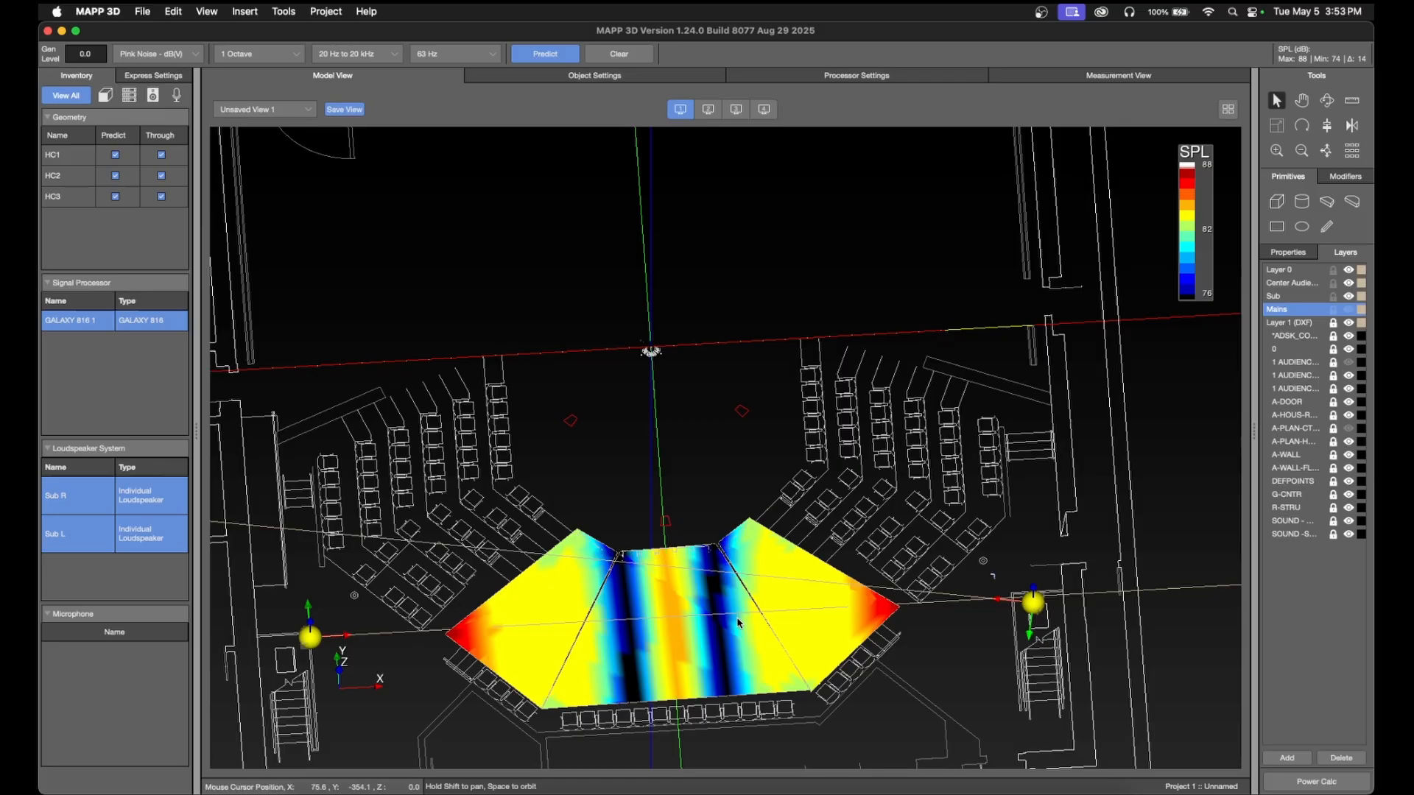
- Switch to Firefox, search the web for the theatre sound instructor's YouTube channel, and open the channel page
click(397, 788)
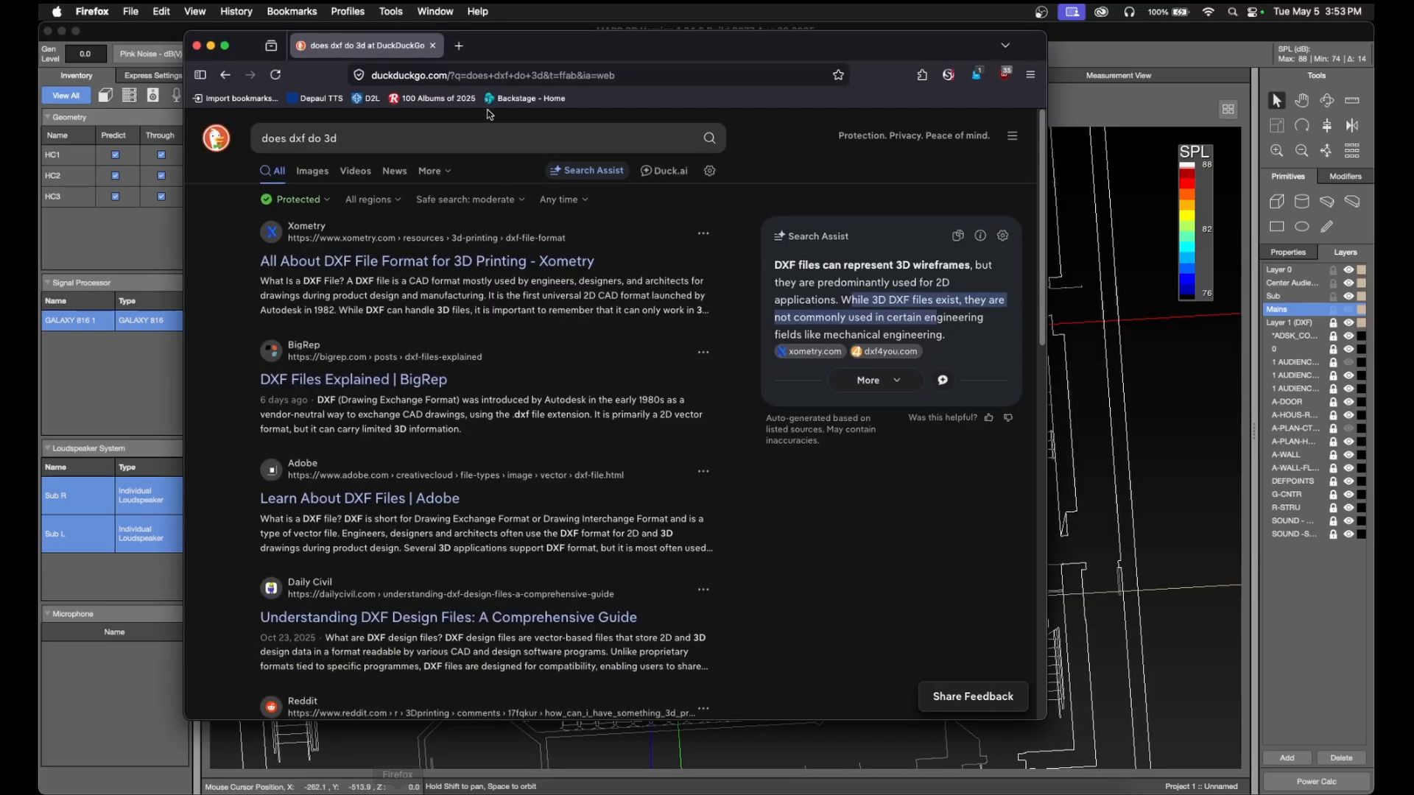
click(505, 75)
text(sarah)
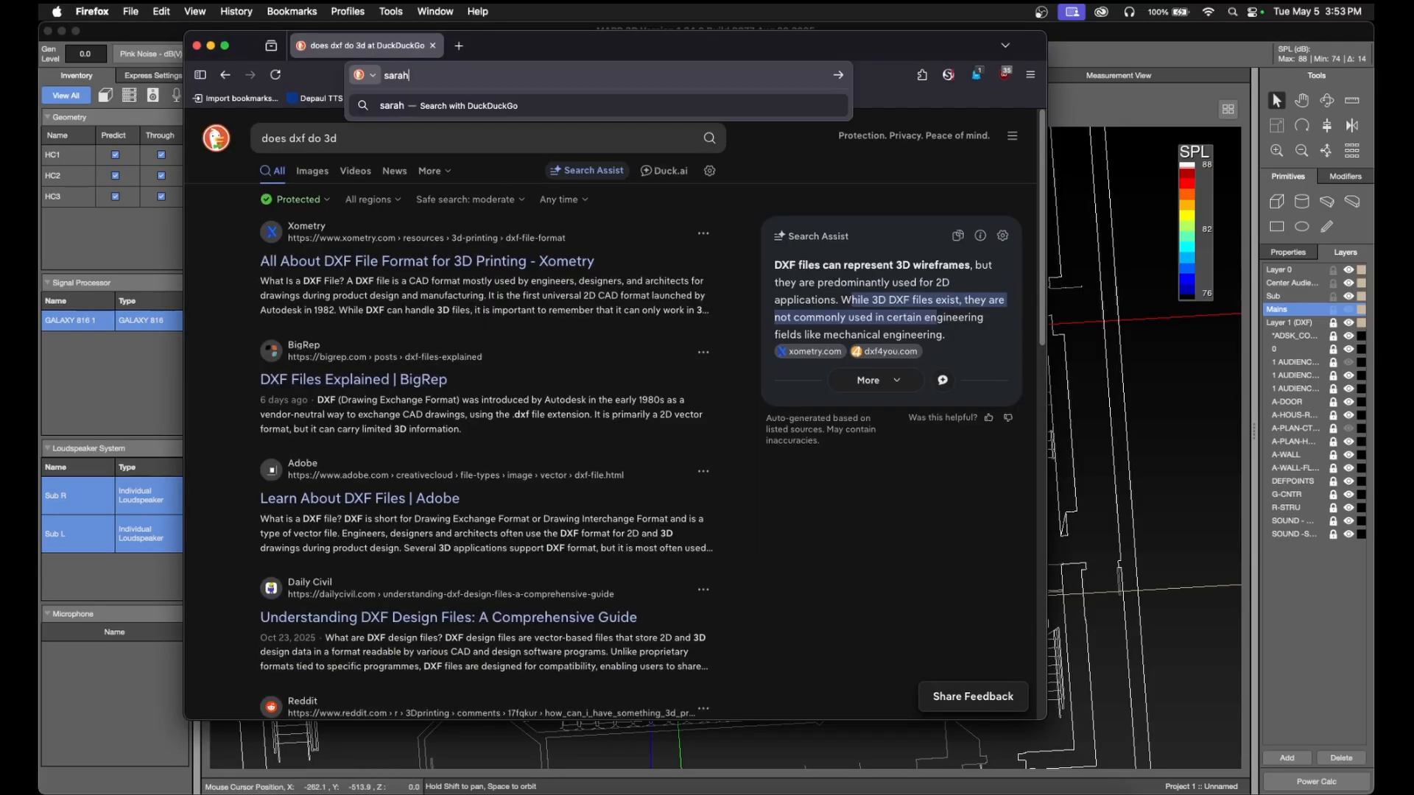
text( talks sound y)
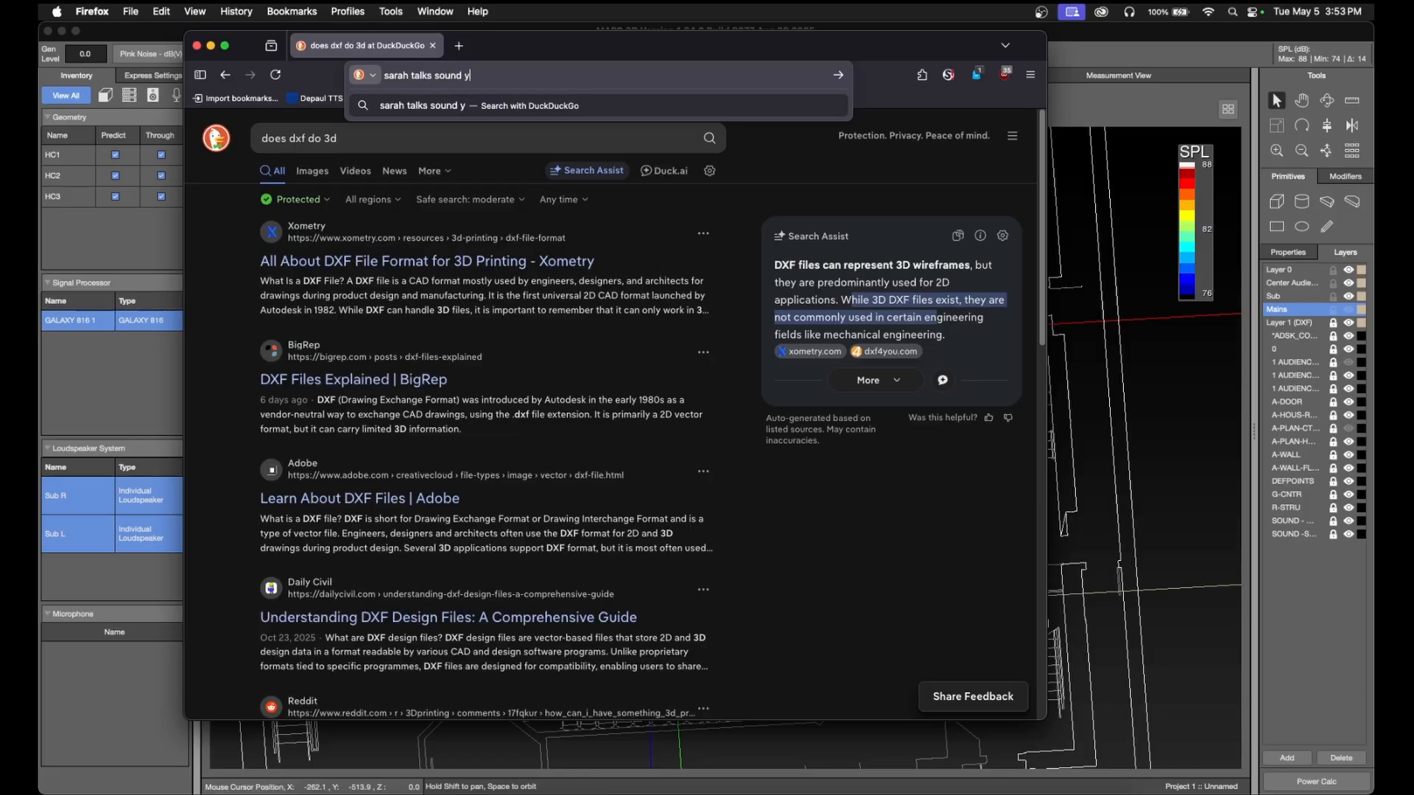
text(outube)
key(Return)
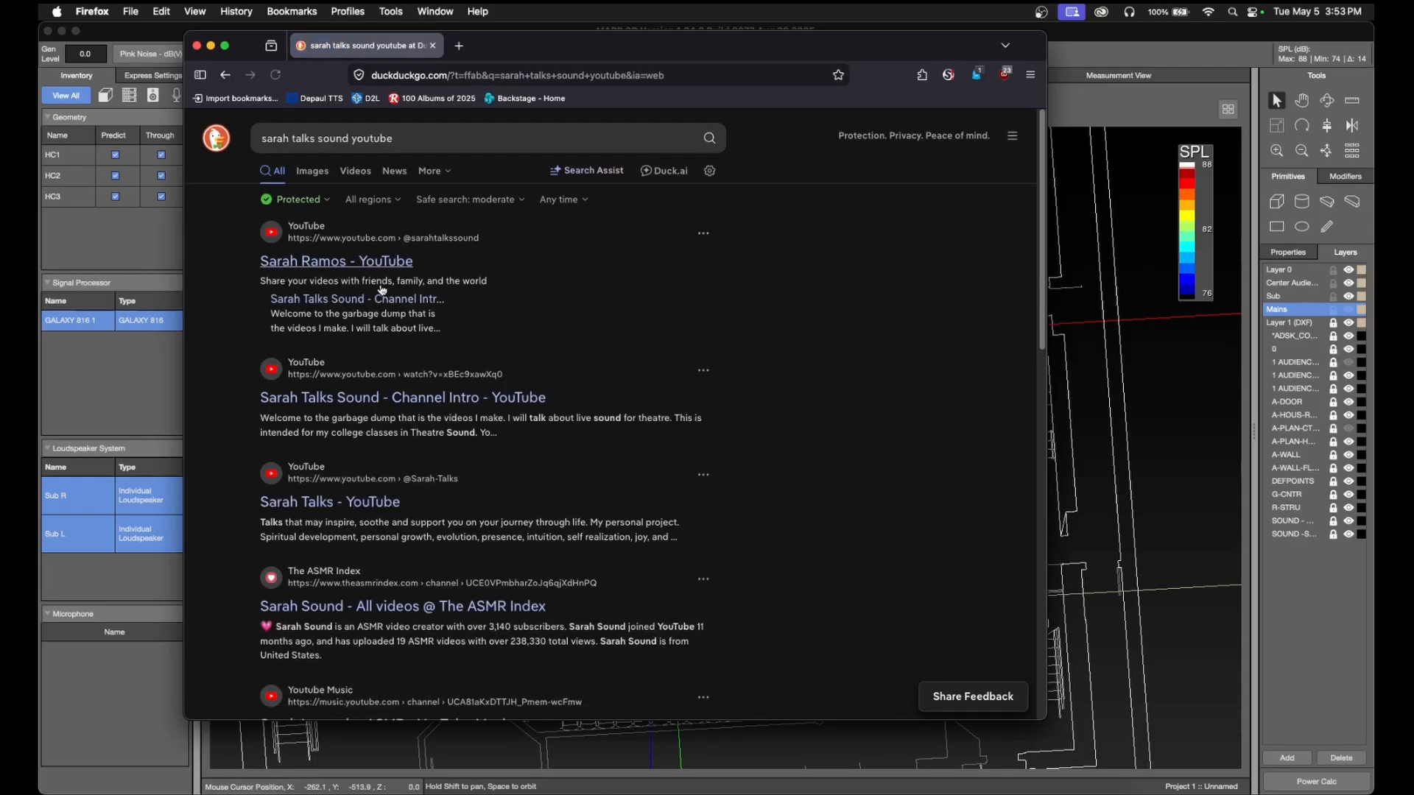
click(391, 261)
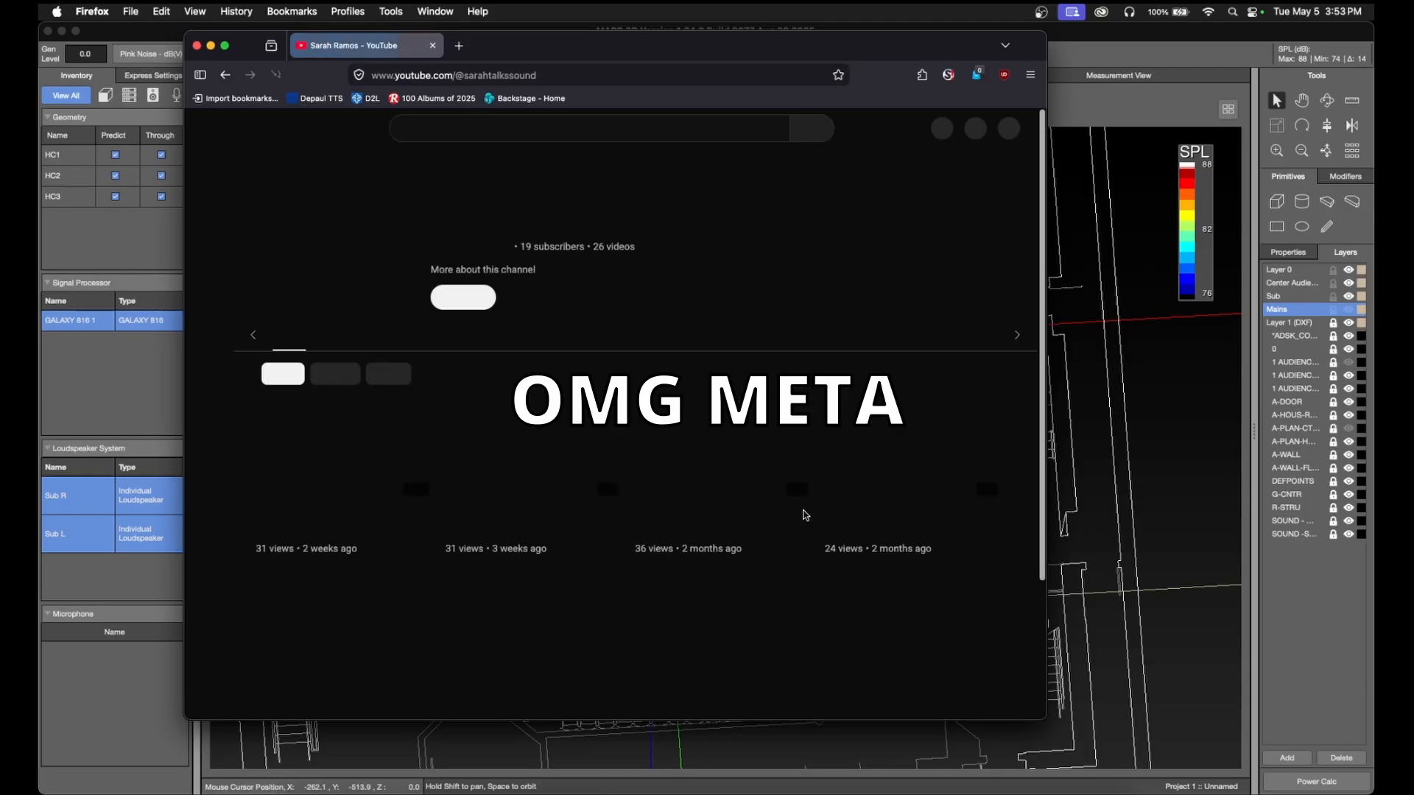
- Find the video "DES 210 2025 - Class 6 - MAPP3D Tutorial" among the channel's older uploads and open it
scroll(737, 523, down, 10)
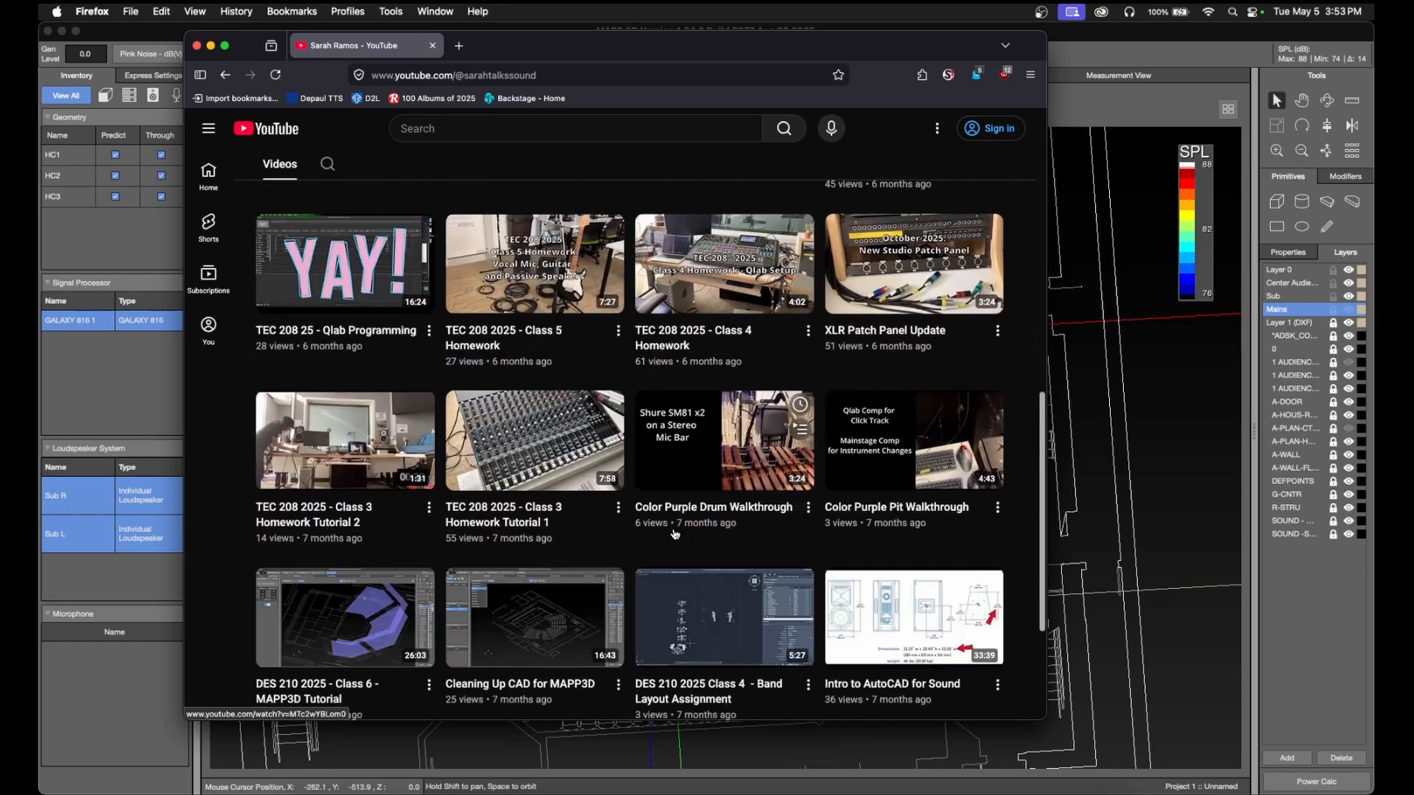
scroll(674, 534, down, 3)
click(322, 488)
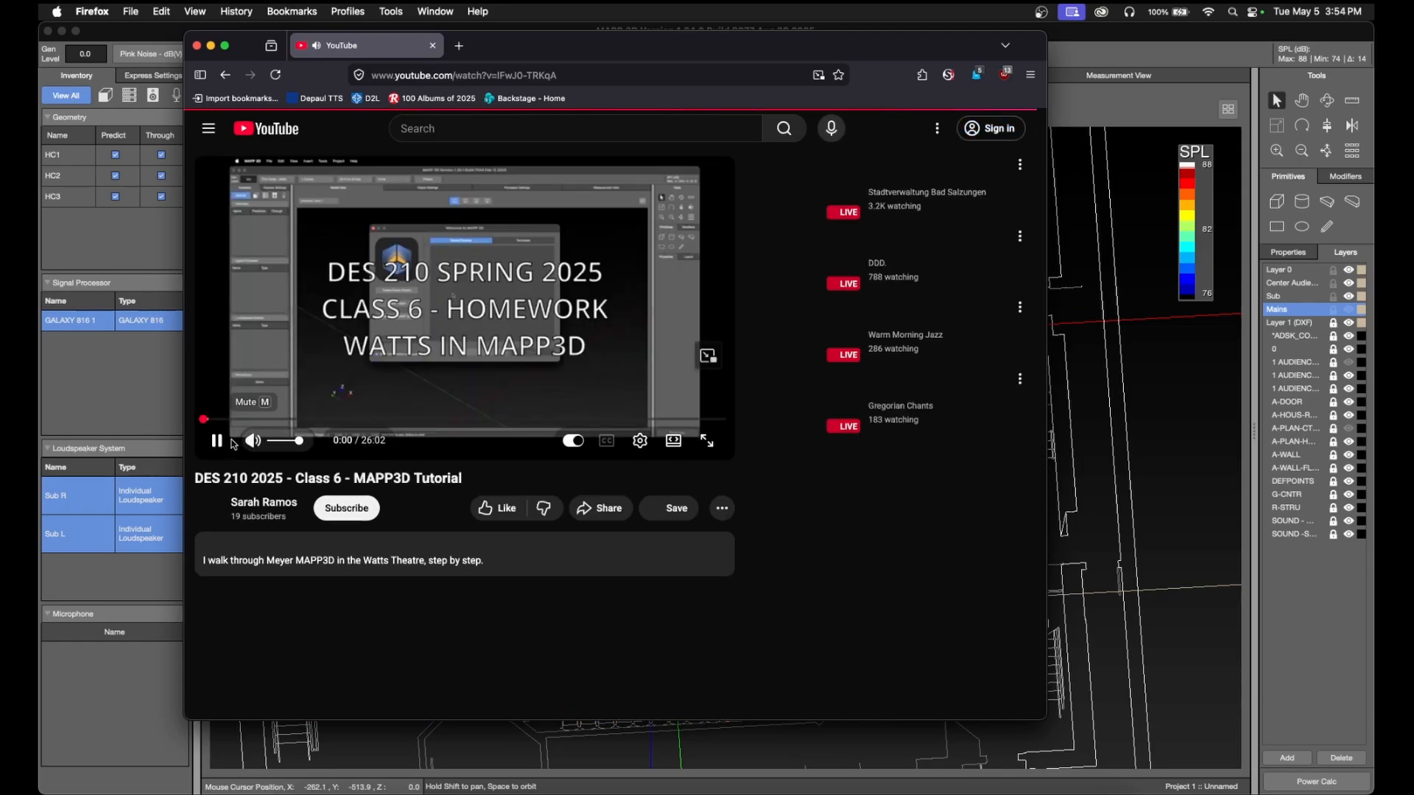
- Skim the MAPP3D tutorial, viewing 15:03 and 20:19 in full screen, then 24:30 and the homework recap at the end in the normal player
drag(213, 419, 506, 431)
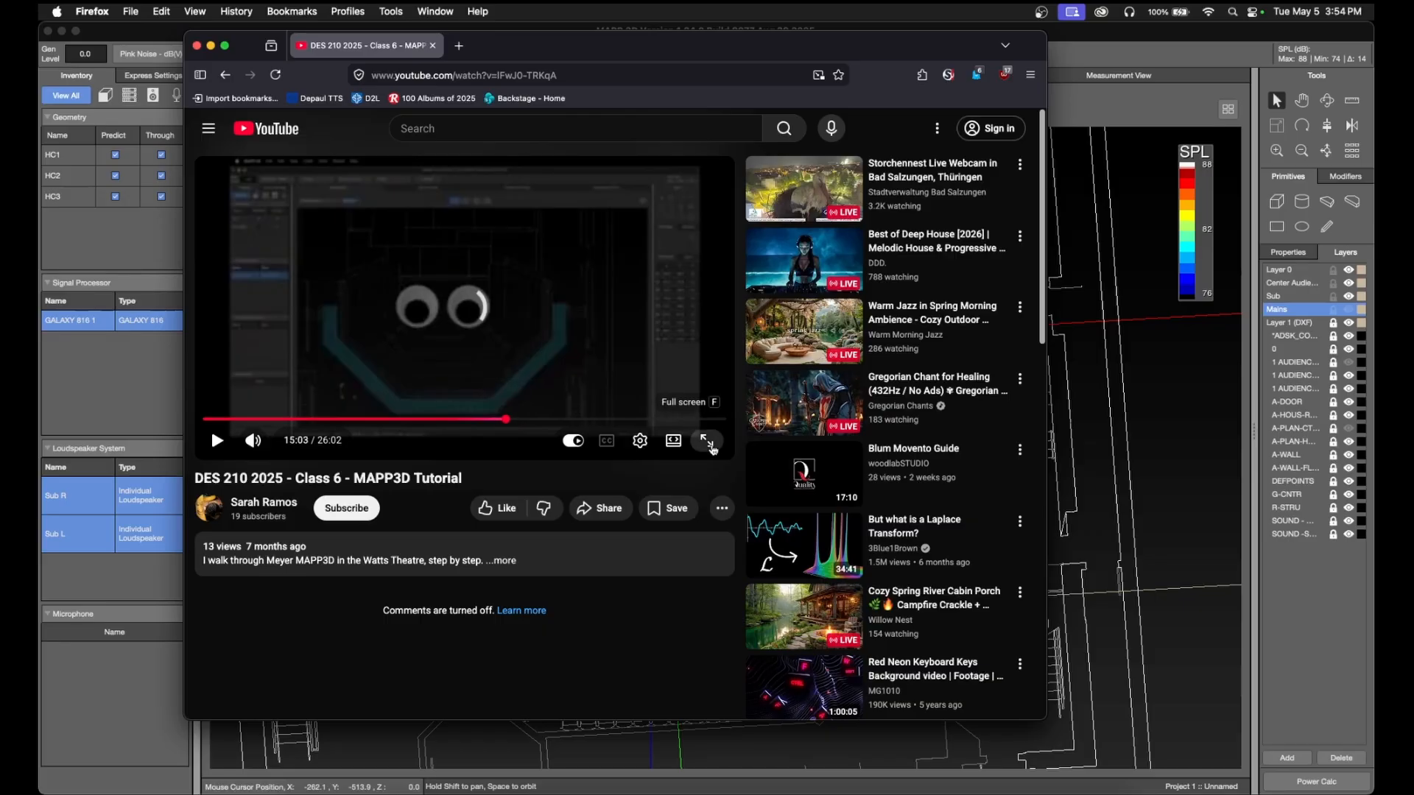
click(707, 442)
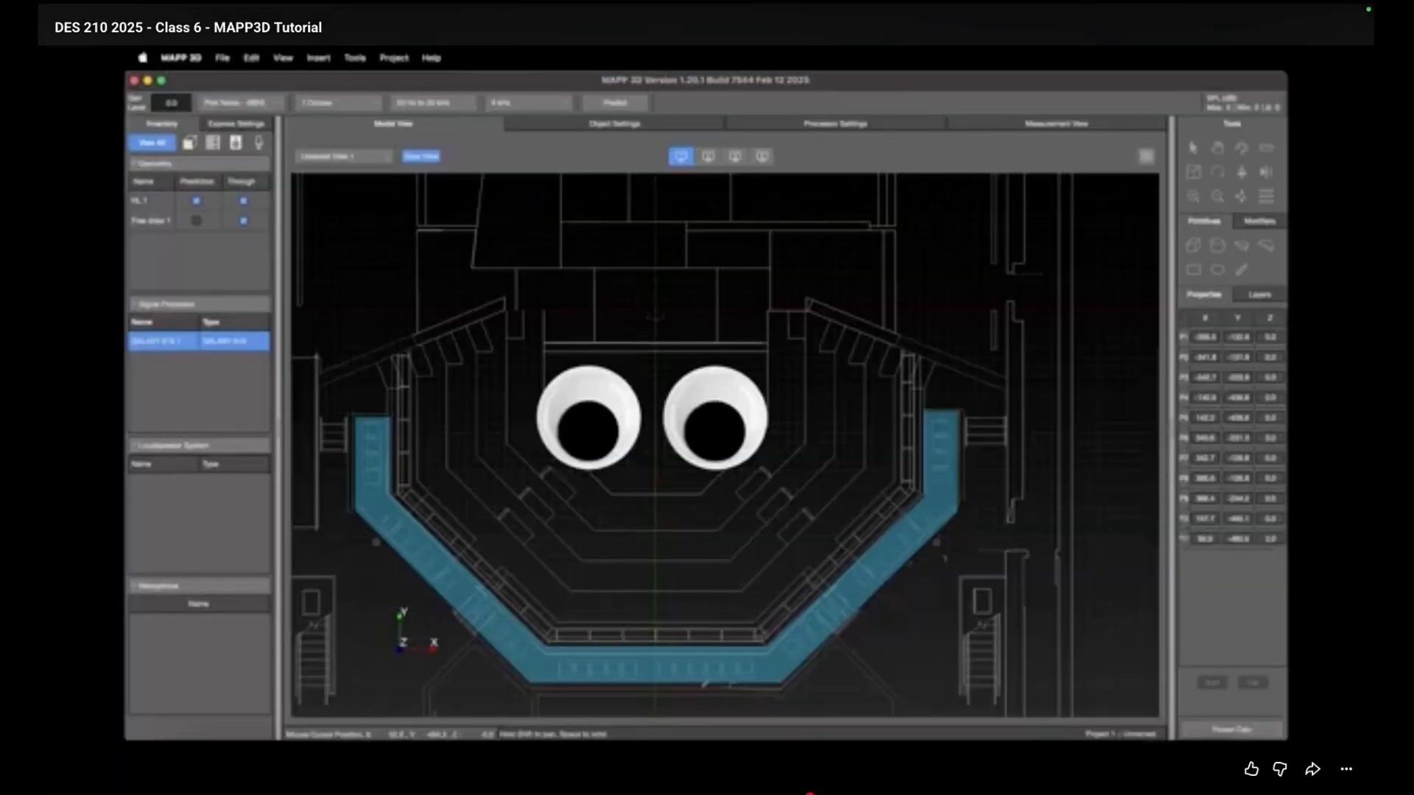
drag(805, 792, 1075, 793)
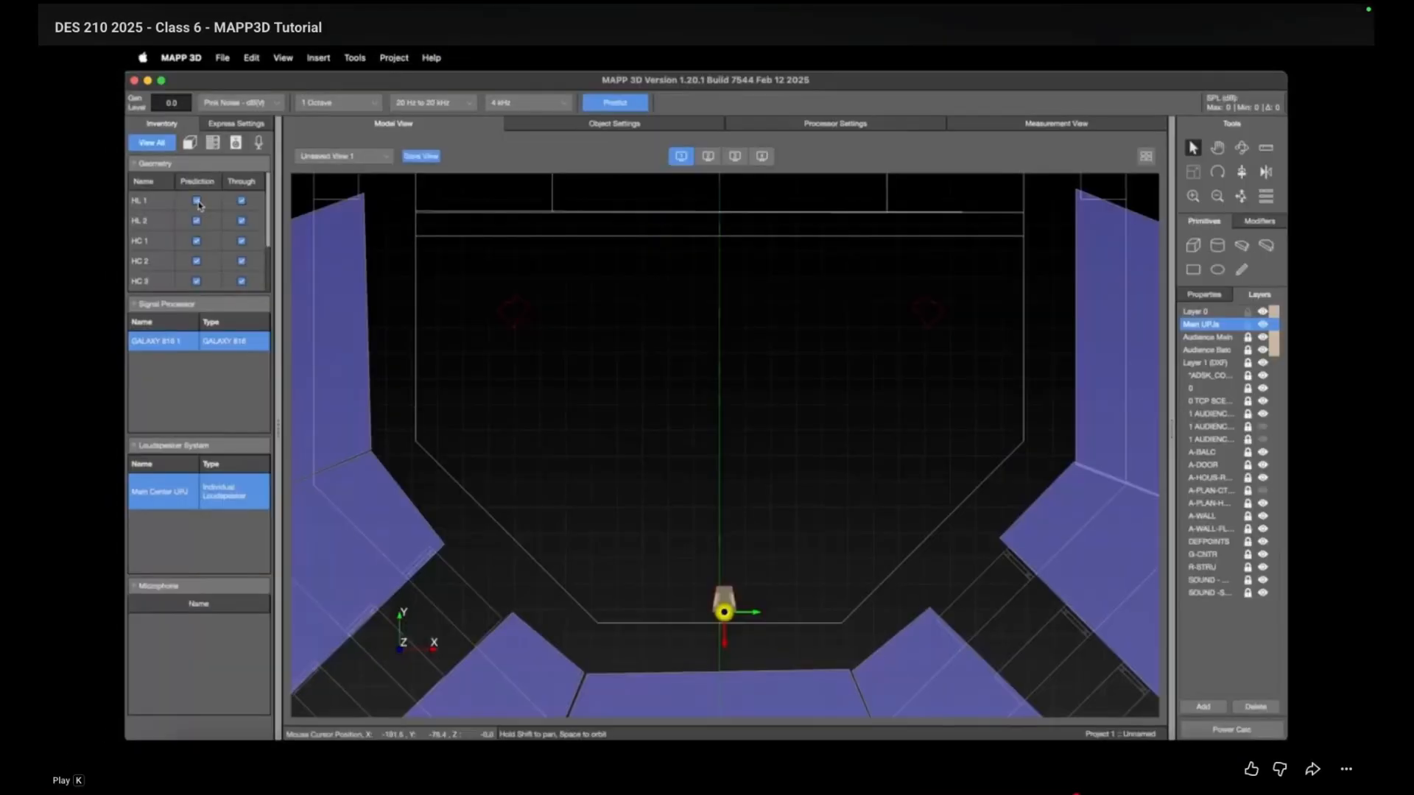
scroll(869, 602, down, 1)
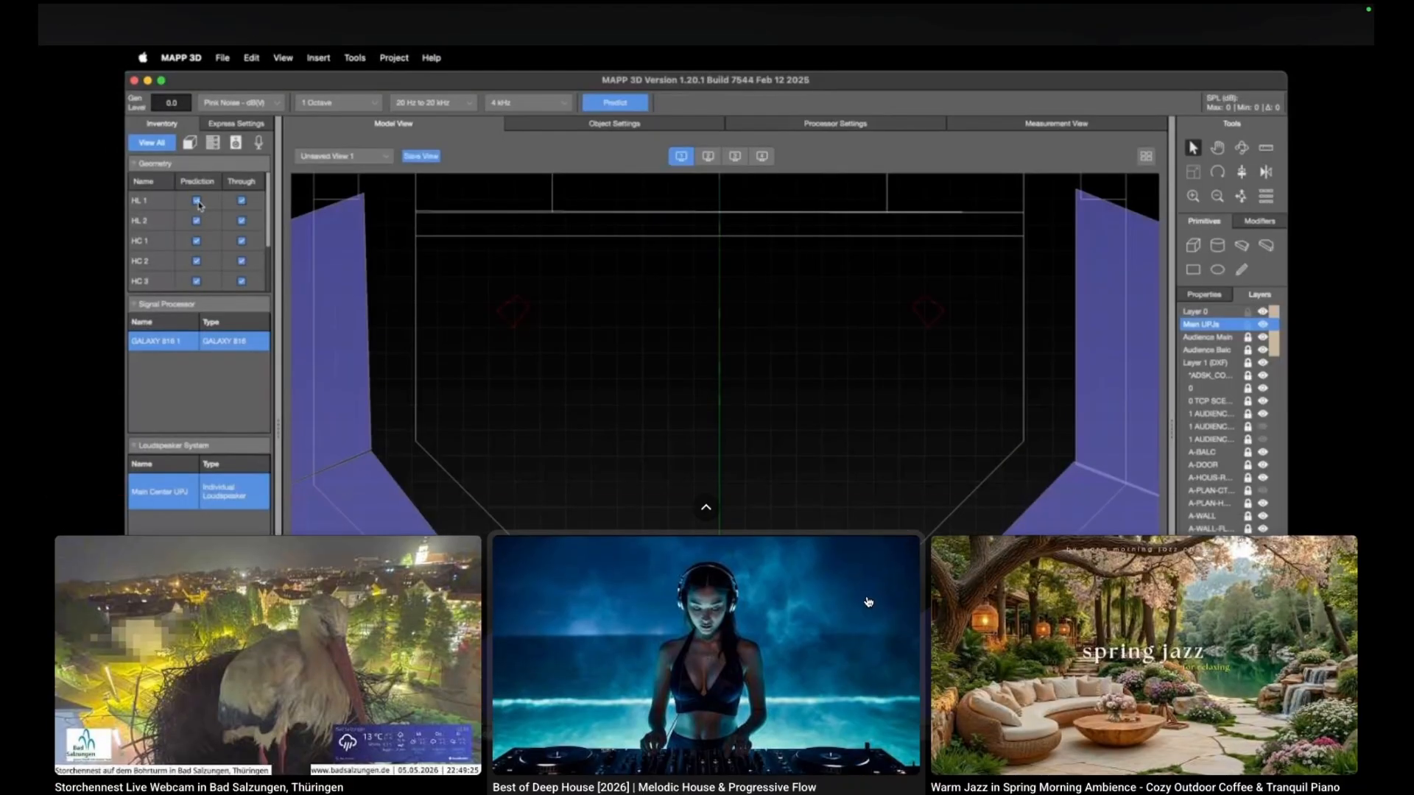
key(Escape)
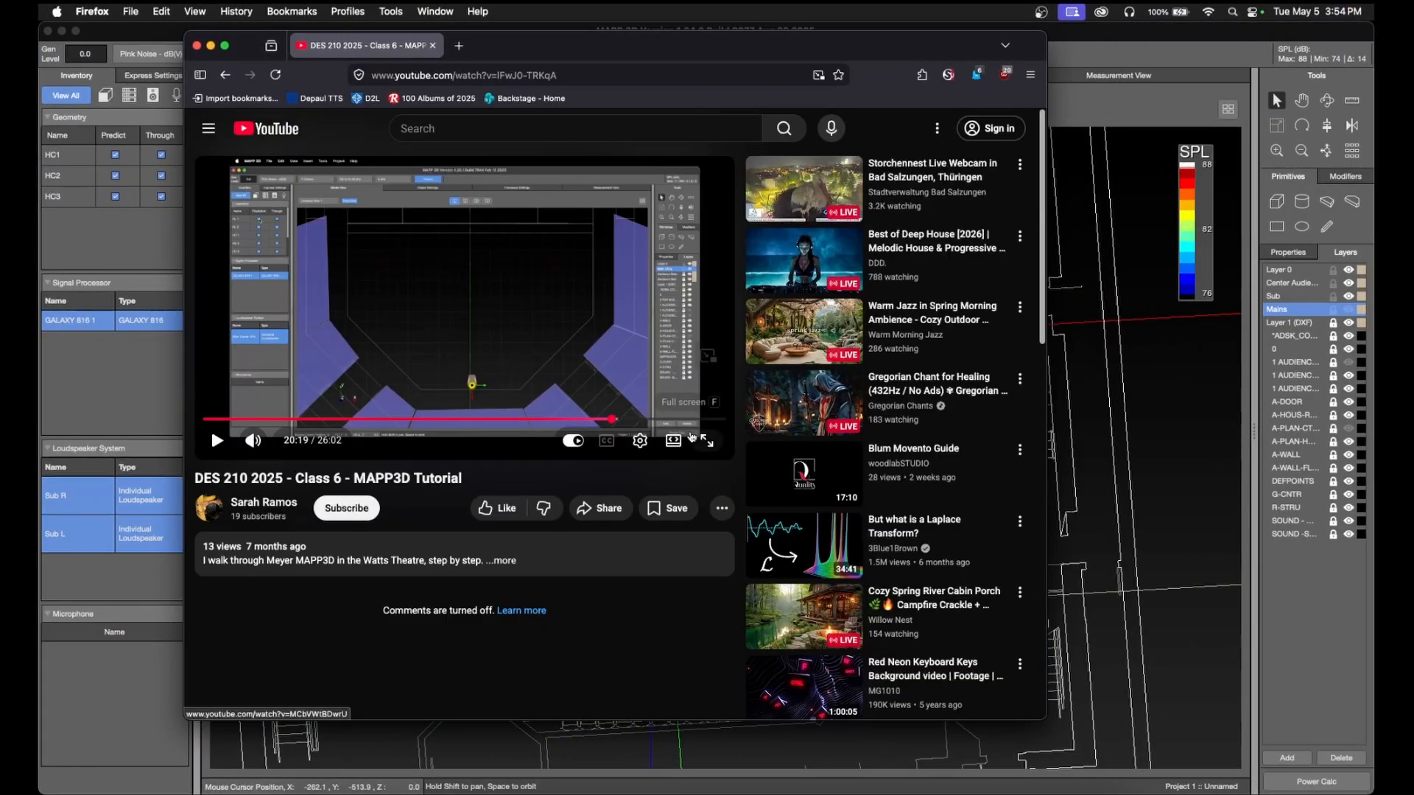
click(696, 420)
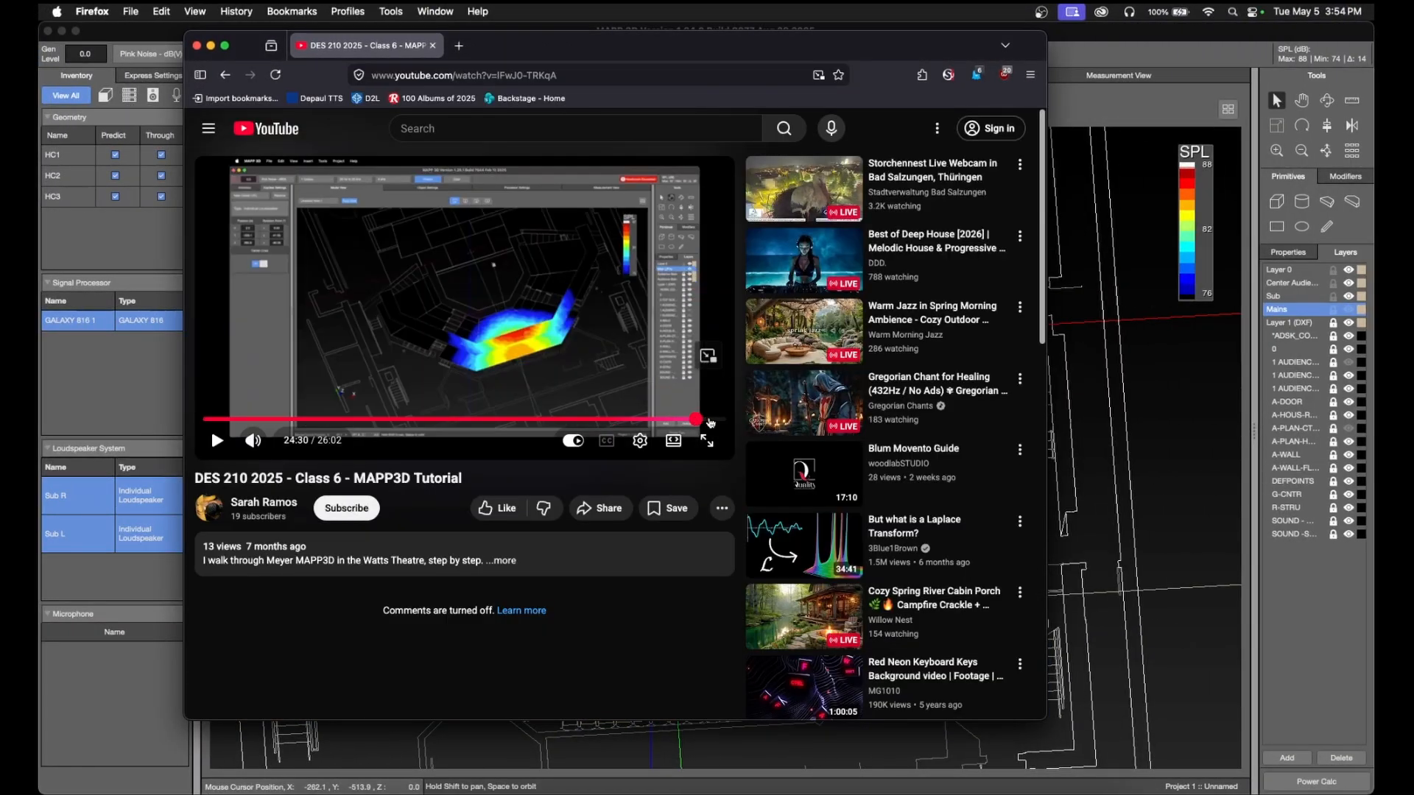
click(718, 421)
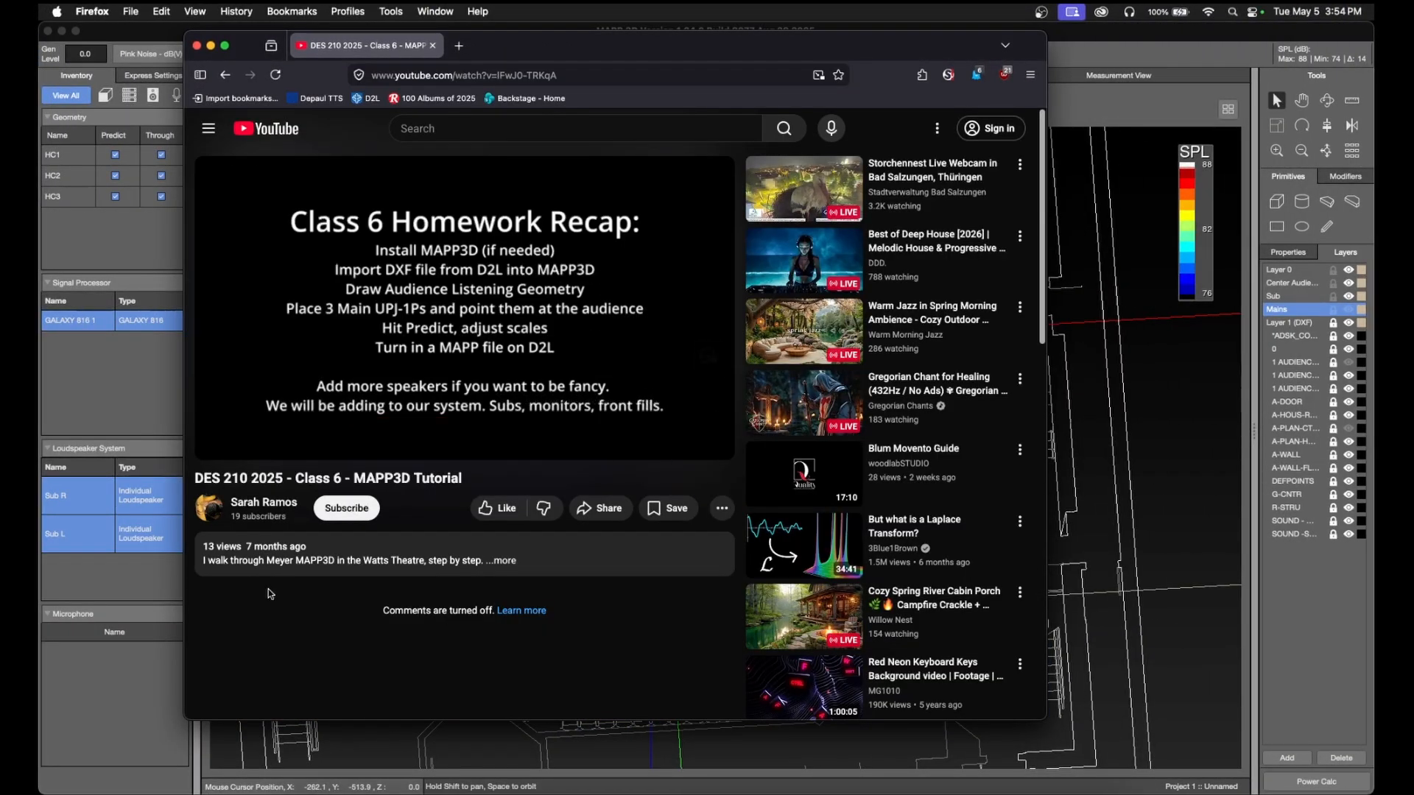